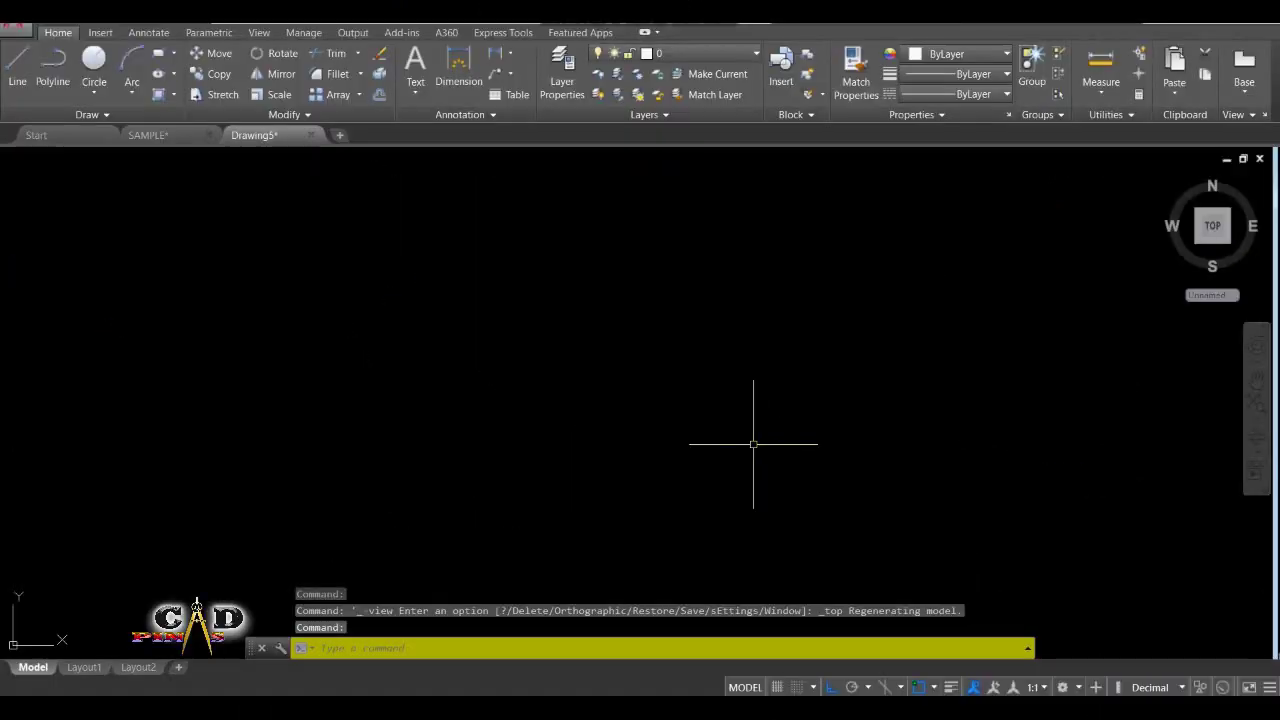
pyautogui.click(698, 334)
pyautogui.press('Escape')
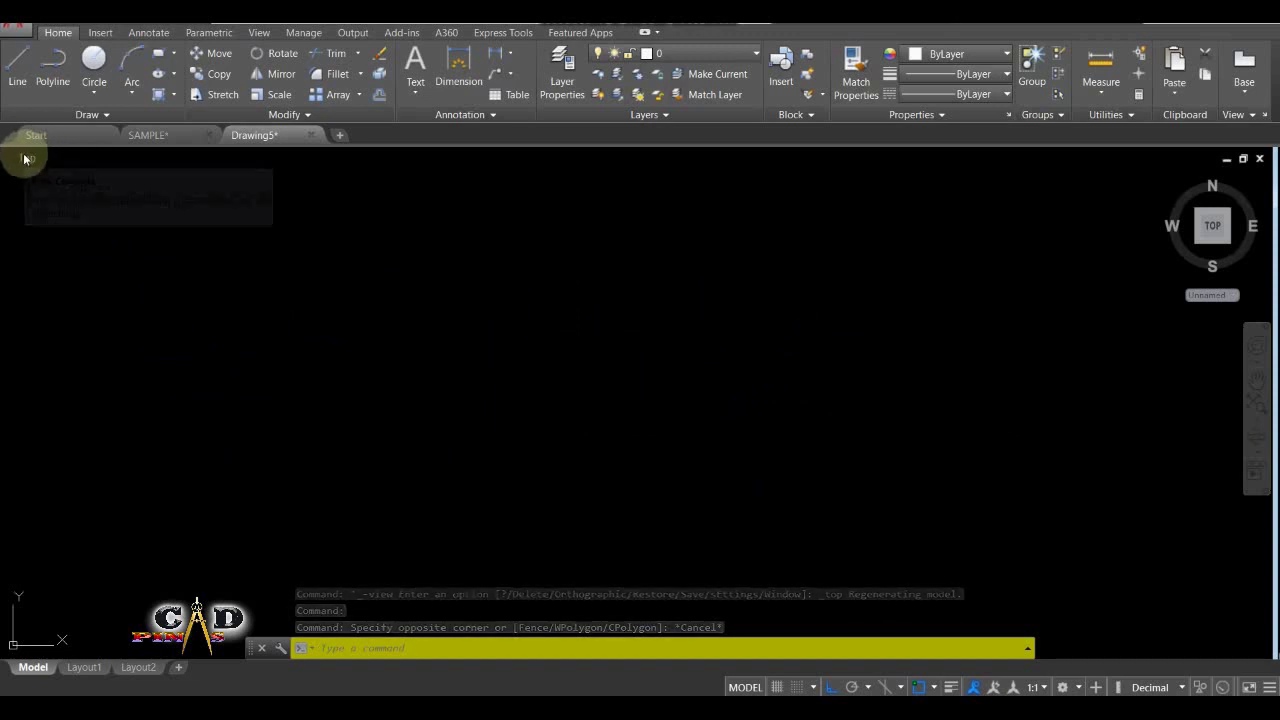
pyautogui.click(727, 320)
pyautogui.click(20, 460)
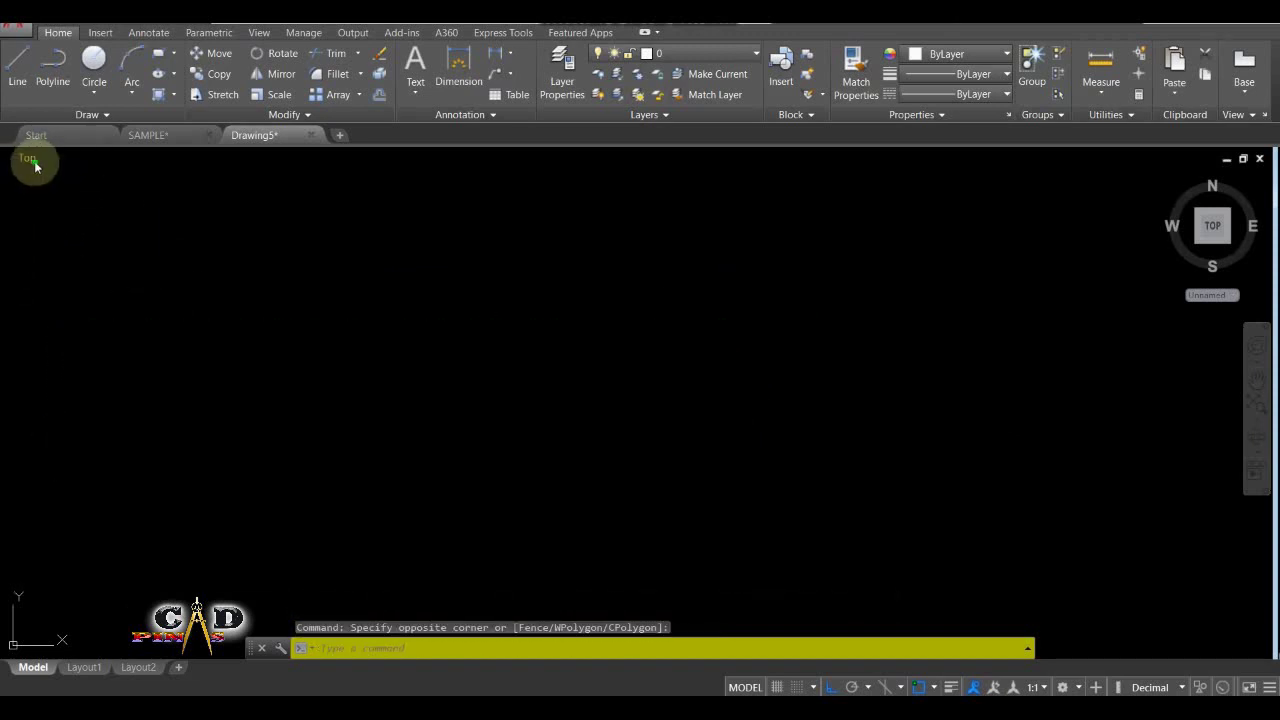
# Switch the model view to SW Isometric.
pyautogui.click(29, 159)
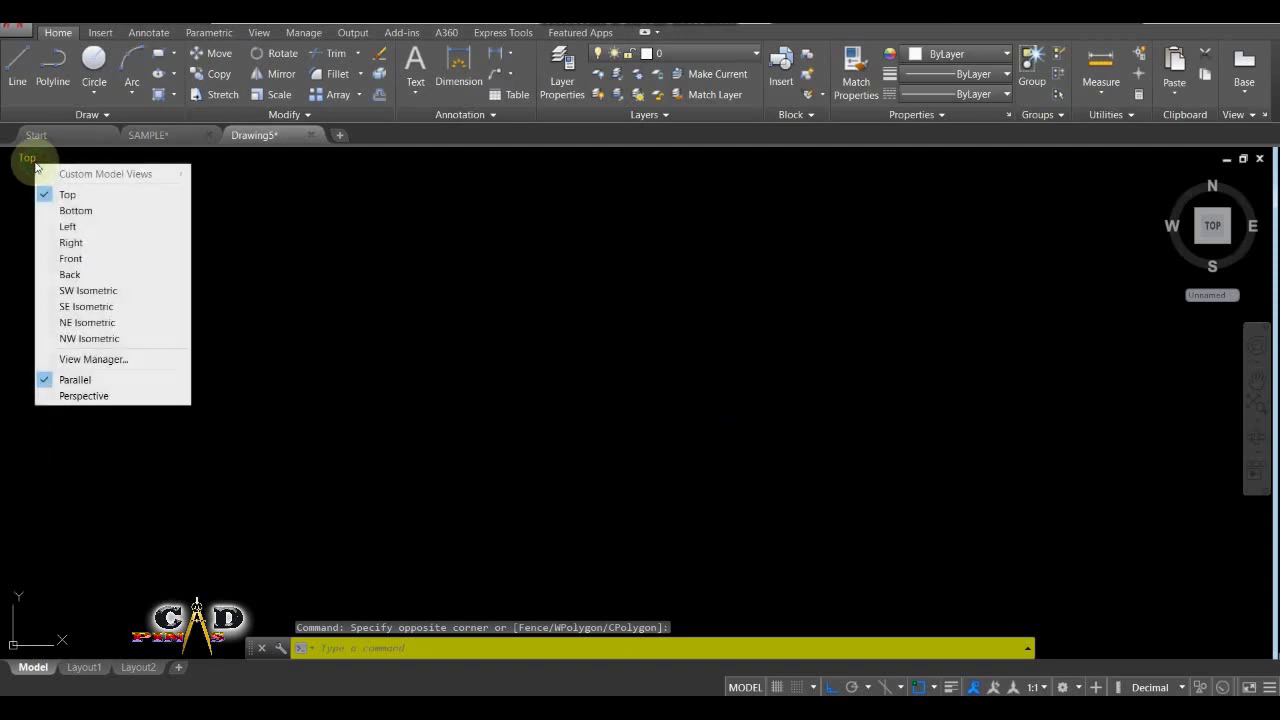
pyautogui.click(85, 291)
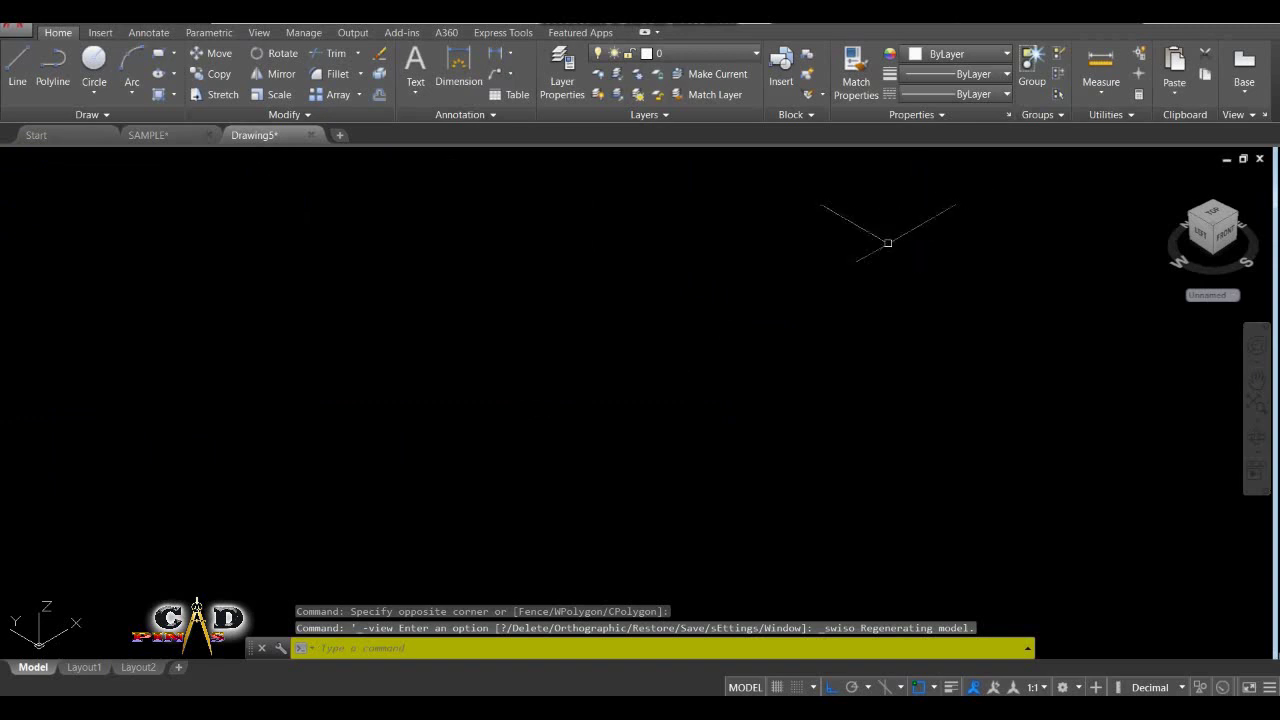
pyautogui.click(865, 251)
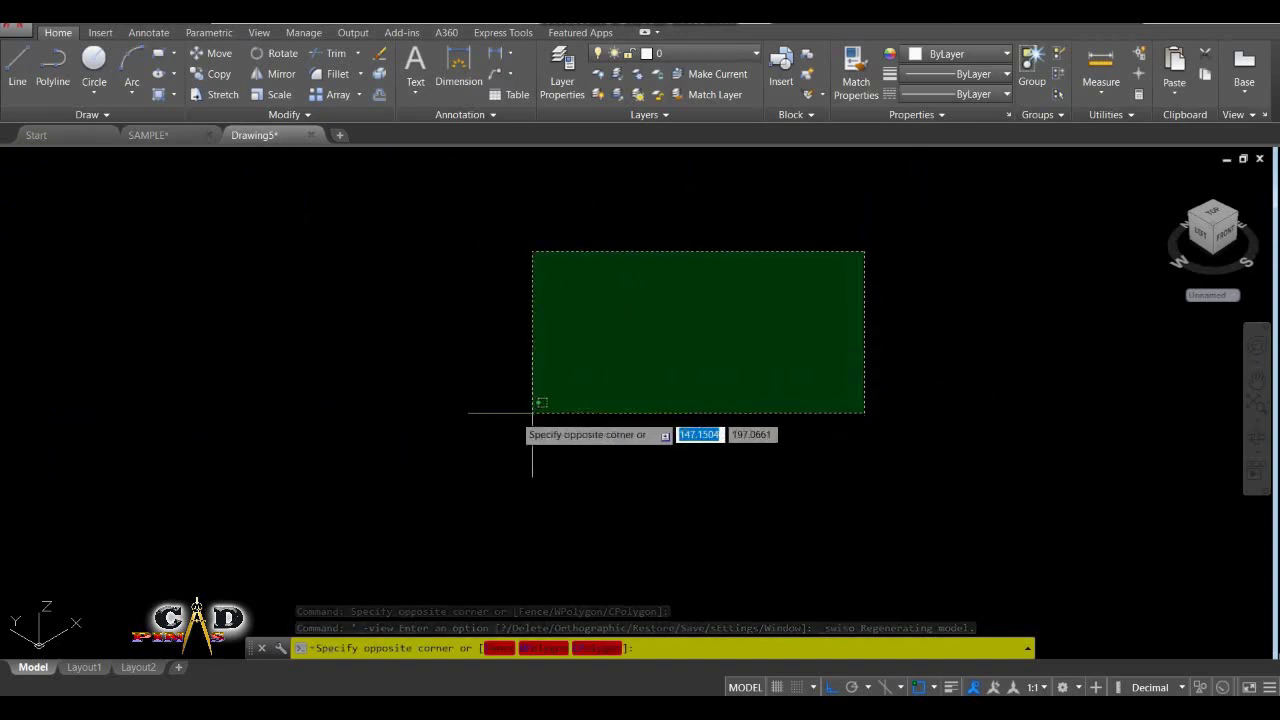
pyautogui.press('Escape')
pyautogui.click(948, 304)
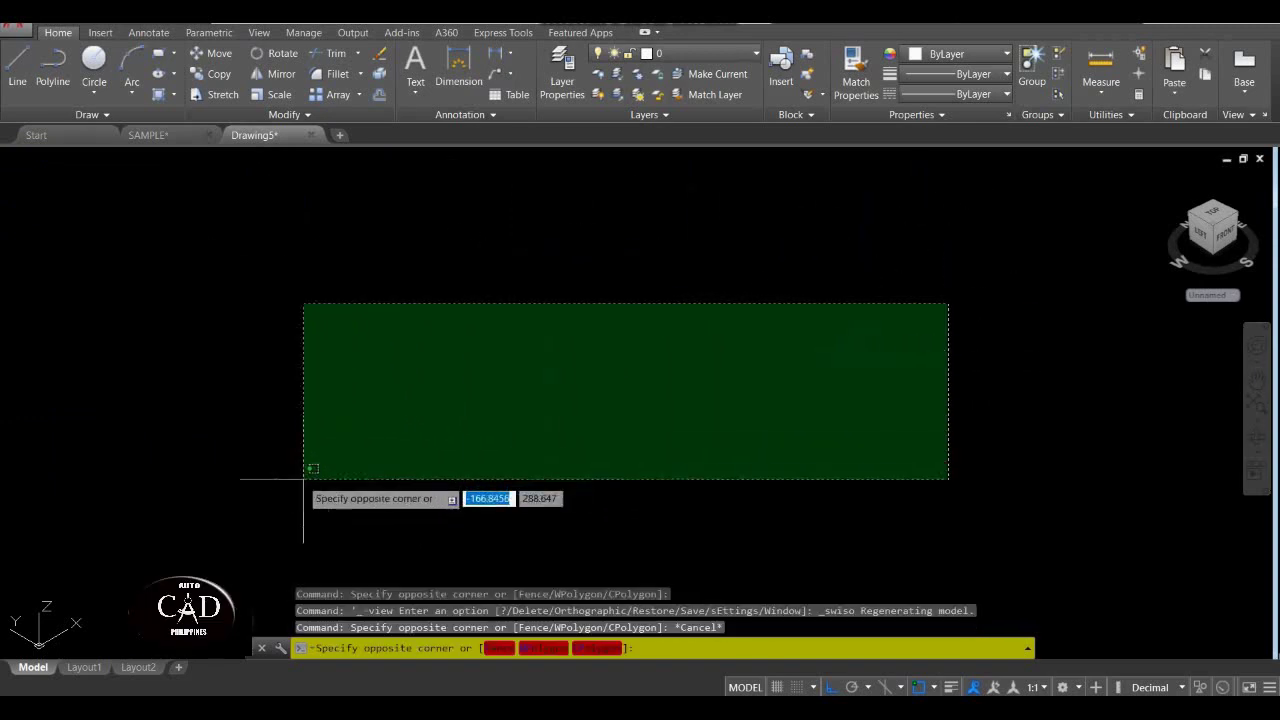
pyautogui.press('Escape')
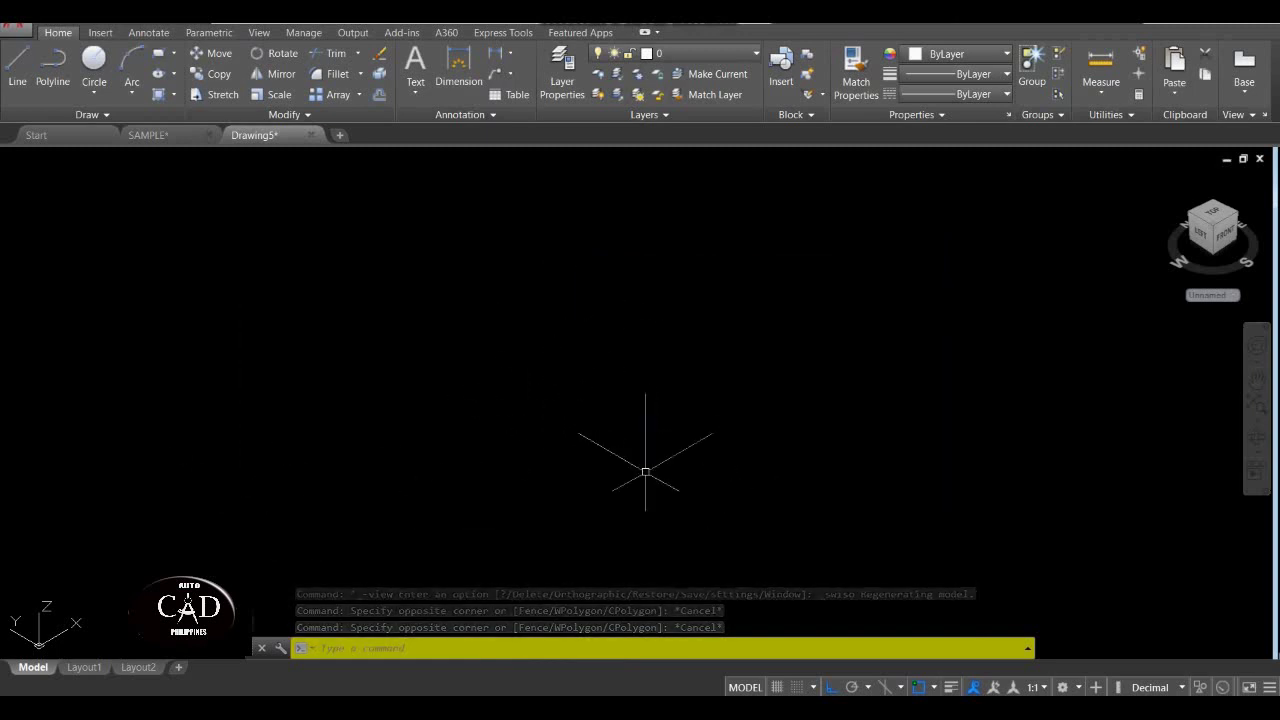
# Draw a 50-unit line in the positive Y direction from a free point near the middle of the drawing area.
pyautogui.write('L')
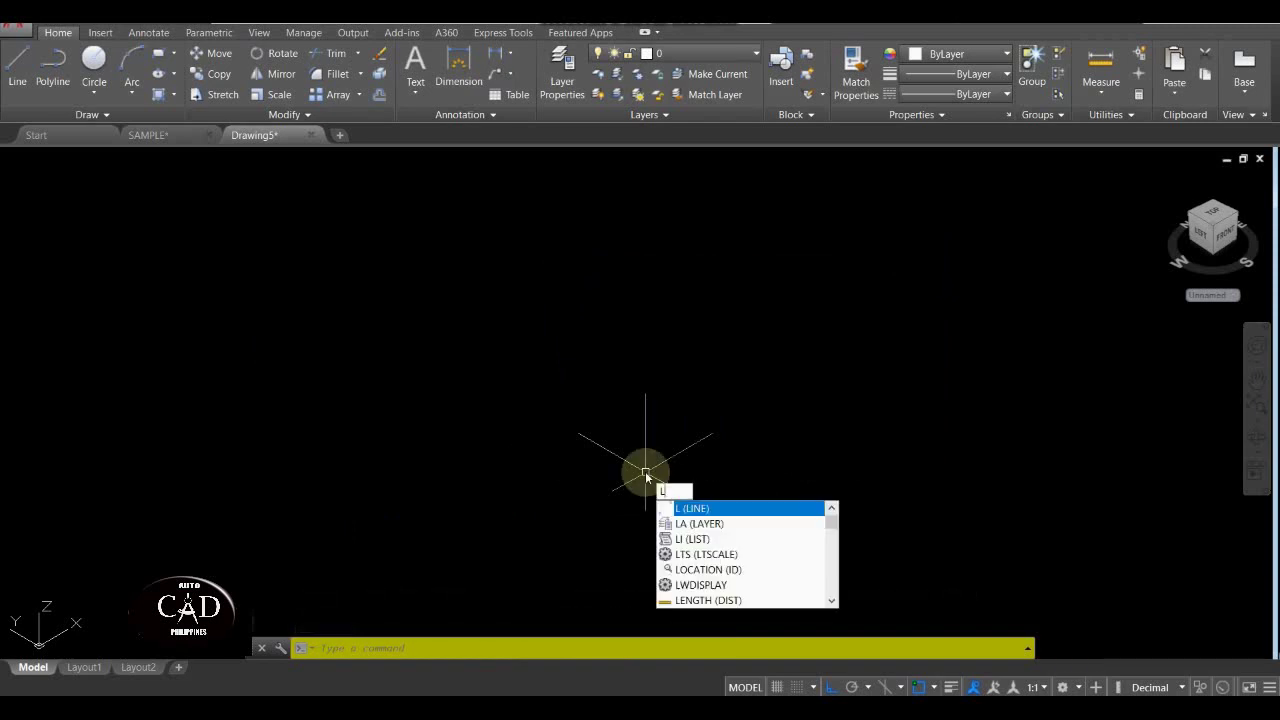
pyautogui.press('Return')
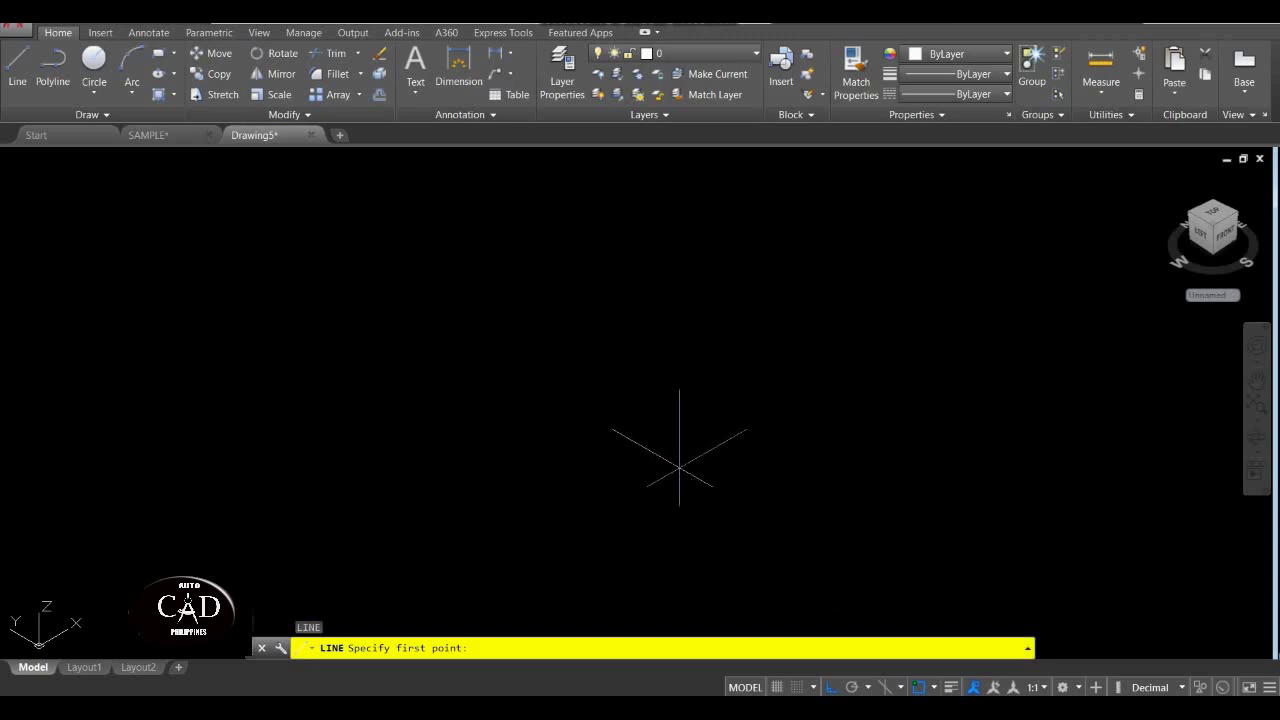
pyautogui.click(679, 462)
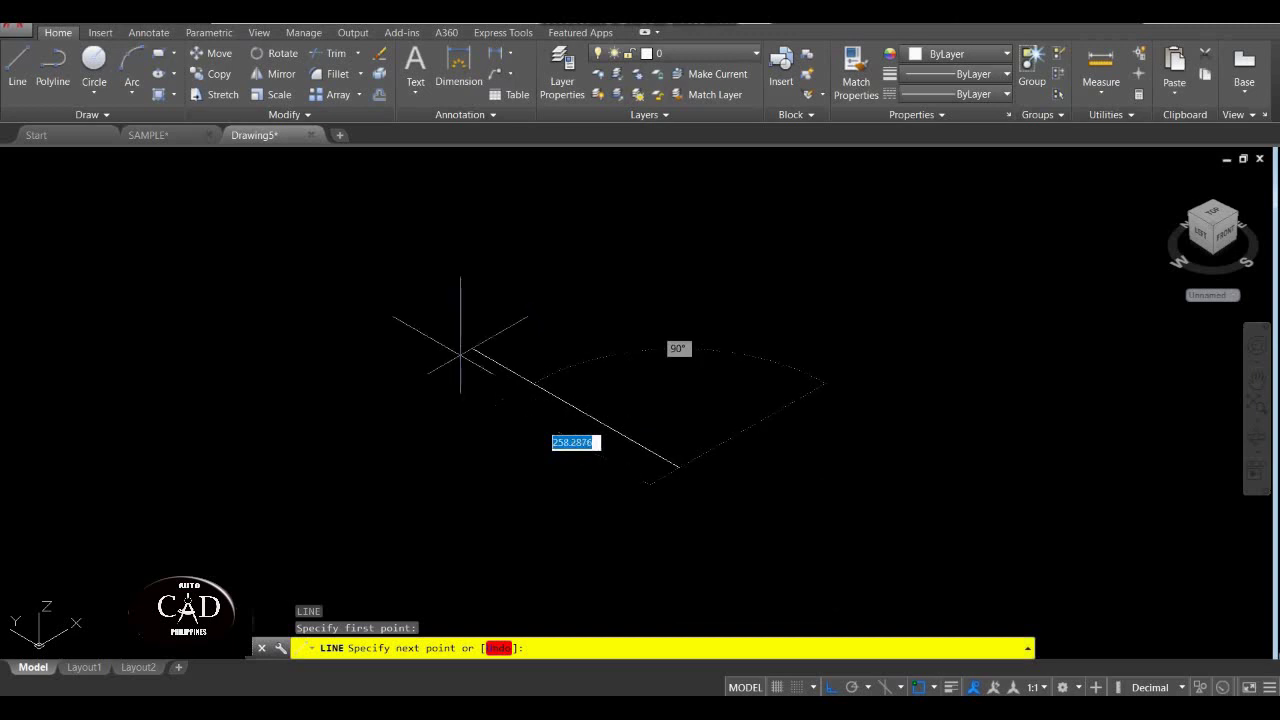
pyautogui.write('5')
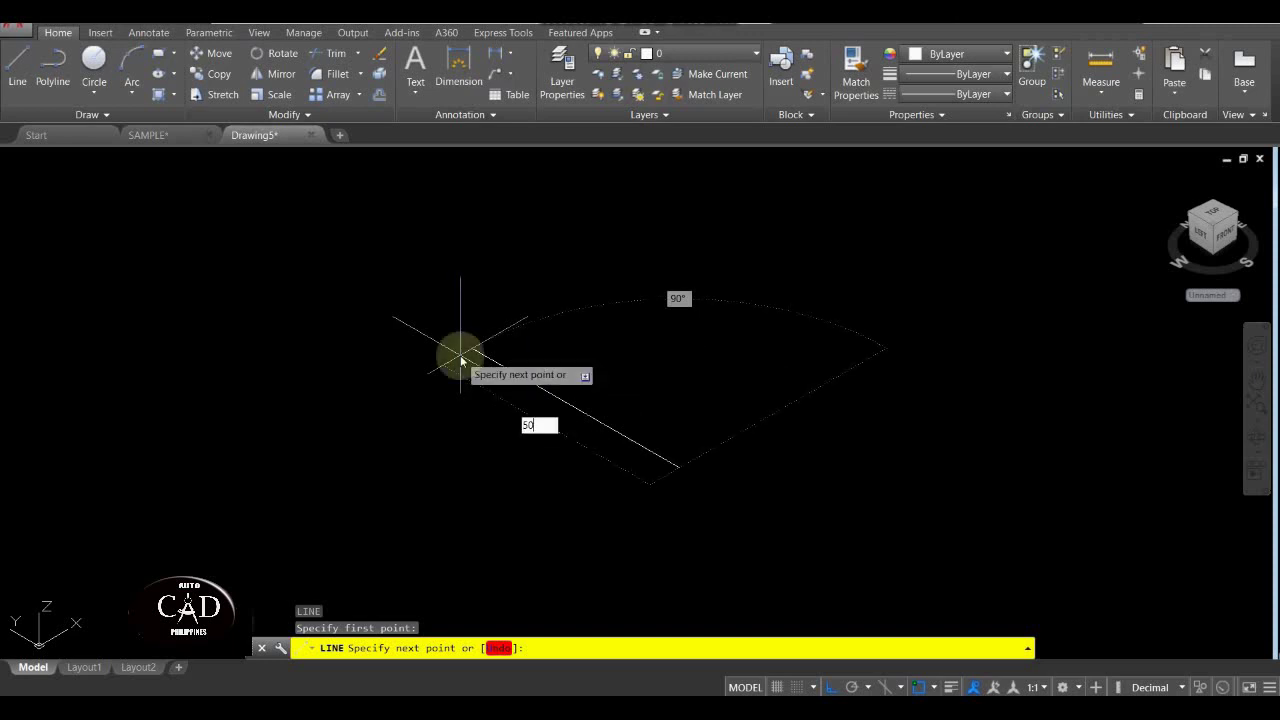
pyautogui.write('0')
pyautogui.press('Return')
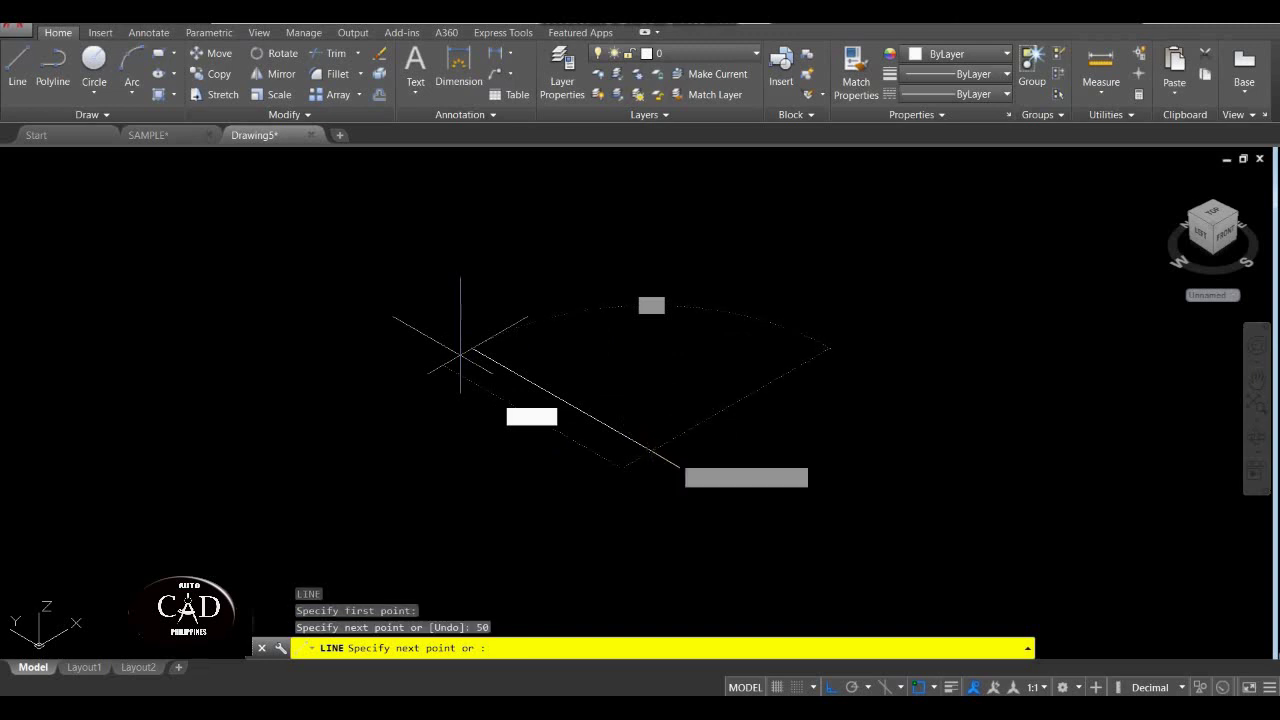
pyautogui.scroll(-3, 686, 443)
pyautogui.press('Escape')
pyautogui.scroll(4, 649, 429)
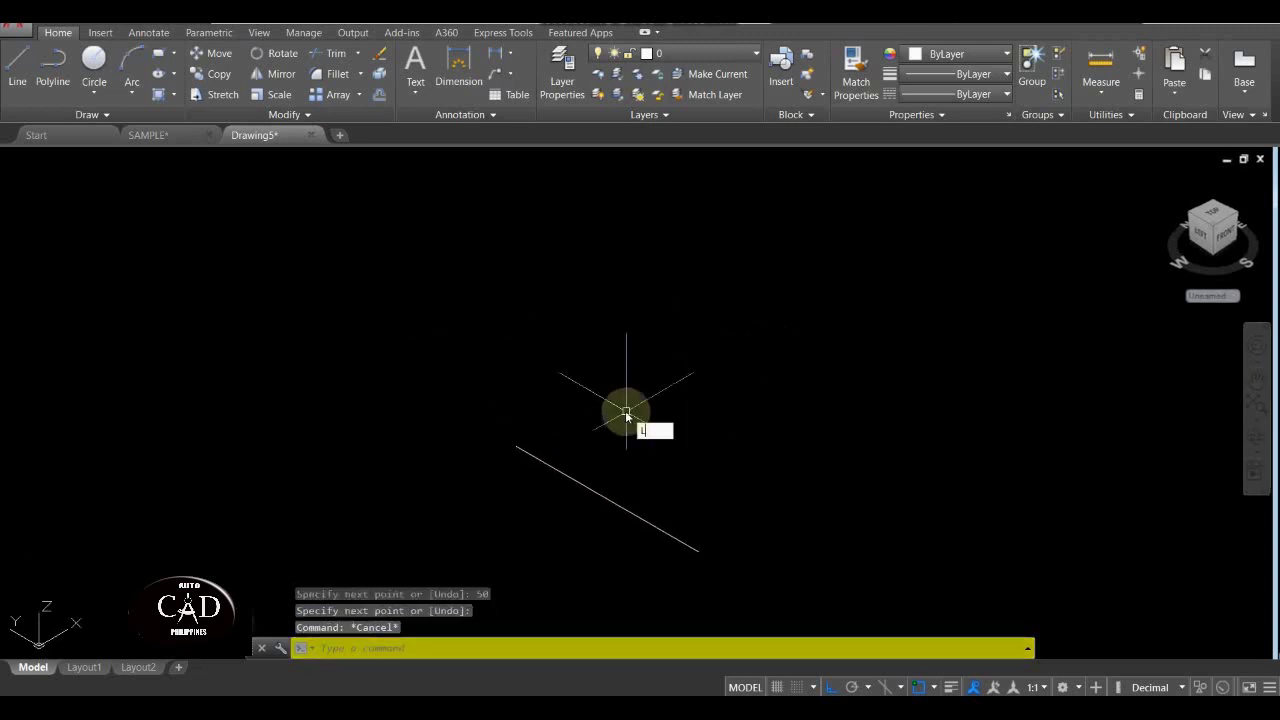
# Draw a second 50-unit line in the positive X direction, starting at the far endpoint of the first line.
pyautogui.press('Return')
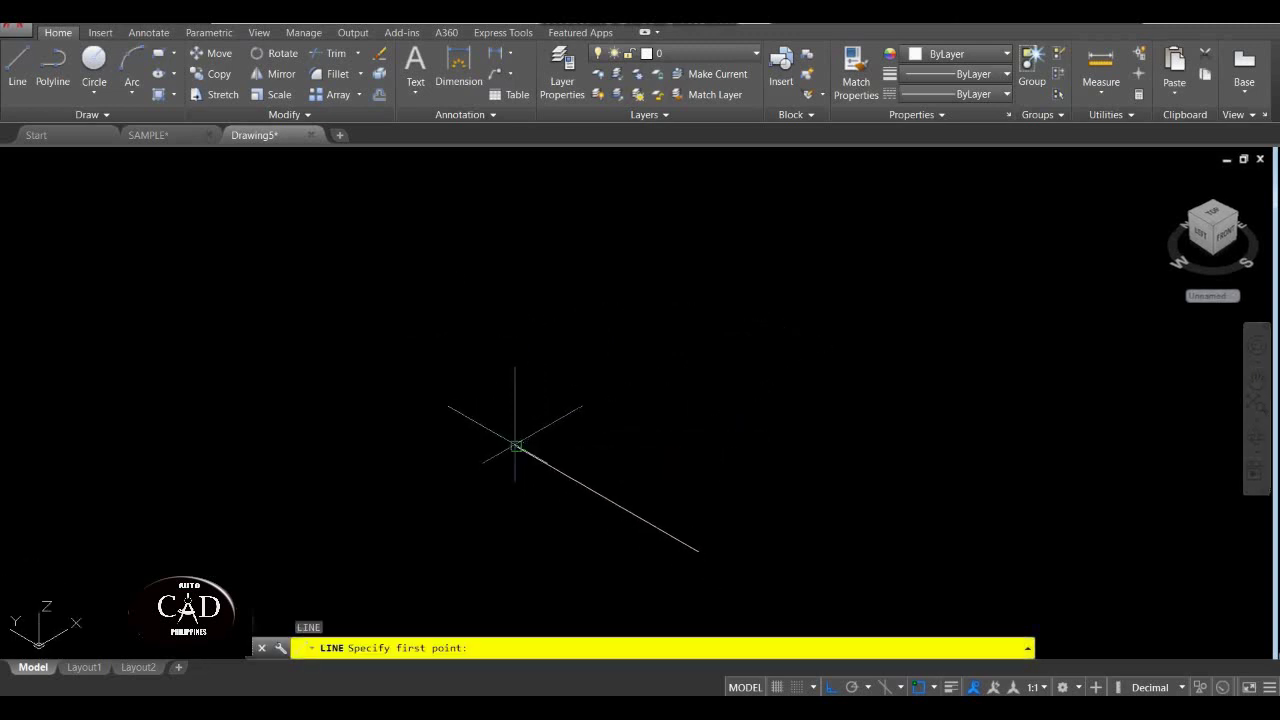
pyautogui.click(515, 445)
pyautogui.write('50')
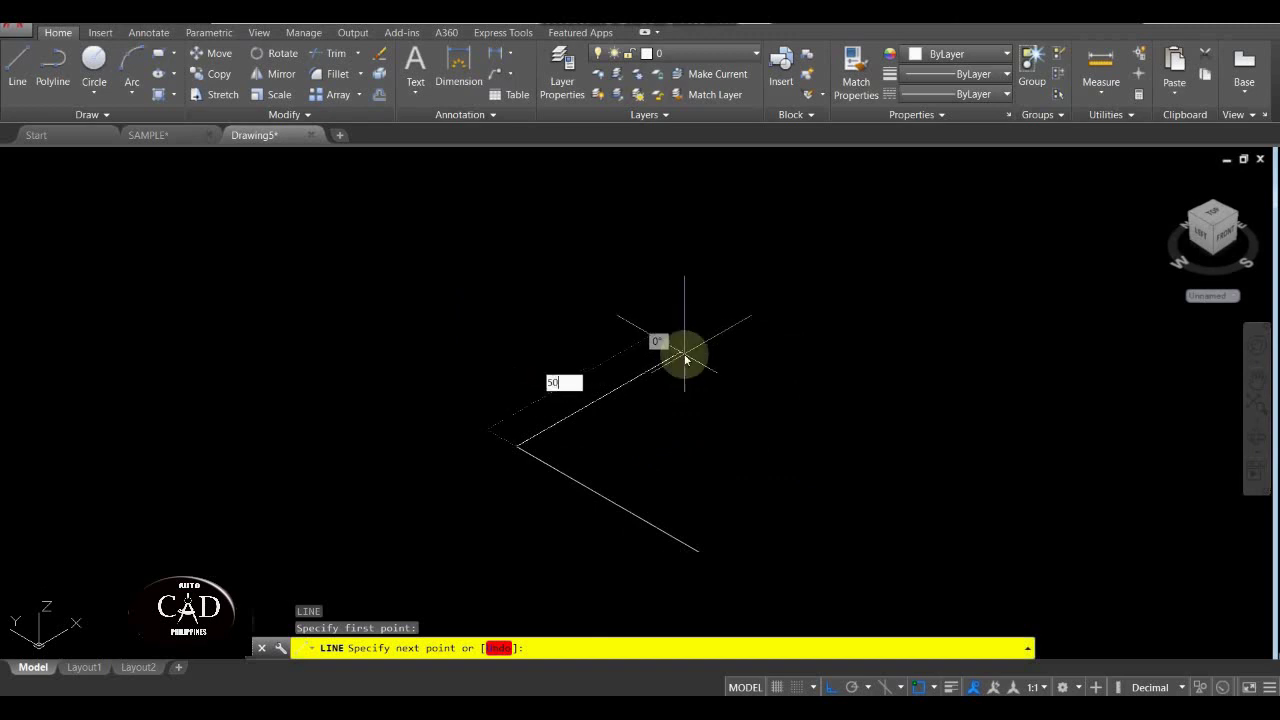
pyautogui.press('Return')
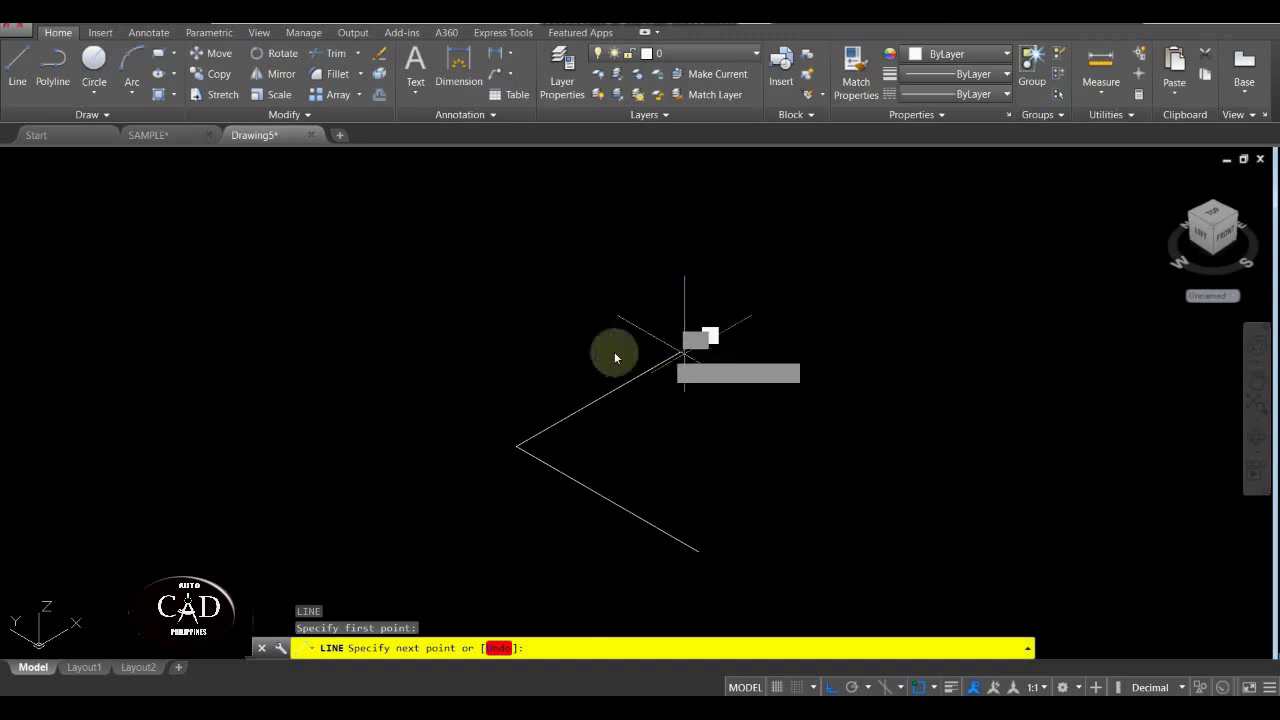
pyautogui.scroll(-2, 440, 490)
pyautogui.press('Return')
pyautogui.moveTo(480, 429); pyautogui.dragTo(645, 355, button='middle')
pyautogui.scroll(3, 645, 356)
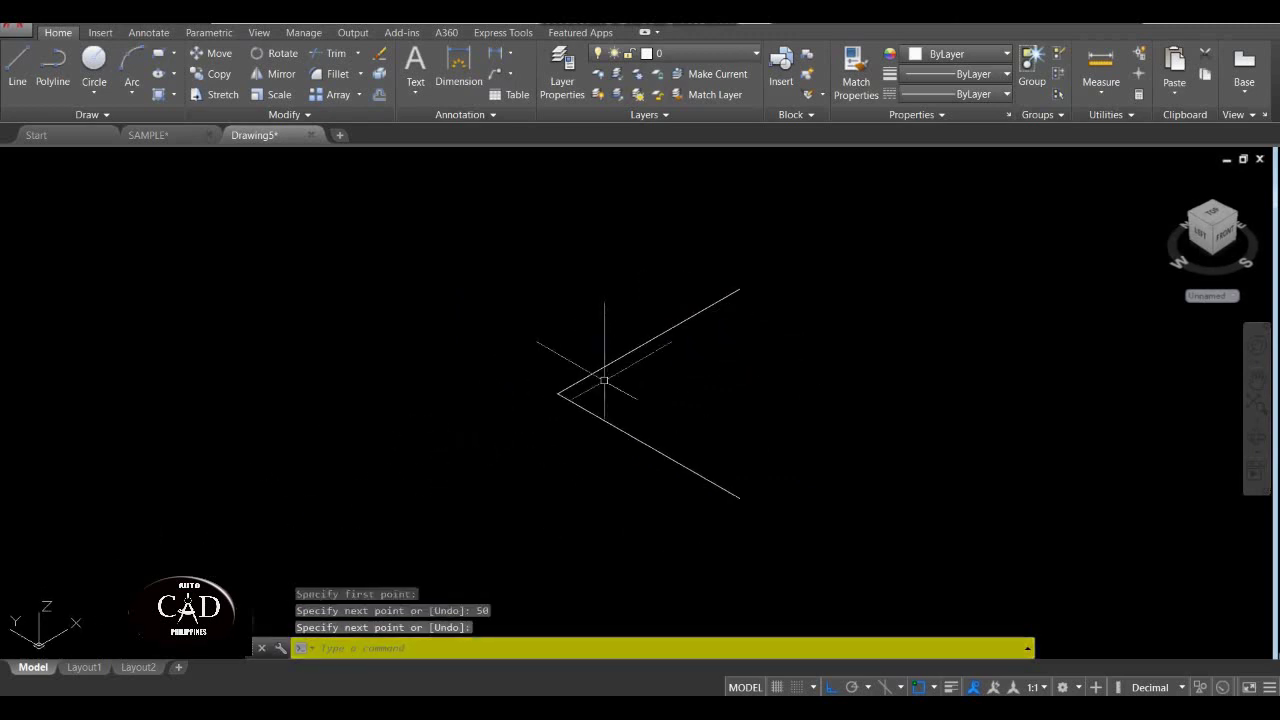
pyautogui.click(630, 316)
pyautogui.press('Escape')
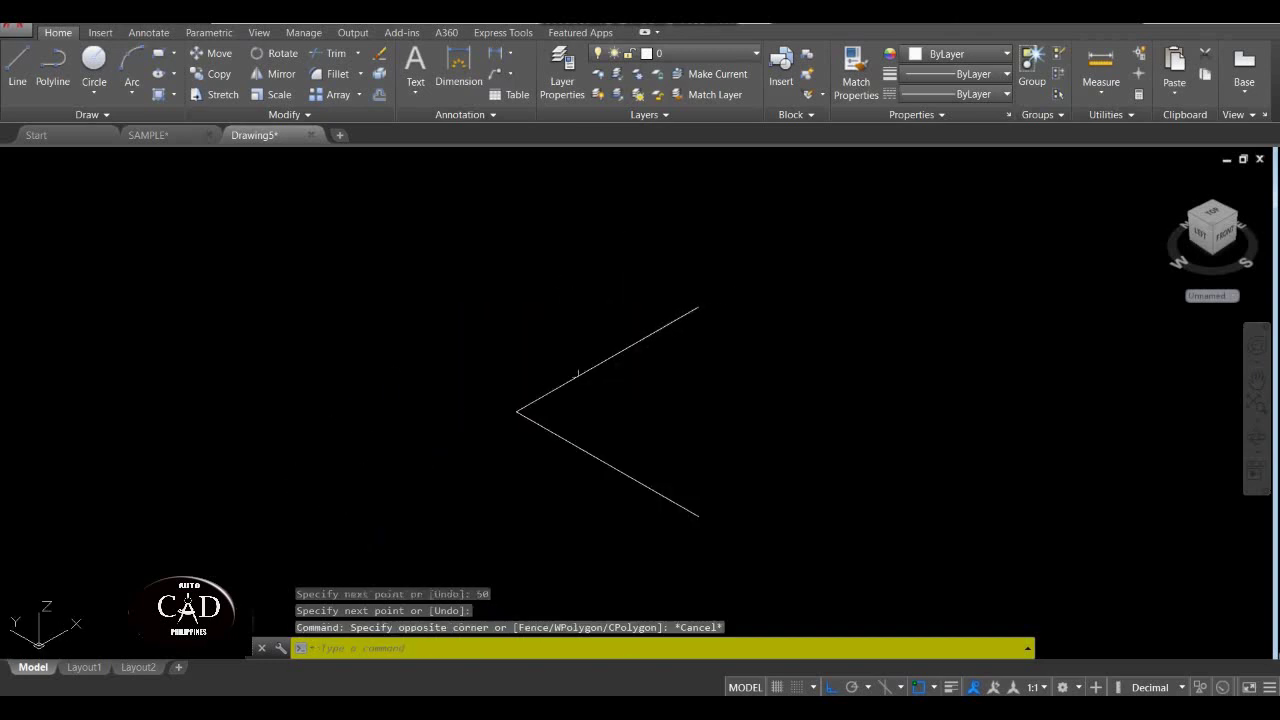
pyautogui.click(662, 278)
pyautogui.press('Escape')
pyautogui.scroll(2, 491, 417)
pyautogui.moveTo(491, 417)
pyautogui.mouseDown(button='middle')
pyautogui.moveTo(597, 400)
pyautogui.moveTo(466, 423)
pyautogui.mouseUp(button='middle')
pyautogui.scroll(-2, 355, 419)
pyautogui.moveTo(355, 419); pyautogui.dragTo(384, 427, button='middle')
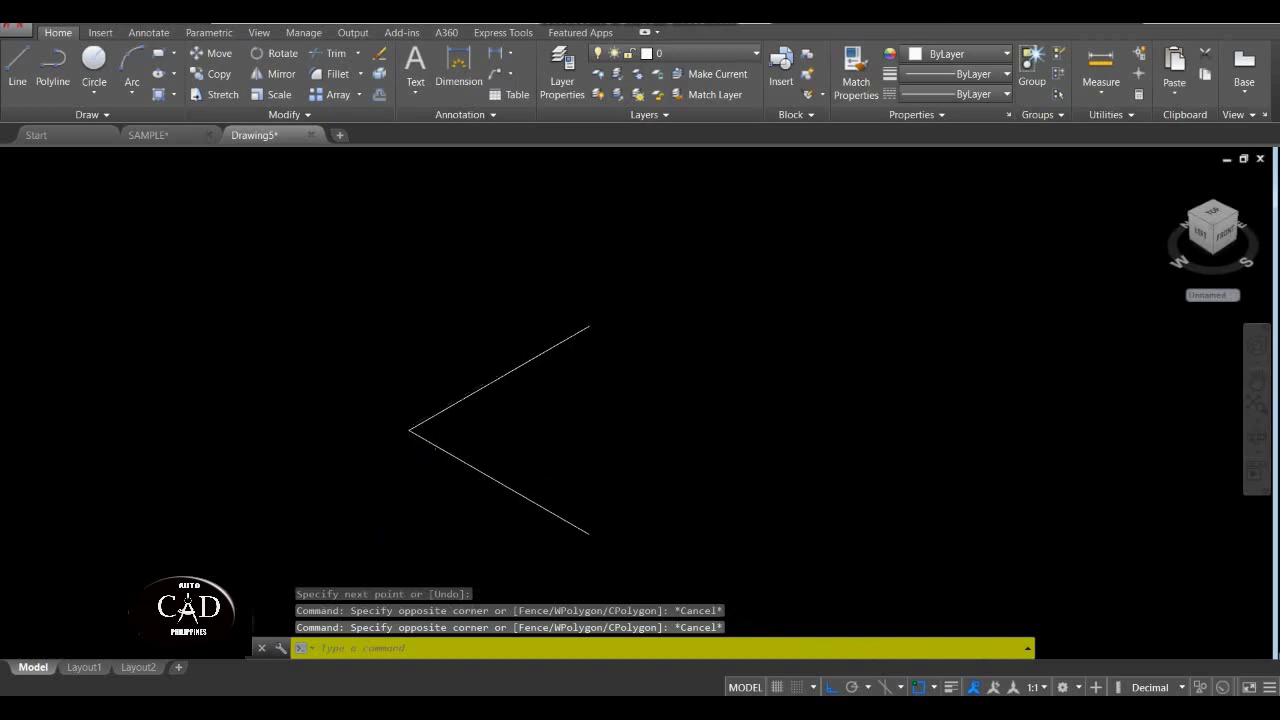
pyautogui.scroll(2, 436, 404)
pyautogui.scroll(2, 480, 365)
pyautogui.scroll(-4, 480, 365)
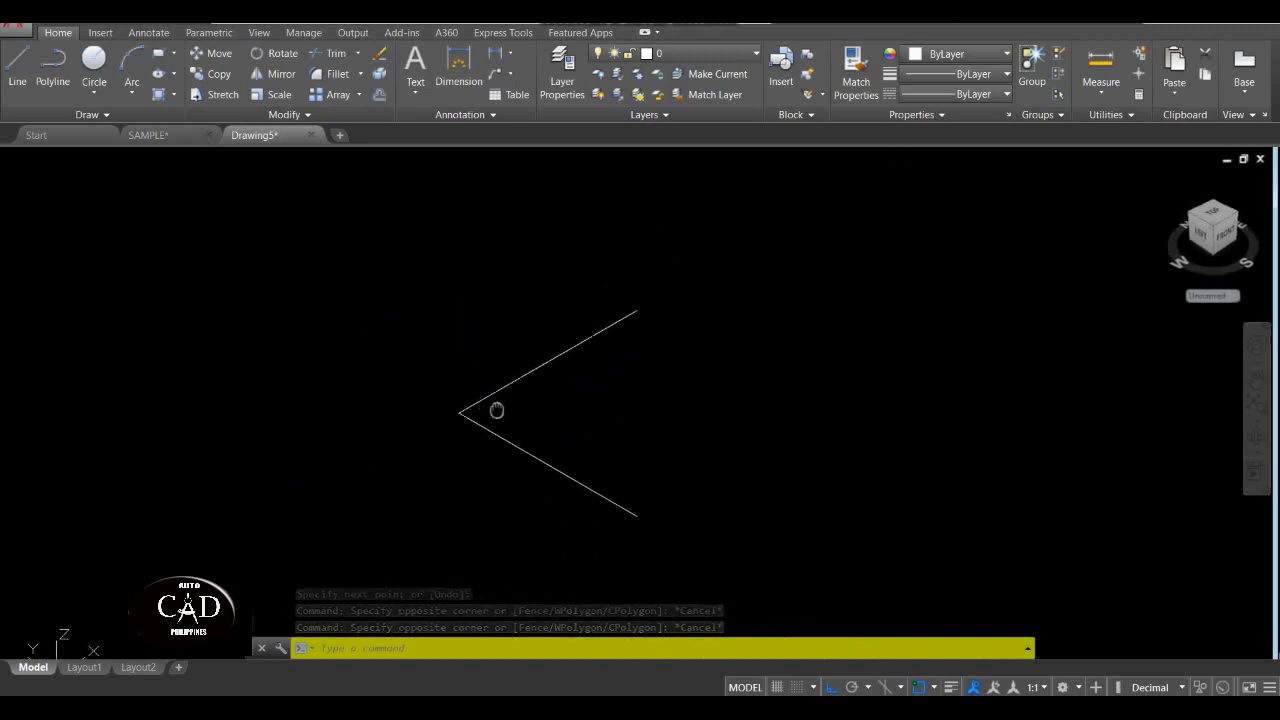
pyautogui.scroll(4, 463, 420)
pyautogui.moveTo(460, 448); pyautogui.dragTo(447, 426, button='middle')
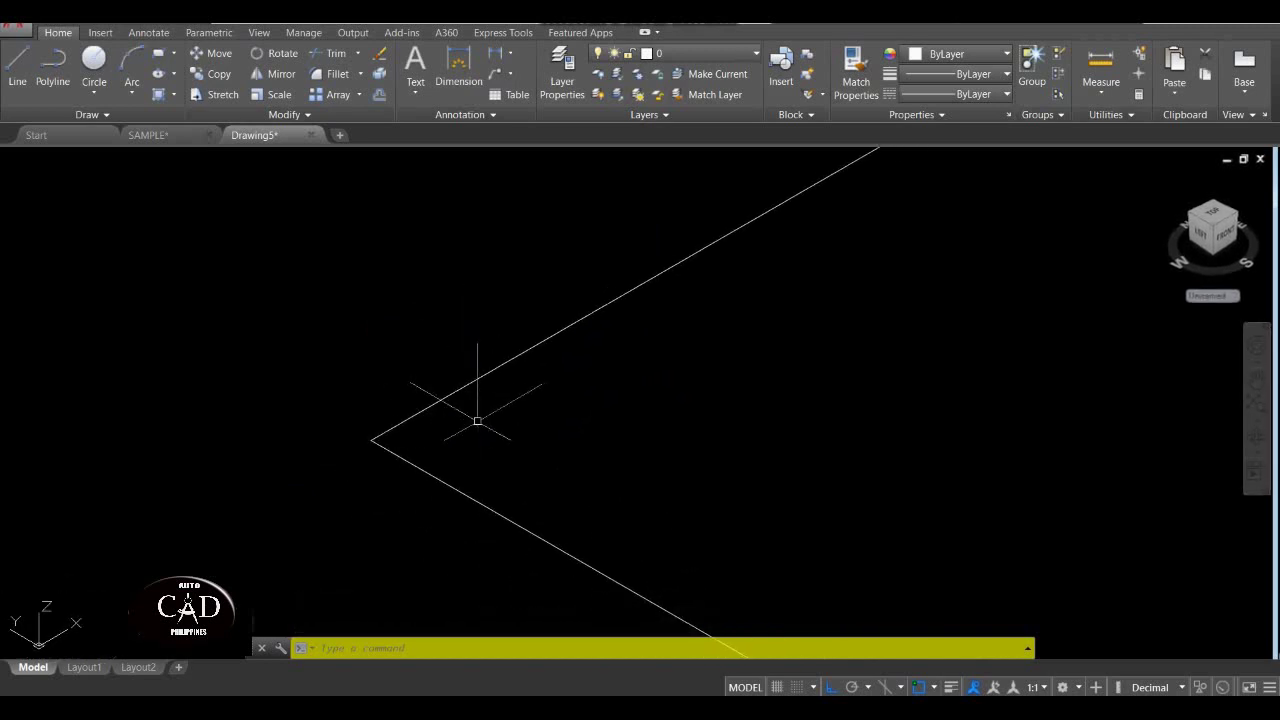
pyautogui.click(477, 421)
pyautogui.press('Escape')
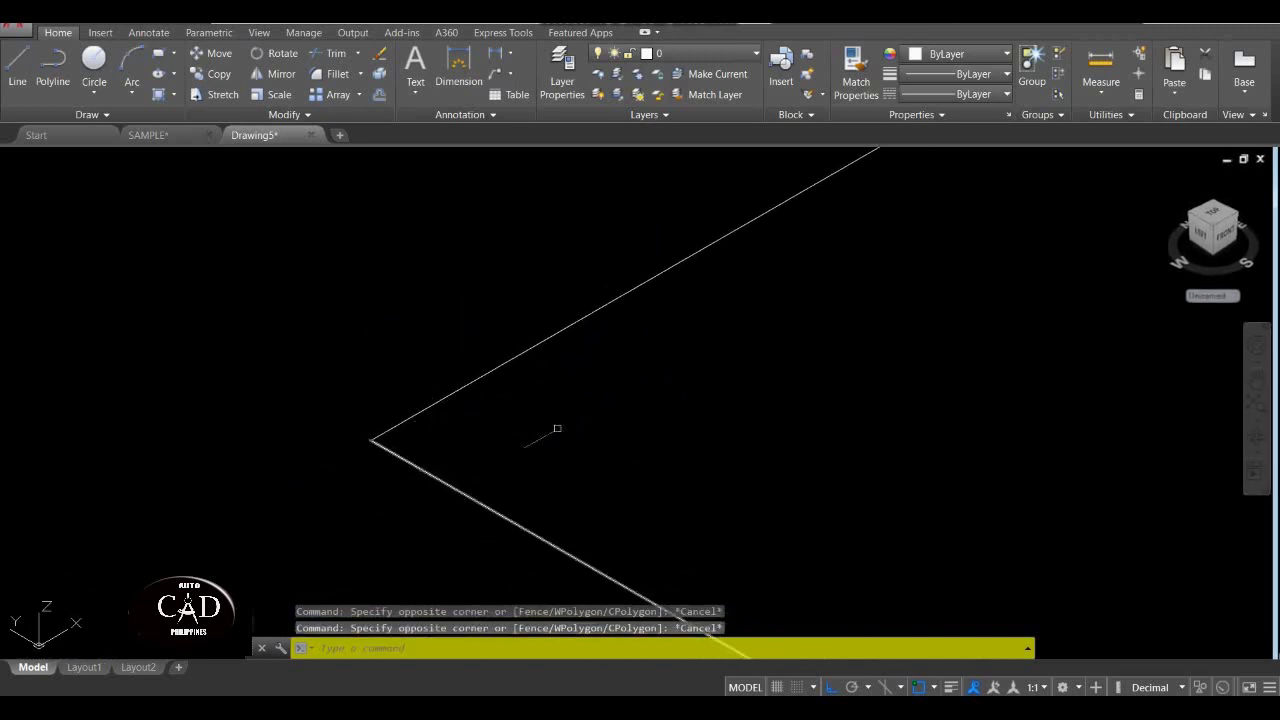
pyautogui.click(468, 483)
pyautogui.press('Escape')
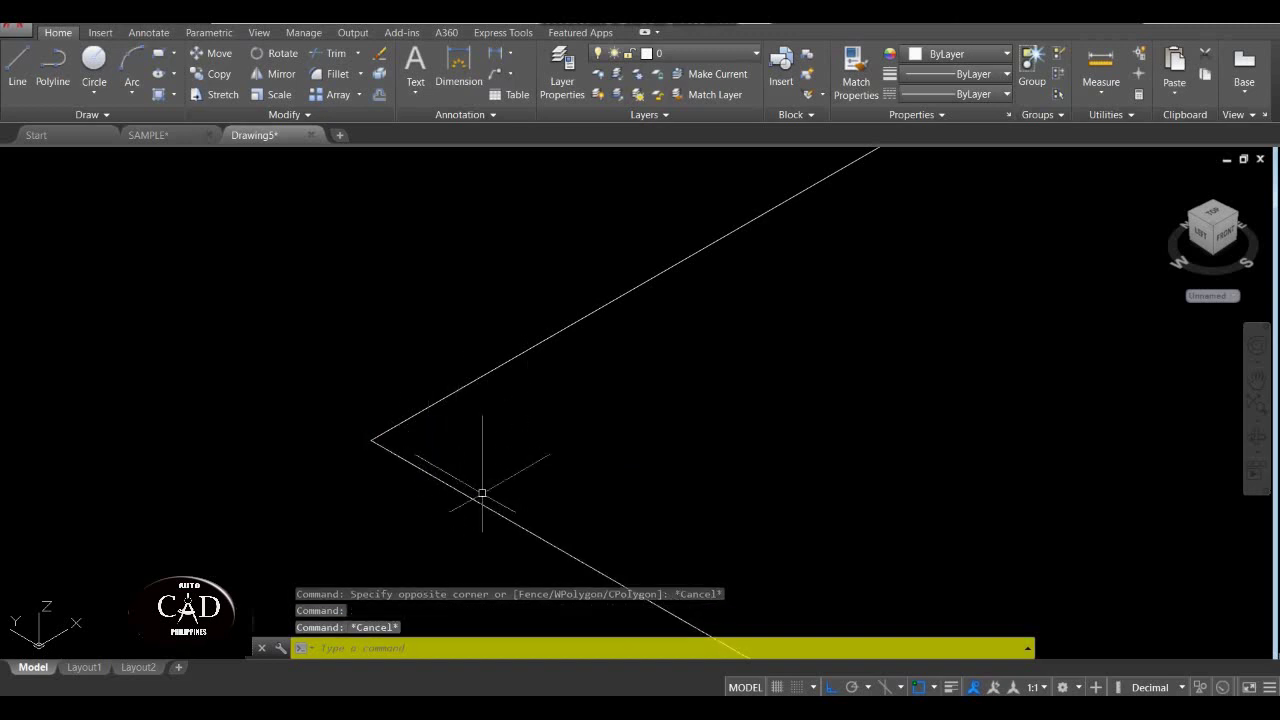
pyautogui.moveTo(481, 491)
pyautogui.mouseDown()
pyautogui.moveTo(446, 404)
pyautogui.moveTo(474, 377)
pyautogui.moveTo(606, 325)
pyautogui.moveTo(627, 297)
pyautogui.moveTo(621, 331)
pyautogui.mouseUp()
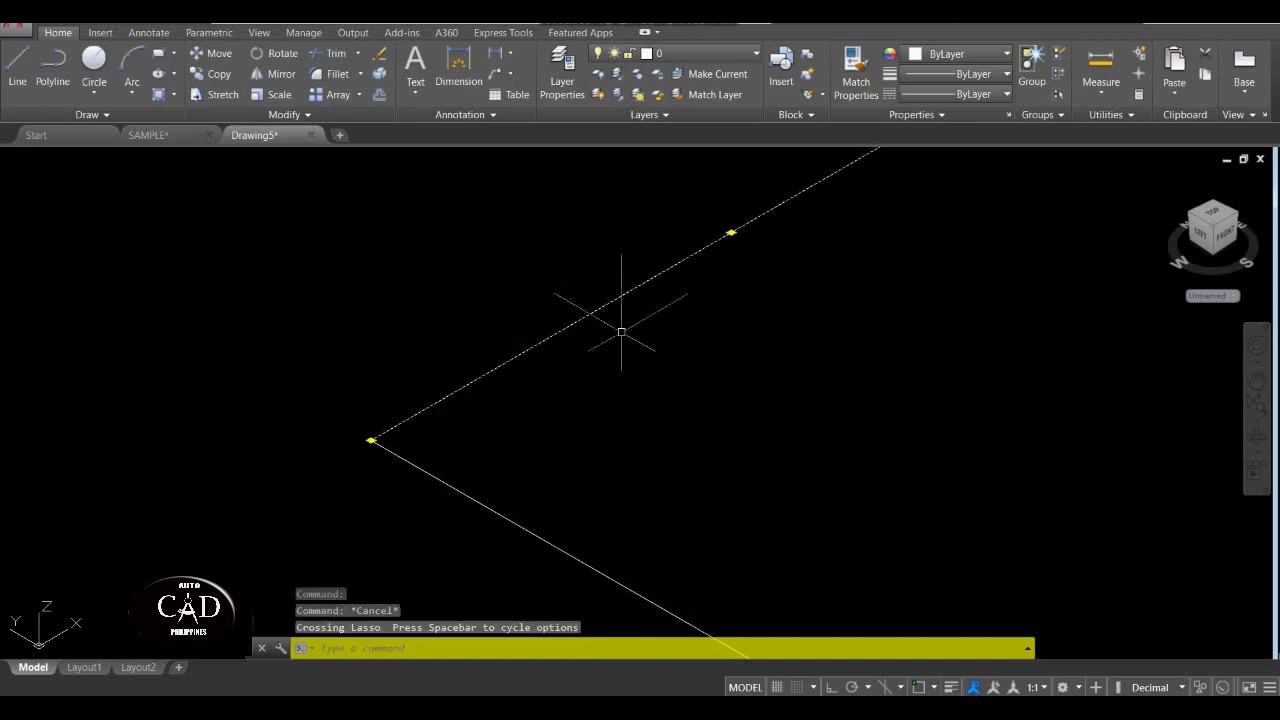
pyautogui.scroll(-3, 604, 450)
pyautogui.press('Escape')
pyautogui.scroll(2, 557, 414)
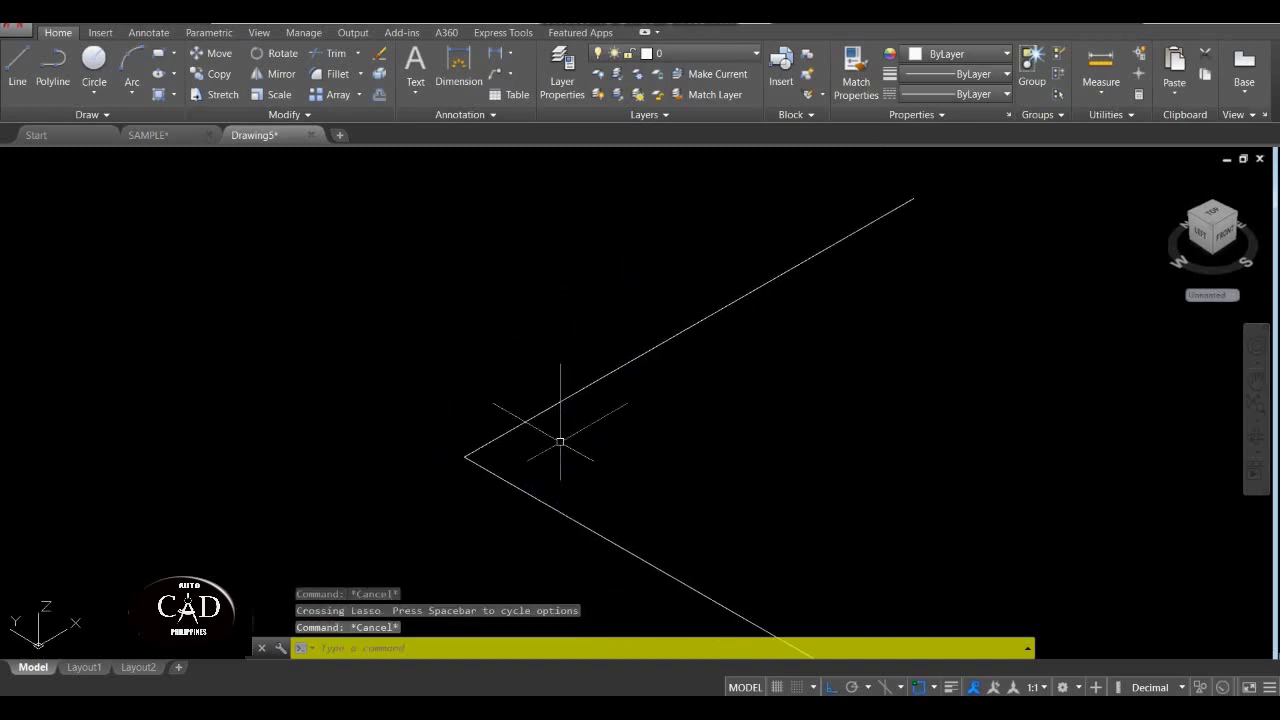
pyautogui.moveTo(557, 414); pyautogui.dragTo(557, 365, button='middle')
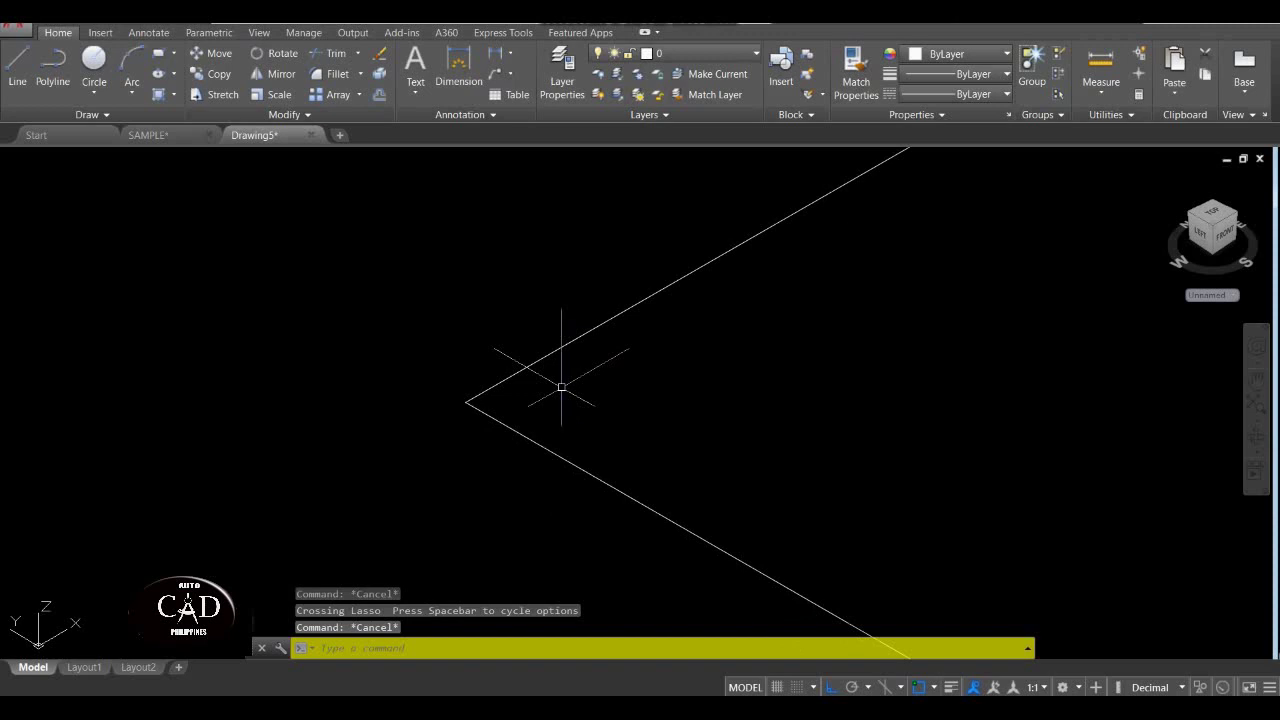
pyautogui.moveTo(561, 387)
pyautogui.mouseDown(button='middle')
pyautogui.moveTo(472, 407)
pyautogui.moveTo(492, 469)
pyautogui.mouseUp(button='middle')
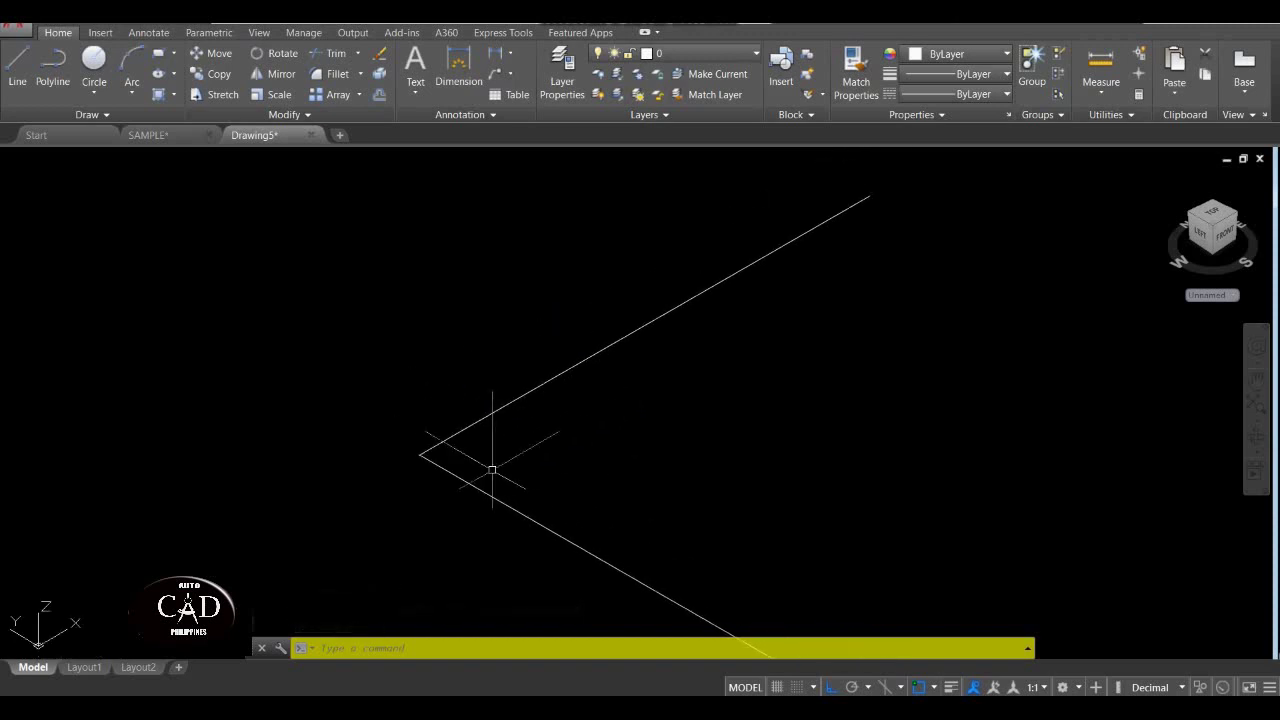
# Fillet the corner between the two lines with a radius of 15.
pyautogui.write('f')
pyautogui.press('Return')
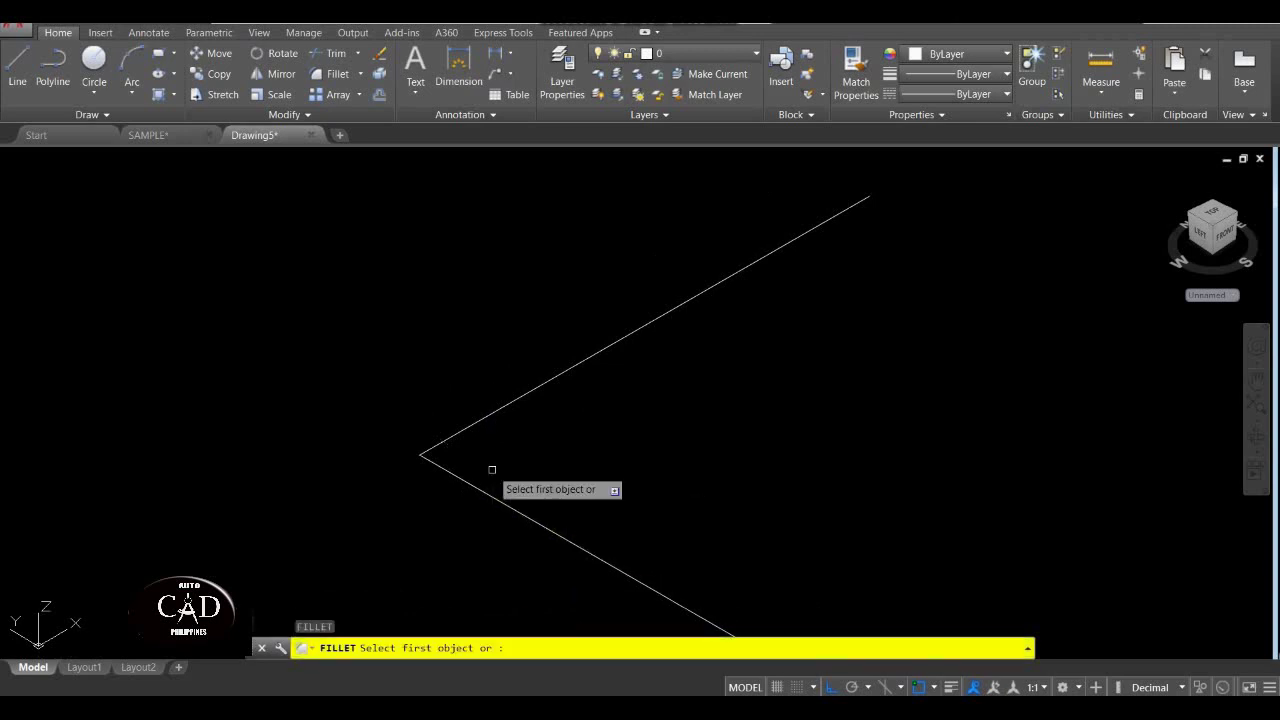
pyautogui.write('r')
pyautogui.press('Return')
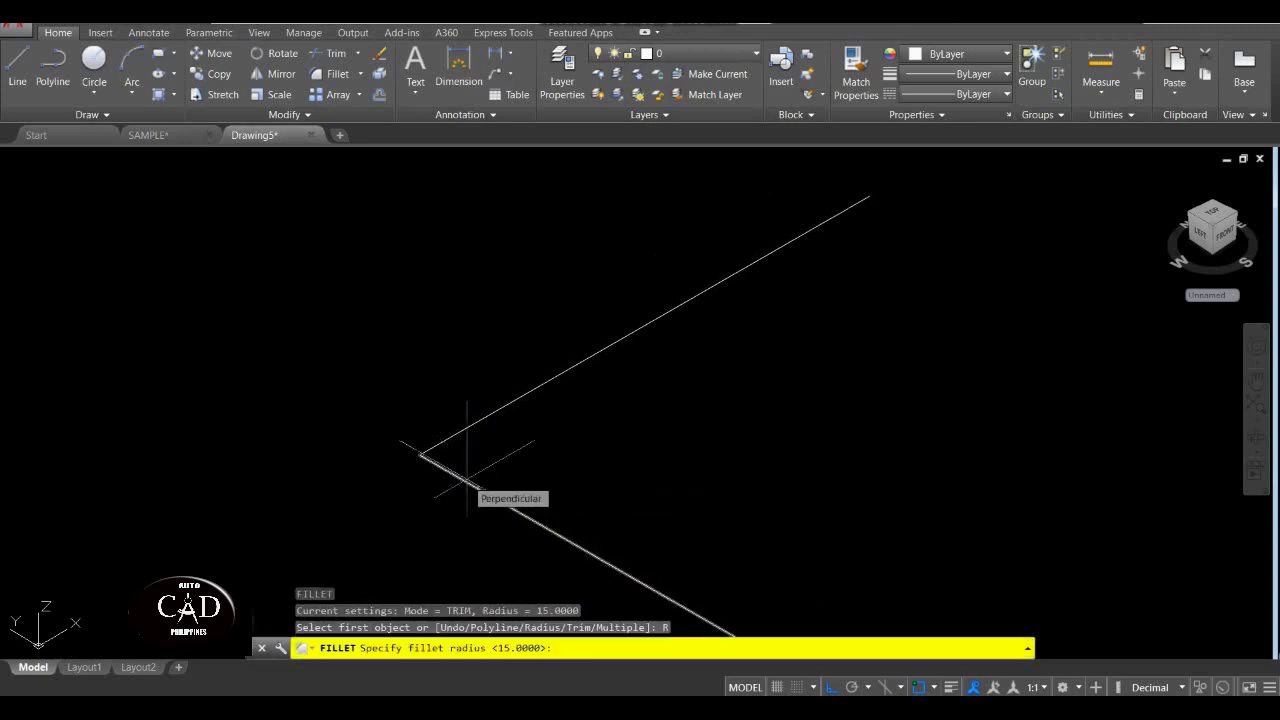
pyautogui.write('15')
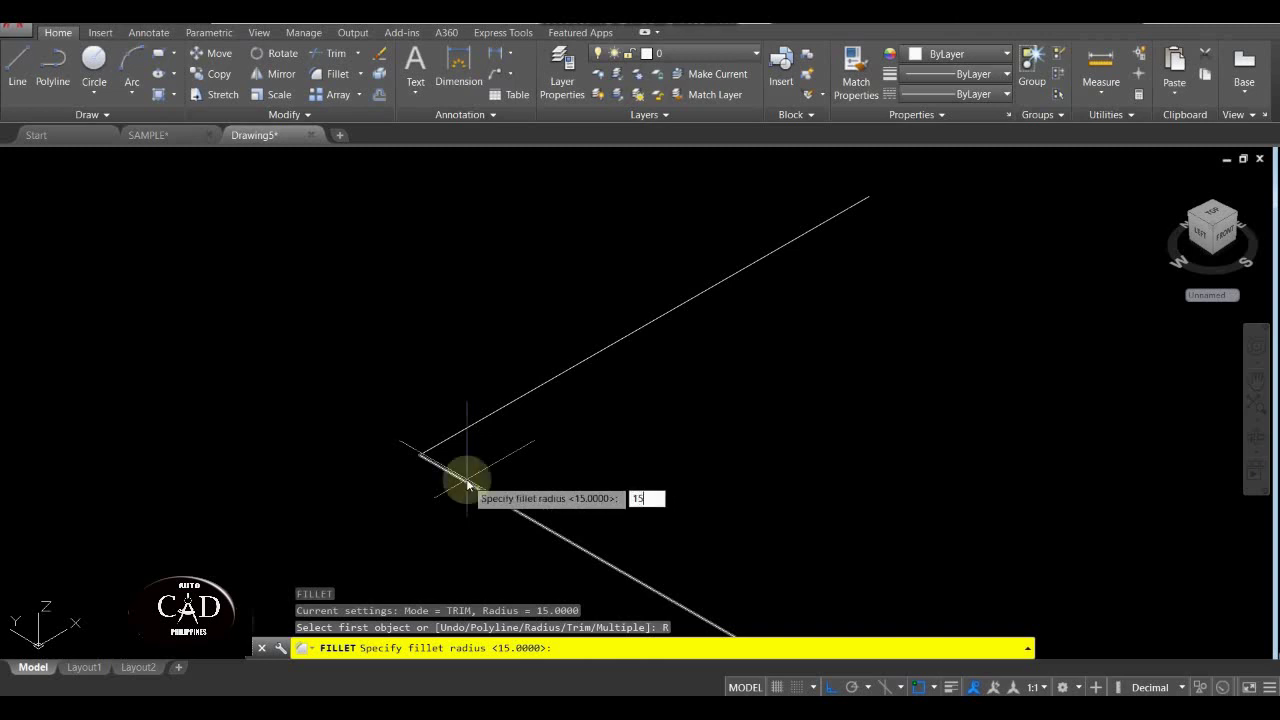
pyautogui.press('Return')
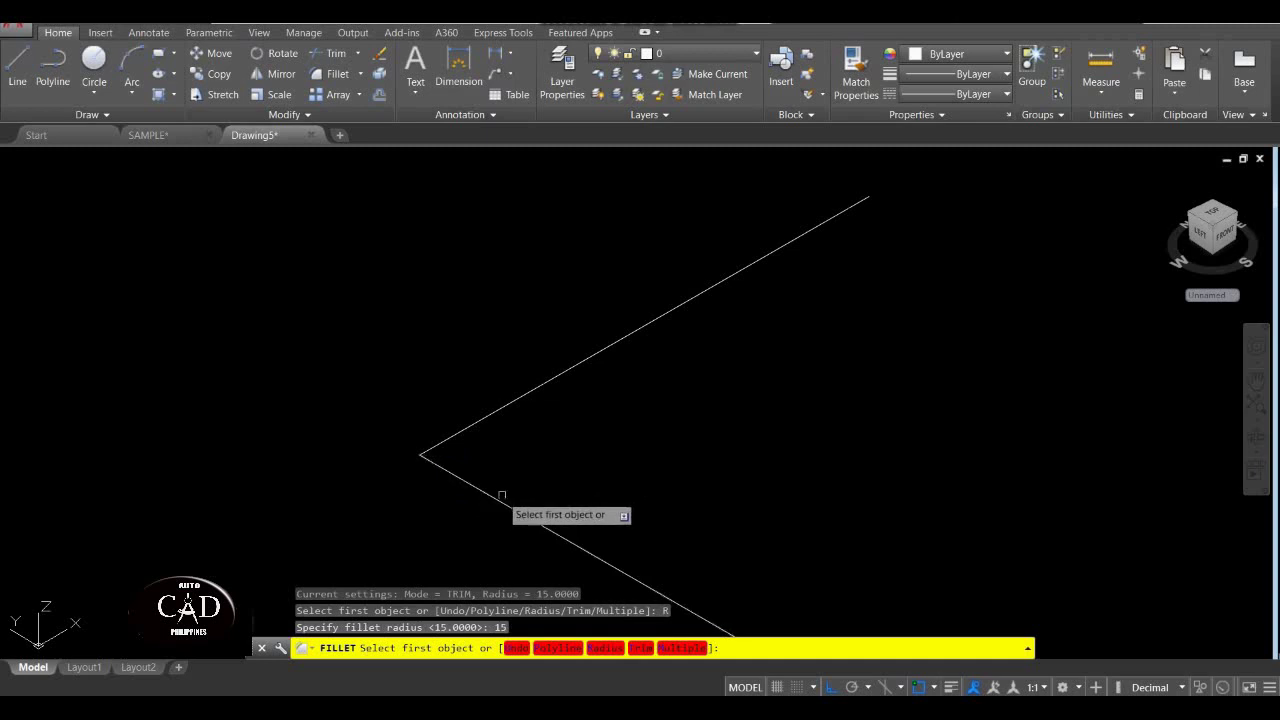
pyautogui.click(508, 506)
pyautogui.moveTo(500, 435); pyautogui.dragTo(517, 474, button='middle')
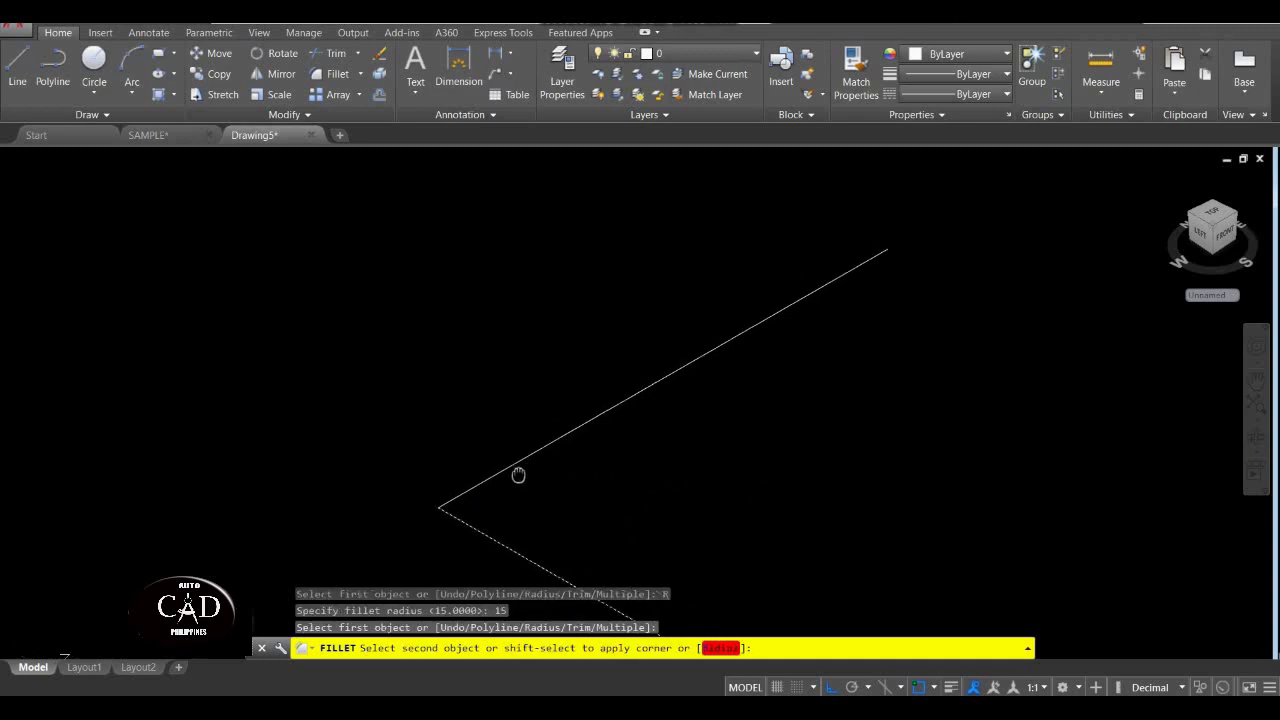
pyautogui.click(559, 449)
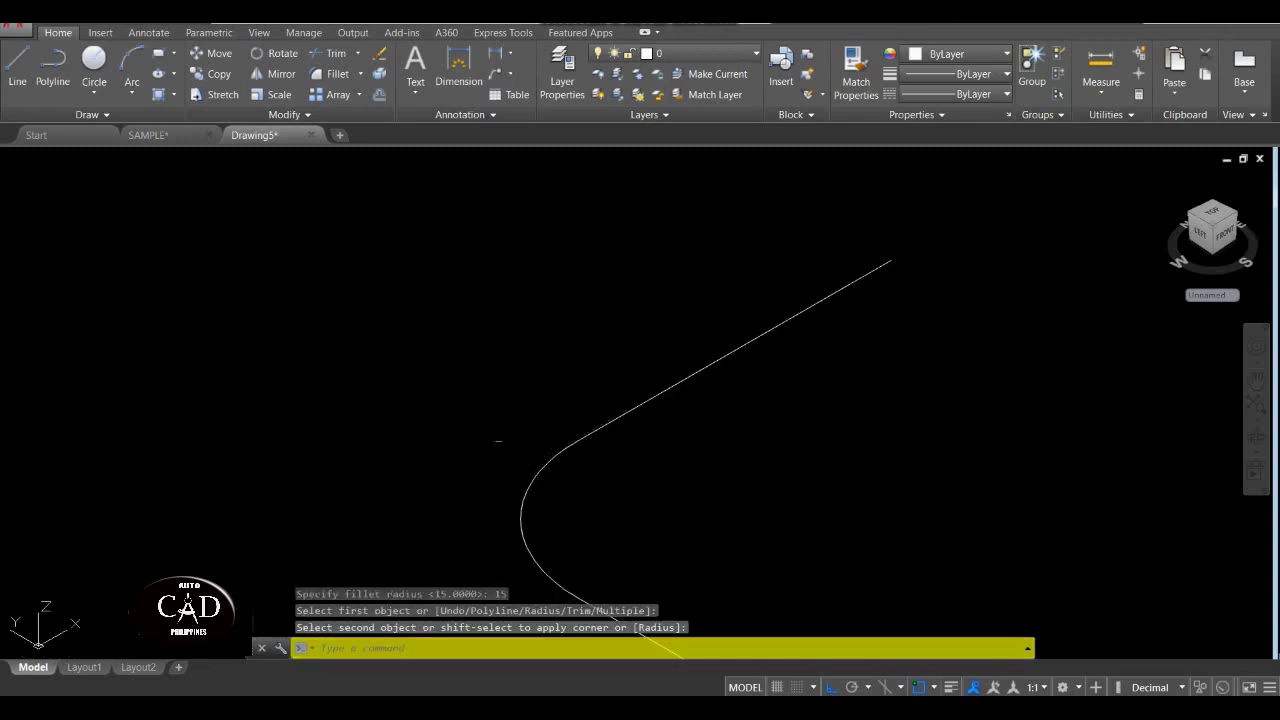
# Select parts of the filleted profile in turn to check whether the arc and two lines are separate objects, clearing each selection.
pyautogui.moveTo(623, 562)
pyautogui.mouseDown(button='middle')
pyautogui.moveTo(594, 491)
pyautogui.moveTo(669, 378)
pyautogui.moveTo(665, 402)
pyautogui.mouseUp(button='middle')
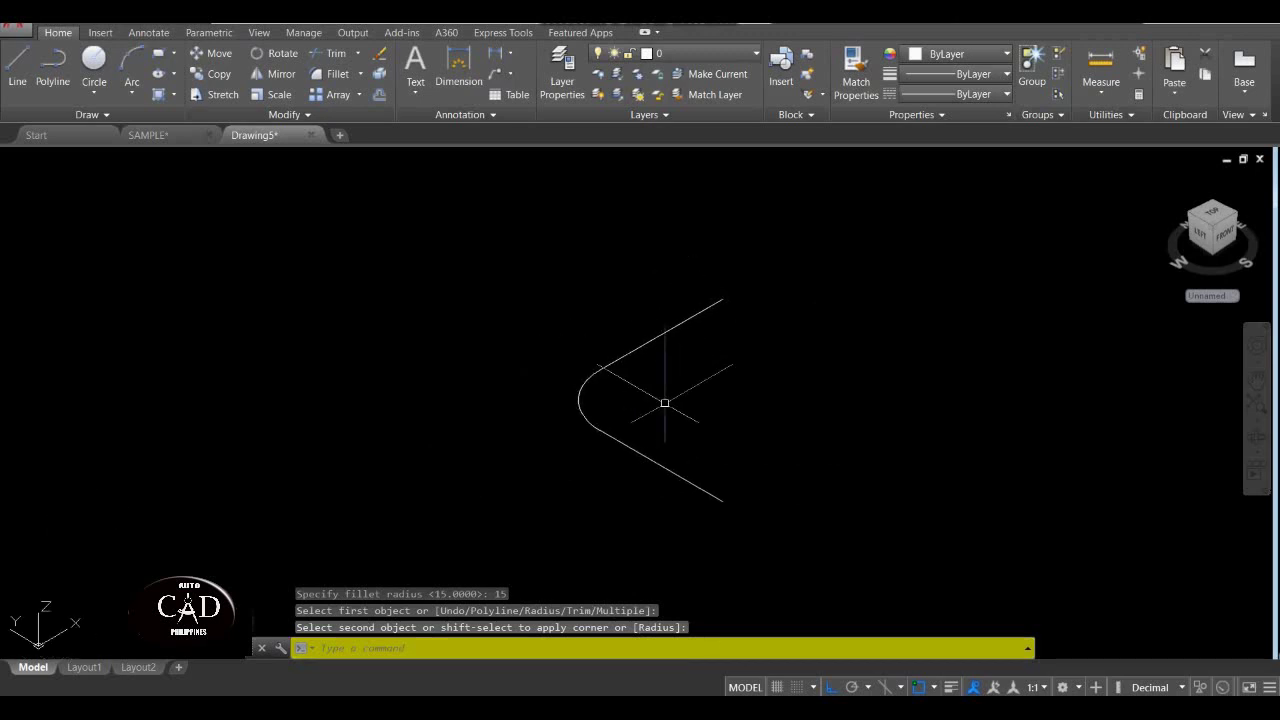
pyautogui.click(772, 253)
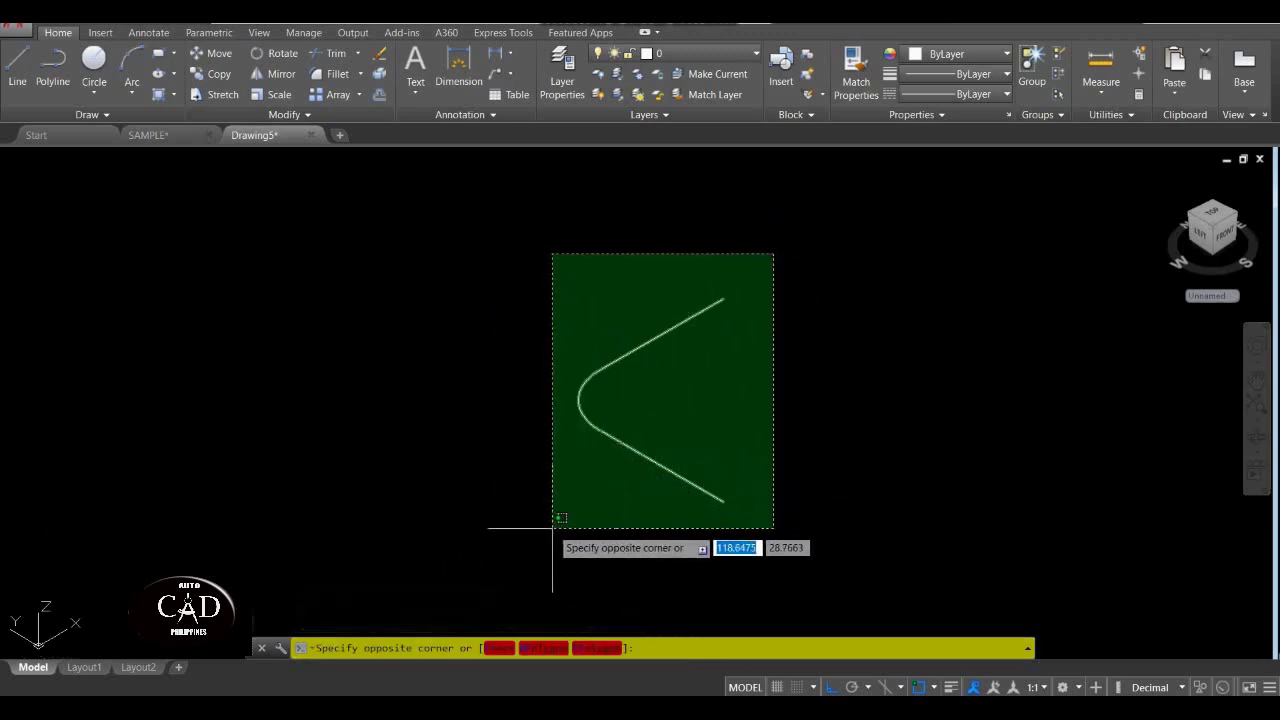
pyautogui.press('Escape')
pyautogui.click(570, 430)
pyautogui.click(537, 417)
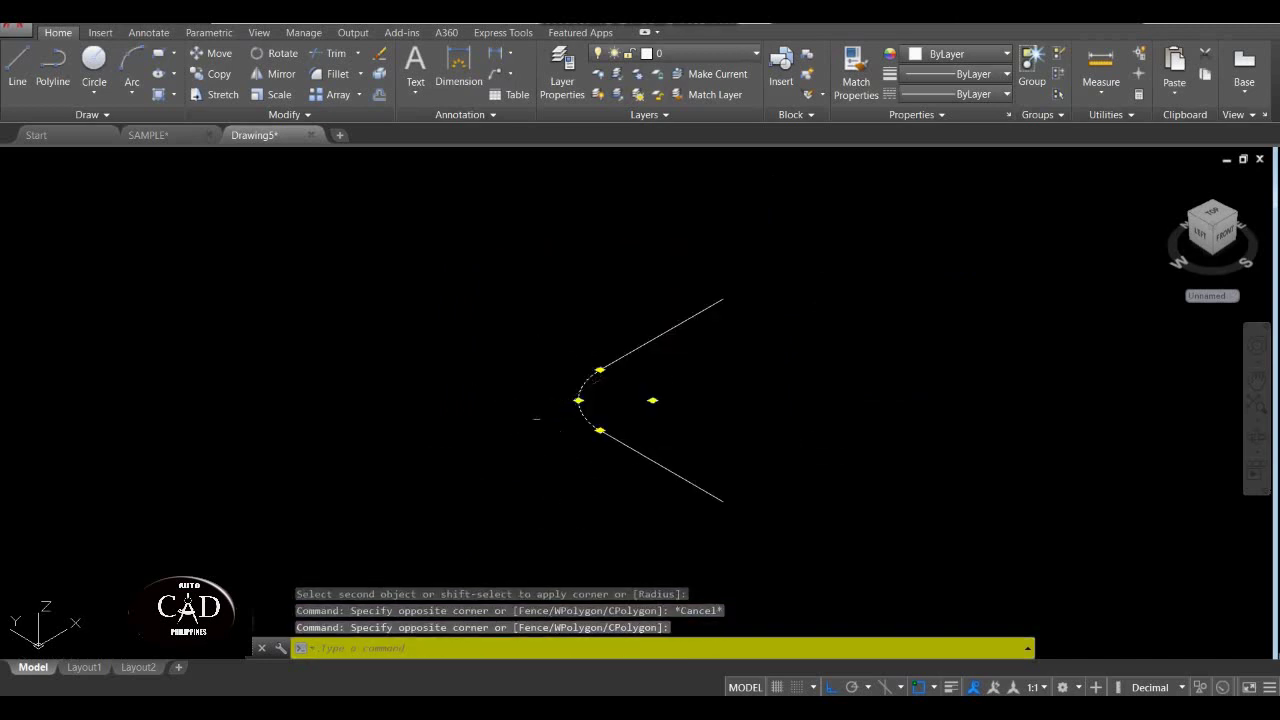
pyautogui.press('Escape')
pyautogui.click(686, 433)
pyautogui.click(655, 465)
pyautogui.press('Escape')
pyautogui.click(686, 340)
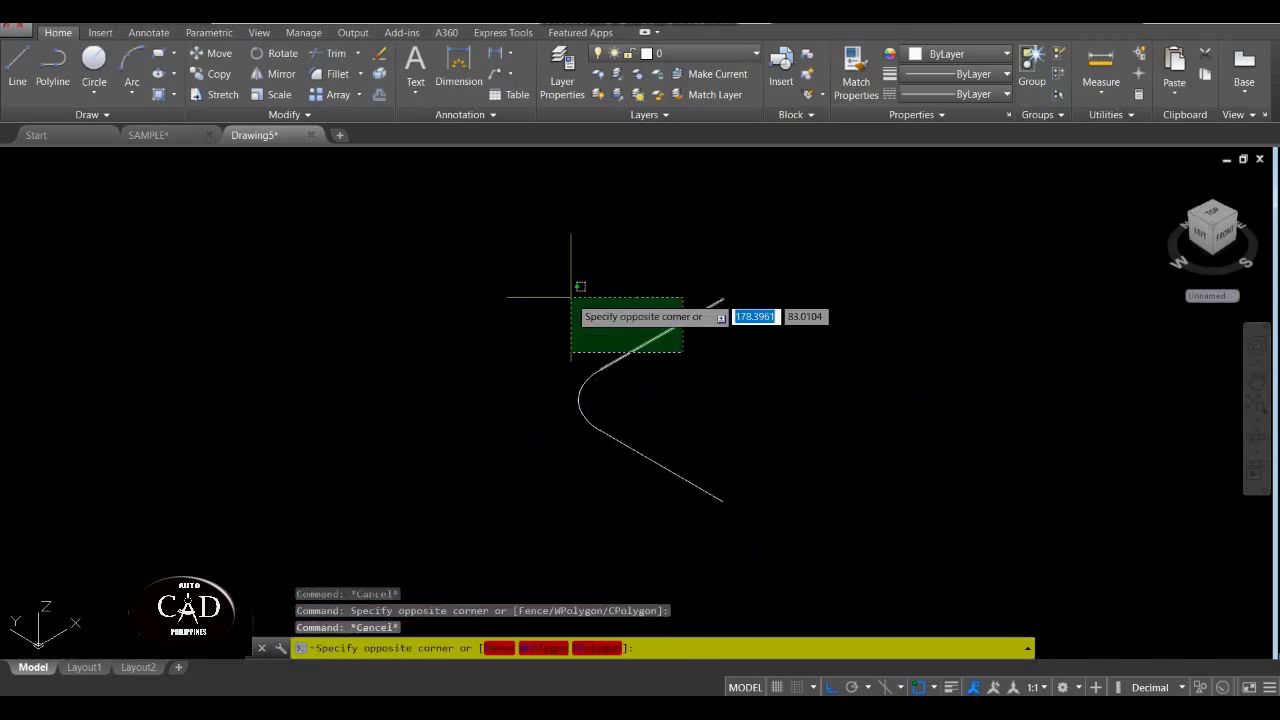
pyautogui.press('Escape')
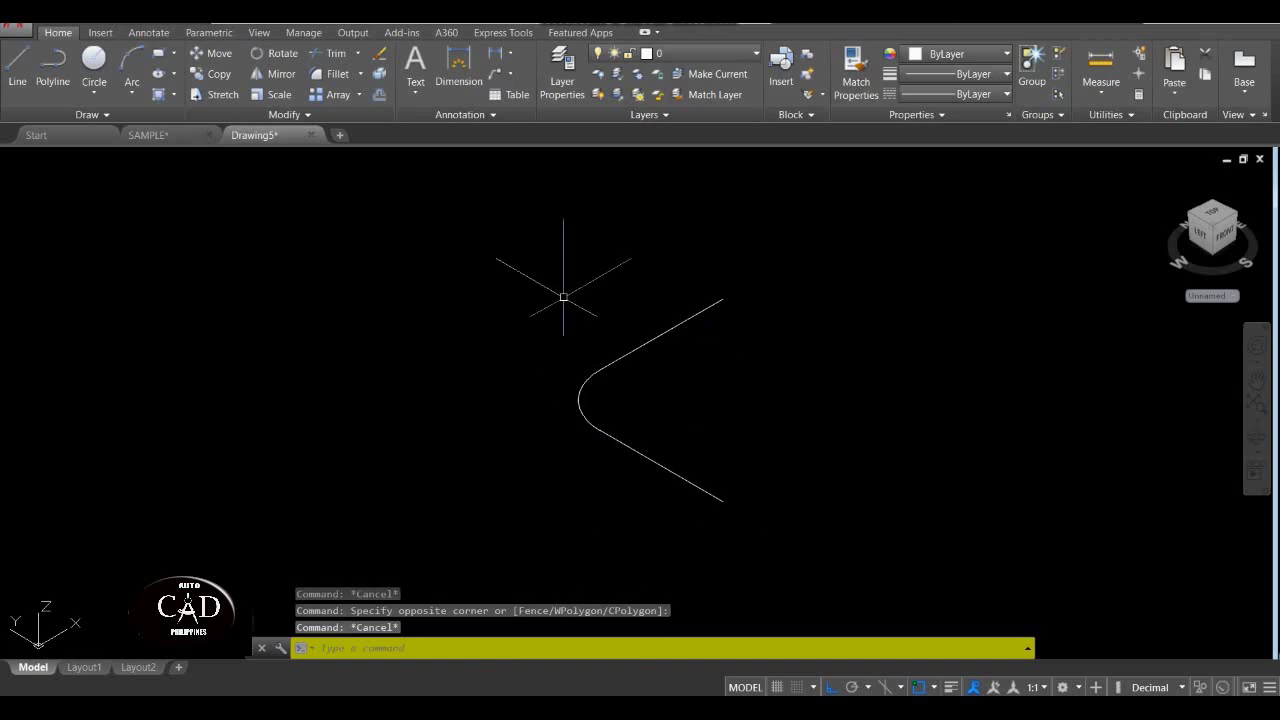
# Join the two lines and the fillet arc into a single polyline.
pyautogui.write('j')
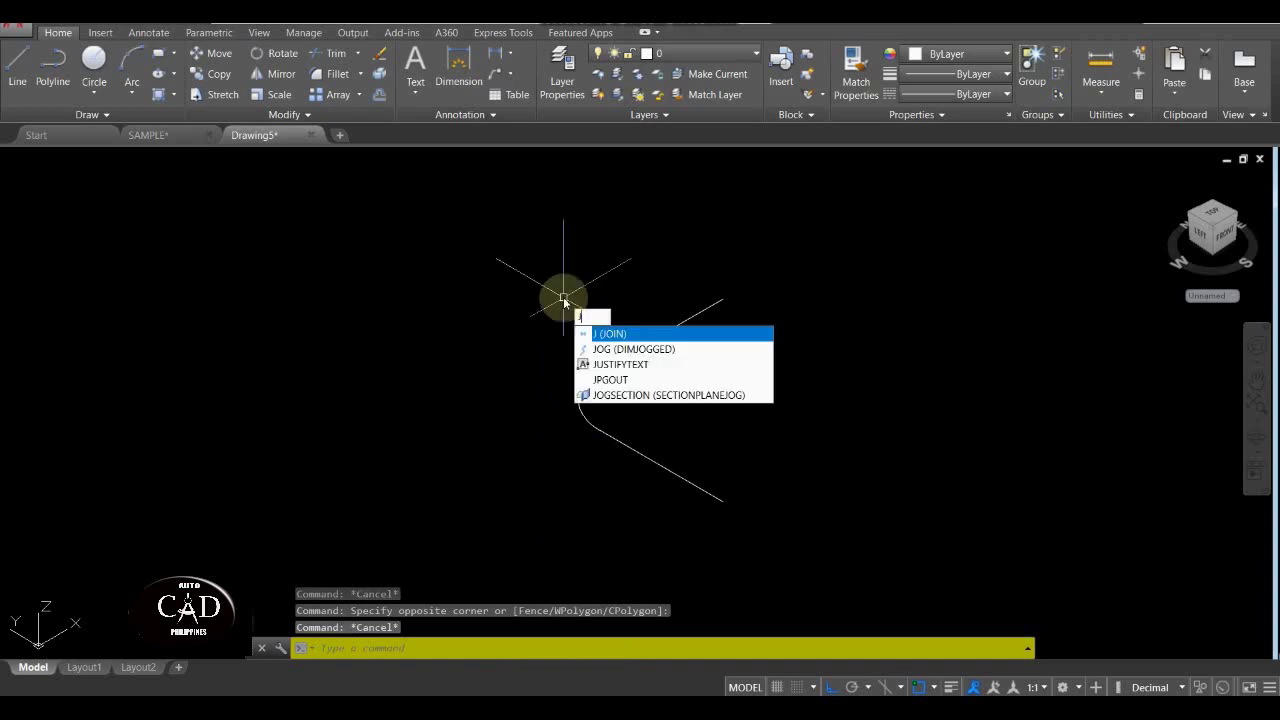
pyautogui.press('Return')
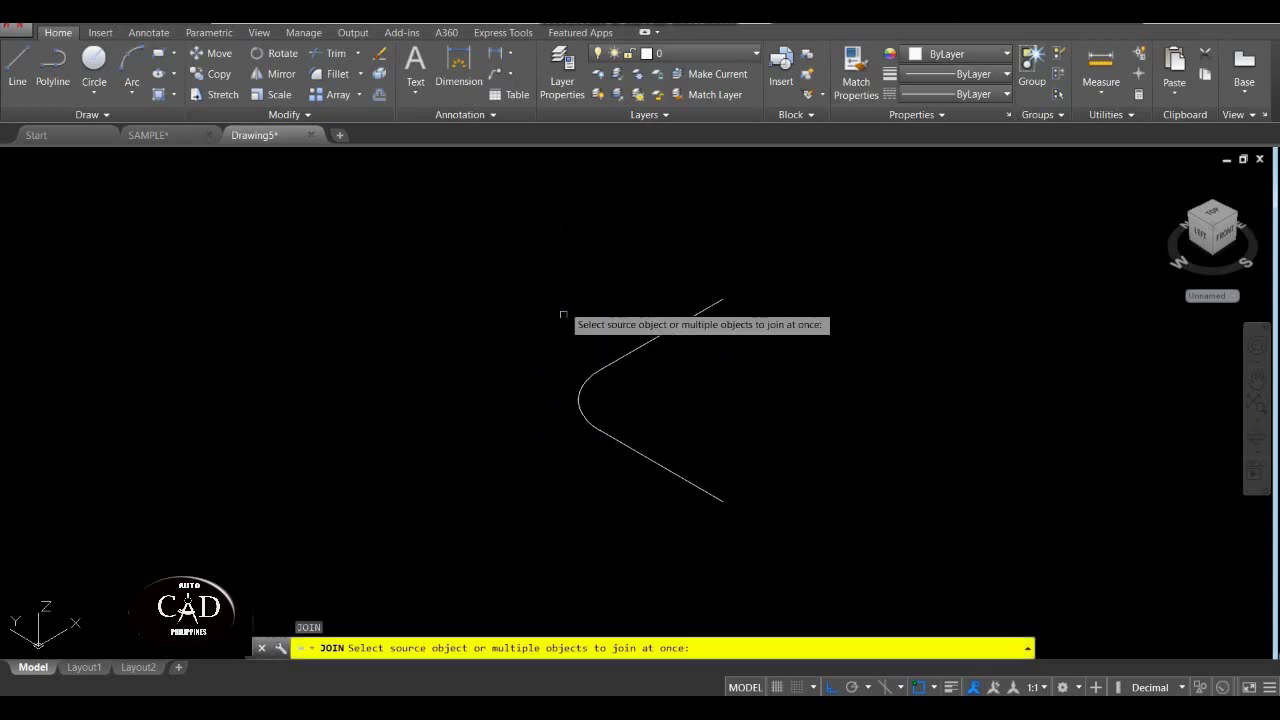
pyautogui.click(871, 254)
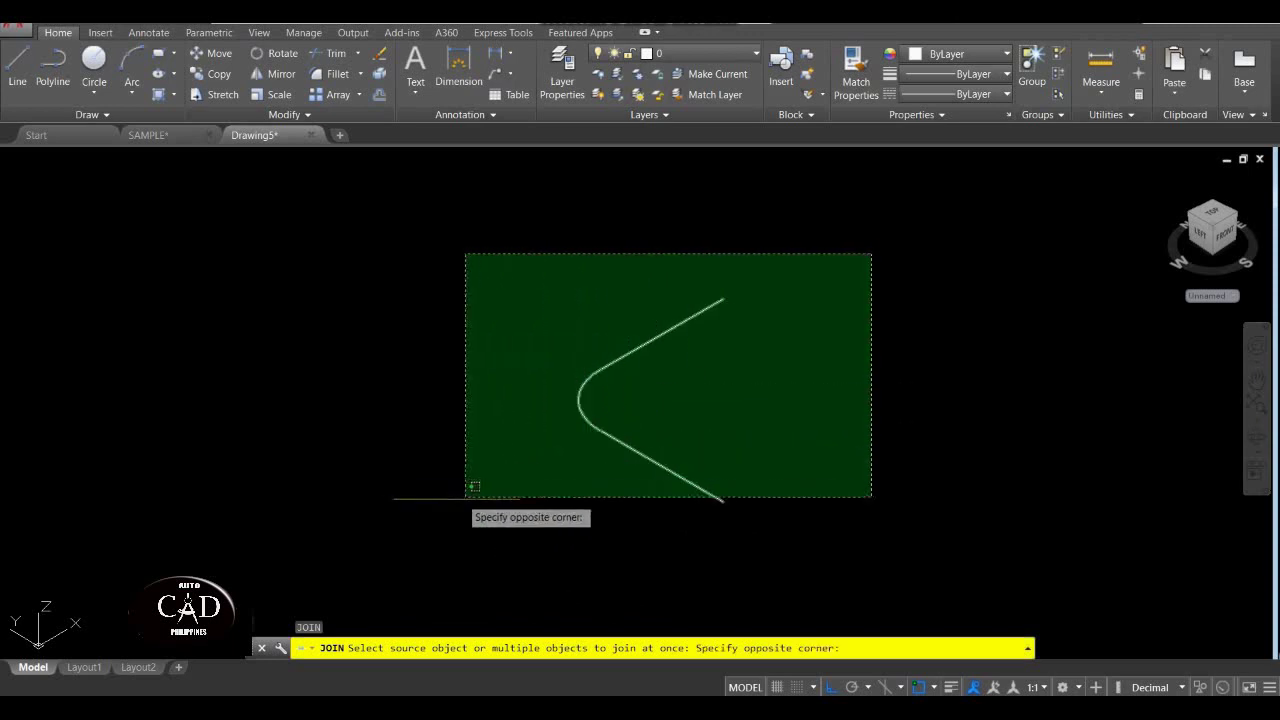
pyautogui.click(382, 508)
pyautogui.press('Return')
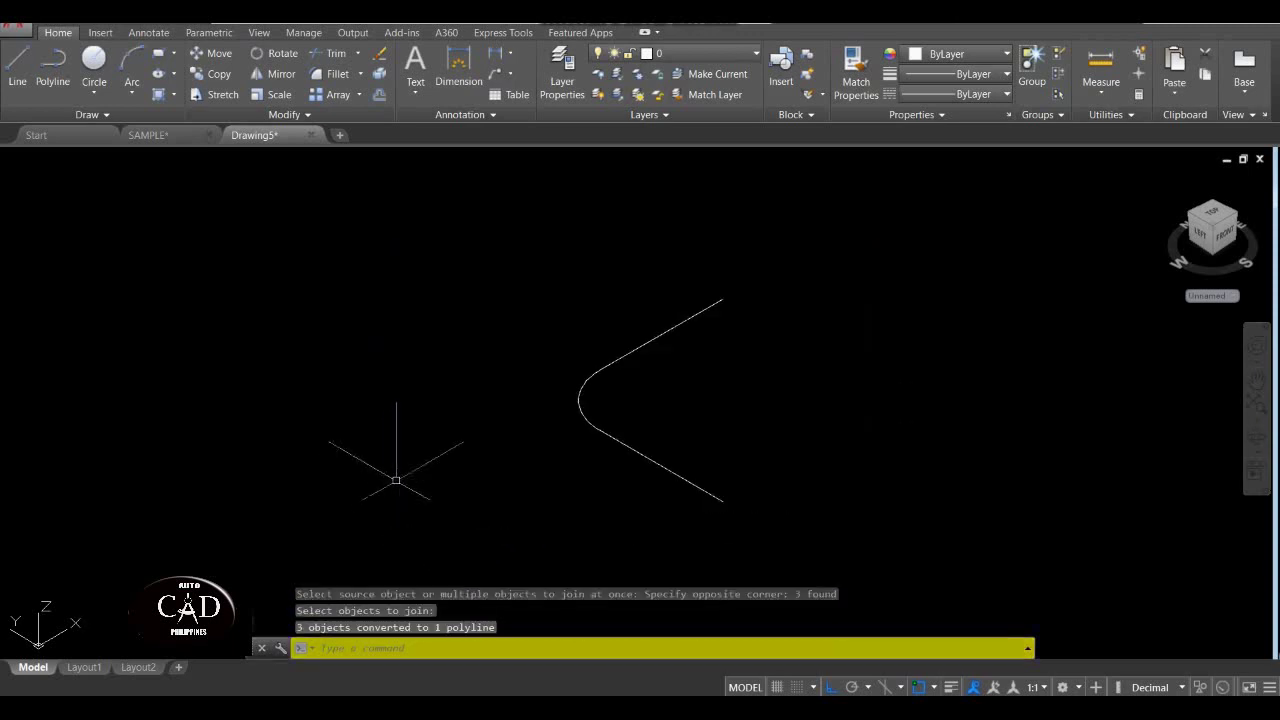
# Draw a circle with a diameter of 25 centred on the polyline's lower endpoint.
pyautogui.moveTo(542, 398); pyautogui.dragTo(460, 375, button='middle')
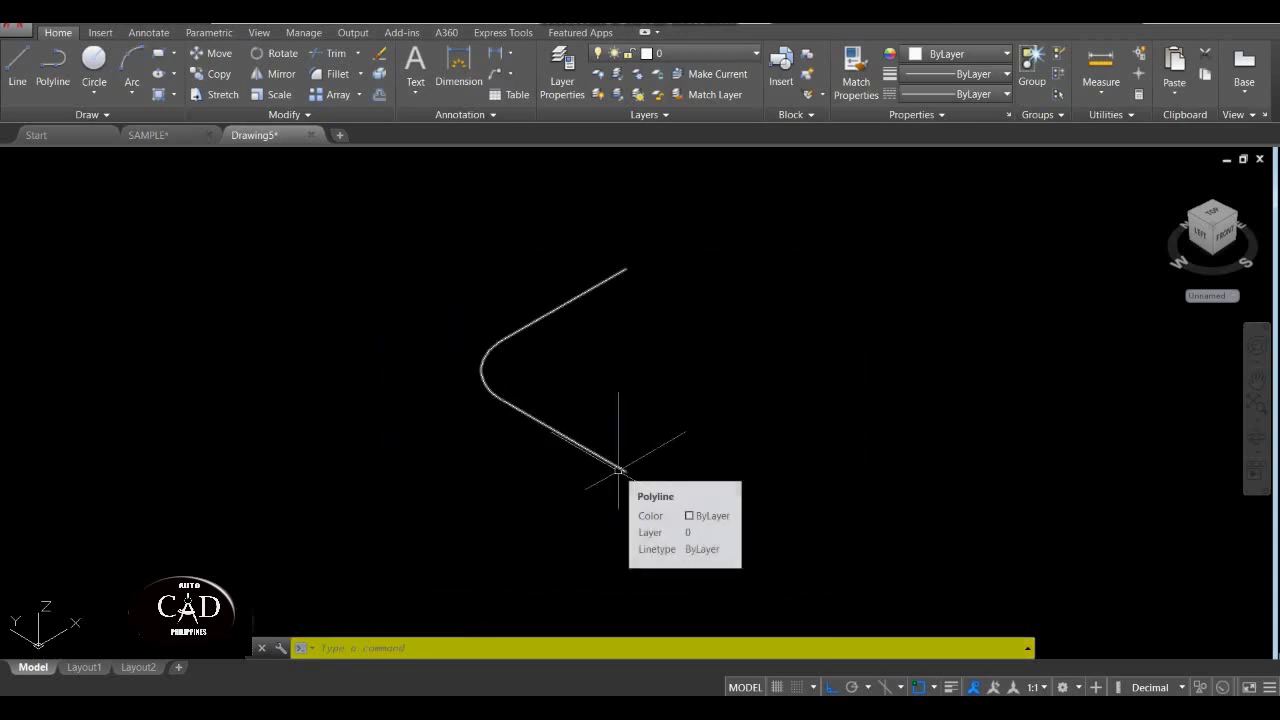
pyautogui.scroll(3, 618, 470)
pyautogui.moveTo(594, 481); pyautogui.dragTo(630, 490, button='middle')
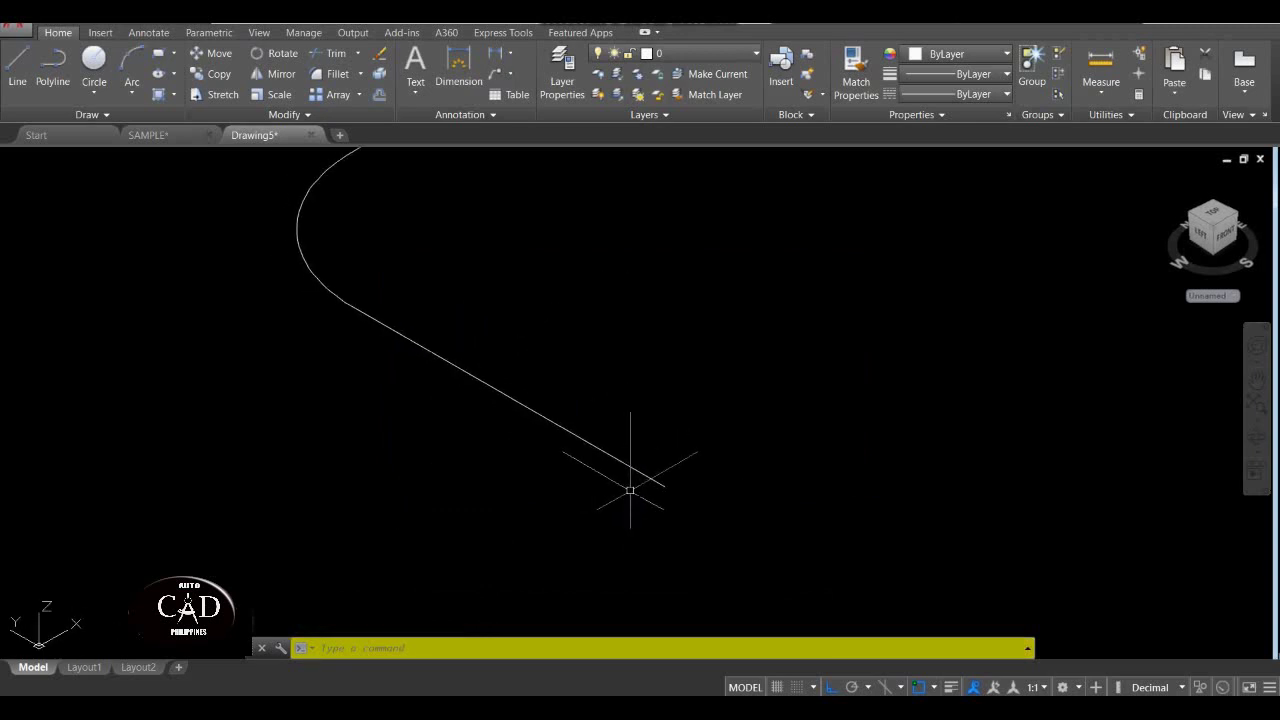
pyautogui.write('c')
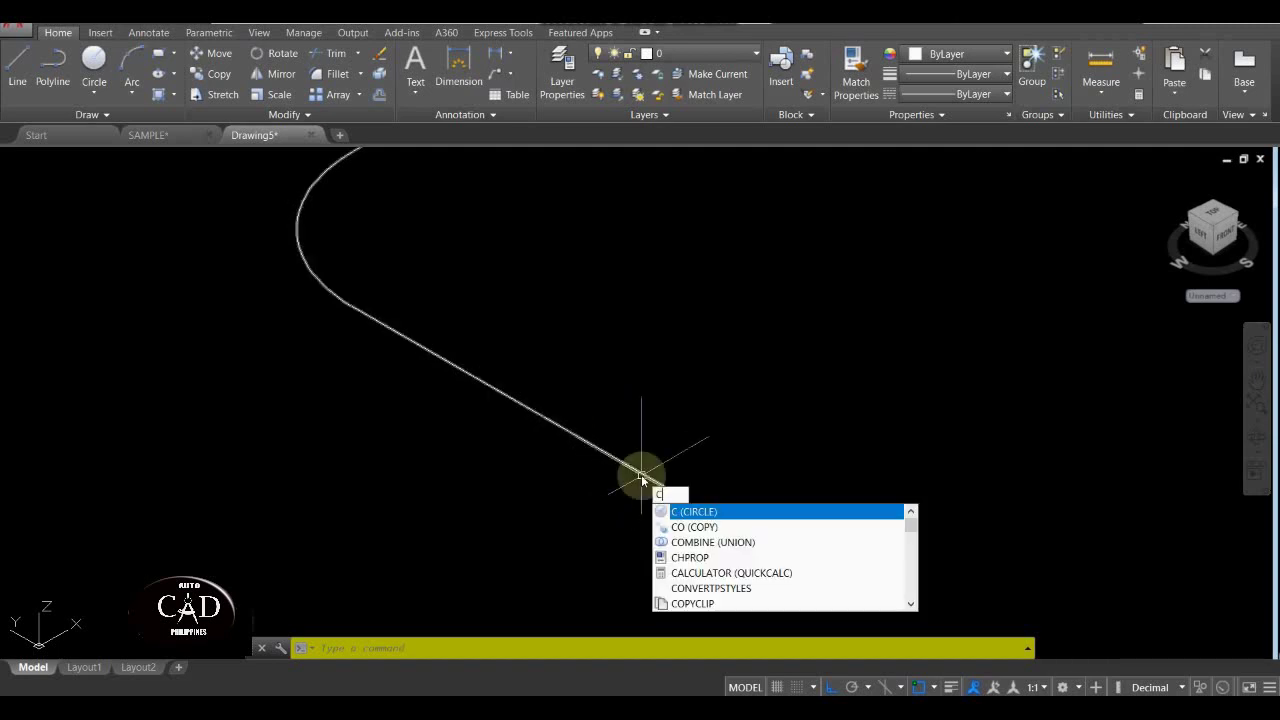
pyautogui.press('Return')
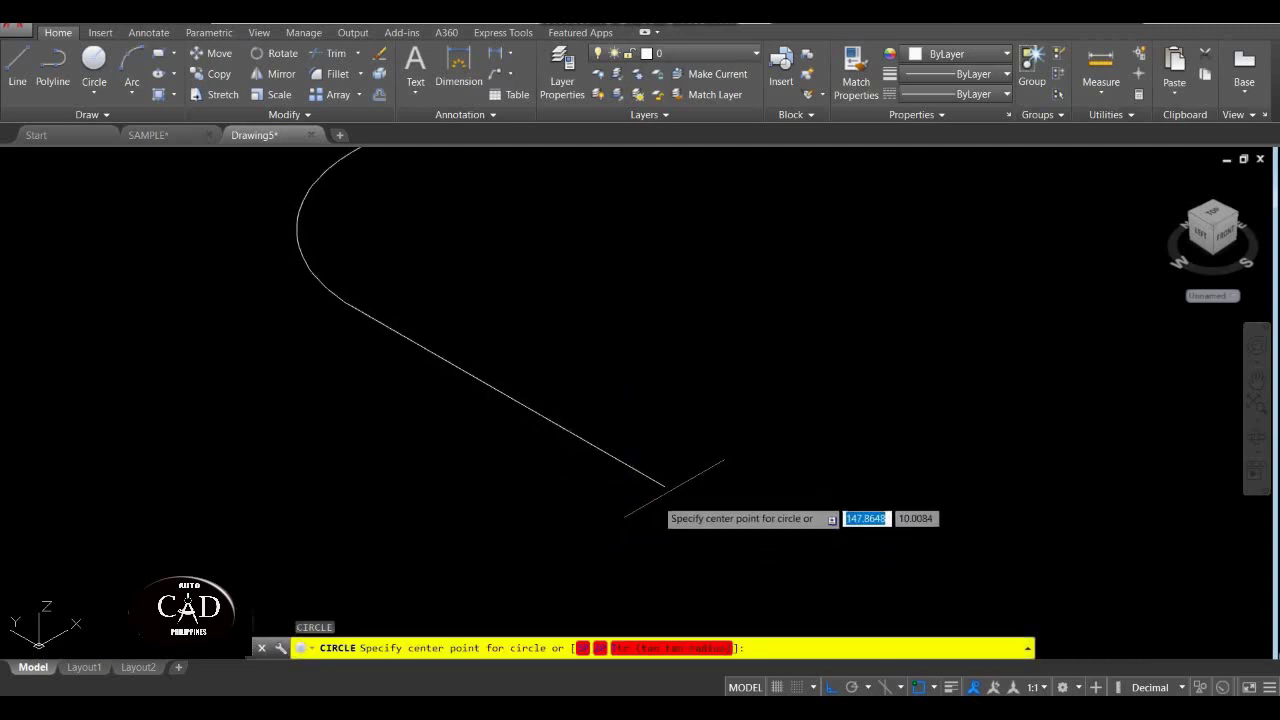
pyautogui.click(664, 487)
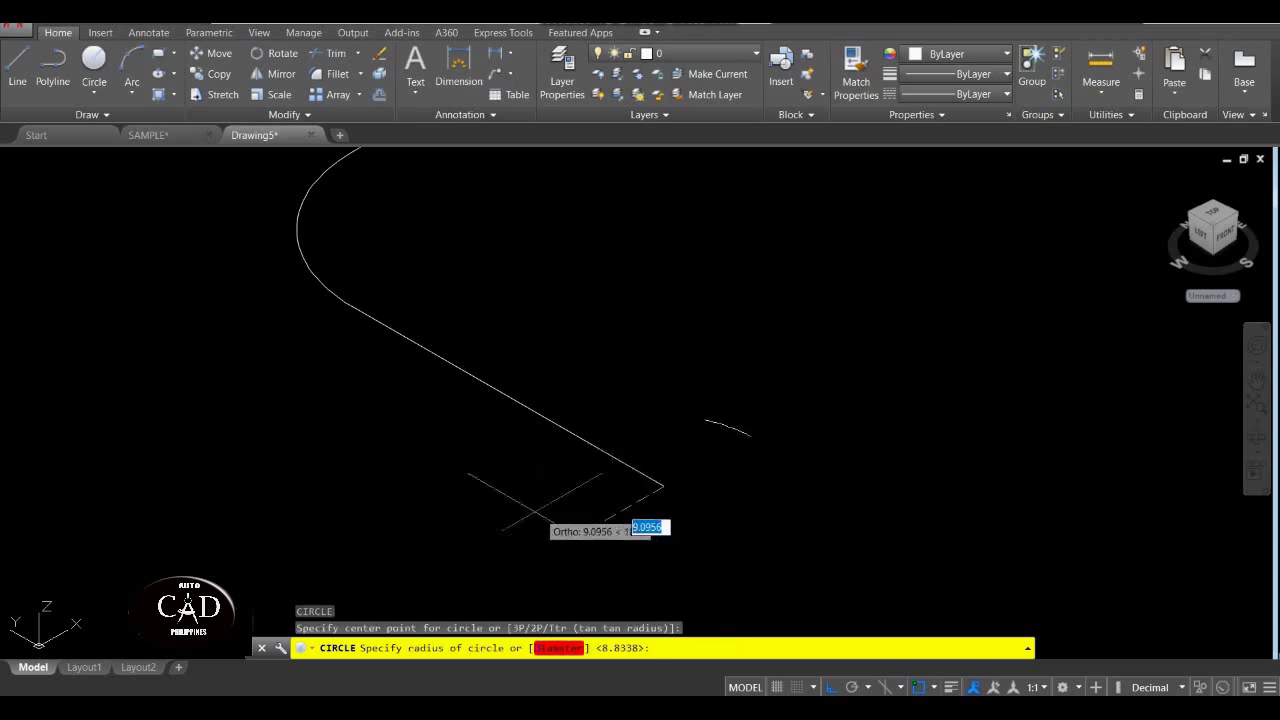
pyautogui.write('D')
pyautogui.press('Return')
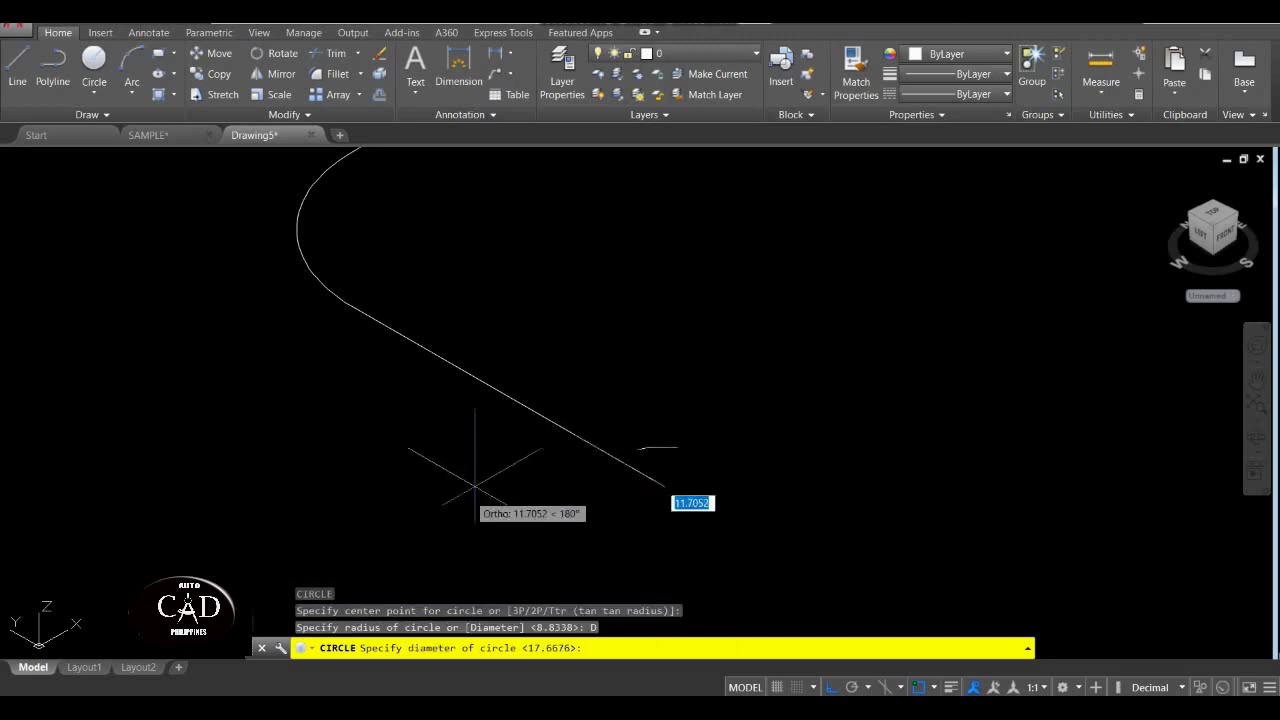
pyautogui.write('25')
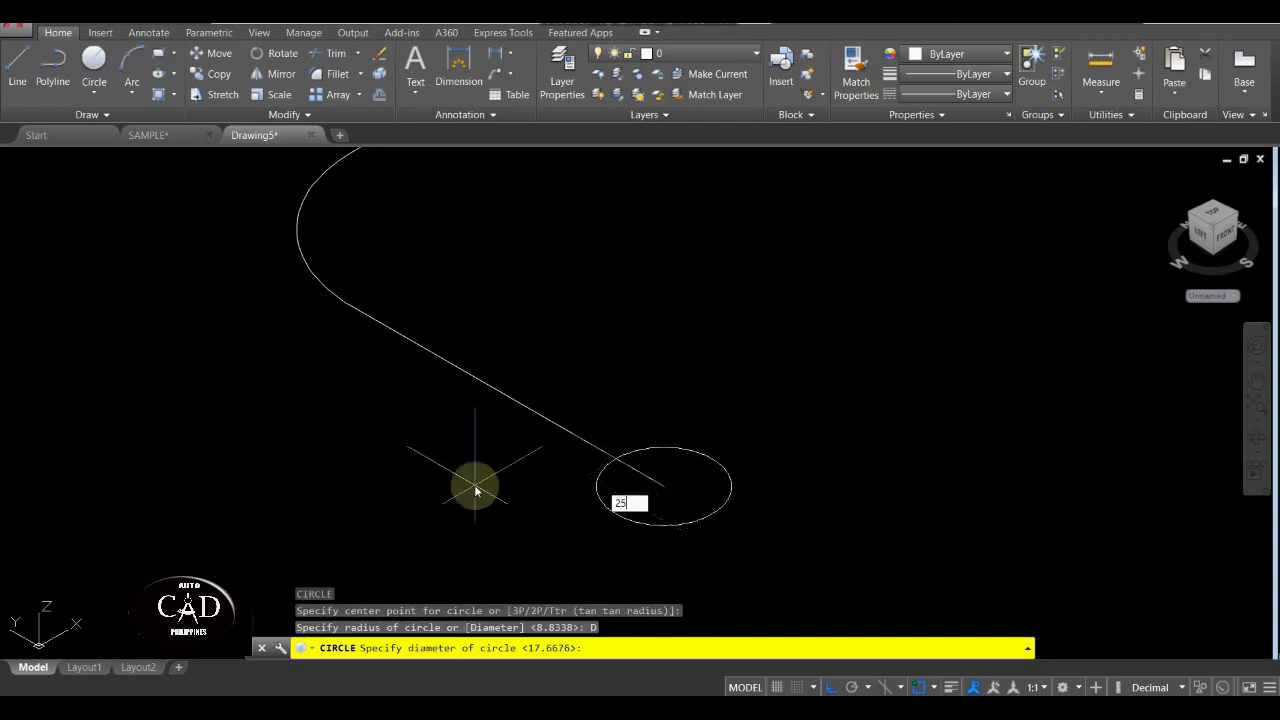
pyautogui.press('Return')
# Draw a concentric circle with a diameter of 23 inside the first one, centred on the same polyline endpoint.
pyautogui.scroll(-2, 533, 447)
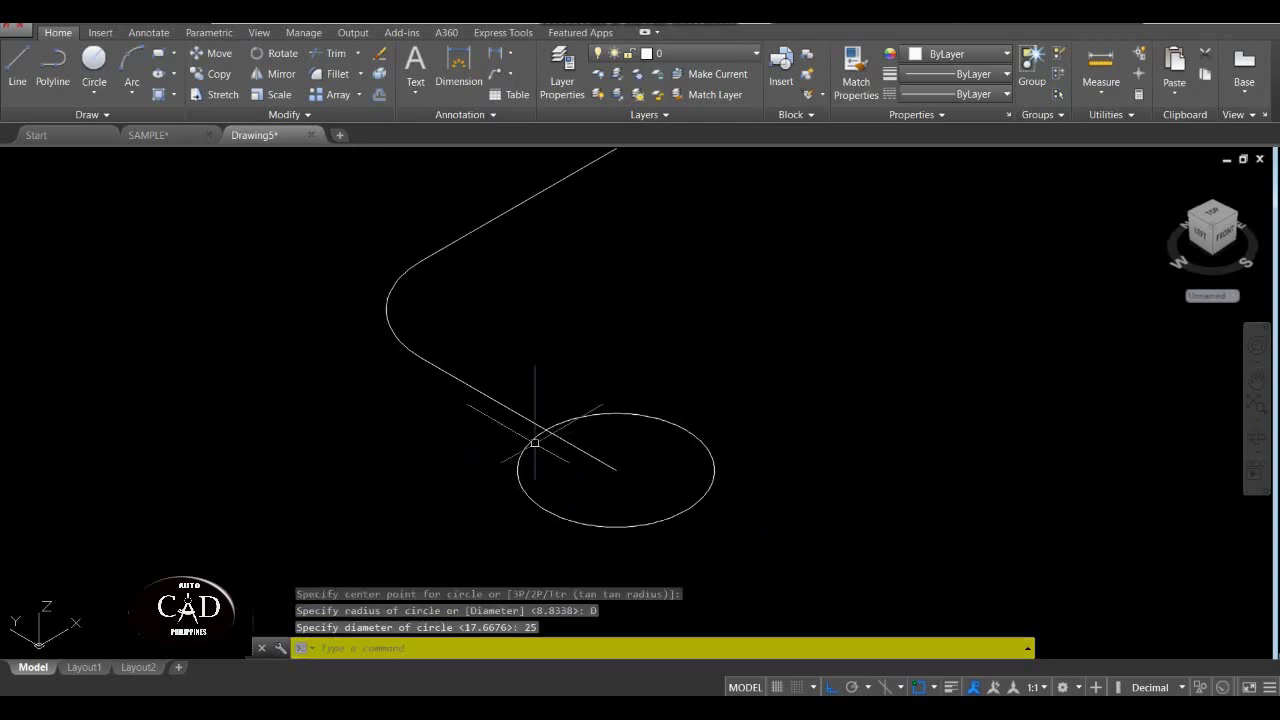
pyautogui.moveTo(534, 436); pyautogui.dragTo(591, 333, button='middle')
pyautogui.scroll(-2, 508, 400)
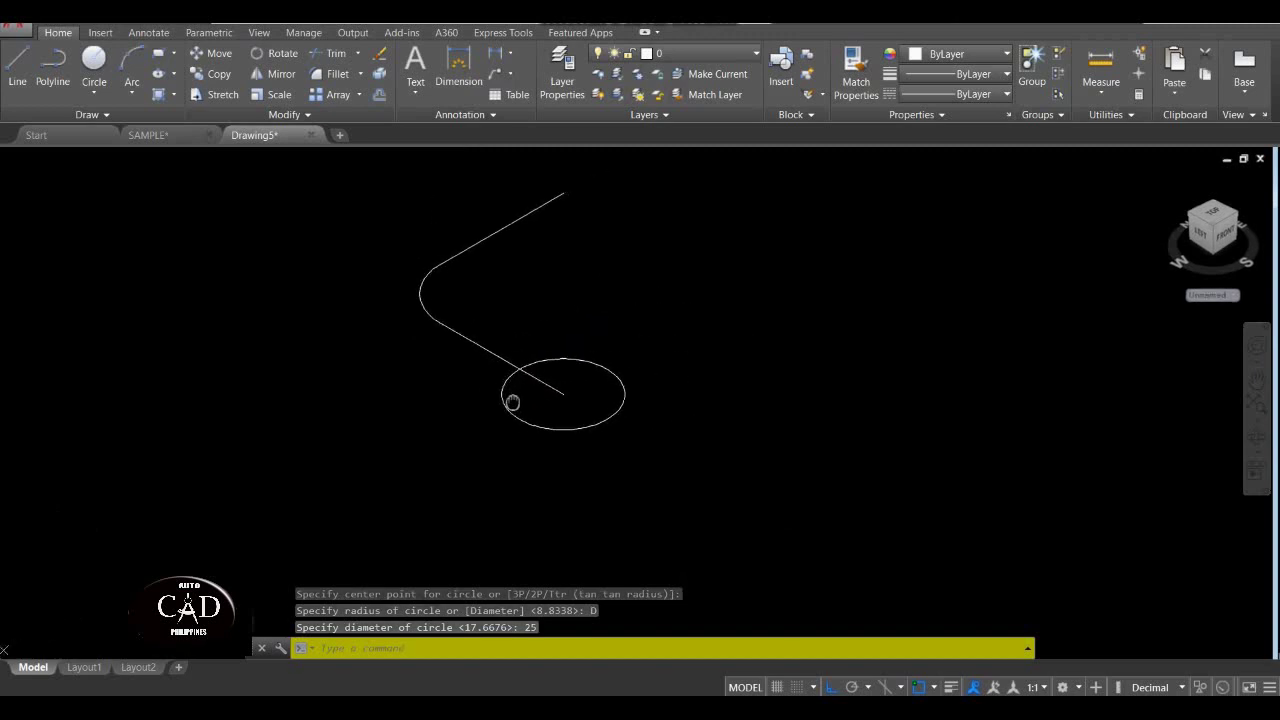
pyautogui.scroll(4, 508, 400)
pyautogui.moveTo(508, 400); pyautogui.dragTo(456, 405, button='middle')
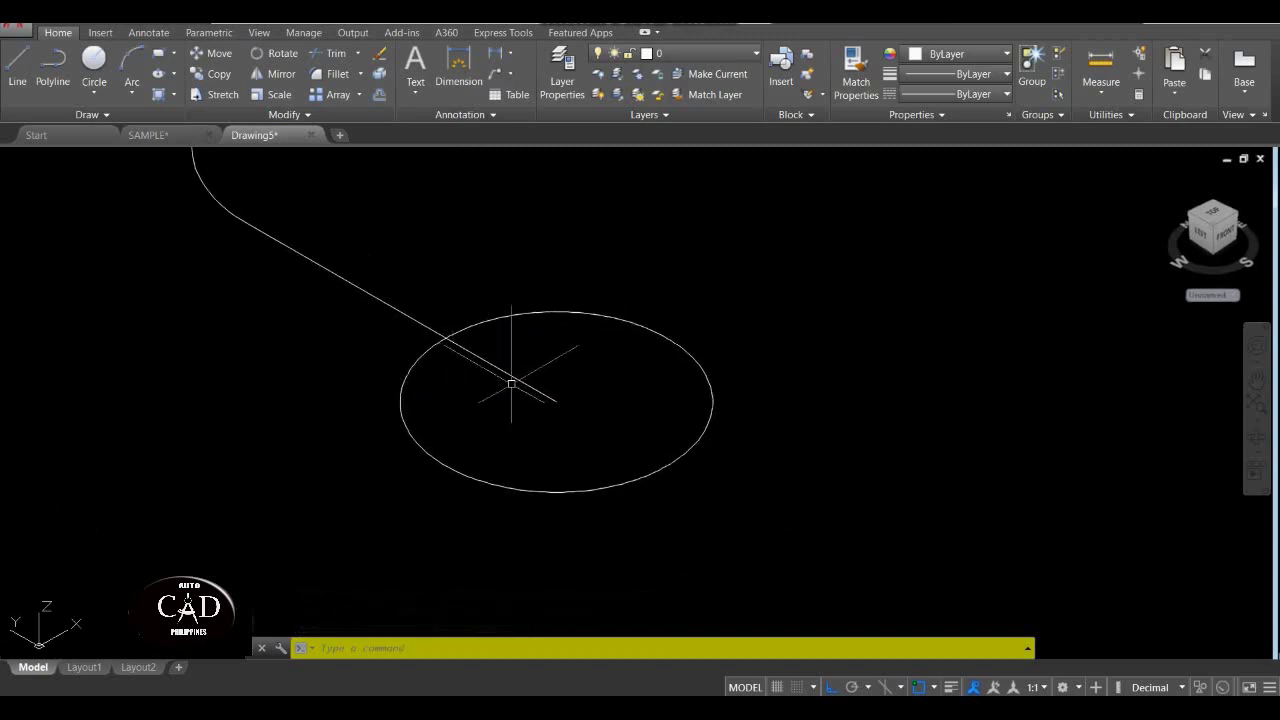
pyautogui.scroll(-1, 511, 383)
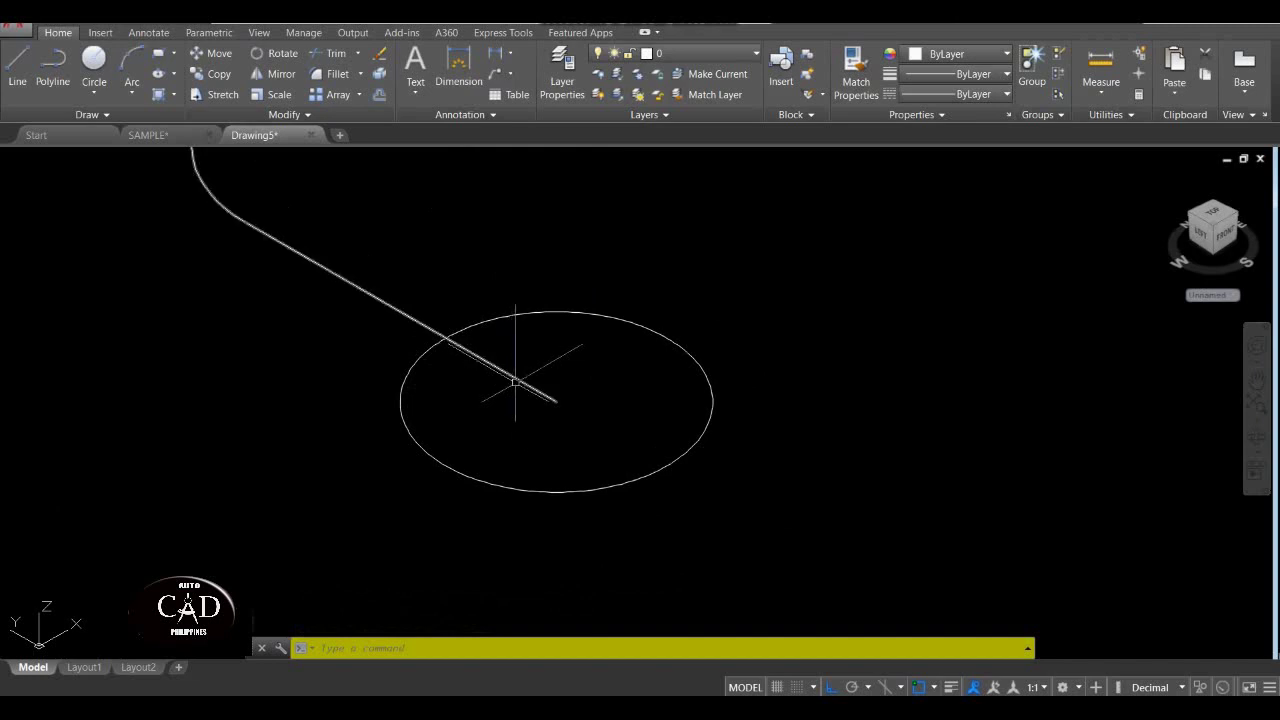
pyautogui.scroll(1, 514, 380)
pyautogui.moveTo(514, 380); pyautogui.dragTo(609, 406, button='middle')
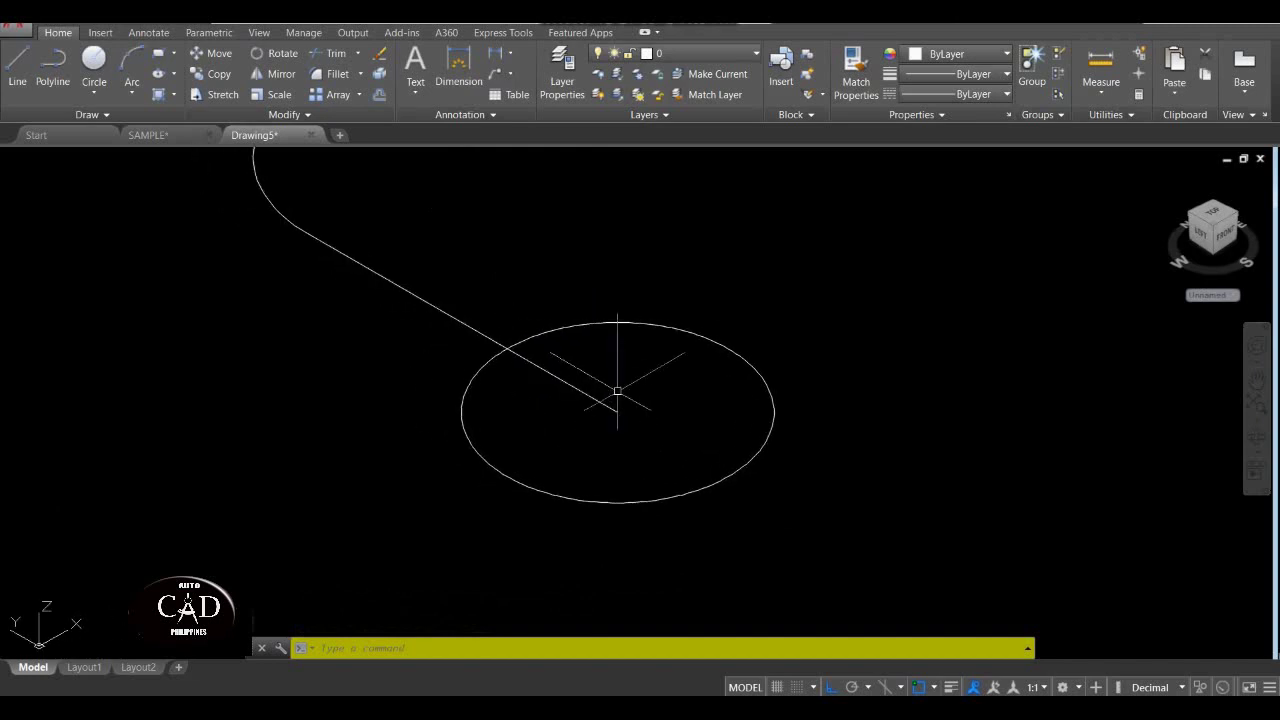
pyautogui.moveTo(619, 386); pyautogui.dragTo(682, 396, button='middle')
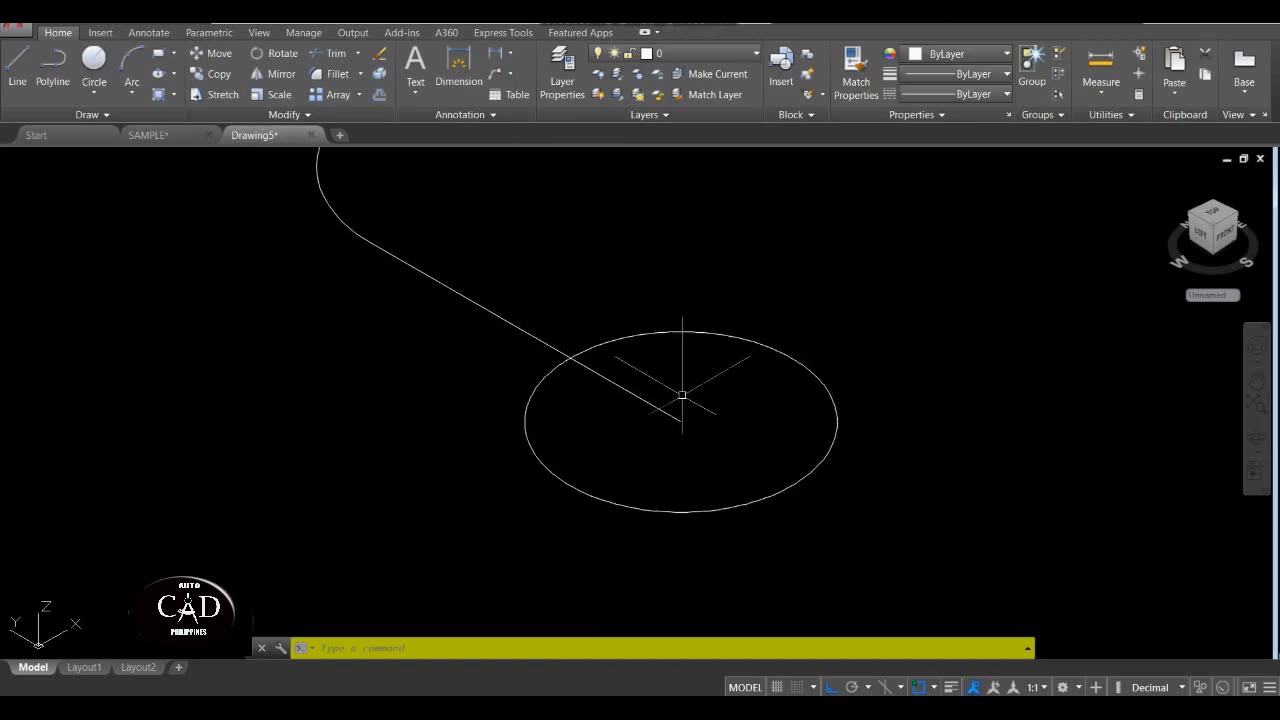
pyautogui.write('c')
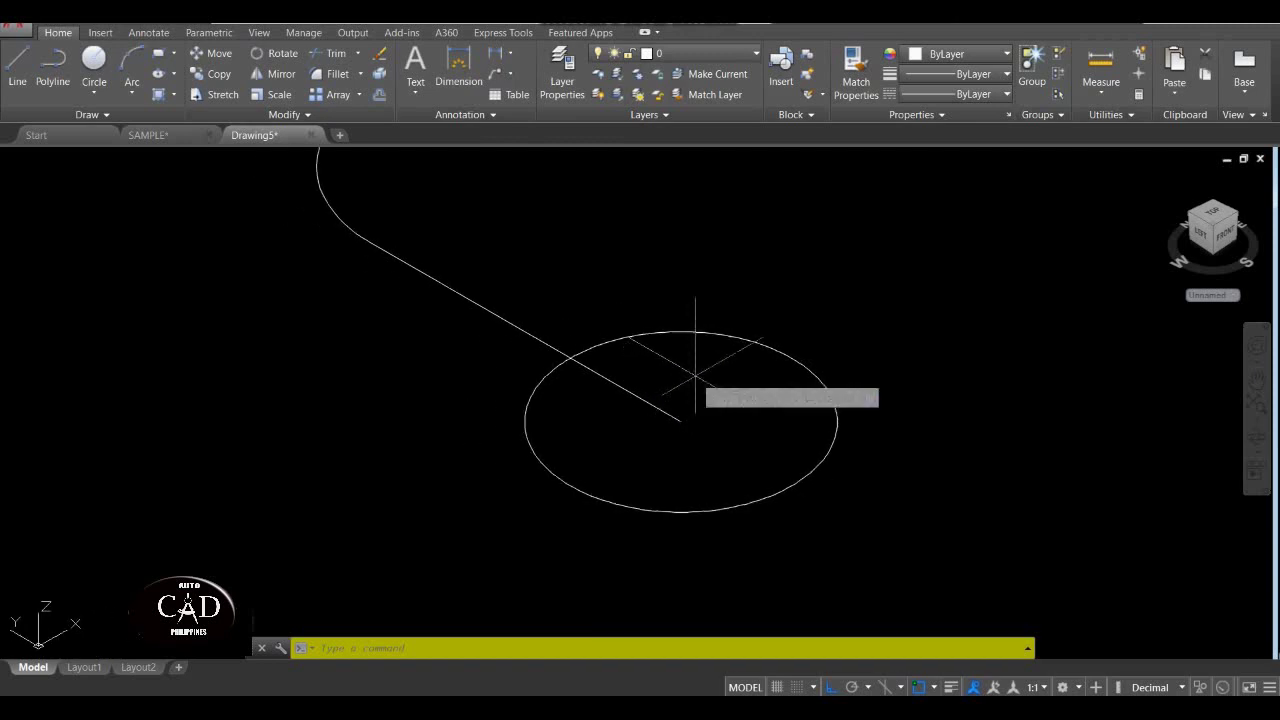
pyautogui.press('Return')
pyautogui.click(681, 421)
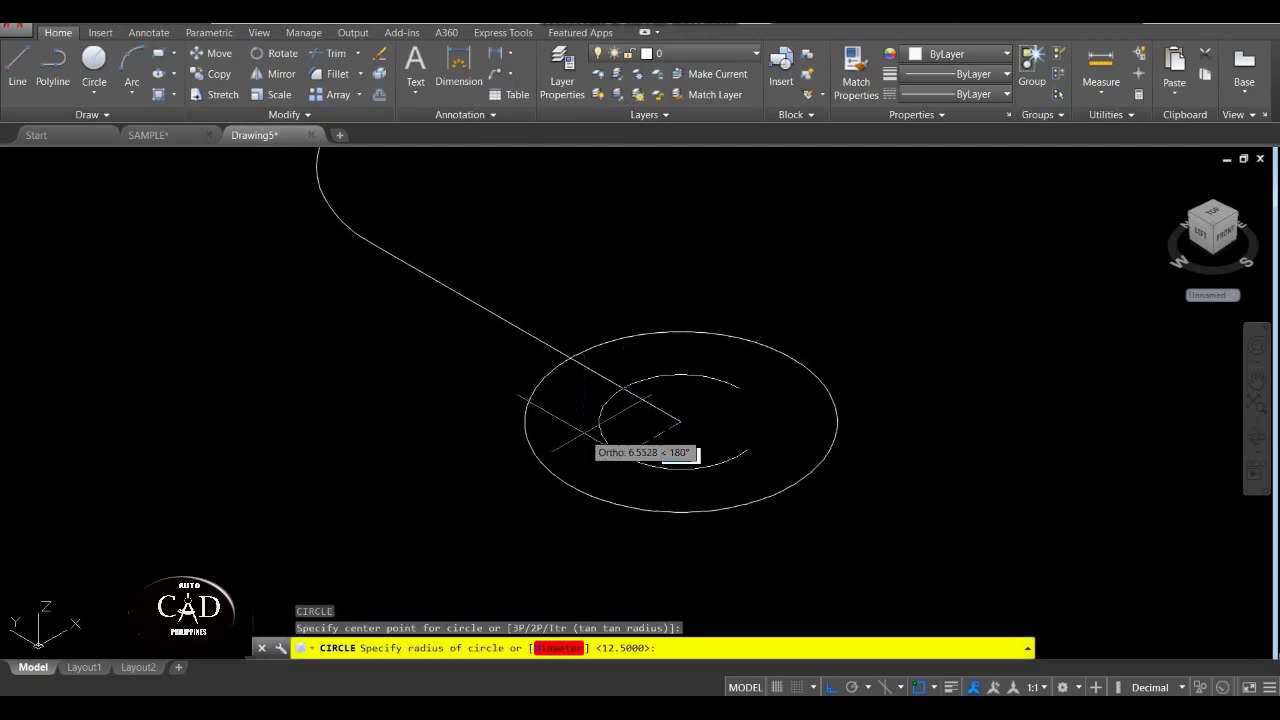
pyautogui.write('d')
pyautogui.press('Return')
pyautogui.write('23')
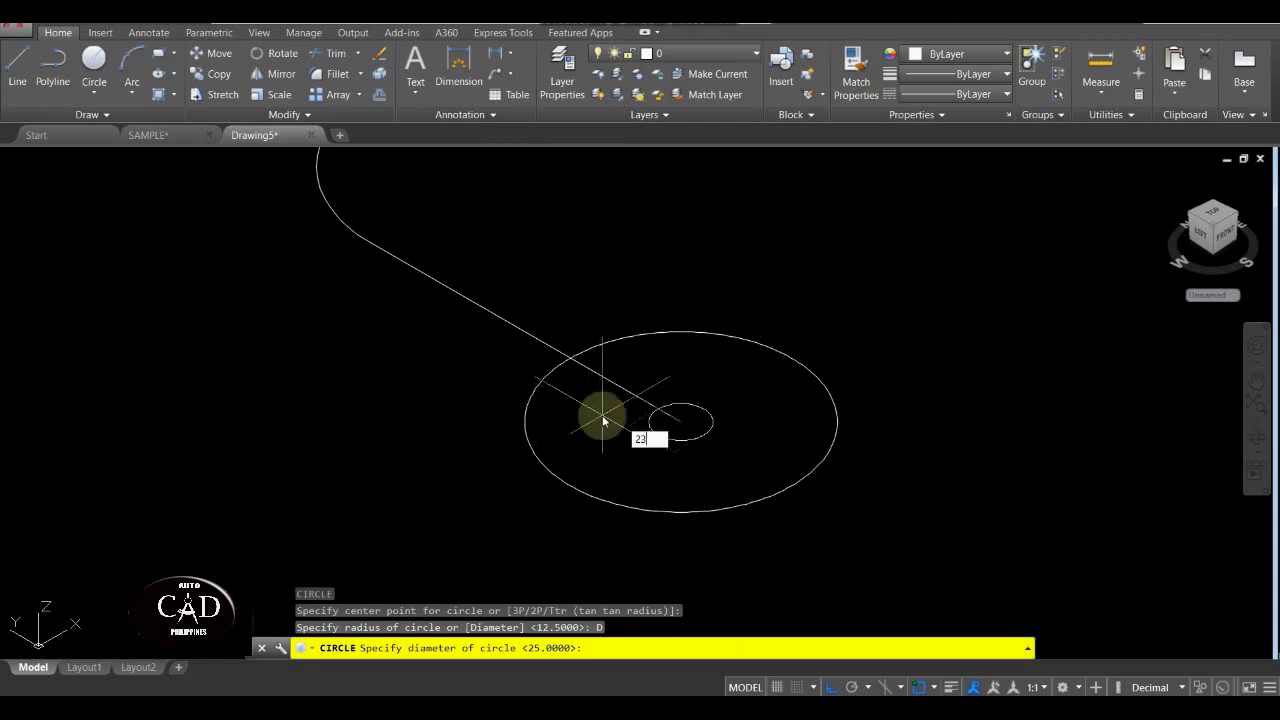
pyautogui.press('Return')
# Examine the two concentric circles and their position relative to the polyline path, leaving nothing selected.
pyautogui.scroll(-4, 602, 414)
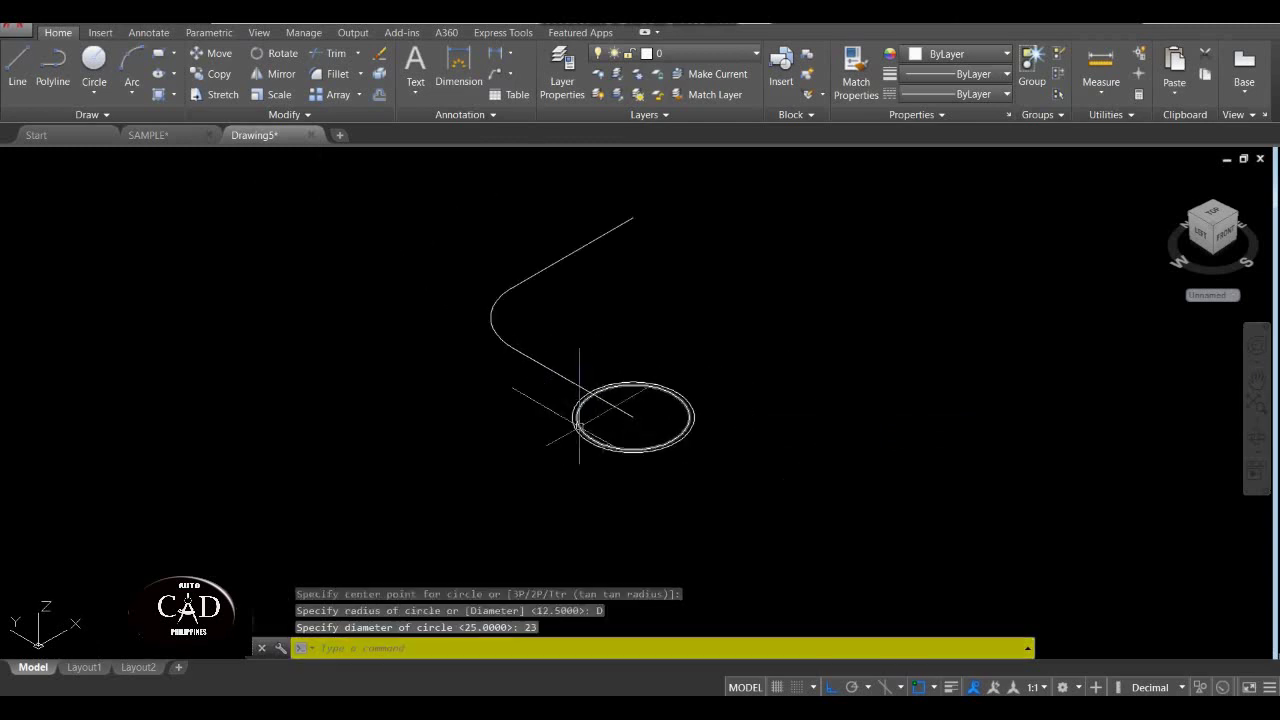
pyautogui.moveTo(605, 414)
pyautogui.mouseDown(button='middle')
pyautogui.moveTo(503, 450)
pyautogui.moveTo(629, 371)
pyautogui.moveTo(580, 383)
pyautogui.moveTo(490, 440)
pyautogui.mouseUp(button='middle')
pyautogui.scroll(2, 504, 456)
pyautogui.scroll(2, 504, 456)
pyautogui.scroll(-4, 580, 383)
pyautogui.click(309, 380)
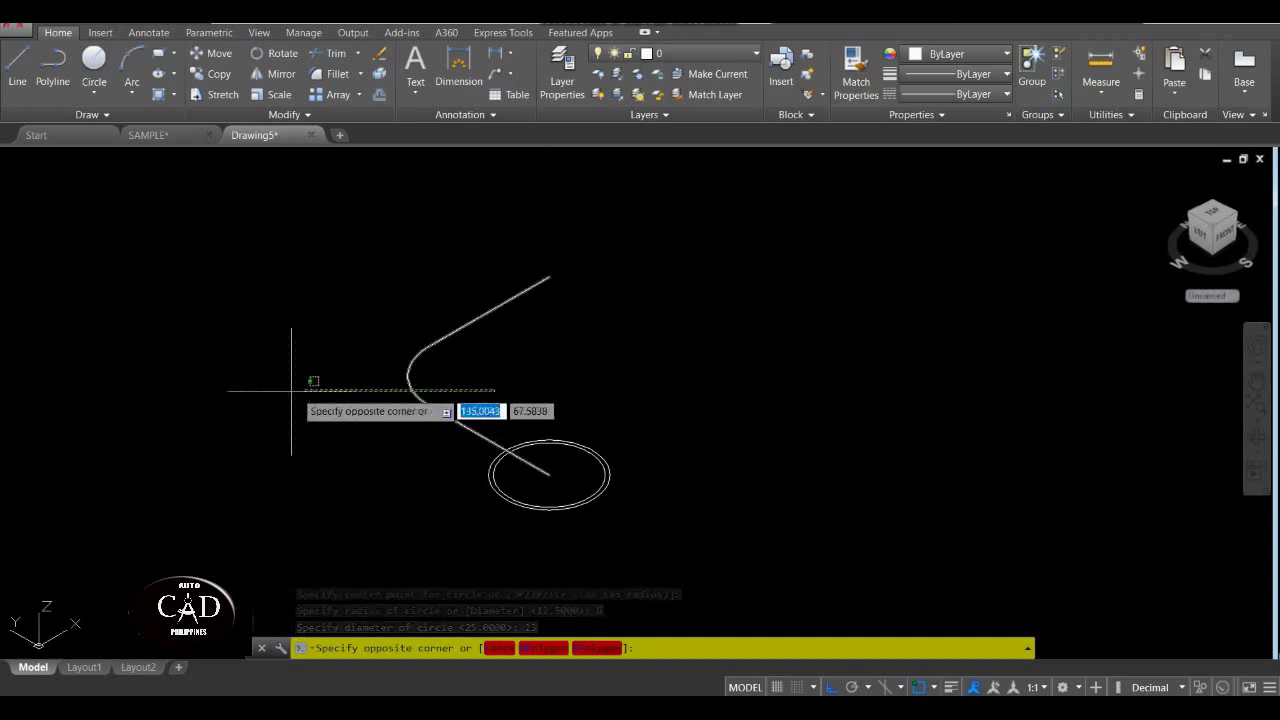
pyautogui.press('Escape')
pyautogui.moveTo(557, 478); pyautogui.dragTo(620, 449, button='middle')
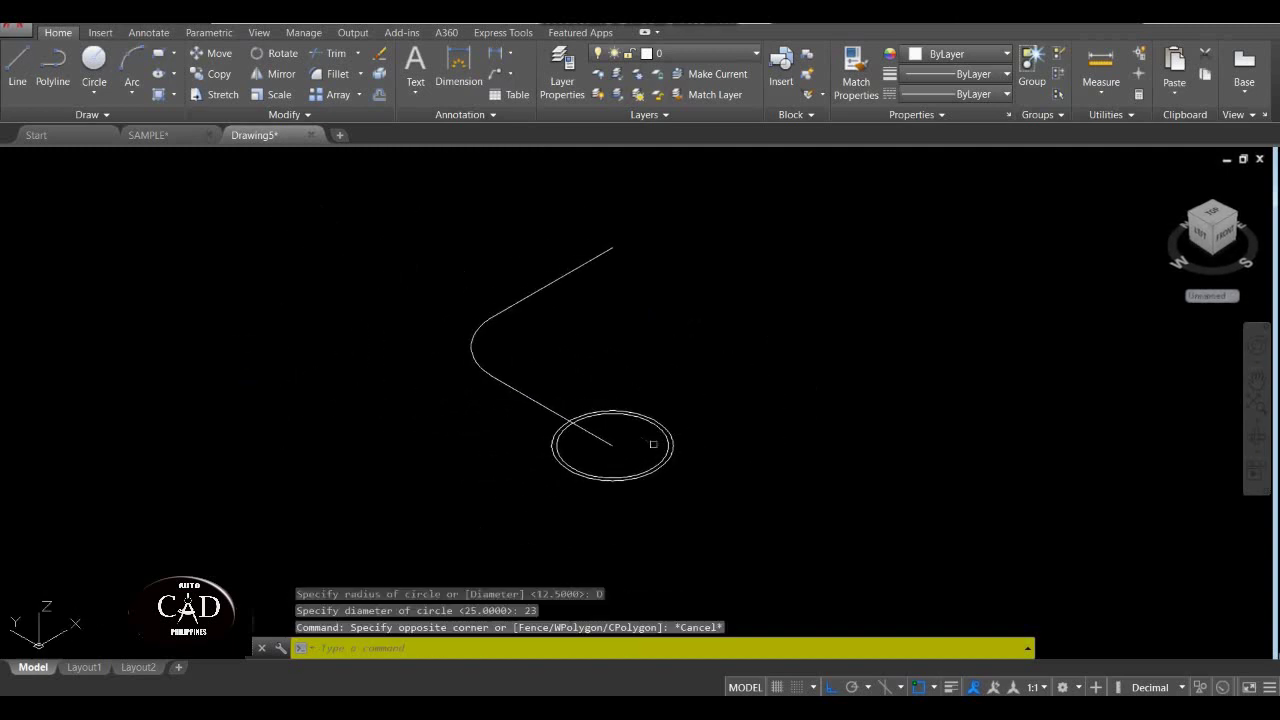
pyautogui.click(603, 450)
pyautogui.press('Escape')
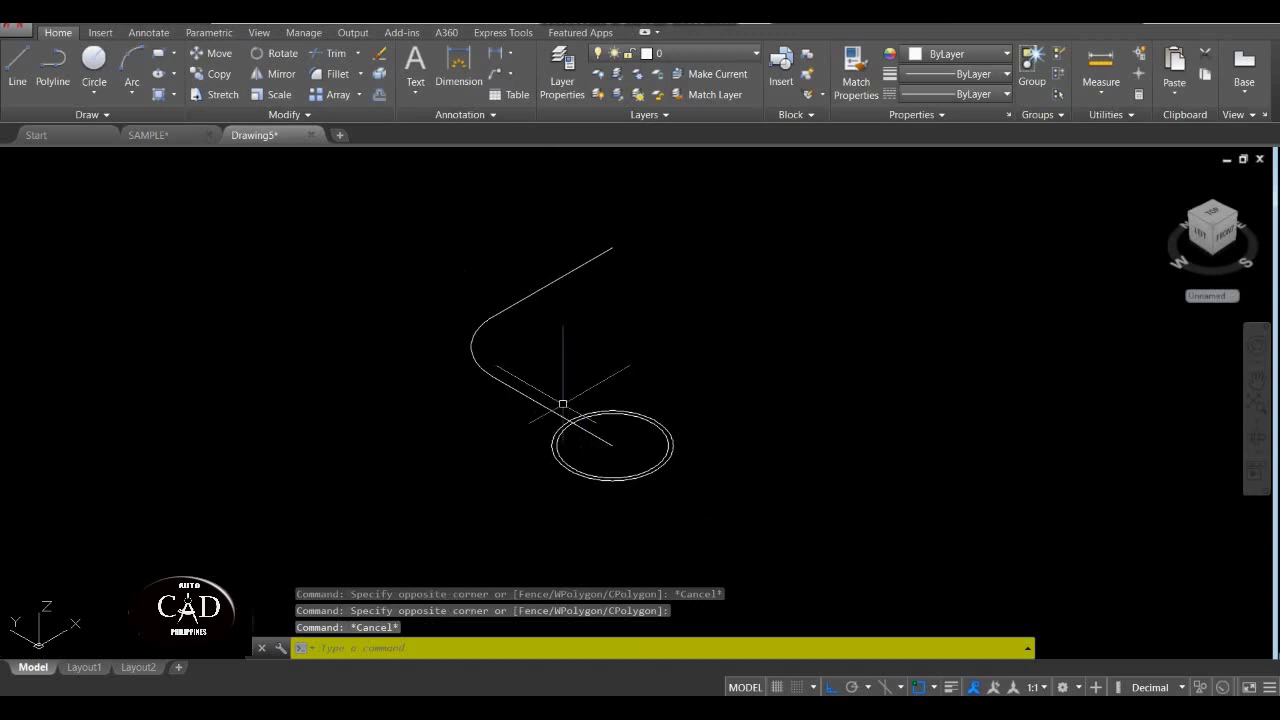
pyautogui.scroll(4, 571, 451)
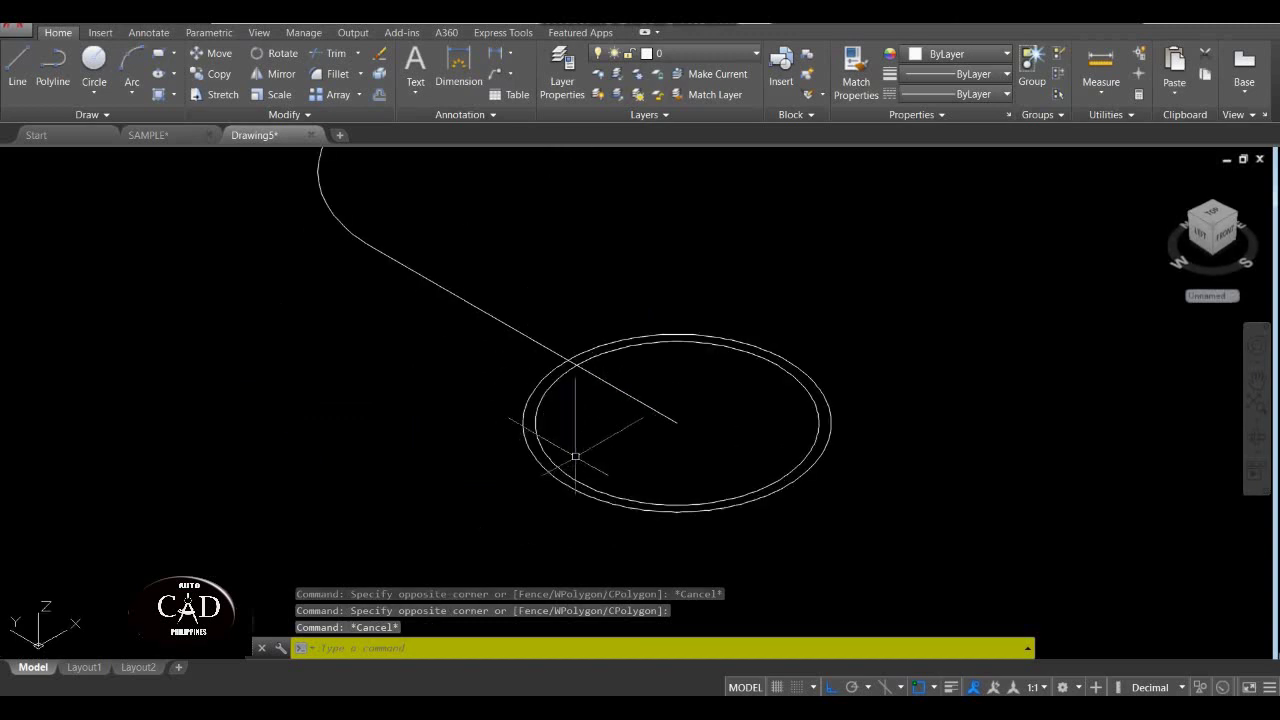
pyautogui.scroll(-2, 660, 432)
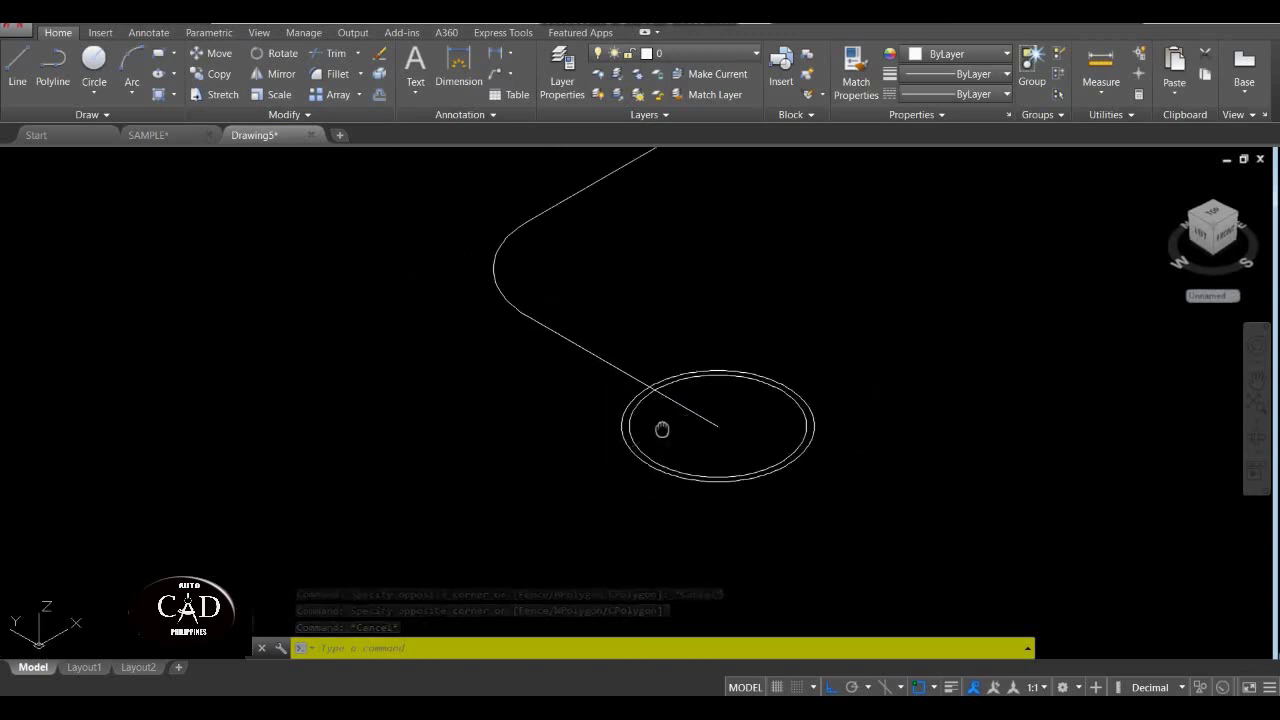
pyautogui.moveTo(663, 429); pyautogui.dragTo(606, 466, button='middle')
pyautogui.moveTo(563, 410); pyautogui.dragTo(617, 446, button='middle')
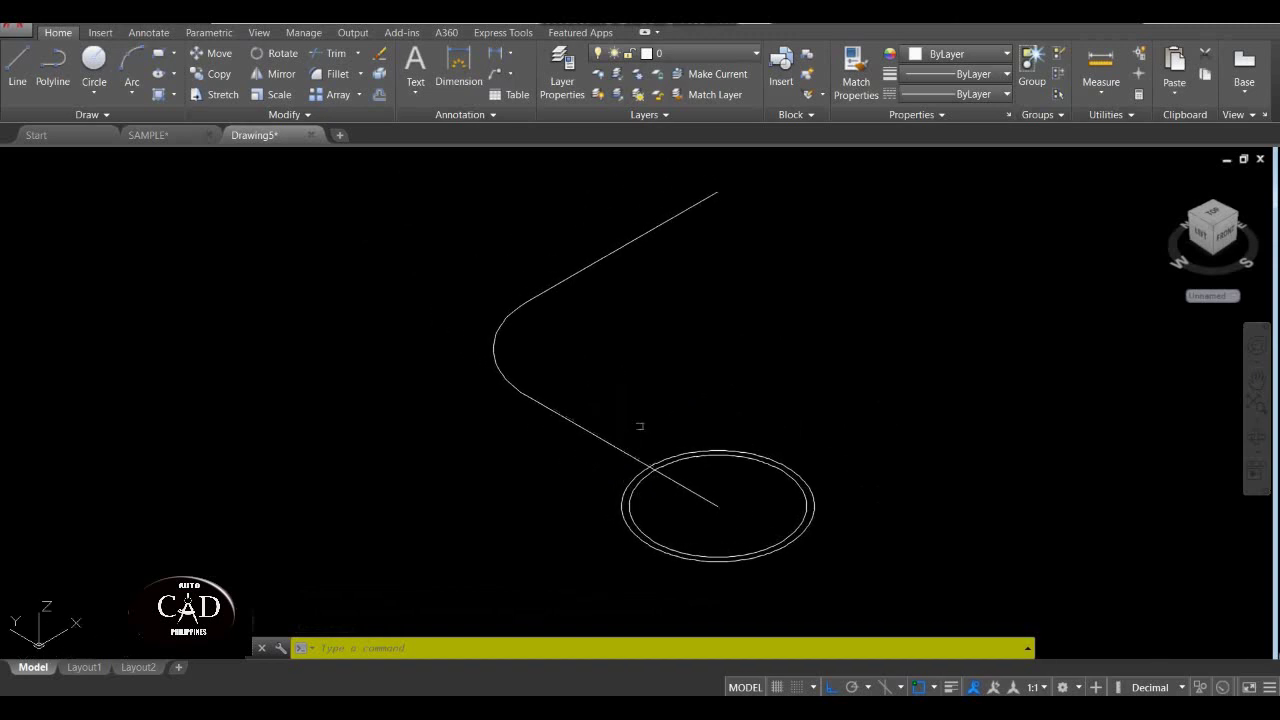
pyautogui.click(663, 509)
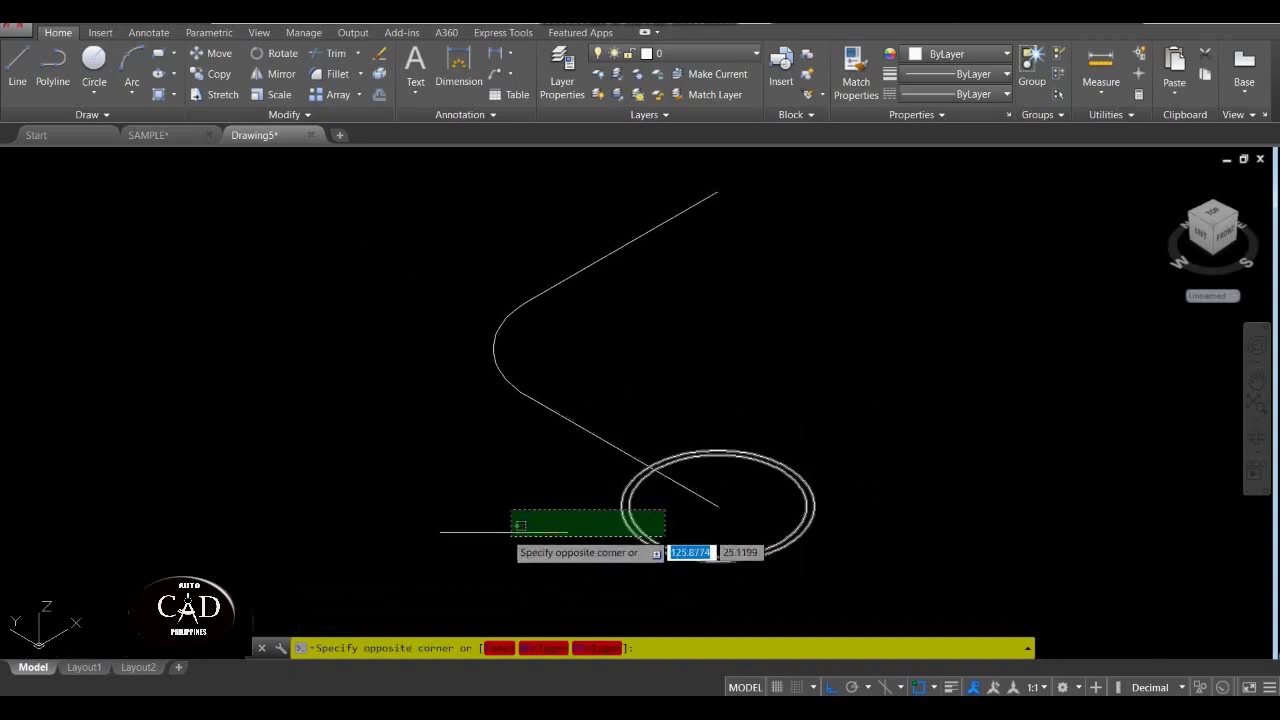
pyautogui.press('Escape')
pyautogui.press('Escape')
pyautogui.click(668, 493)
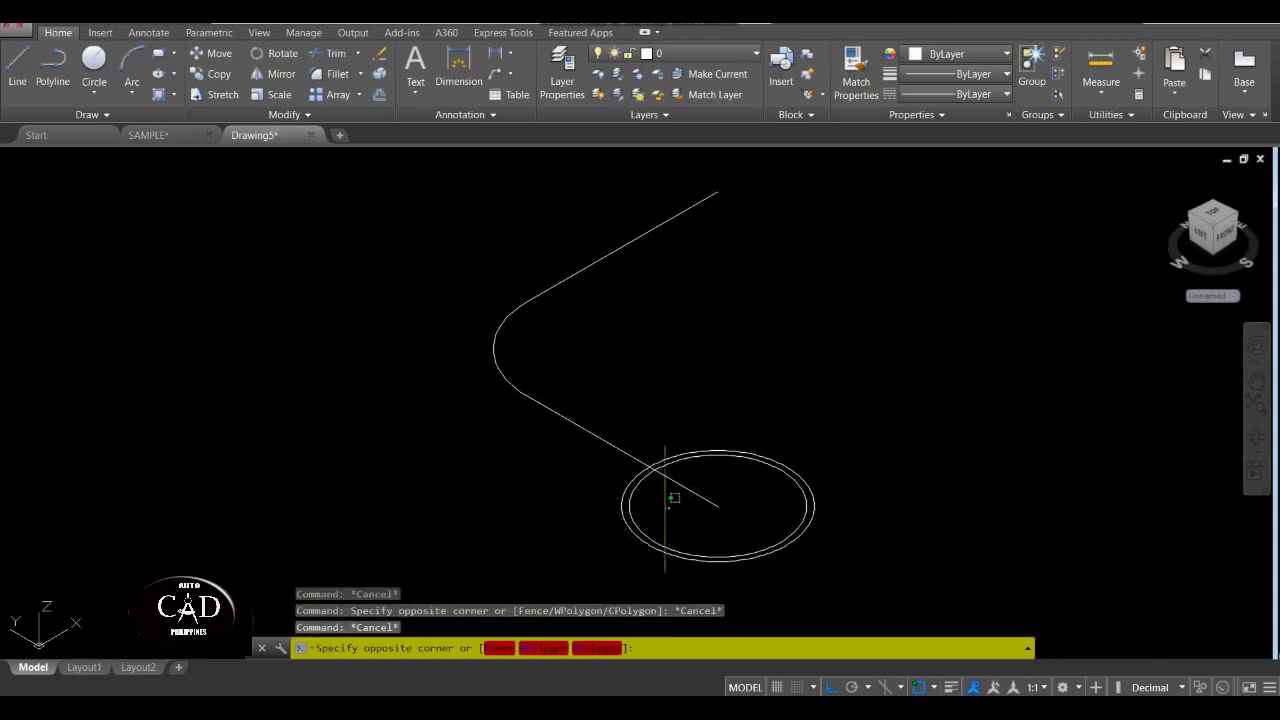
pyautogui.press('Escape')
pyautogui.click(597, 409)
pyautogui.press('Escape')
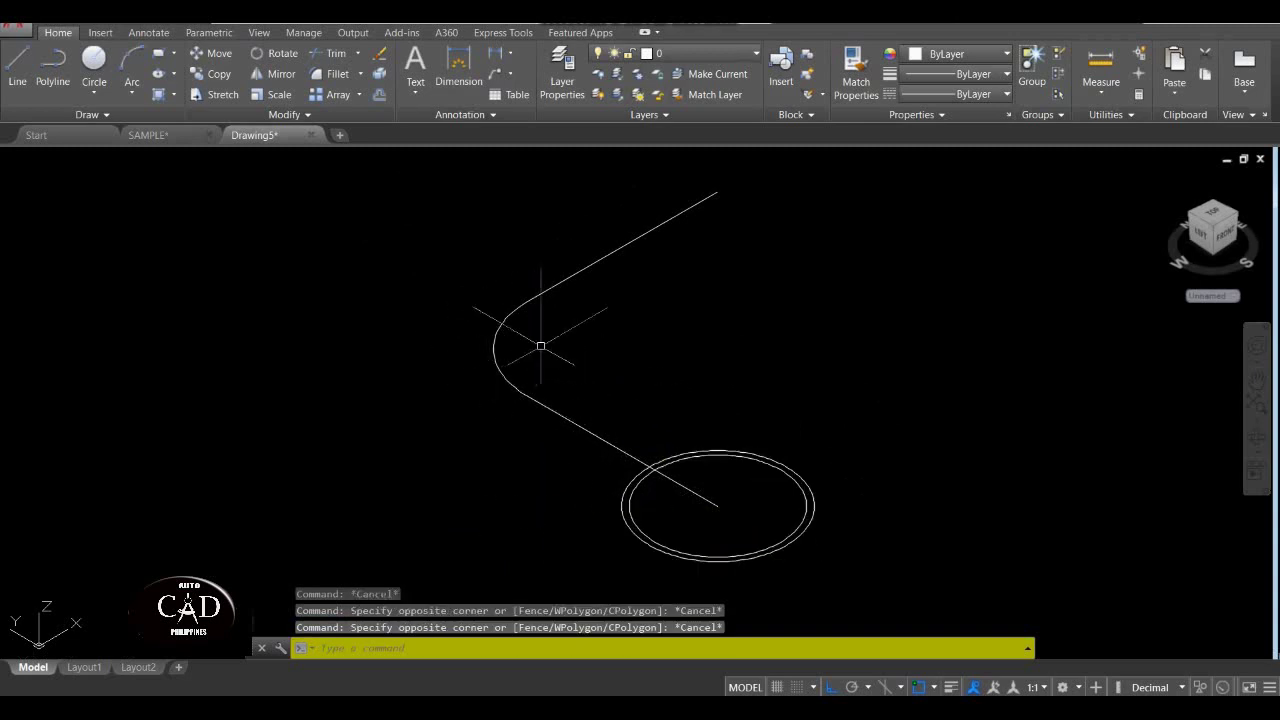
# Sweep both concentric circles along the filleted polyline path to form two nested bent solids.
pyautogui.moveTo(540, 345)
pyautogui.mouseDown(button='middle')
pyautogui.moveTo(455, 428)
pyautogui.moveTo(537, 352)
pyautogui.mouseUp(button='middle')
pyautogui.click(580, 380)
pyautogui.press('Escape')
pyautogui.write('swee')
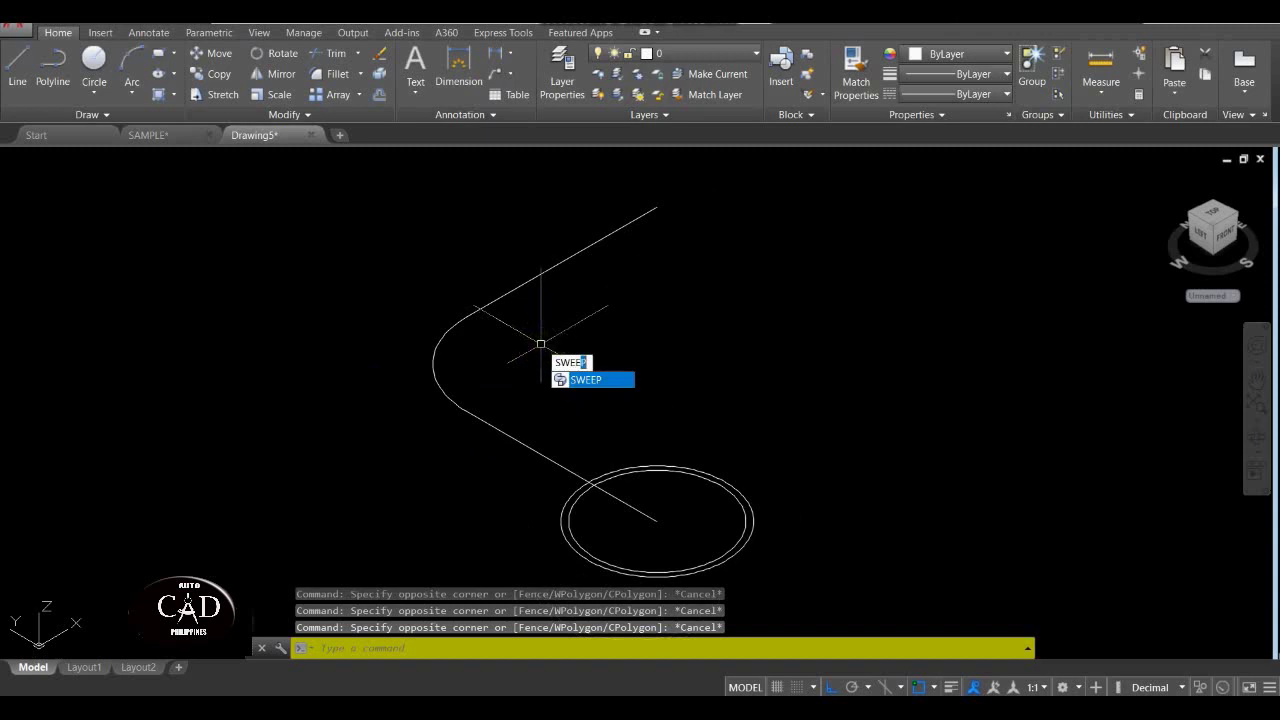
pyautogui.write('p')
pyautogui.press('Return')
pyautogui.click(749, 464)
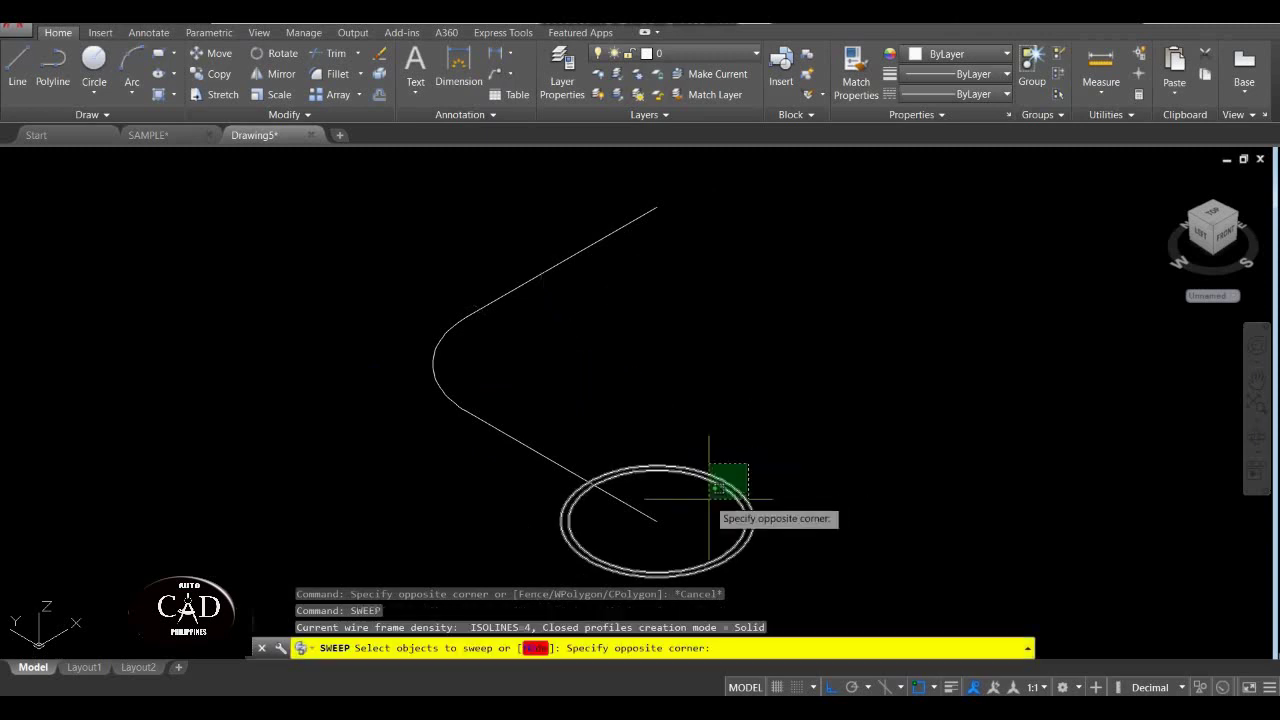
pyautogui.click(684, 498)
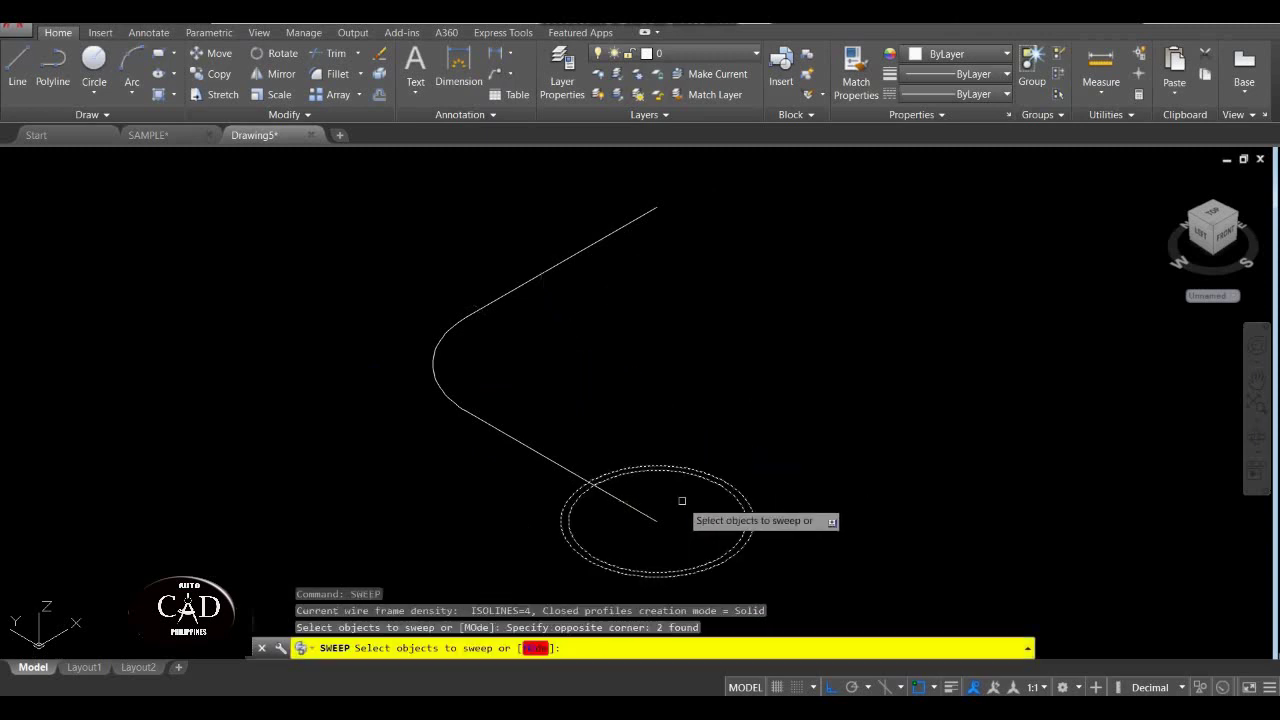
pyautogui.press('Return')
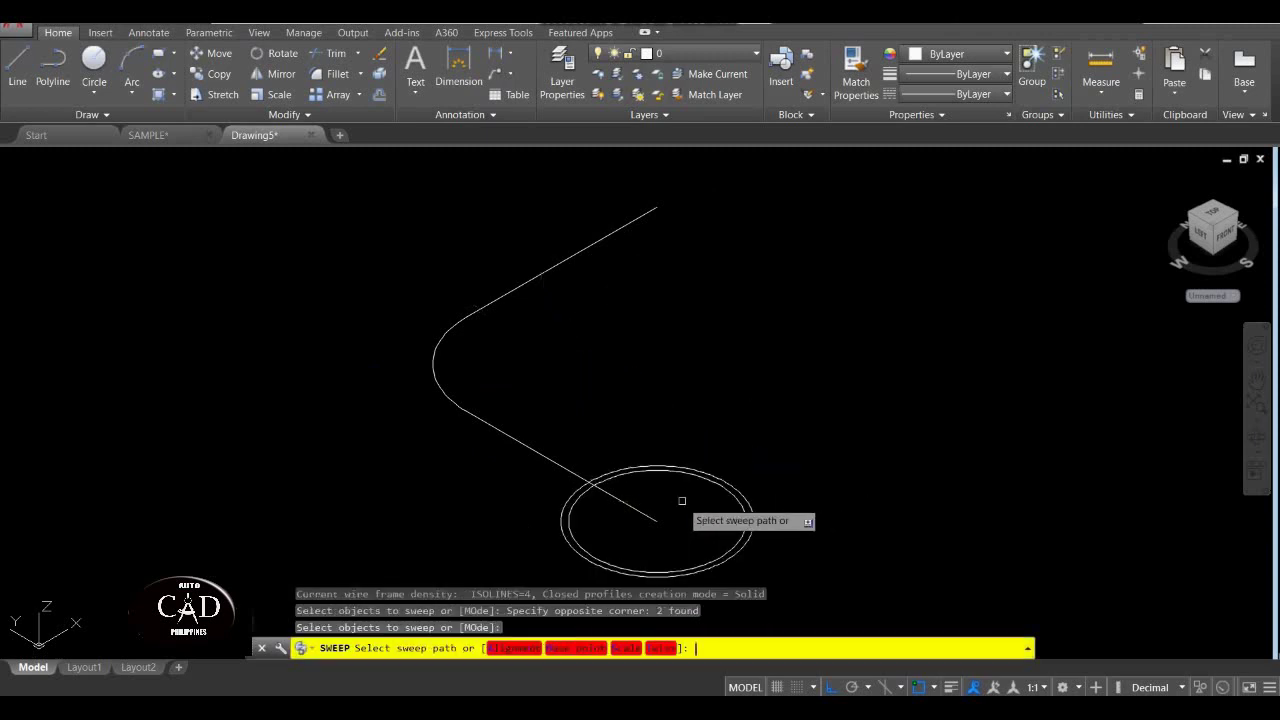
pyautogui.click(516, 440)
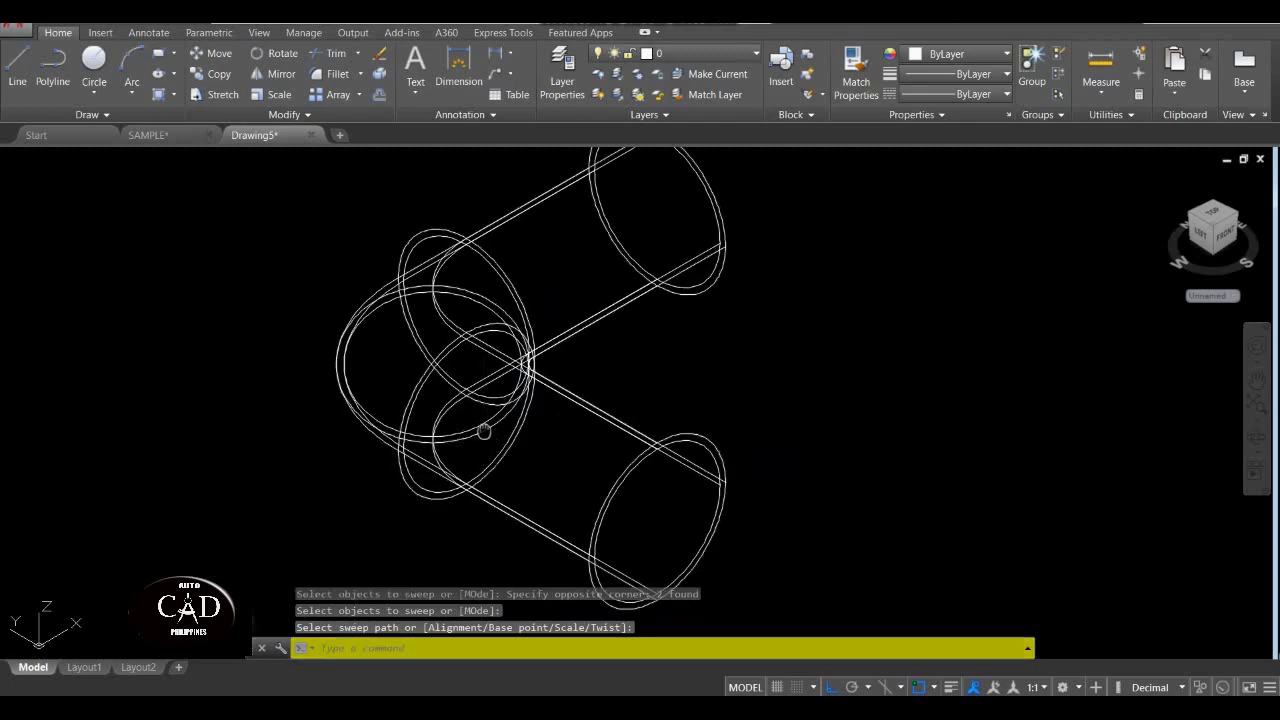
# Display the swept solids in the Realistic visual style and examine the bend and its end face.
pyautogui.scroll(-3, 483, 430)
pyautogui.moveTo(460, 417)
pyautogui.mouseDown(button='middle')
pyautogui.moveTo(550, 420)
pyautogui.moveTo(428, 407)
pyautogui.mouseUp(button='middle')
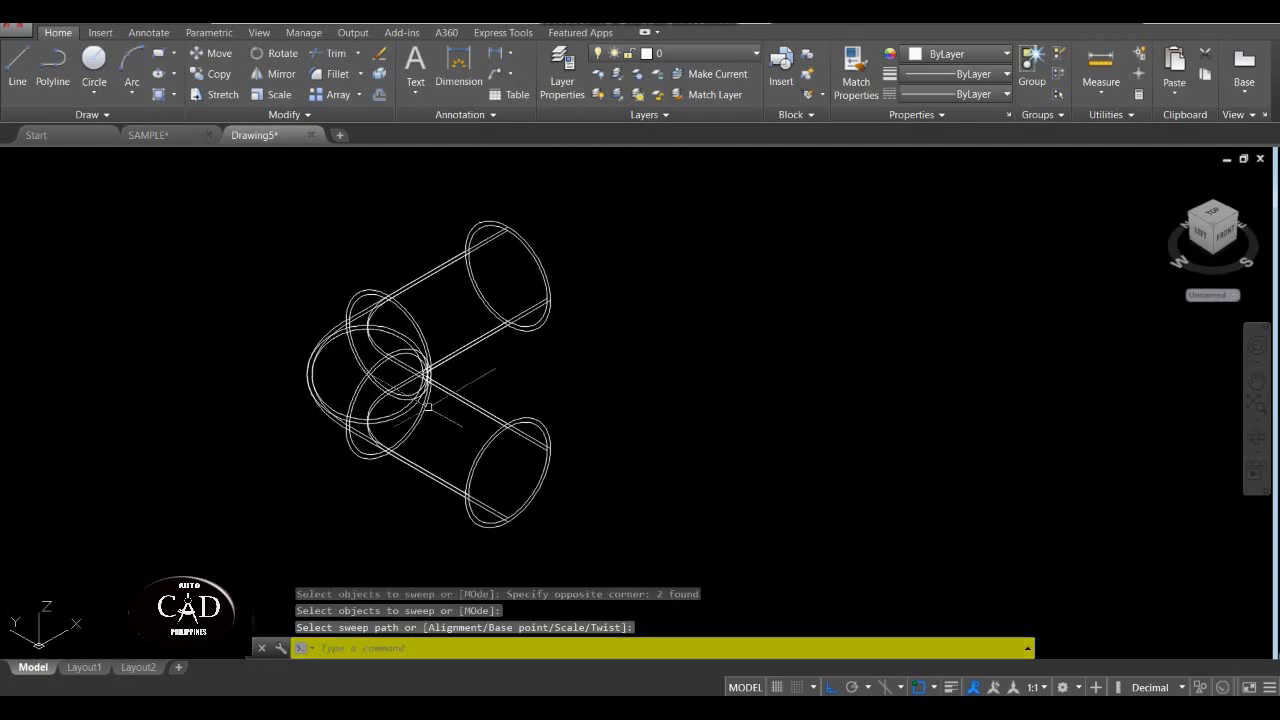
pyautogui.scroll(2, 457, 372)
pyautogui.scroll(-2, 457, 372)
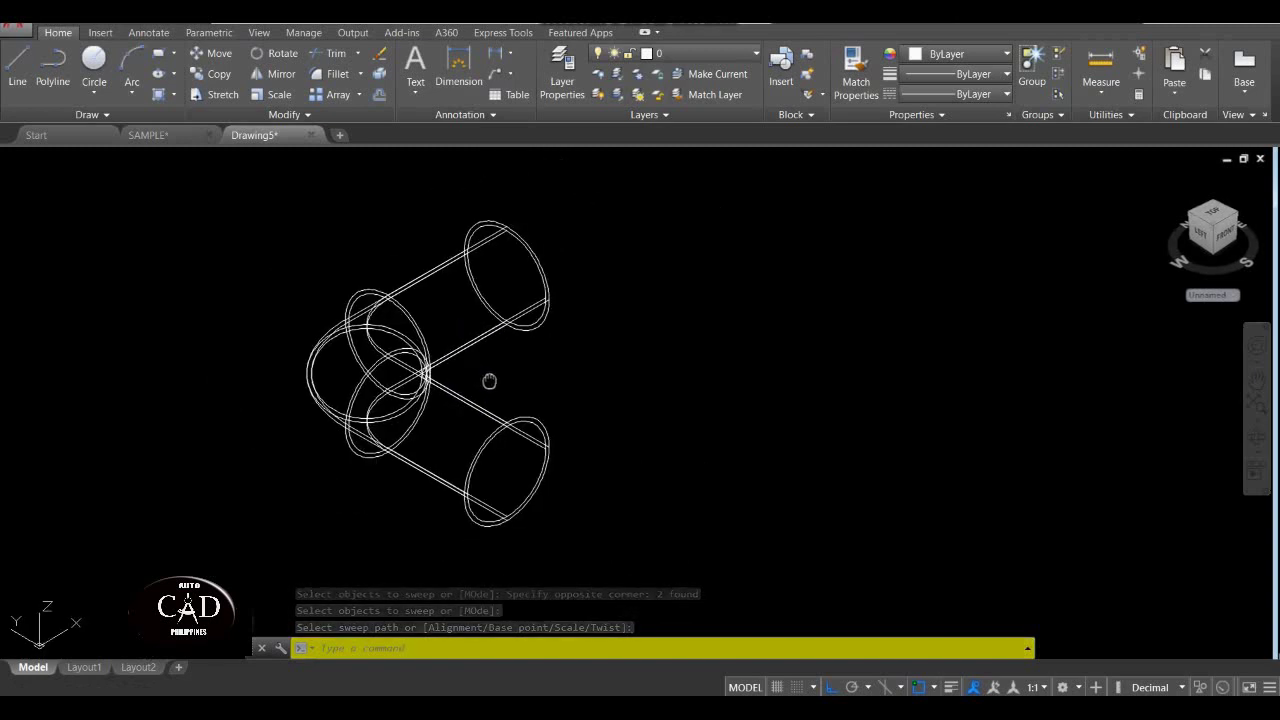
pyautogui.moveTo(491, 380); pyautogui.dragTo(545, 420, button='middle')
pyautogui.moveTo(570, 318); pyautogui.dragTo(520, 354, button='middle')
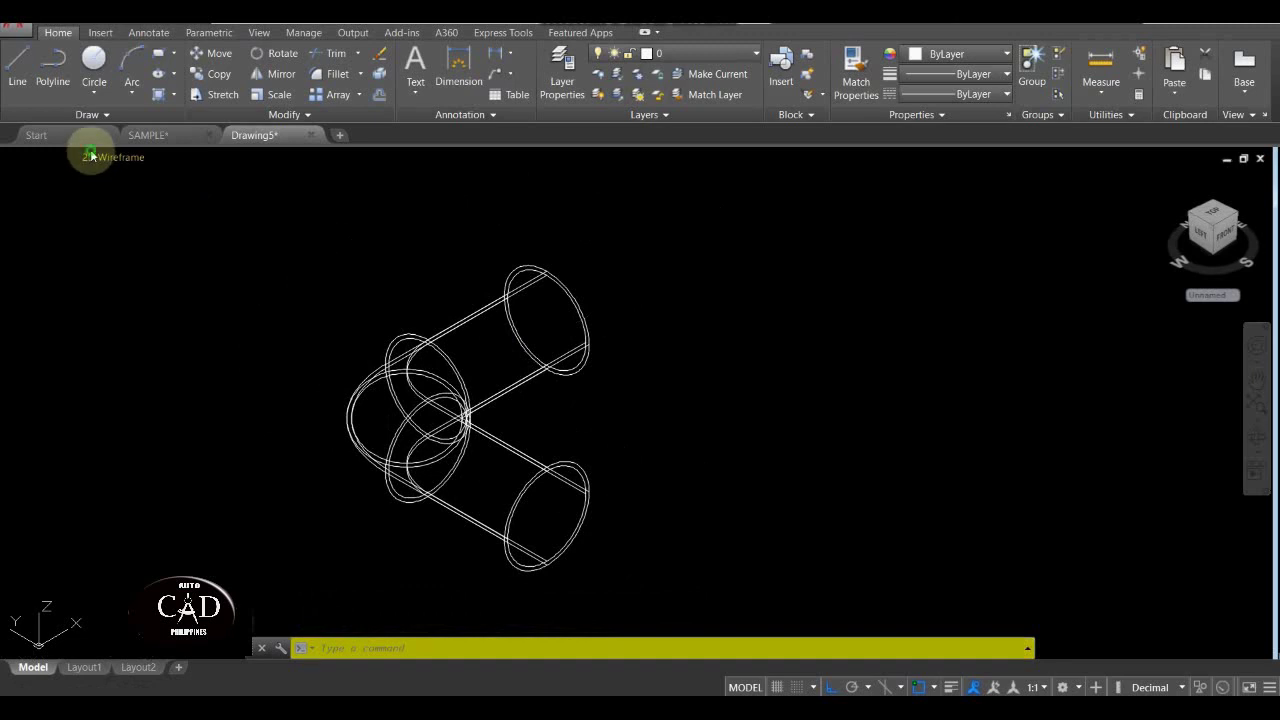
pyautogui.click(92, 155)
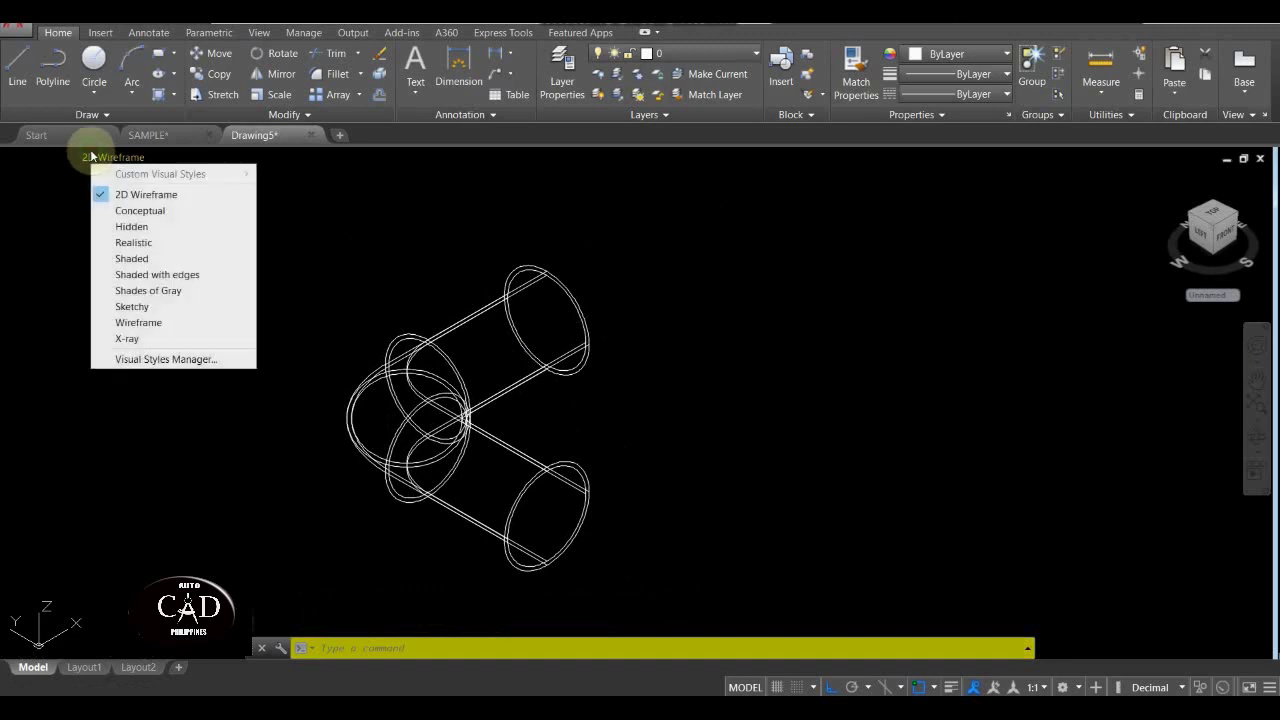
pyautogui.click(157, 242)
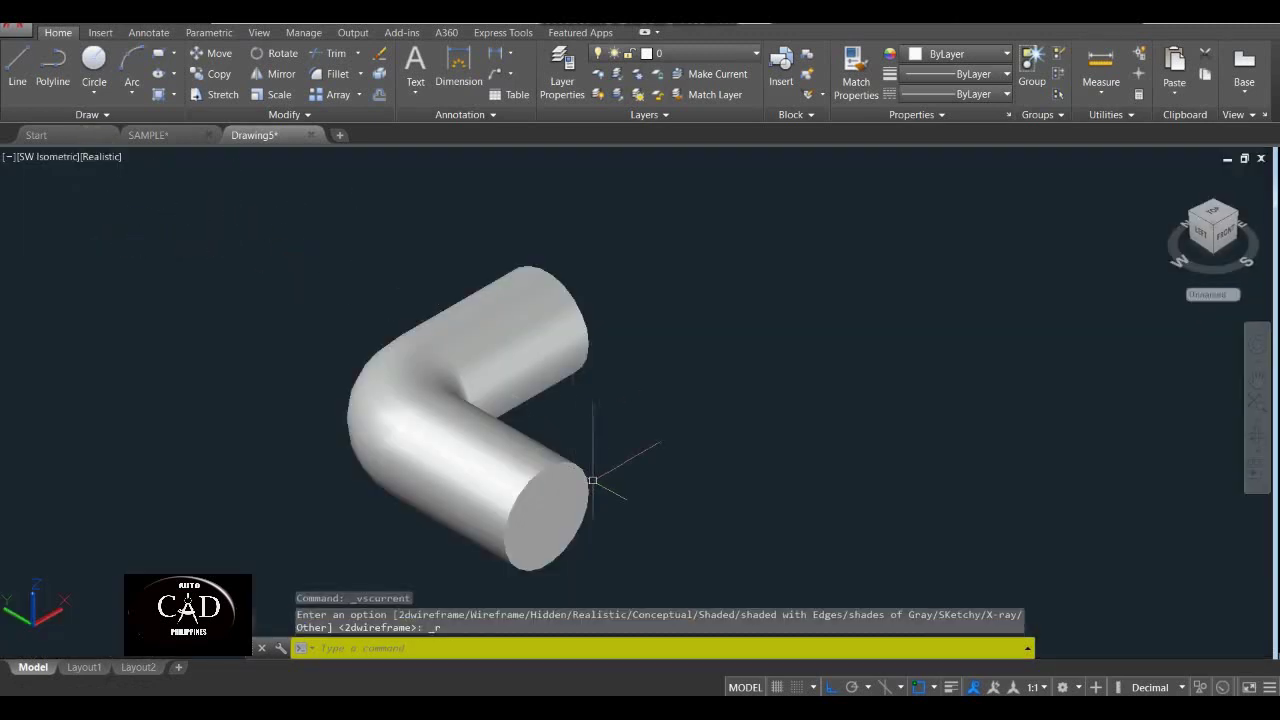
pyautogui.scroll(6, 592, 481)
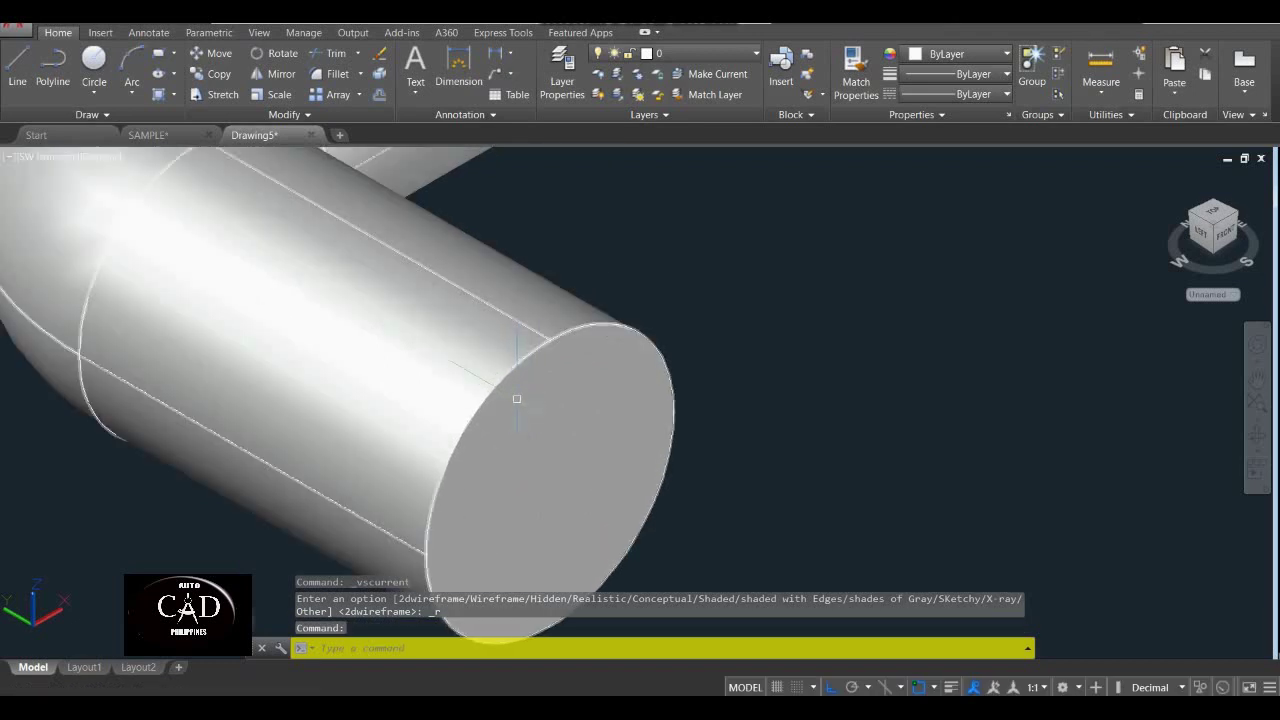
pyautogui.scroll(-5, 517, 399)
pyautogui.keyDown('shift'); pyautogui.moveTo(517, 399); pyautogui.dragTo(555, 457, button='middle'); pyautogui.keyUp('shift')
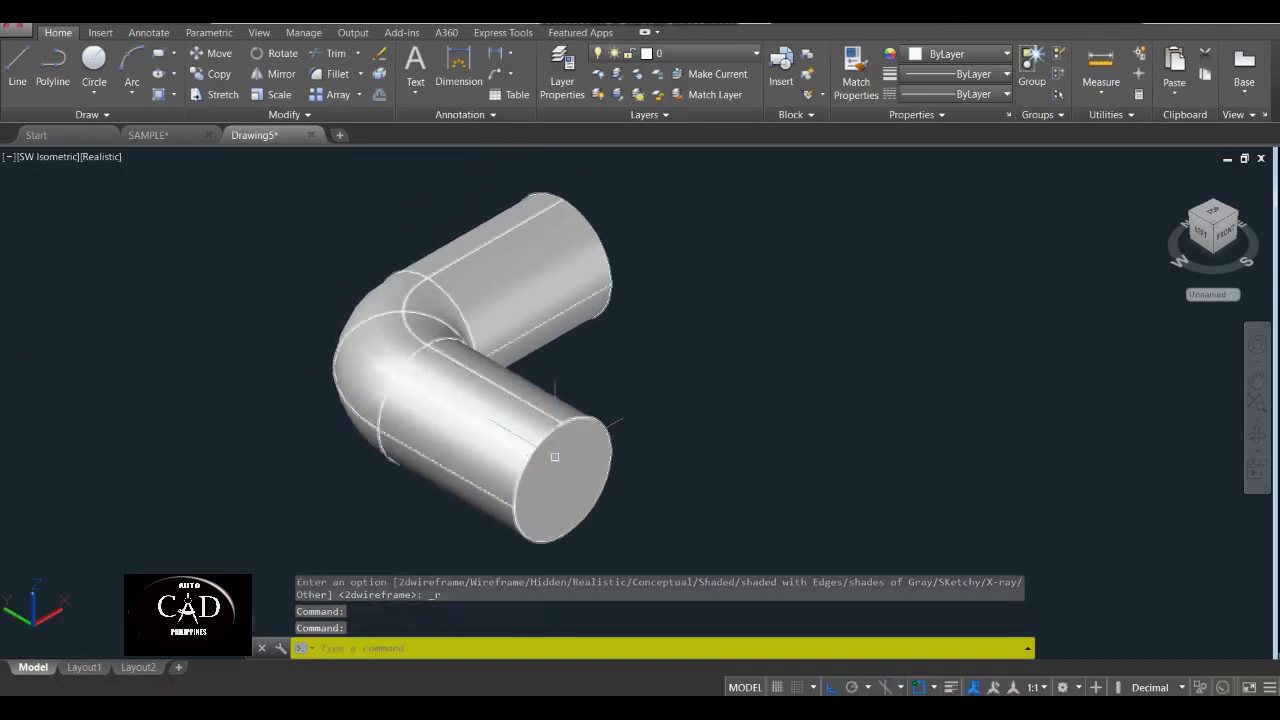
pyautogui.scroll(3, 555, 457)
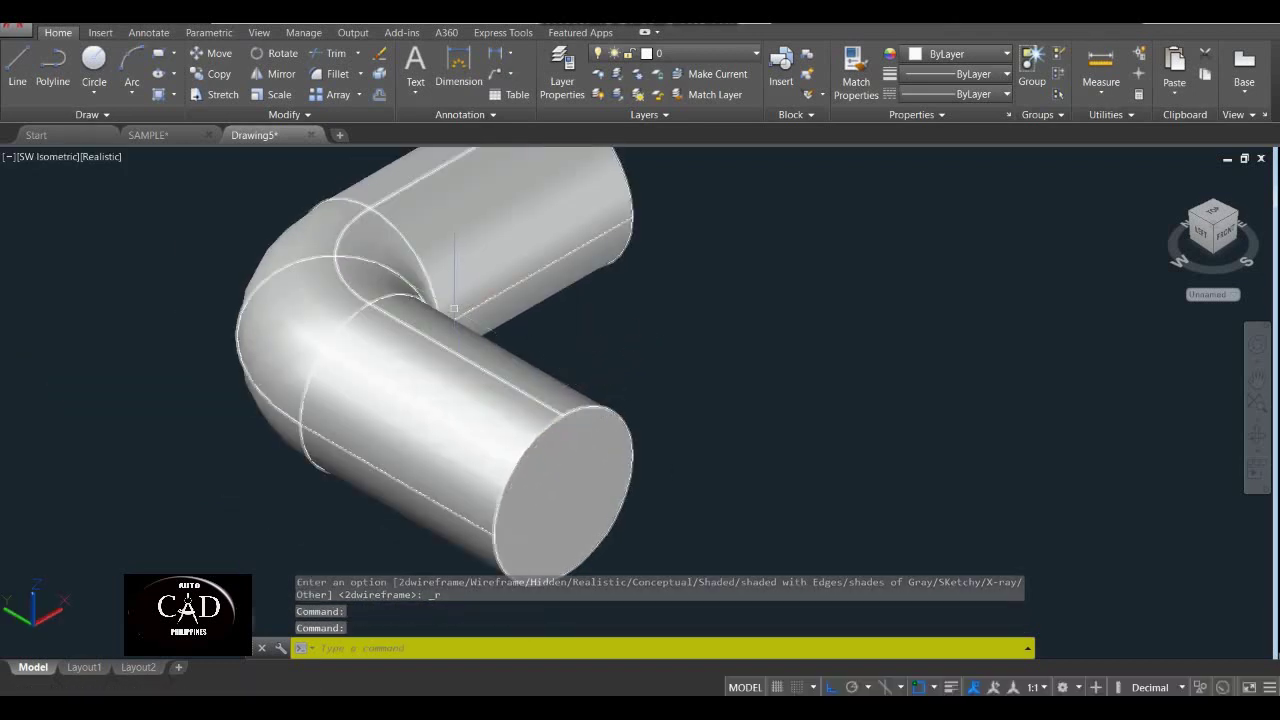
pyautogui.keyDown('shift'); pyautogui.moveTo(110, 200); pyautogui.dragTo(114, 223, button='middle'); pyautogui.keyUp('shift')
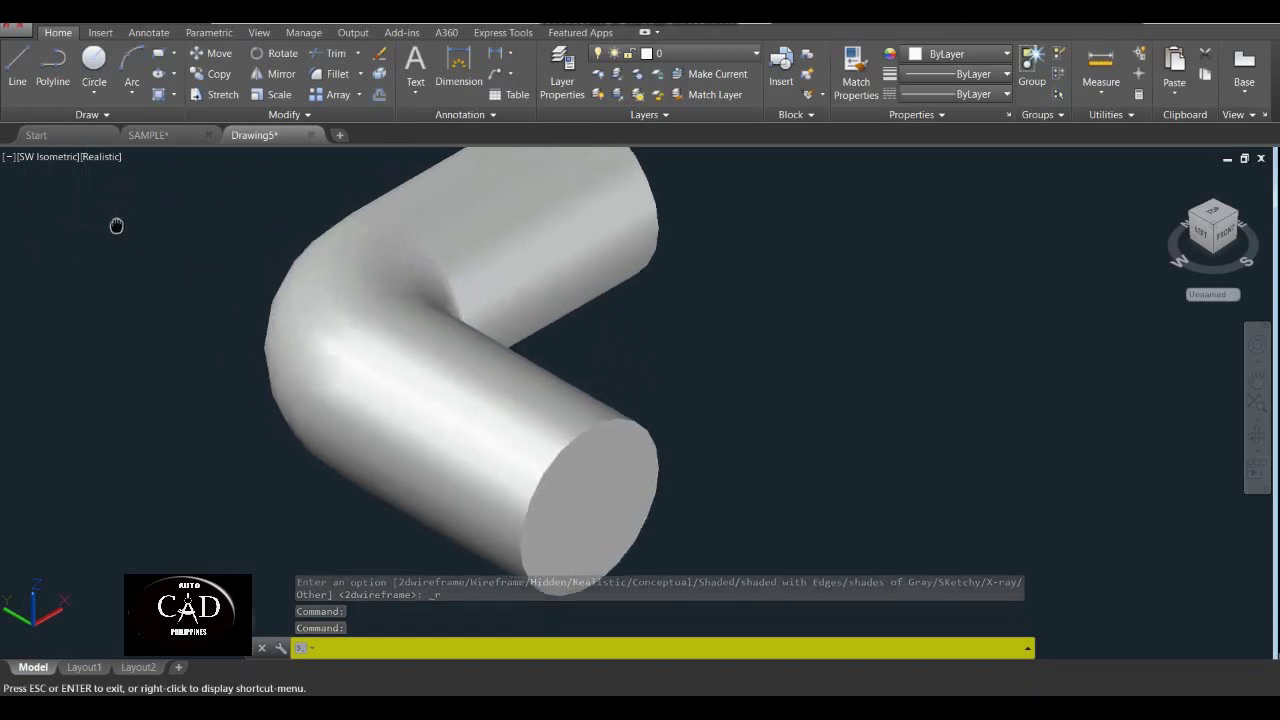
# Return the viewport to the 2D Wireframe visual style with the pipe's lower end in view.
pyautogui.click(103, 158)
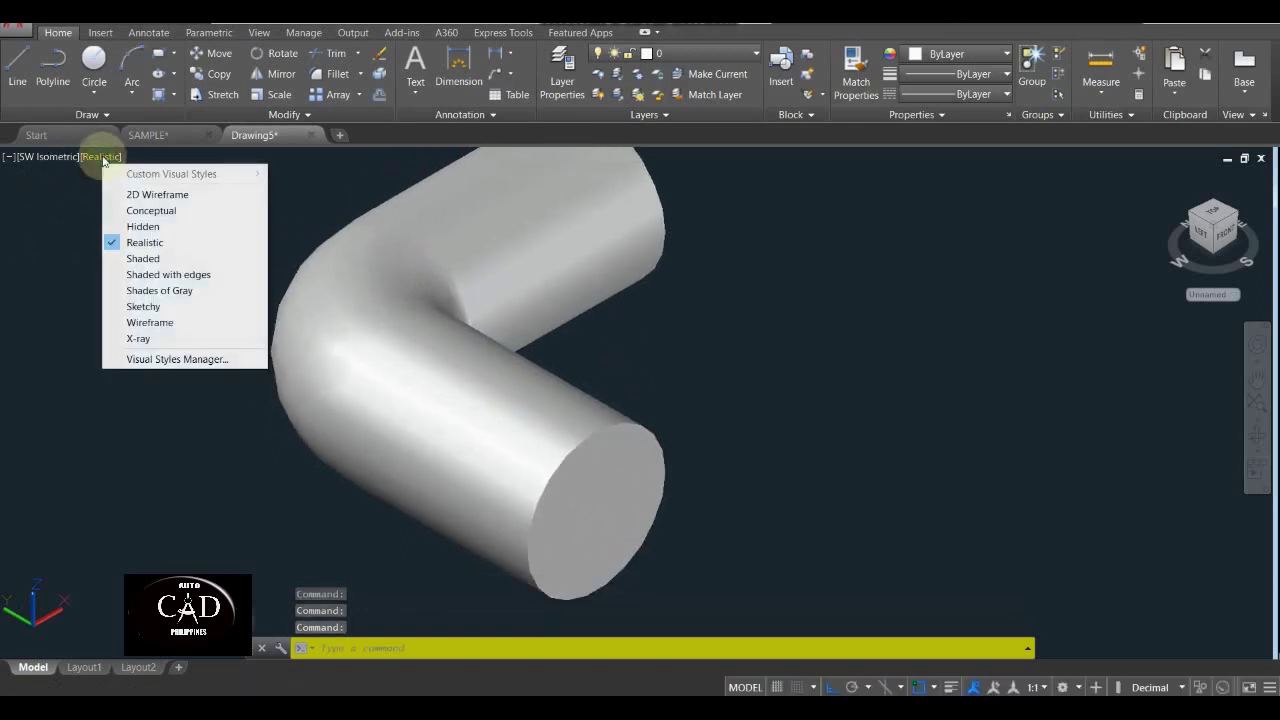
pyautogui.click(143, 195)
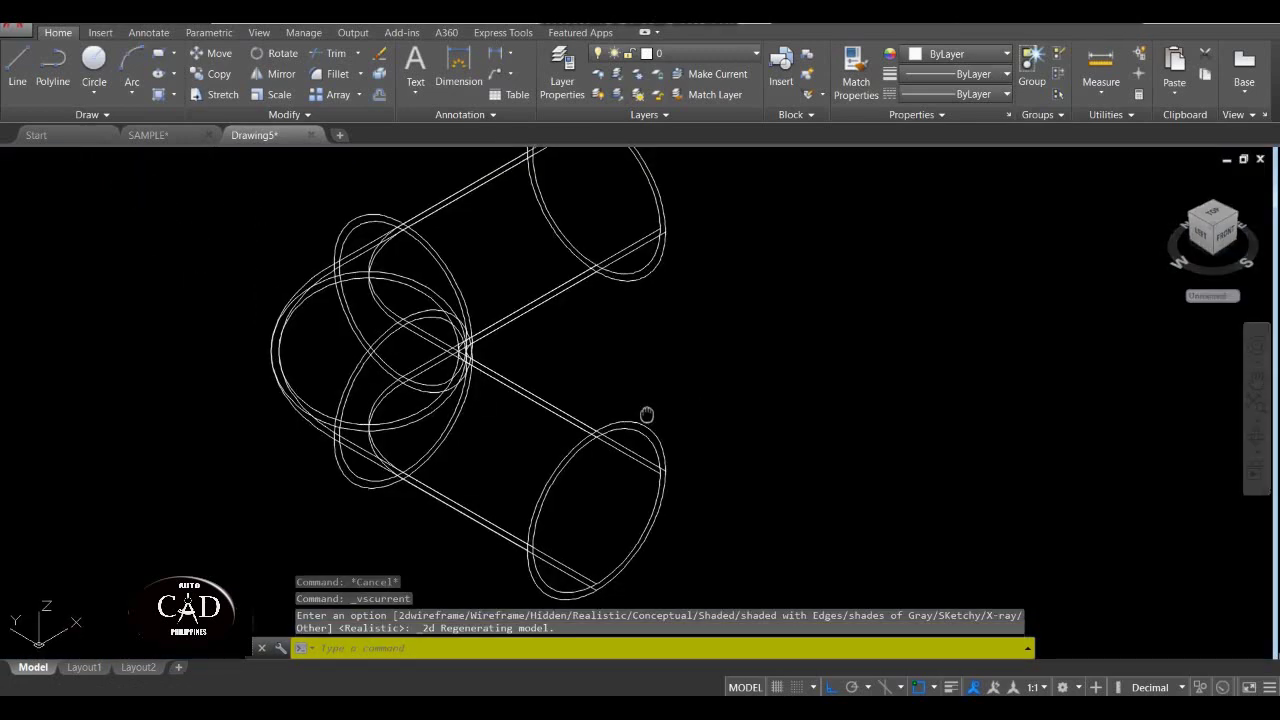
pyautogui.moveTo(651, 414); pyautogui.dragTo(620, 362, button='middle')
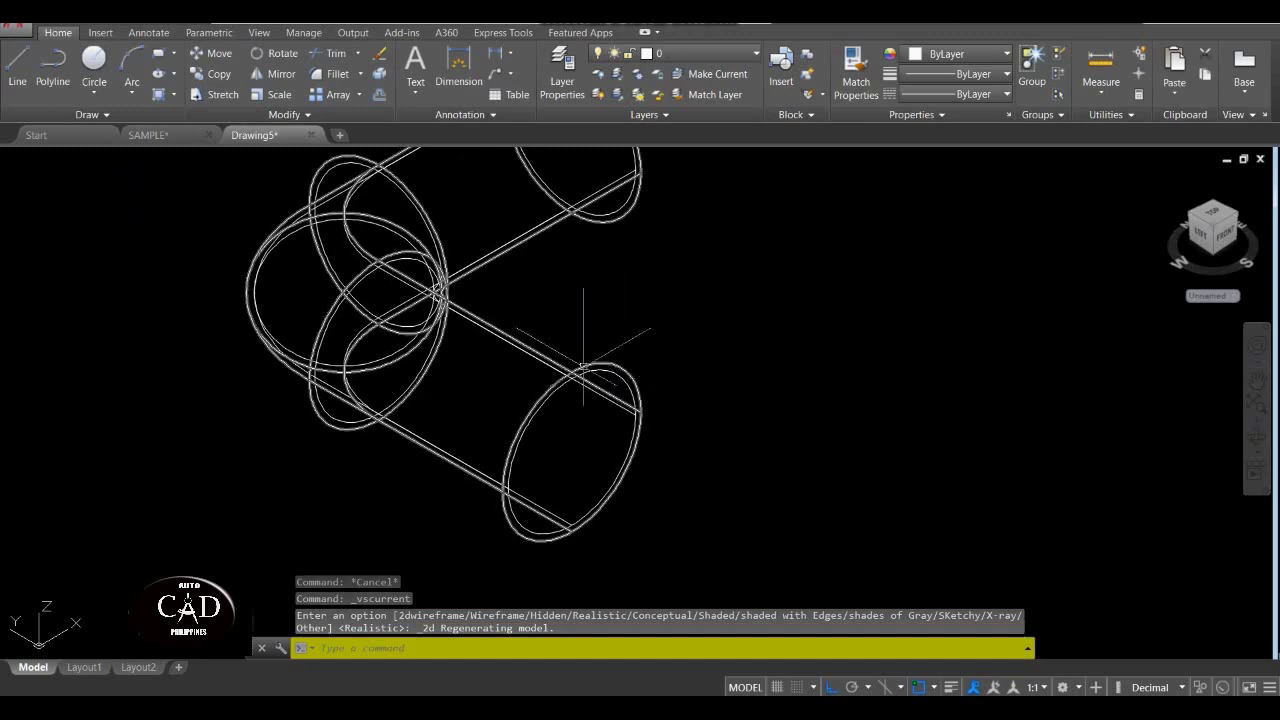
# Subtract the inner swept solid from the outer one to hollow out the pipe.
pyautogui.write('SU')
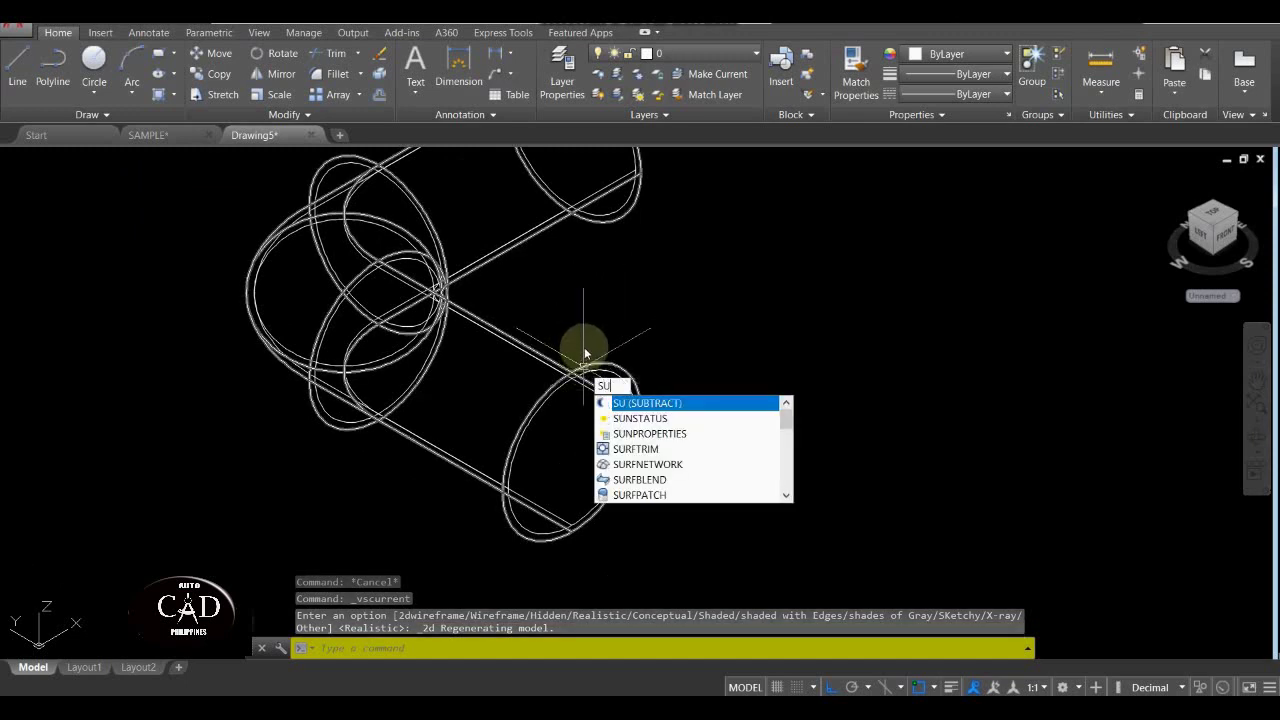
pyautogui.press('Return')
pyautogui.scroll(2, 580, 360)
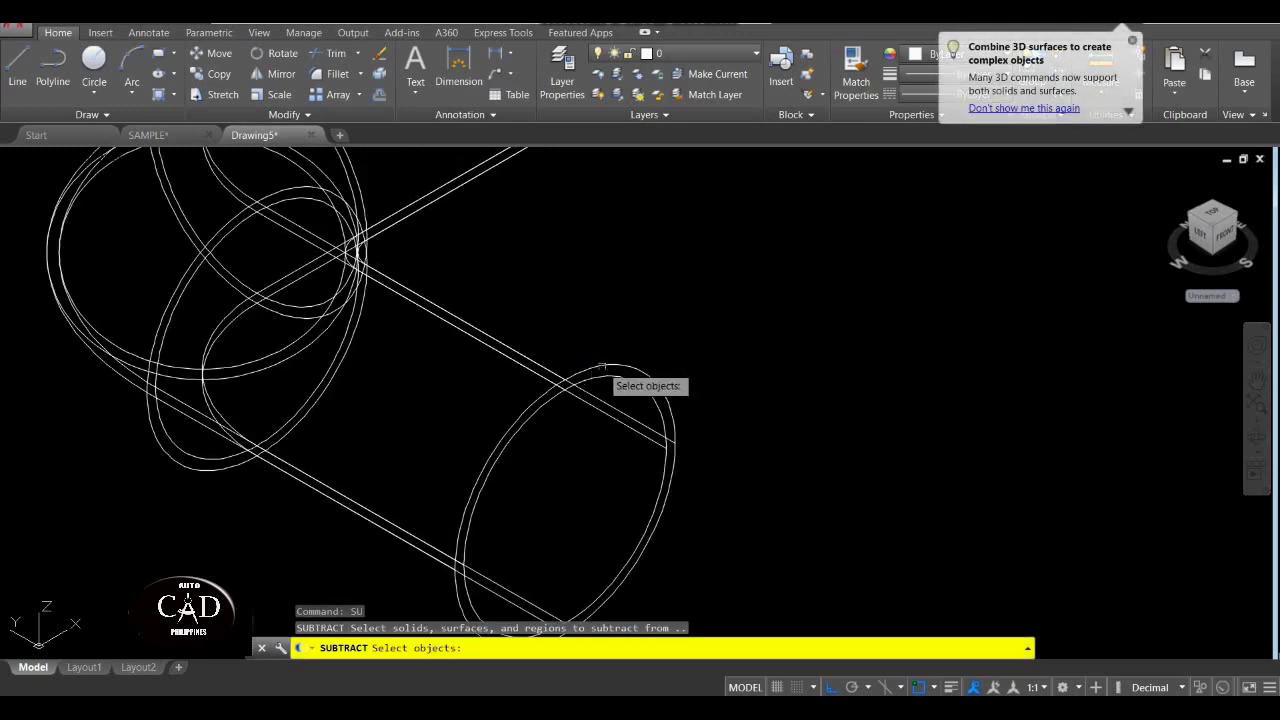
pyautogui.click(616, 369)
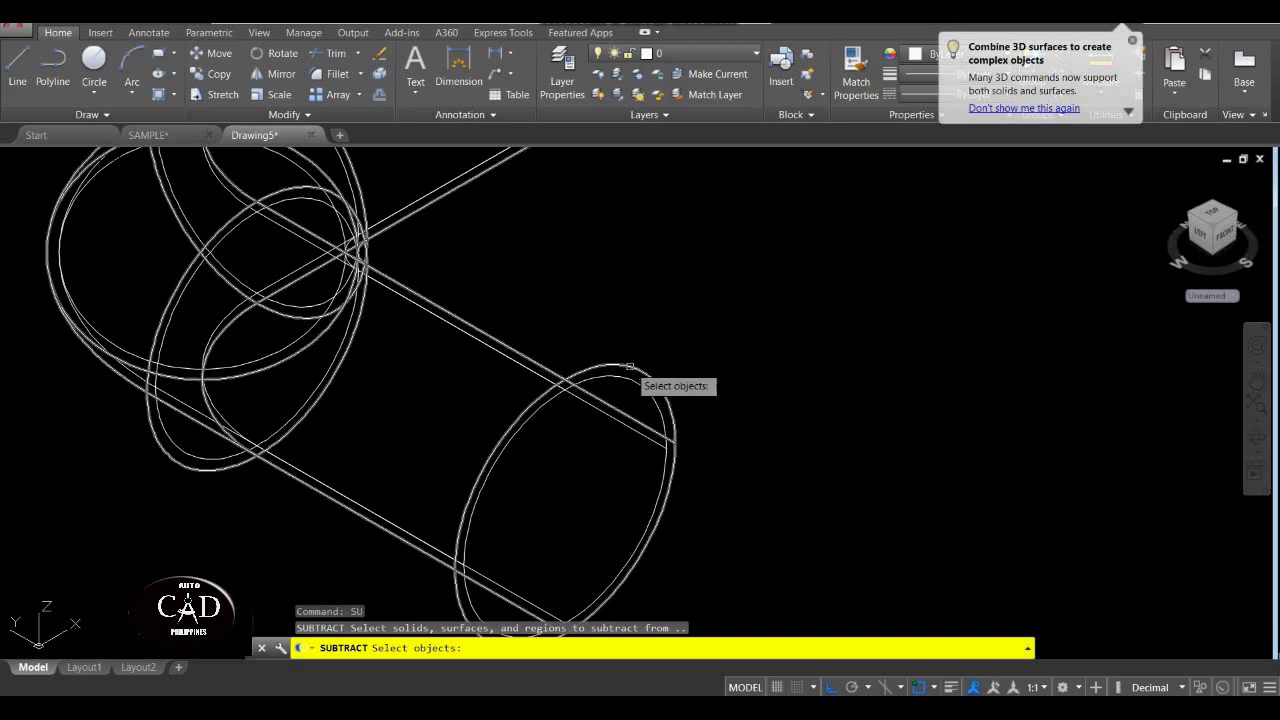
pyautogui.scroll(2, 625, 368)
pyautogui.click(628, 367)
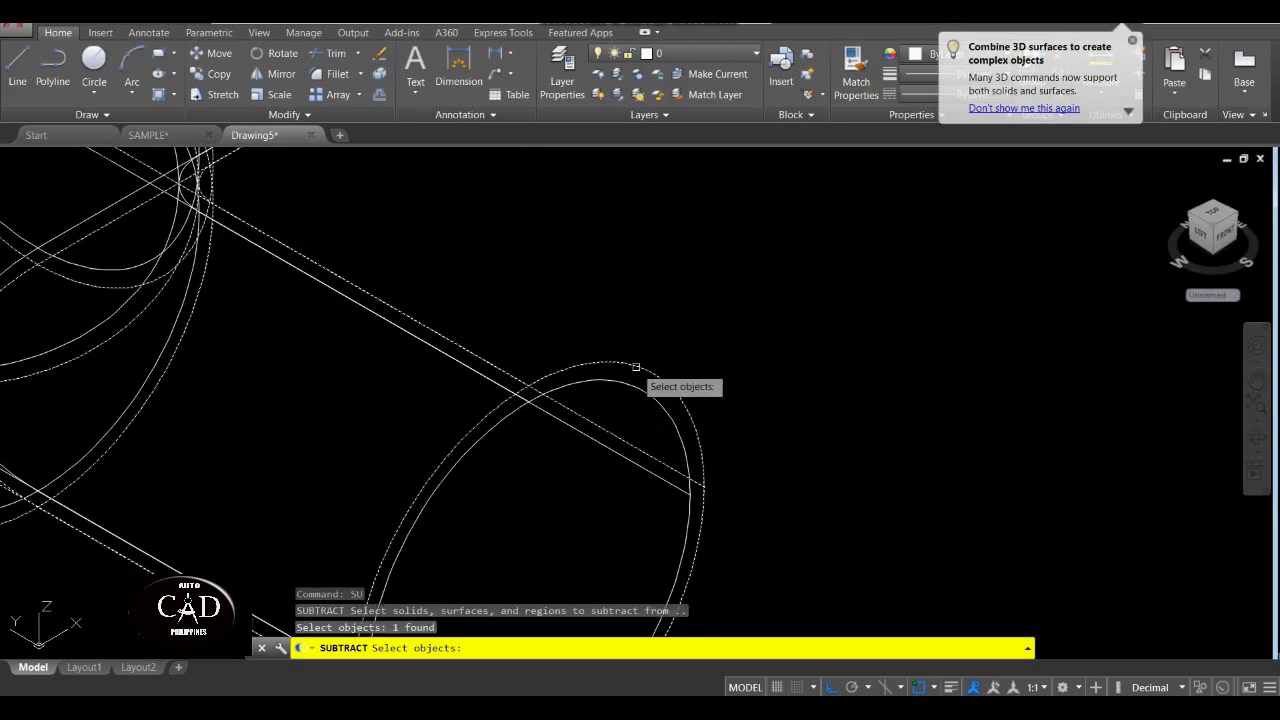
pyautogui.press('Return')
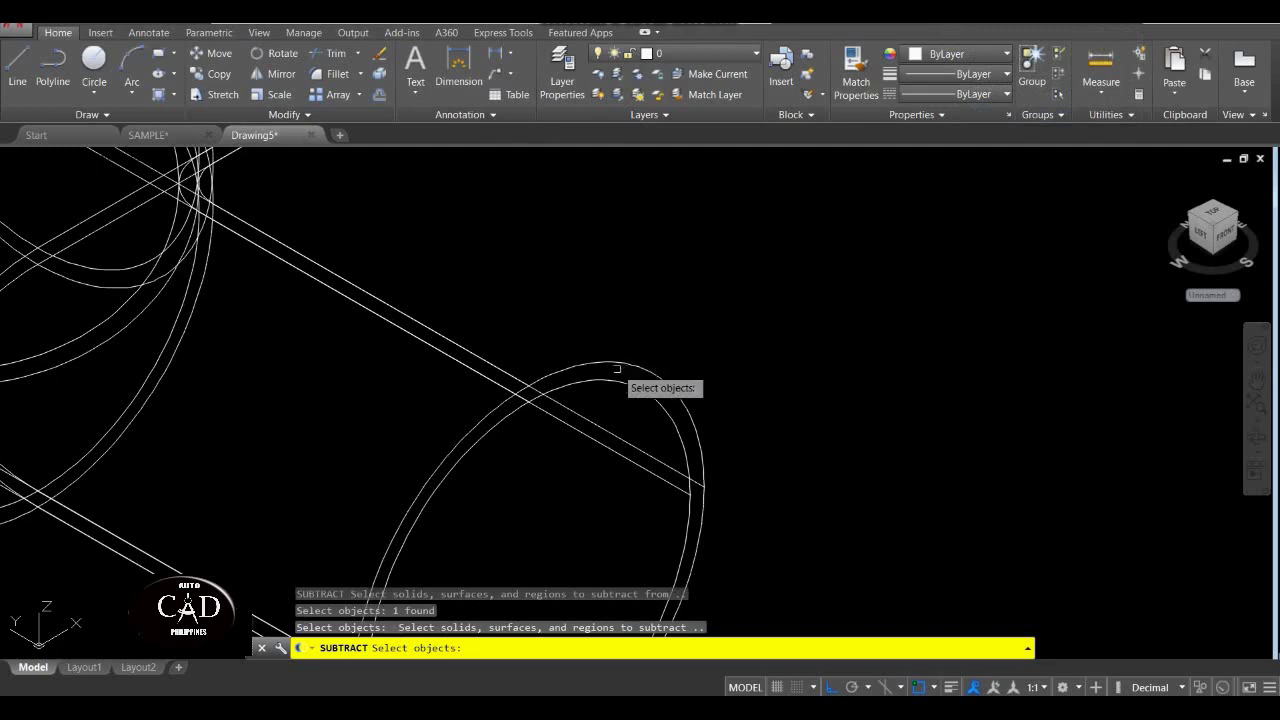
pyautogui.scroll(-2, 628, 366)
pyautogui.click(618, 375)
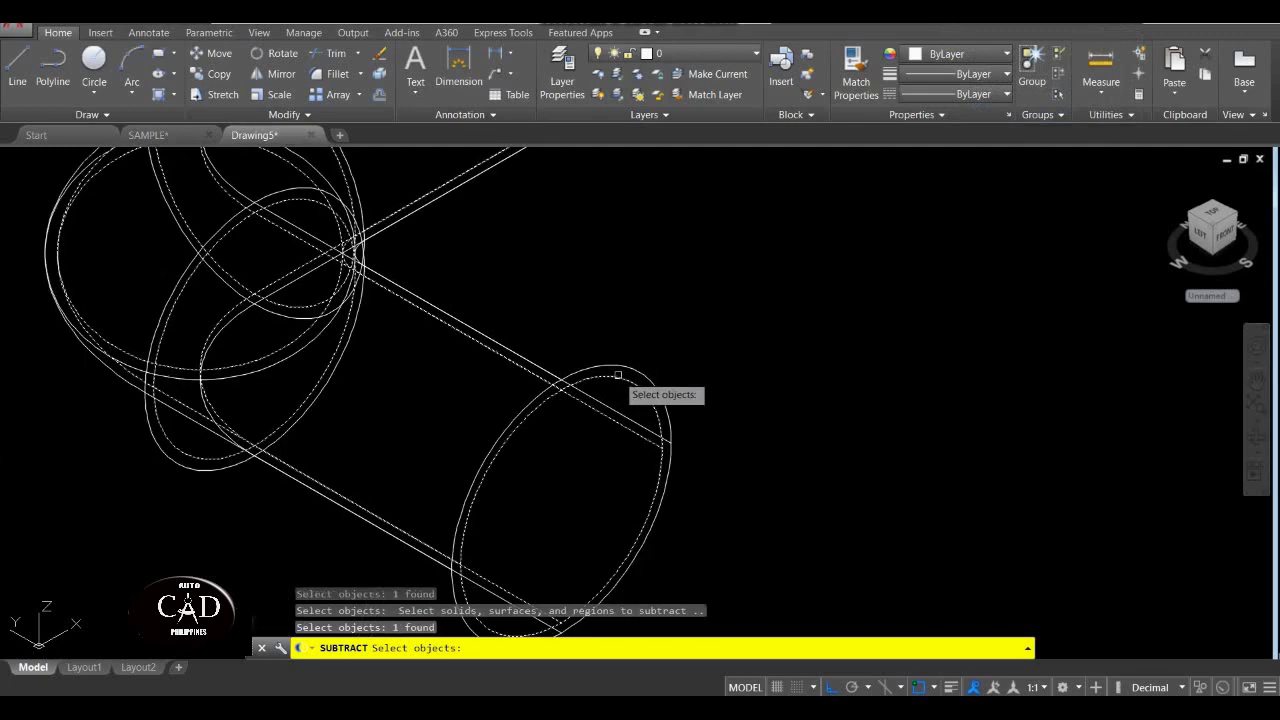
pyautogui.press('Return')
# Display the pipe in the Conceptual visual style and inspect both of its ends.
pyautogui.scroll(-5, 430, 390)
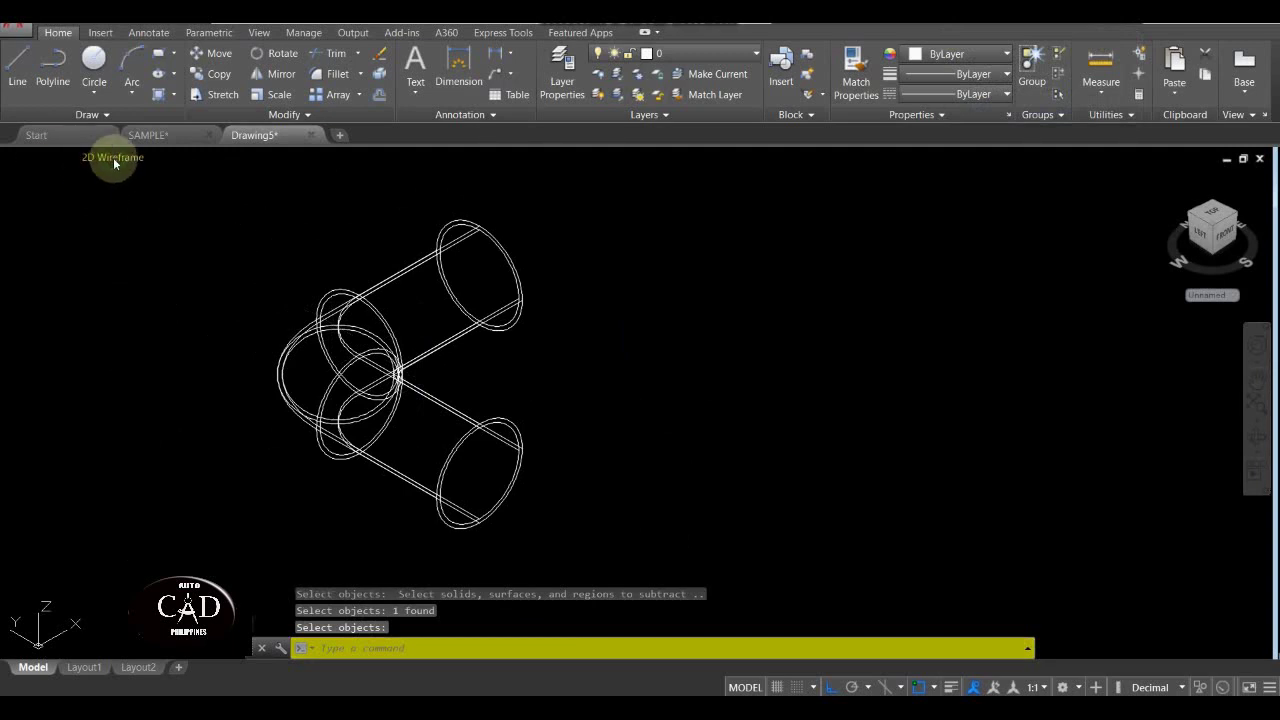
pyautogui.click(114, 163)
pyautogui.click(140, 208)
pyautogui.moveTo(390, 358)
pyautogui.keyDown('shift'); pyautogui.mouseDown(button='middle')
pyautogui.moveTo(404, 369)
pyautogui.moveTo(334, 294)
pyautogui.moveTo(357, 357)
pyautogui.moveTo(429, 329)
pyautogui.moveTo(246, 337)
pyautogui.moveTo(170, 250)
pyautogui.mouseUp(button='middle'); pyautogui.keyUp('shift')
pyautogui.scroll(5, 419, 328)
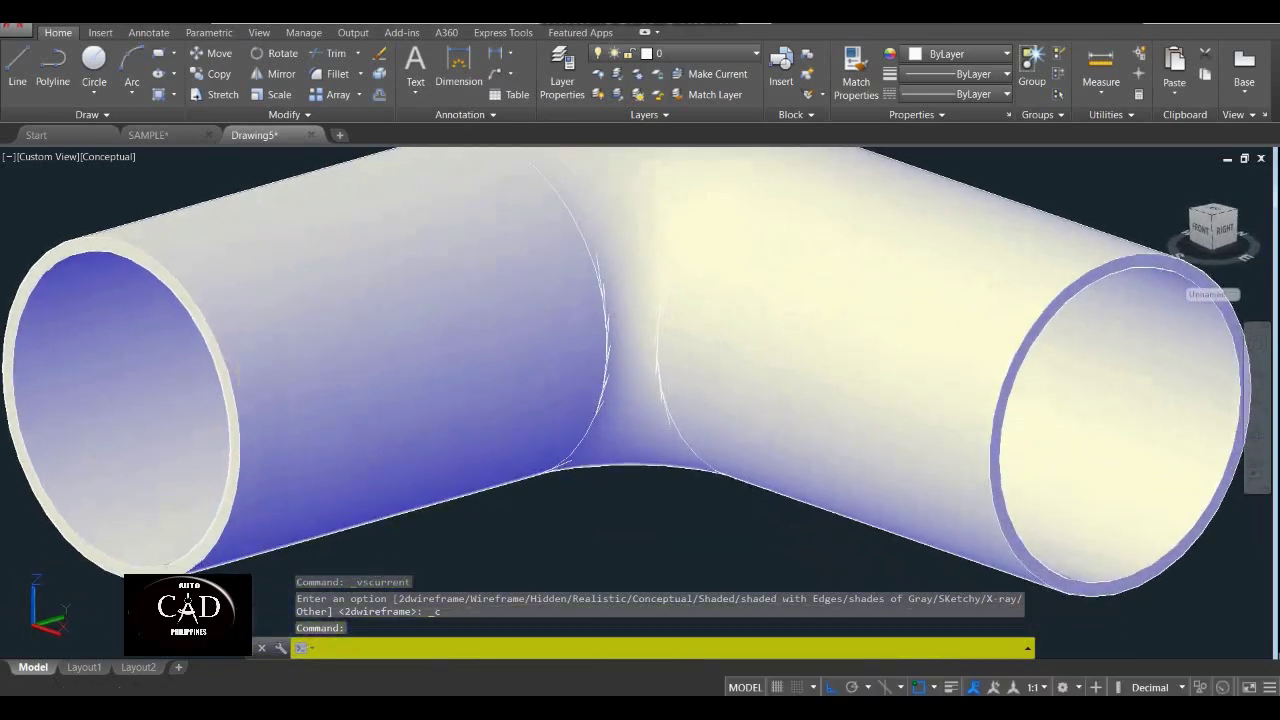
# Set the viewport's visual style to Realistic and show the whole pipe from its left side.
pyautogui.click(102, 160)
pyautogui.click(150, 241)
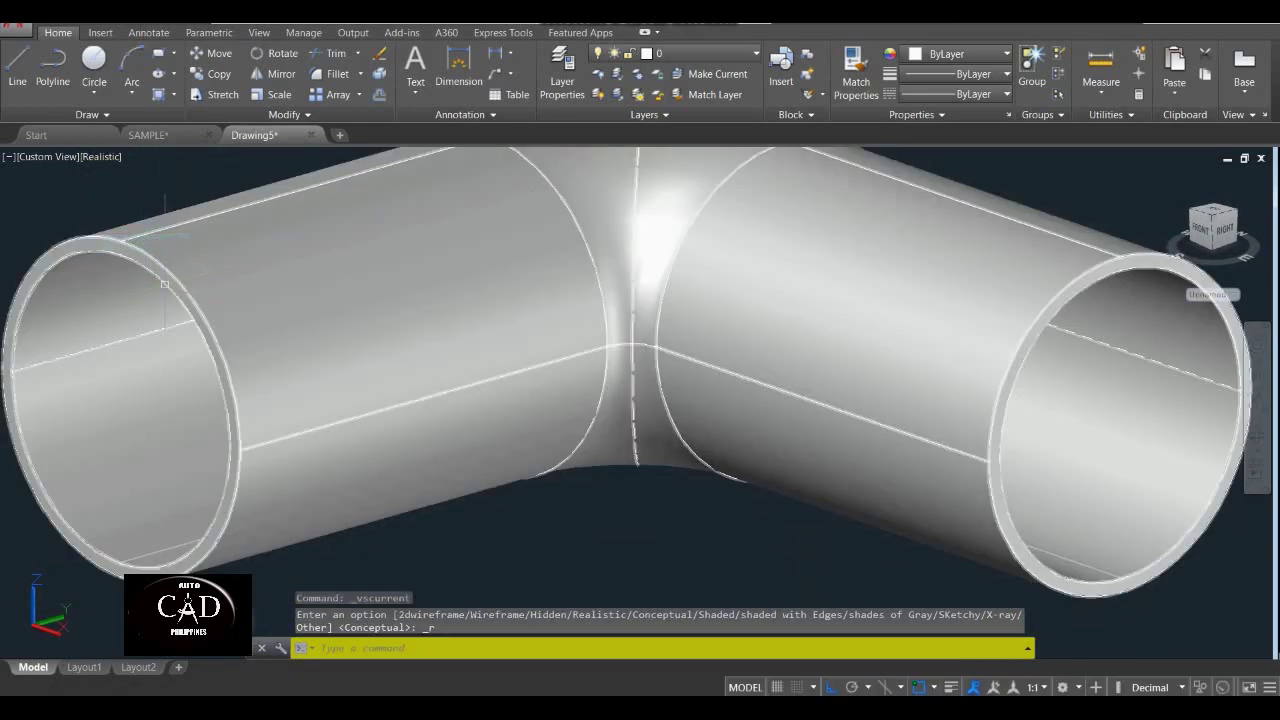
pyautogui.moveTo(240, 445)
pyautogui.keyDown('shift'); pyautogui.mouseDown(button='middle')
pyautogui.moveTo(400, 400)
pyautogui.moveTo(620, 450)
pyautogui.mouseUp(button='middle'); pyautogui.keyUp('shift')
pyautogui.press('Escape')
pyautogui.scroll(-5, 520, 380)
pyautogui.scroll(1, 623, 372)
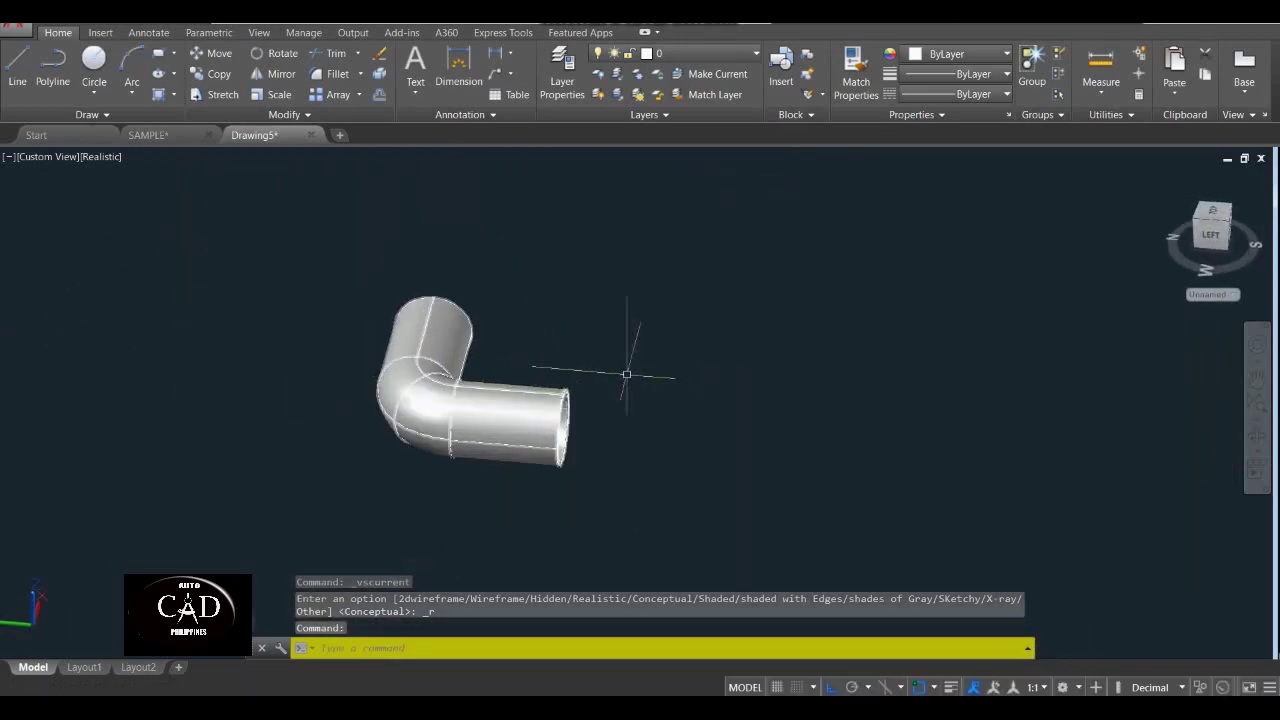
# Change the pipe solid's colour to Red and clear the selection.
pyautogui.click(648, 364)
pyautogui.click(382, 454)
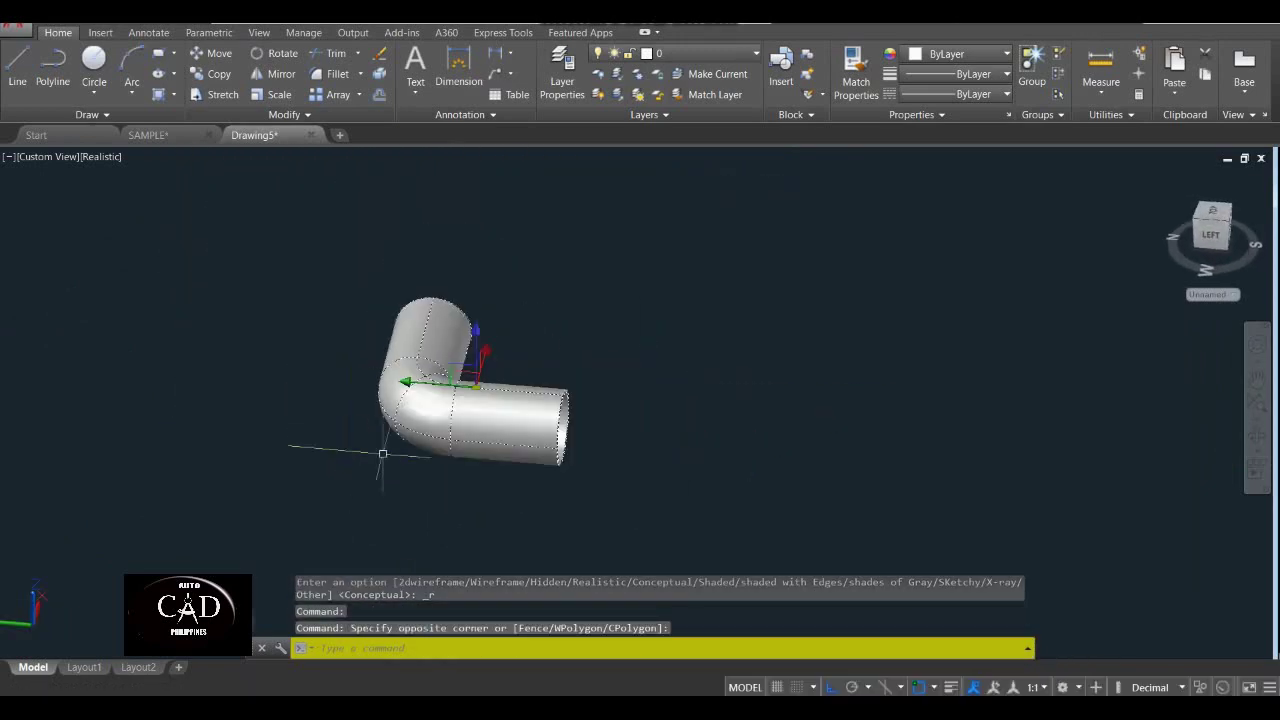
pyautogui.click(975, 54)
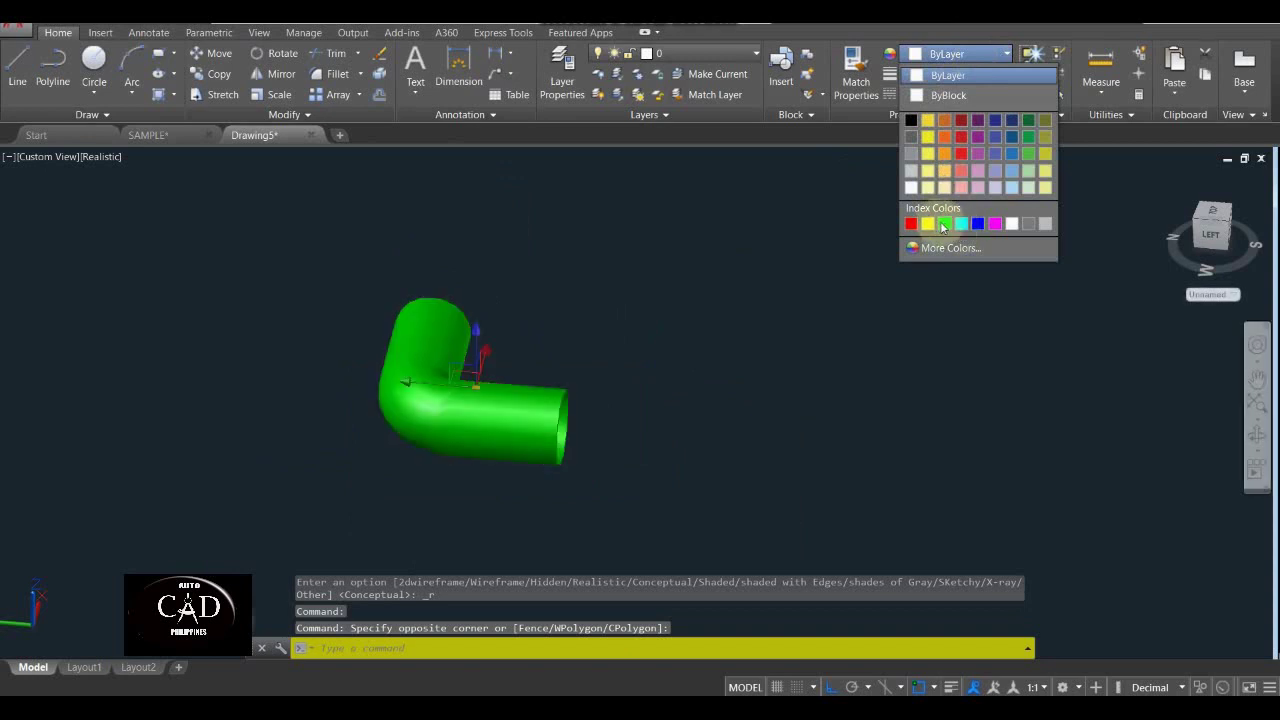
pyautogui.click(910, 224)
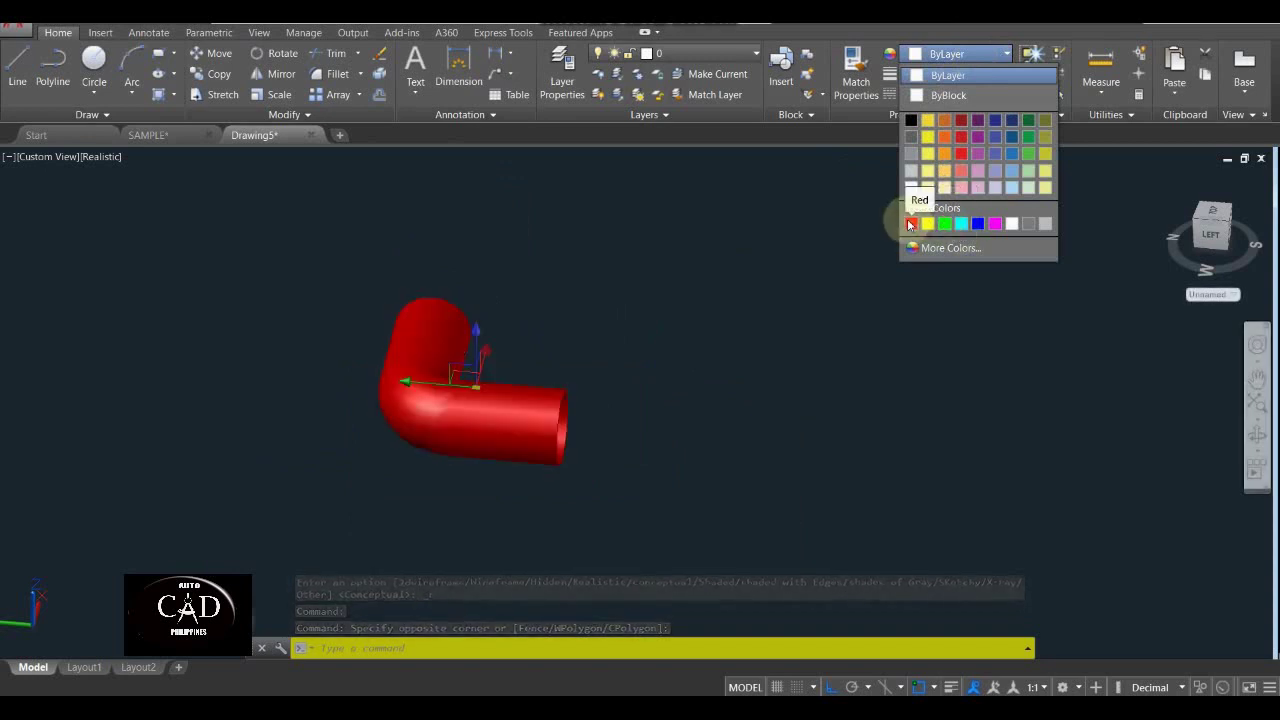
pyautogui.press('Escape')
# Examine the red pipe from several angles, including its bend, open end and wall thickness.
pyautogui.moveTo(583, 386); pyautogui.dragTo(220, 289, button='middle')
pyautogui.moveTo(326, 353); pyautogui.dragTo(706, 534, button='middle')
pyautogui.scroll(5, 628, 480)
pyautogui.scroll(-3, 706, 534)
pyautogui.keyDown('shift'); pyautogui.moveTo(578, 282); pyautogui.dragTo(571, 357, button='middle'); pyautogui.keyUp('shift')
pyautogui.scroll(2, 580, 384)
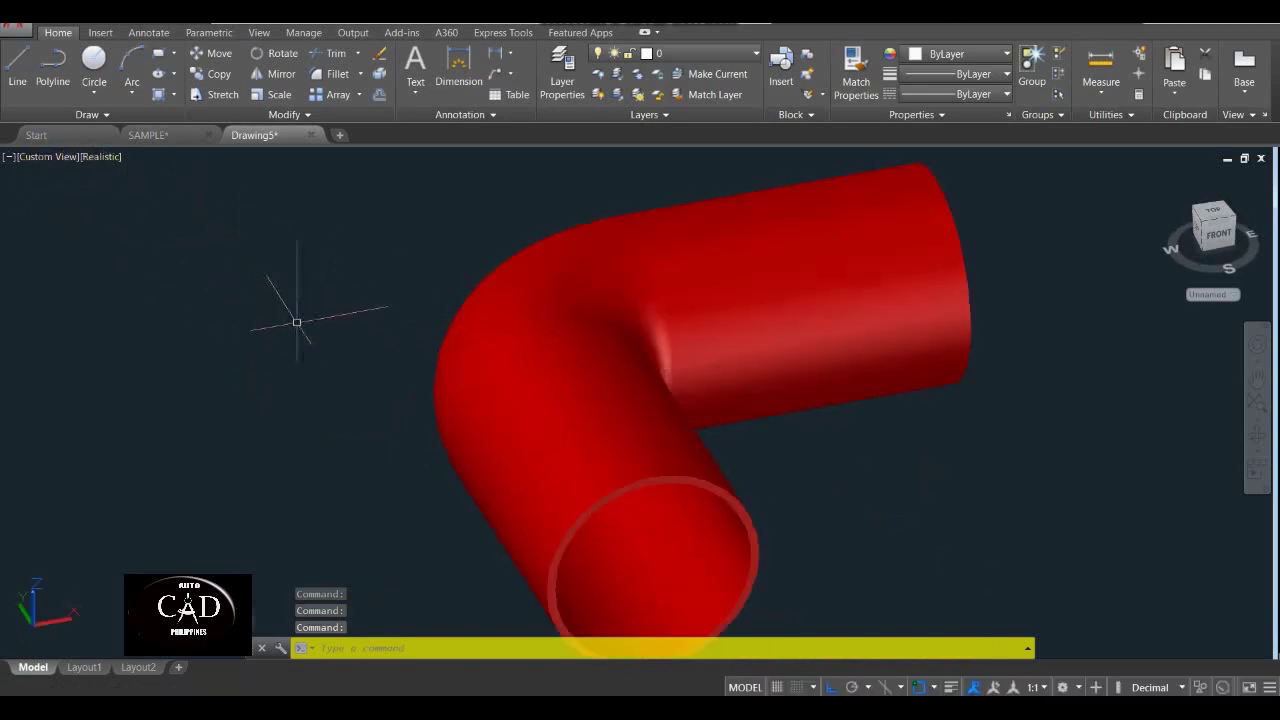
pyautogui.scroll(-4, 357, 371)
pyautogui.scroll(3, 460, 430)
pyautogui.scroll(2, 471, 432)
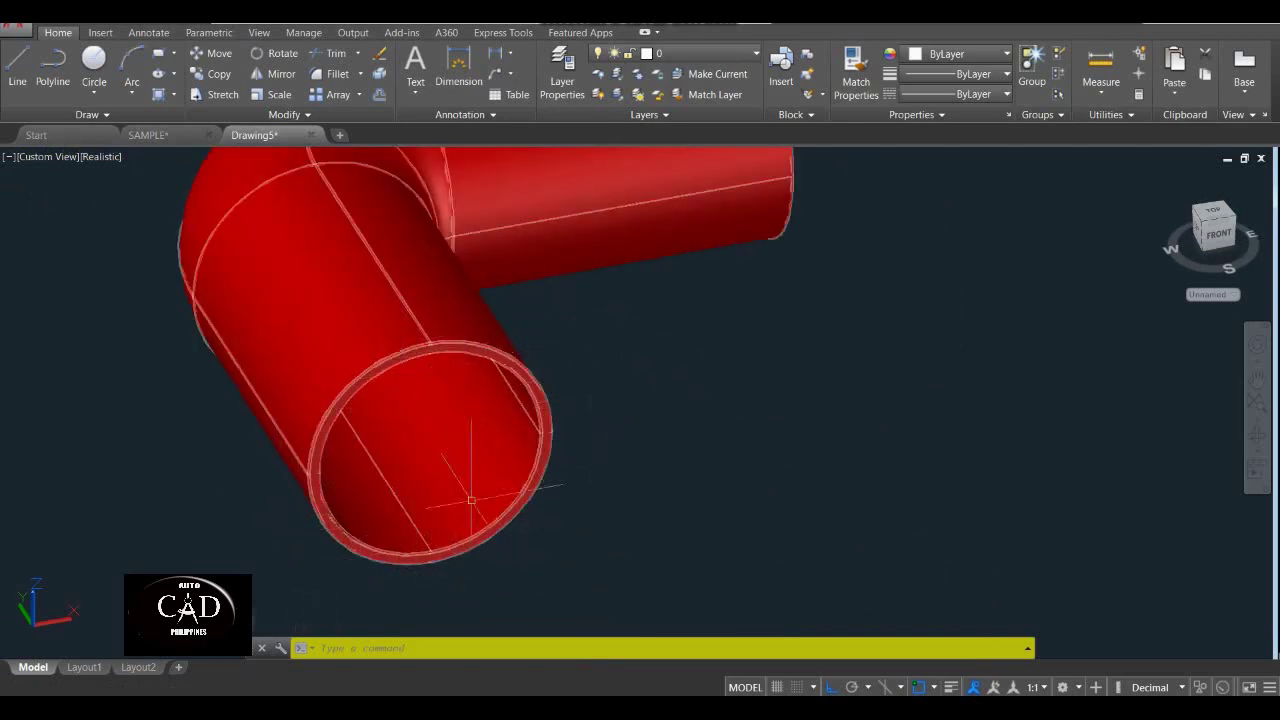
pyautogui.moveTo(465, 349)
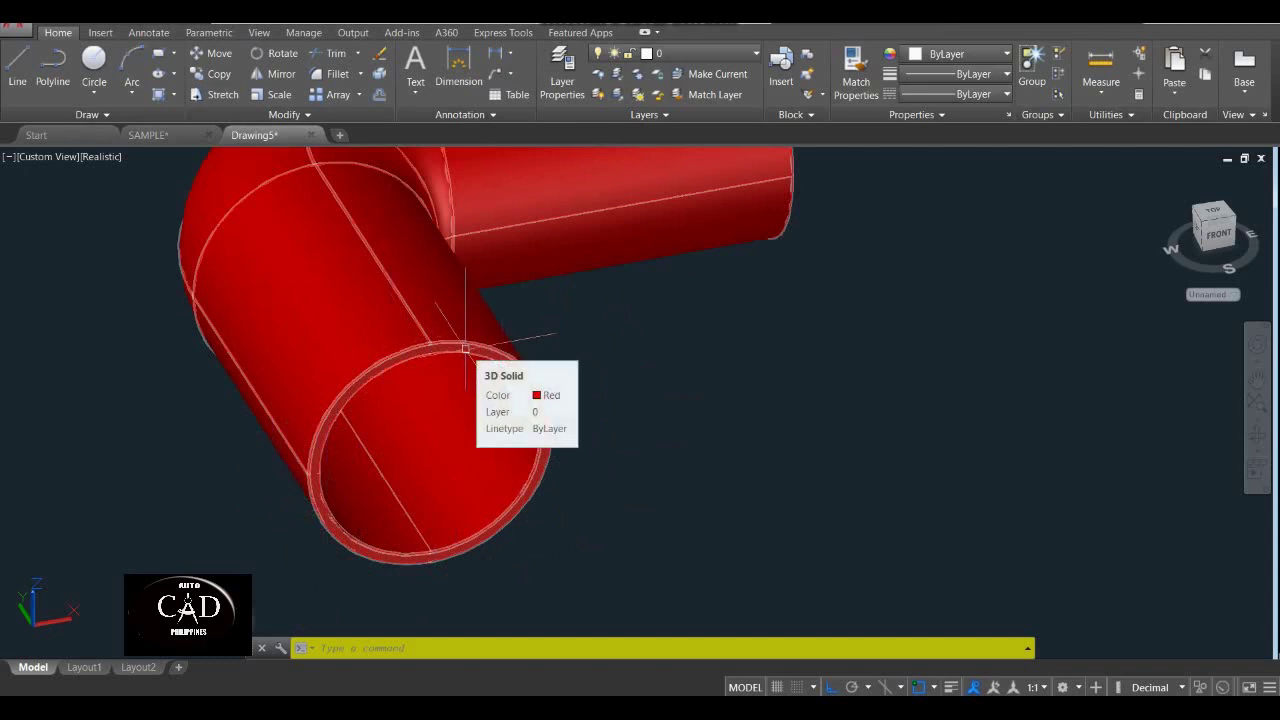
# Set the model view to Front with the whole pipe in sight.
pyautogui.click(48, 161)
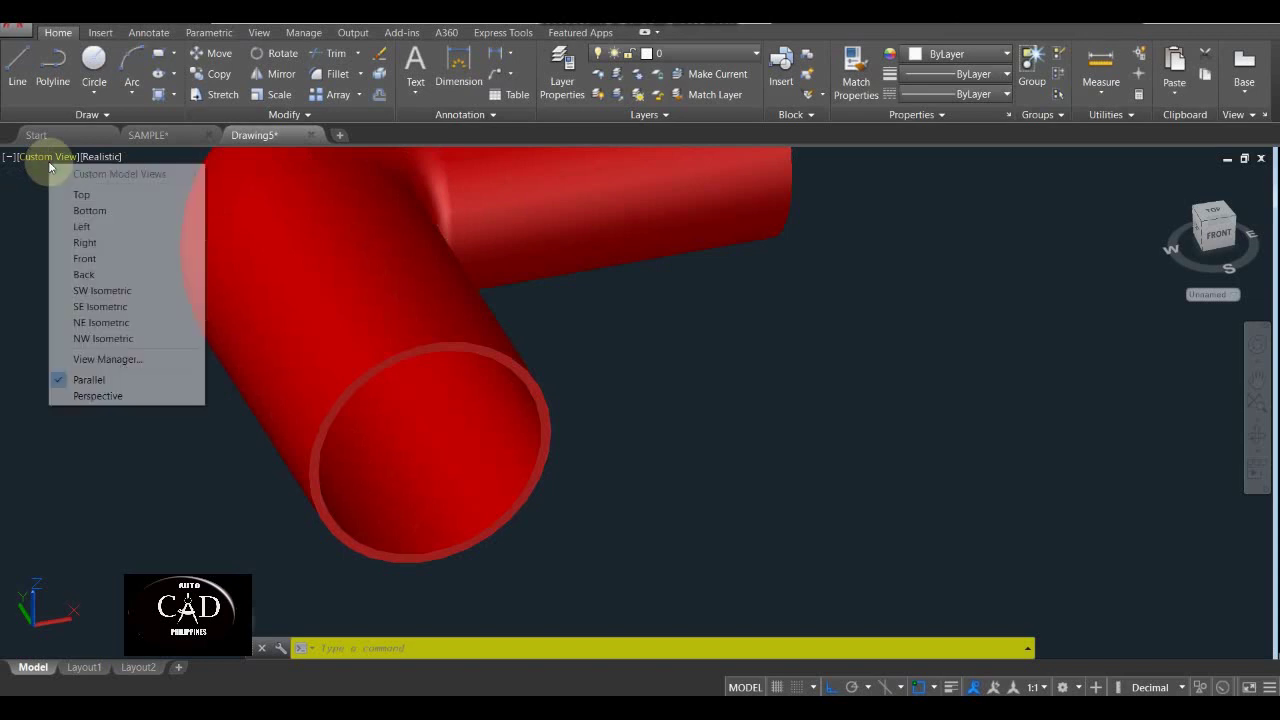
pyautogui.click(97, 257)
pyautogui.scroll(-5, 315, 446)
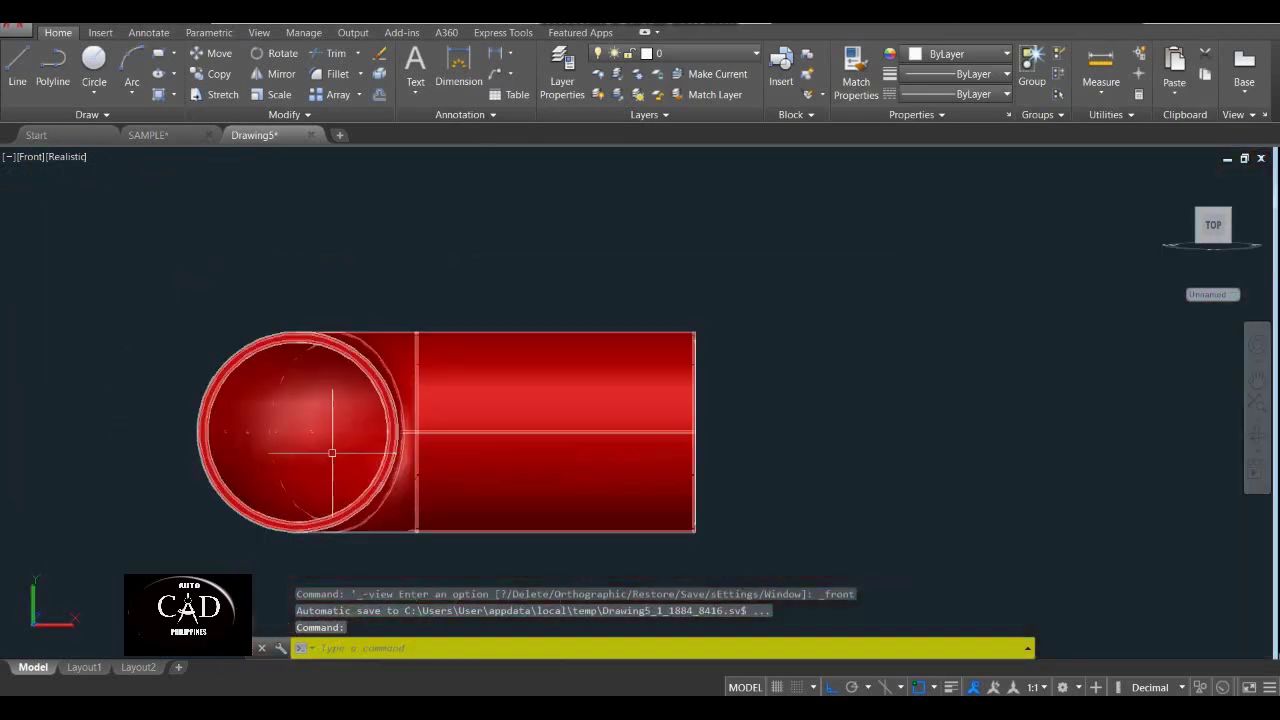
# Set the viewport's visual style to 2D Wireframe, keeping the front view of the pipe.
pyautogui.moveTo(334, 449); pyautogui.dragTo(677, 429, button='middle')
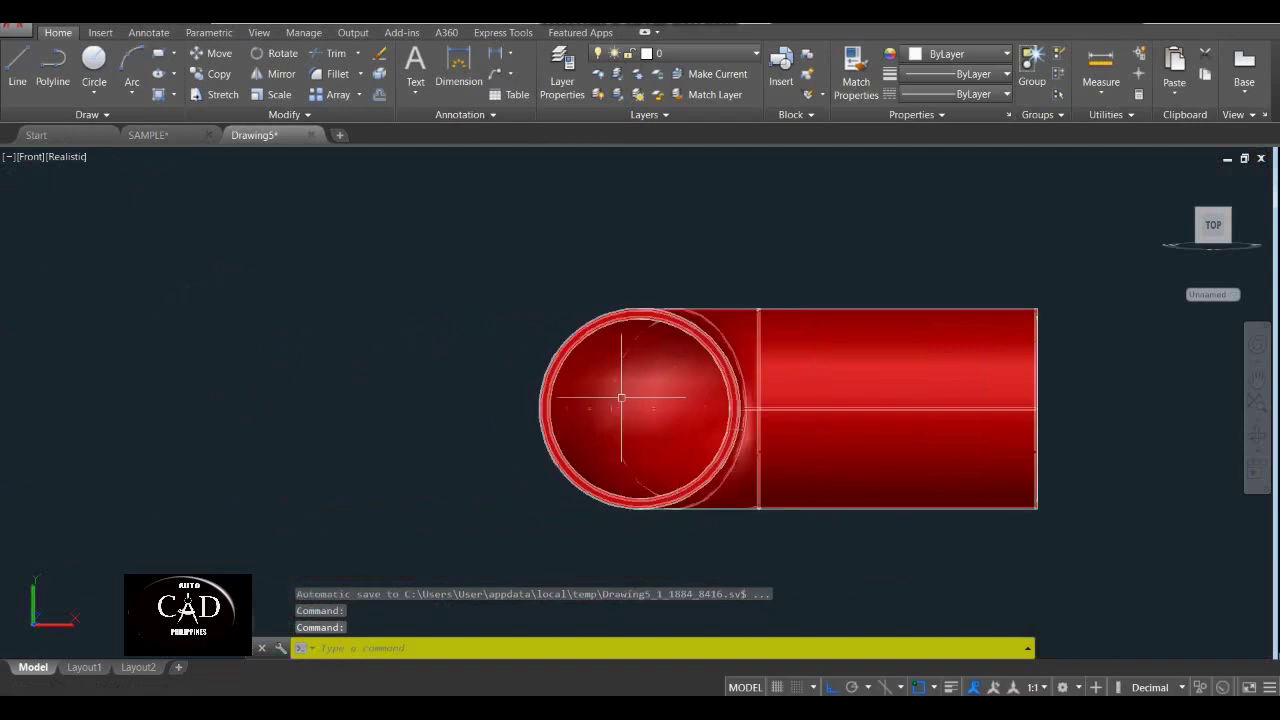
pyautogui.moveTo(621, 398); pyautogui.dragTo(634, 400, button='middle')
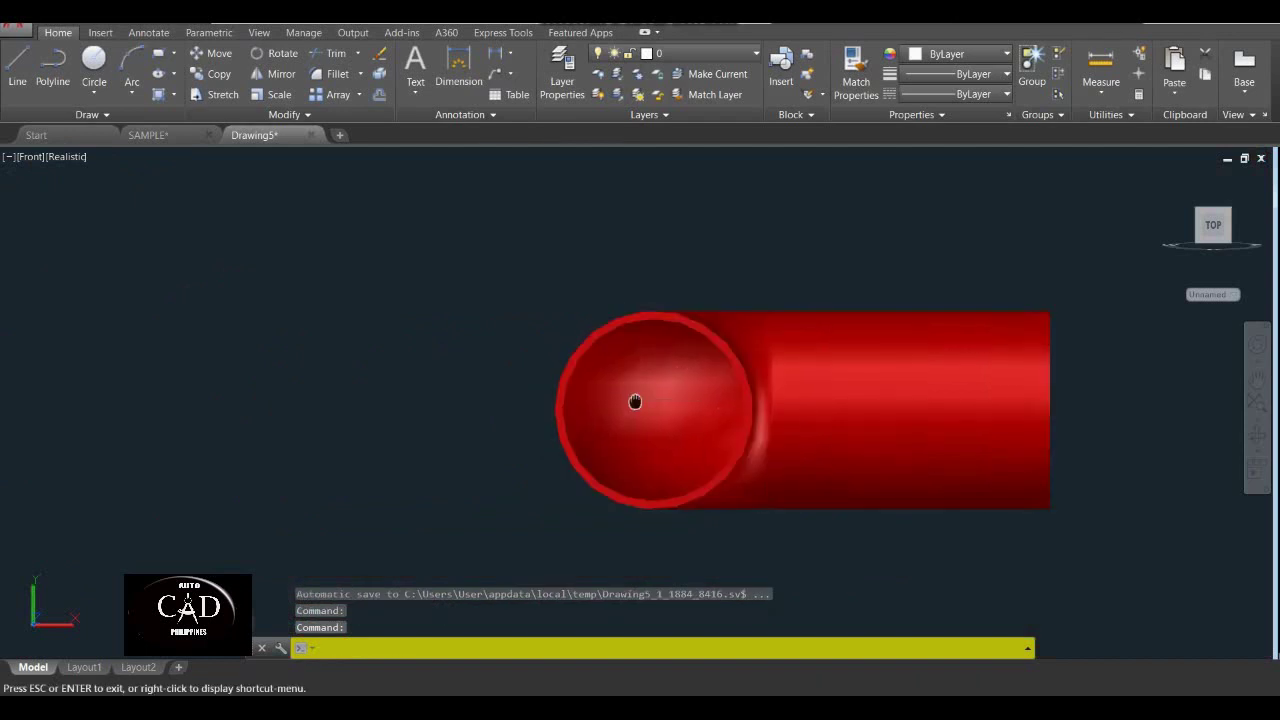
pyautogui.click(74, 154)
pyautogui.click(140, 194)
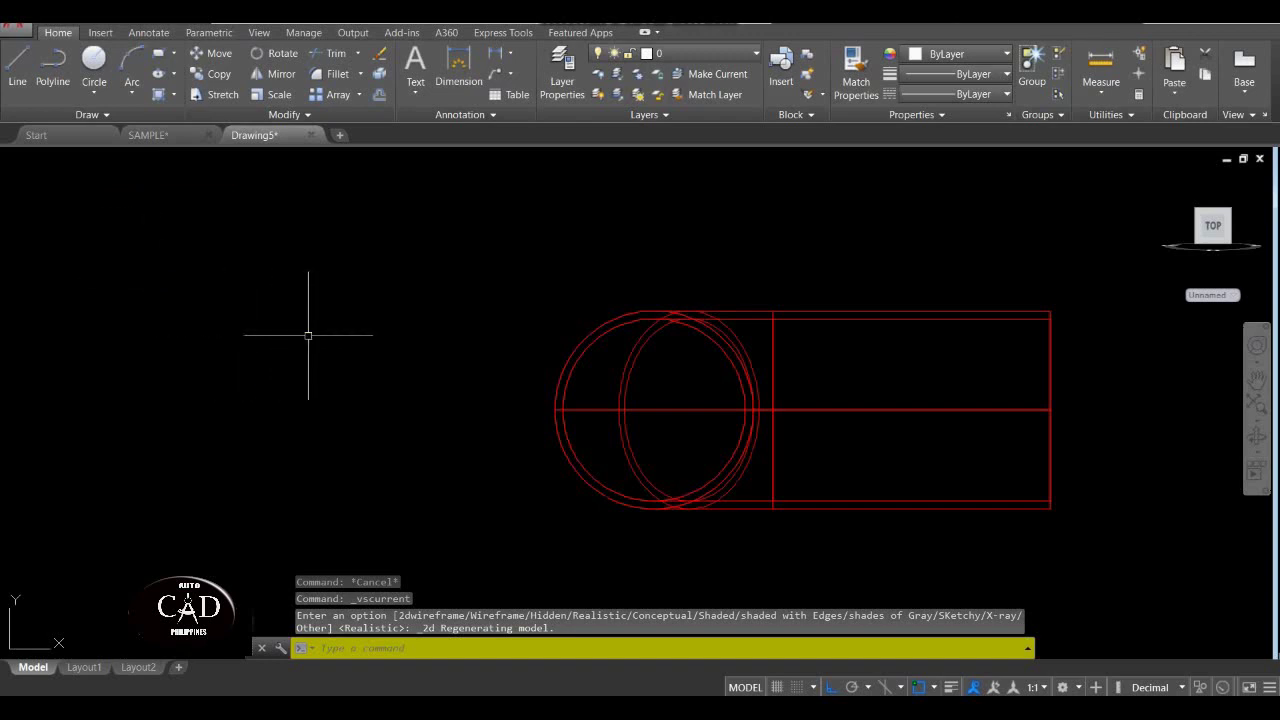
# Draw a circle with a diameter of 25 in the empty space to the left of the pipe.
pyautogui.moveTo(308, 335); pyautogui.dragTo(443, 349, button='middle')
pyautogui.write('c')
pyautogui.press('Return')
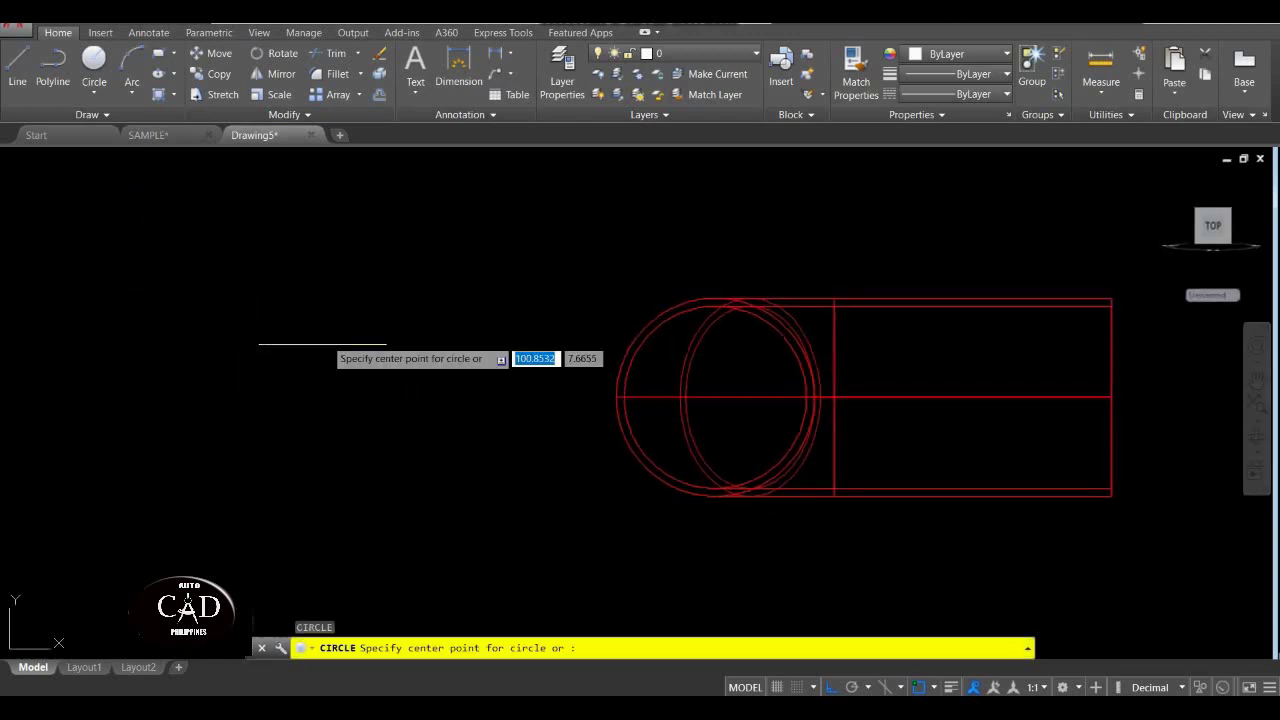
pyautogui.click(320, 349)
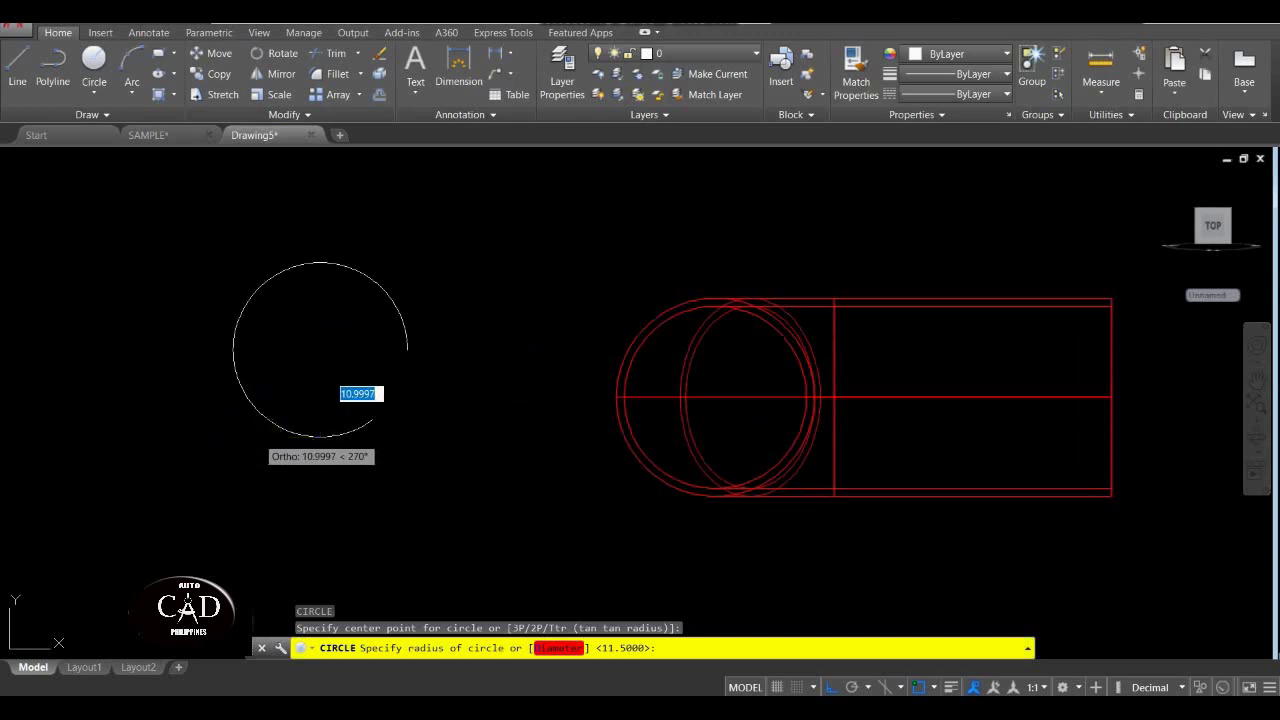
pyautogui.write('d')
pyautogui.press('Return')
pyautogui.write('25')
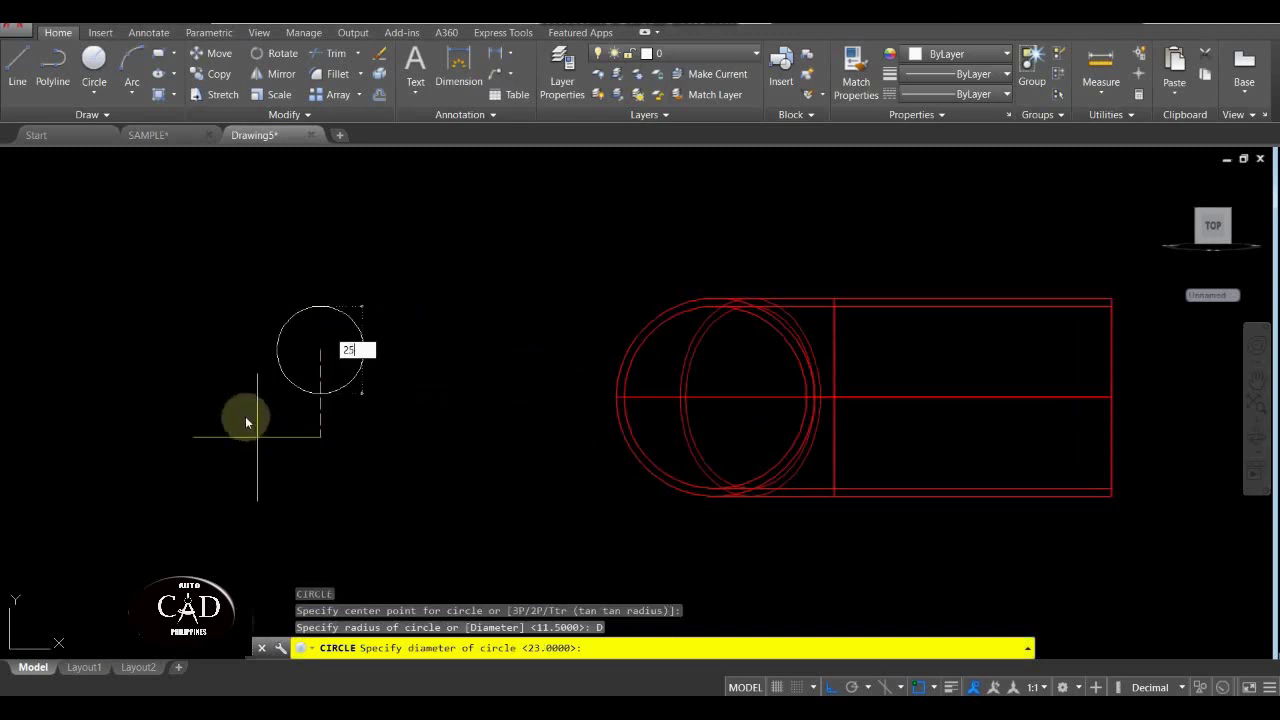
pyautogui.press('Return')
# Examine the pipe's open end and the new separate circle beside it at close range.
pyautogui.scroll(2, 650, 350)
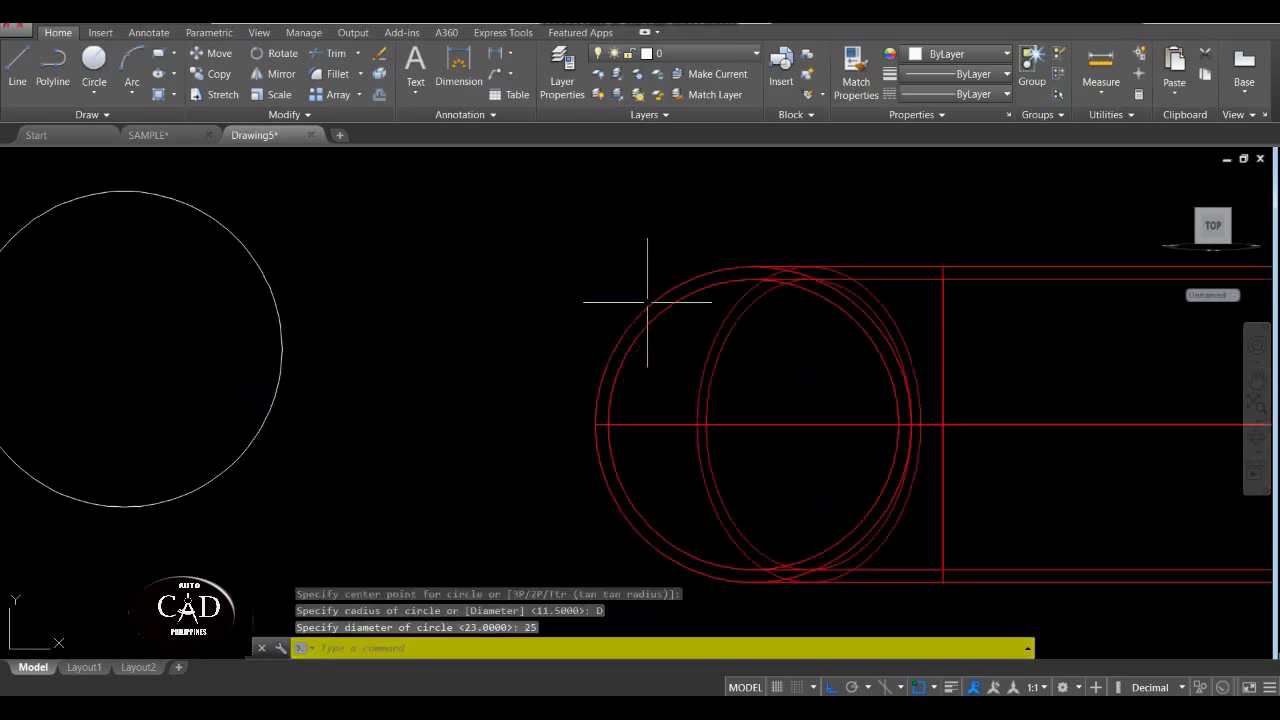
pyautogui.click(594, 434)
pyautogui.press('Escape')
pyautogui.press('Escape')
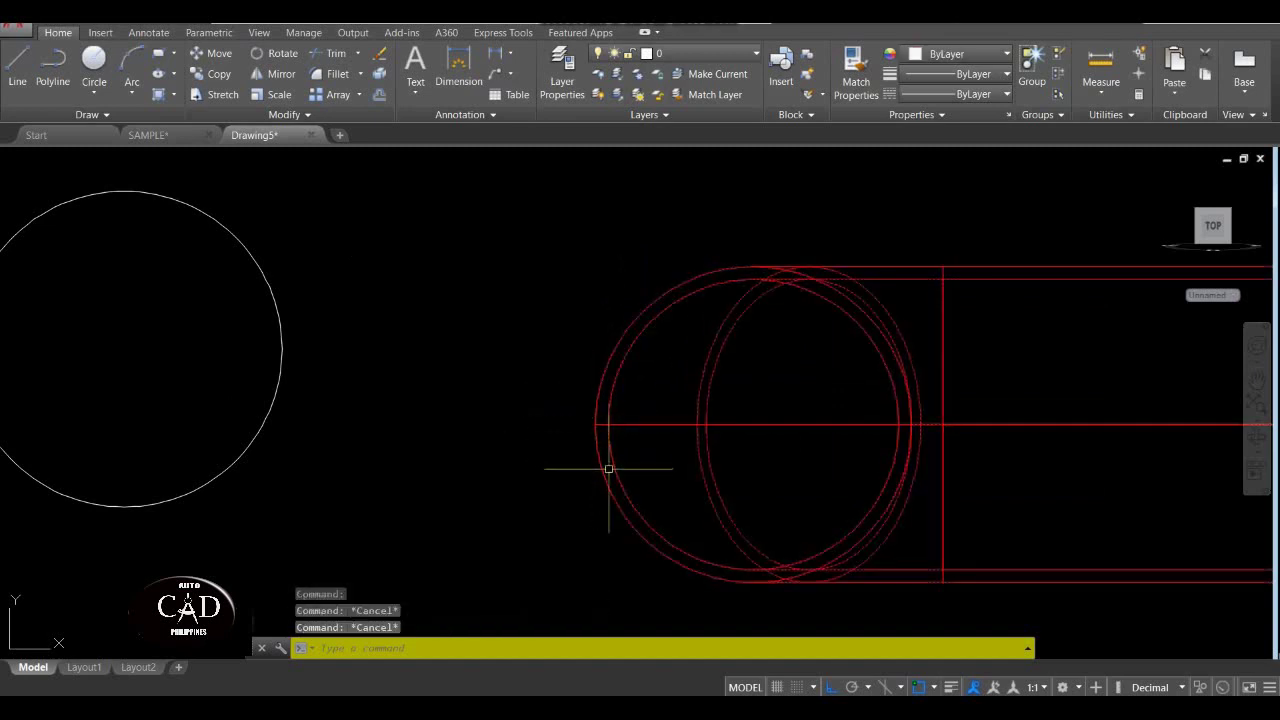
pyautogui.moveTo(650, 365); pyautogui.dragTo(675, 358, button='middle')
pyautogui.click(675, 358)
pyautogui.press('Escape')
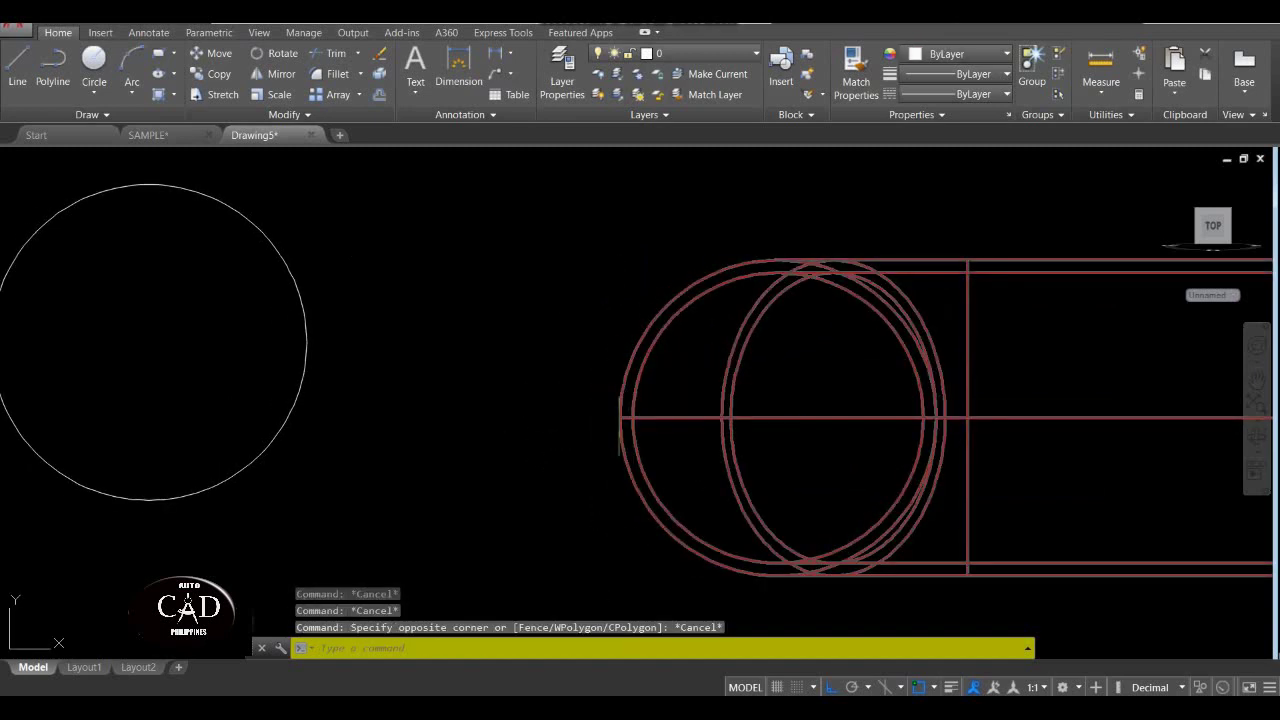
pyautogui.scroll(-2, 535, 400)
pyautogui.moveTo(420, 360); pyautogui.dragTo(494, 403, button='middle')
pyautogui.moveTo(375, 326); pyautogui.dragTo(437, 366, button='middle')
pyautogui.scroll(2, 435, 338)
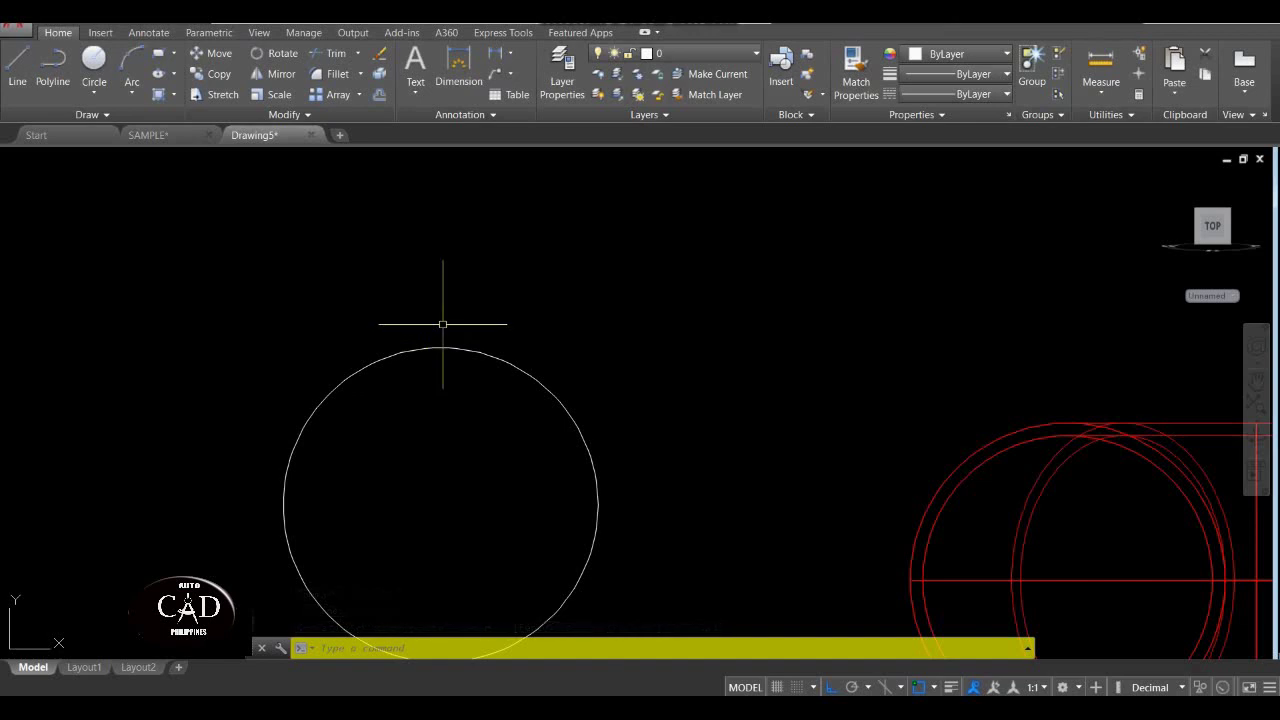
pyautogui.scroll(3, 433, 344)
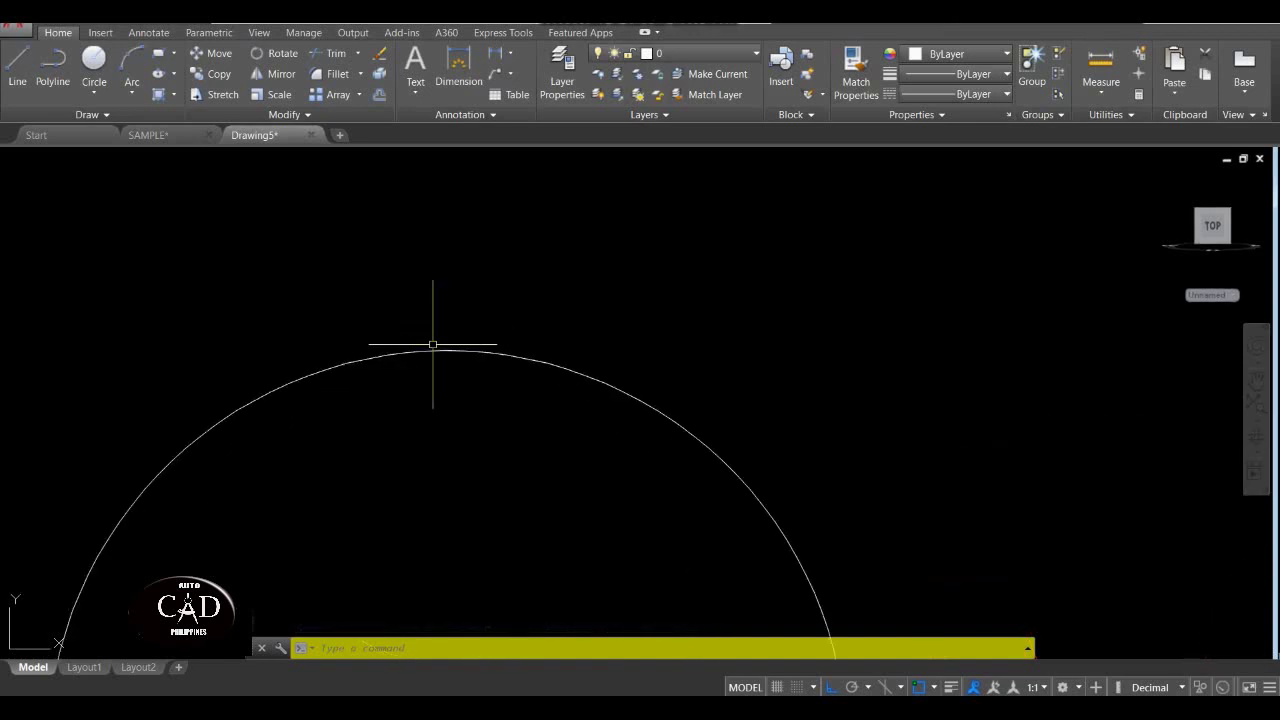
pyautogui.scroll(-4, 433, 344)
pyautogui.moveTo(433, 344)
pyautogui.mouseDown(button='middle')
pyautogui.moveTo(524, 274)
pyautogui.moveTo(437, 372)
pyautogui.mouseUp(button='middle')
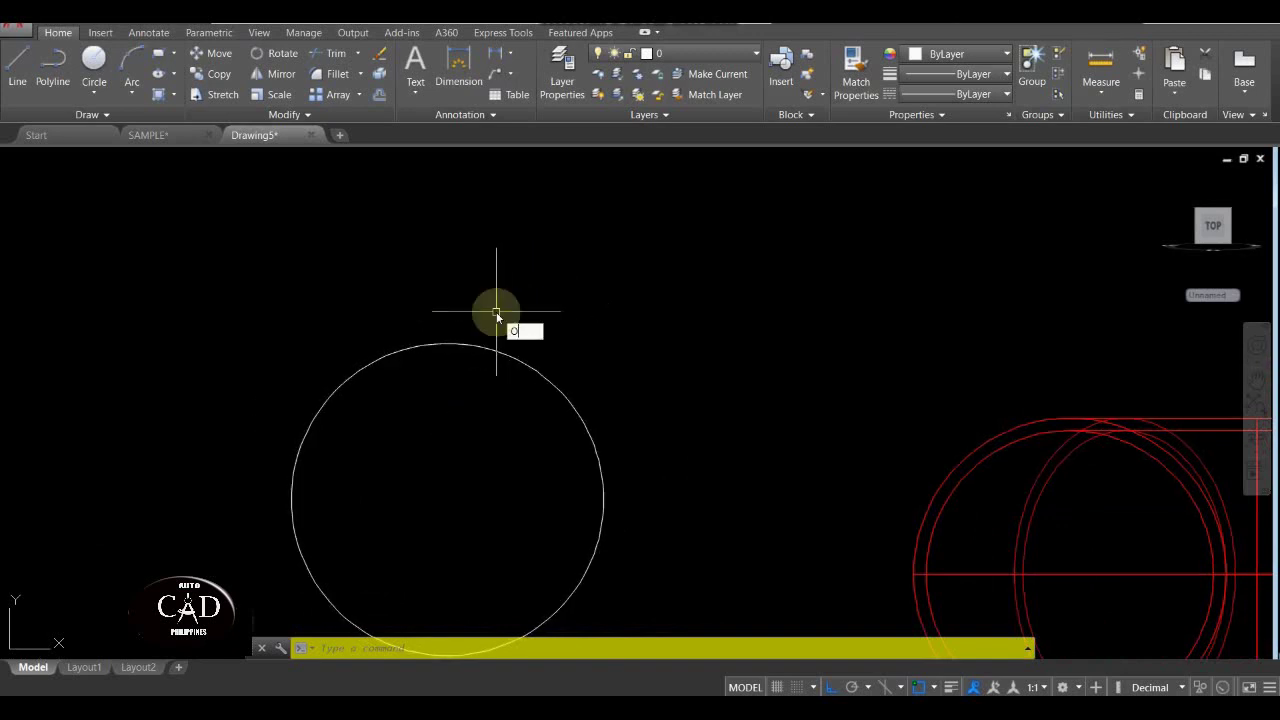
# Offset the separate circle outward by a distance of 3.
pyautogui.press('Return')
pyautogui.write('3')
pyautogui.press('Return')
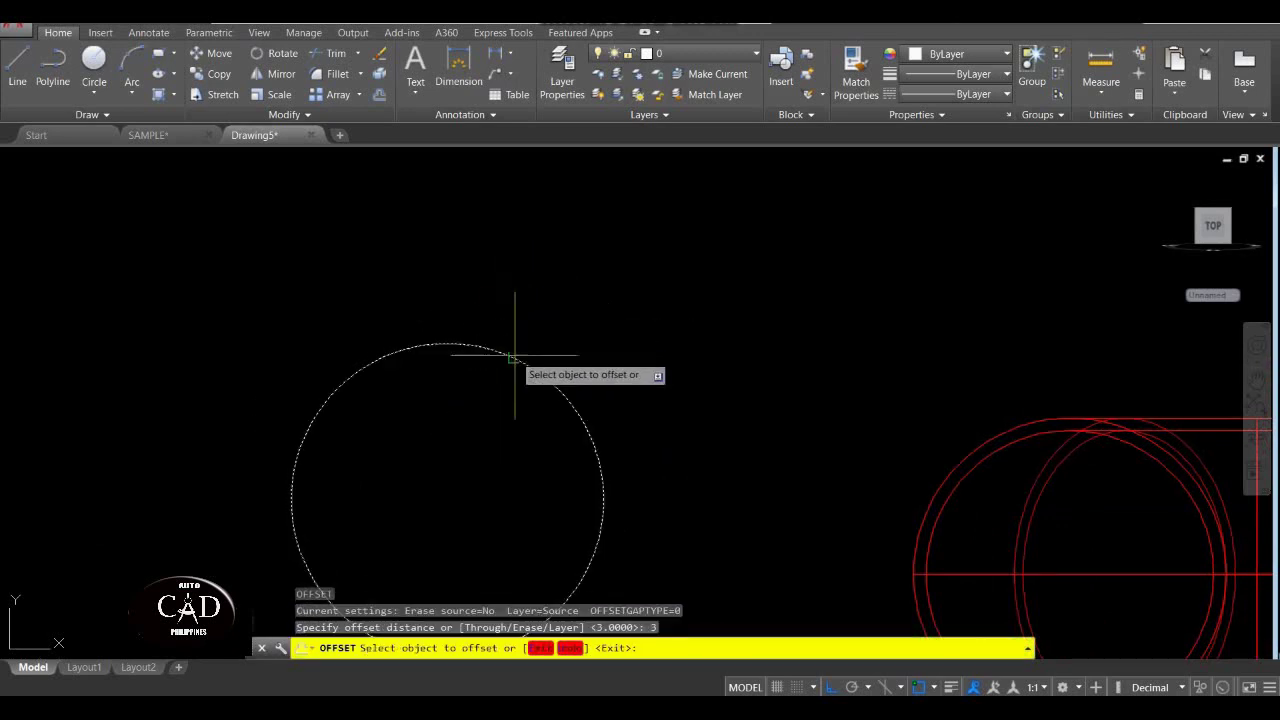
pyautogui.click(512, 357)
pyautogui.click(486, 271)
pyautogui.press('Return')
# Draw a vertical line joining the top quadrant points of the outer and inner white circles.
pyautogui.scroll(3, 434, 317)
pyautogui.moveTo(434, 317); pyautogui.dragTo(466, 277, button='middle')
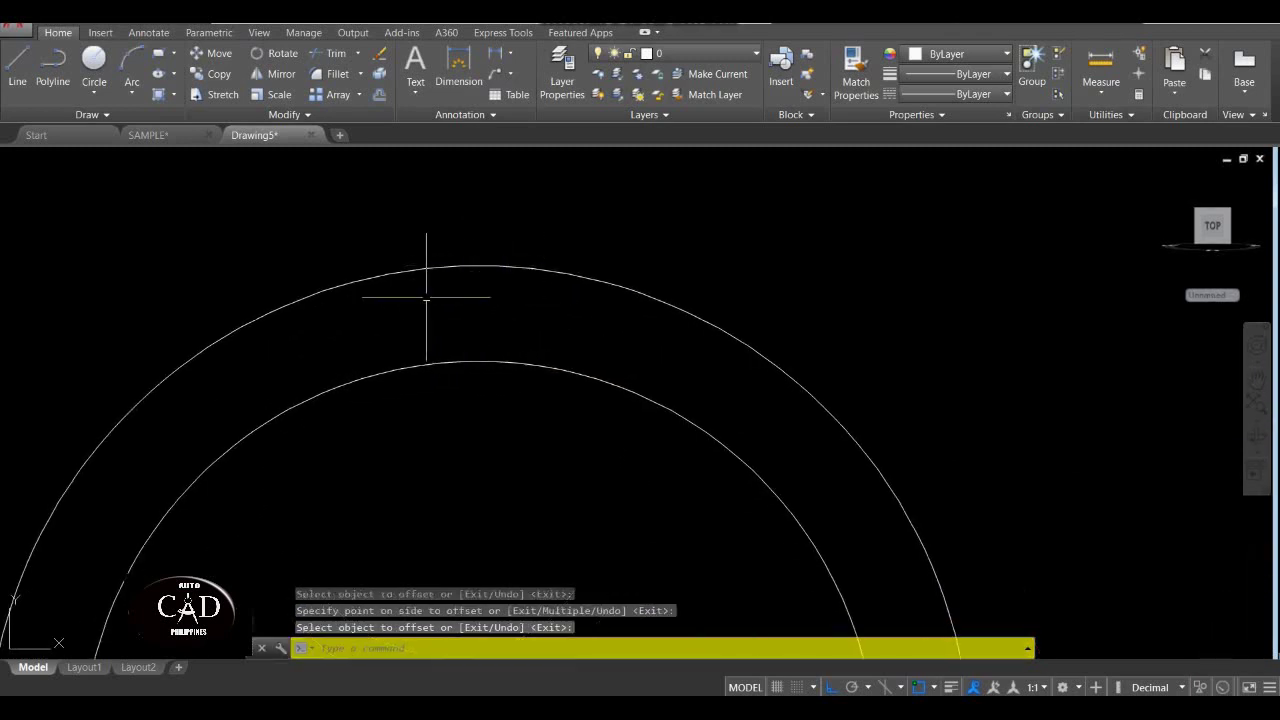
pyautogui.click(455, 286)
pyautogui.press('Escape')
pyautogui.moveTo(429, 297); pyautogui.dragTo(449, 283, button='middle')
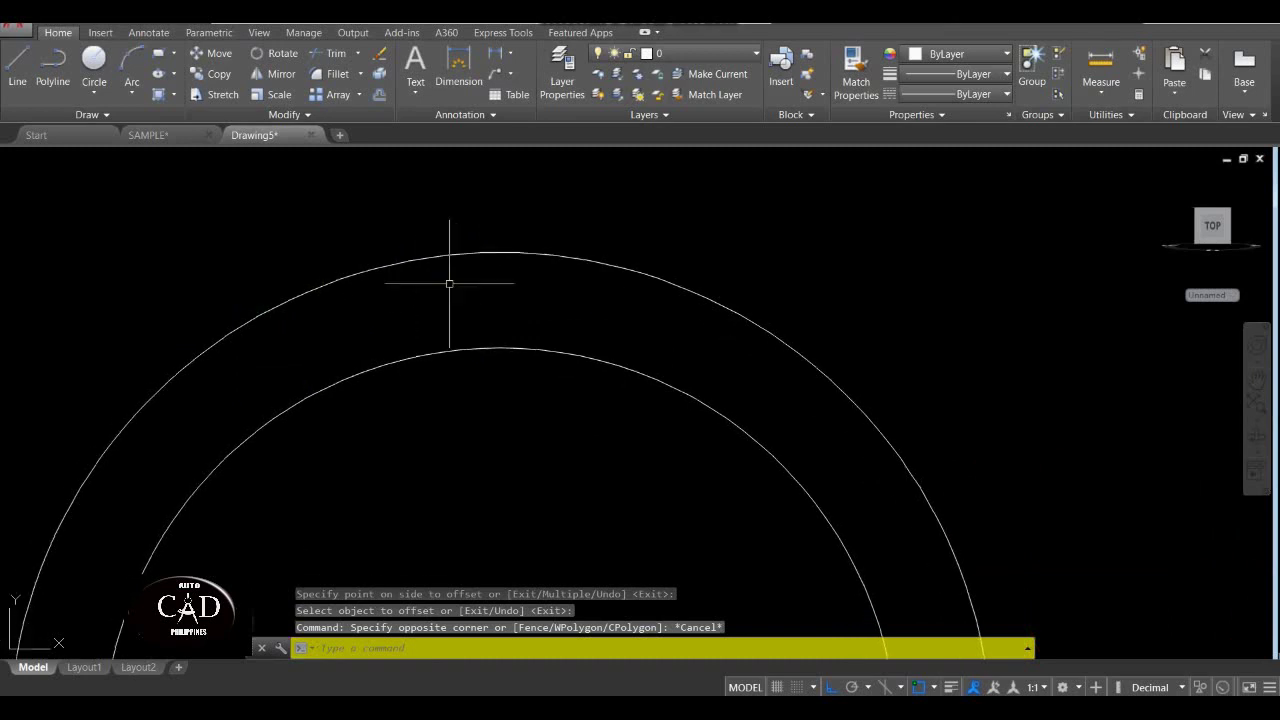
pyautogui.press('Return')
pyautogui.click(500, 253)
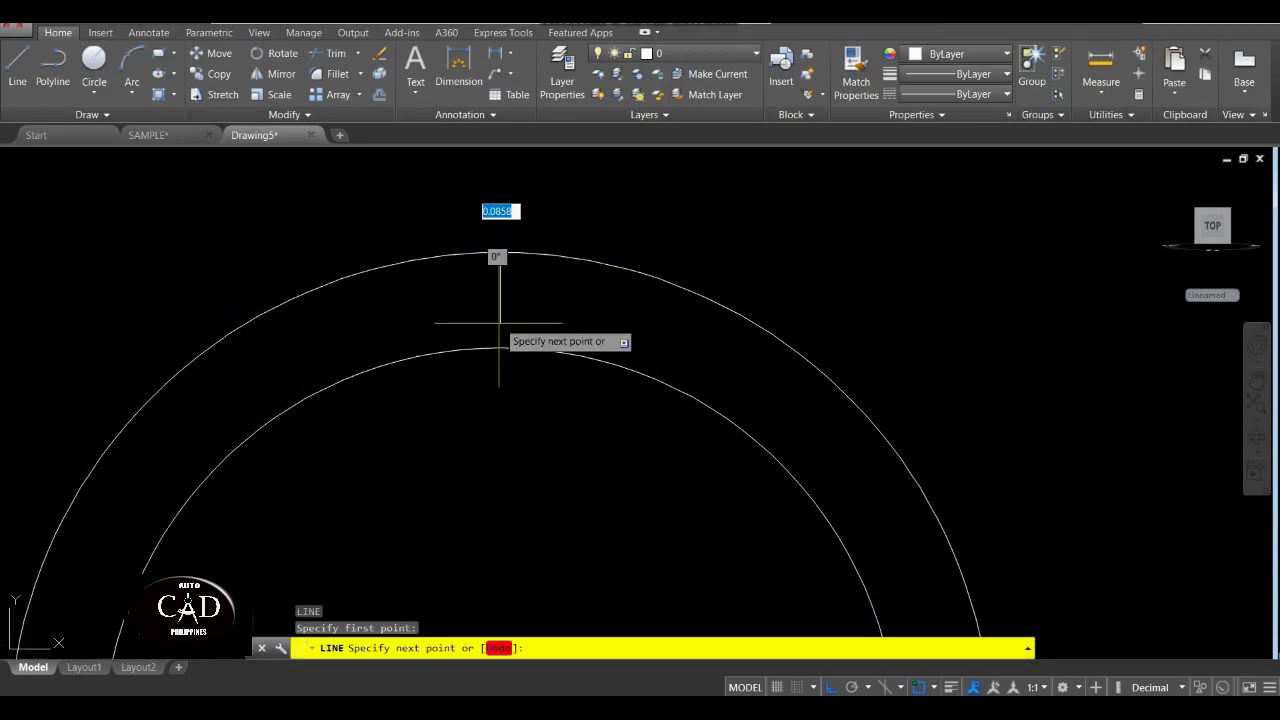
pyautogui.click(500, 348)
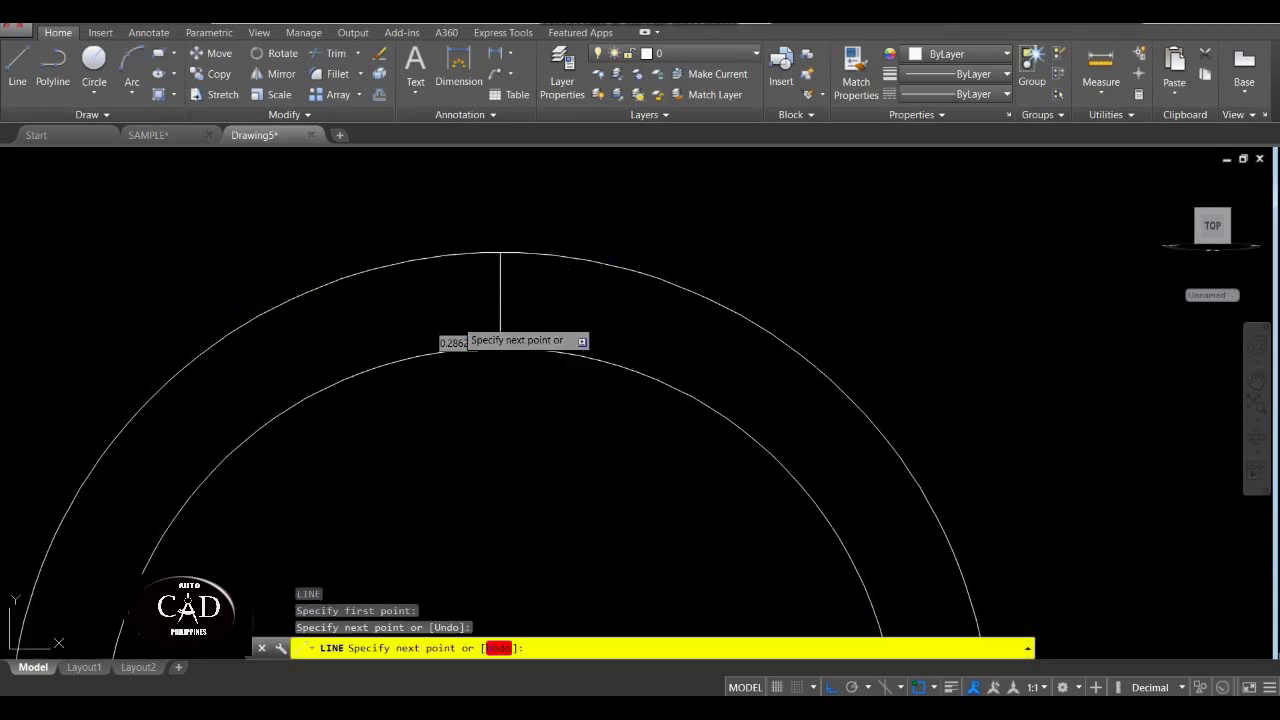
pyautogui.press('Escape')
# Draw a circle with a diameter of 2 centred on the midpoint of the short vertical line.
pyautogui.scroll(-8, 475, 380)
pyautogui.moveTo(490, 394)
pyautogui.mouseDown(button='middle')
pyautogui.moveTo(536, 272)
pyautogui.moveTo(486, 297)
pyautogui.moveTo(506, 250)
pyautogui.mouseUp(button='middle')
pyautogui.scroll(4, 475, 300)
pyautogui.scroll(2, 506, 240)
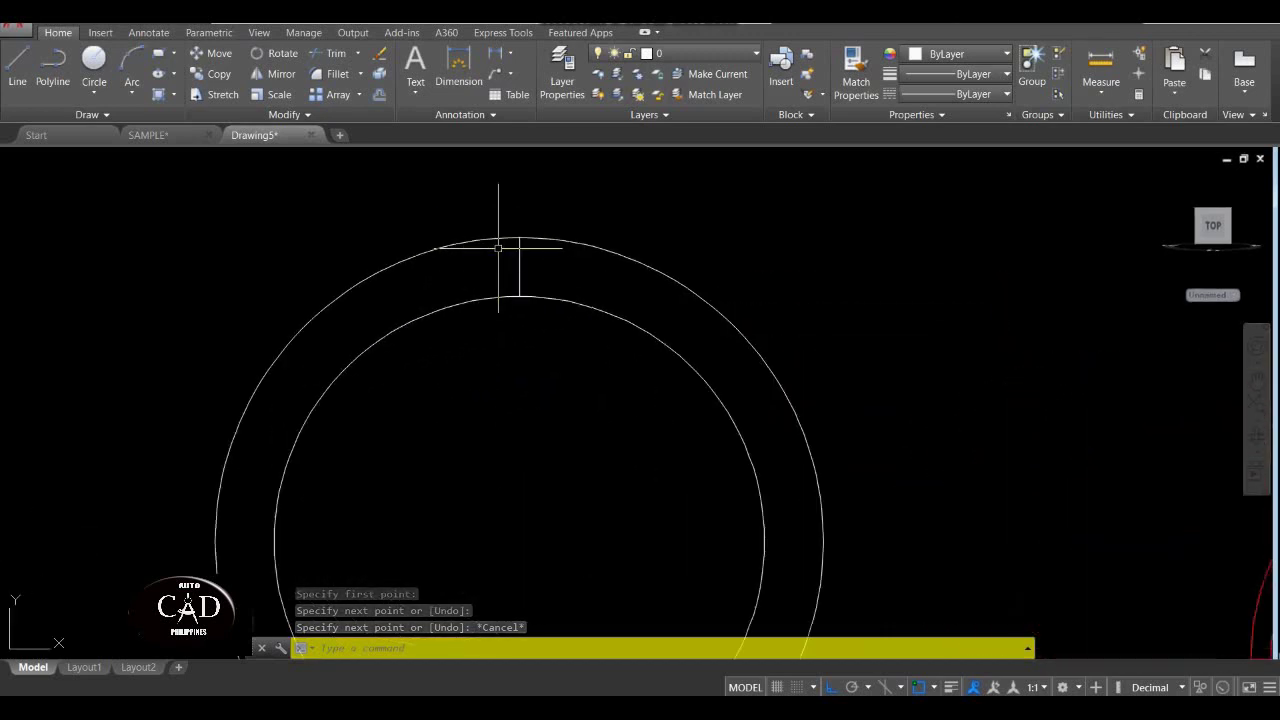
pyautogui.press('Return')
pyautogui.scroll(2, 514, 229)
pyautogui.click(521, 268)
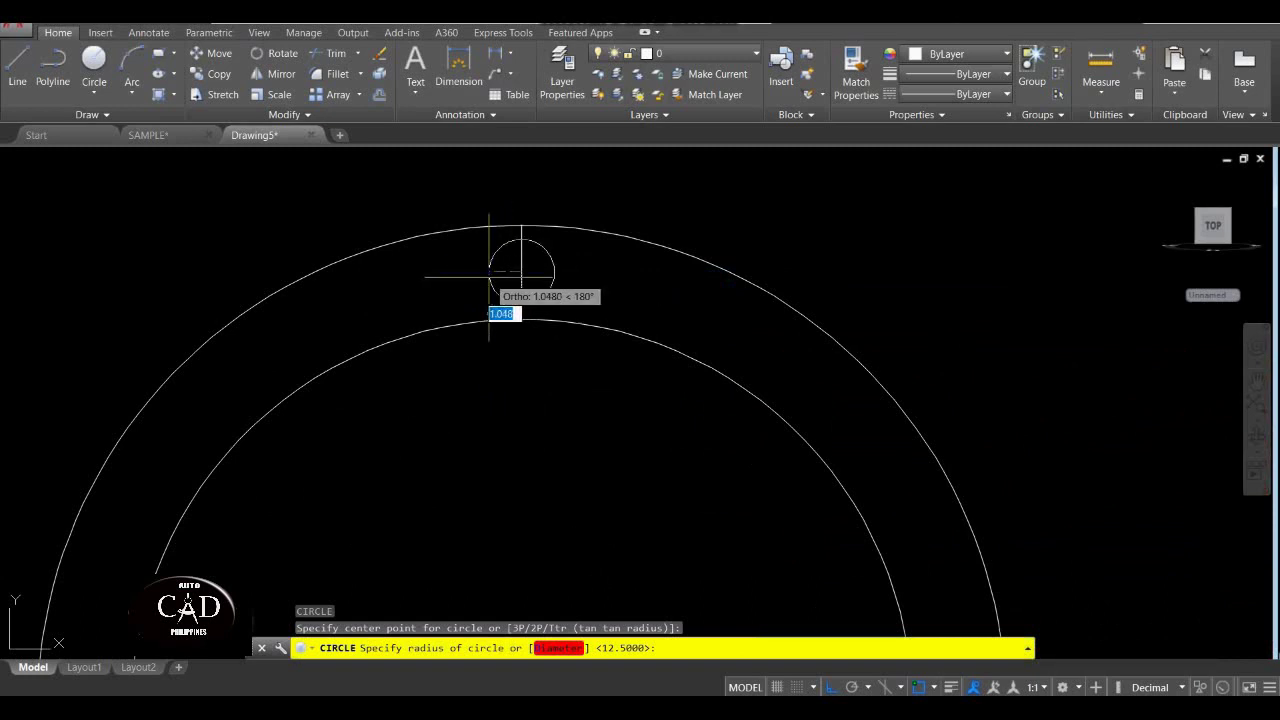
pyautogui.write('2')
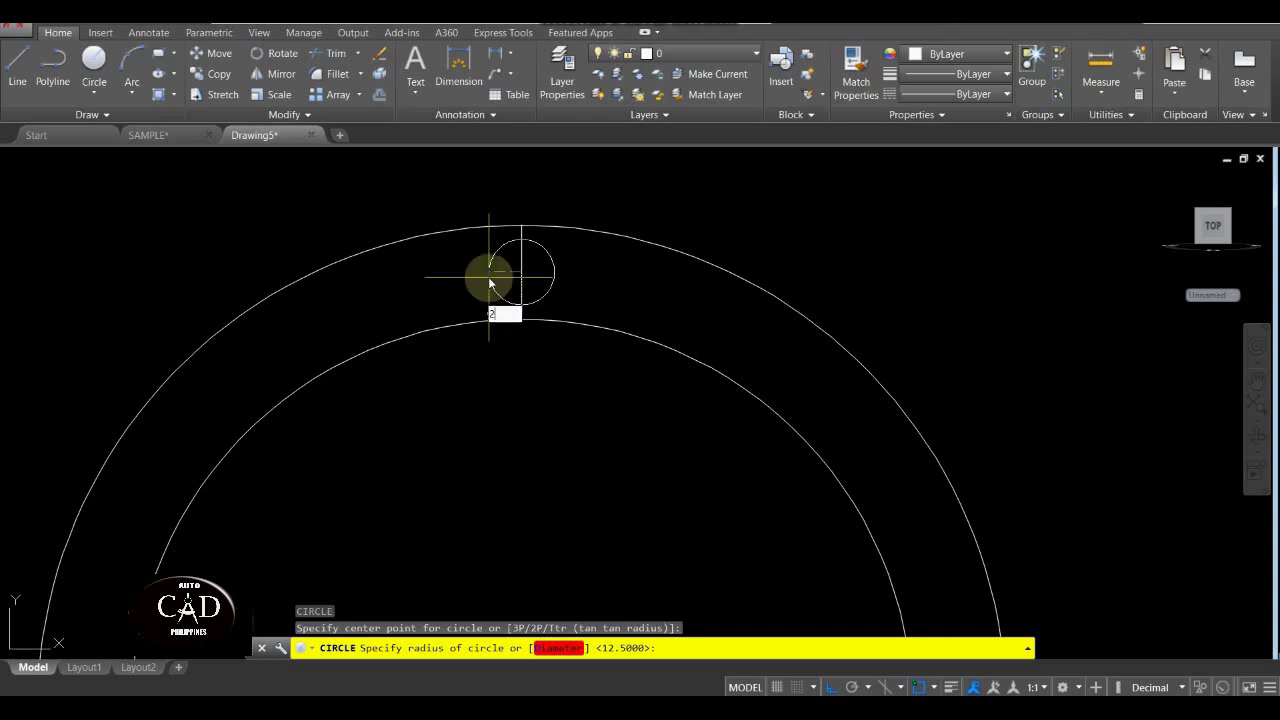
pyautogui.press('Return')
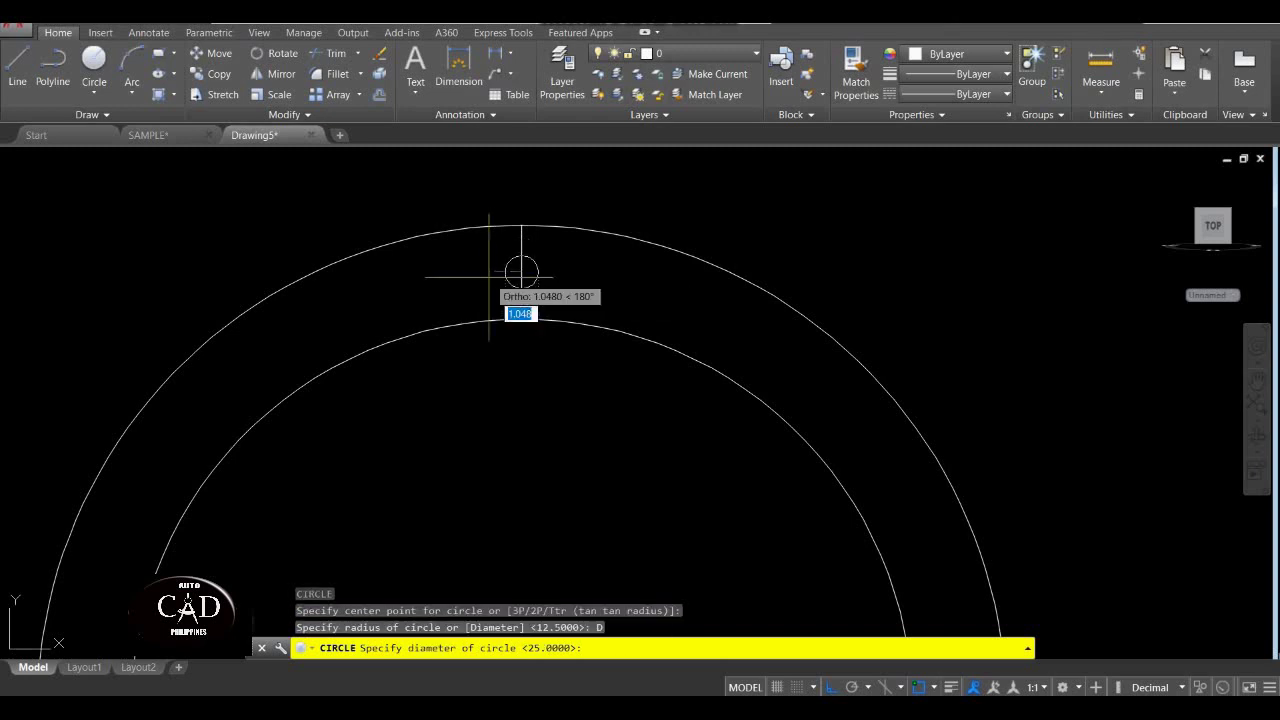
pyautogui.write('2')
pyautogui.press('Return')
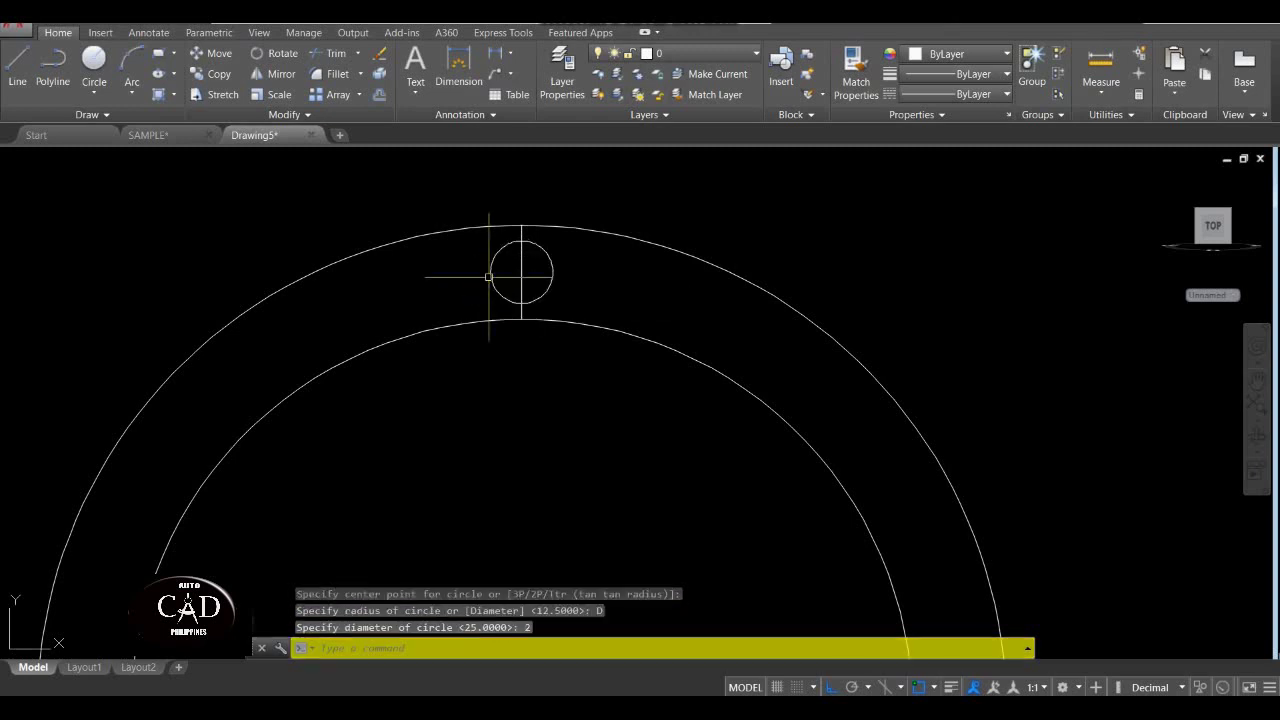
# Erase the short vertical line that passes through the small circle.
pyautogui.scroll(2, 488, 277)
pyautogui.scroll(-4, 523, 271)
pyautogui.scroll(5, 586, 290)
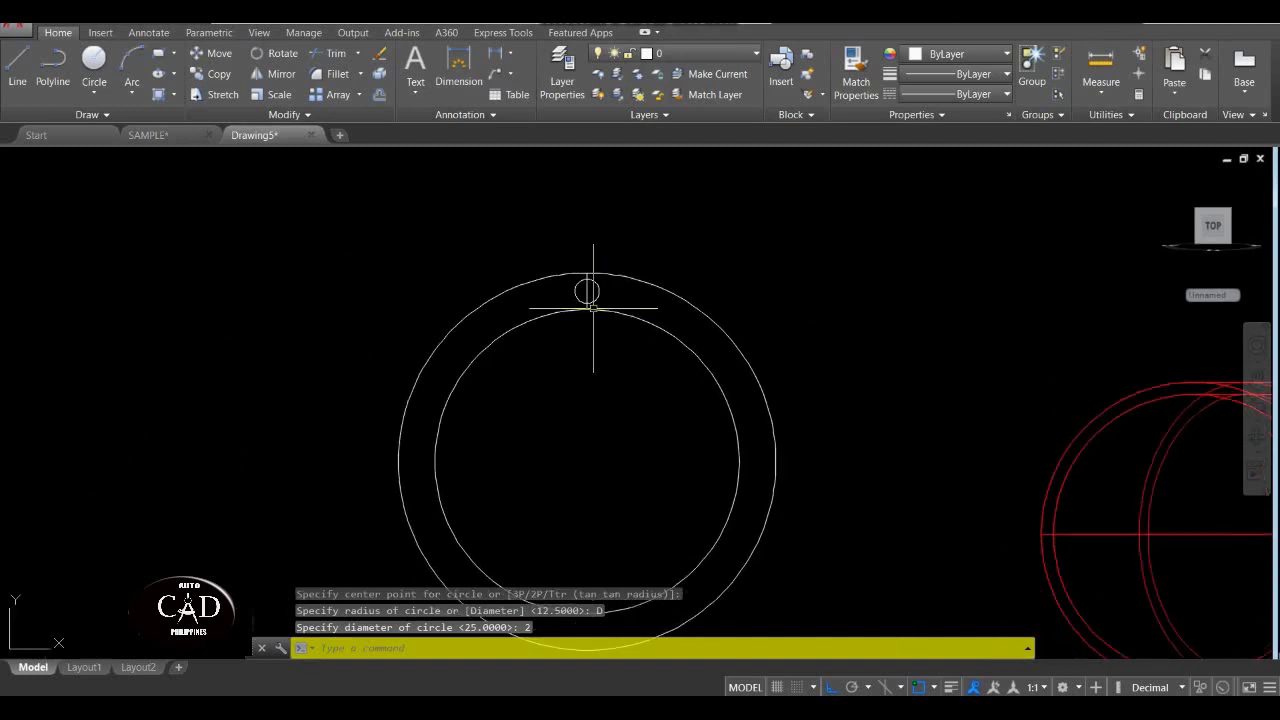
pyautogui.moveTo(590, 304); pyautogui.dragTo(500, 240, button='middle')
pyautogui.scroll(2, 529, 366)
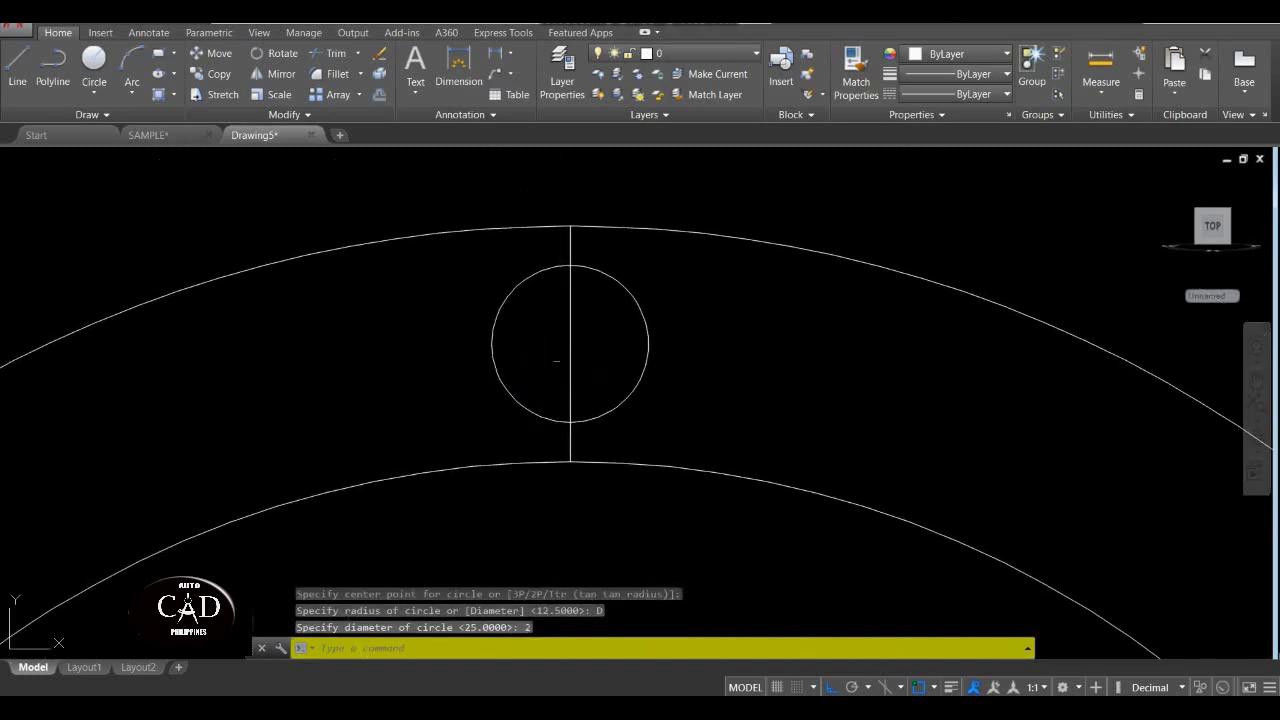
pyautogui.write('e')
pyautogui.press('Return')
pyautogui.click(580, 321)
pyautogui.click(518, 356)
pyautogui.press('Return')
# Create a polar array of the small bolt-hole circle around the centre of the large white circles.
pyautogui.scroll(-6, 531, 365)
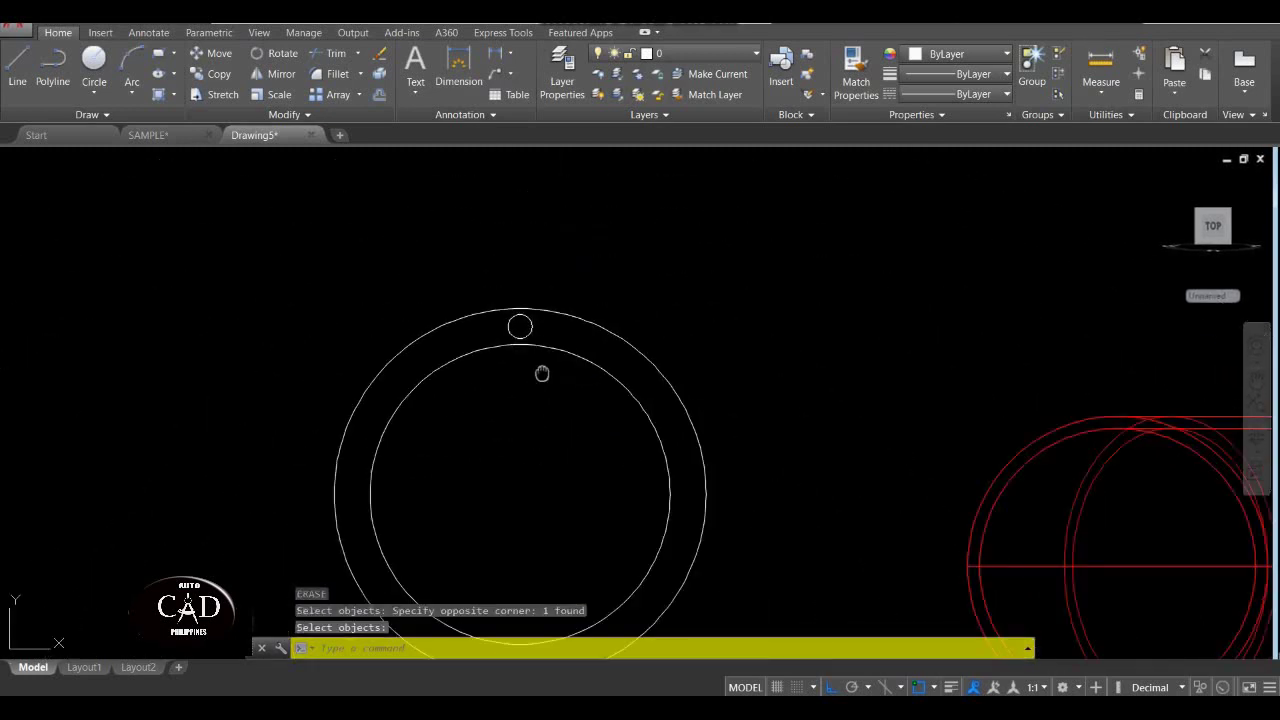
pyautogui.moveTo(531, 371); pyautogui.dragTo(574, 281, button='middle')
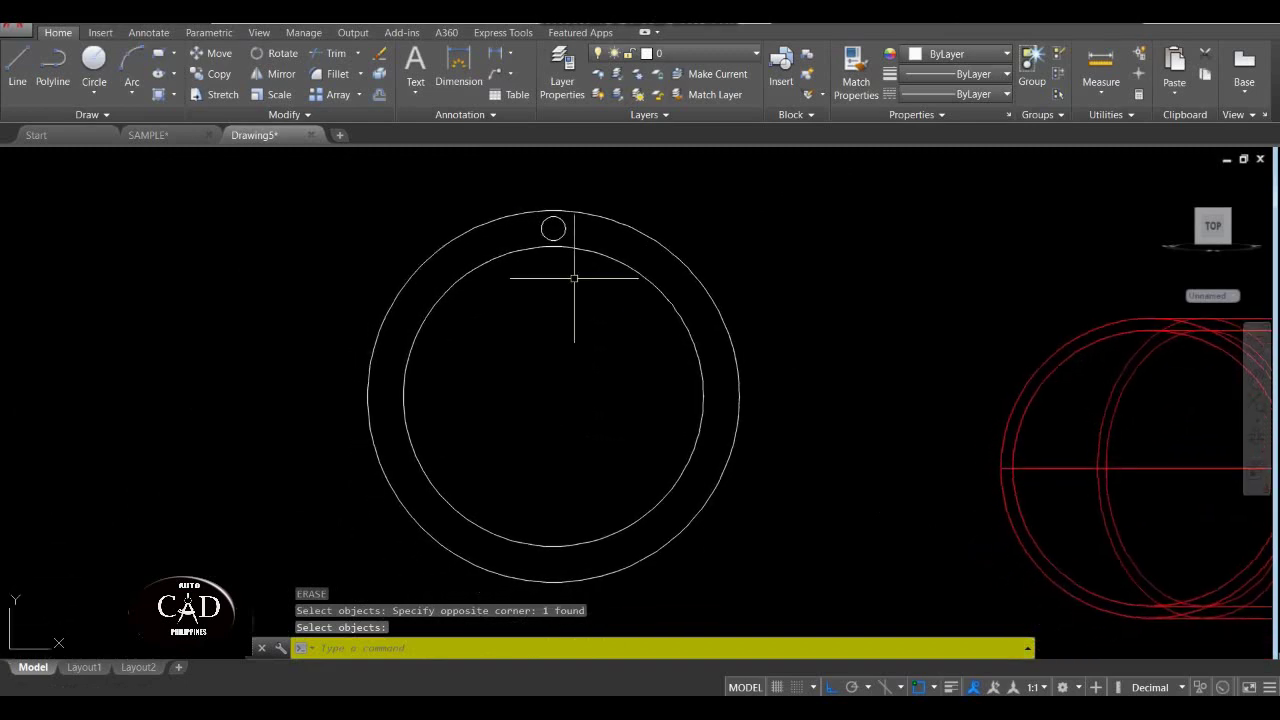
pyautogui.click(487, 175)
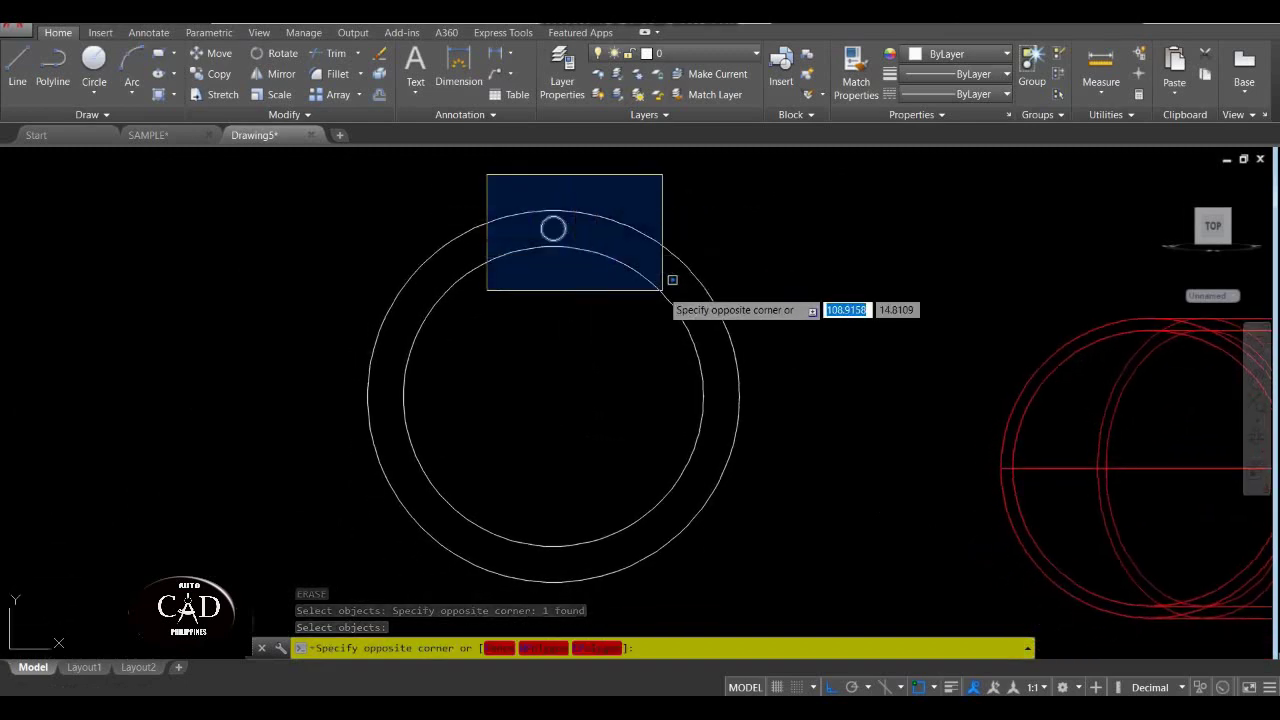
pyautogui.press('Escape')
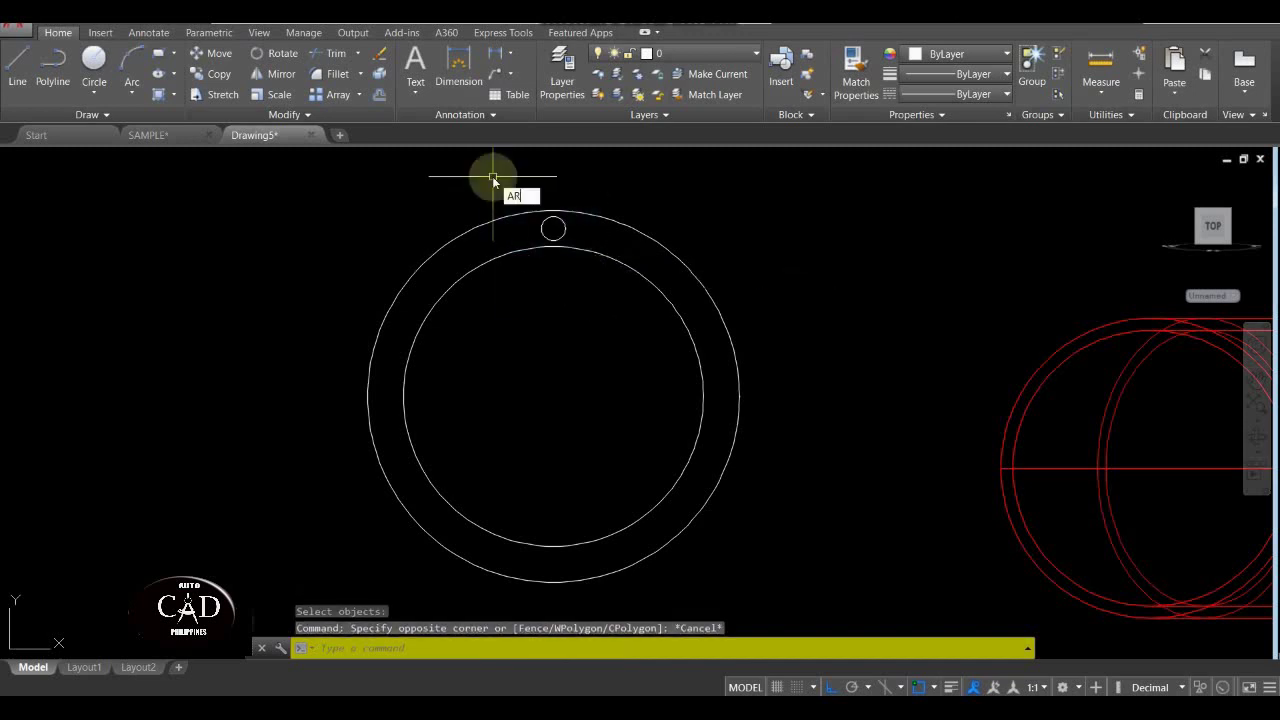
pyautogui.press('Return')
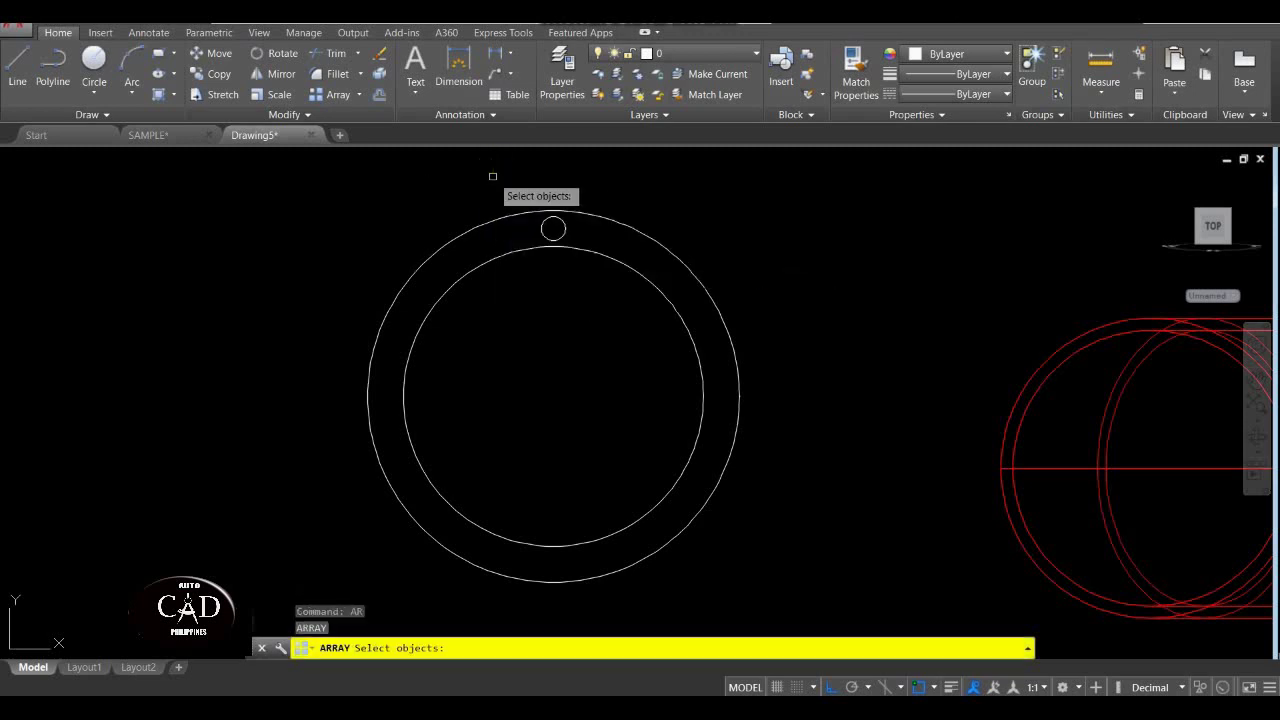
pyautogui.click(492, 176)
pyautogui.click(633, 281)
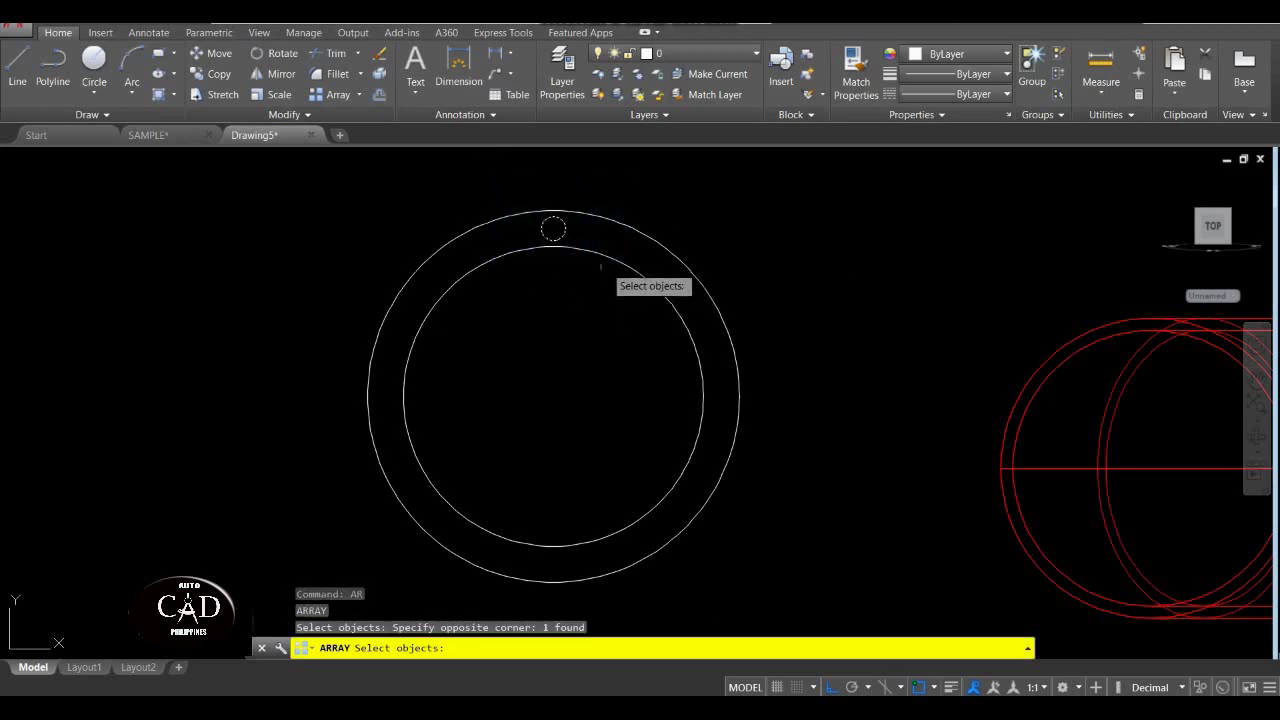
pyautogui.press('Return')
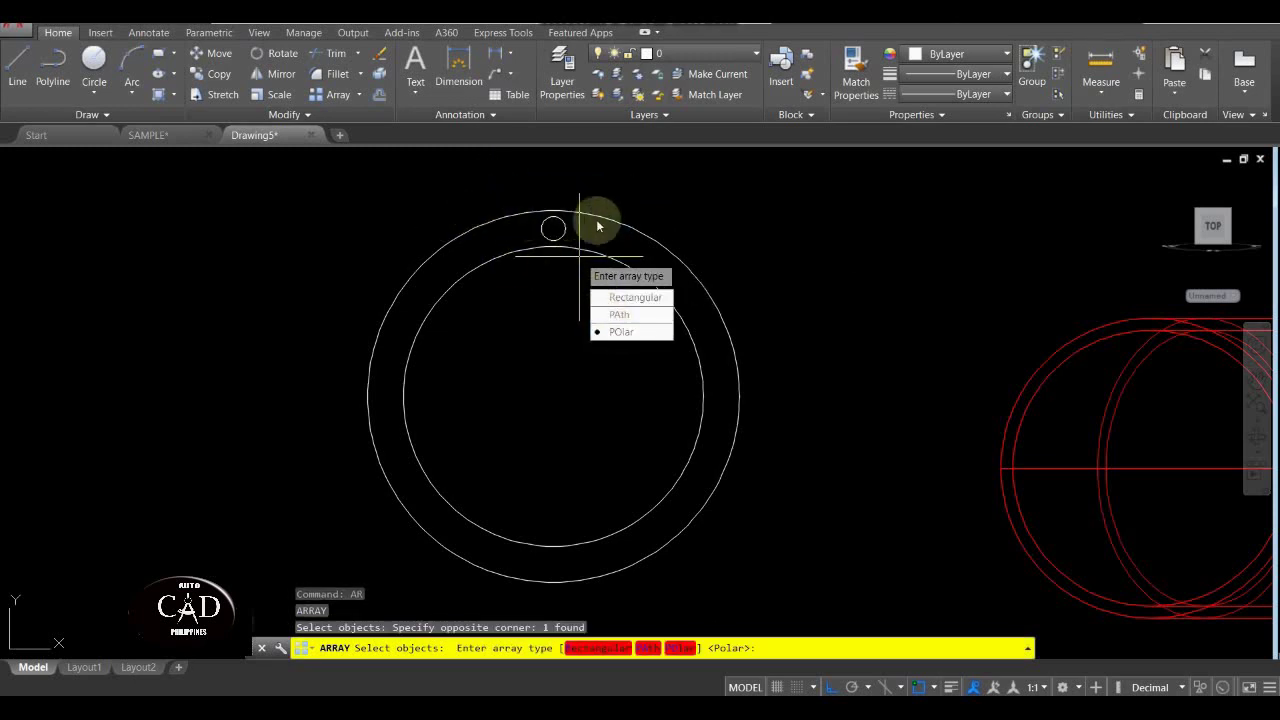
pyautogui.click(621, 331)
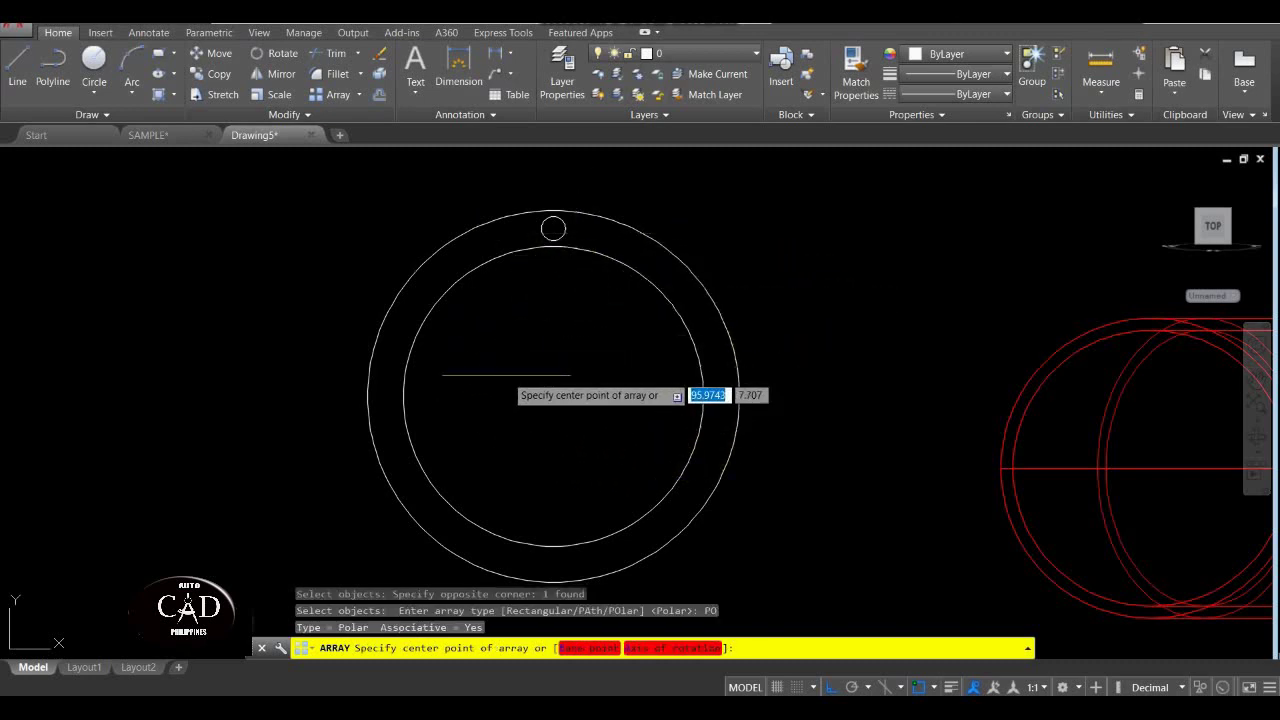
pyautogui.keyDown('shift'); pyautogui.rightClick(527, 354); pyautogui.keyUp('shift')
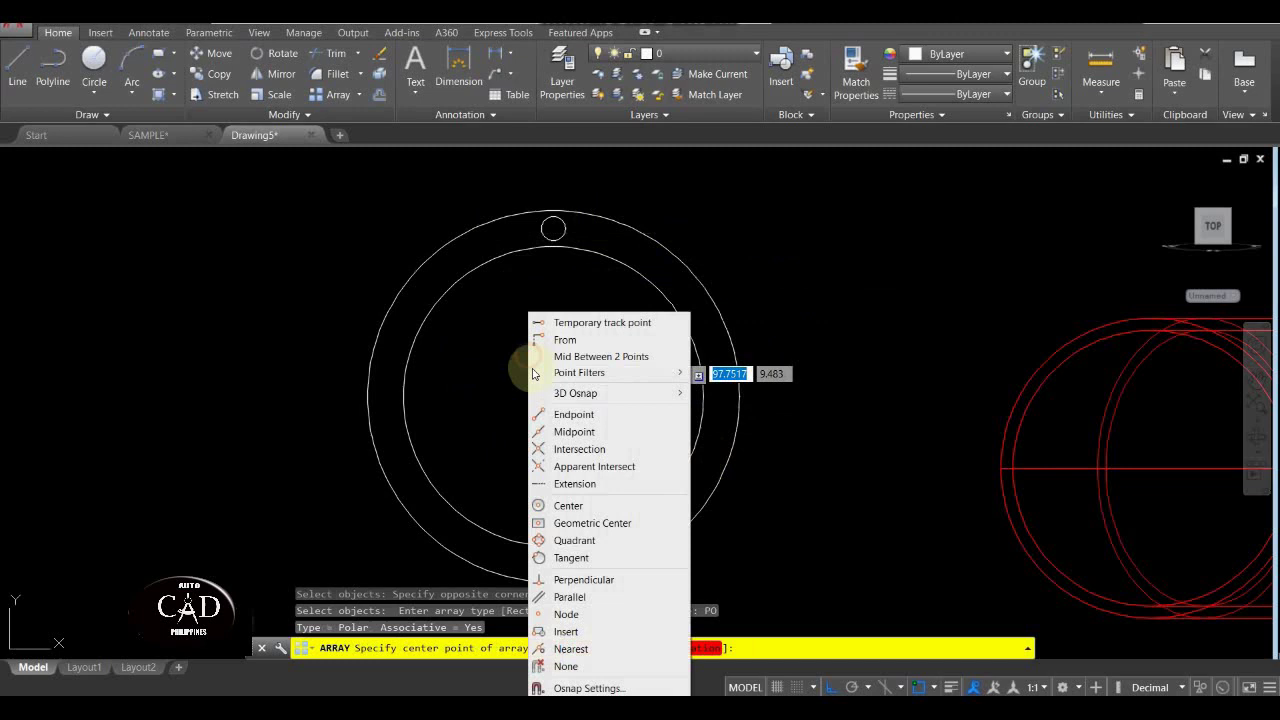
pyautogui.click(568, 506)
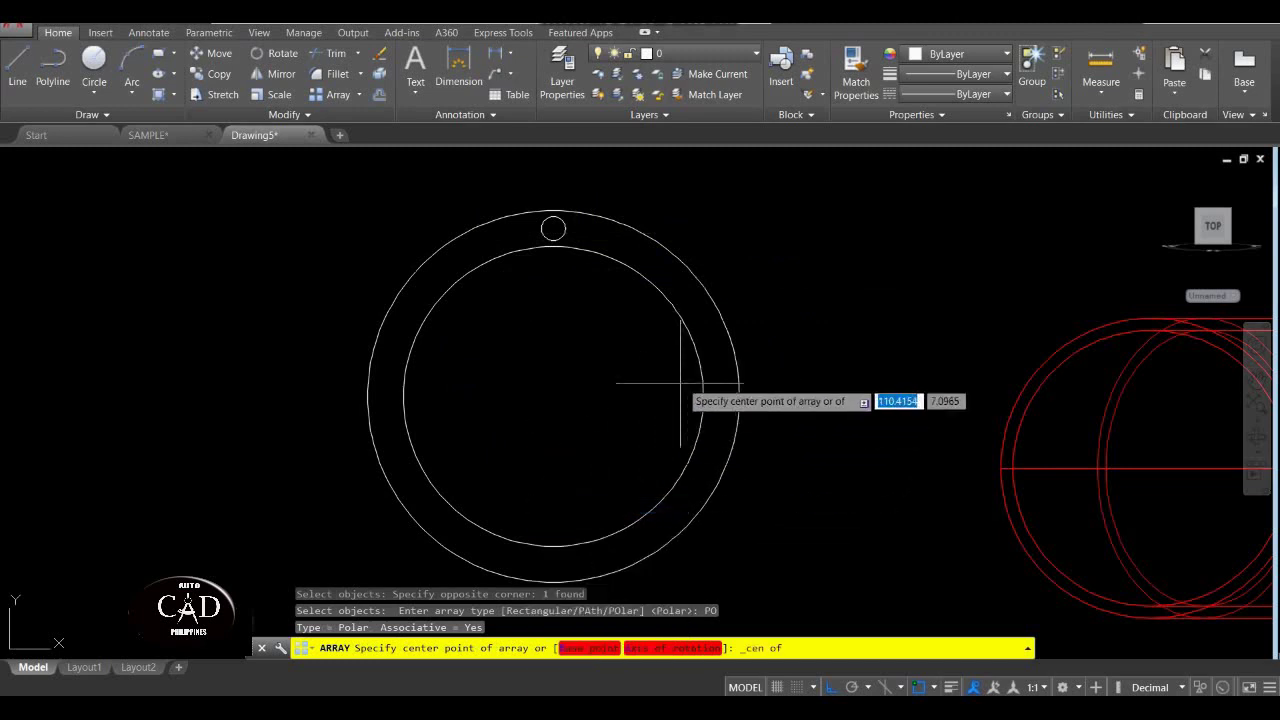
pyautogui.click(553, 397)
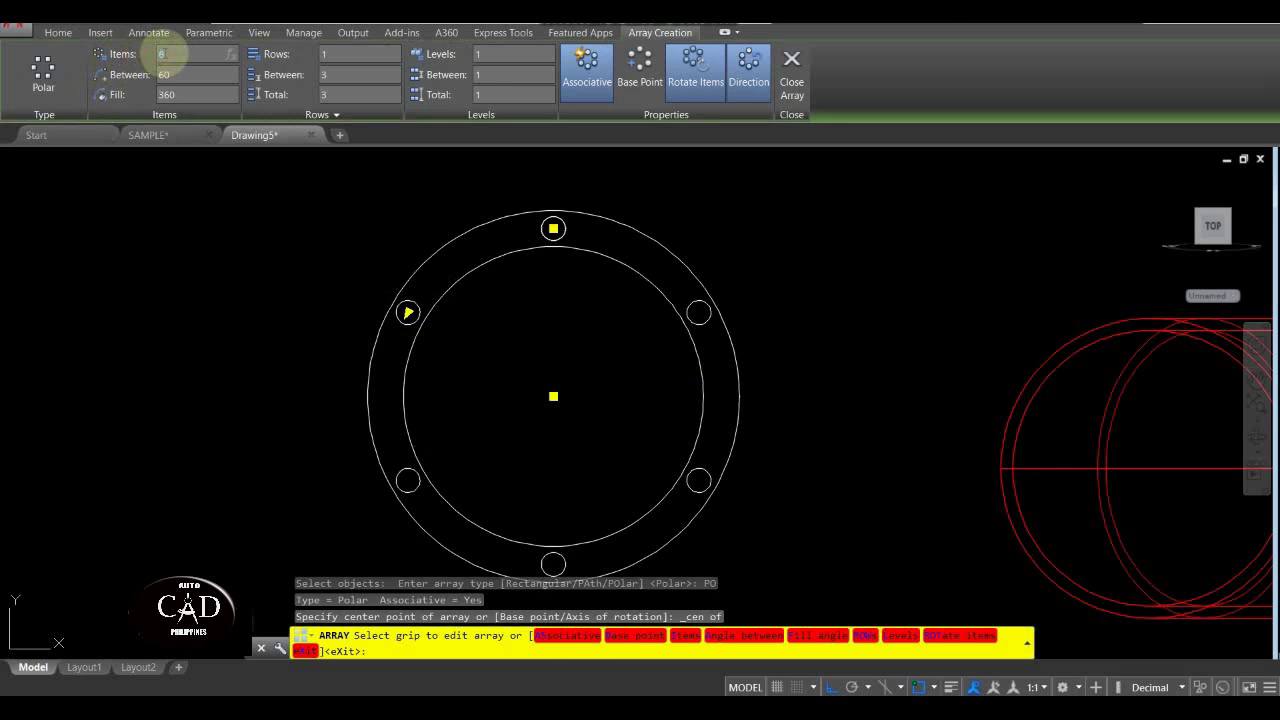
# Set the polar array to 8 items and finish it.
pyautogui.write('8')
pyautogui.press('Return')
pyautogui.press('Return')
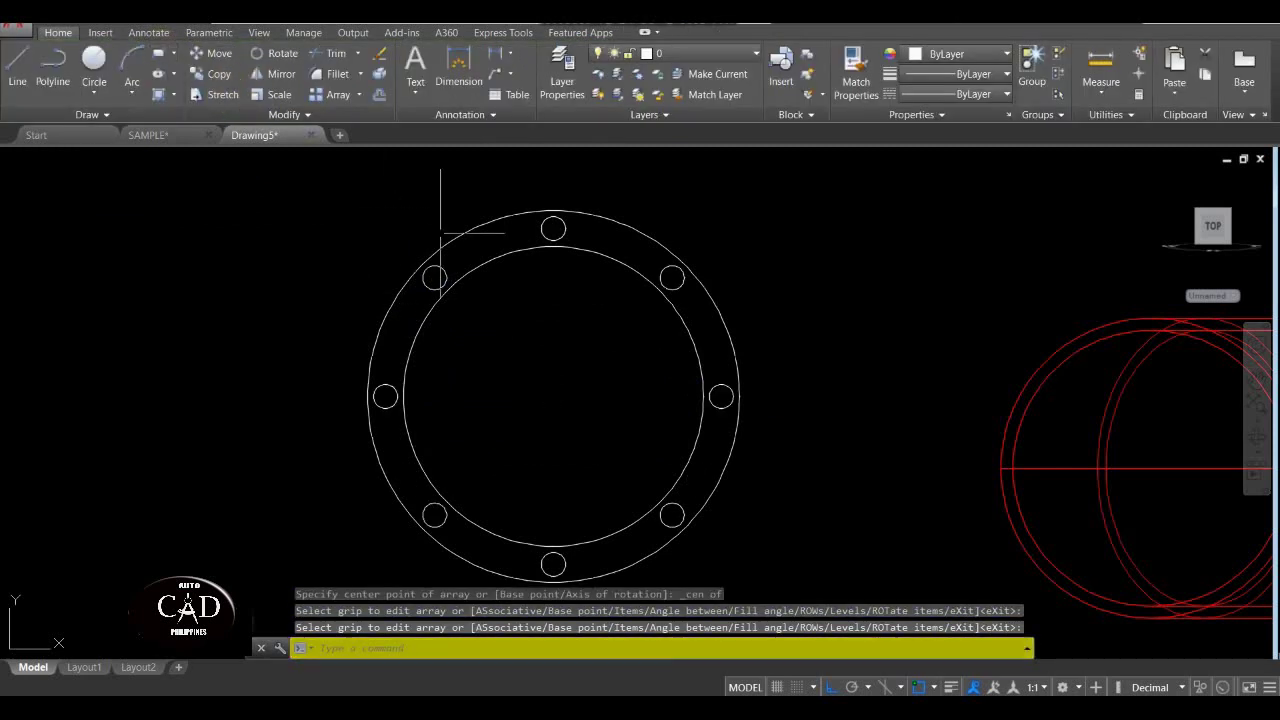
# Explode the polar array of bolt holes into separate circles.
pyautogui.scroll(-3, 480, 278)
pyautogui.scroll(5, 479, 277)
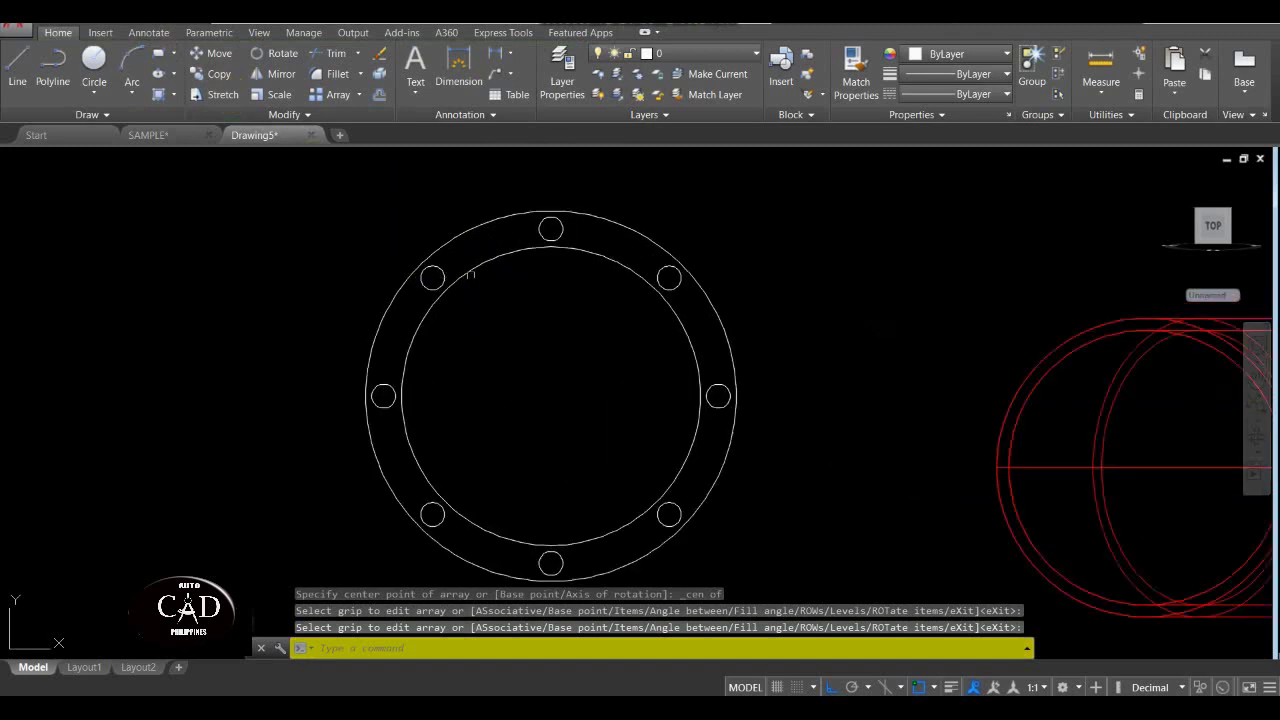
pyautogui.write('x')
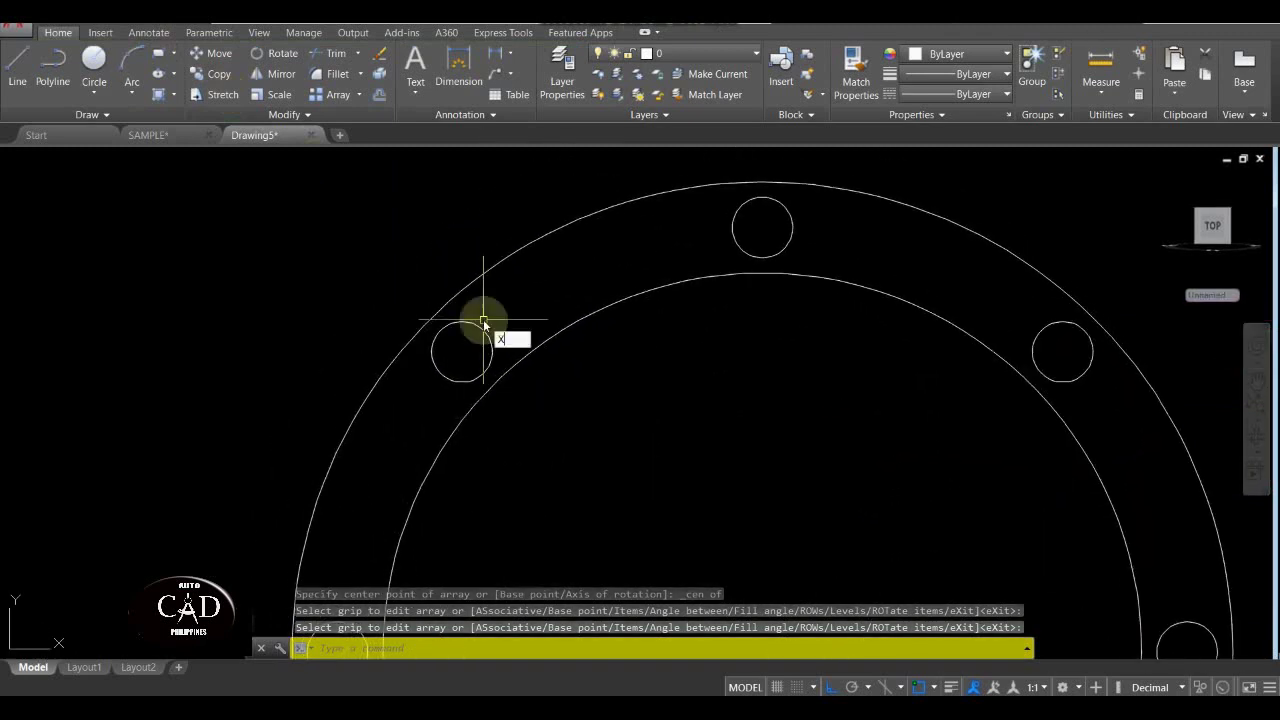
pyautogui.press('Return')
pyautogui.click(488, 337)
pyautogui.click(475, 347)
pyautogui.press('Return')
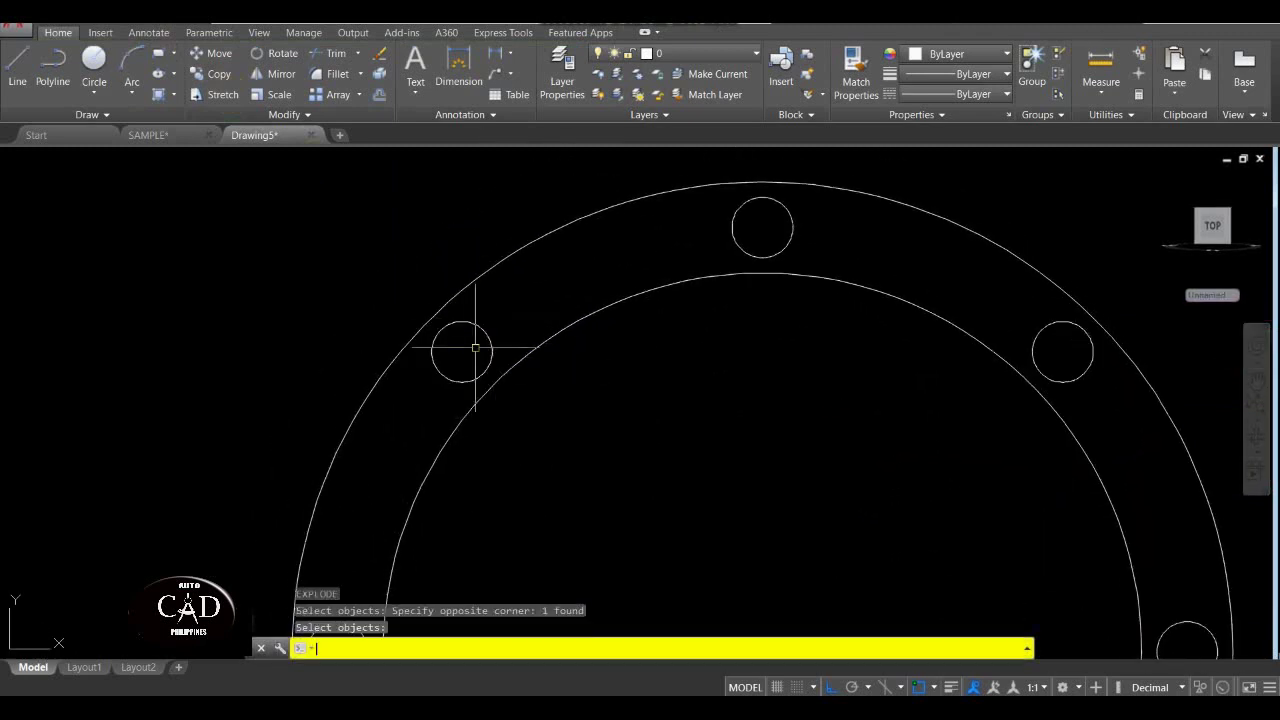
pyautogui.scroll(-5, 470, 320)
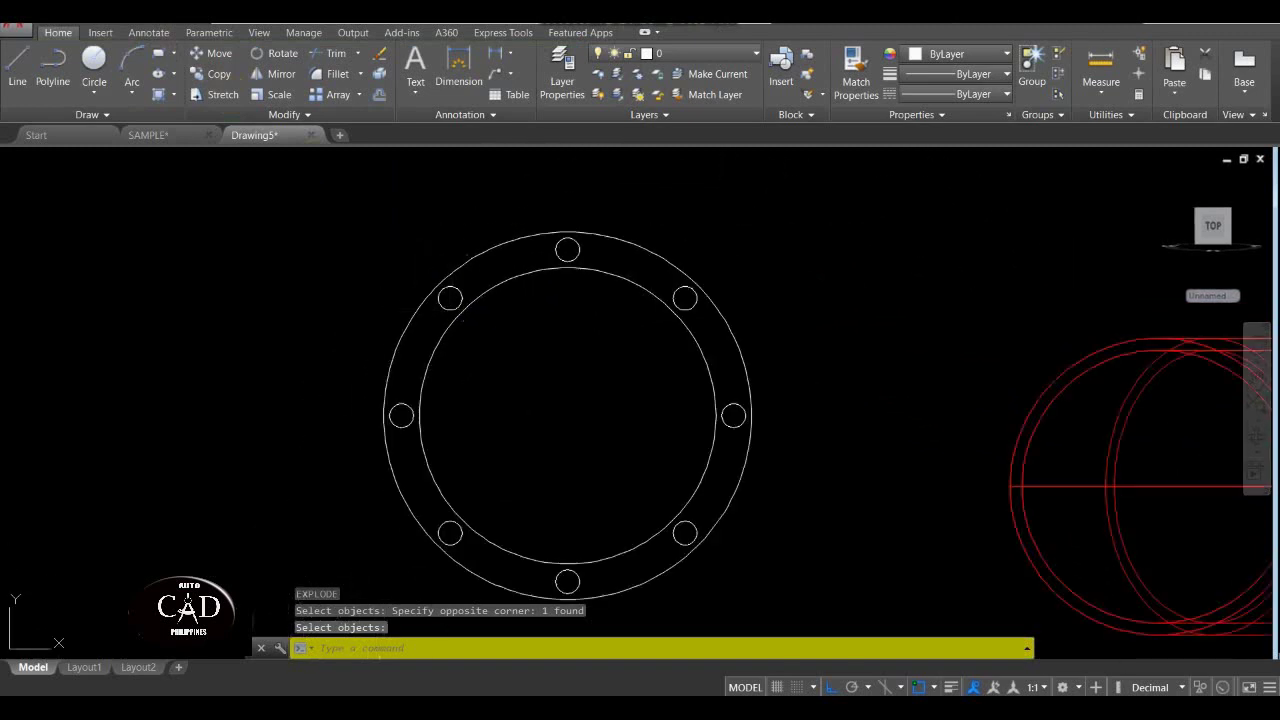
pyautogui.click(313, 216)
pyautogui.press('Escape')
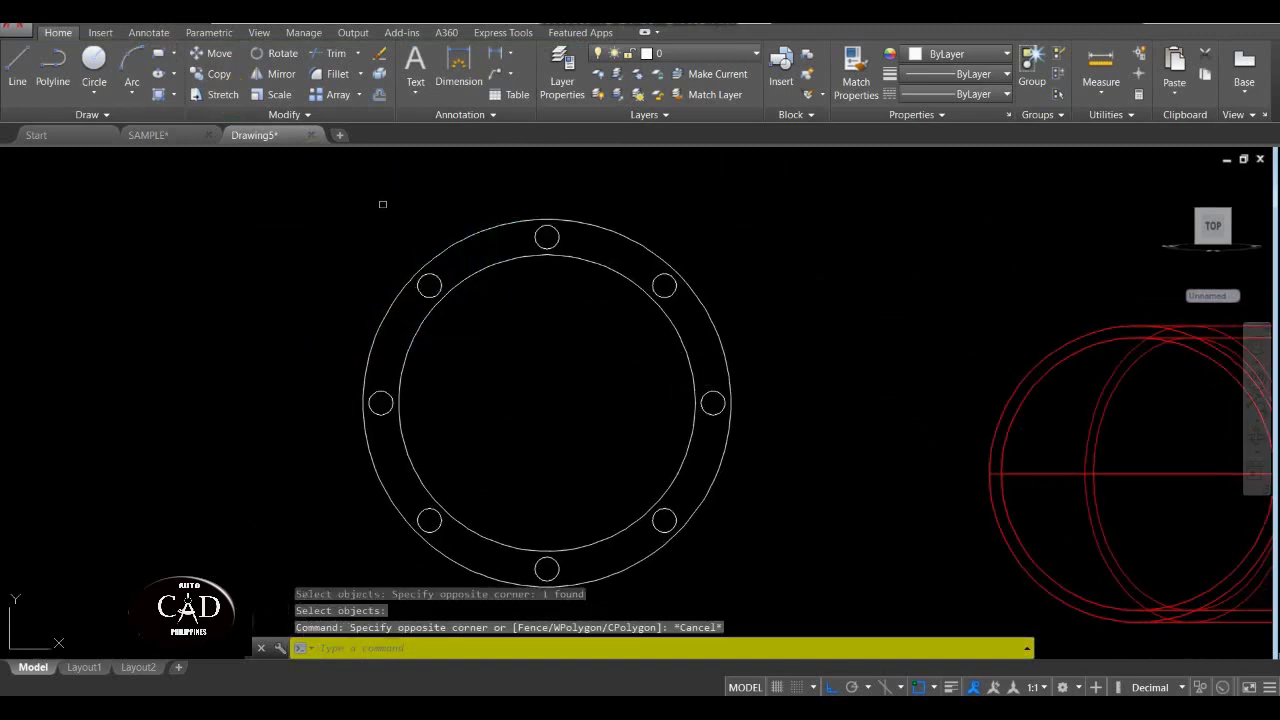
pyautogui.press('Escape')
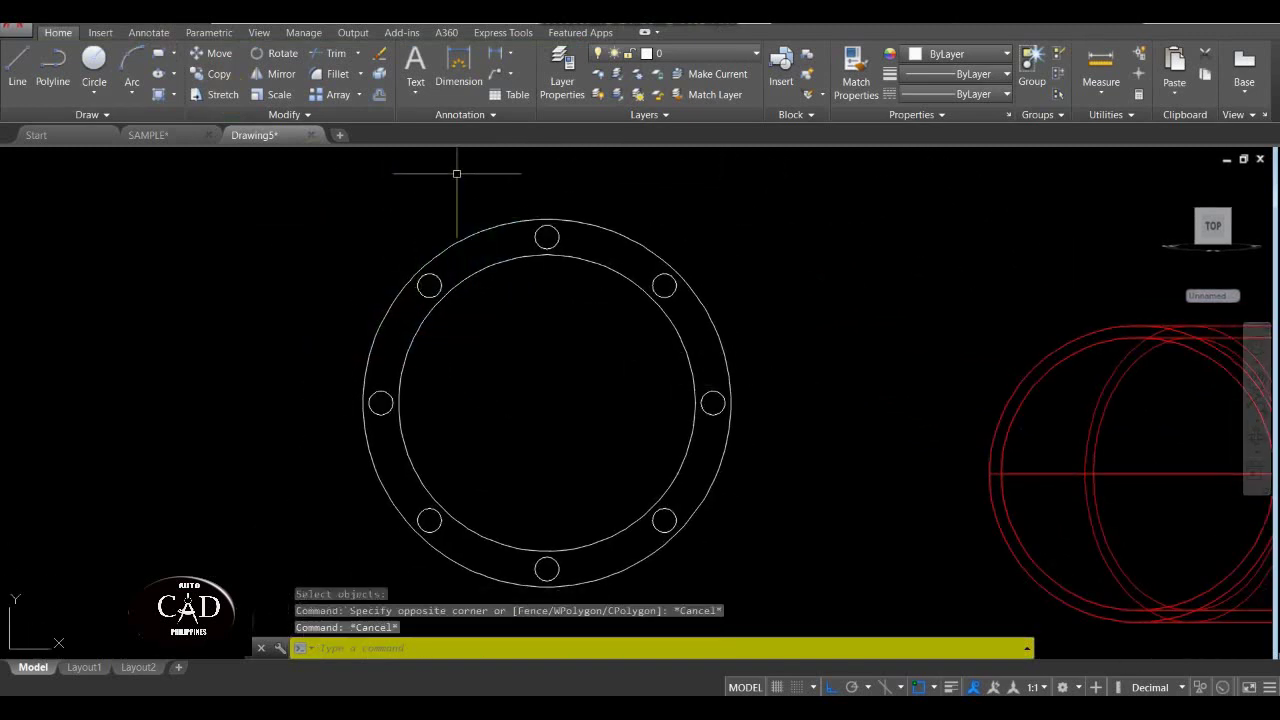
pyautogui.press('Escape')
pyautogui.moveTo(506, 289); pyautogui.dragTo(551, 286, button='middle')
pyautogui.moveTo(500, 371)
pyautogui.mouseDown(button='middle')
pyautogui.moveTo(436, 344)
pyautogui.moveTo(434, 363)
pyautogui.mouseUp(button='middle')
pyautogui.click(407, 287)
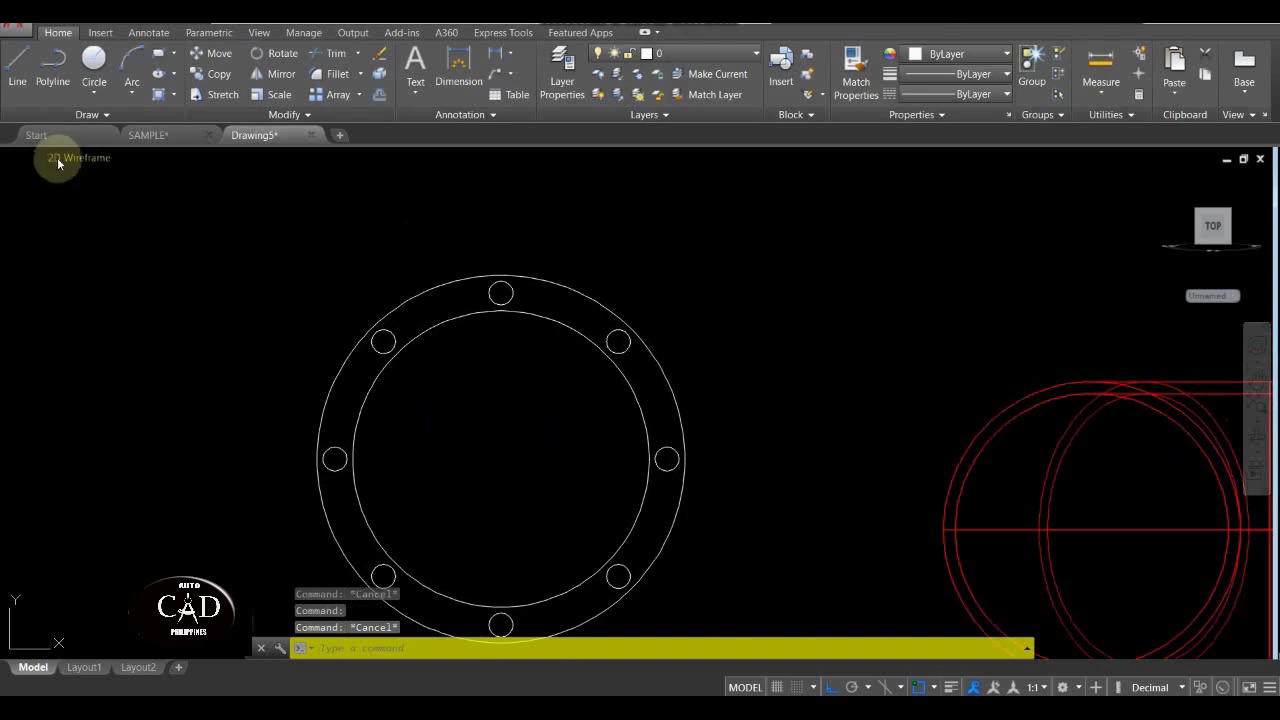
# Switch the model to the SW Isometric view and bring the flange profile into focus.
pyautogui.click(60, 158)
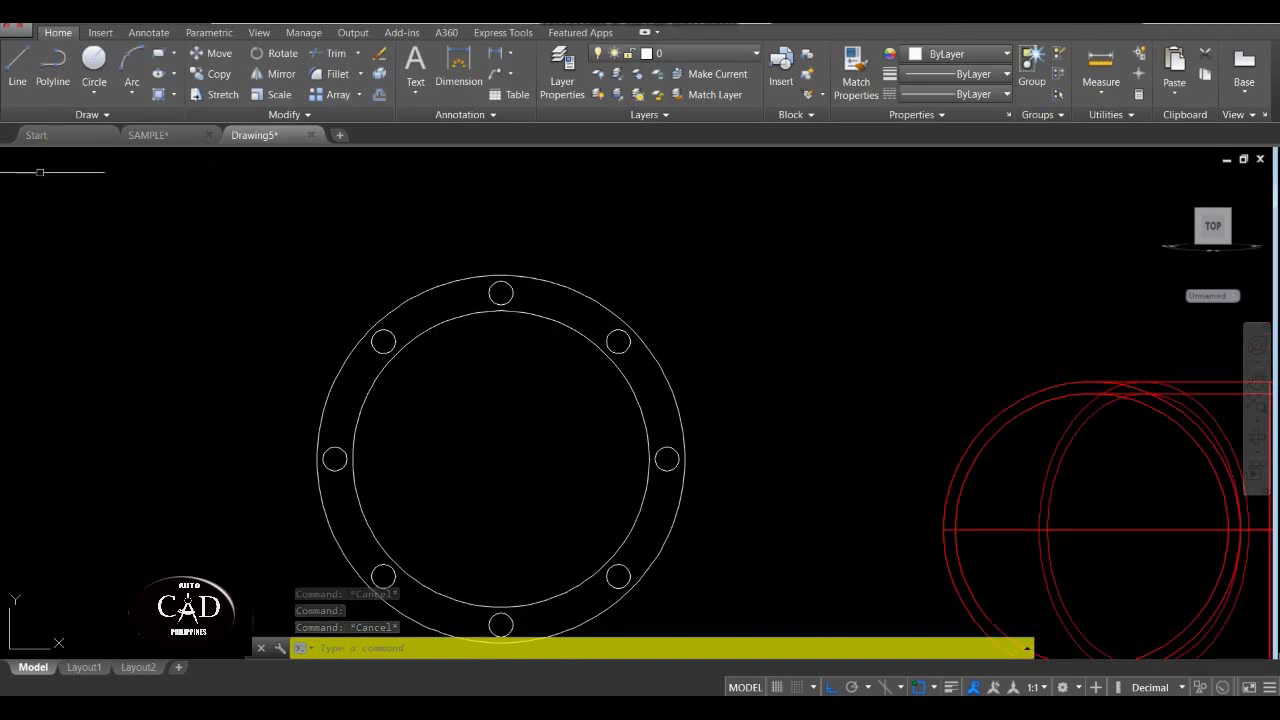
pyautogui.click(32, 163)
pyautogui.click(50, 289)
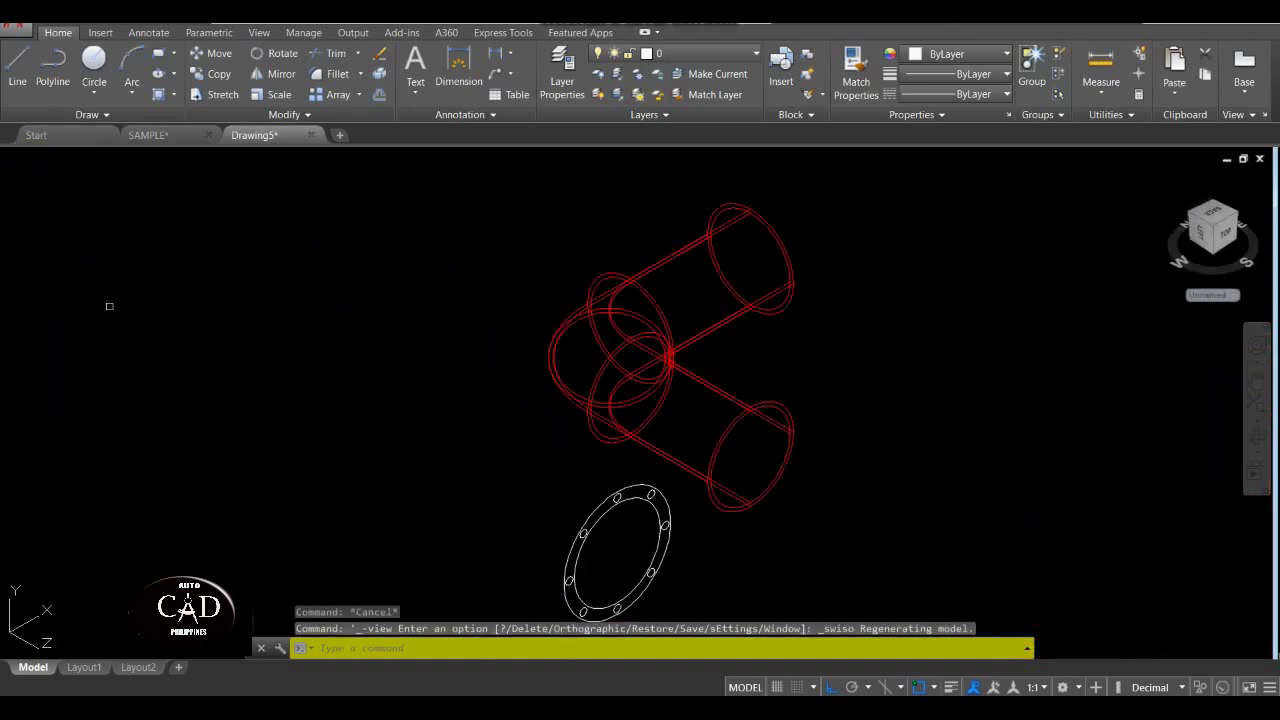
pyautogui.moveTo(679, 443); pyautogui.dragTo(693, 267, button='middle')
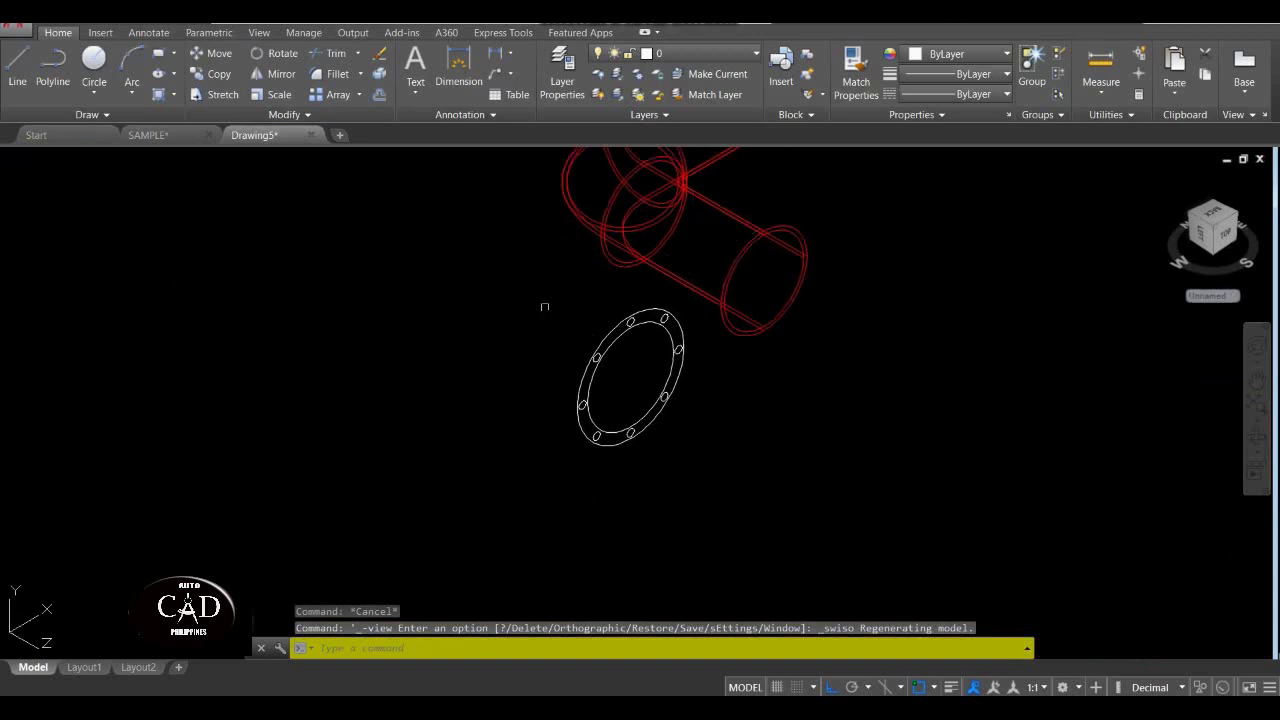
pyautogui.scroll(2, 545, 306)
pyautogui.moveTo(557, 286); pyautogui.dragTo(493, 287, button='middle')
# Extrude both large white circles and all the bolt-hole circles to a height of 2.
pyautogui.click(388, 238)
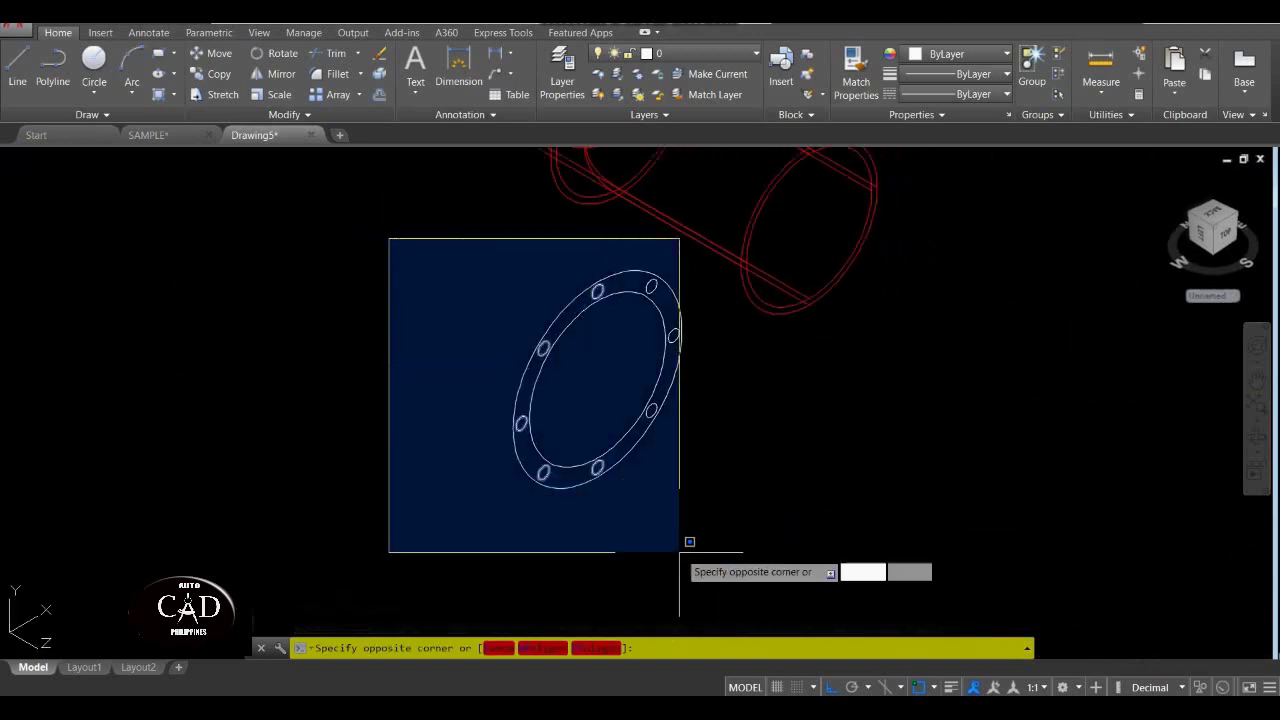
pyautogui.press('Escape')
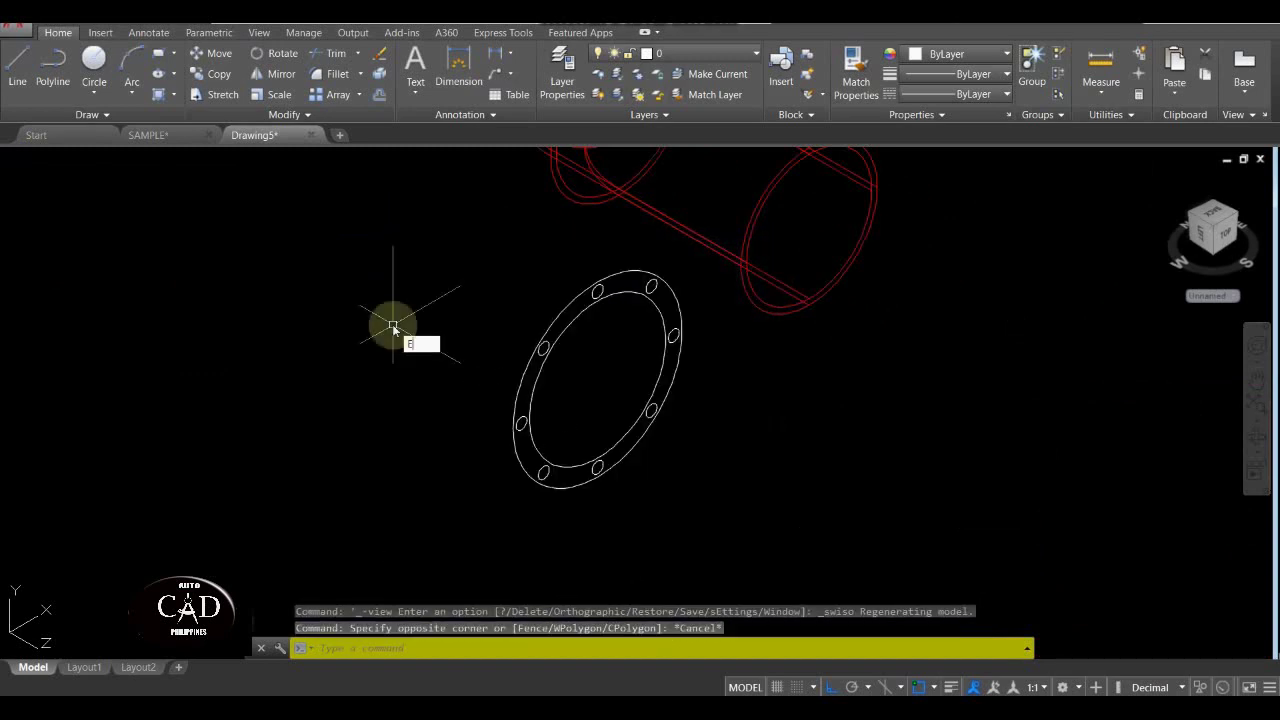
pyautogui.write('EXT')
pyautogui.press('Return')
pyautogui.click(271, 218)
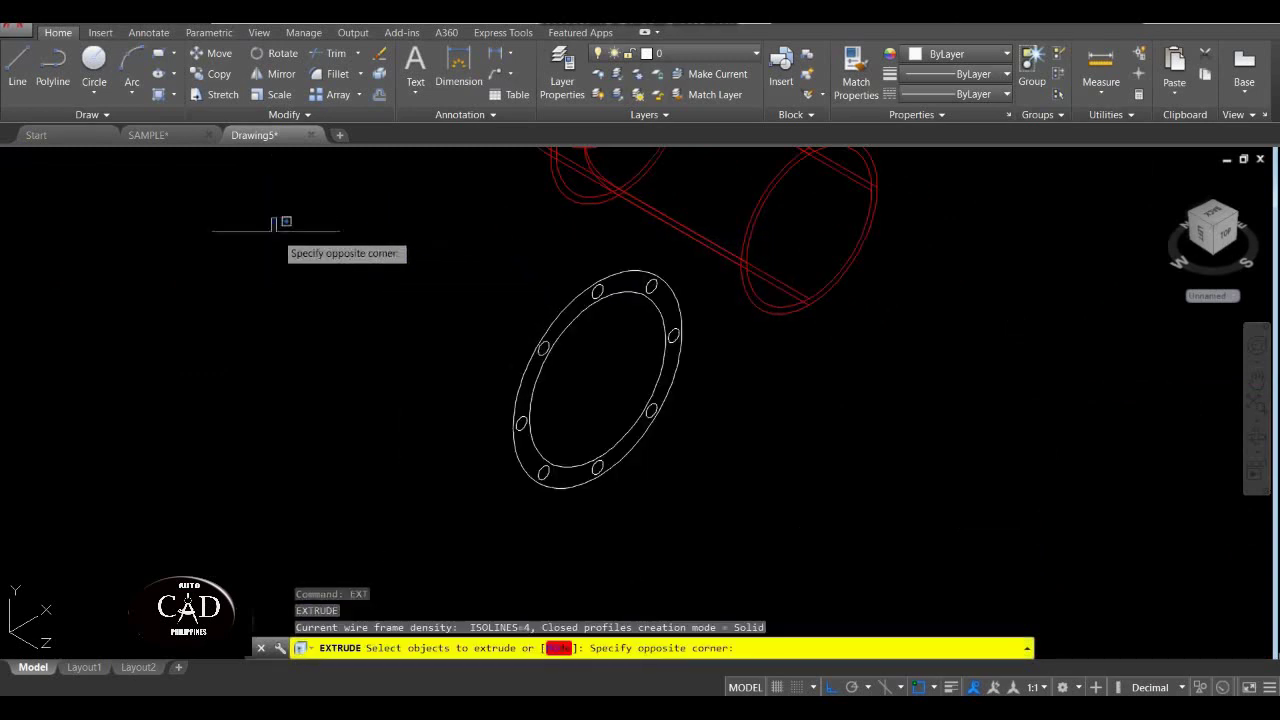
pyautogui.click(745, 530)
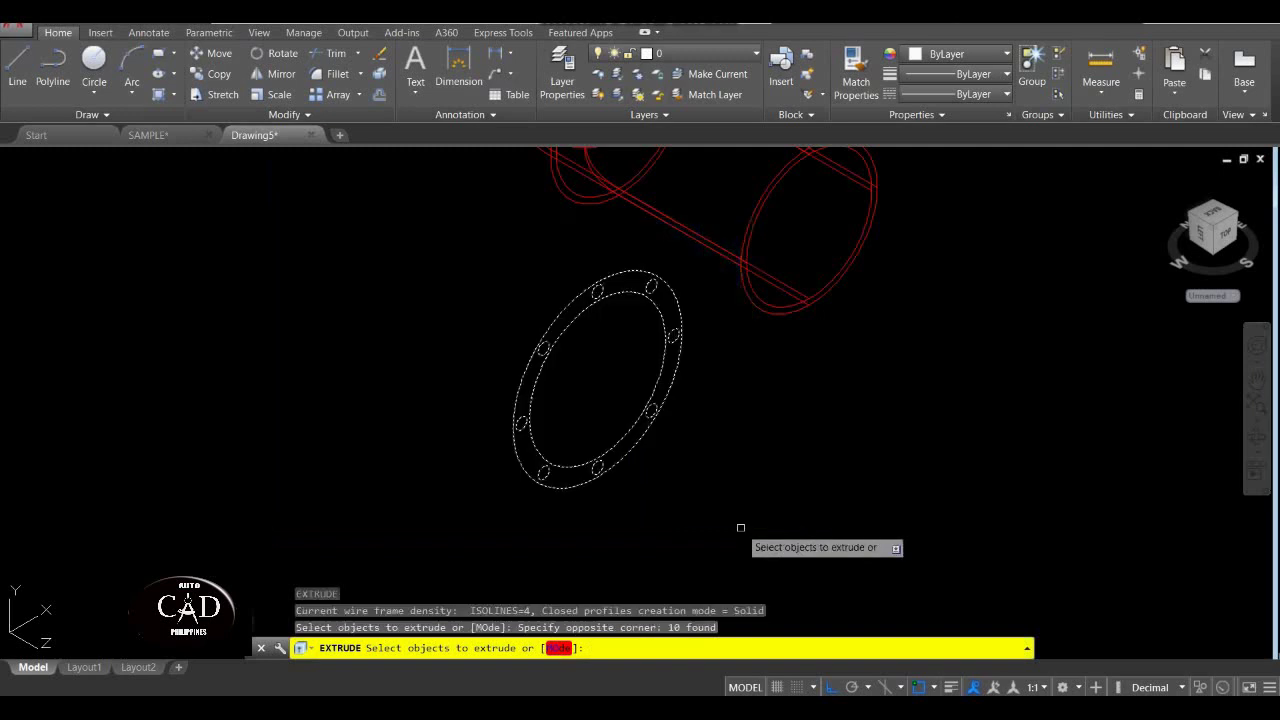
pyautogui.press('Return')
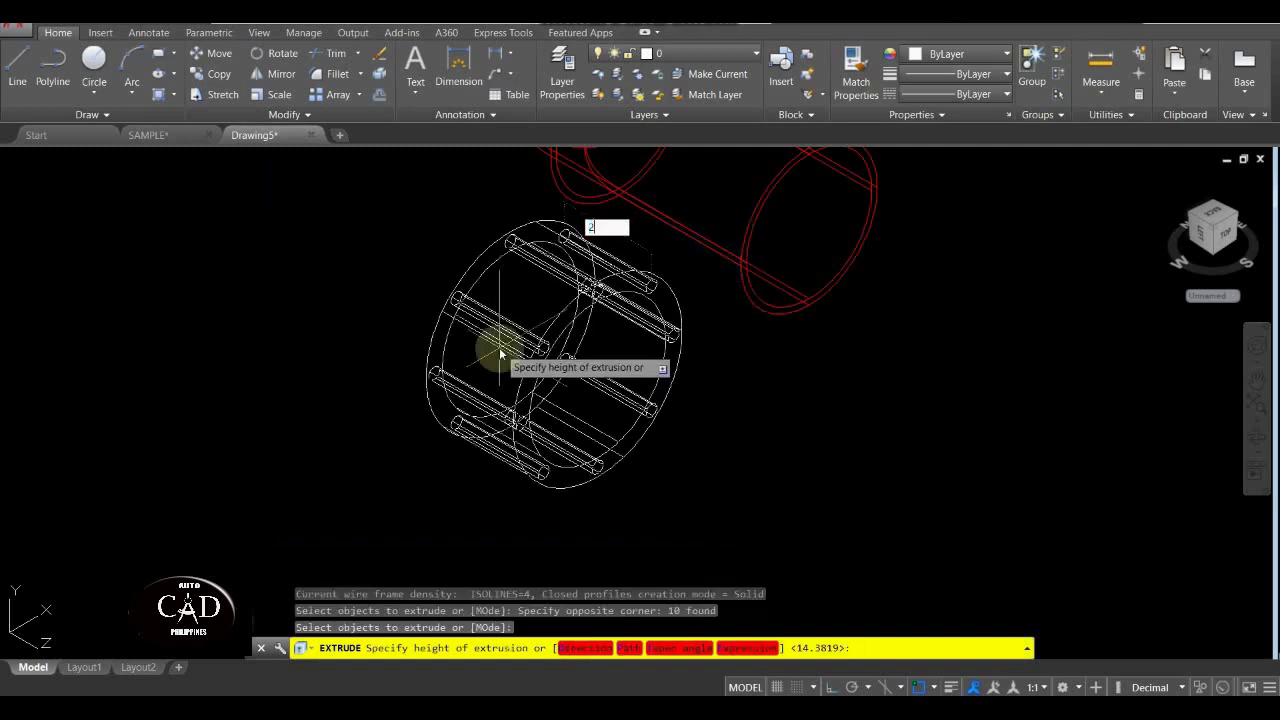
pyautogui.press('Return')
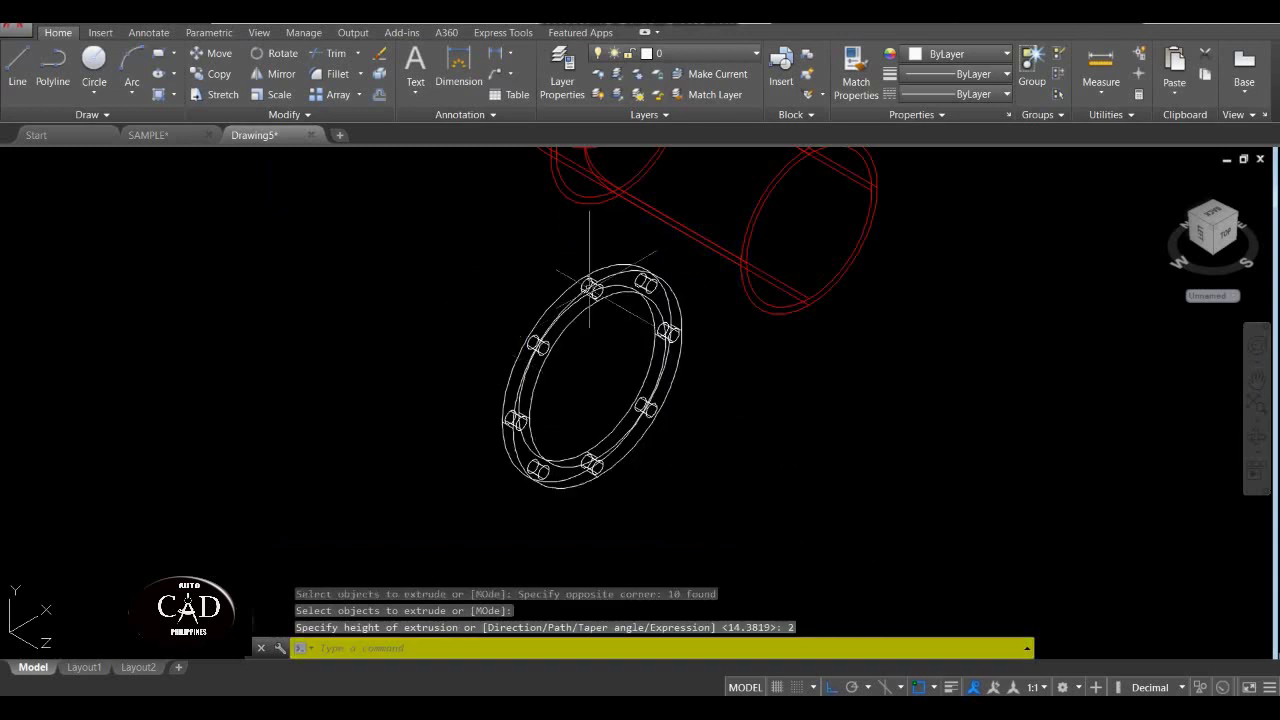
# Inspect the extruded flange in the Realistic visual style and return to 2D Wireframe.
pyautogui.scroll(4, 589, 270)
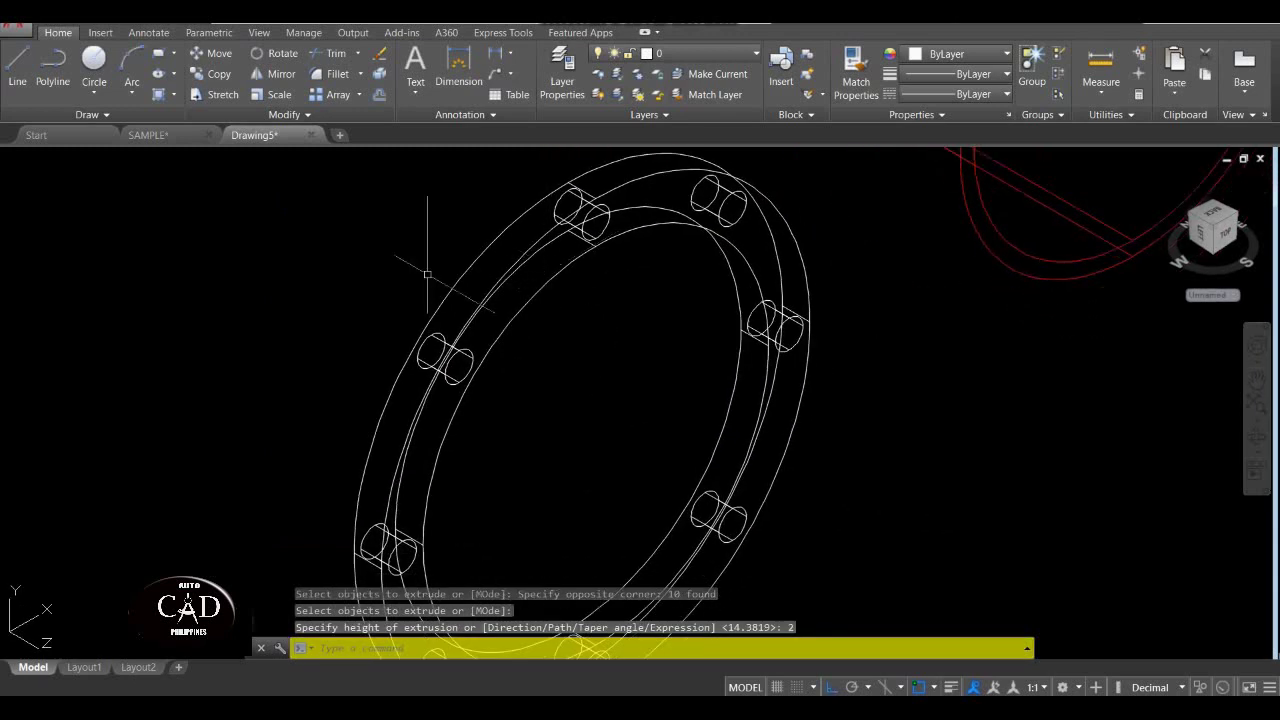
pyautogui.click(100, 157)
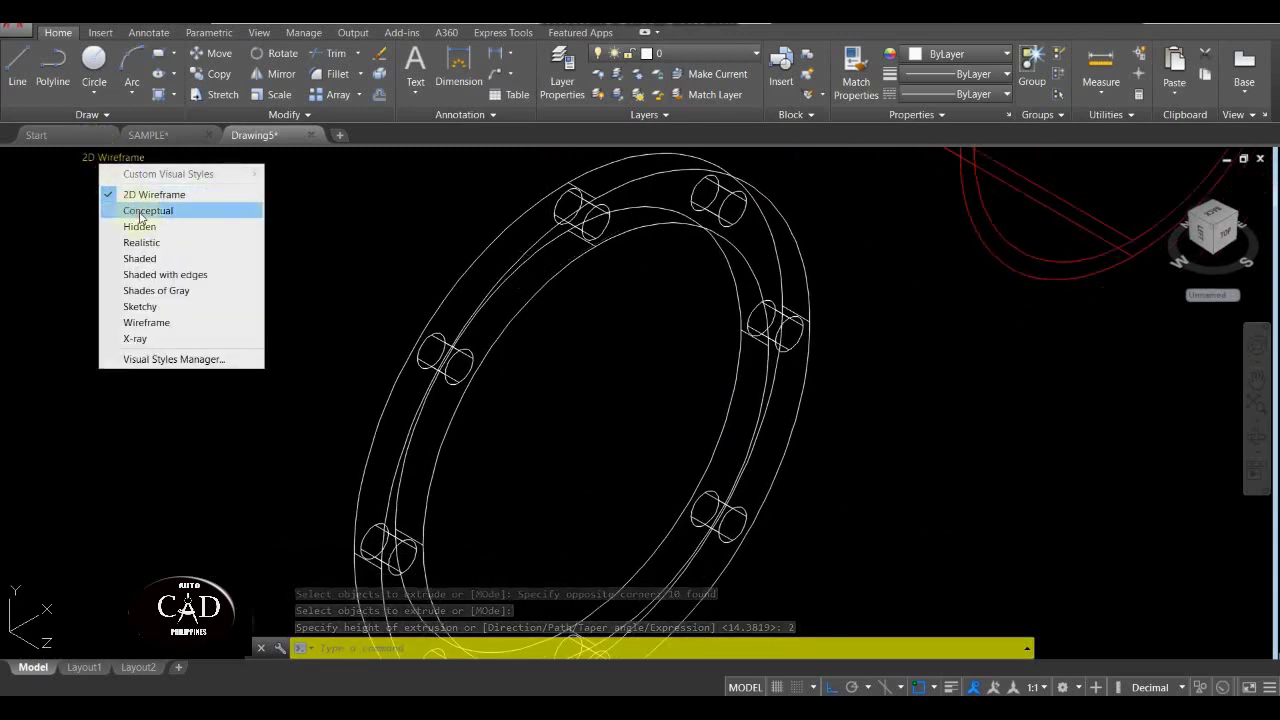
pyautogui.click(145, 242)
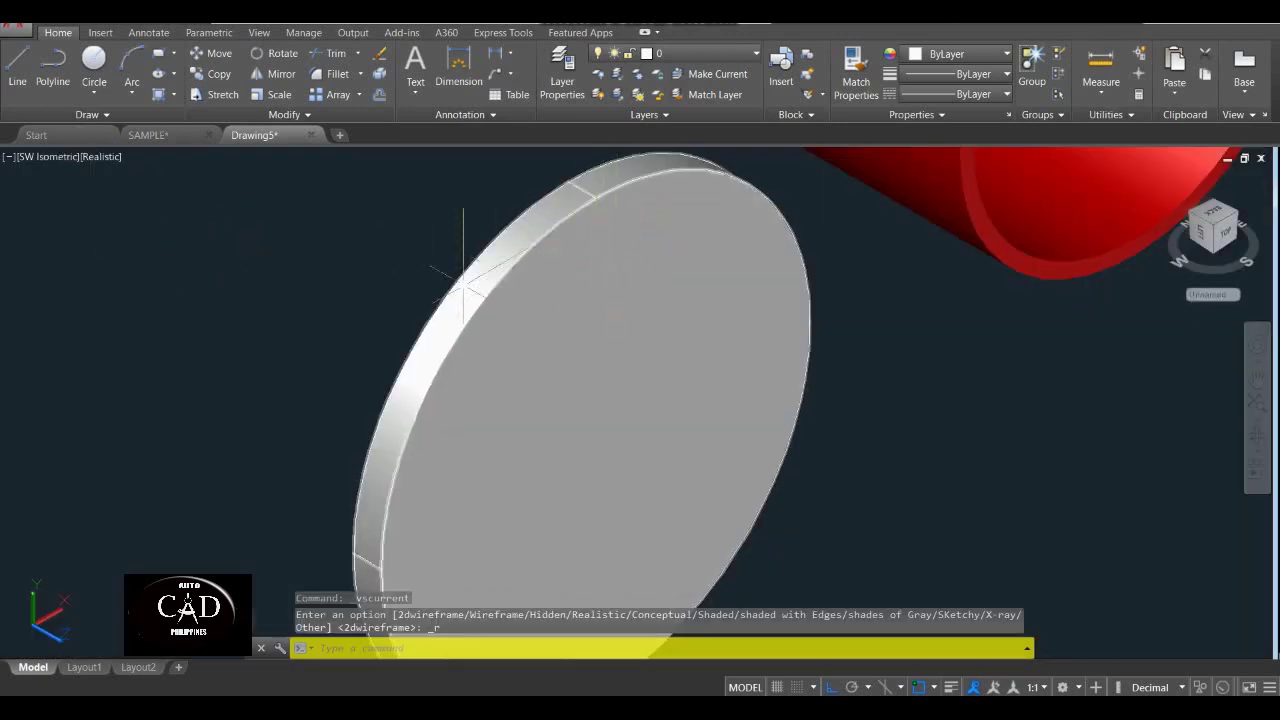
pyautogui.click(110, 160)
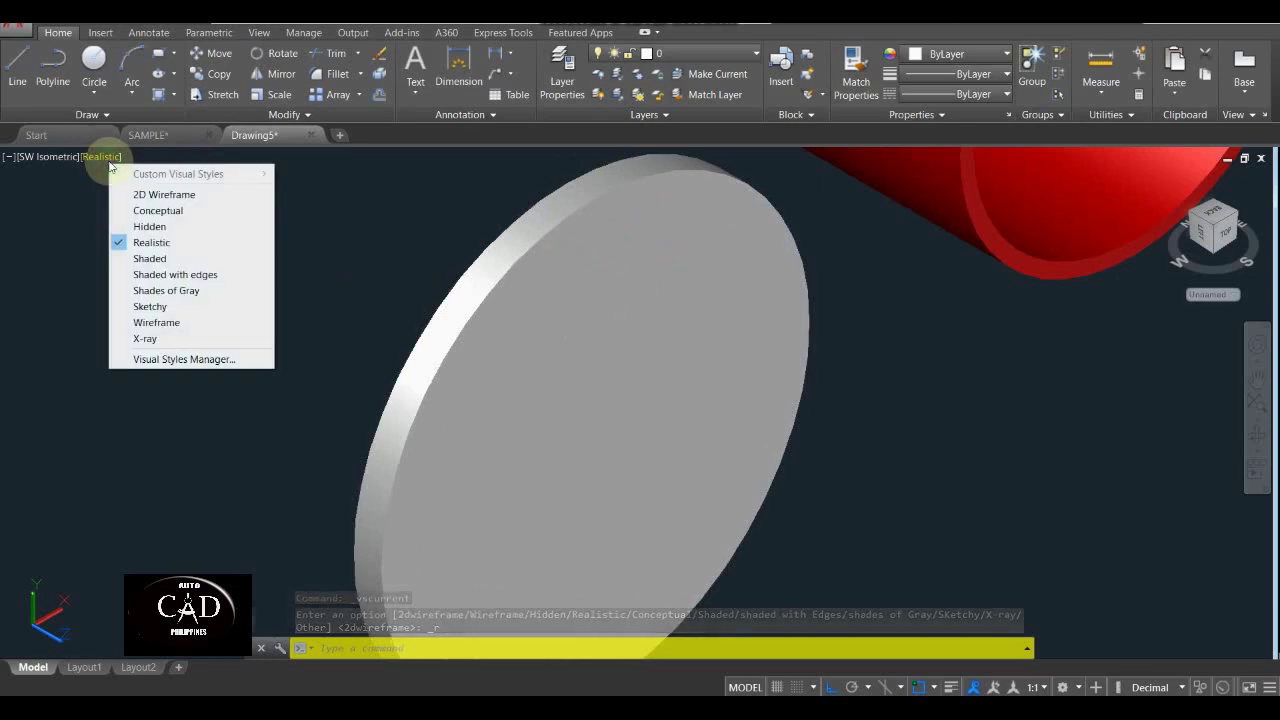
pyautogui.click(156, 196)
# Subtract the inner disc and all eight bolt-hole cylinders from the flange's outer disc.
pyautogui.scroll(-2, 587, 307)
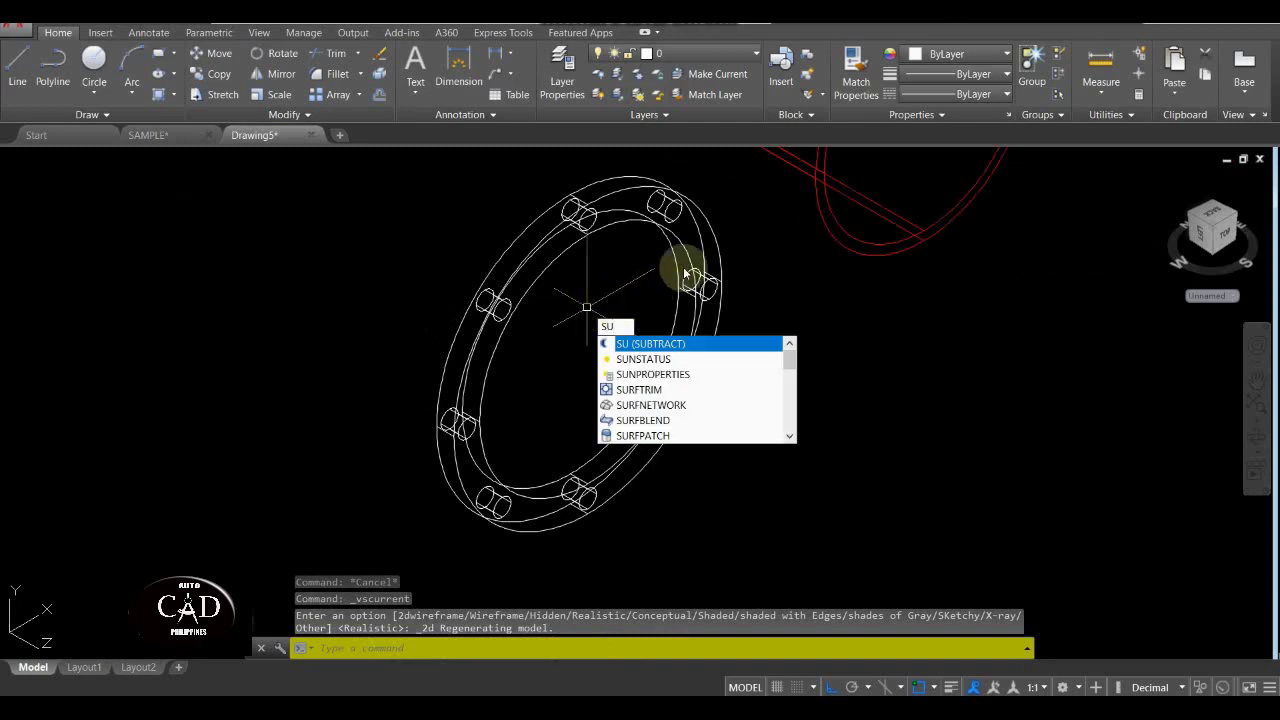
pyautogui.press('Return')
pyautogui.scroll(2, 694, 244)
pyautogui.moveTo(694, 244); pyautogui.dragTo(726, 307, button='middle')
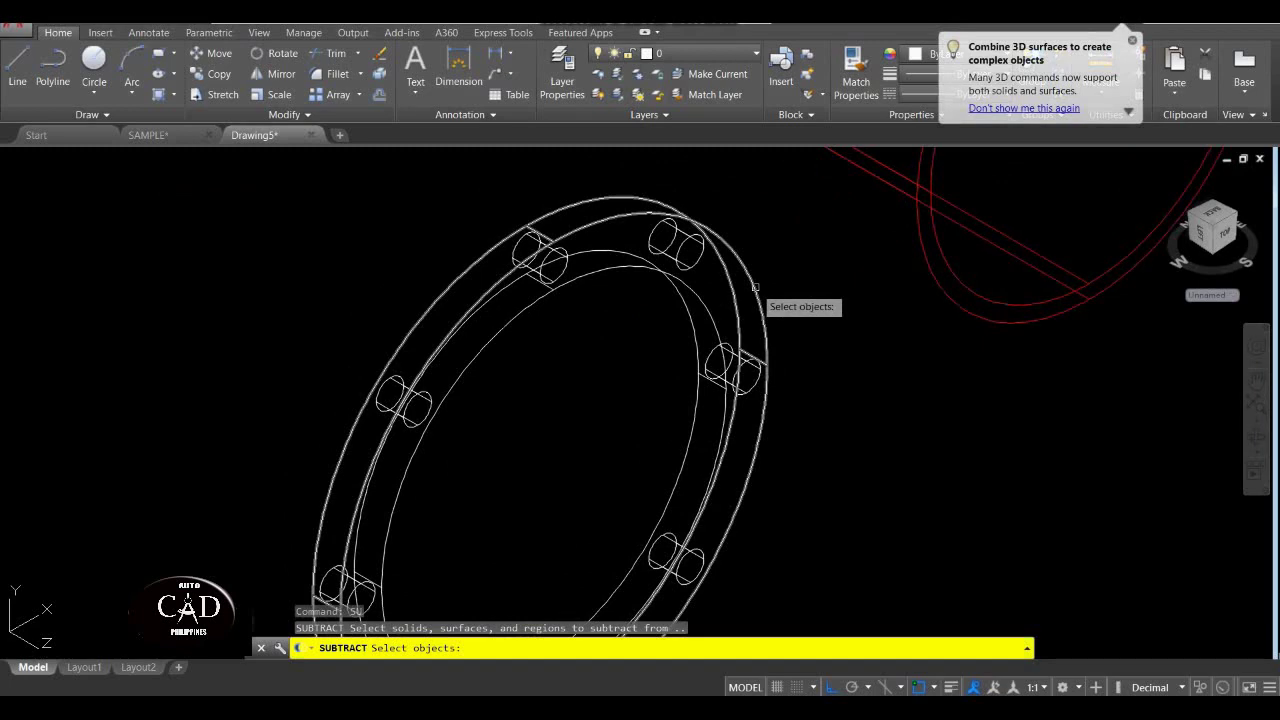
pyautogui.click(755, 287)
pyautogui.press('Return')
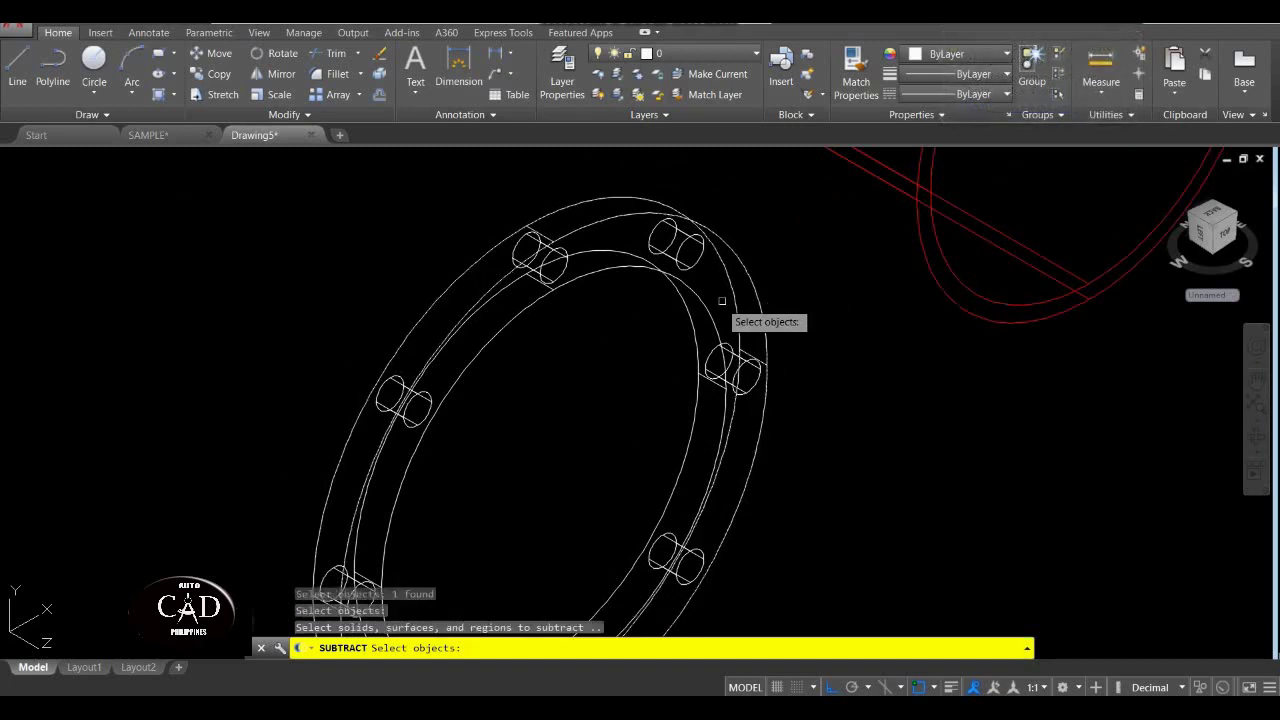
pyautogui.scroll(-3, 755, 300)
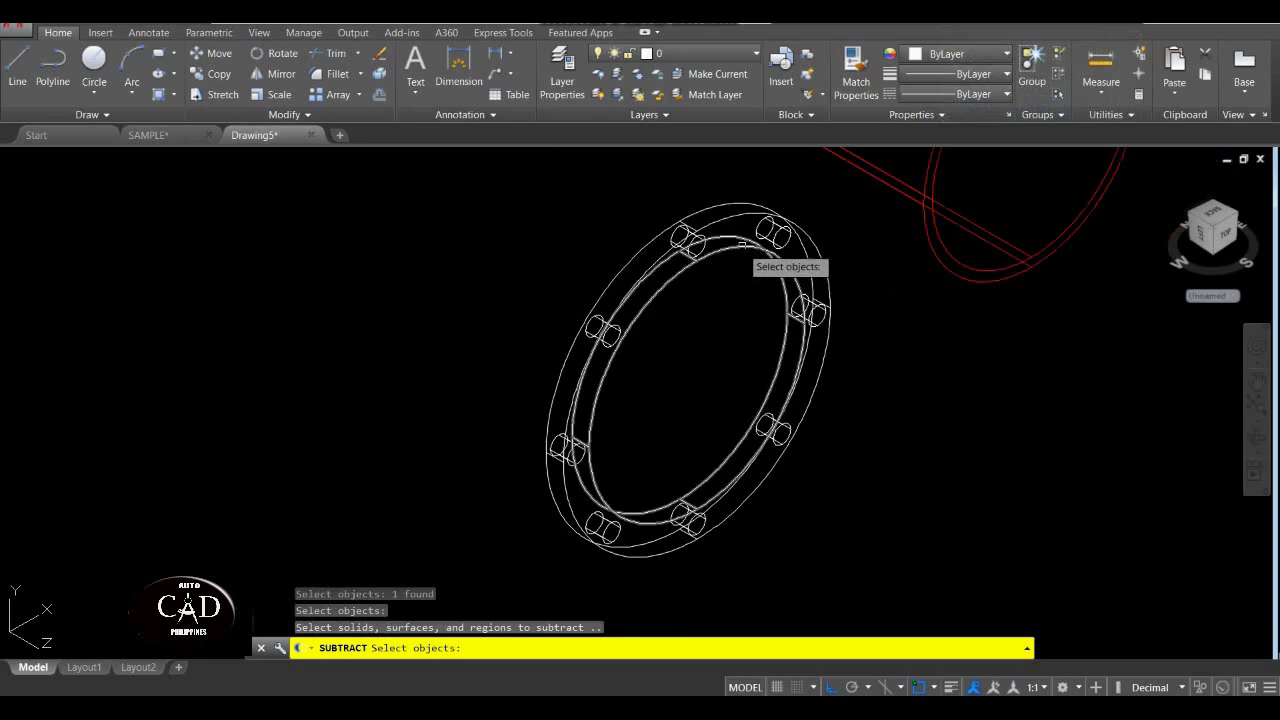
pyautogui.click(741, 244)
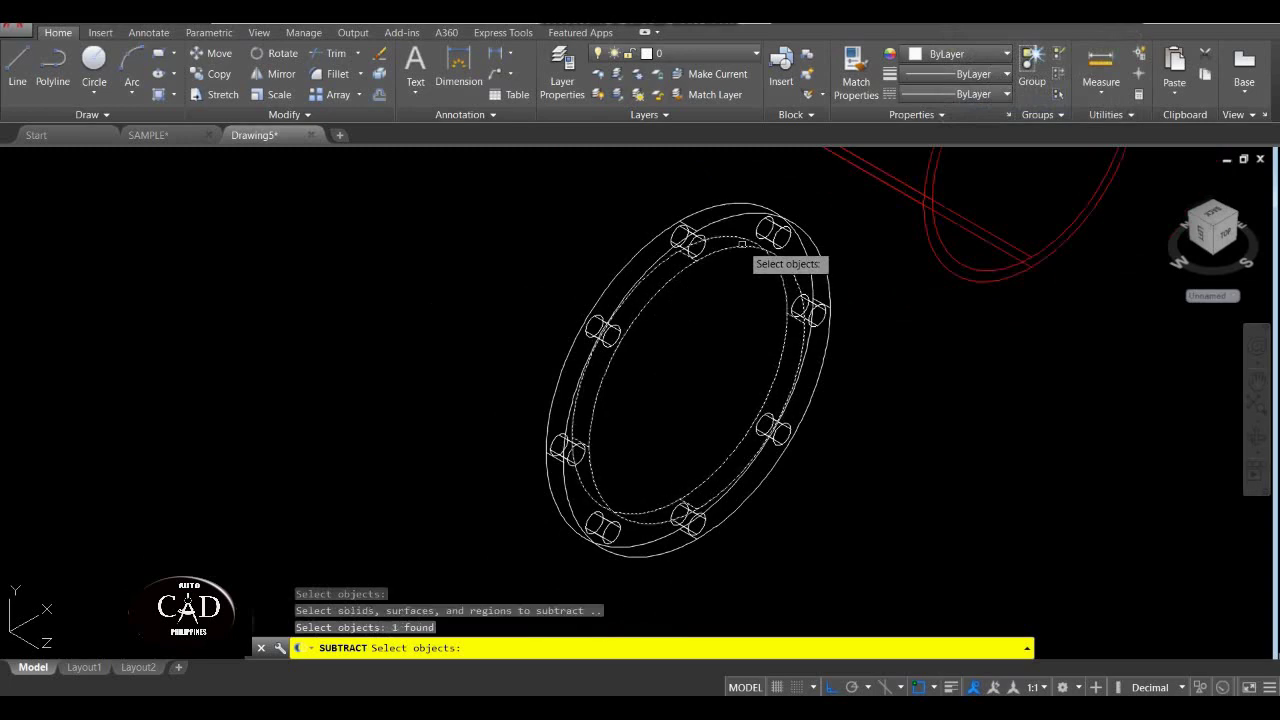
pyautogui.scroll(5, 780, 230)
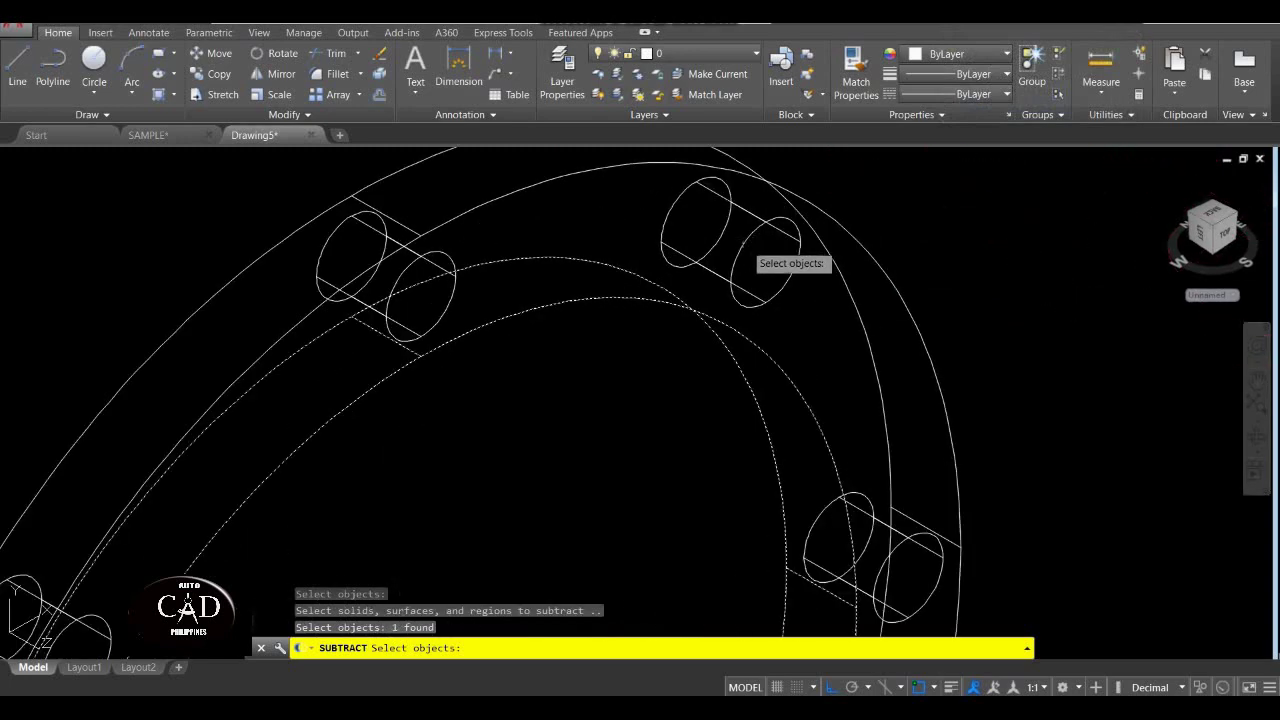
pyautogui.click(745, 240)
pyautogui.scroll(-3, 790, 345)
pyautogui.scroll(3, 747, 327)
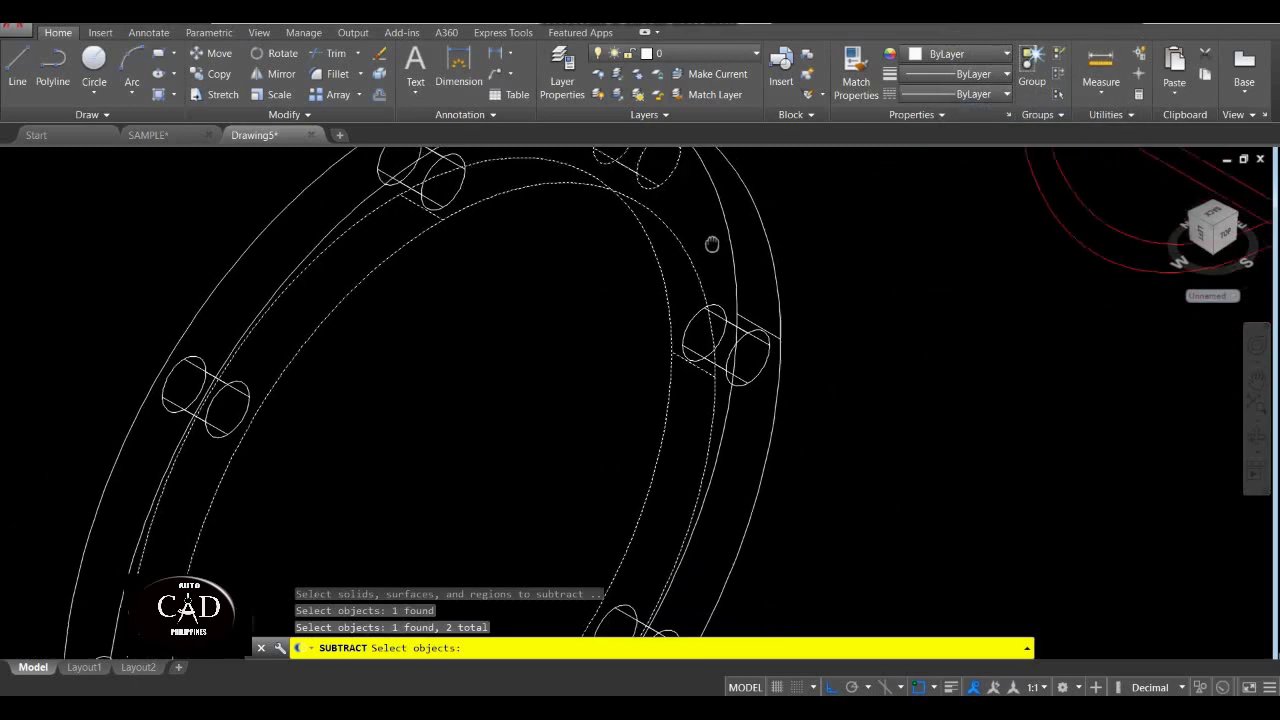
pyautogui.click(748, 331)
pyautogui.scroll(-3, 748, 331)
pyautogui.scroll(6, 650, 430)
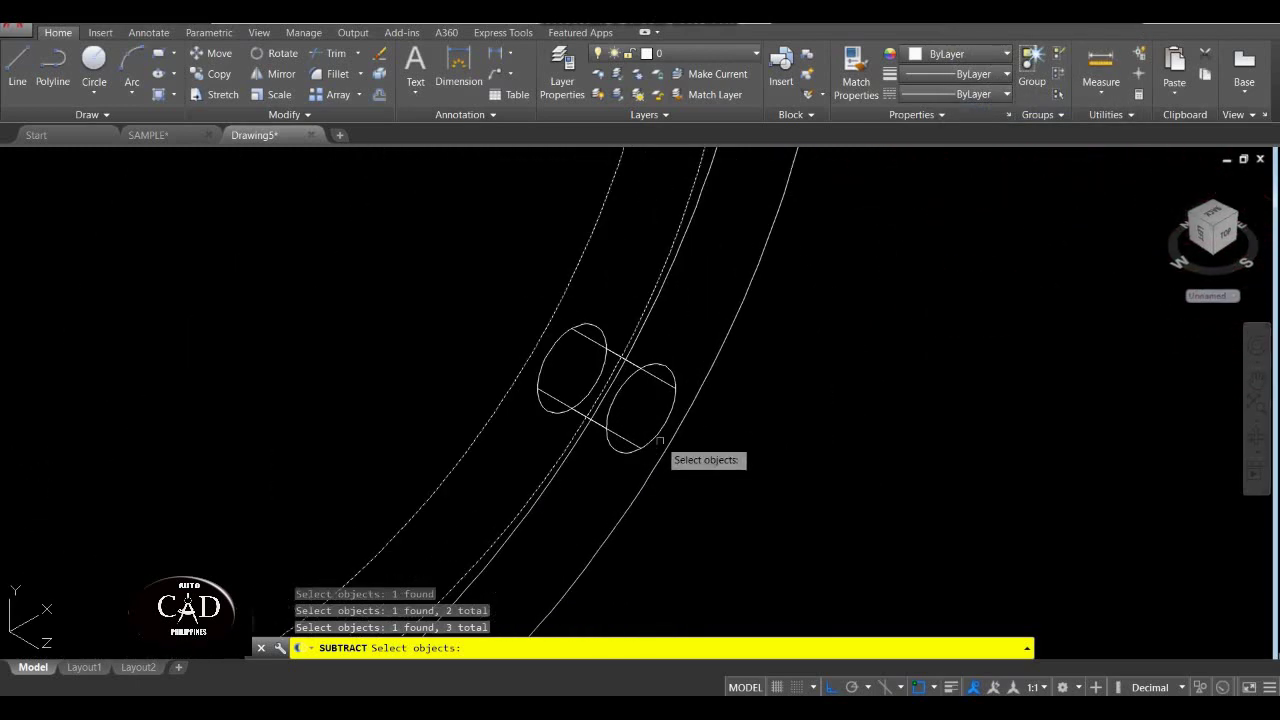
pyautogui.click(672, 392)
pyautogui.scroll(-3, 600, 390)
pyautogui.scroll(6, 520, 425)
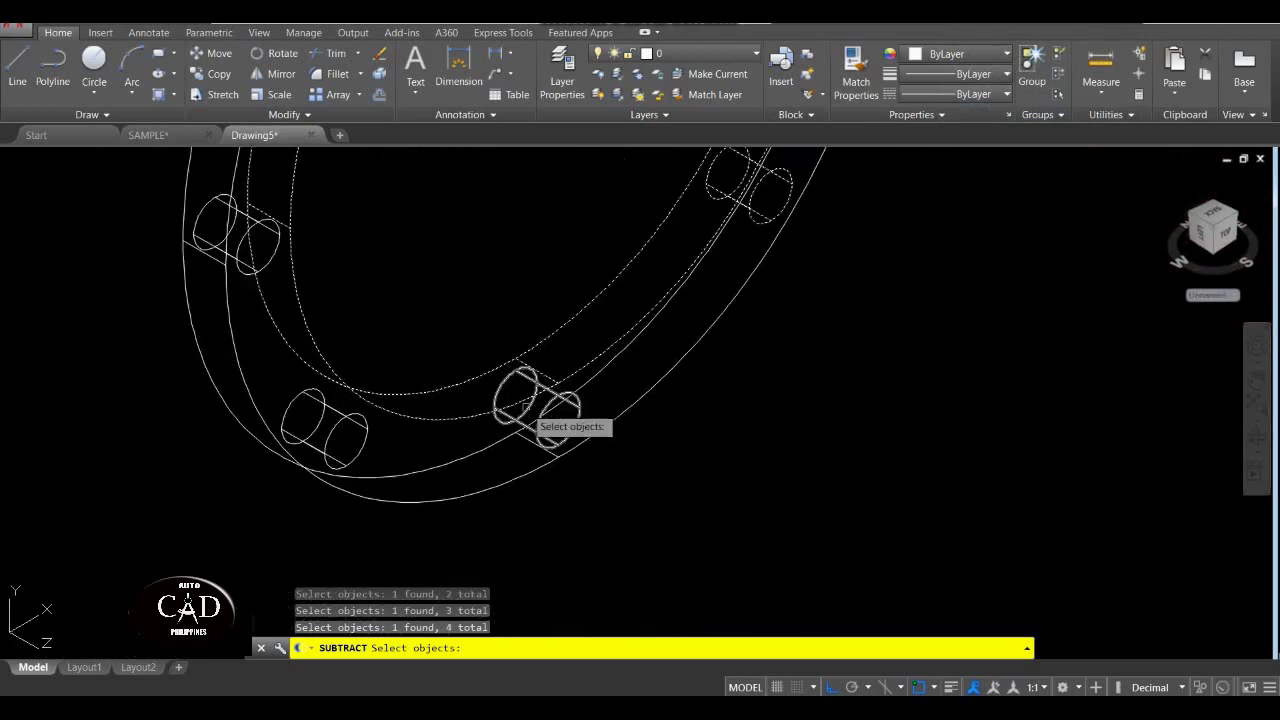
pyautogui.click(510, 433)
pyautogui.scroll(-3, 490, 430)
pyautogui.scroll(6, 486, 374)
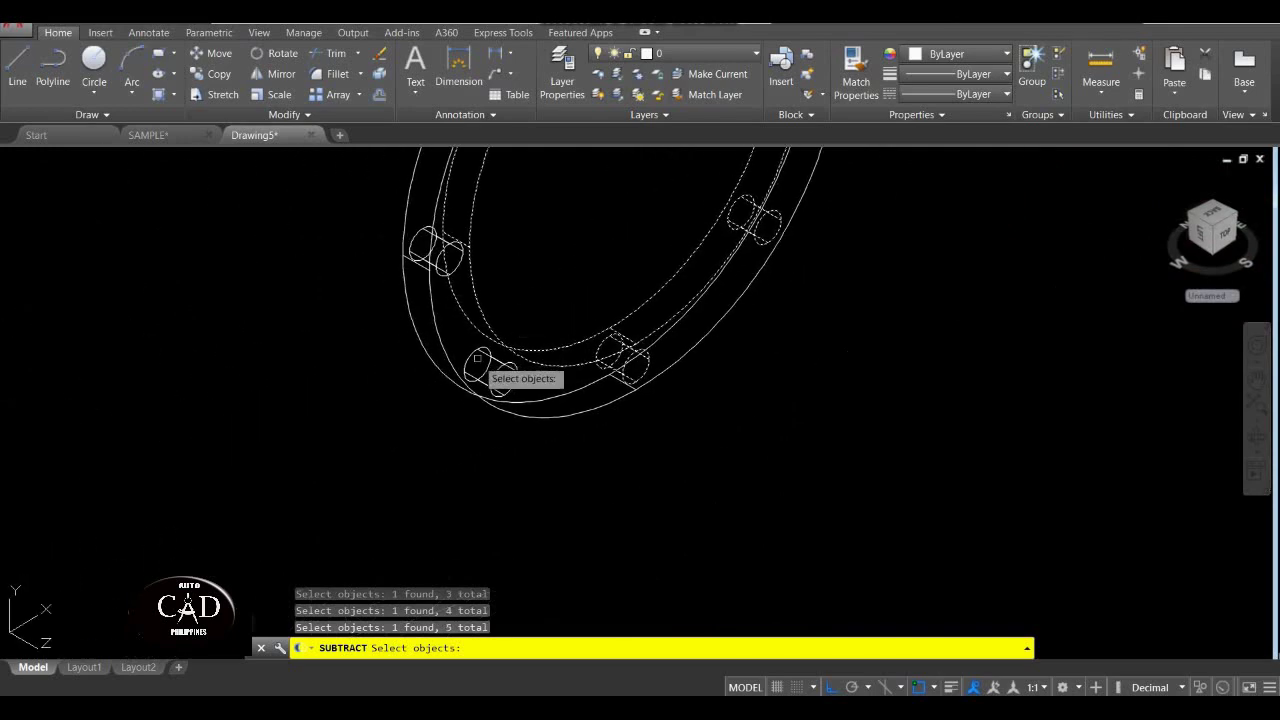
pyautogui.scroll(-3, 511, 349)
pyautogui.scroll(6, 497, 346)
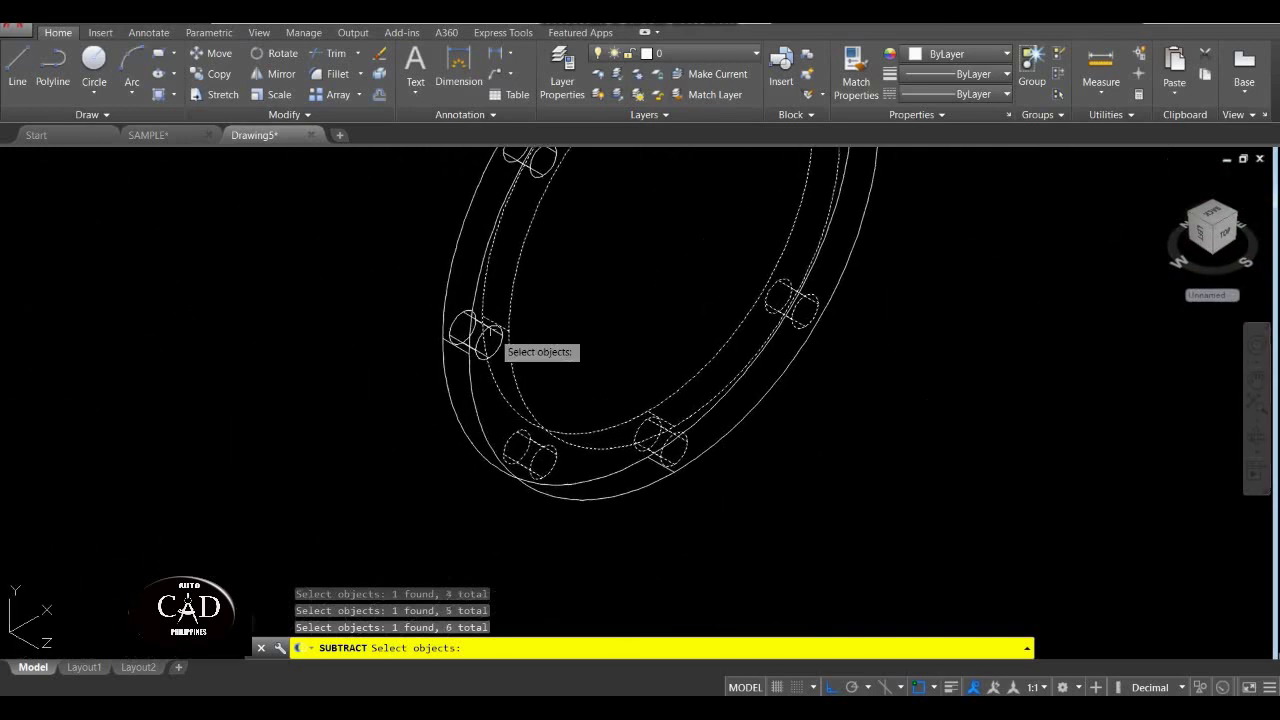
pyautogui.scroll(-3, 503, 330)
pyautogui.scroll(6, 540, 345)
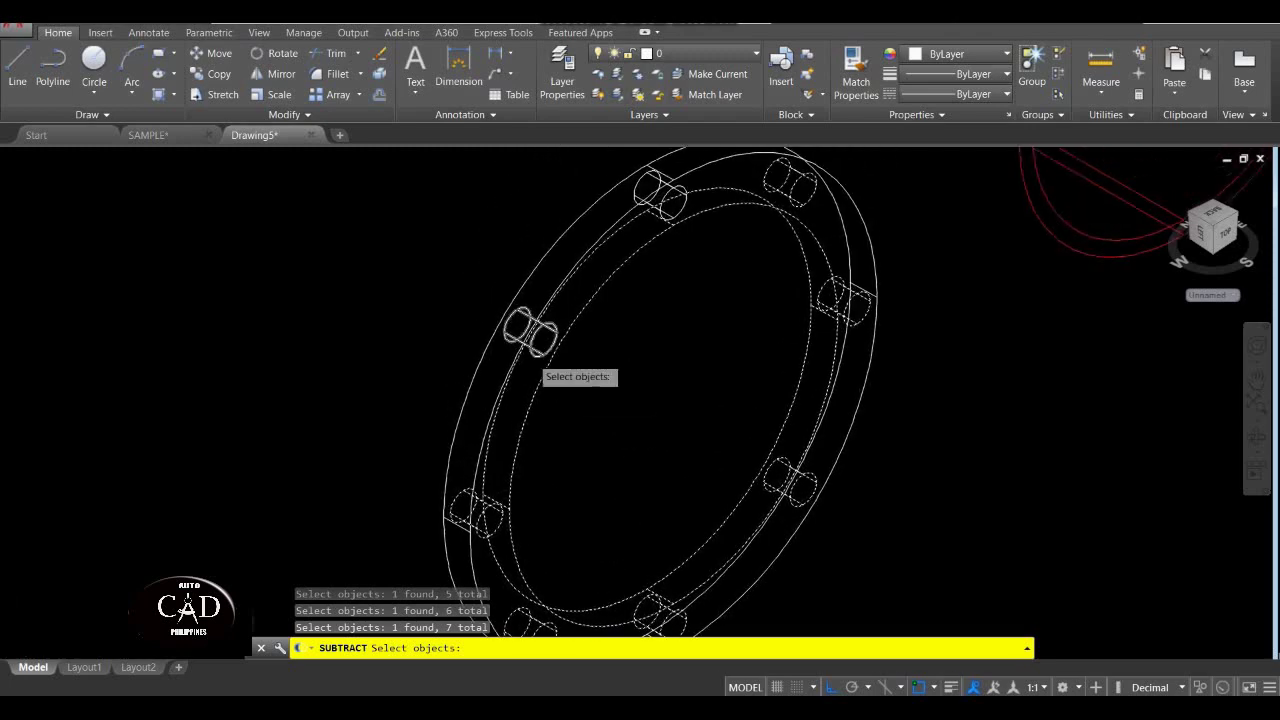
pyautogui.scroll(-3, 586, 385)
pyautogui.scroll(6, 589, 450)
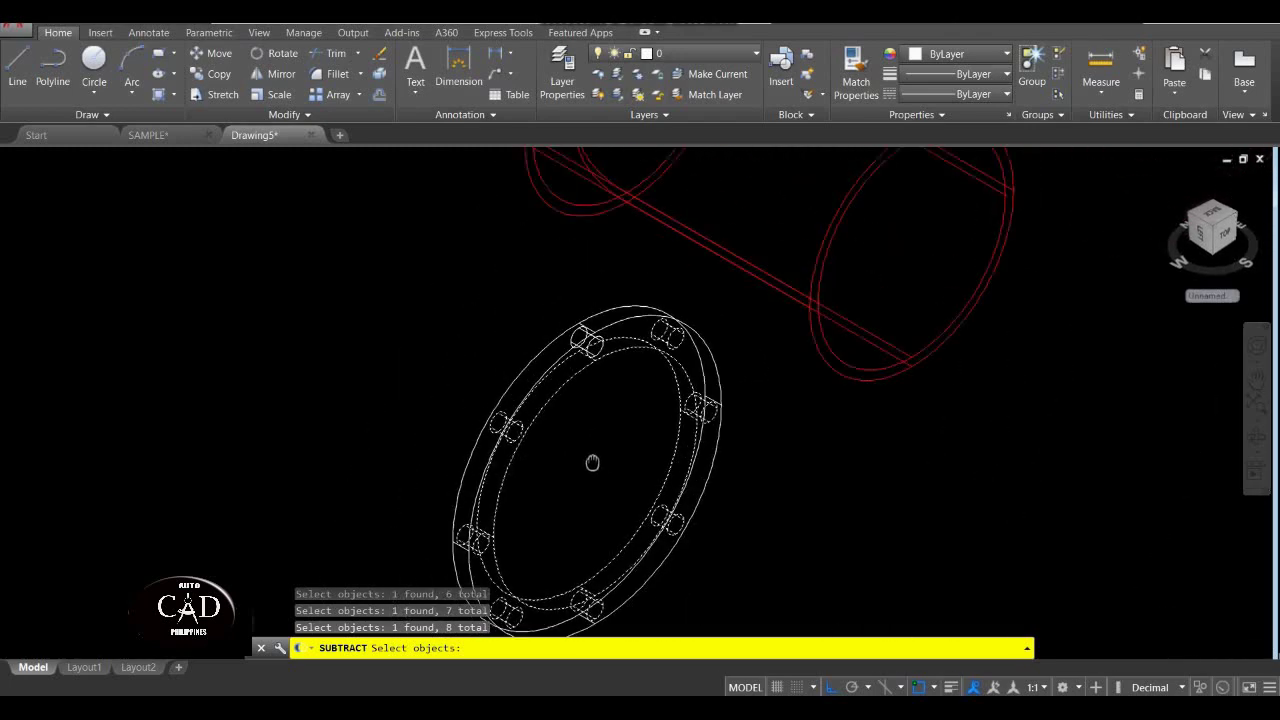
pyautogui.click(545, 356)
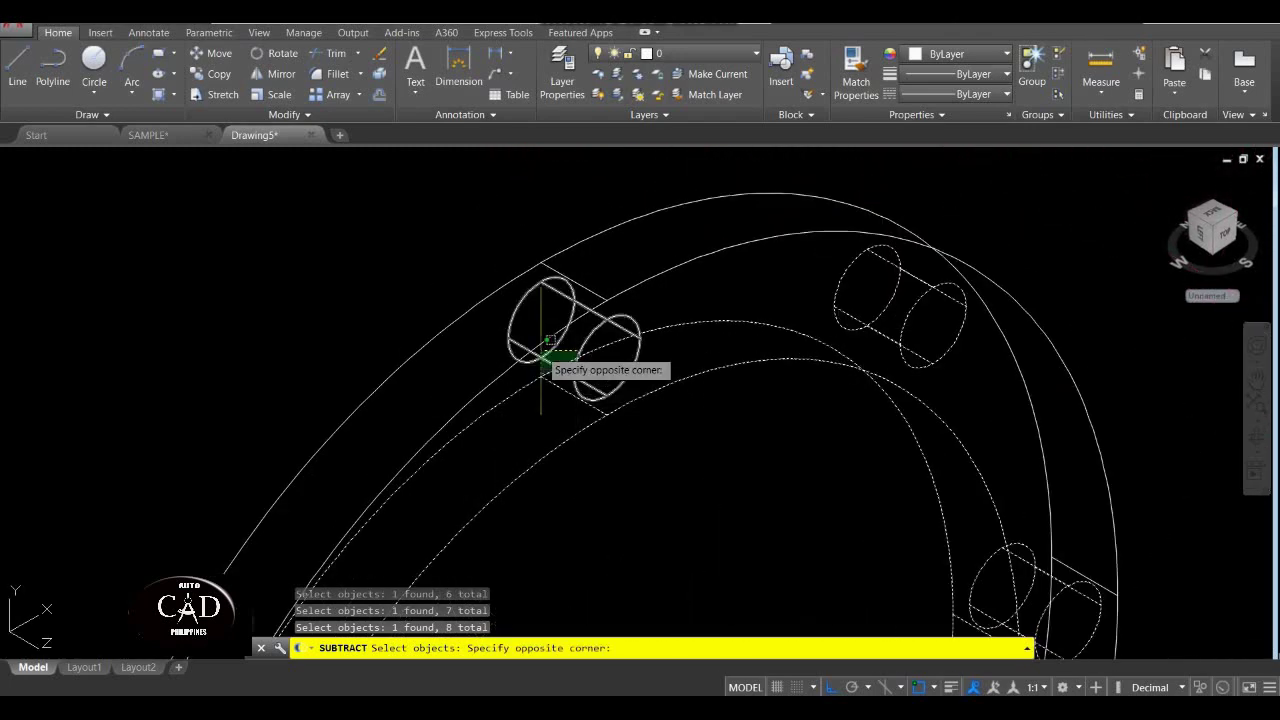
pyautogui.scroll(-3, 548, 360)
pyautogui.scroll(6, 546, 352)
pyautogui.click(546, 350)
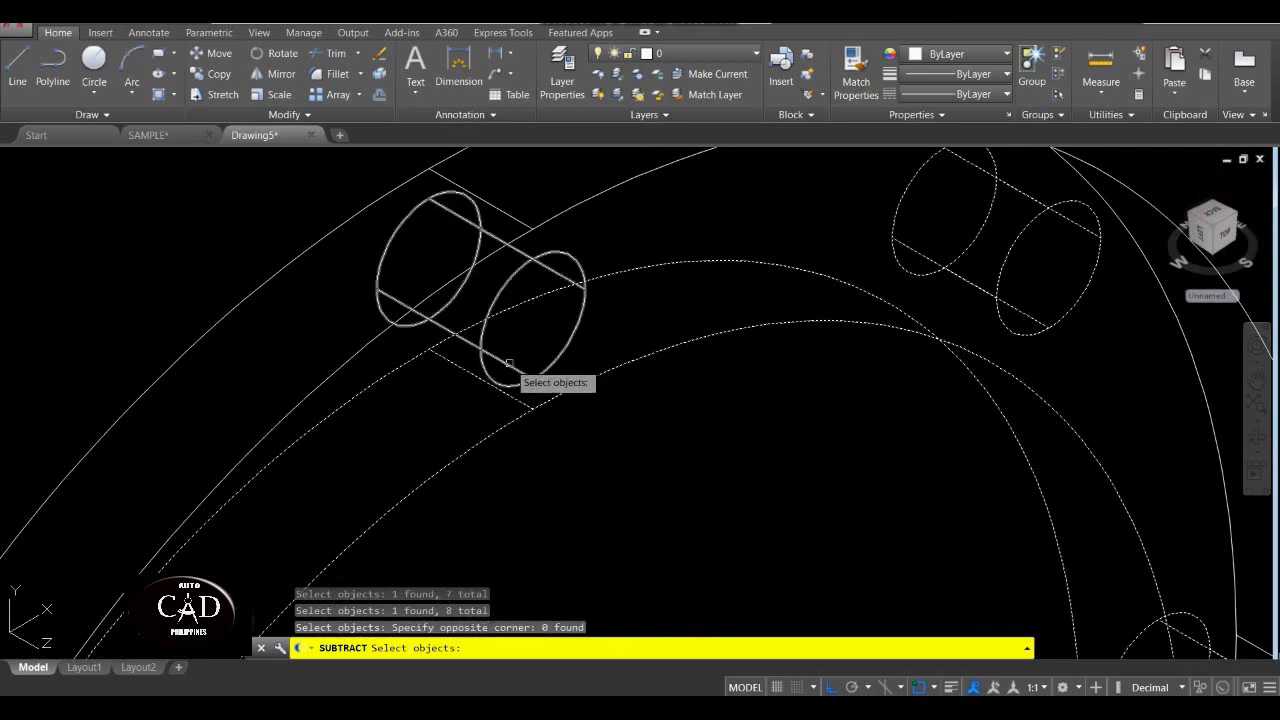
pyautogui.click(509, 366)
pyautogui.scroll(-3, 509, 366)
pyautogui.press('Return')
pyautogui.scroll(-4, 575, 398)
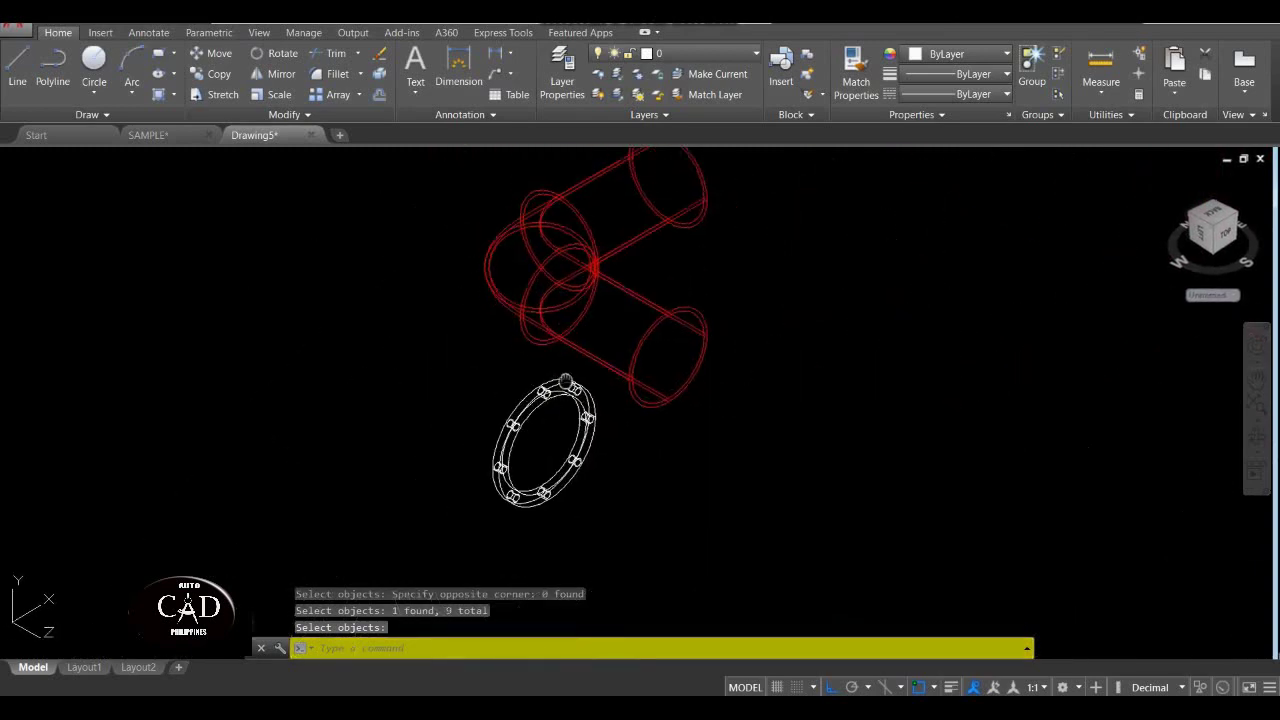
# Switch to the Realistic visual style and inspect the flange's central opening and bolt holes.
pyautogui.click(111, 160)
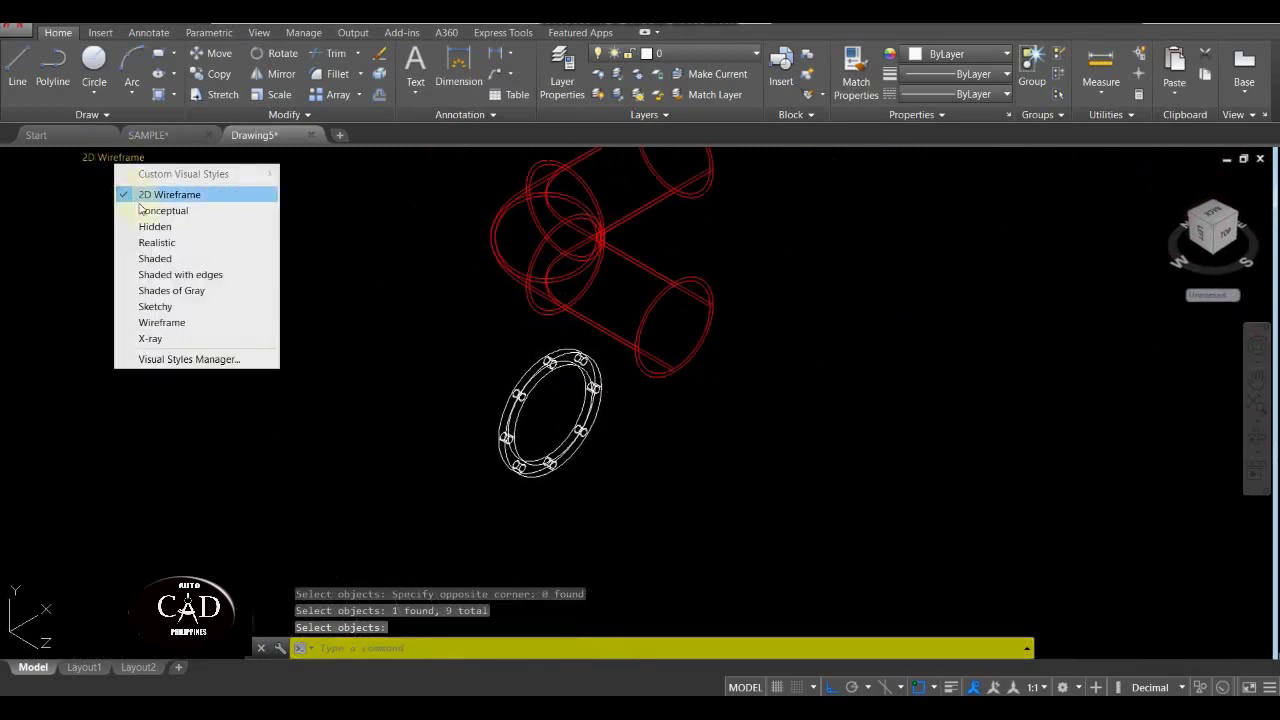
pyautogui.click(157, 243)
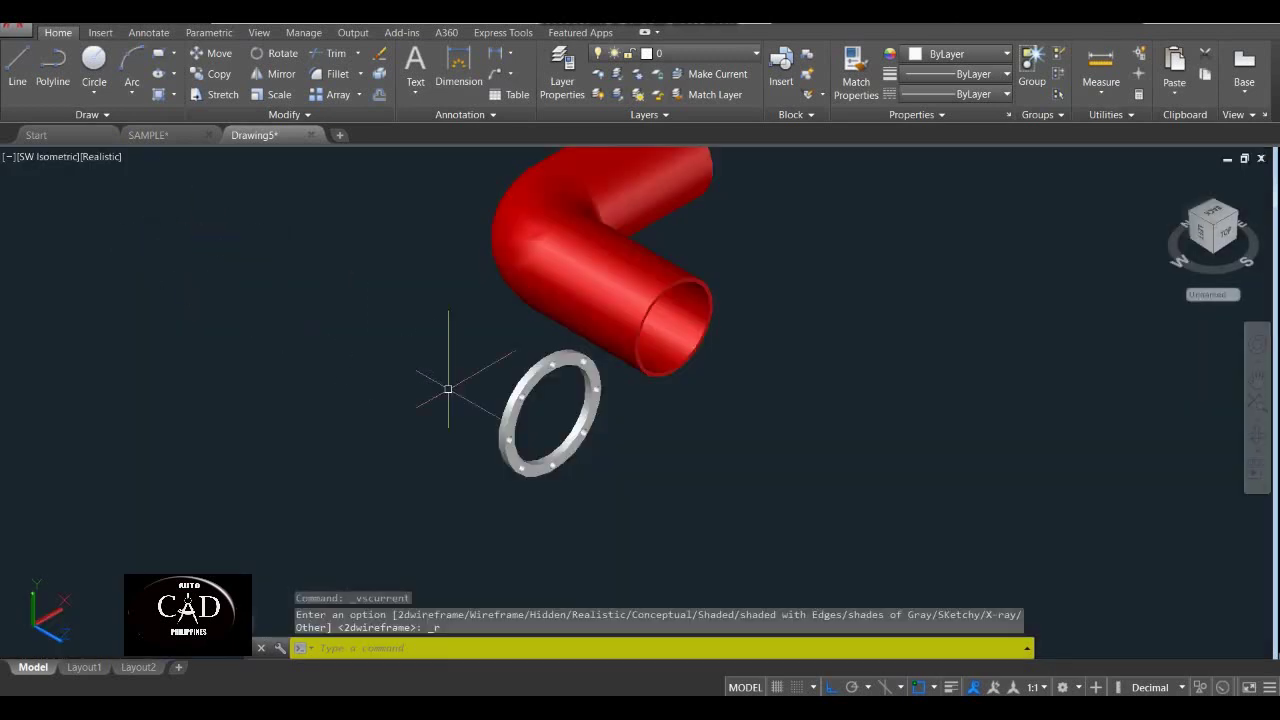
pyautogui.scroll(4, 443, 386)
pyautogui.scroll(6, 540, 280)
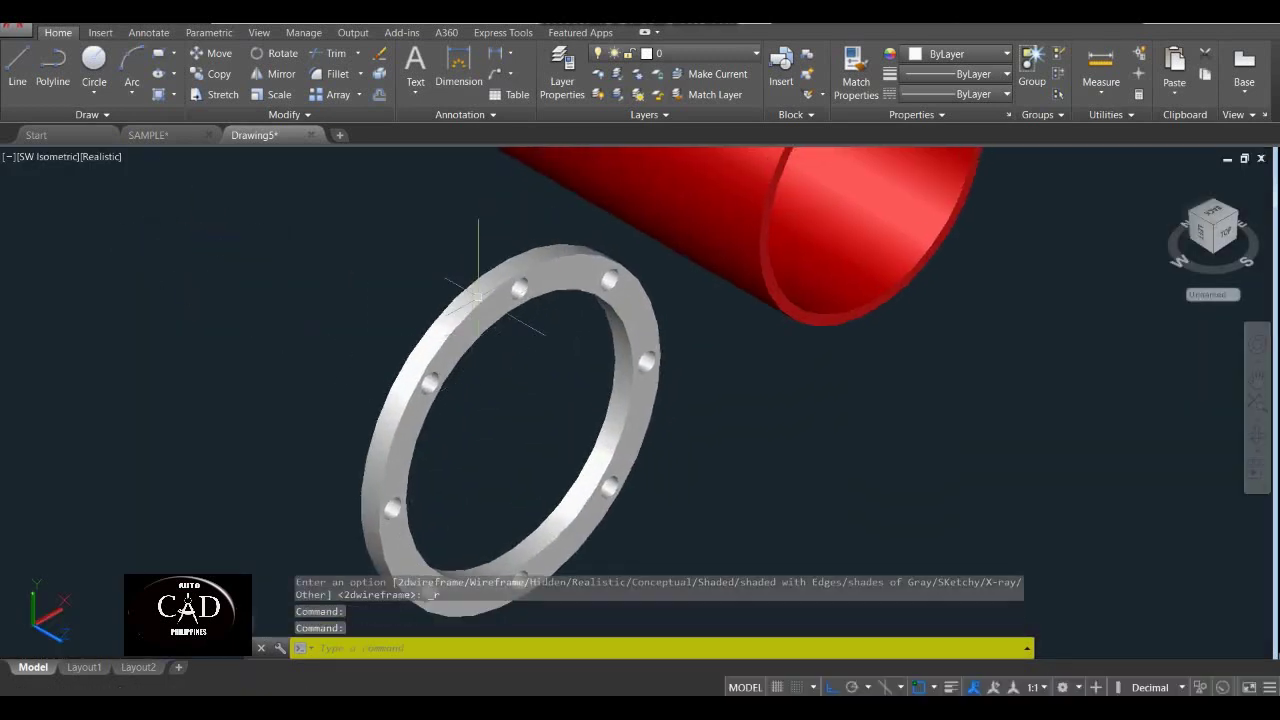
pyautogui.scroll(-8, 516, 218)
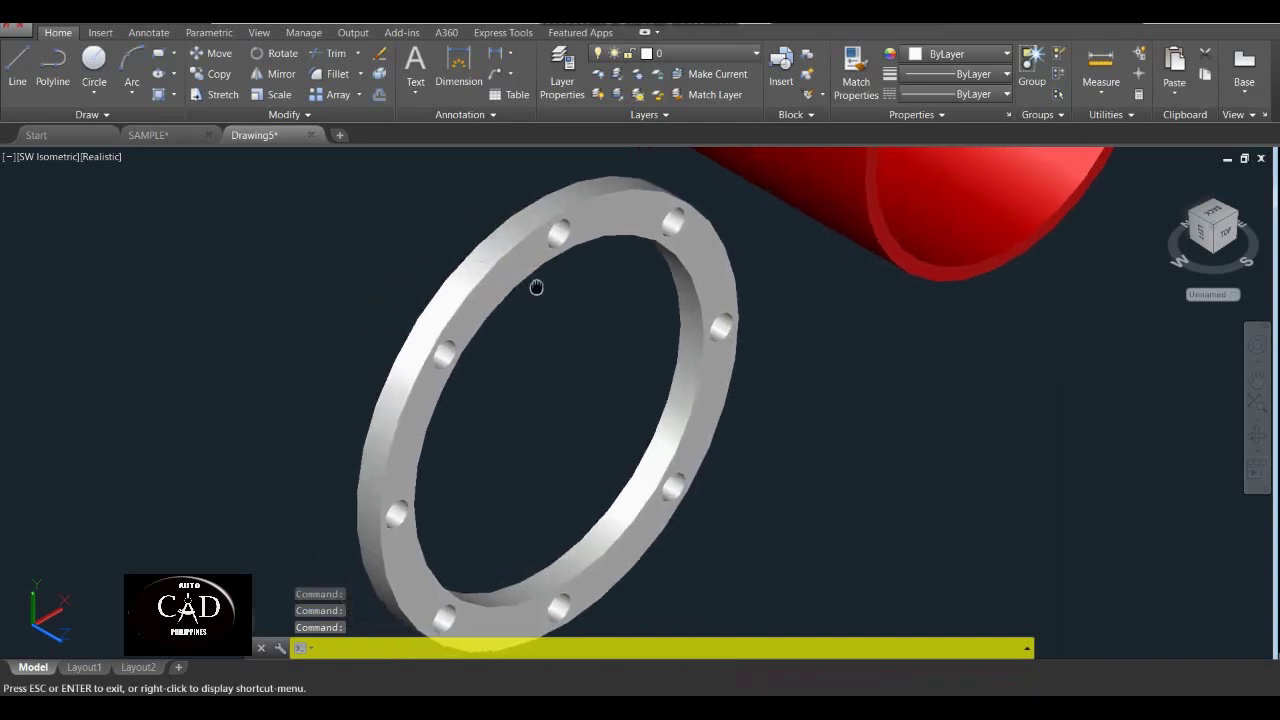
pyautogui.moveTo(586, 229); pyautogui.dragTo(590, 435)
pyautogui.press('Escape')
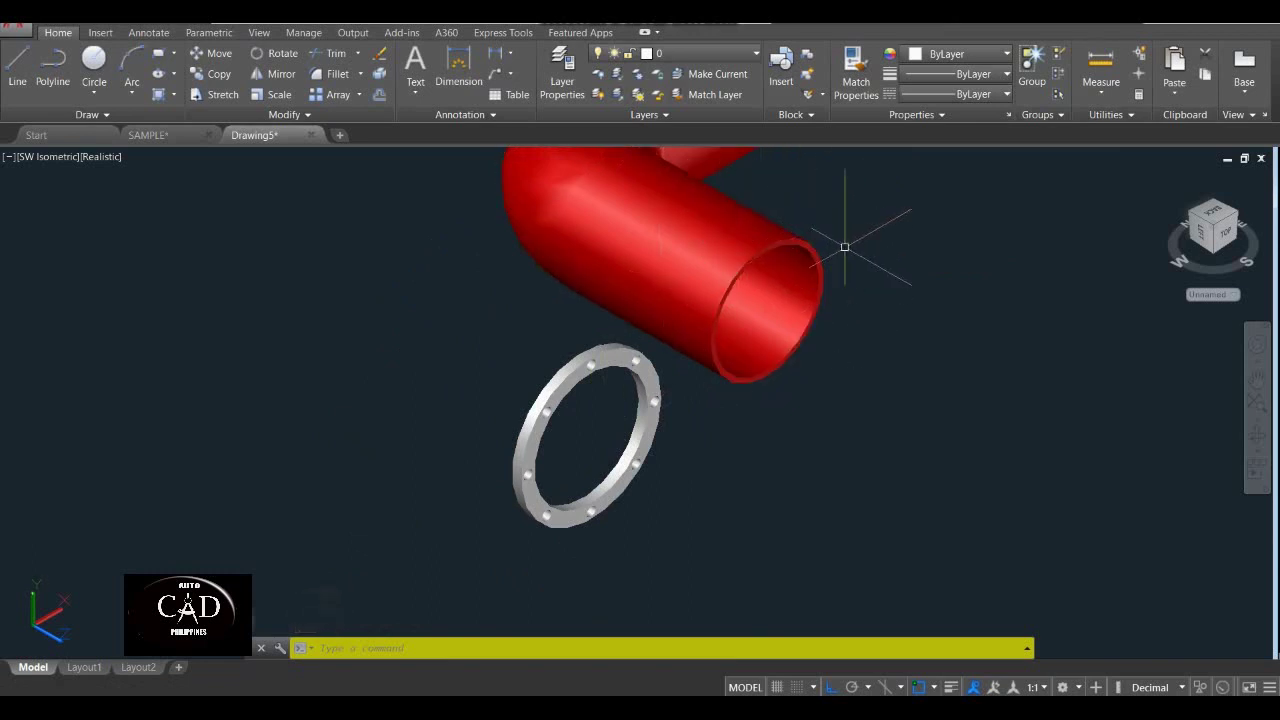
# Move the flange from its center to the center of the red pipe's nearest open end, using Center snaps.
pyautogui.moveTo(804, 238); pyautogui.dragTo(700, 457, button='middle')
pyautogui.moveTo(510, 635); pyautogui.dragTo(539, 505, button='middle')
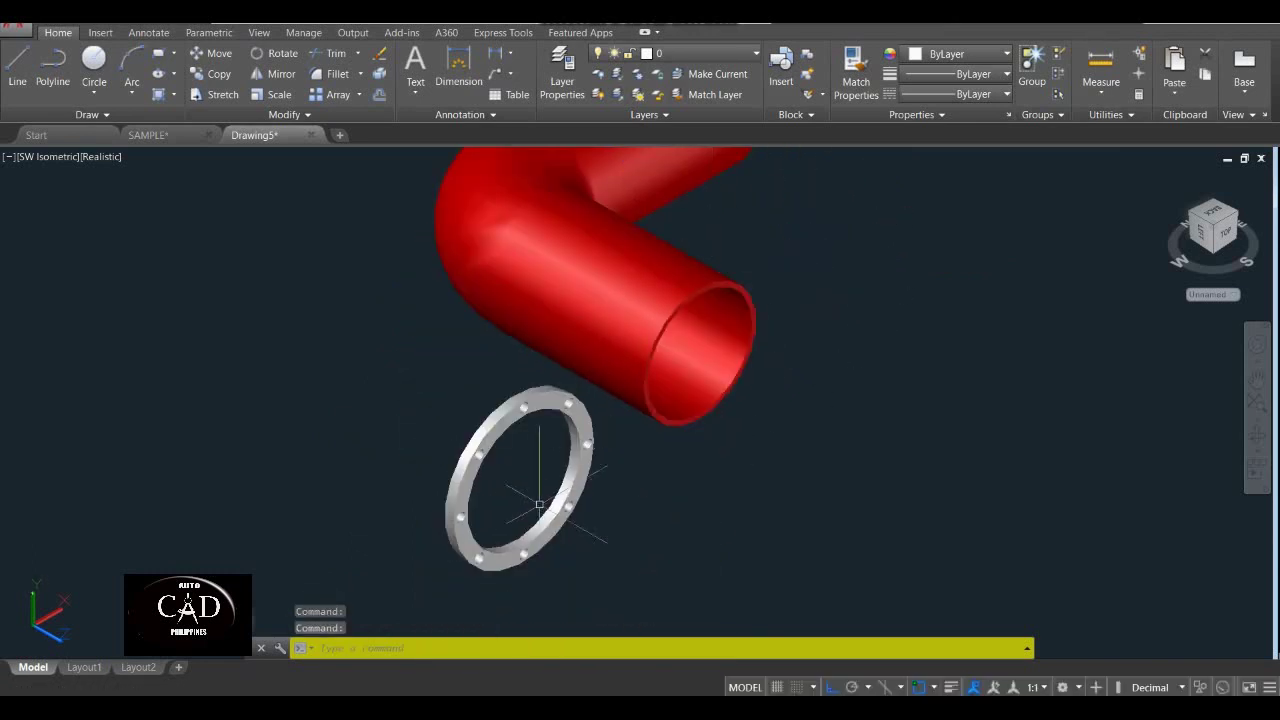
pyautogui.write('m')
pyautogui.press('Return')
pyautogui.click(514, 371)
pyautogui.click(440, 487)
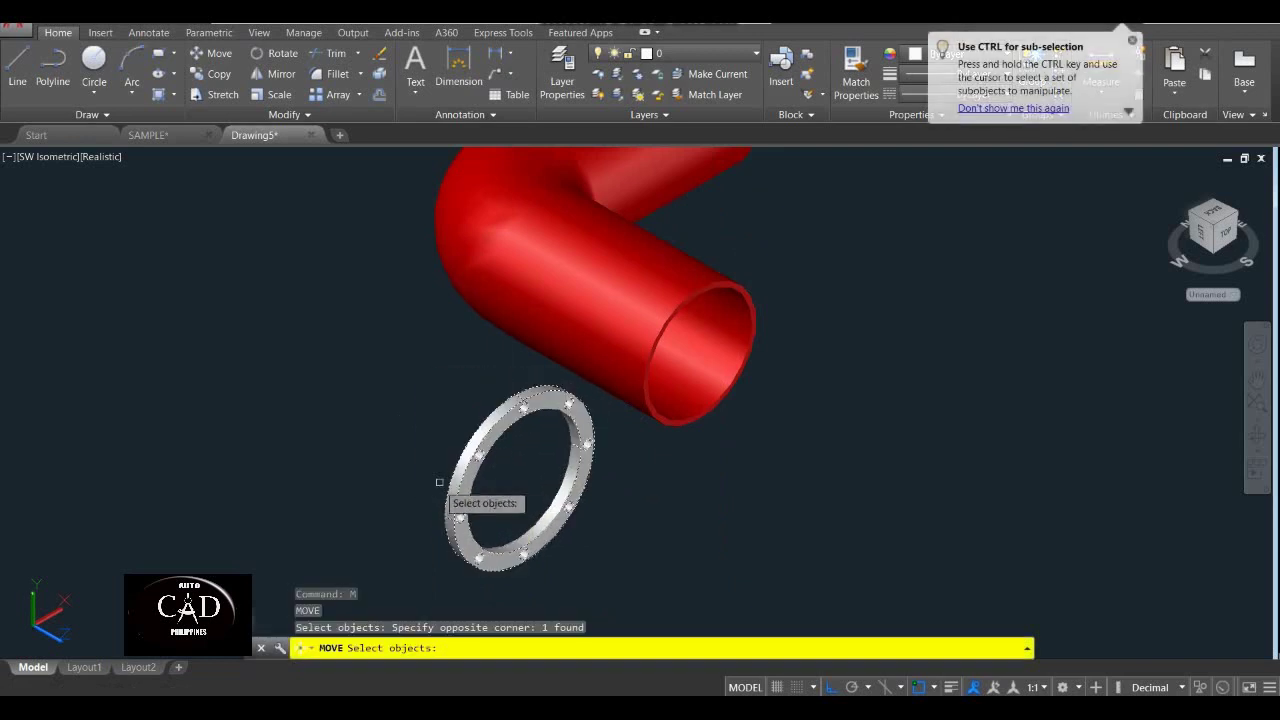
pyautogui.press('Return')
pyautogui.keyDown('shift'); pyautogui.rightClick(530, 468); pyautogui.keyUp('shift')
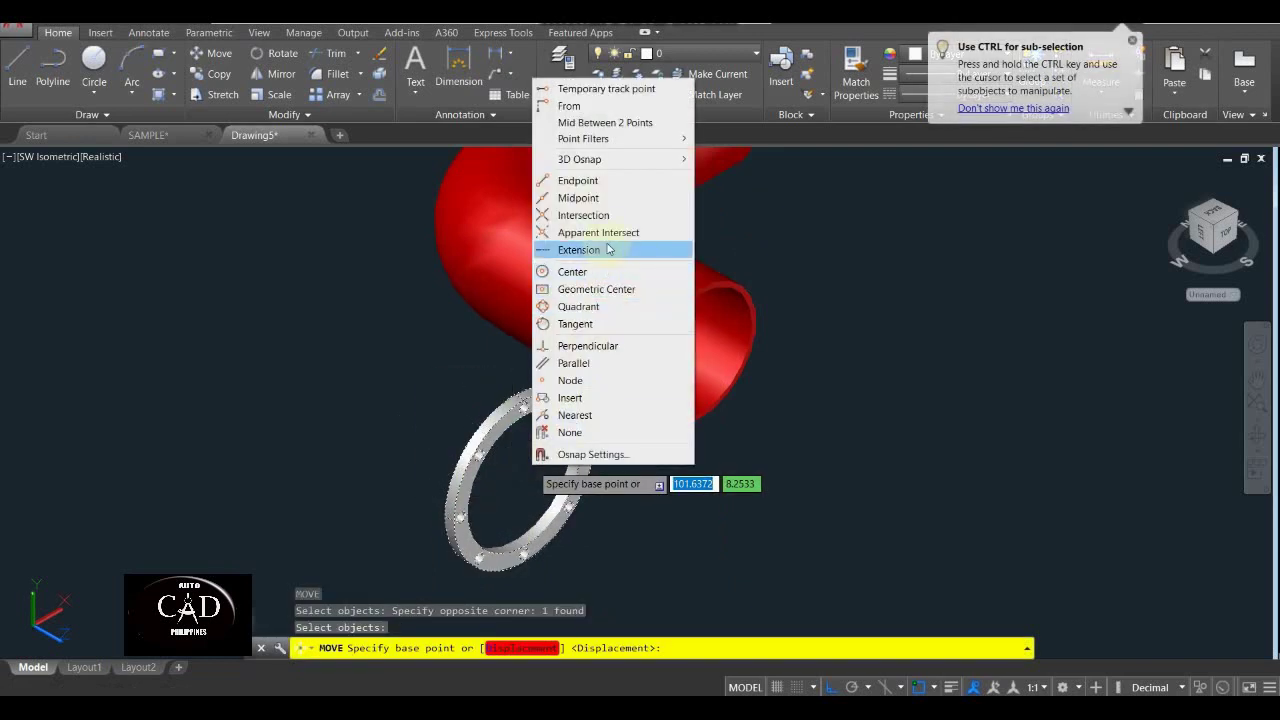
pyautogui.click(597, 273)
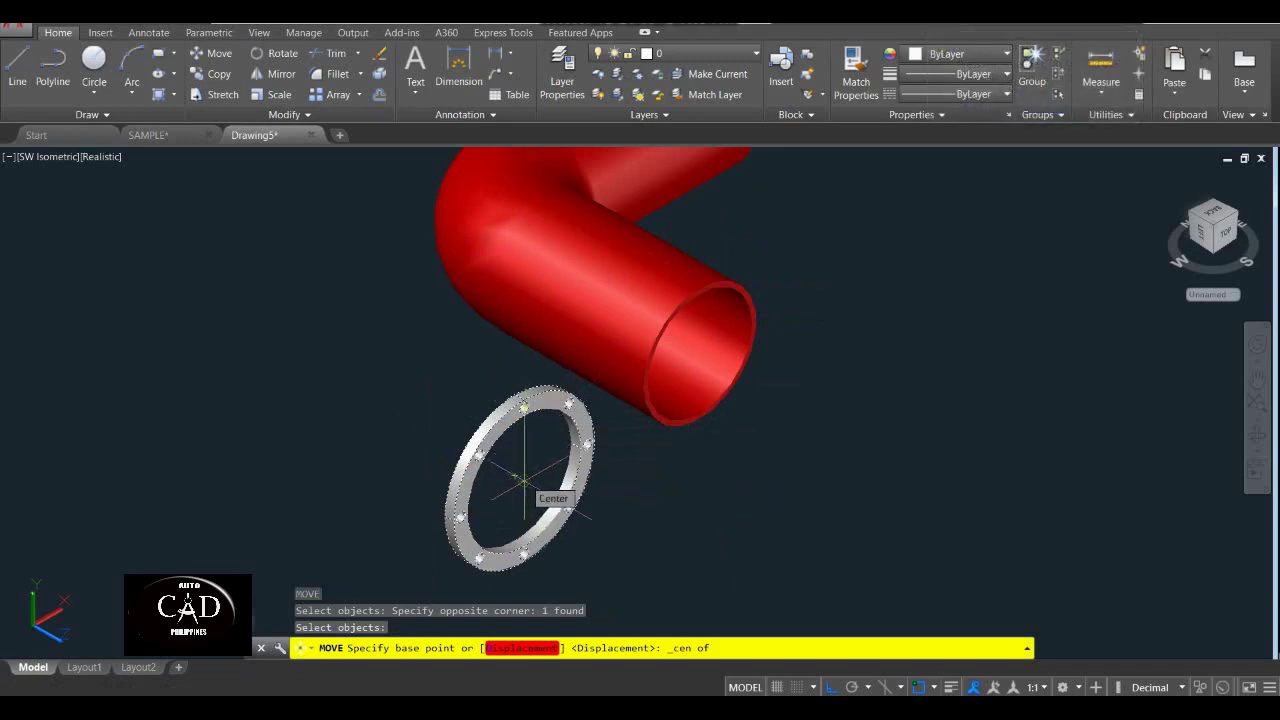
pyautogui.click(519, 478)
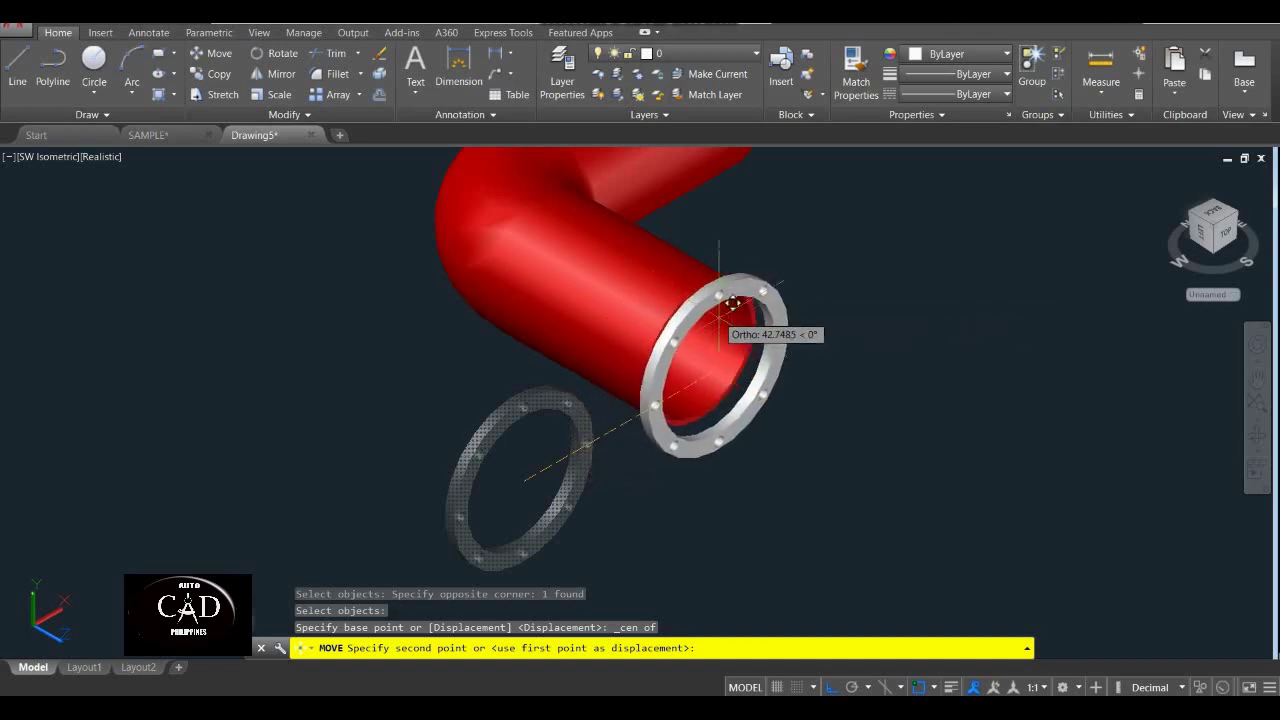
pyautogui.keyDown('shift'); pyautogui.rightClick(670, 375); pyautogui.keyUp('shift')
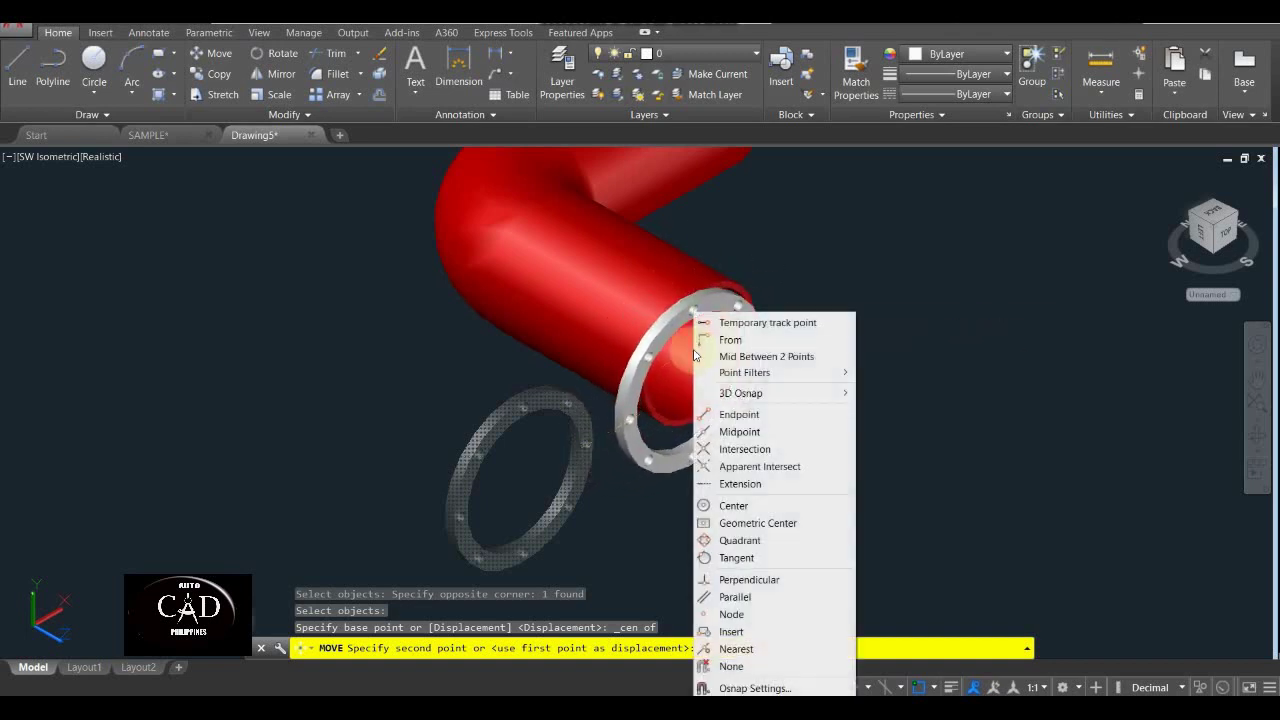
pyautogui.click(720, 512)
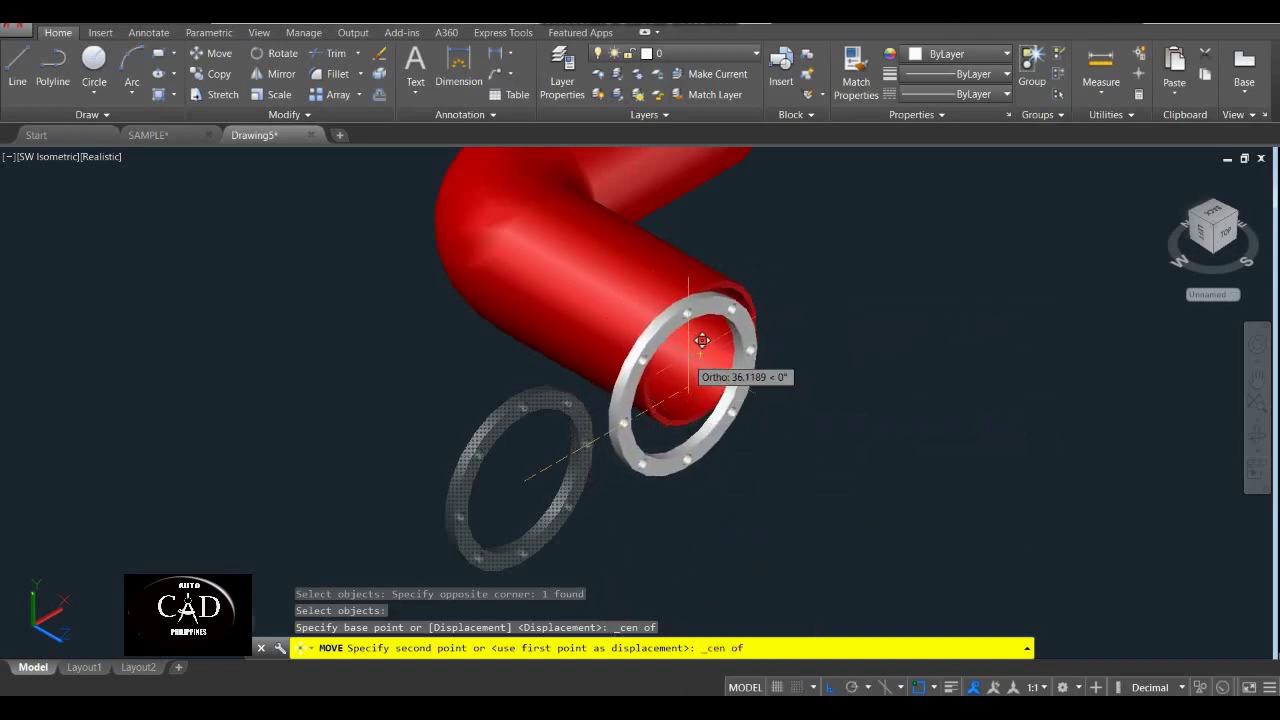
pyautogui.click(714, 340)
# Inspect the flange on the pipe end from several angles and set the model to the Front view.
pyautogui.moveTo(686, 470); pyautogui.dragTo(571, 480, button='middle')
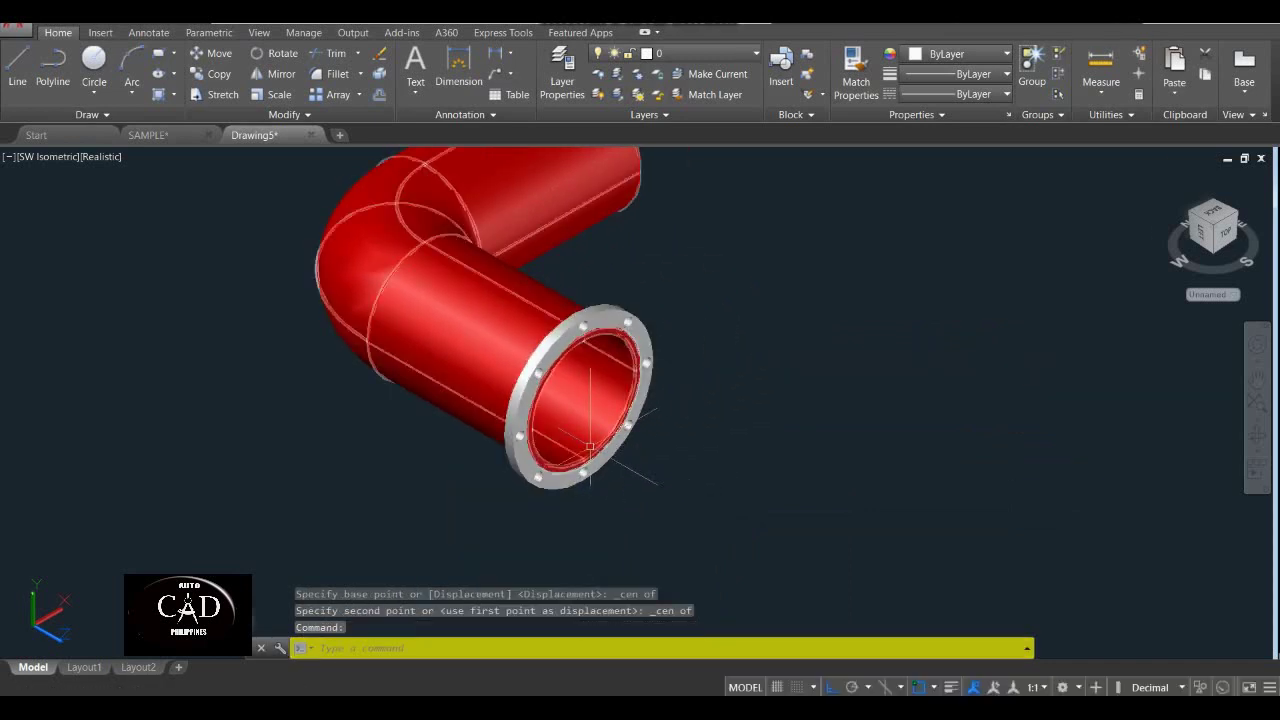
pyautogui.keyDown('shift'); pyautogui.moveTo(608, 442); pyautogui.dragTo(523, 391, button='middle'); pyautogui.keyUp('shift')
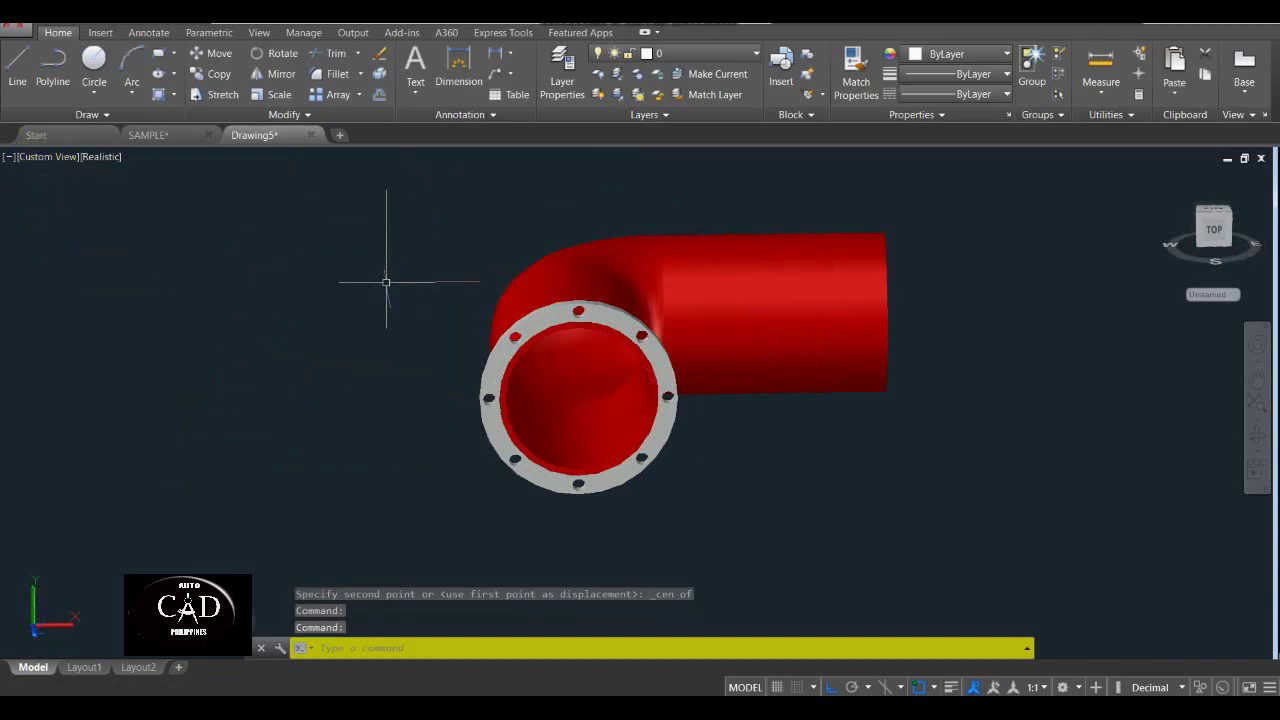
pyautogui.scroll(5, 549, 214)
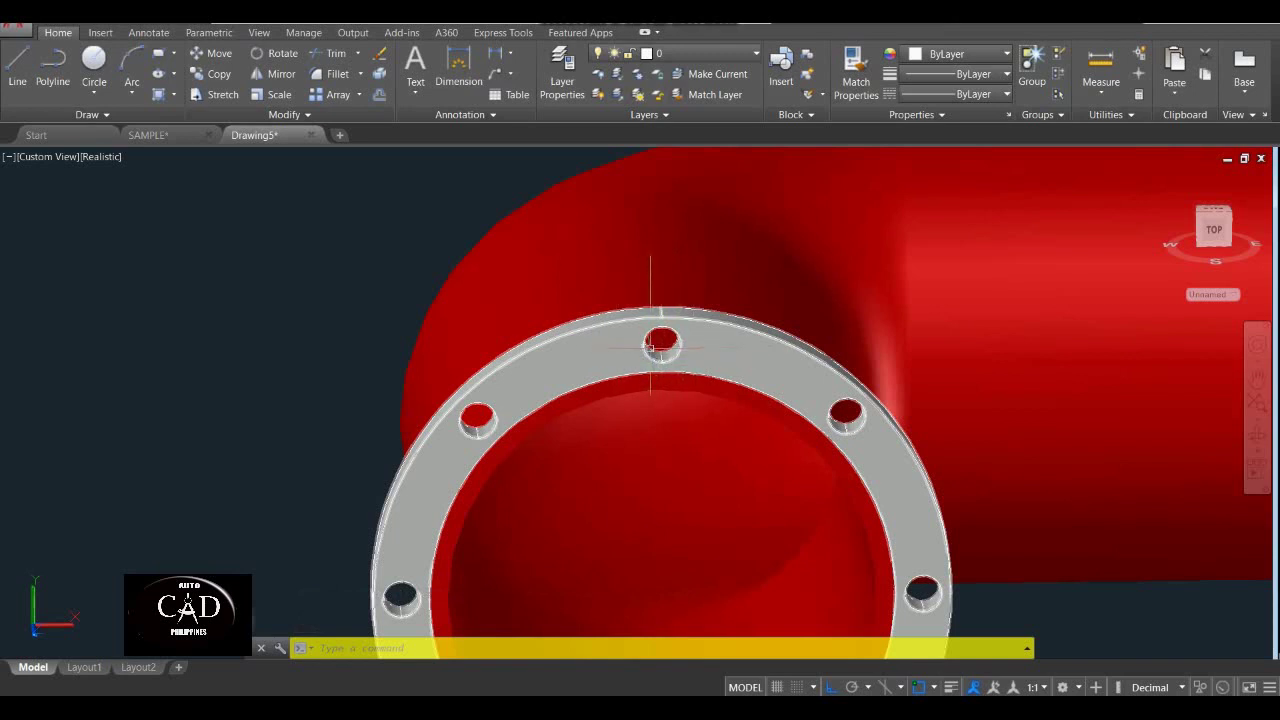
pyautogui.click(50, 157)
pyautogui.click(85, 258)
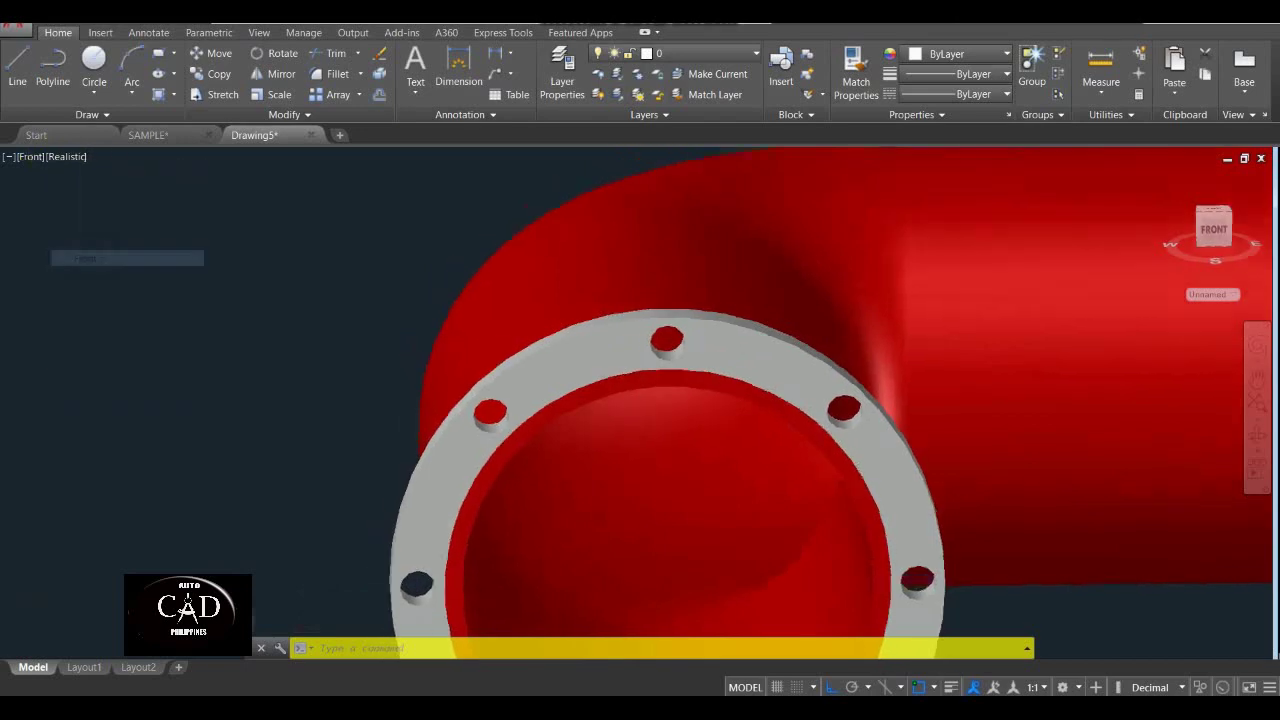
pyautogui.scroll(3, 716, 272)
pyautogui.moveTo(714, 266); pyautogui.dragTo(592, 328, button='middle')
# Switch the Front view to 2D Wireframe and check how the flange's circles line up with the pipe.
pyautogui.click(57, 157)
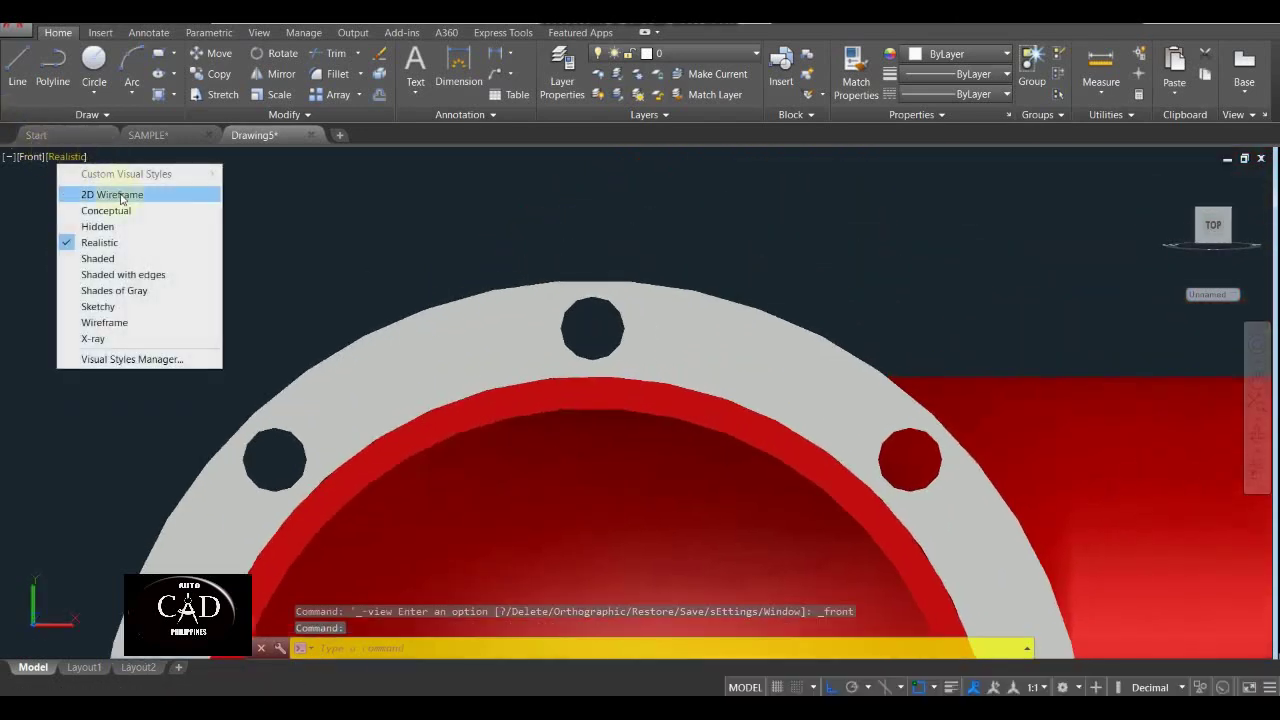
pyautogui.click(90, 194)
pyautogui.scroll(-6, 670, 355)
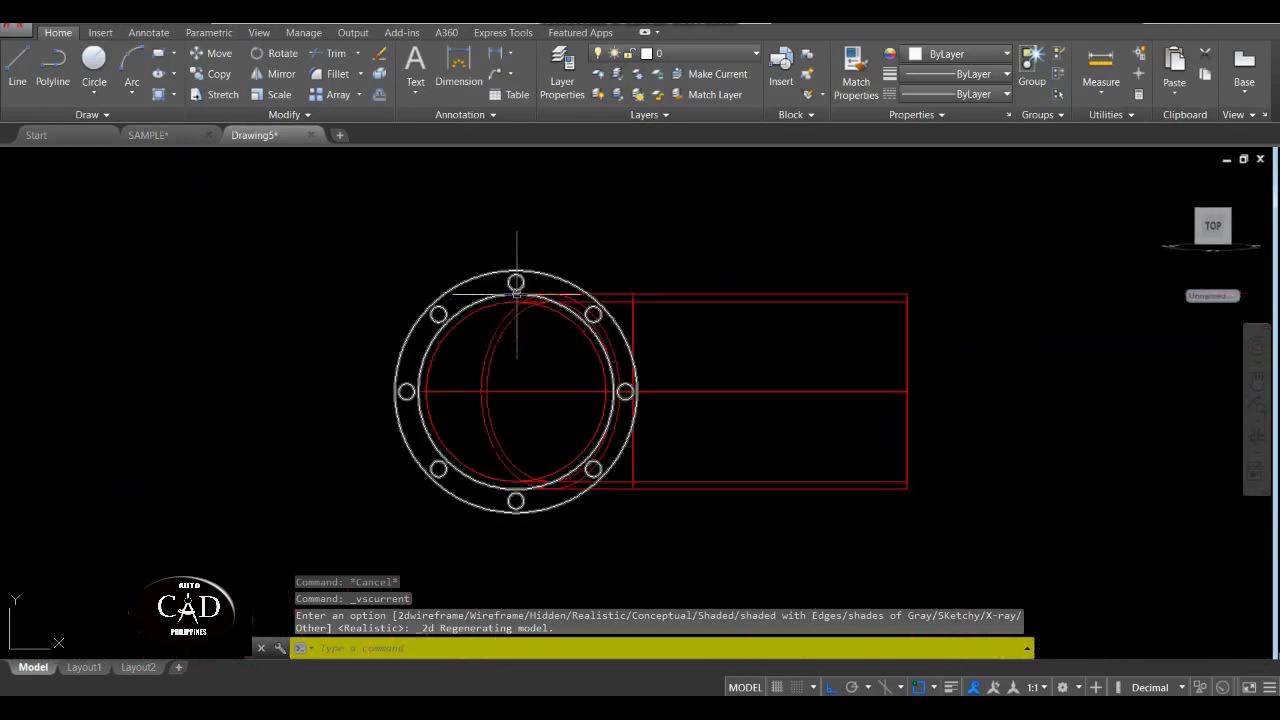
pyautogui.moveTo(490, 380); pyautogui.dragTo(522, 310, button='middle')
pyautogui.scroll(5, 519, 334)
pyautogui.scroll(-5, 519, 320)
pyautogui.scroll(3, 650, 320)
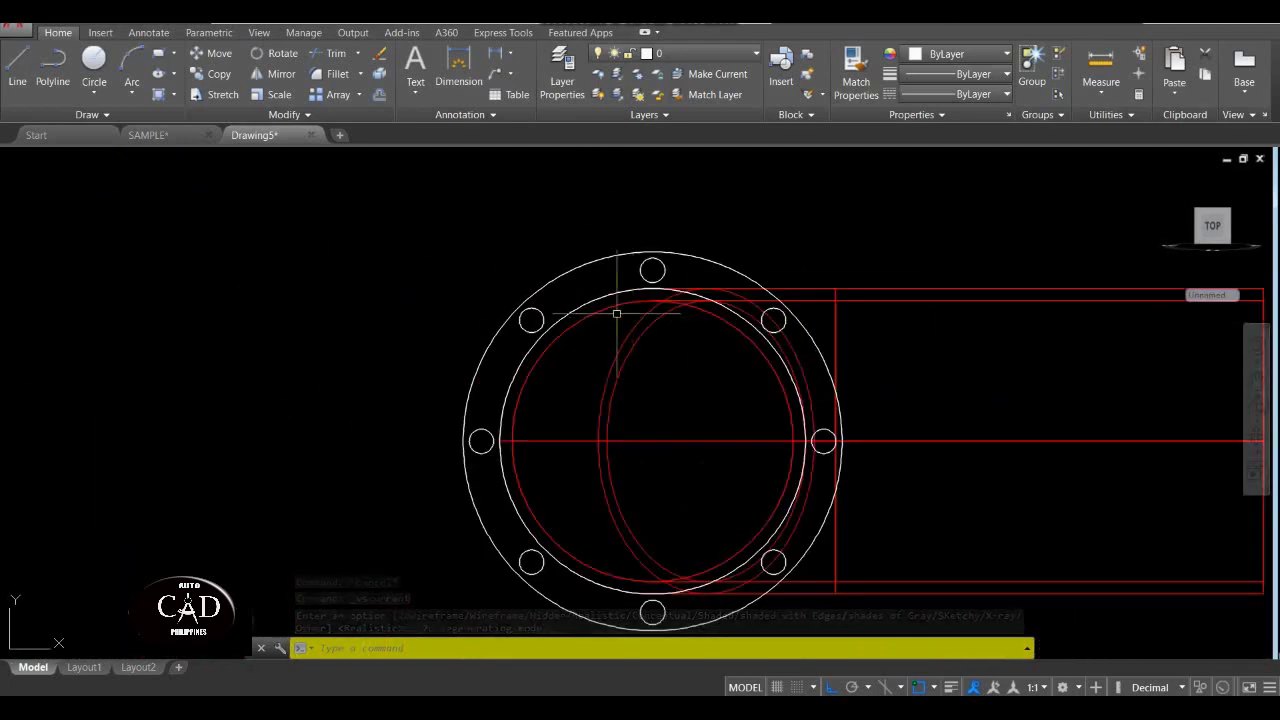
# Draw a horizontal reference line from right to left below the flange and pipe.
pyautogui.scroll(-4, 612, 390)
pyautogui.moveTo(612, 396); pyautogui.dragTo(651, 313, button='middle')
pyautogui.press('Return')
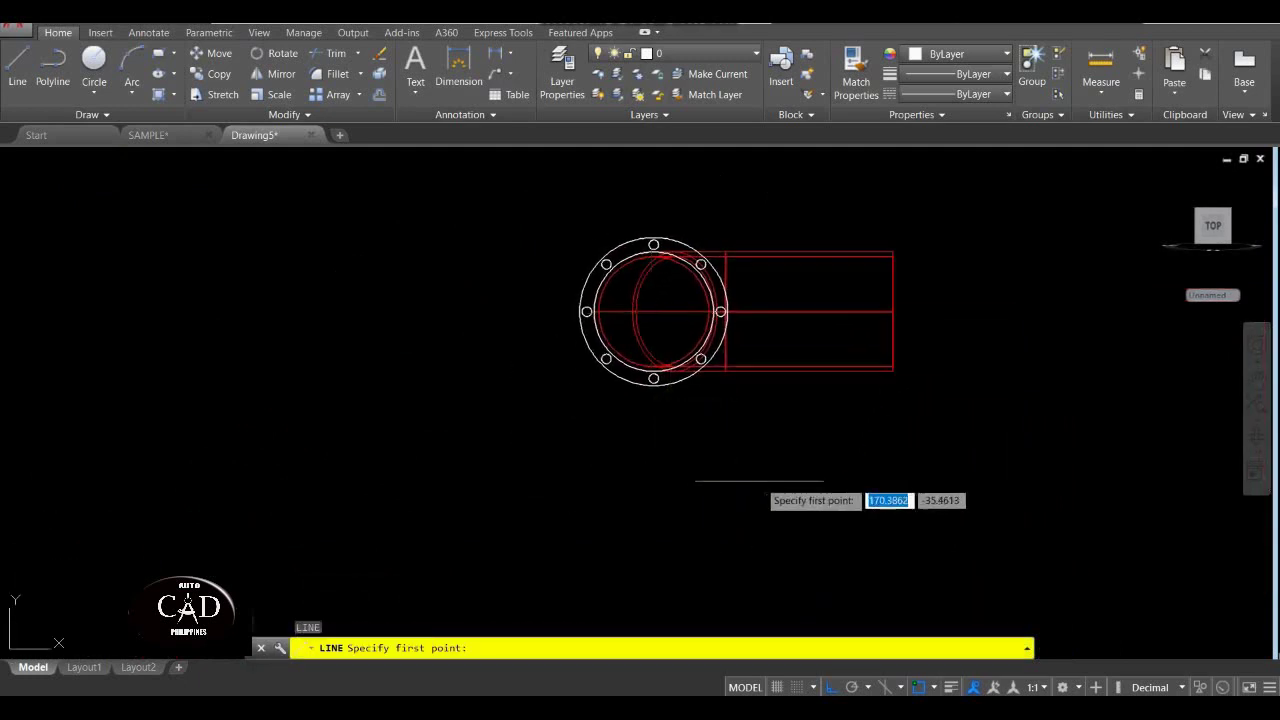
pyautogui.click(760, 481)
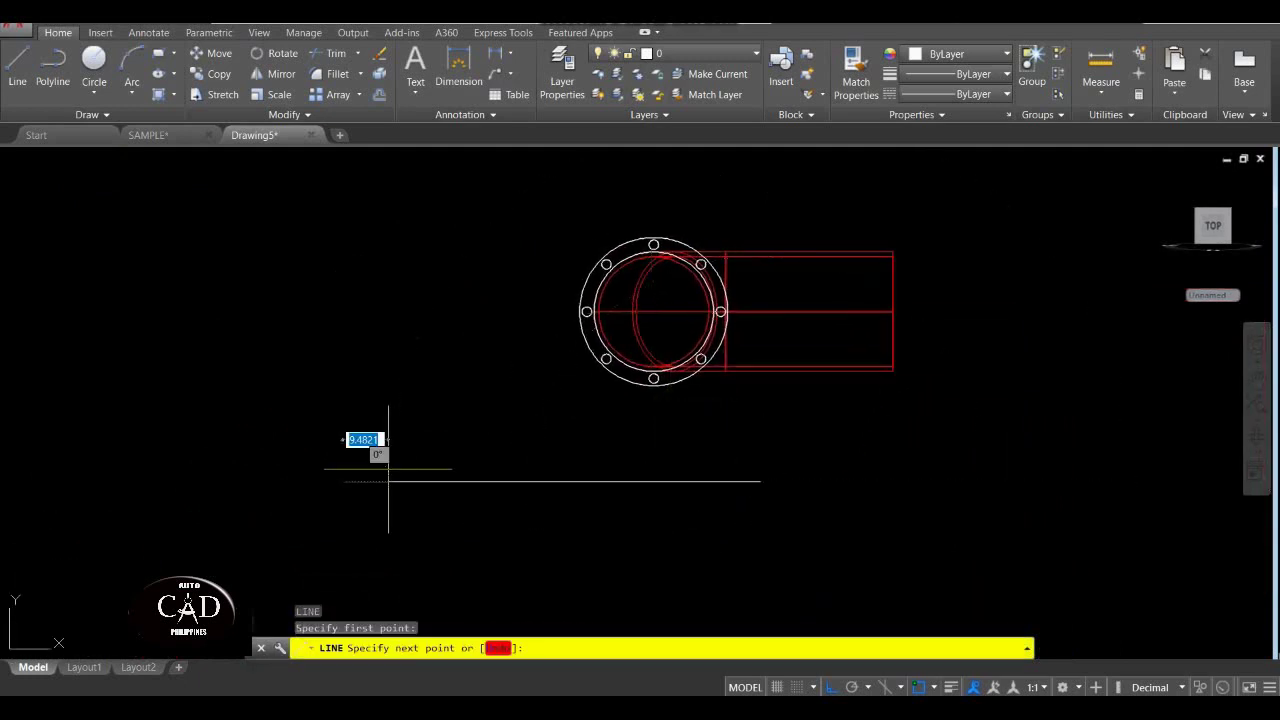
pyautogui.click(344, 481)
pyautogui.press('Return')
pyautogui.scroll(2, 600, 345)
# Move the flange leftward off the pipe by the reference line's length, using the line's right and left endpoints.
pyautogui.press('Return')
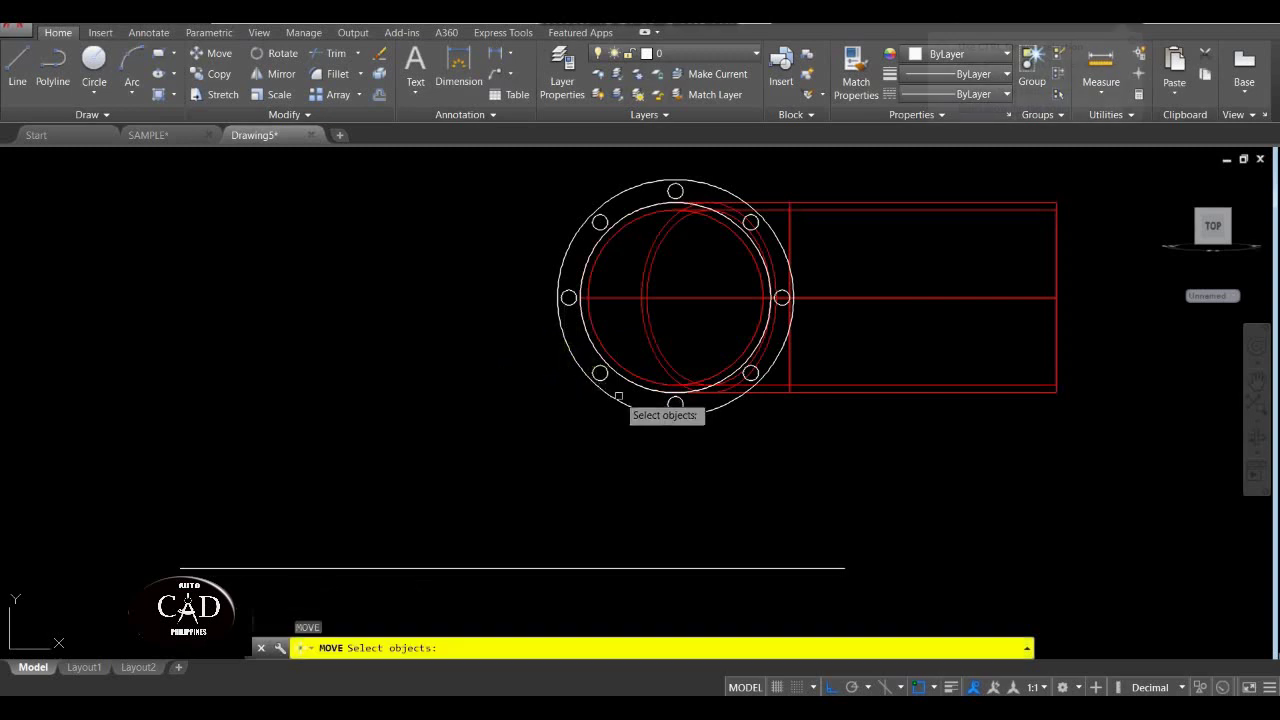
pyautogui.click(600, 390)
pyautogui.click(555, 440)
pyautogui.press('Return')
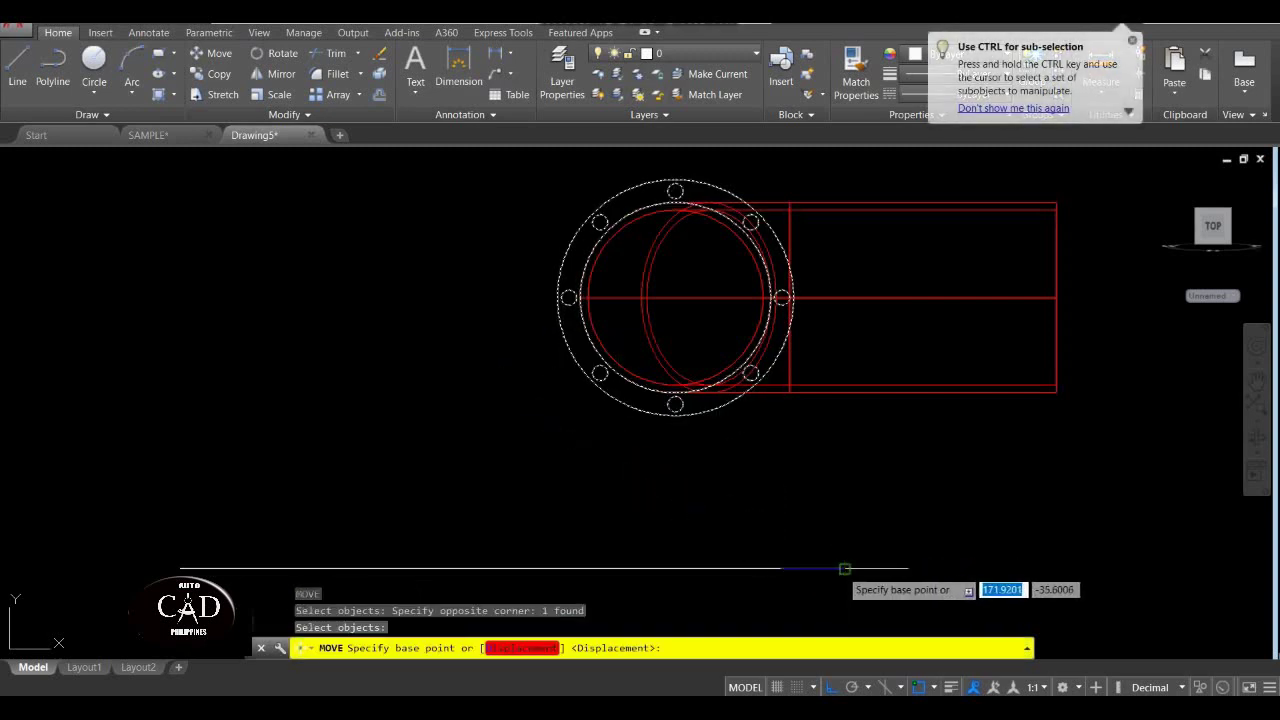
pyautogui.click(791, 557)
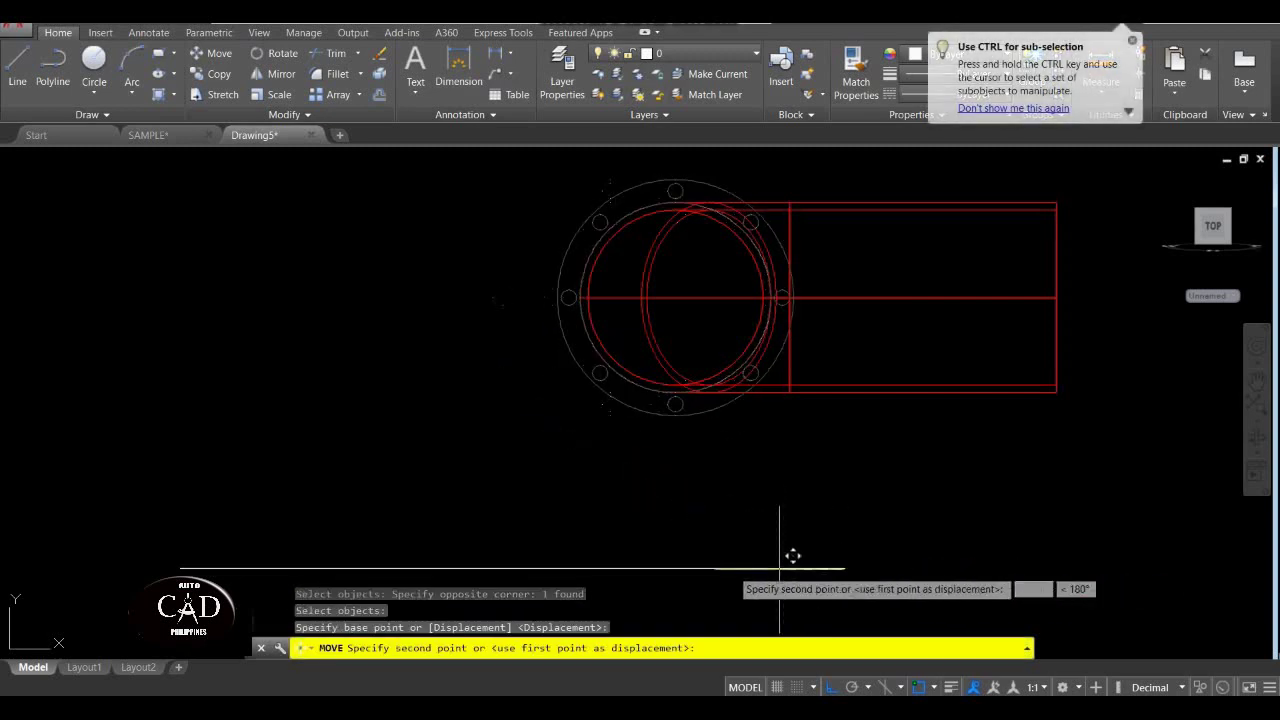
pyautogui.click(185, 568)
pyautogui.scroll(-4, 180, 550)
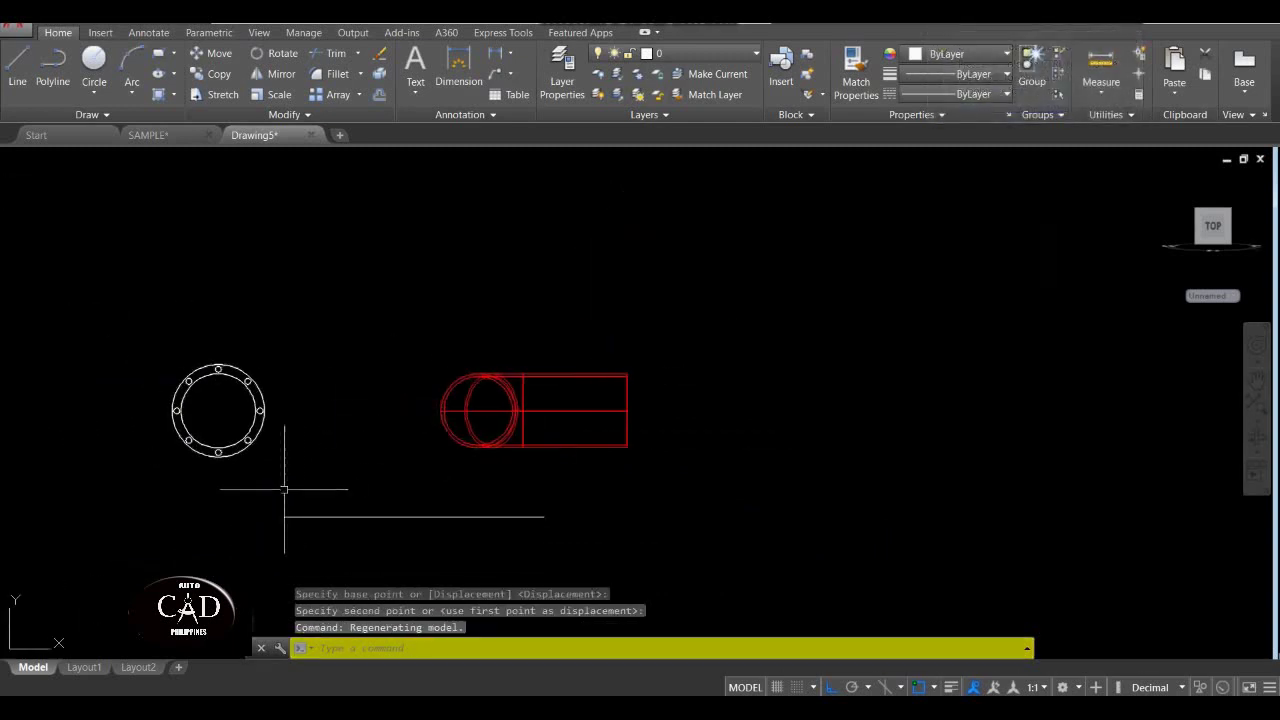
pyautogui.click(340, 510)
pyautogui.press('Escape')
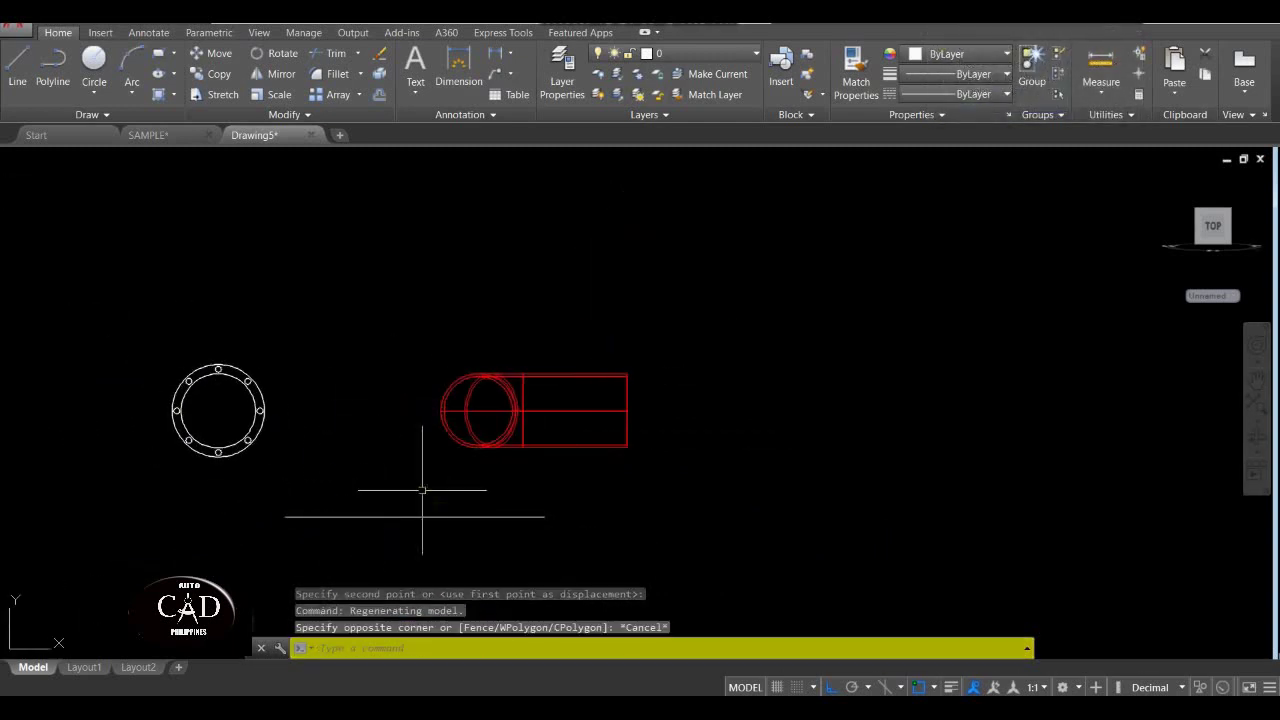
pyautogui.click(423, 486)
pyautogui.click(304, 540)
pyautogui.press('Escape')
# Examine the separated flange's bolt holes and inner and outer circles up close.
pyautogui.moveTo(306, 449); pyautogui.dragTo(469, 391, button='middle')
pyautogui.scroll(3, 380, 366)
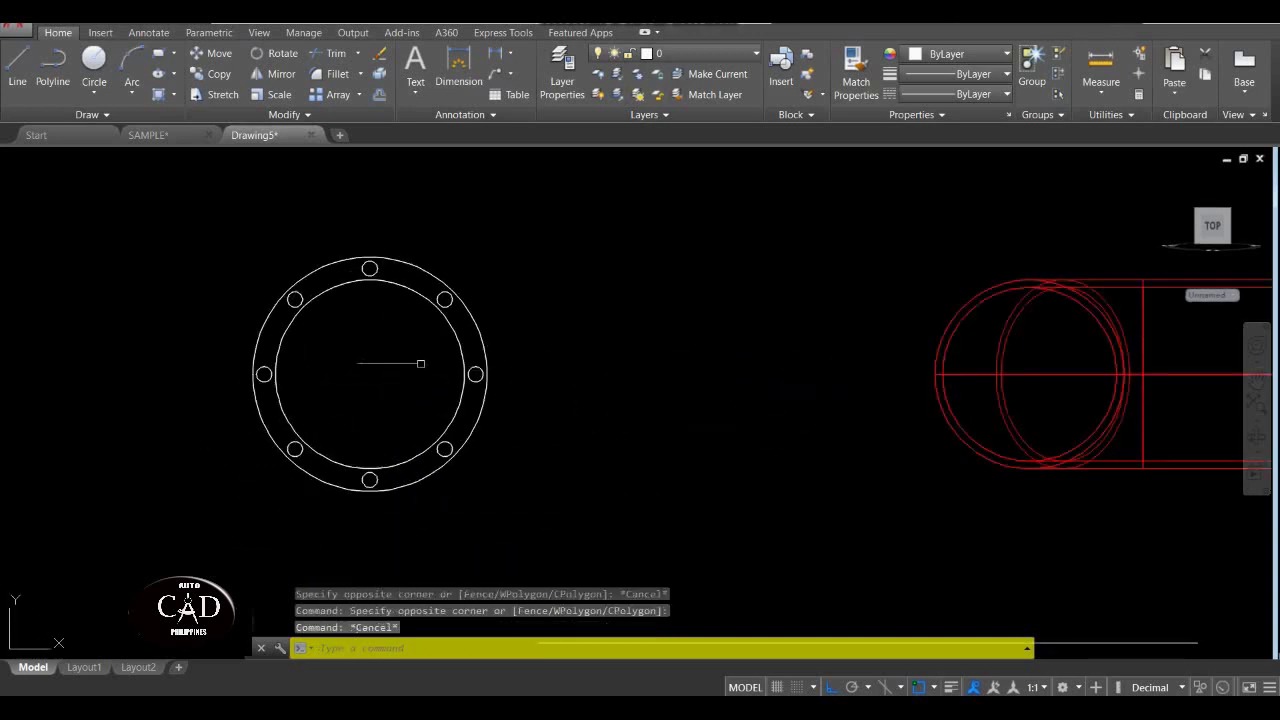
pyautogui.moveTo(380, 366); pyautogui.dragTo(610, 430, button='middle')
pyautogui.scroll(3, 506, 357)
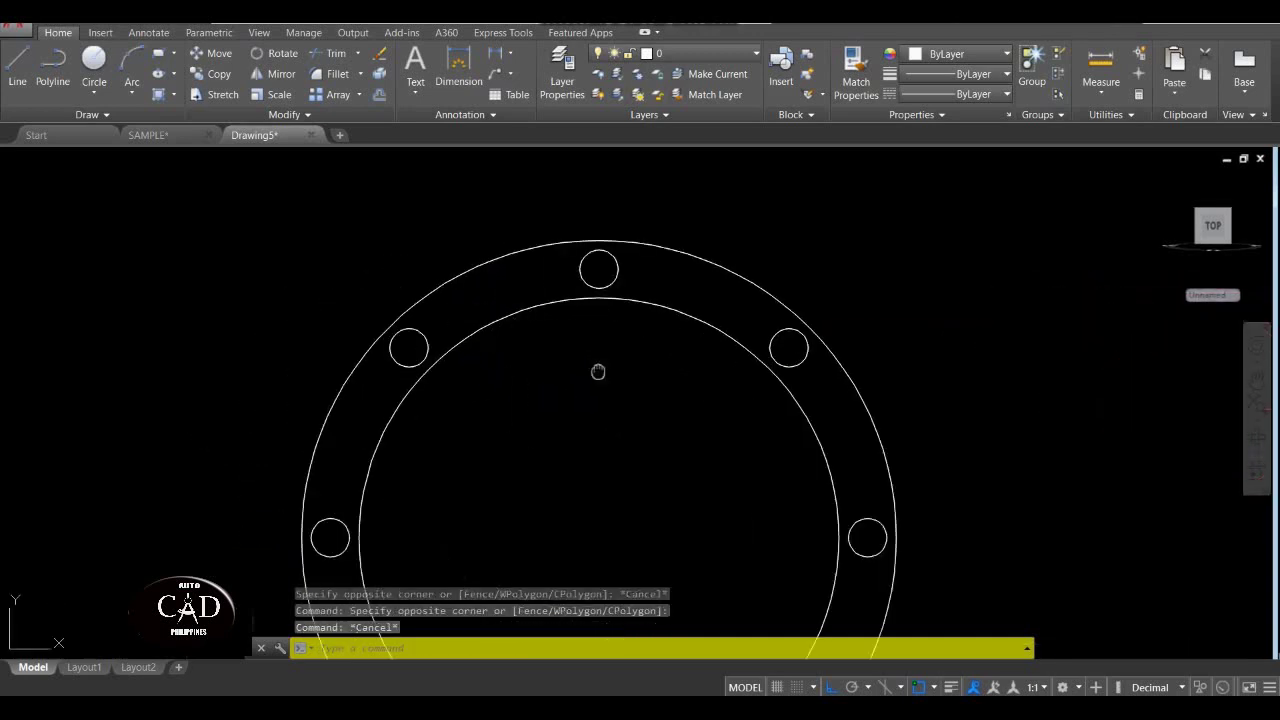
pyautogui.moveTo(598, 371); pyautogui.dragTo(594, 286, button='middle')
pyautogui.scroll(-4, 594, 286)
pyautogui.scroll(3, 597, 211)
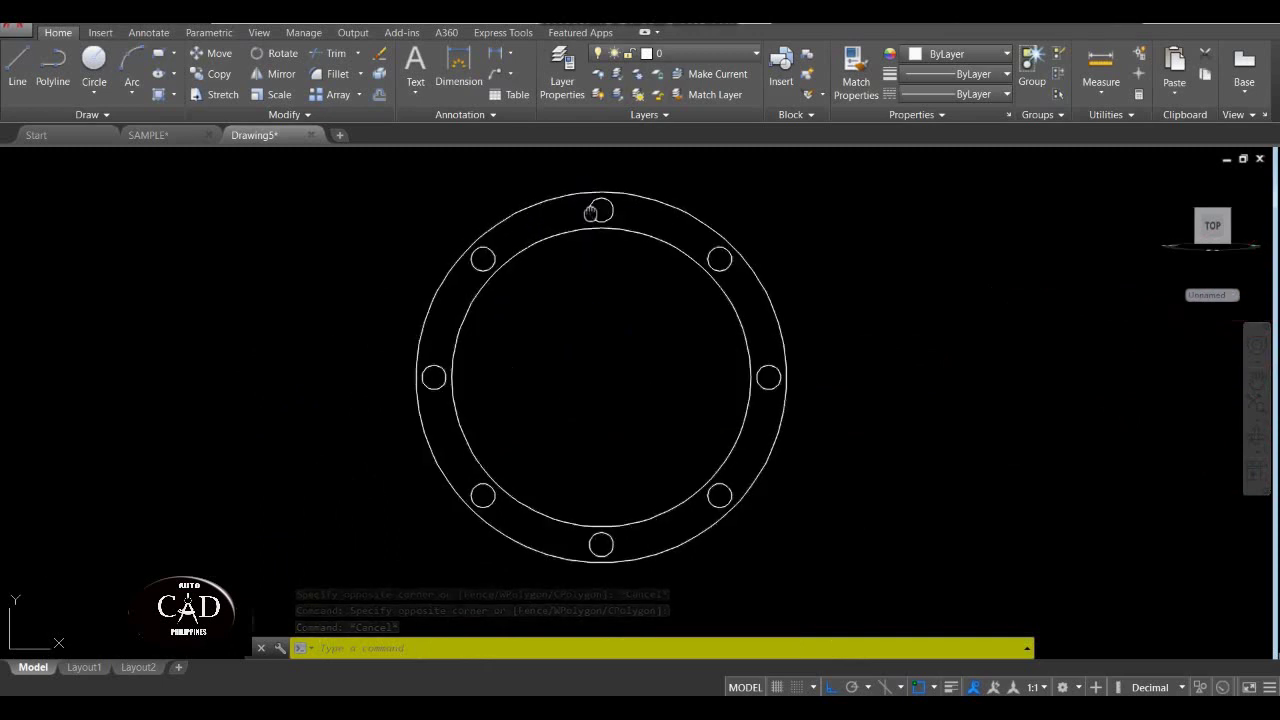
pyautogui.moveTo(591, 211); pyautogui.dragTo(543, 277, button='middle')
pyautogui.scroll(3, 545, 307)
pyautogui.scroll(-3, 532, 345)
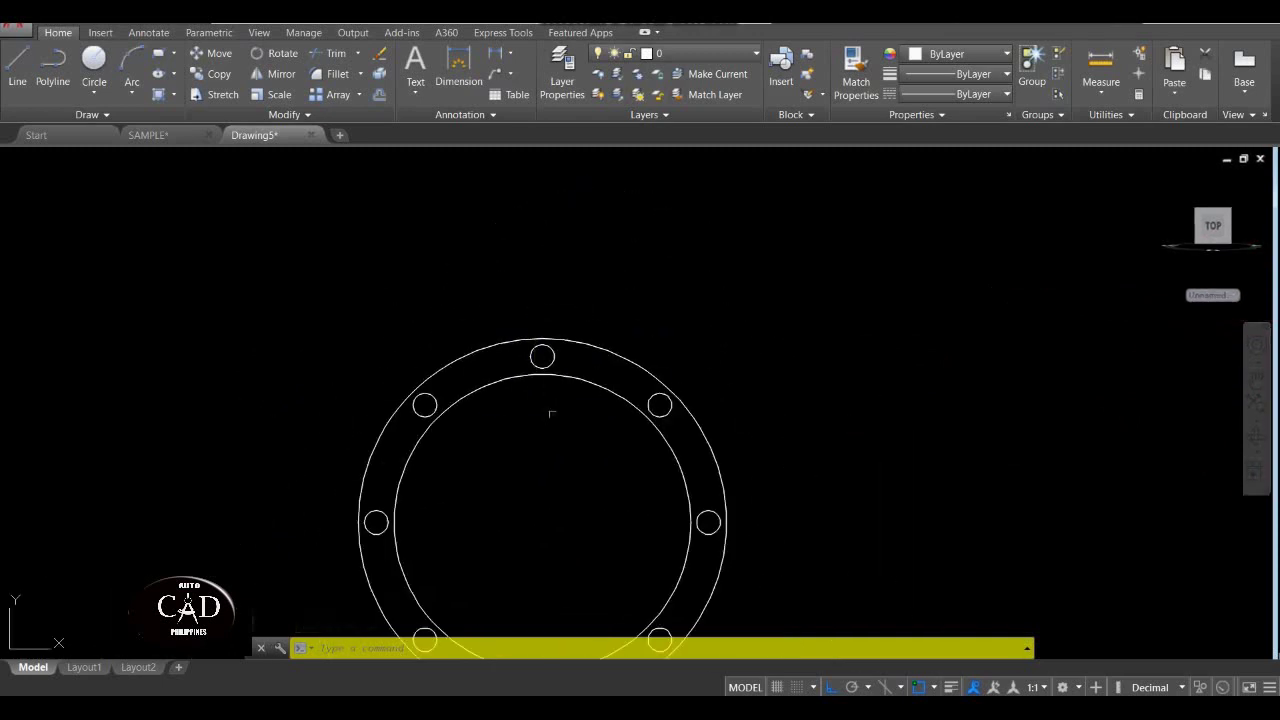
pyautogui.moveTo(554, 394); pyautogui.dragTo(606, 312, button='middle')
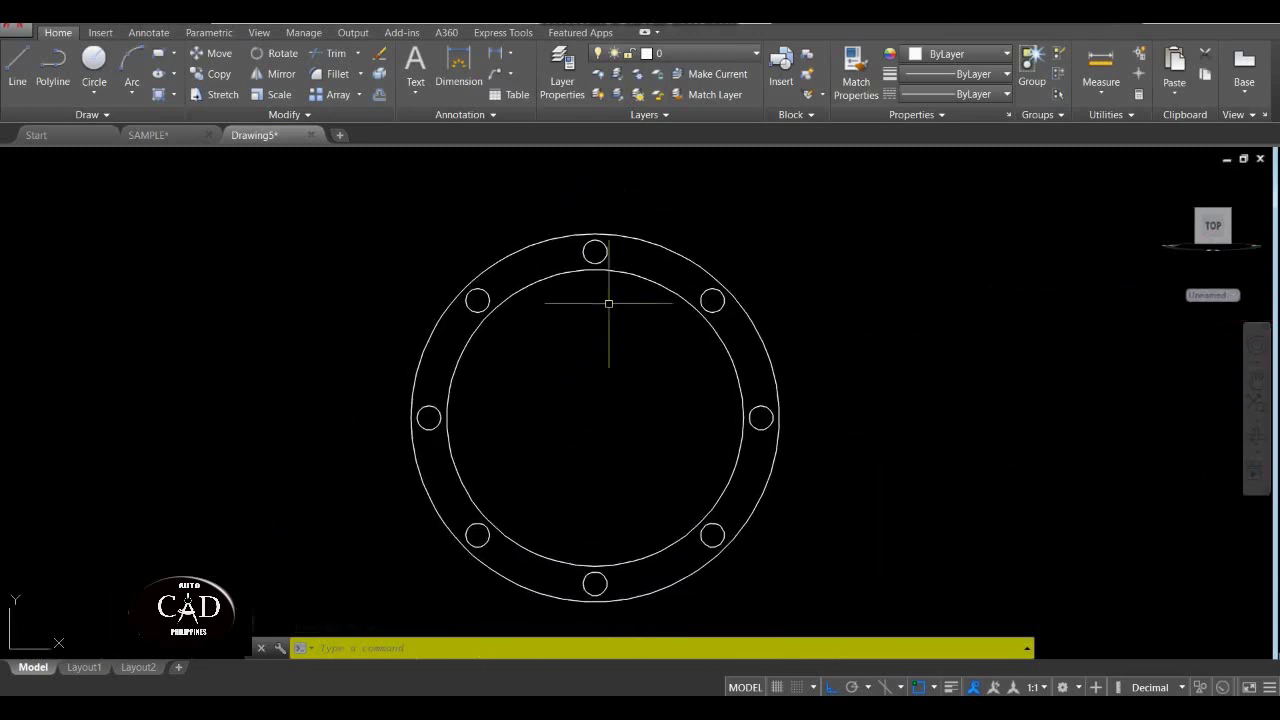
pyautogui.write('POL')
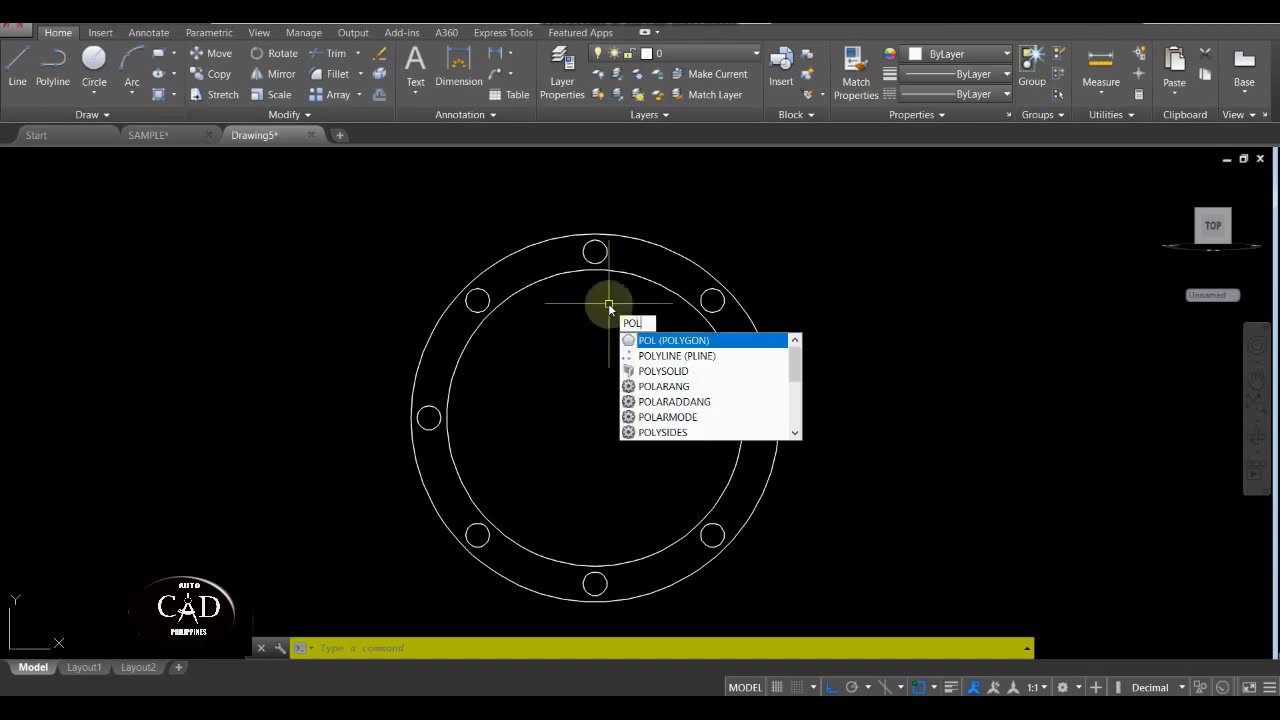
pyautogui.write('YGON')
pyautogui.press('Return')
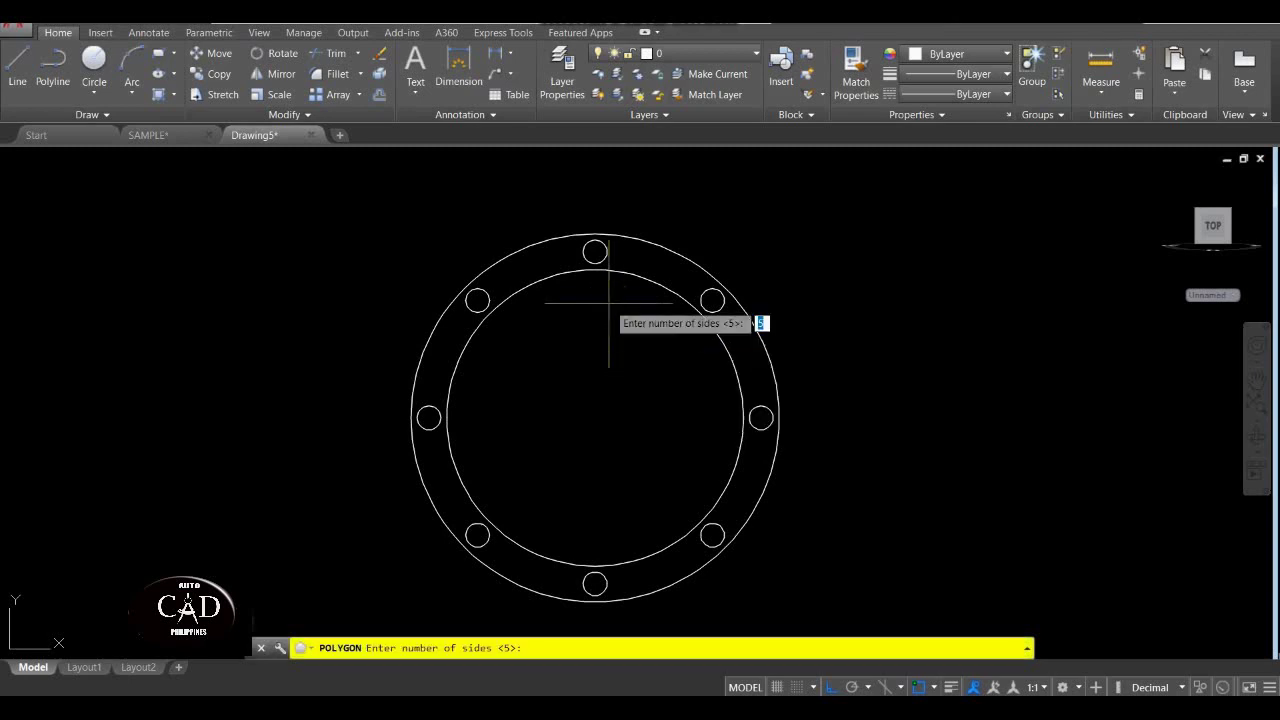
pyautogui.press('Return')
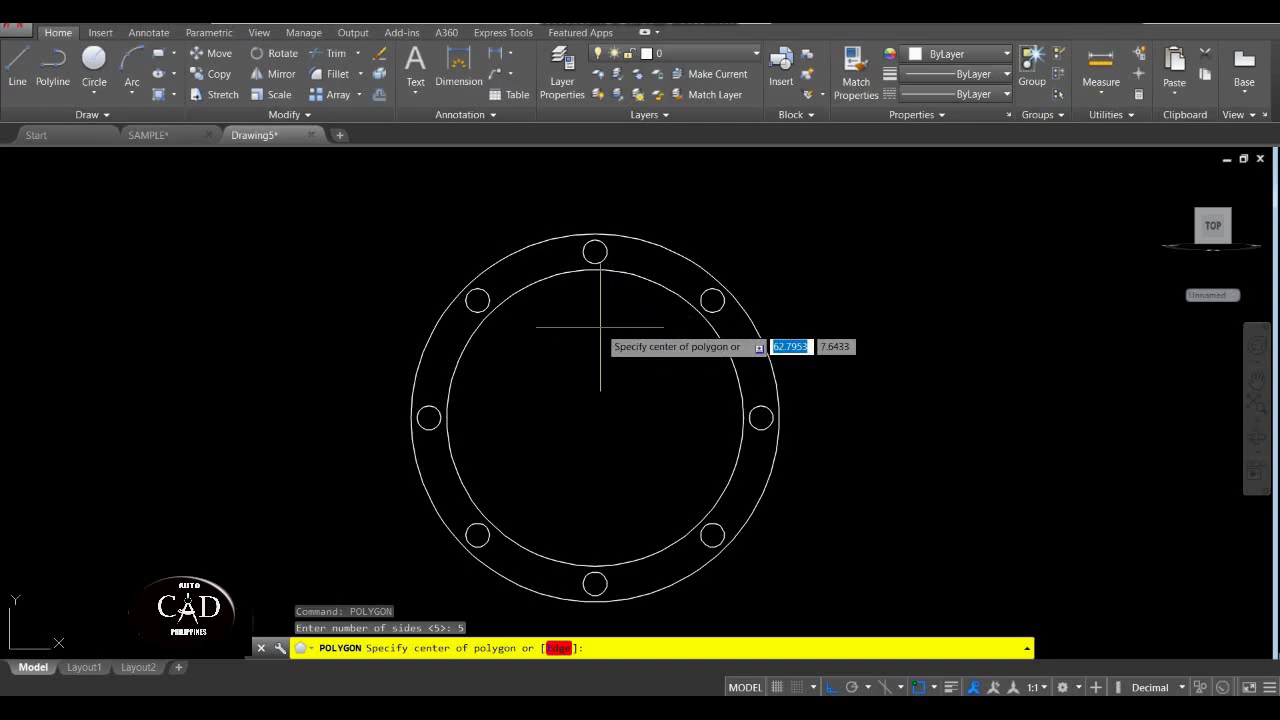
pyautogui.keyDown('shift'); pyautogui.rightClick(550, 312); pyautogui.keyUp('shift')
pyautogui.click(635, 505)
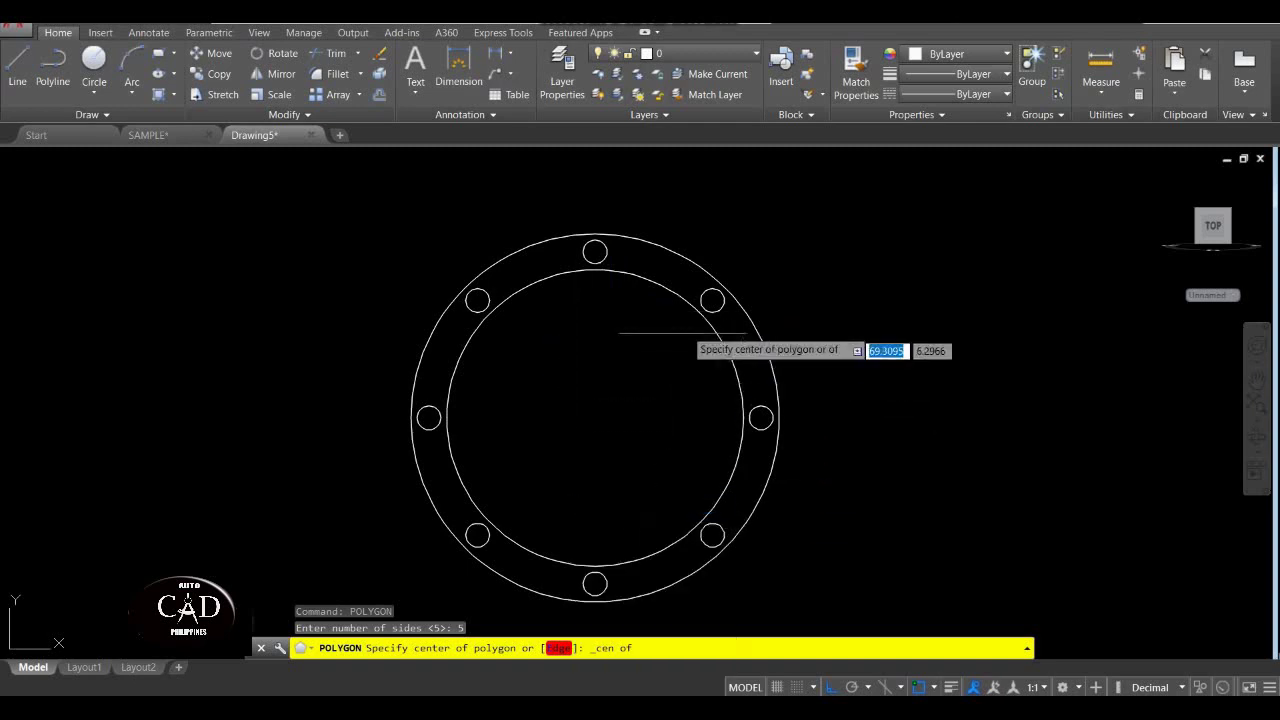
pyautogui.click(596, 417)
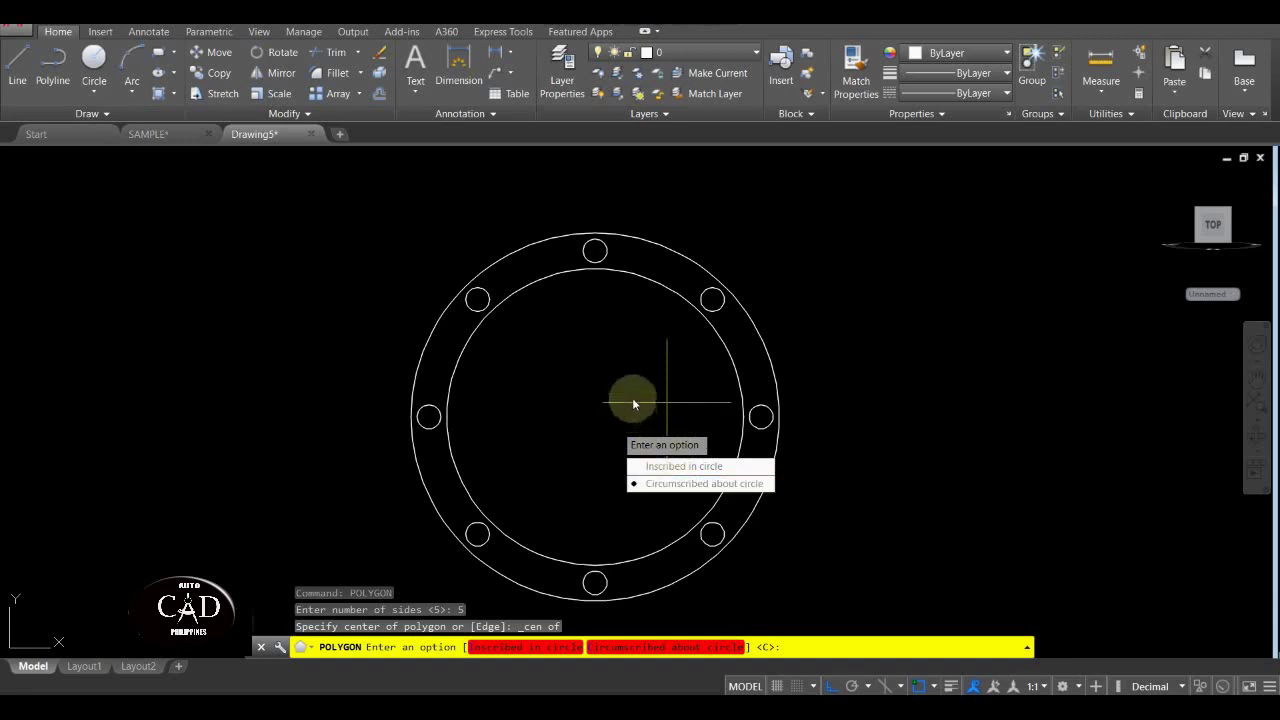
pyautogui.press('Escape')
# Draw a circle with a radius of about 20 in the empty space left of the flange.
pyautogui.scroll(-2, 600, 400)
pyautogui.moveTo(600, 400); pyautogui.dragTo(757, 346, button='middle')
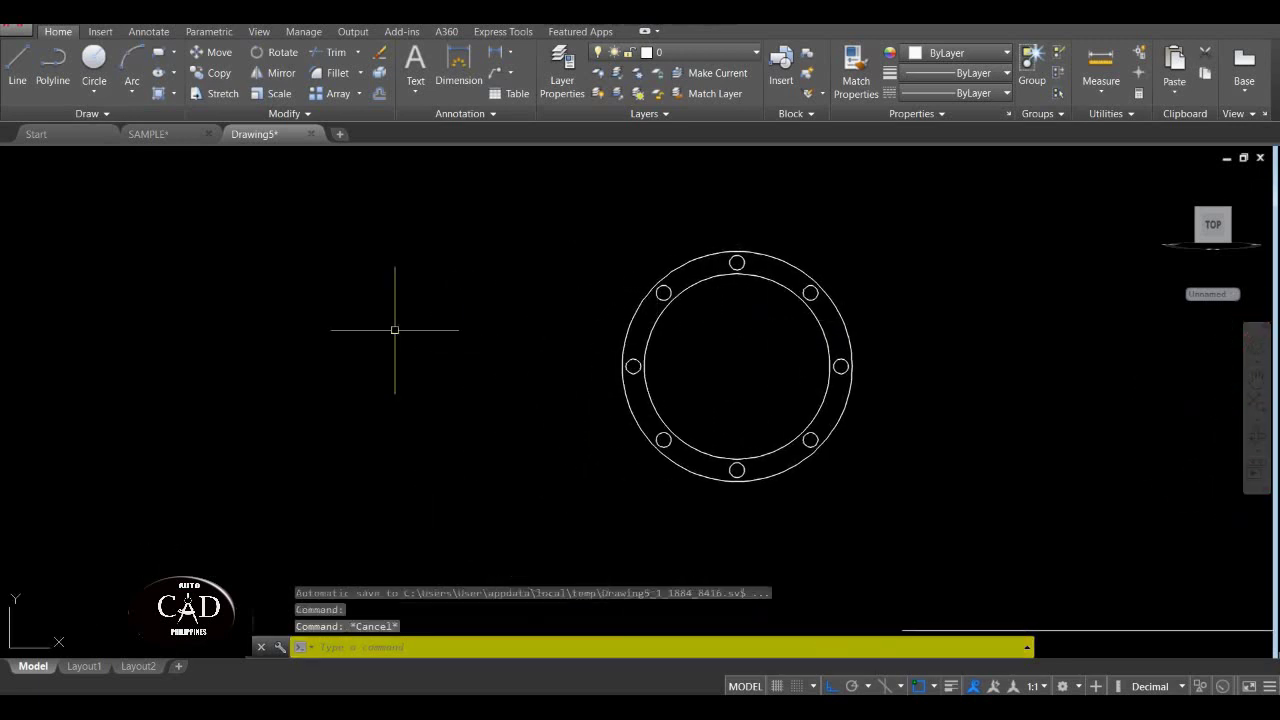
pyautogui.moveTo(394, 329); pyautogui.dragTo(507, 381, button='middle')
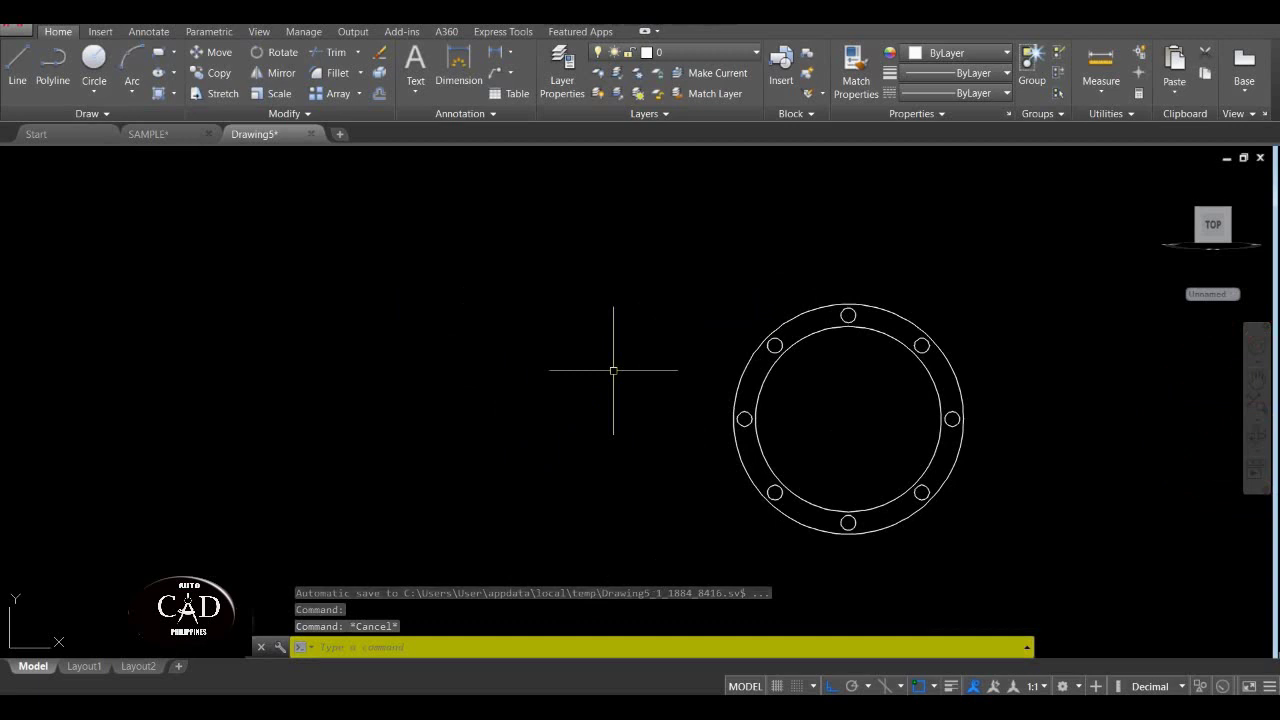
pyautogui.scroll(-2, 613, 370)
pyautogui.moveTo(568, 385); pyautogui.dragTo(630, 380, button='middle')
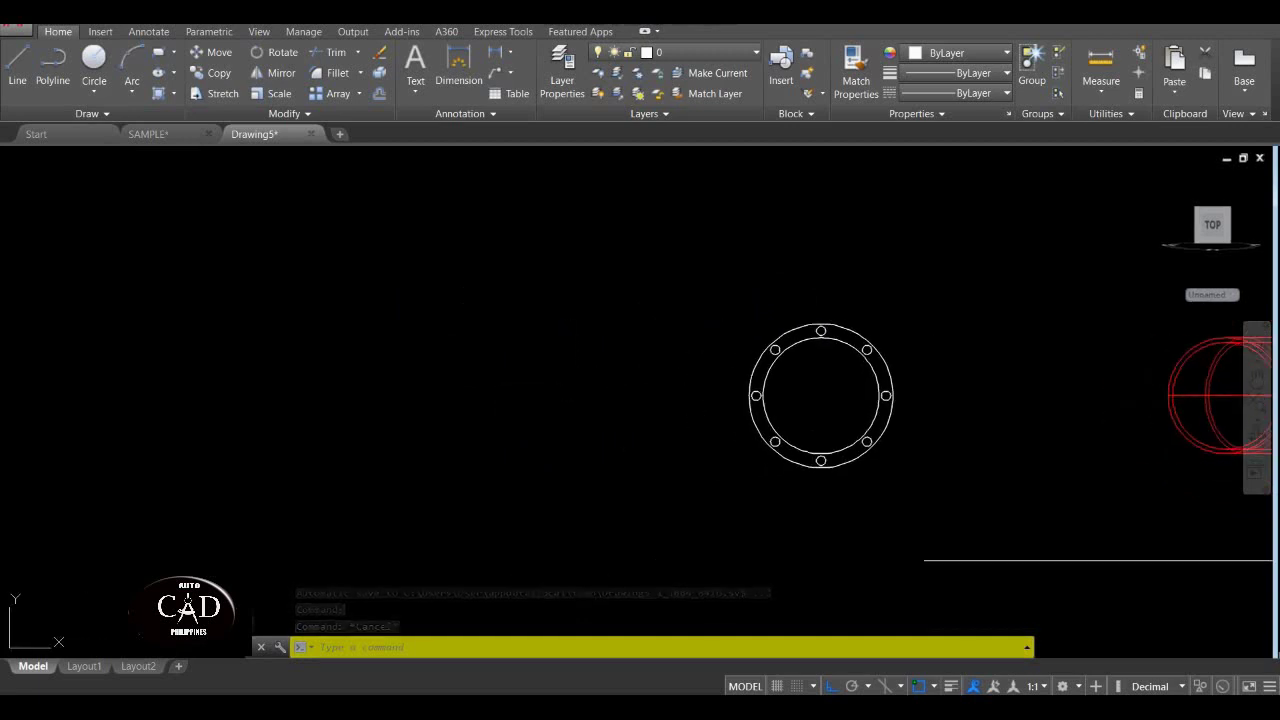
pyautogui.write('c')
pyautogui.press('Return')
pyautogui.click(490, 368)
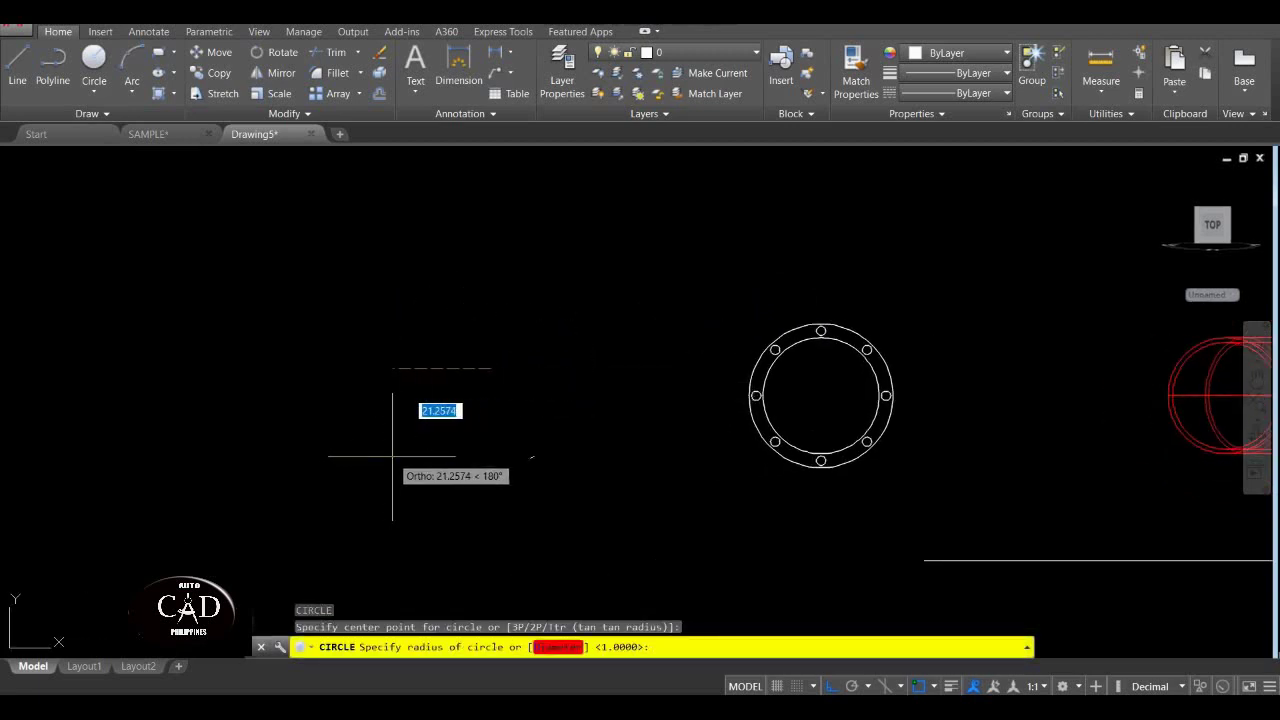
pyautogui.click(397, 452)
# Draw a 5-sided polygon inscribed in the new circle, from its center to its bottom quadrant.
pyautogui.scroll(2, 478, 380)
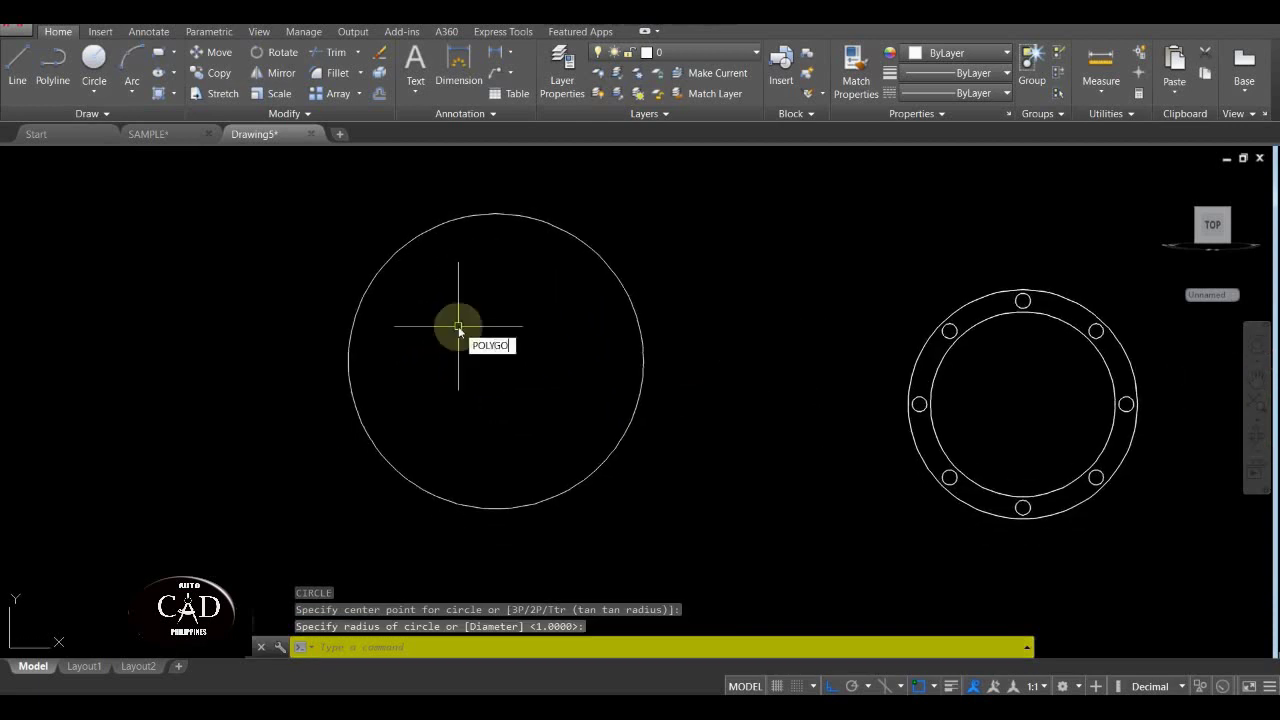
pyautogui.press('Return')
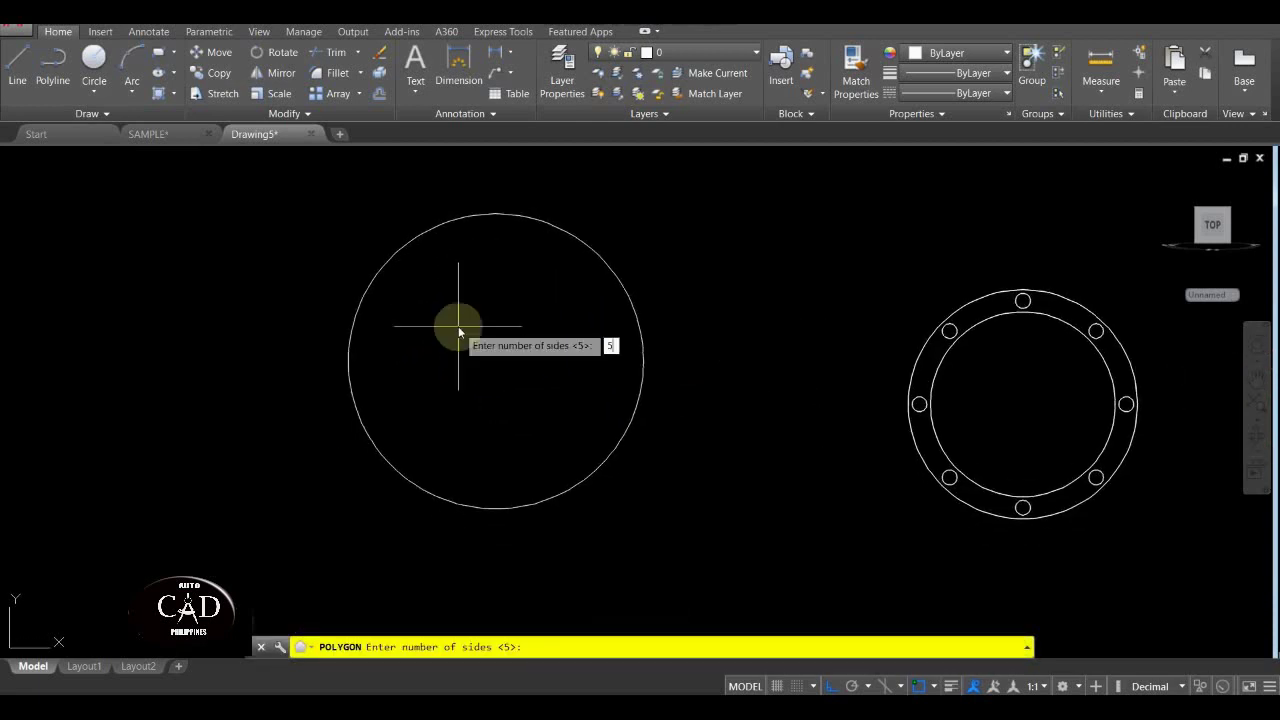
pyautogui.write('5')
pyautogui.press('Return')
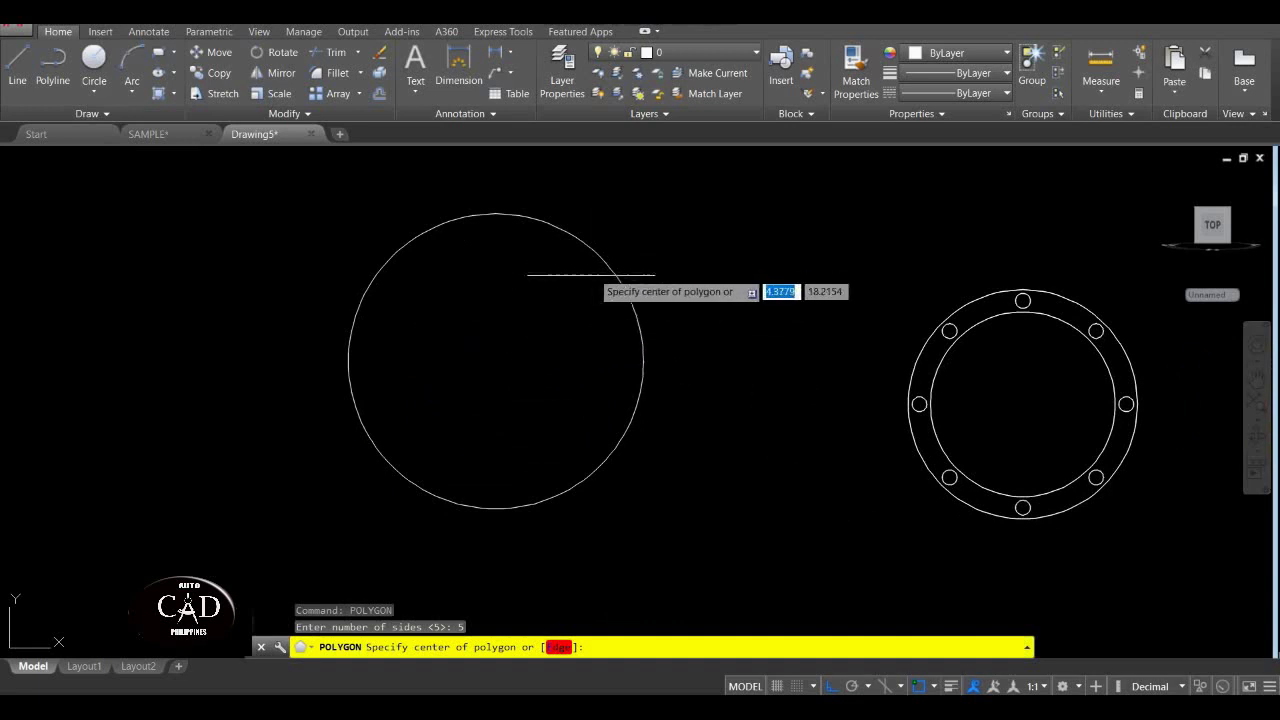
pyautogui.keyDown('shift'); pyautogui.rightClick(548, 313); pyautogui.keyUp('shift')
pyautogui.click(601, 506)
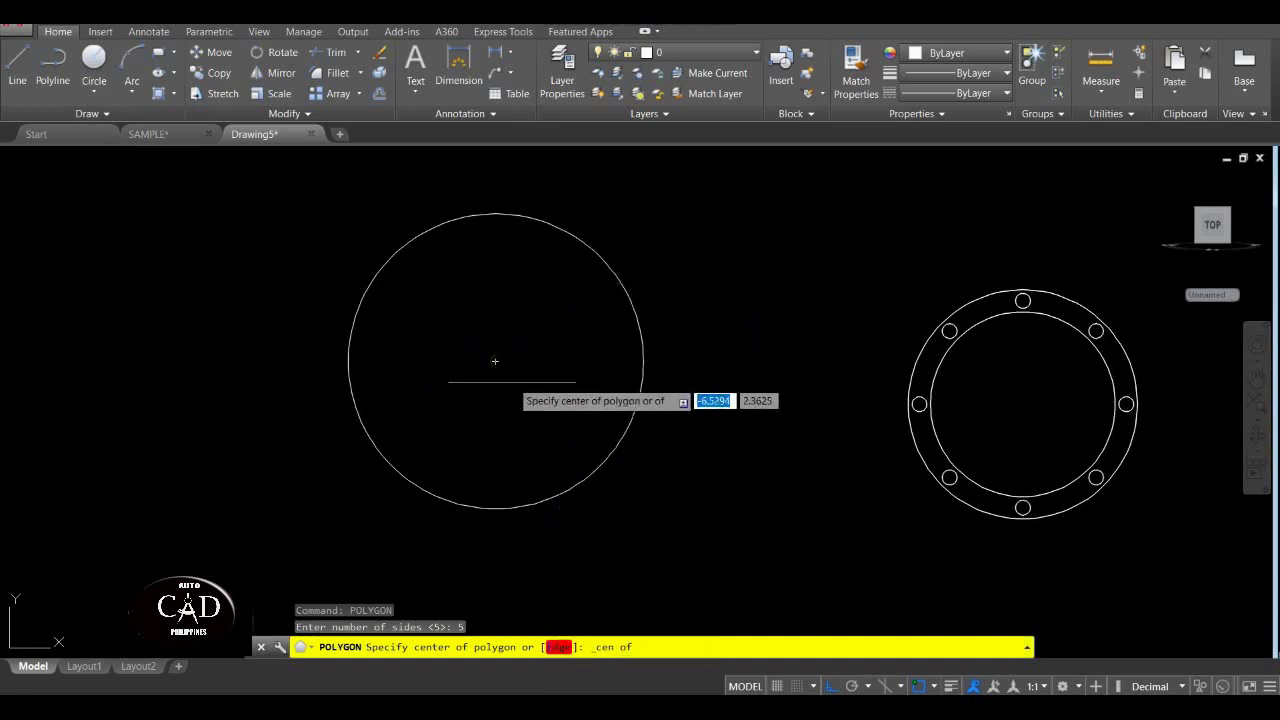
pyautogui.click(490, 362)
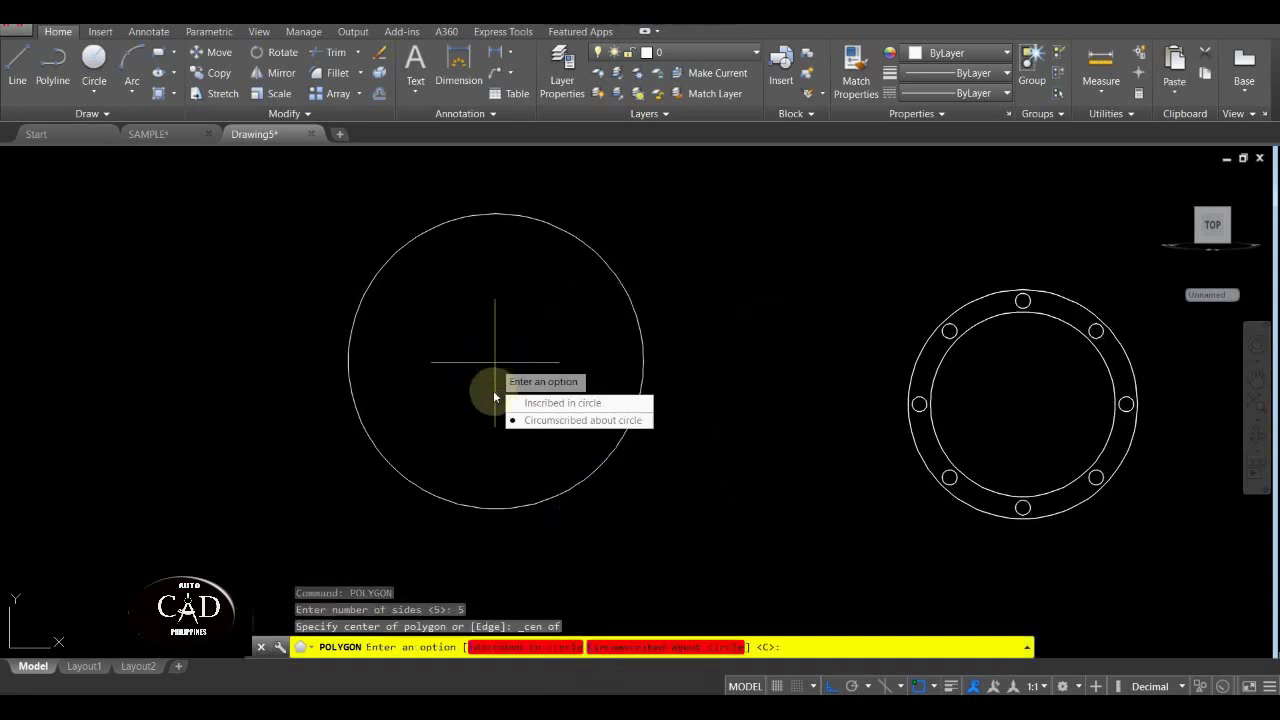
pyautogui.click(553, 405)
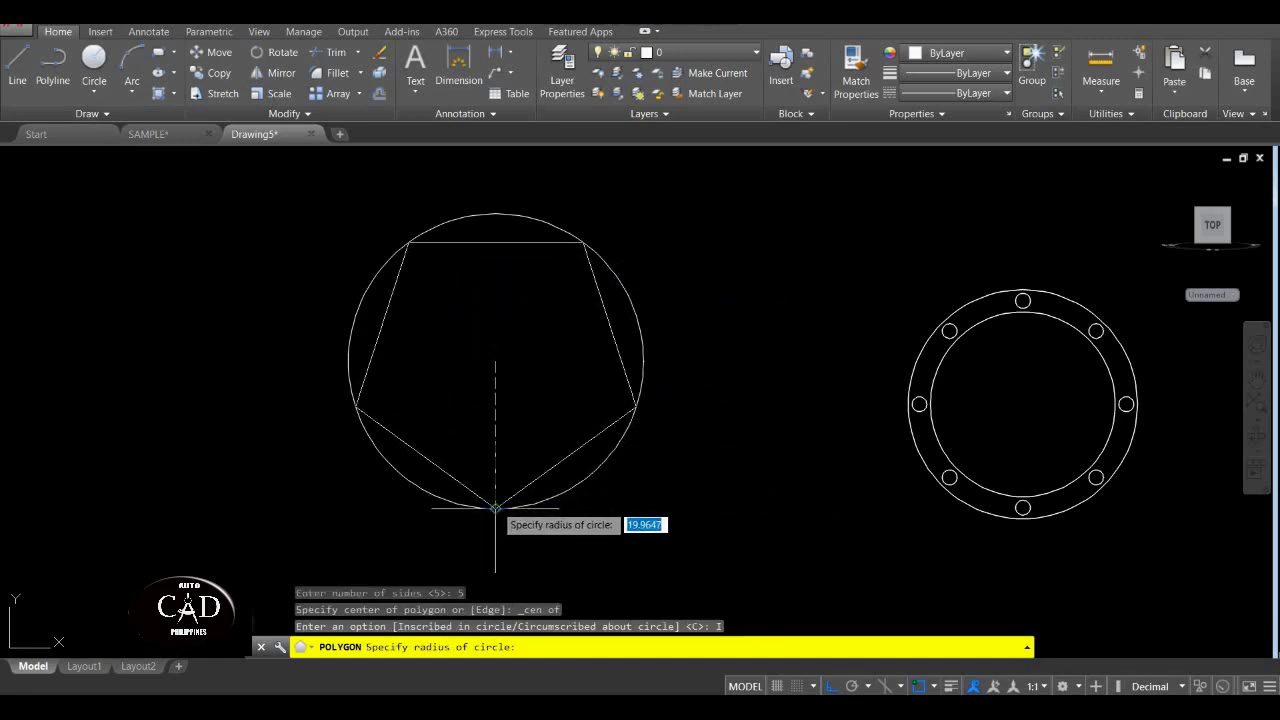
pyautogui.click(495, 508)
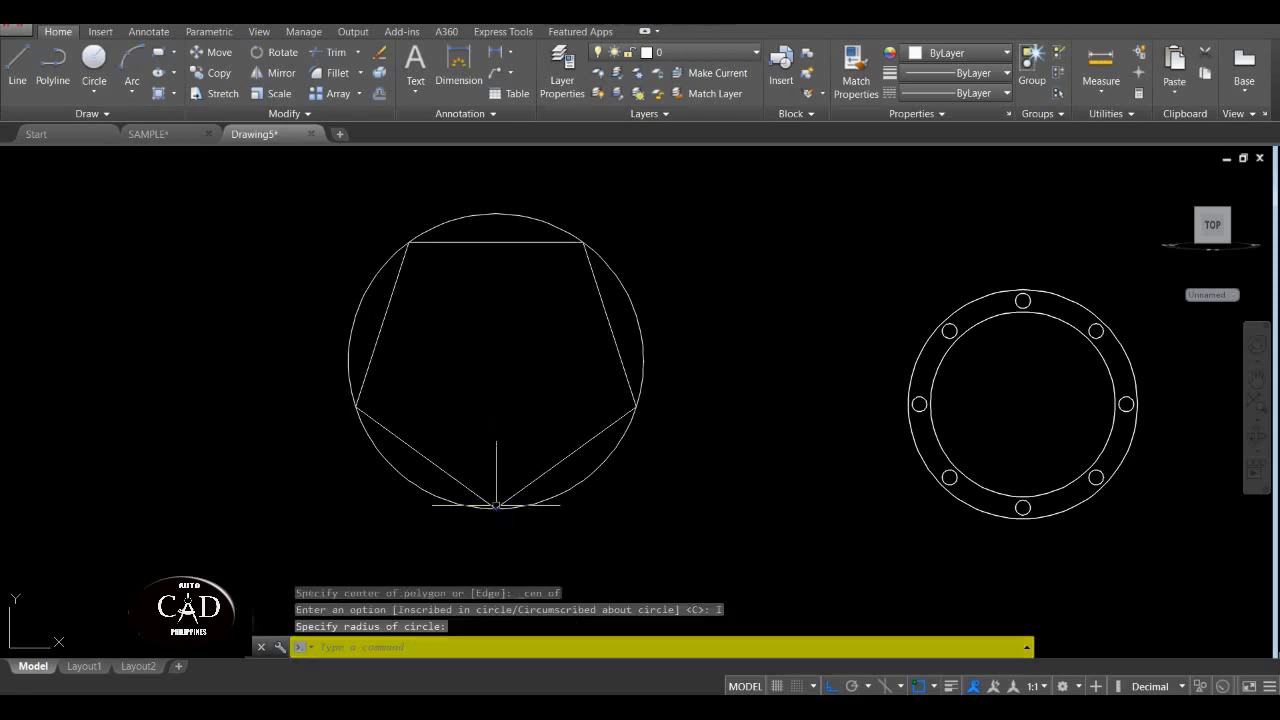
pyautogui.press('Return')
pyautogui.press('Escape')
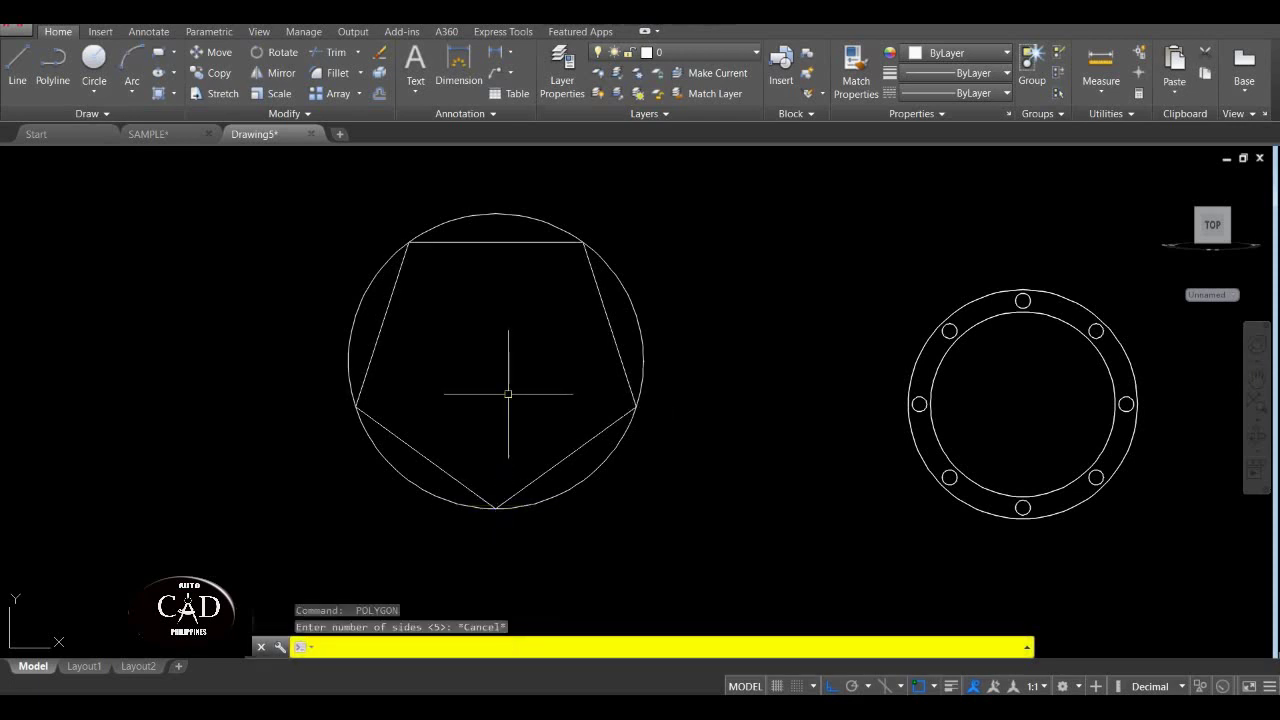
pyautogui.press('Return')
pyautogui.press('Escape')
# Draw a 5-sided polygon circumscribed about the same circle, from its center to its top quadrant.
pyautogui.moveTo(486, 360); pyautogui.dragTo(480, 422, button='middle')
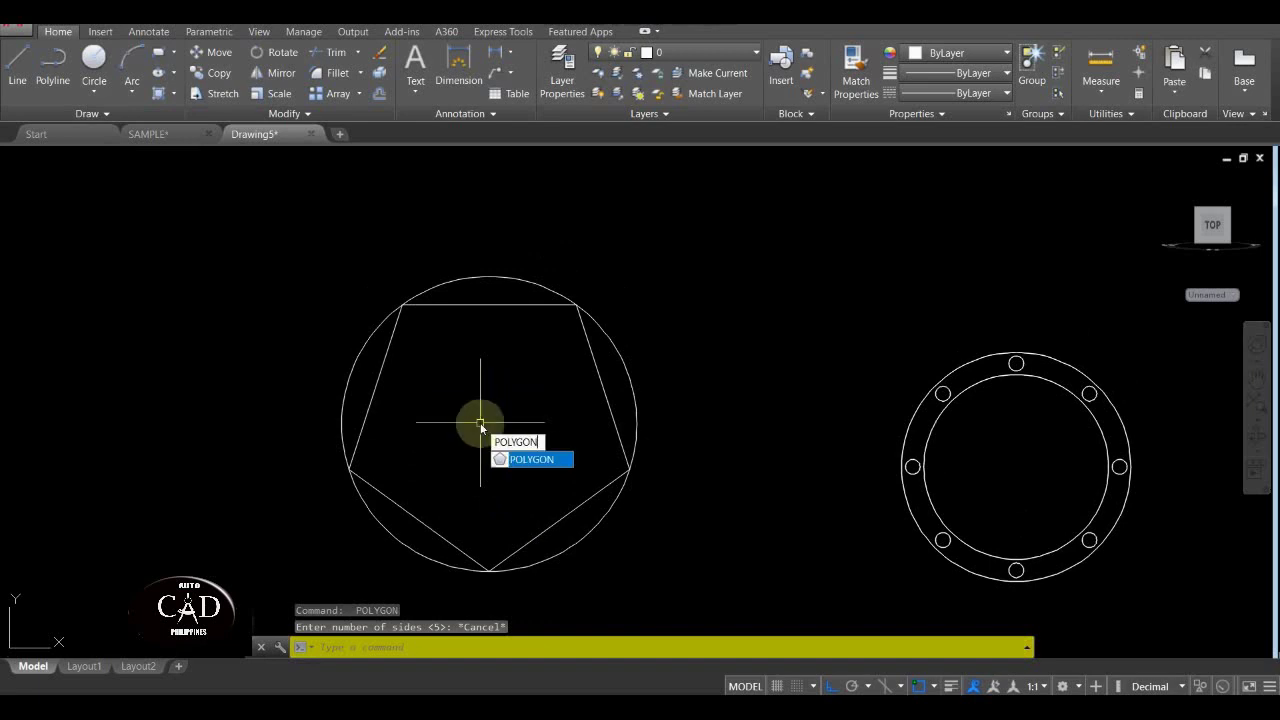
pyautogui.press('Return')
pyautogui.press('Return')
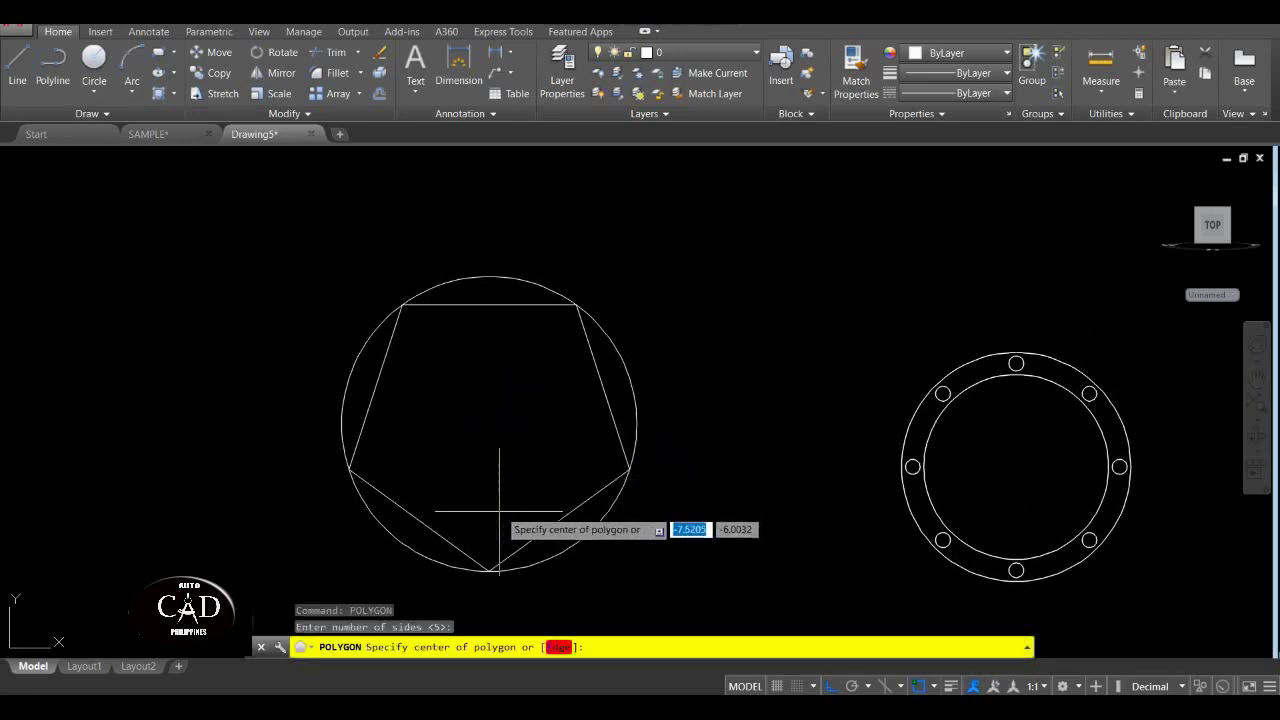
pyautogui.keyDown('shift'); pyautogui.rightClick(514, 438); pyautogui.keyUp('shift')
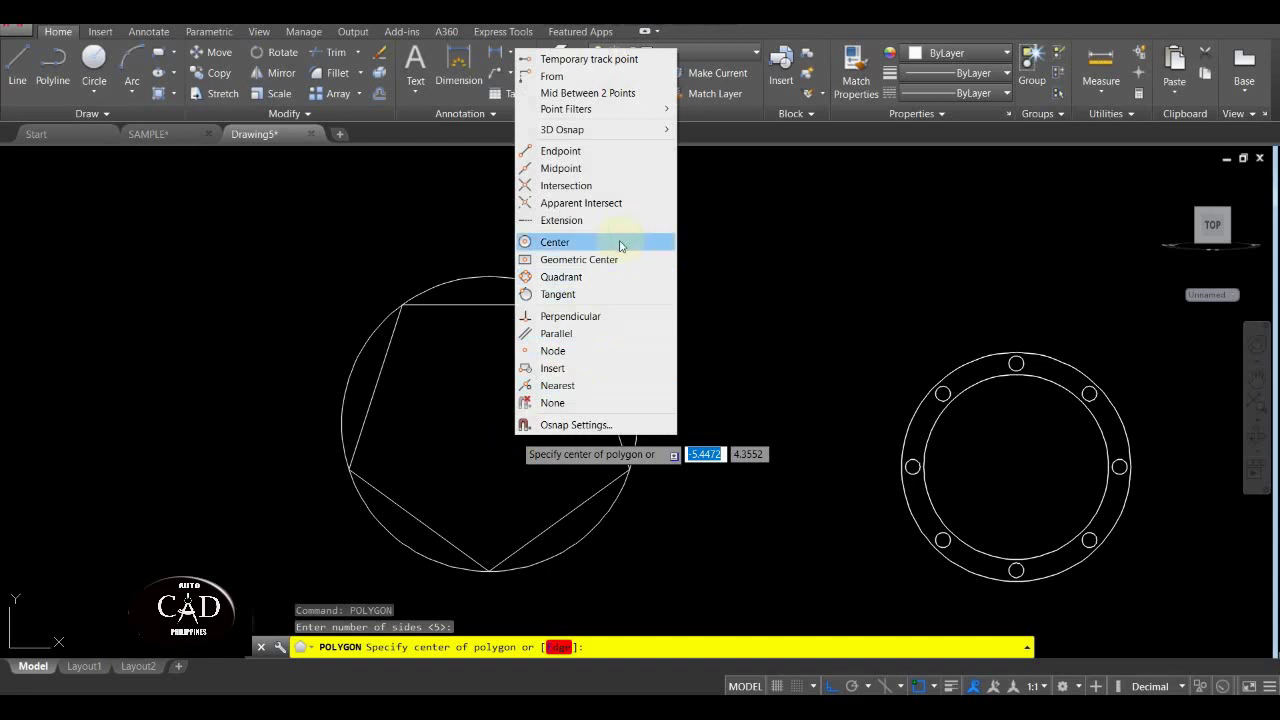
pyautogui.click(620, 243)
pyautogui.click(490, 422)
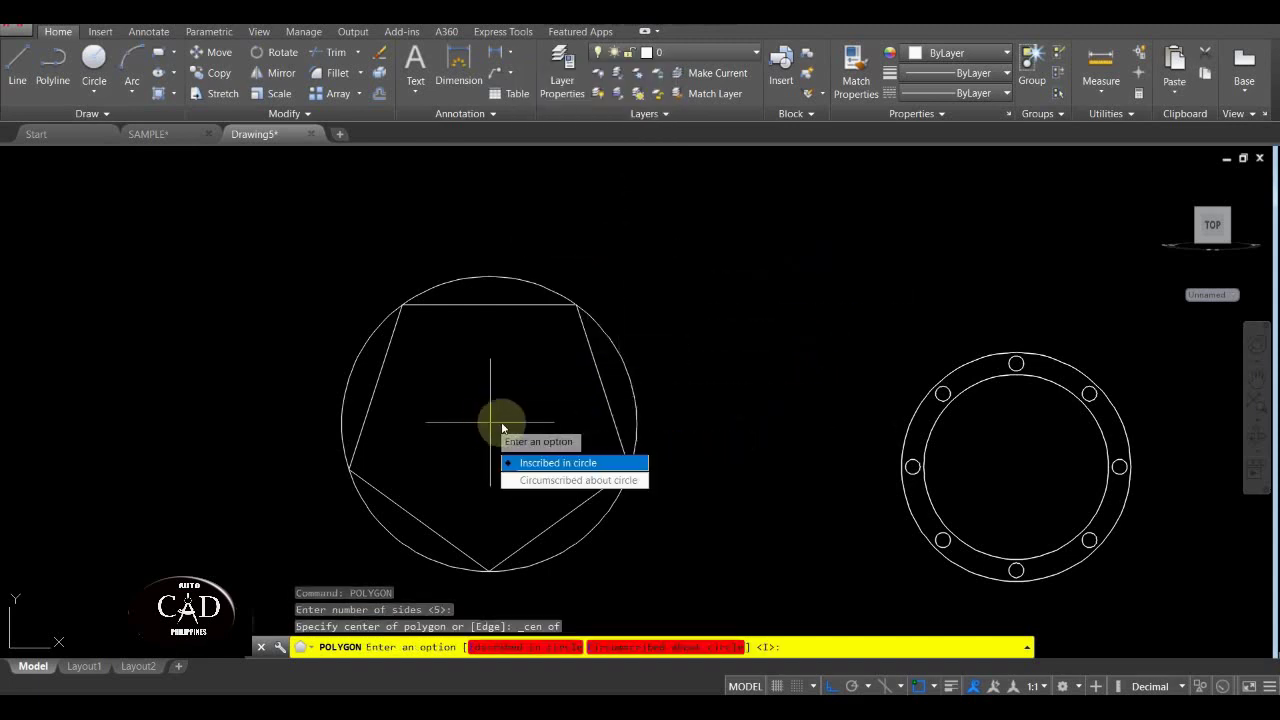
pyautogui.click(540, 480)
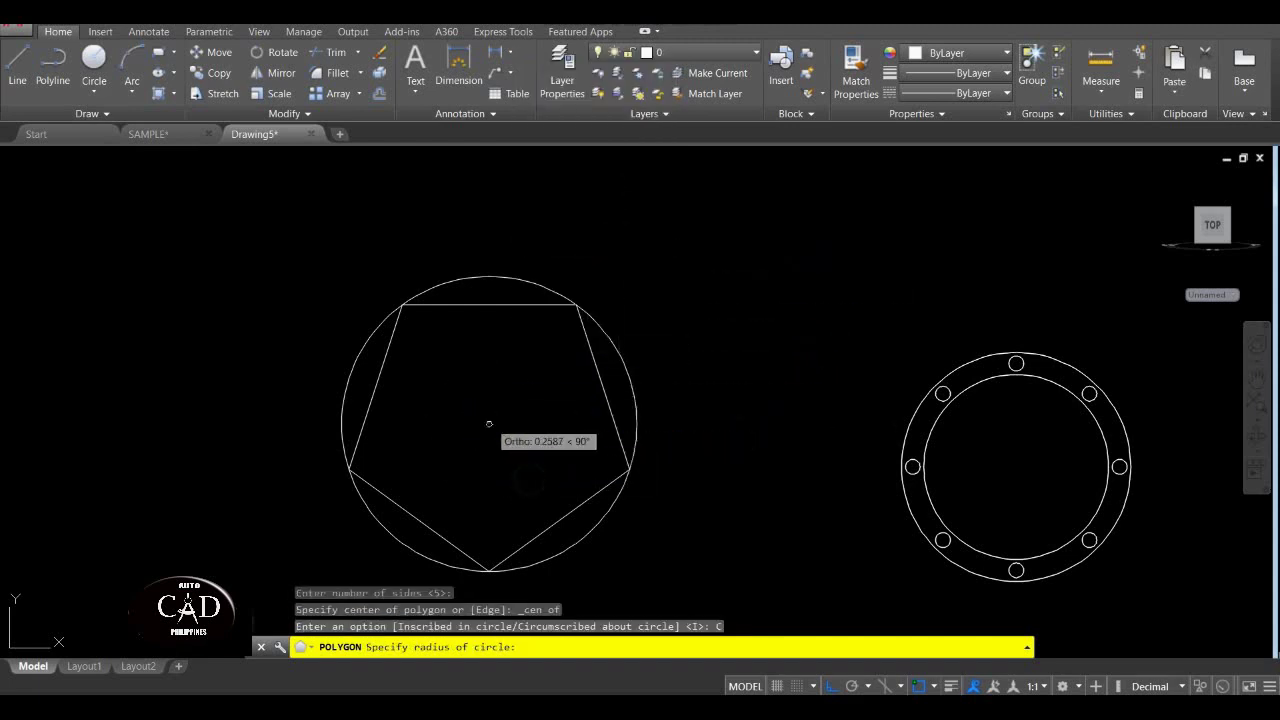
pyautogui.click(489, 276)
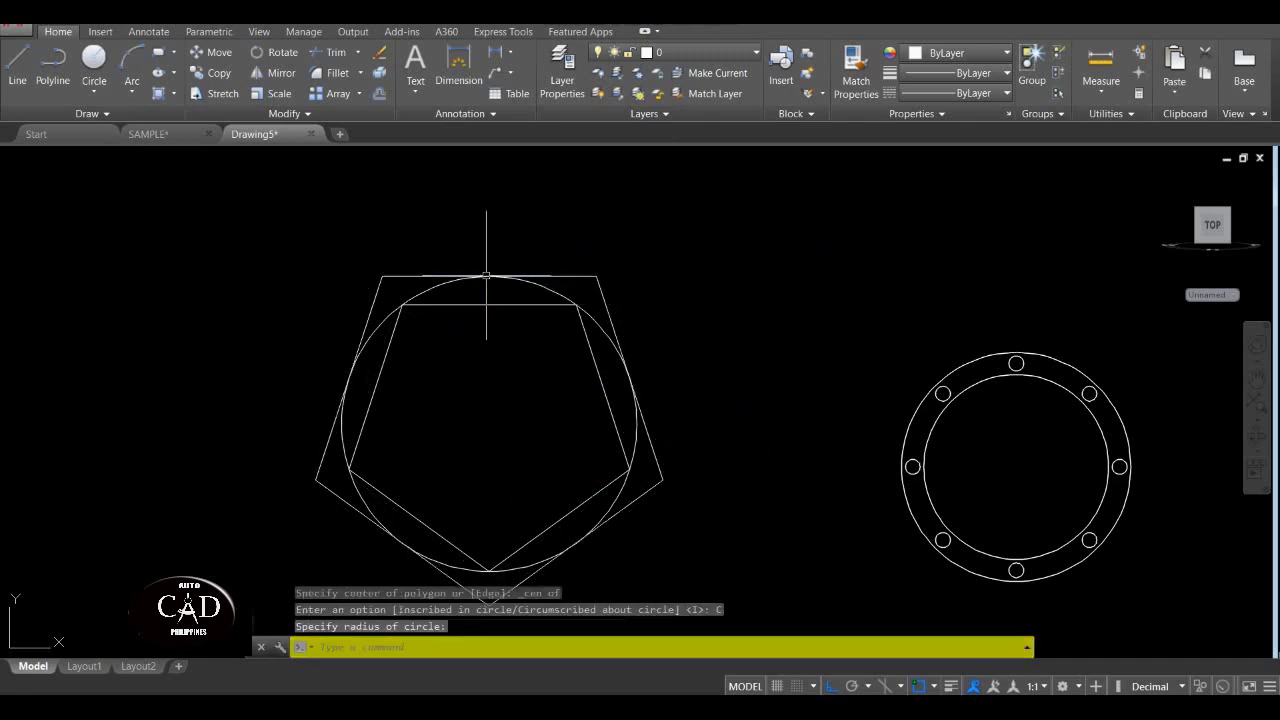
# Erase the practice circle together with its inscribed and circumscribed pentagons beside the flange.
pyautogui.scroll(-3, 508, 314)
pyautogui.moveTo(519, 338); pyautogui.dragTo(451, 380, button='middle')
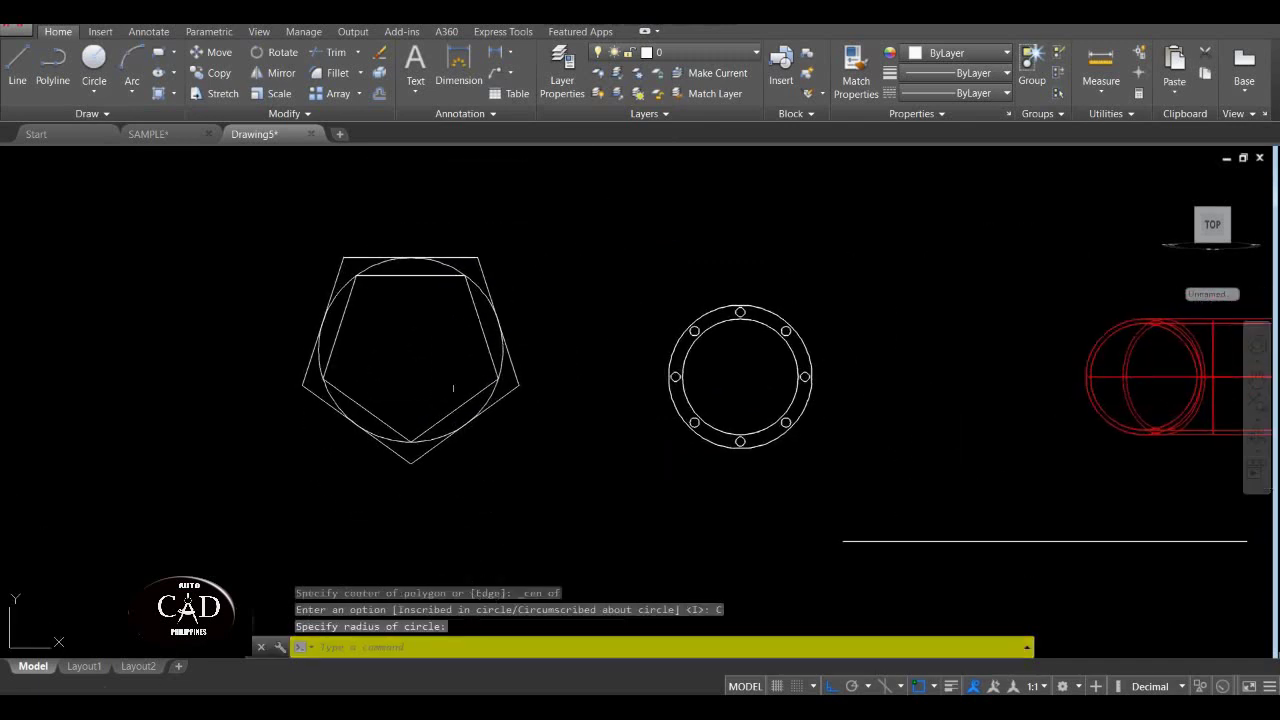
pyautogui.scroll(5, 749, 324)
pyautogui.moveTo(749, 324); pyautogui.dragTo(634, 314, button='middle')
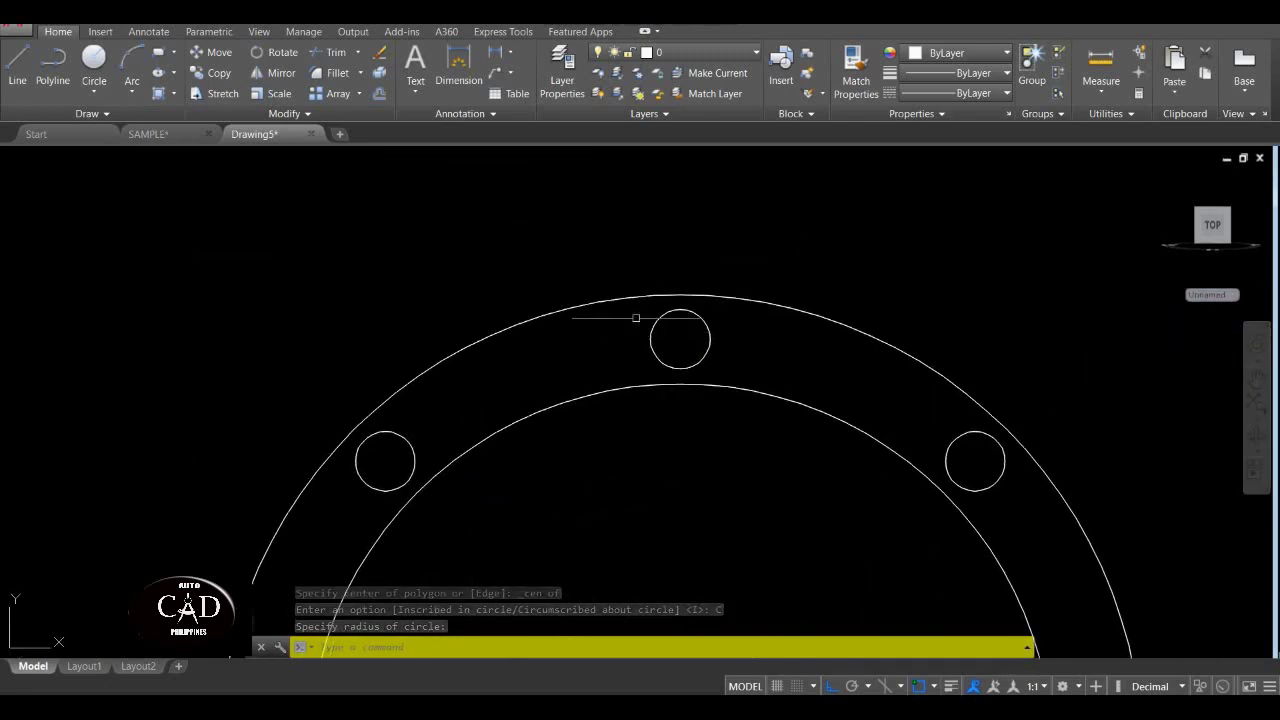
pyautogui.click(586, 261)
pyautogui.press('Escape')
pyautogui.scroll(-8, 354, 317)
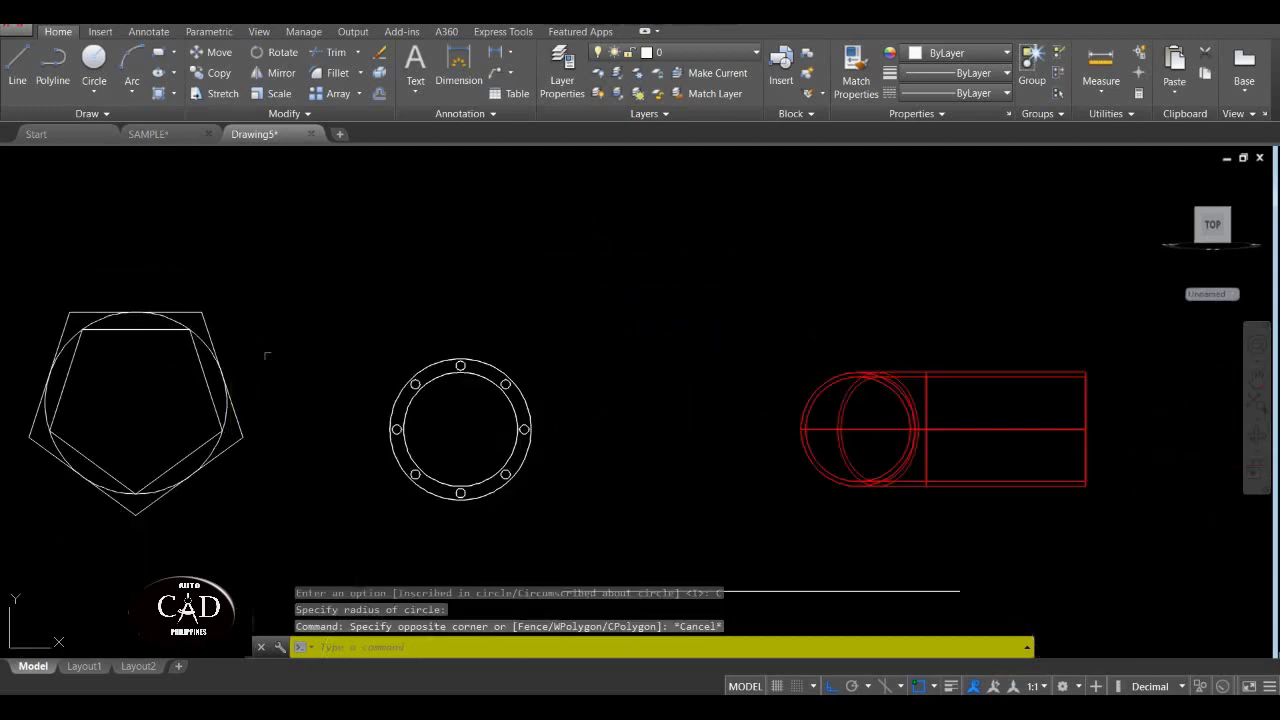
pyautogui.moveTo(354, 317); pyautogui.dragTo(426, 295, button='middle')
pyautogui.write('e')
pyautogui.press('Return')
pyautogui.click(349, 269)
pyautogui.click(286, 337)
pyautogui.press('Return')
# Draw a 5-sided polygon inscribed in the flange's top bolt hole, from the hole's center to its top quadrant.
pyautogui.scroll(4, 565, 334)
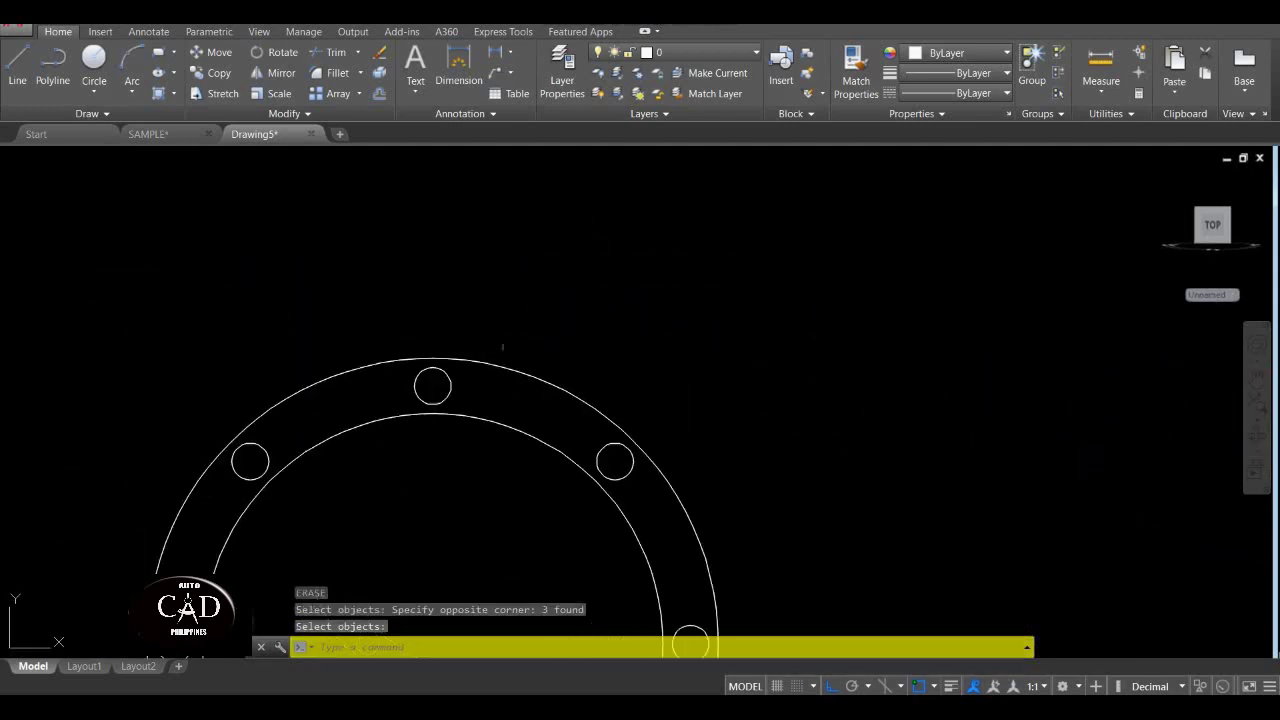
pyautogui.moveTo(398, 440); pyautogui.dragTo(472, 397, button='middle')
pyautogui.scroll(2, 472, 397)
pyautogui.scroll(1, 510, 354)
pyautogui.moveTo(510, 354); pyautogui.dragTo(474, 433, button='middle')
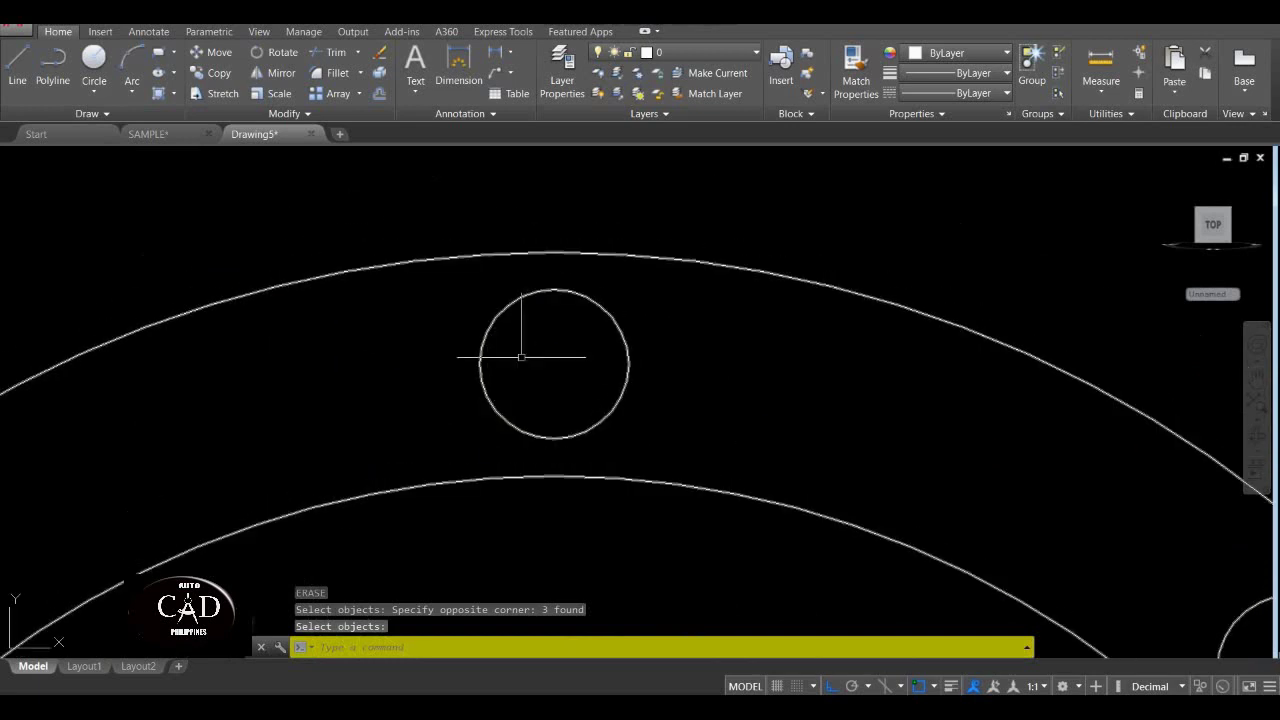
pyautogui.moveTo(541, 322); pyautogui.dragTo(482, 329, button='middle')
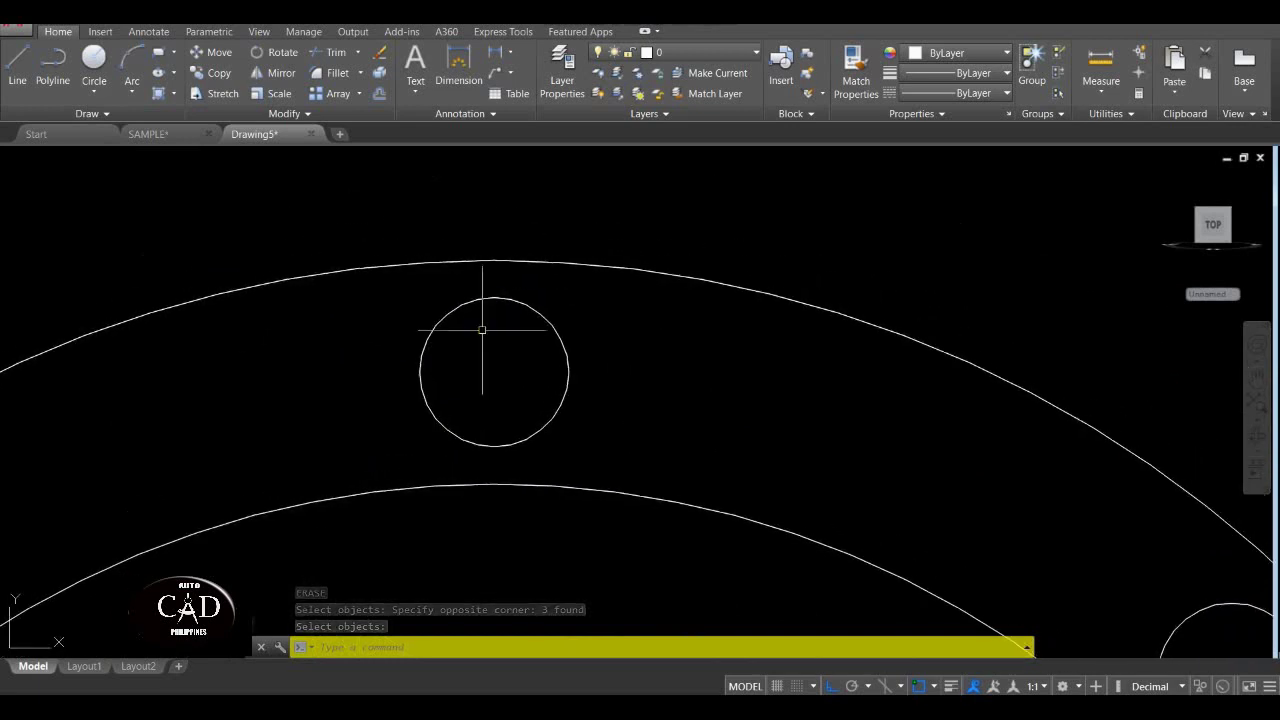
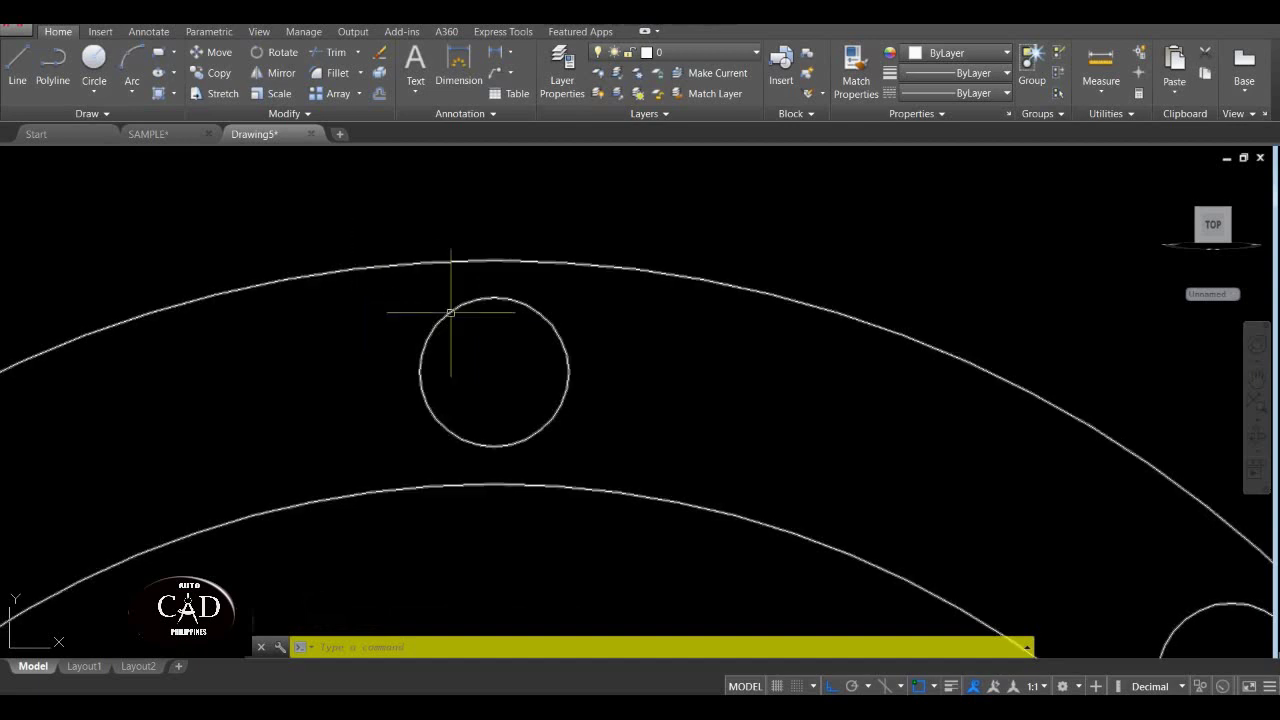
pyautogui.write('P')
pyautogui.press('Escape')
pyautogui.press('Escape')
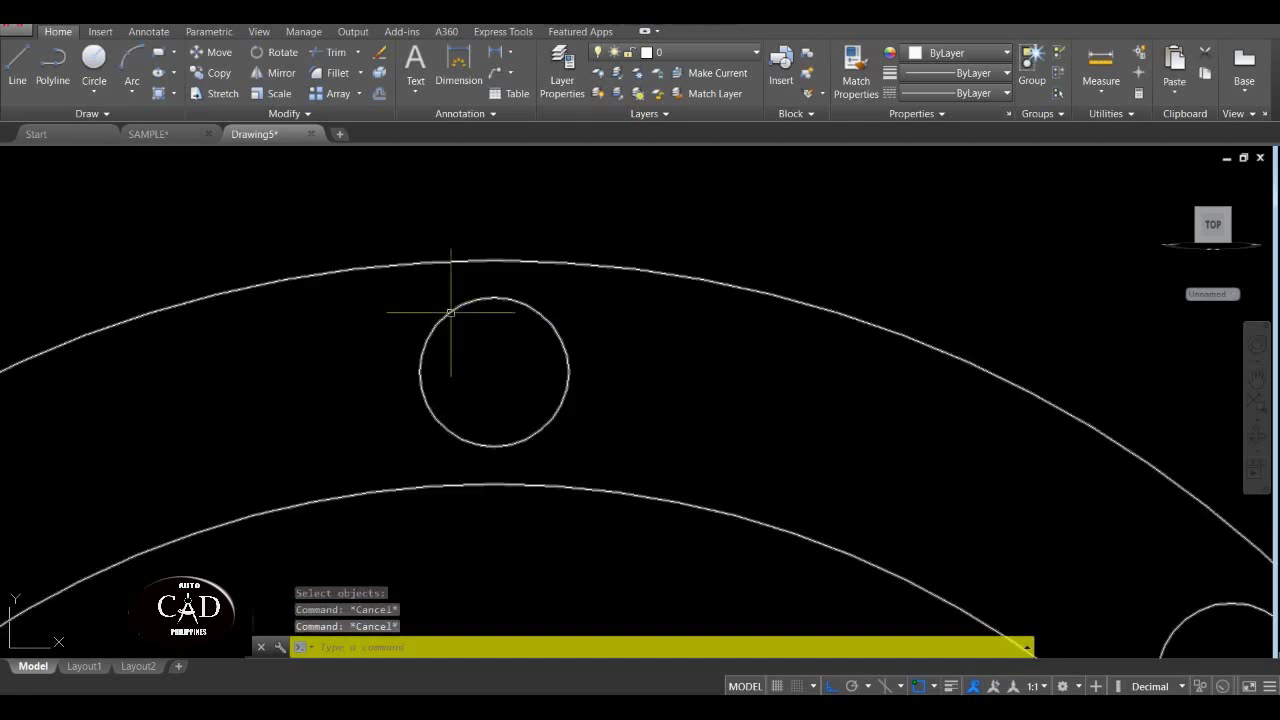
pyautogui.press('Return')
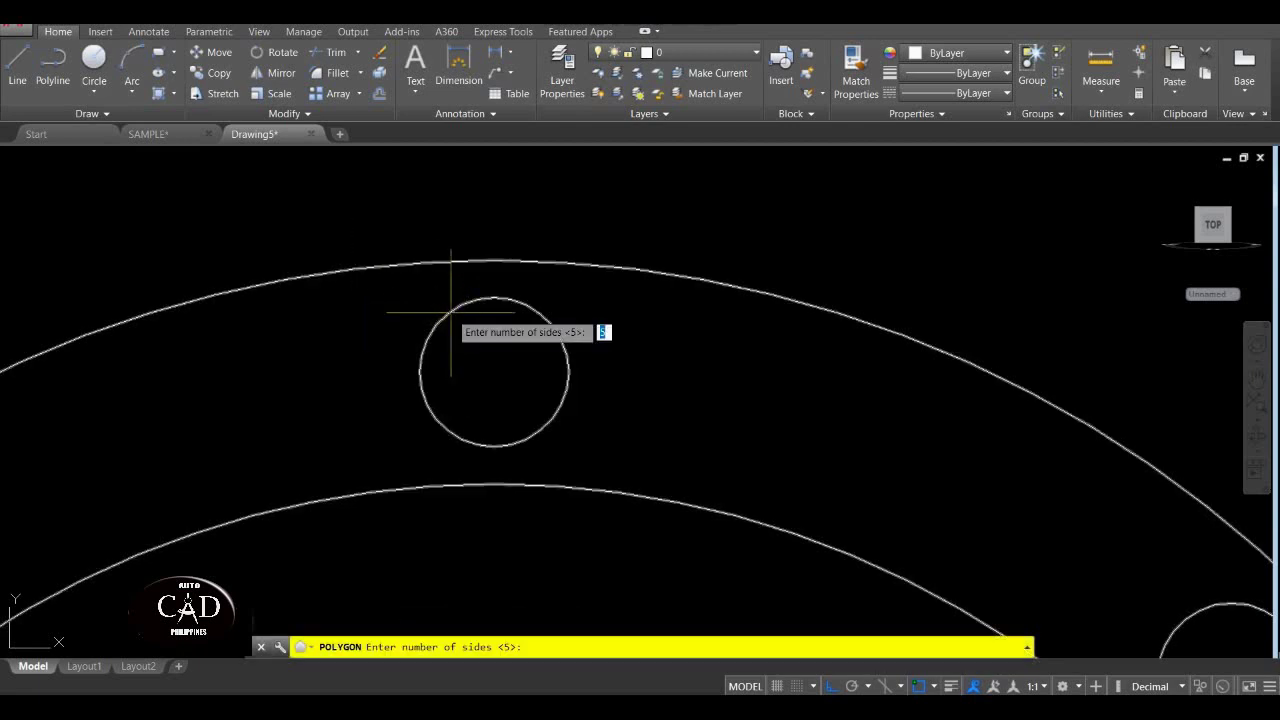
pyautogui.press('Return')
pyautogui.keyDown('shift'); pyautogui.rightClick(510, 316); pyautogui.keyUp('shift')
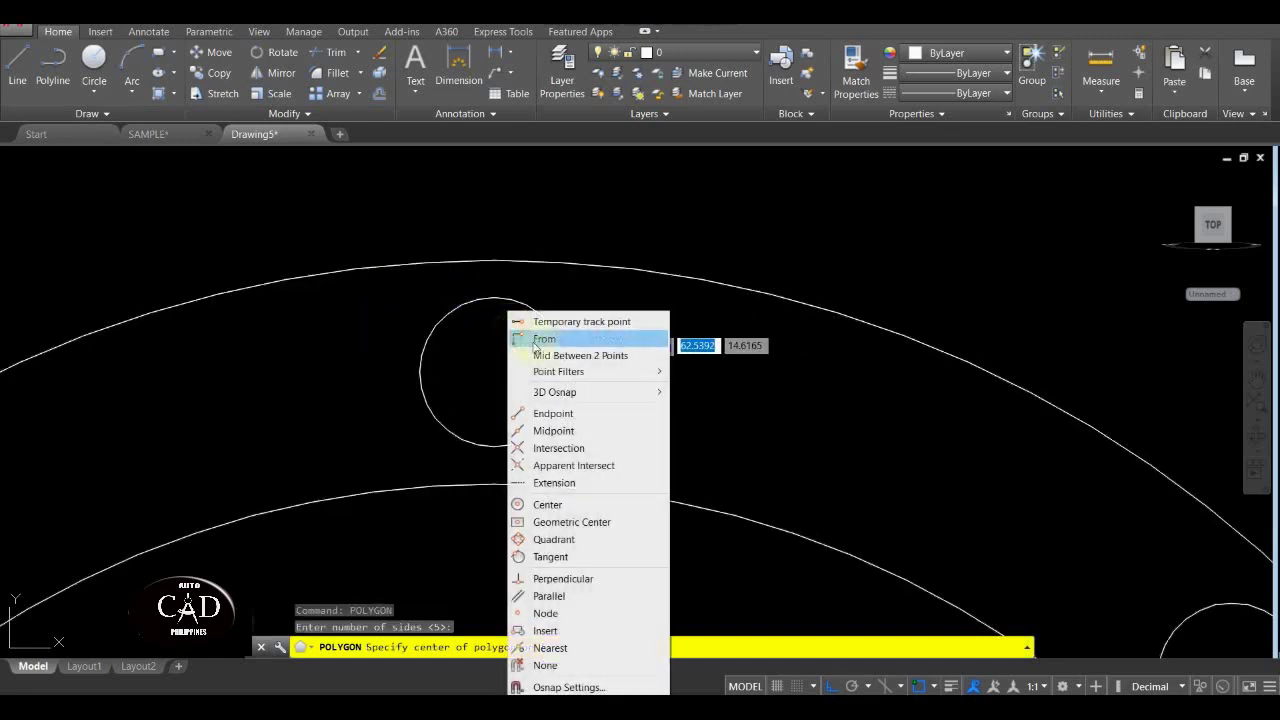
pyautogui.click(558, 505)
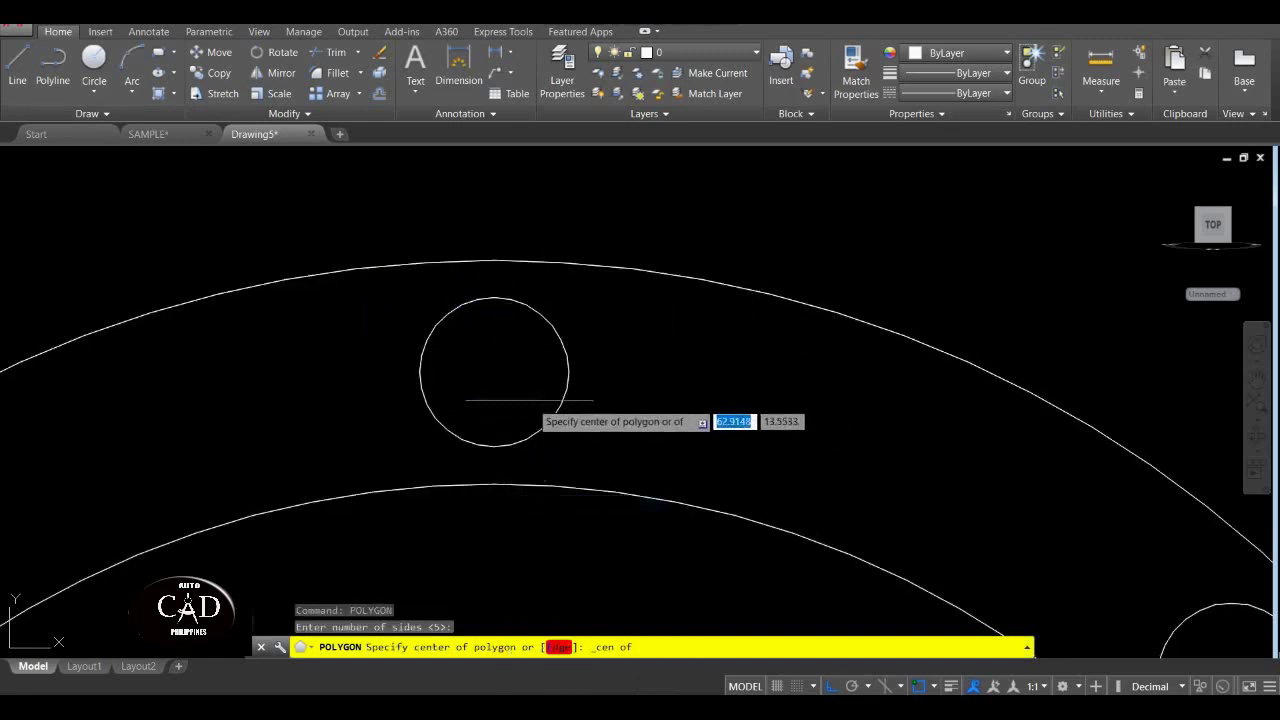
pyautogui.click(529, 423)
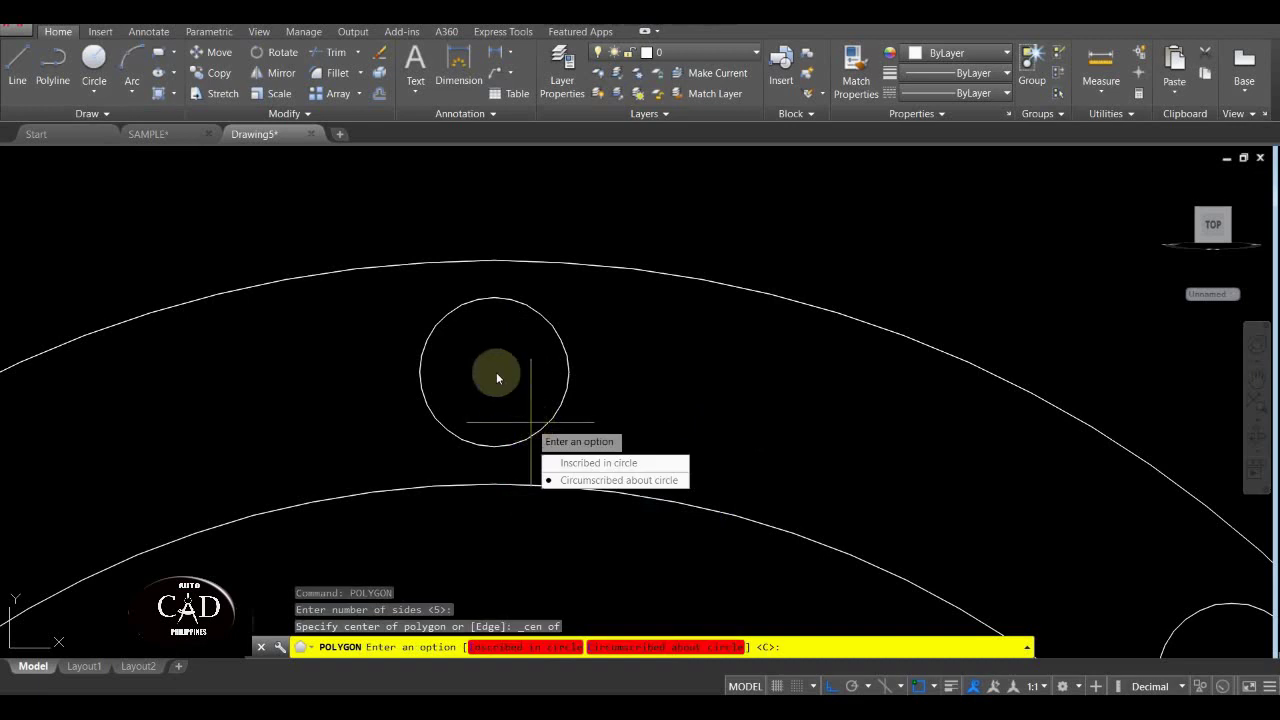
pyautogui.click(580, 462)
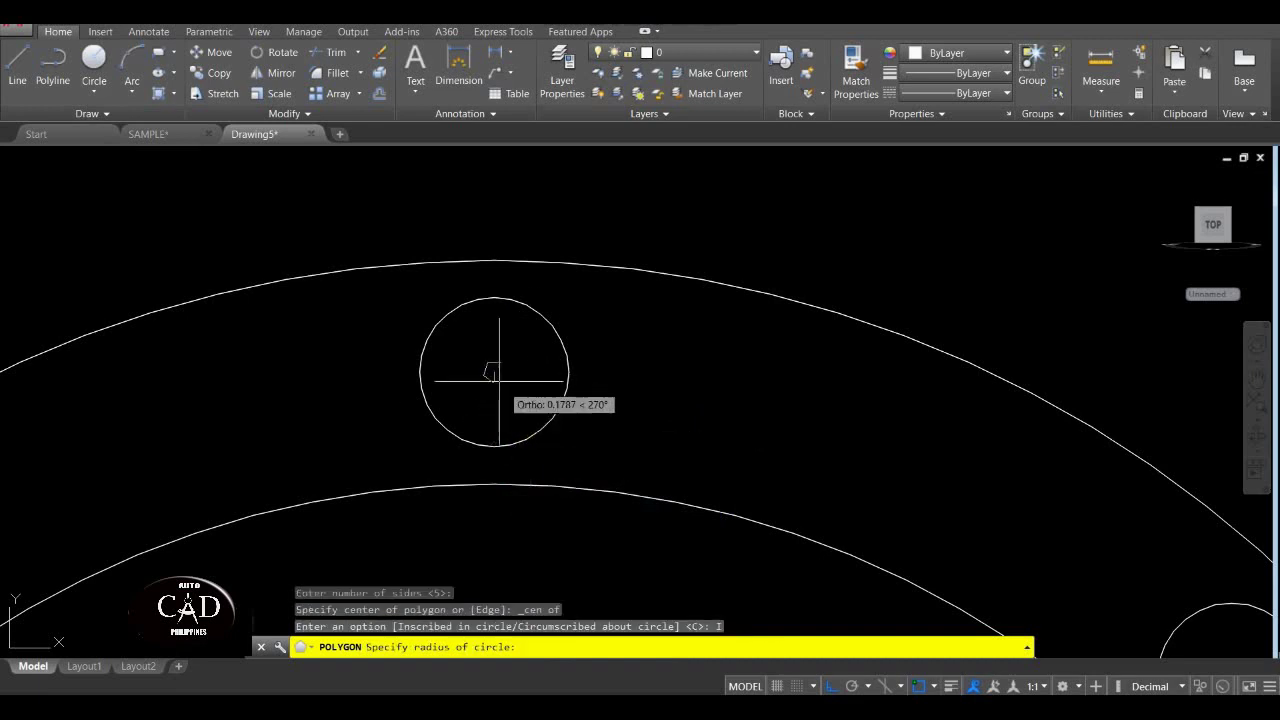
pyautogui.click(494, 297)
# Inspect the pentagon's corners against the top bolt hole's circle and erase the inscribed pentagon.
pyautogui.scroll(2, 488, 326)
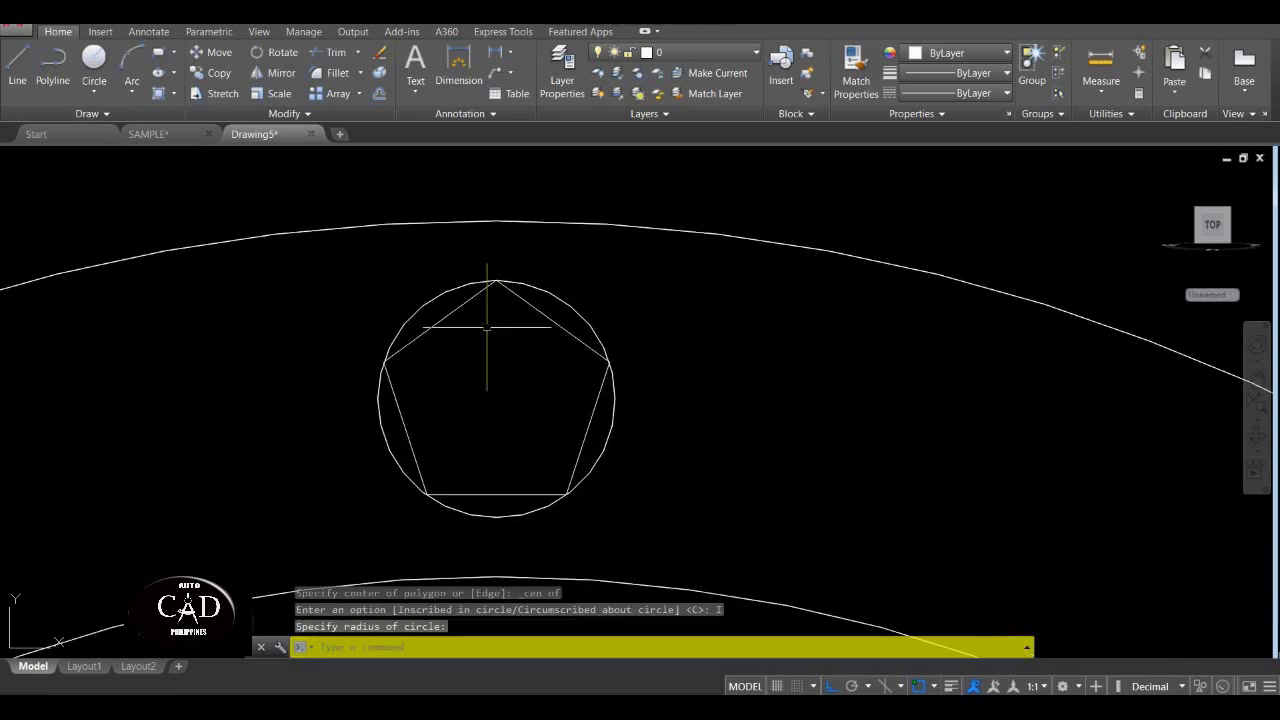
pyautogui.moveTo(487, 326); pyautogui.dragTo(587, 280, button='middle')
pyautogui.scroll(2, 595, 280)
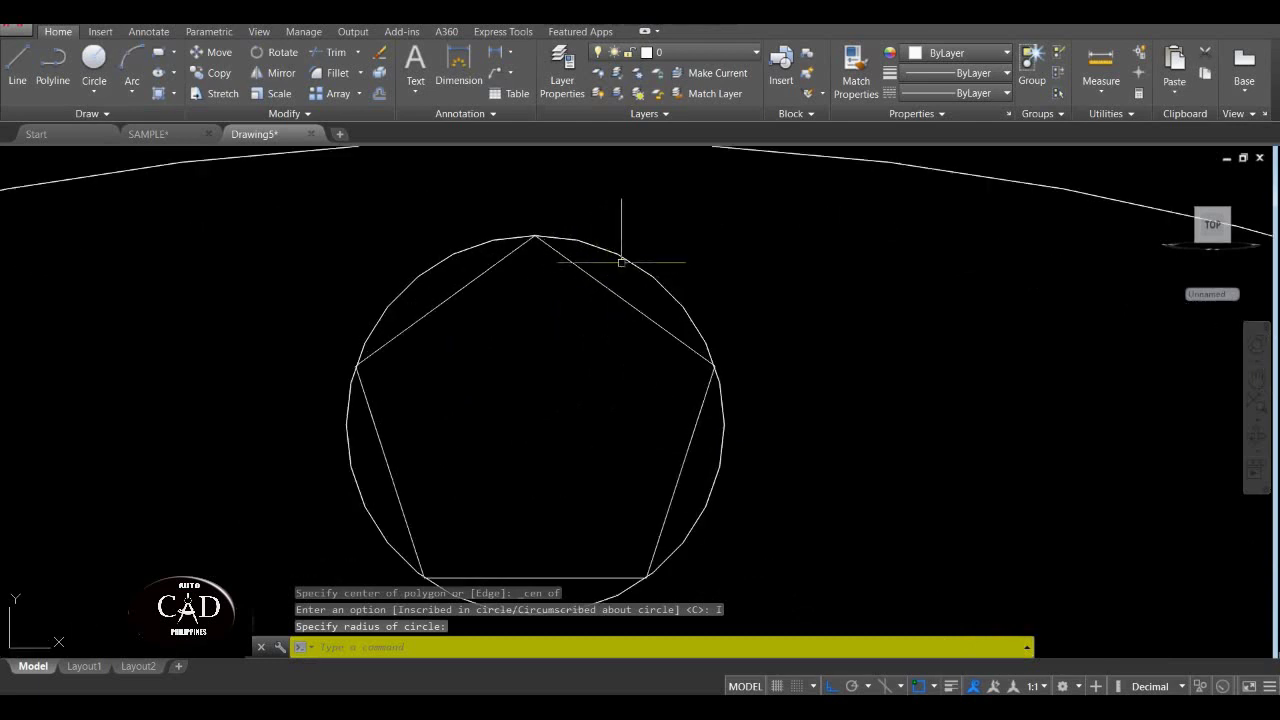
pyautogui.scroll(2, 608, 261)
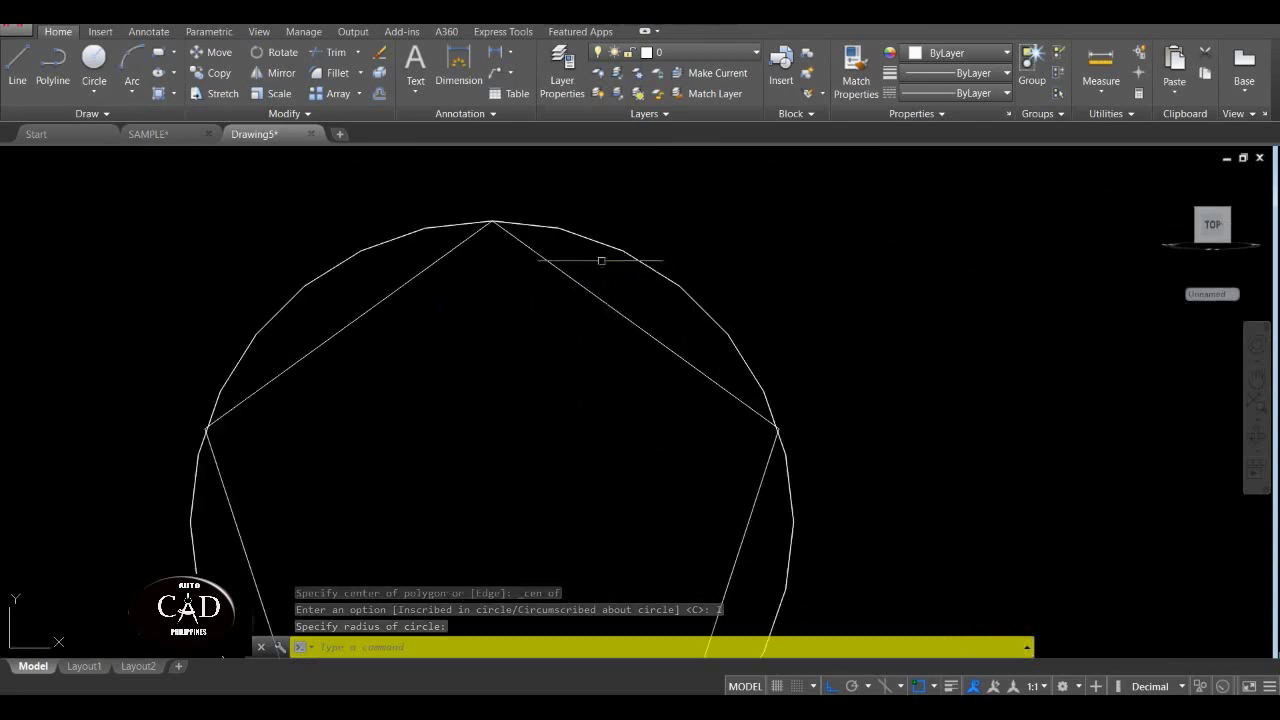
pyautogui.click(510, 223)
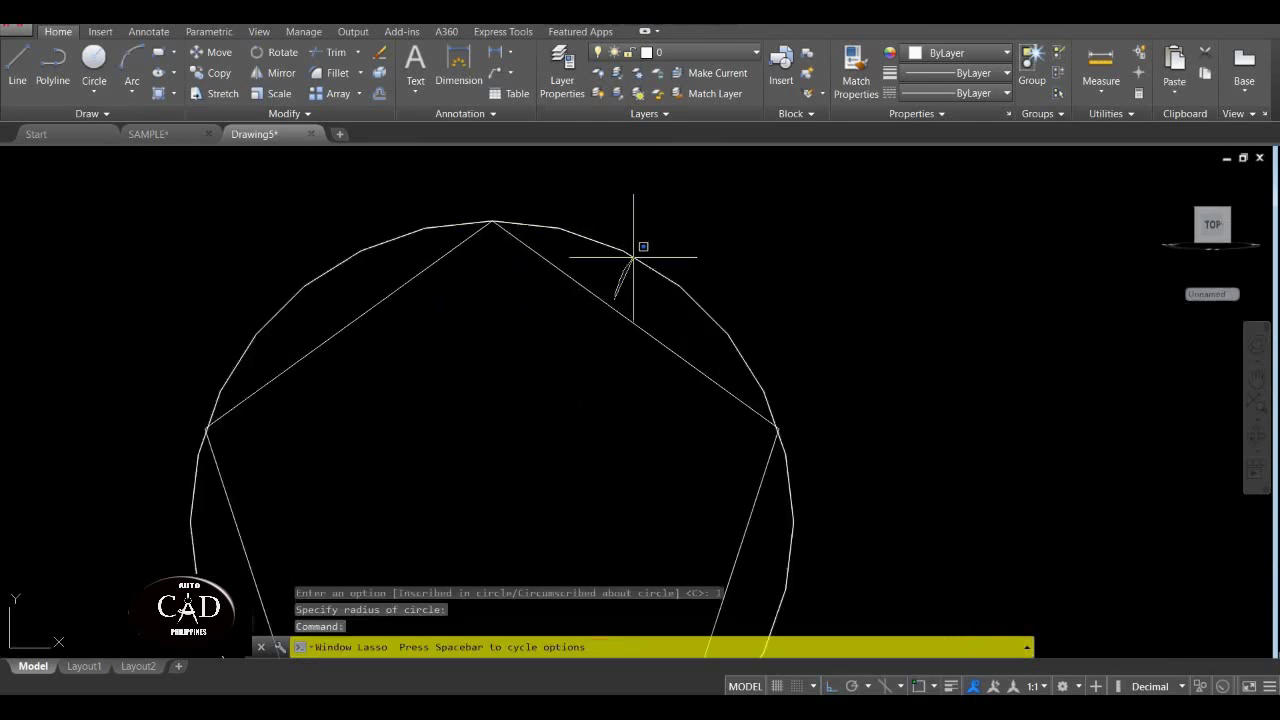
pyautogui.moveTo(744, 367); pyautogui.dragTo(674, 309)
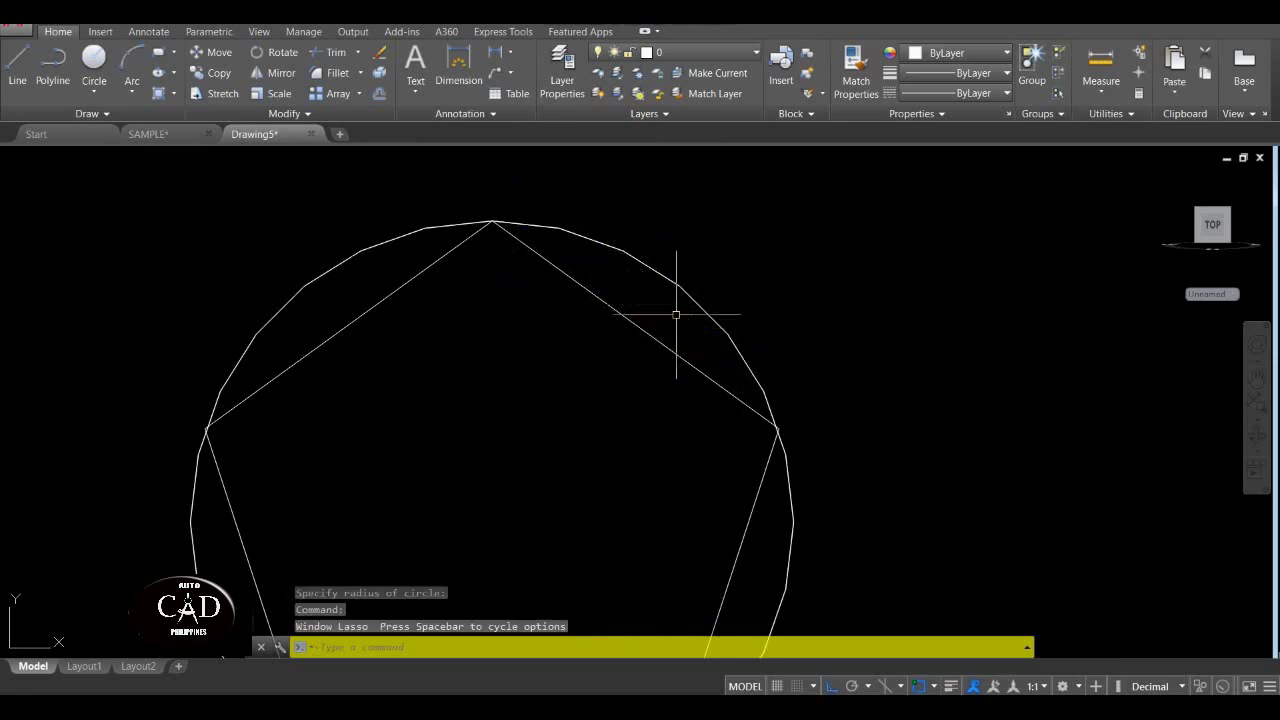
pyautogui.scroll(-6, 633, 297)
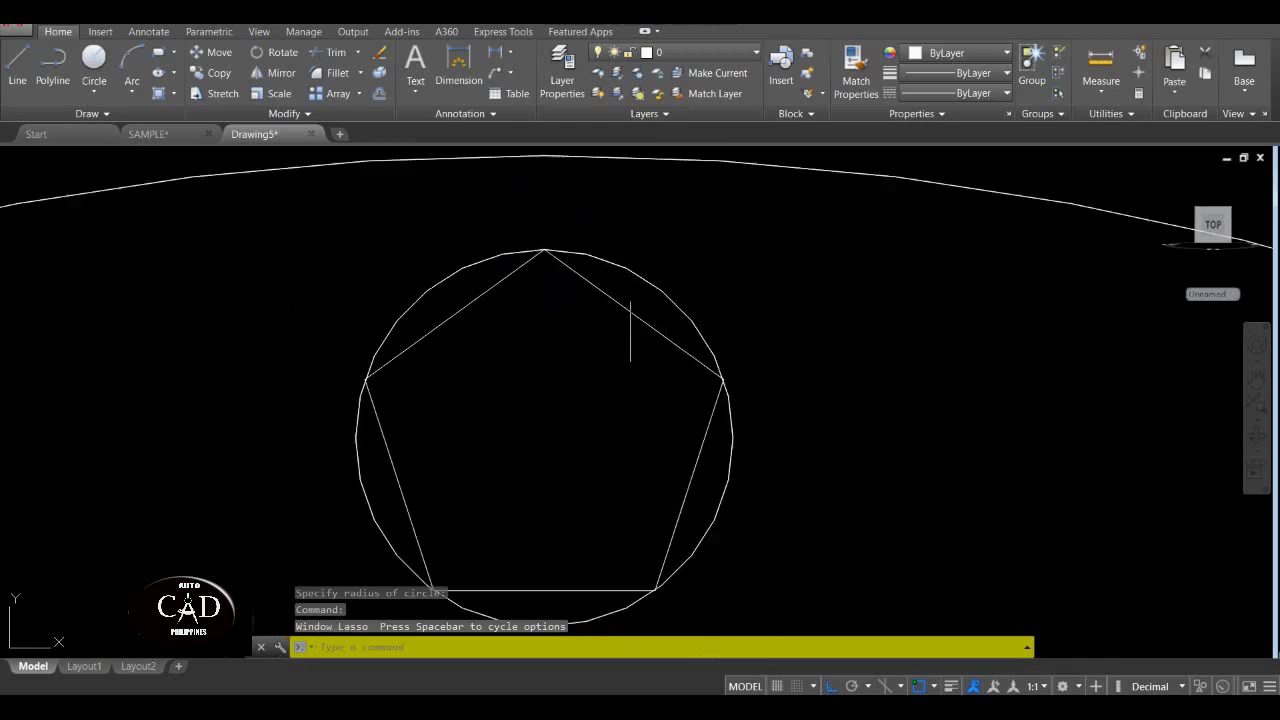
pyautogui.moveTo(553, 320); pyautogui.dragTo(583, 333, button='middle')
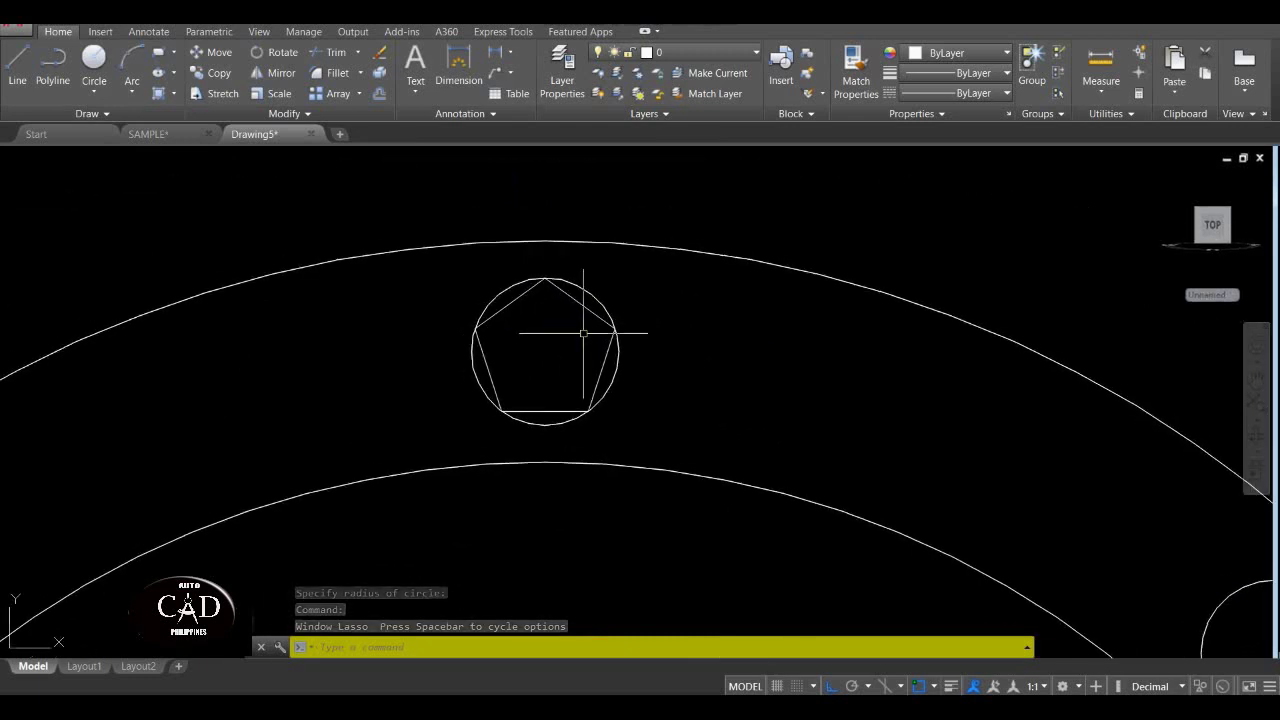
pyautogui.press('Return')
pyautogui.click(580, 303)
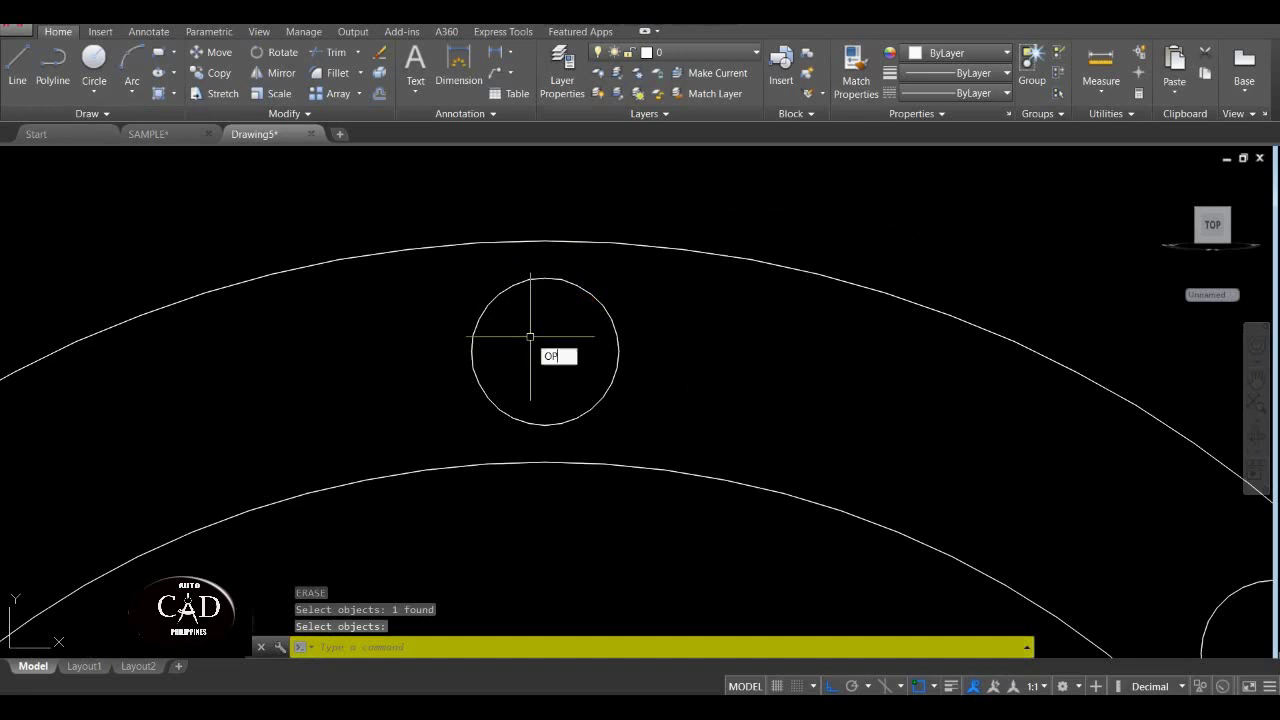
# Draw a 5-sided polygon circumscribed about the flange's top bolt hole, from the hole's center to its bottom quadrant.
pyautogui.click(530, 339)
pyautogui.write('POLYGO')
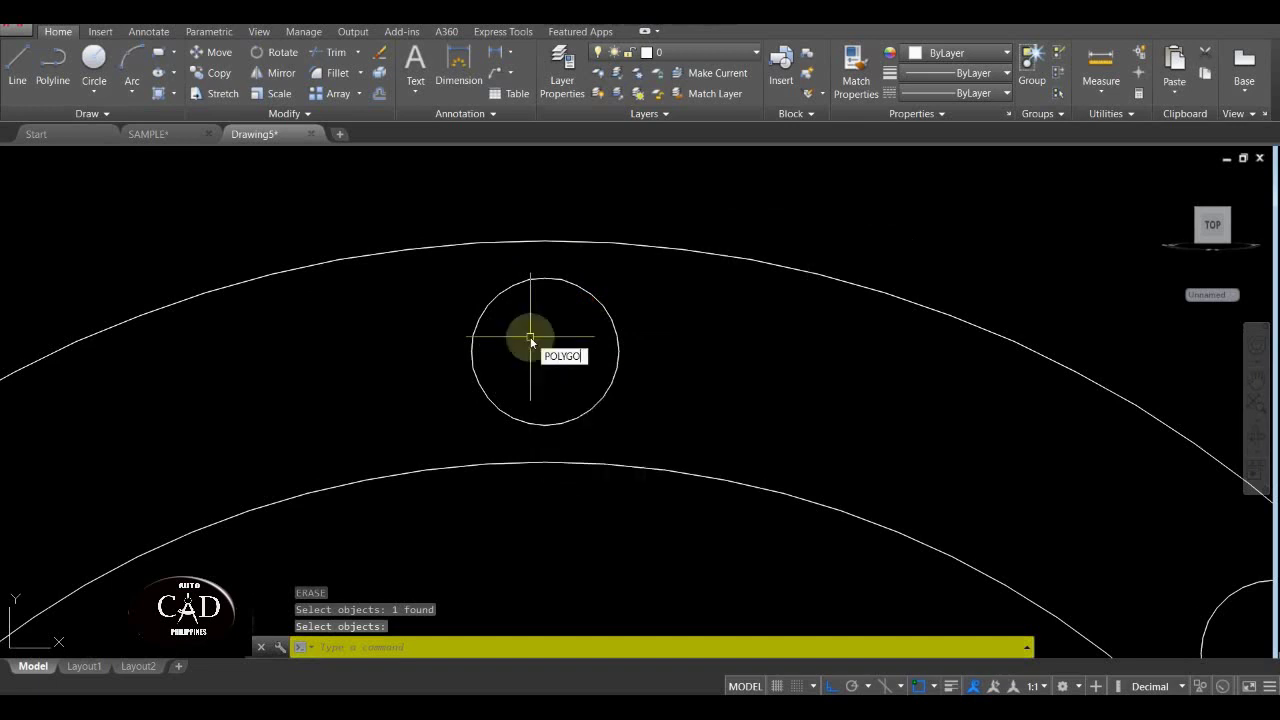
pyautogui.write('N')
pyautogui.press('Return')
pyautogui.press('Return')
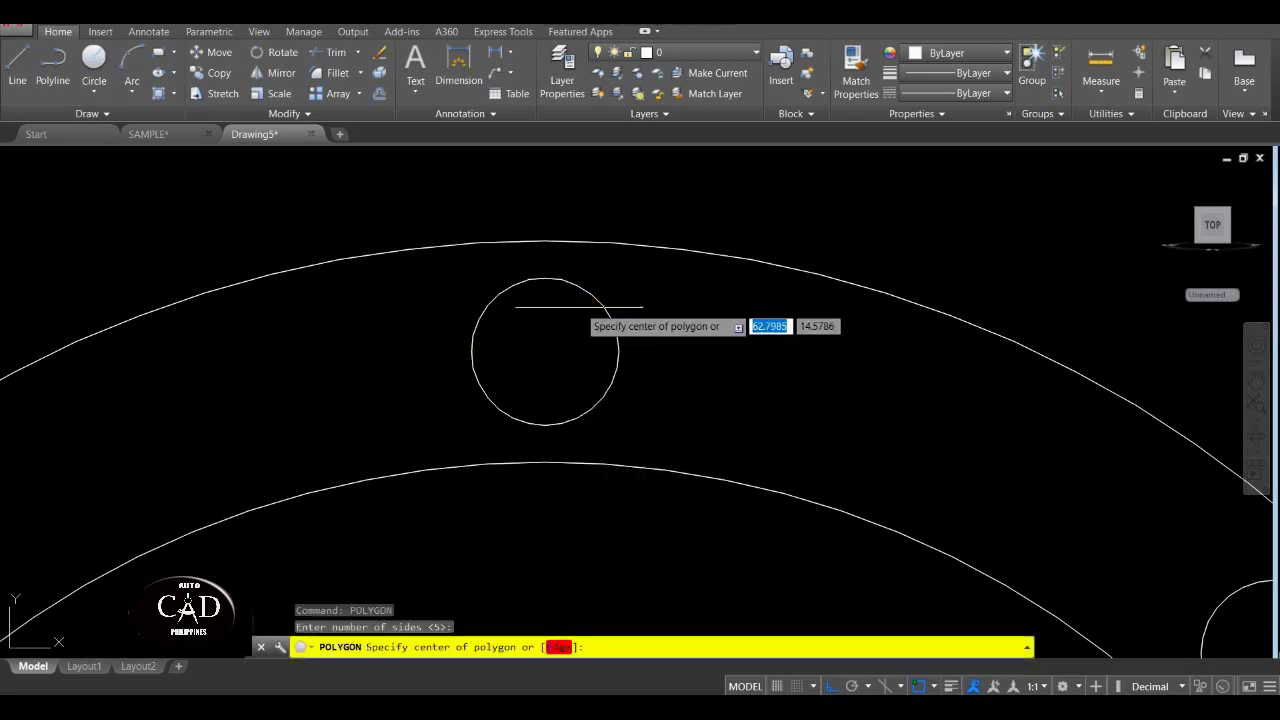
pyautogui.keyDown('shift'); pyautogui.rightClick(598, 300); pyautogui.keyUp('shift')
pyautogui.click(666, 494)
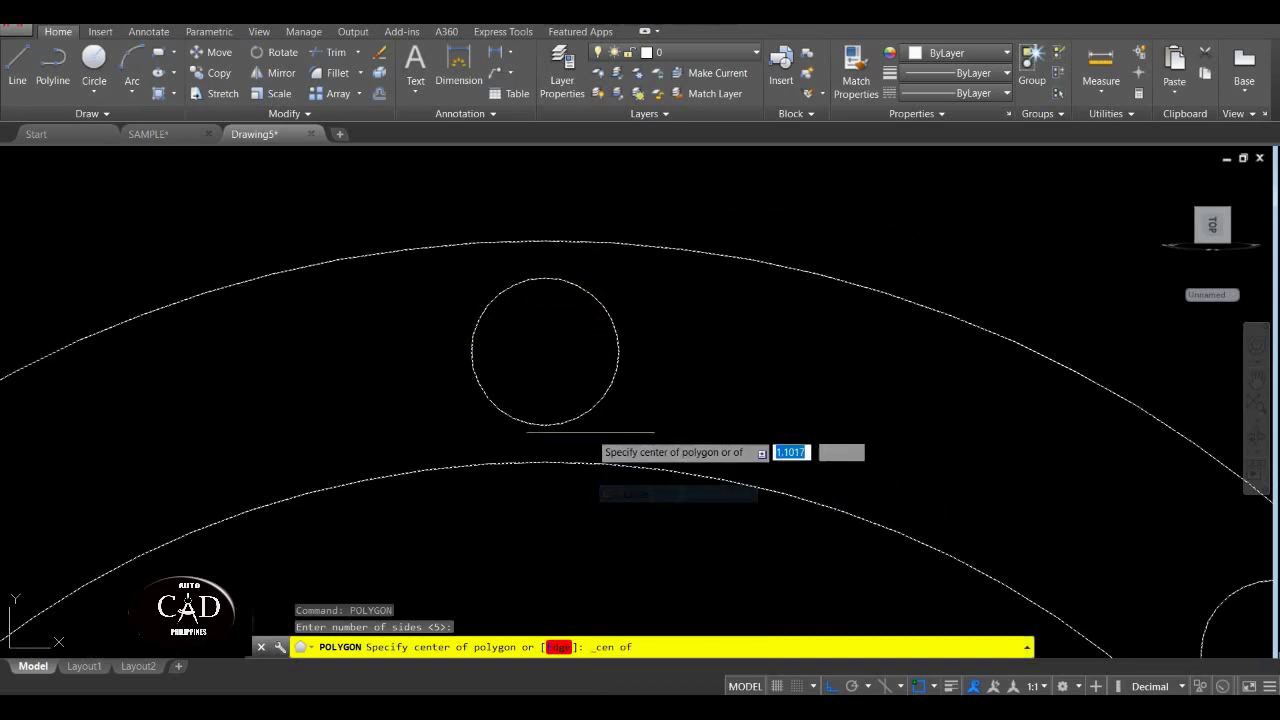
pyautogui.click(548, 352)
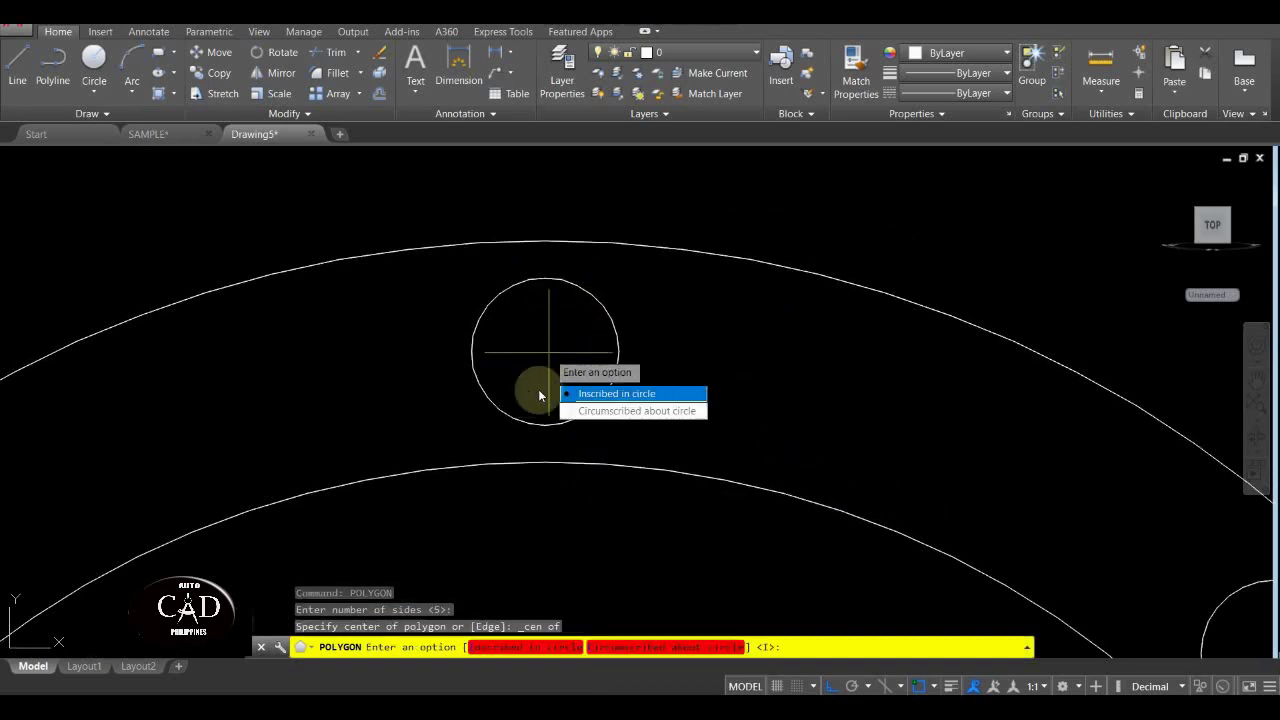
pyautogui.click(637, 411)
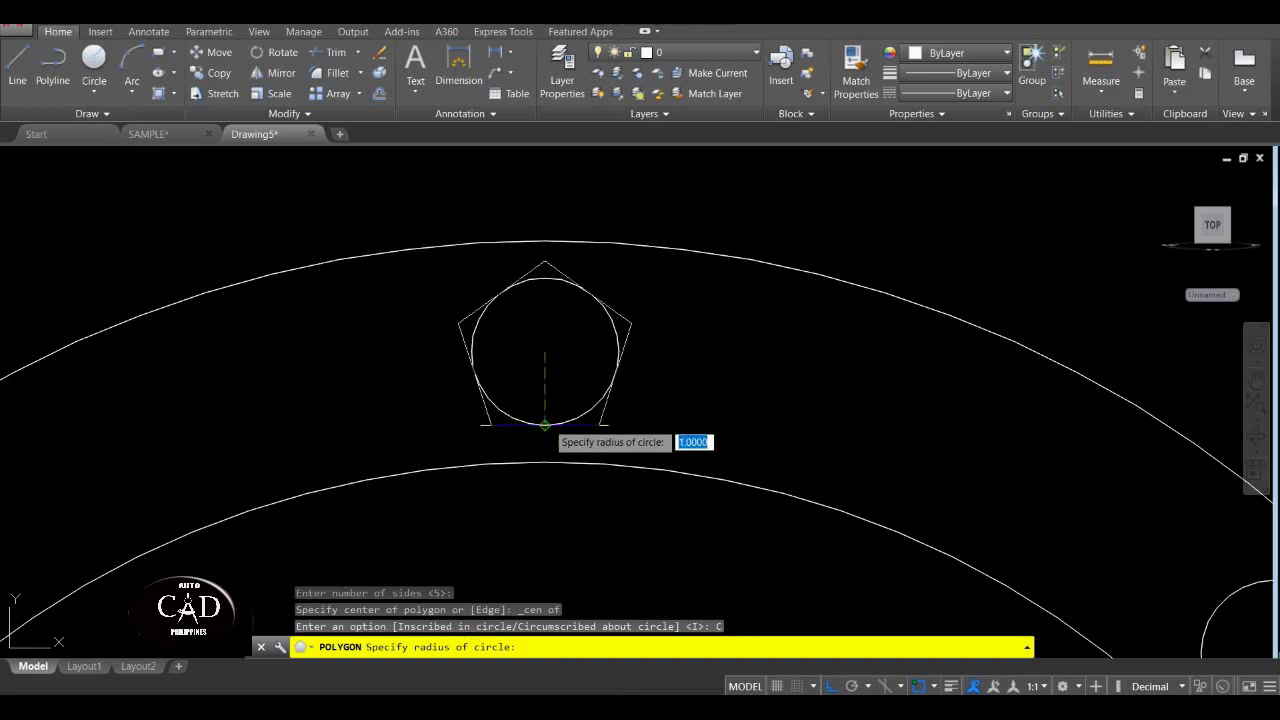
pyautogui.click(545, 425)
pyautogui.scroll(-5, 545, 425)
pyautogui.moveTo(508, 408); pyautogui.dragTo(505, 315, button='middle')
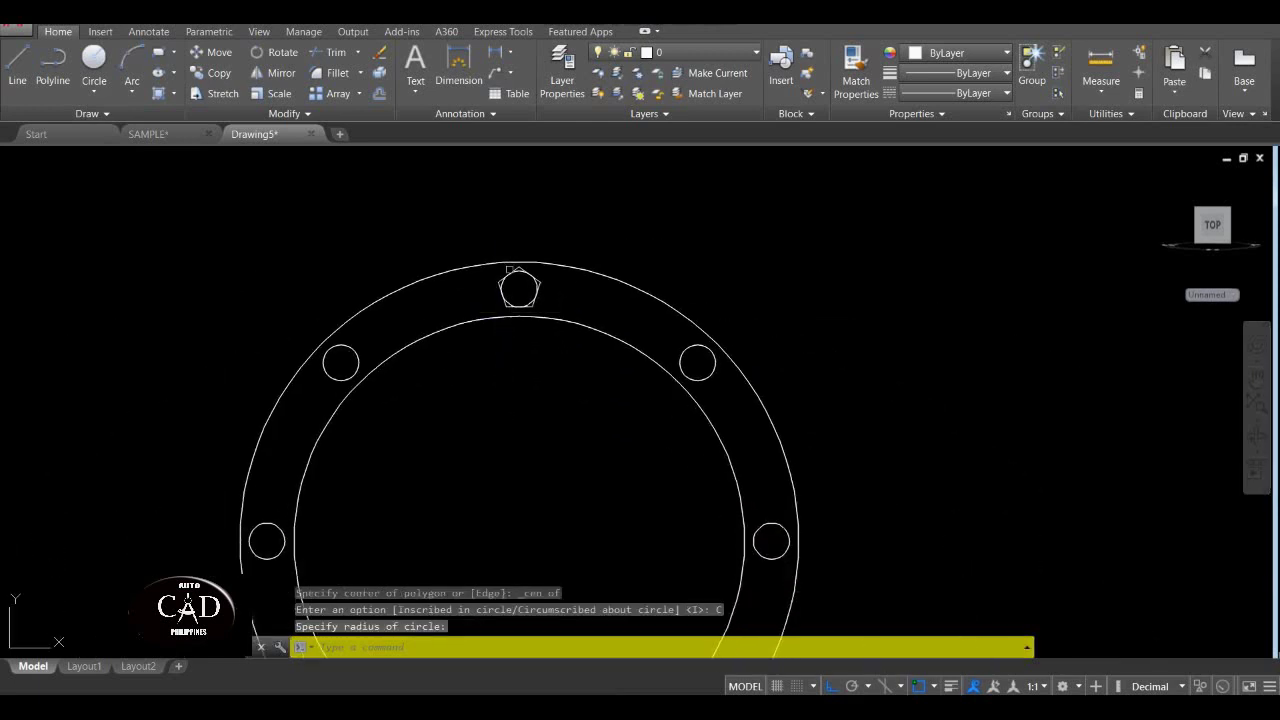
pyautogui.scroll(4, 509, 270)
pyautogui.scroll(-4, 508, 424)
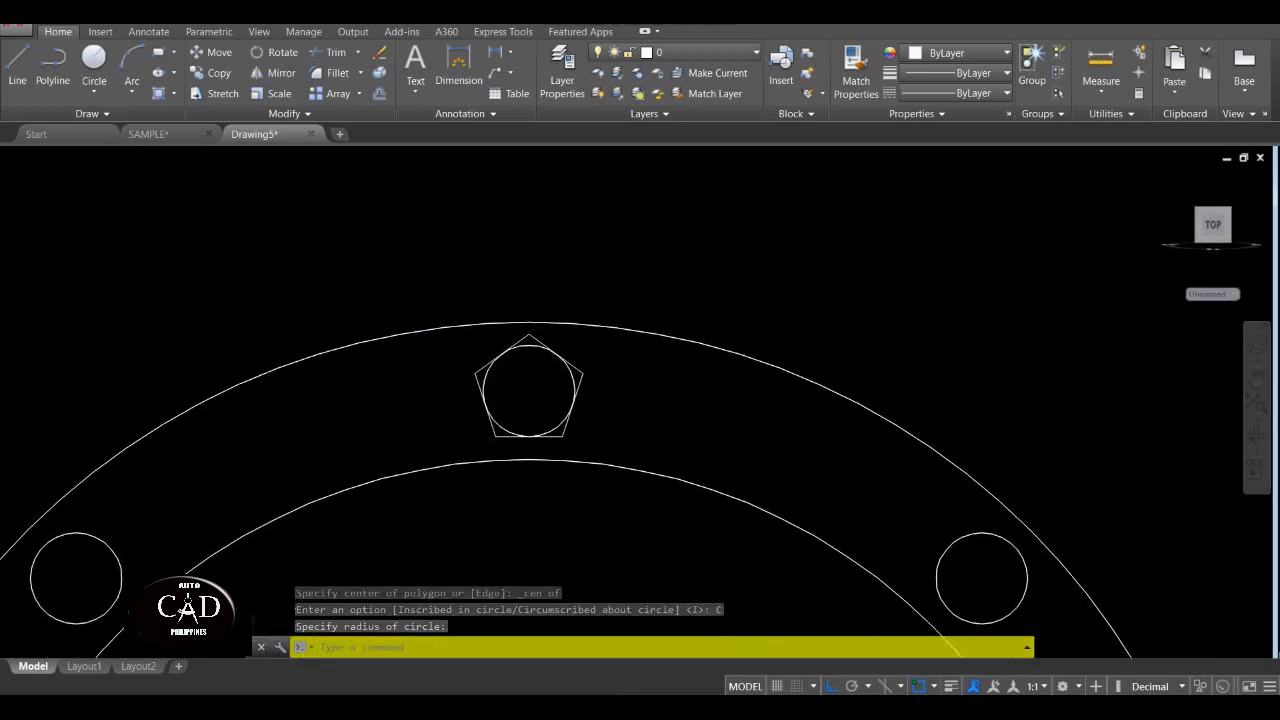
pyautogui.moveTo(508, 424); pyautogui.dragTo(508, 286, button='middle')
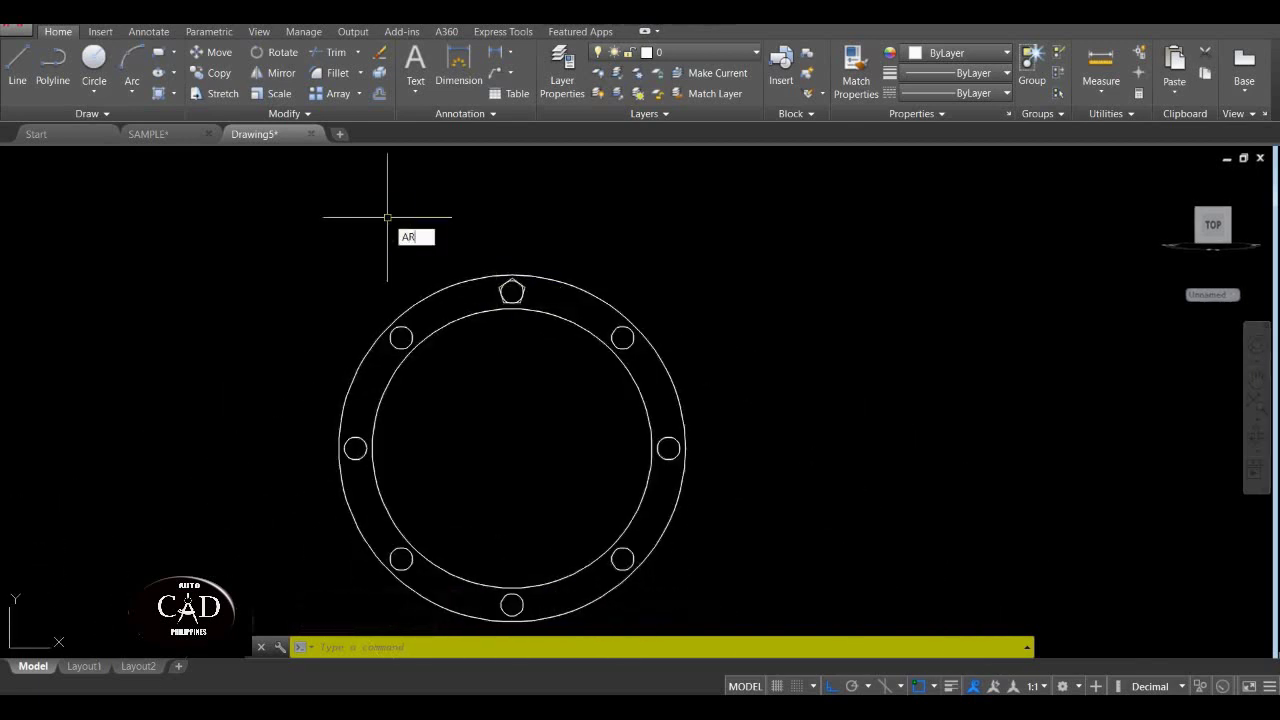
pyautogui.press('Escape')
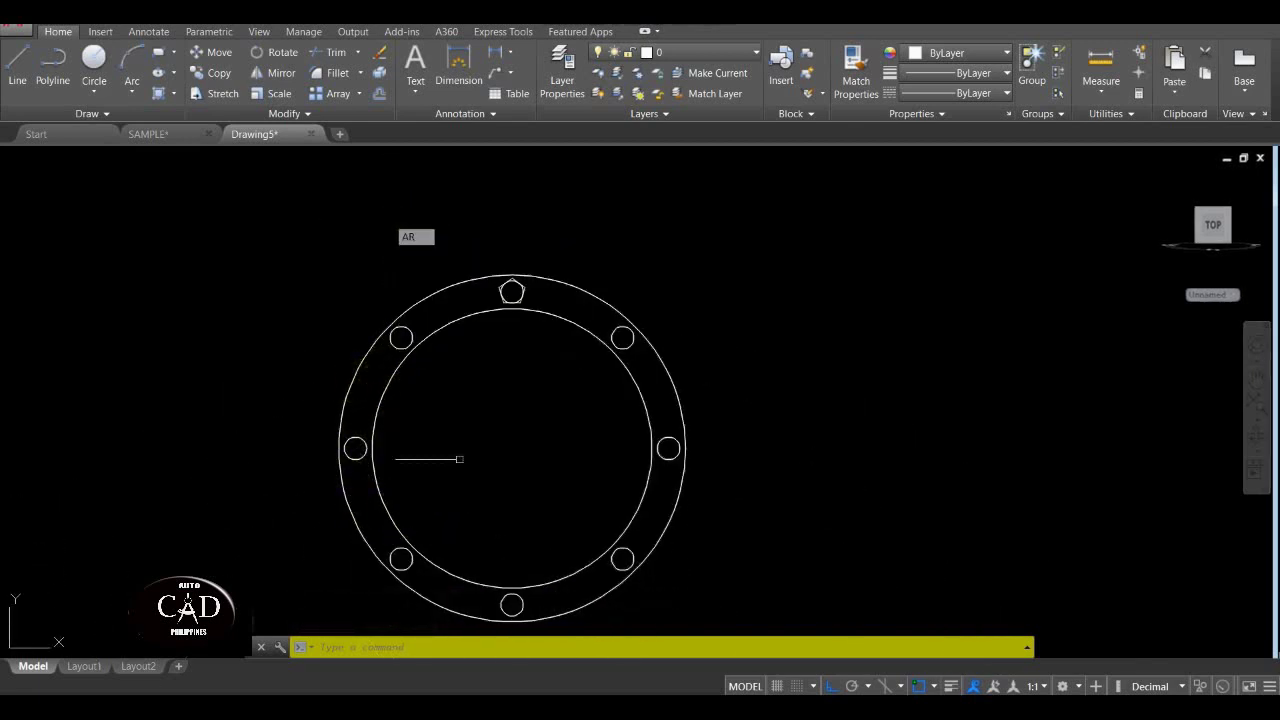
pyautogui.press('Escape')
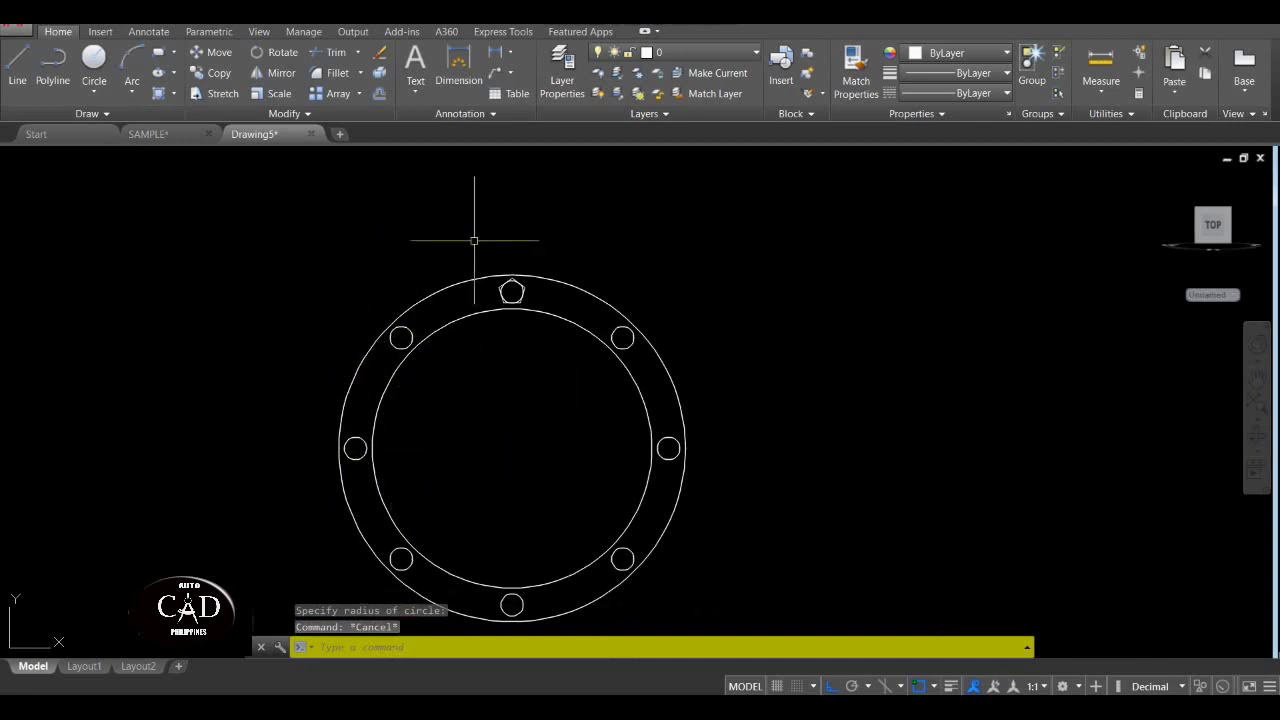
# Start a polar array of the pentagon around the flange's top bolt hole, centered on the flange's center.
pyautogui.scroll(2, 474, 240)
pyautogui.write('AR')
pyautogui.press('Return')
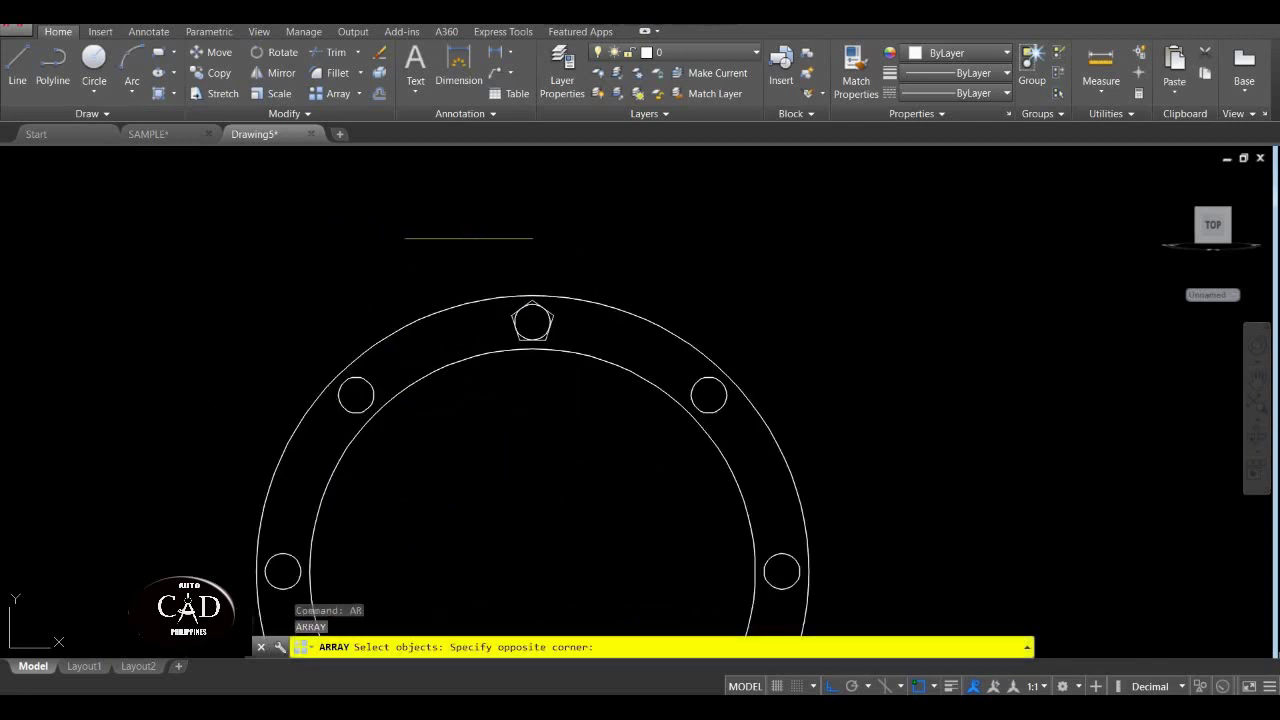
pyautogui.click(590, 366)
pyautogui.press('Return')
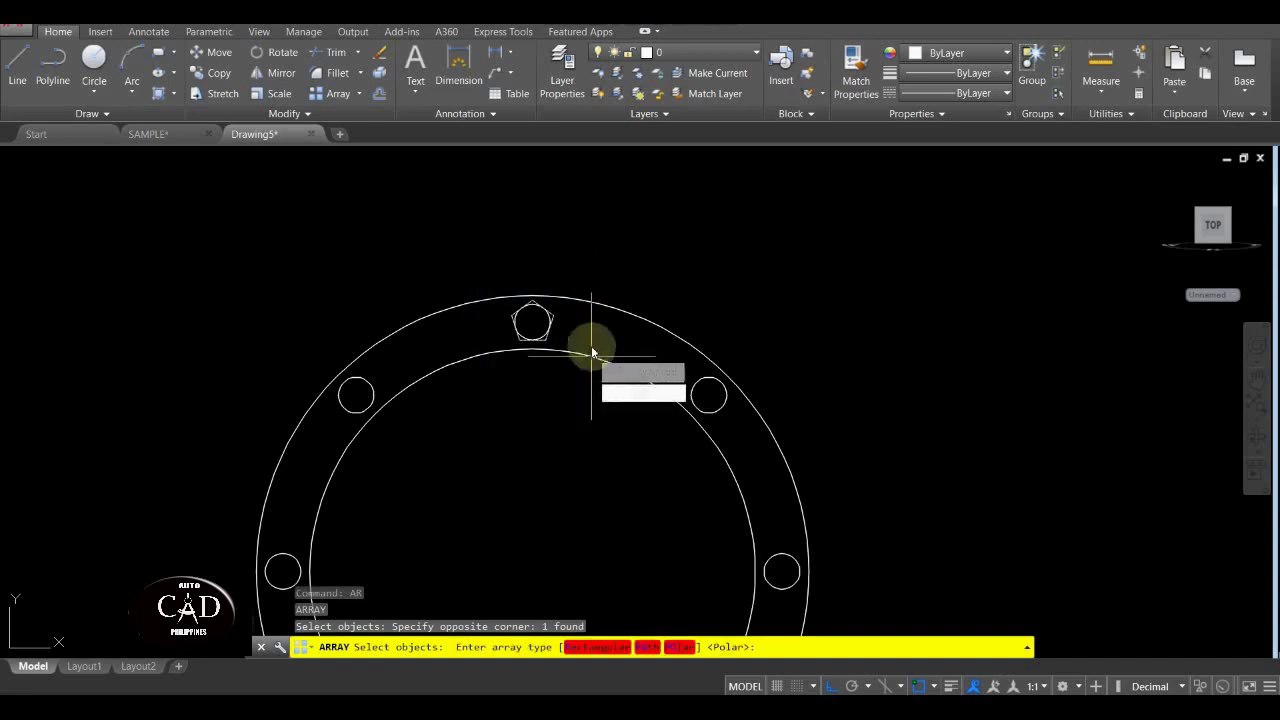
pyautogui.click(632, 427)
pyautogui.scroll(-3, 585, 325)
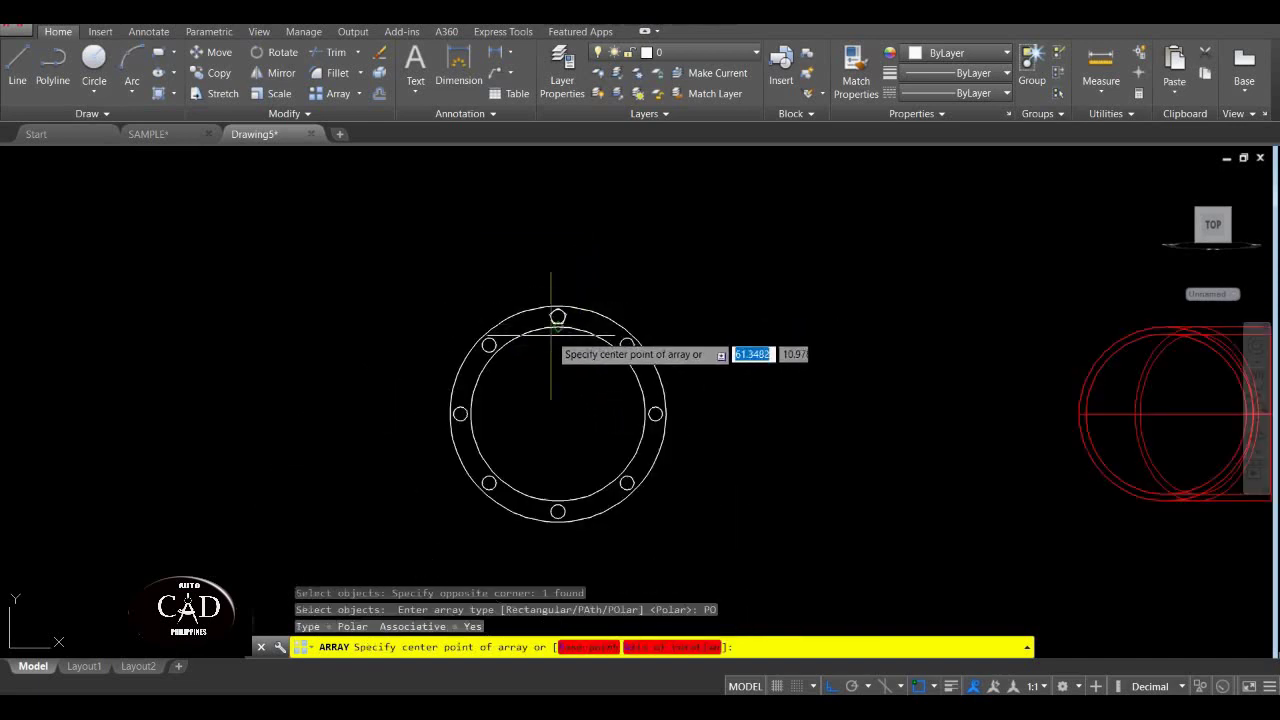
pyautogui.scroll(1, 565, 280)
pyautogui.keyDown('shift'); pyautogui.rightClick(565, 274); pyautogui.keyUp('shift')
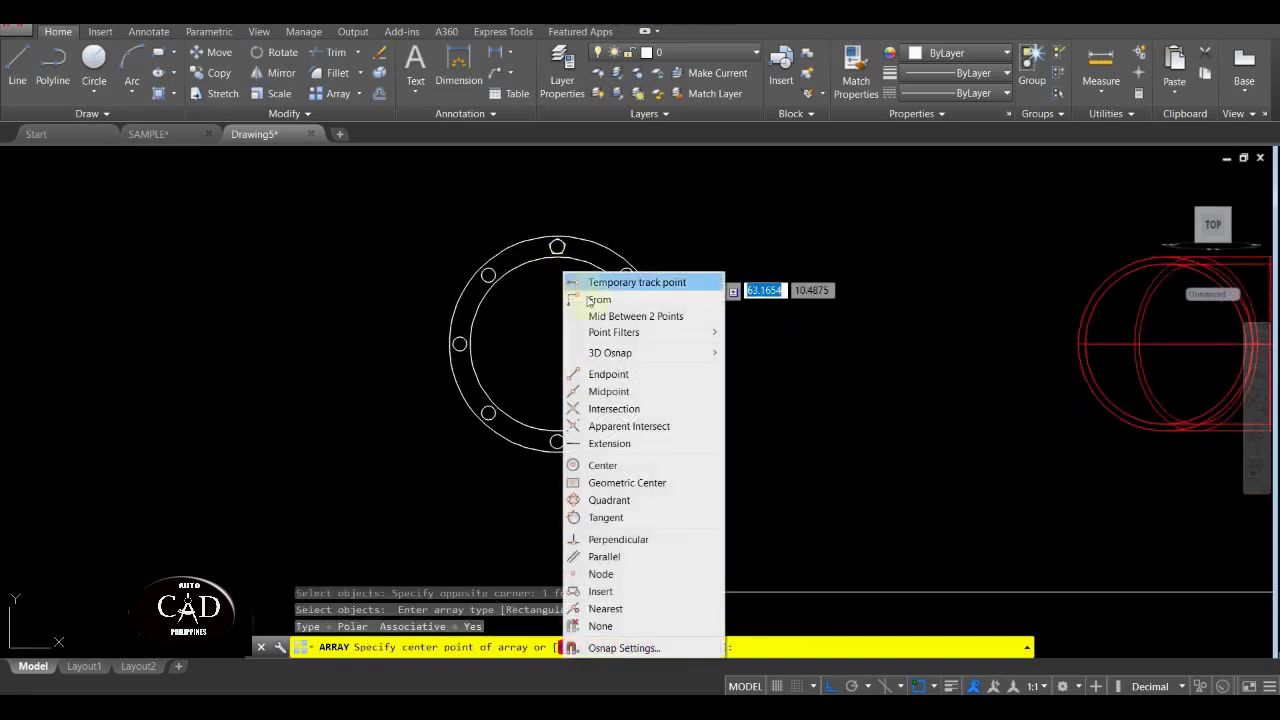
pyautogui.click(602, 465)
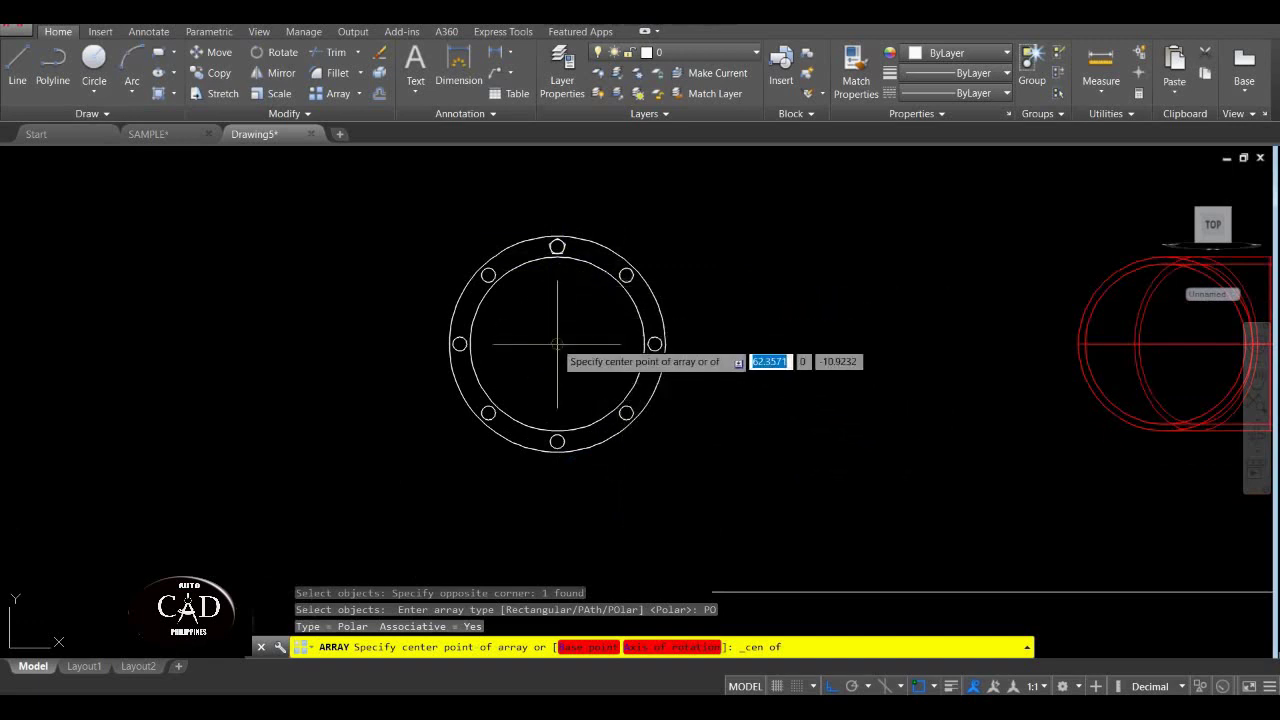
pyautogui.click(557, 344)
# Set the polar array of pentagons to 8 items and finish it.
pyautogui.click(180, 64)
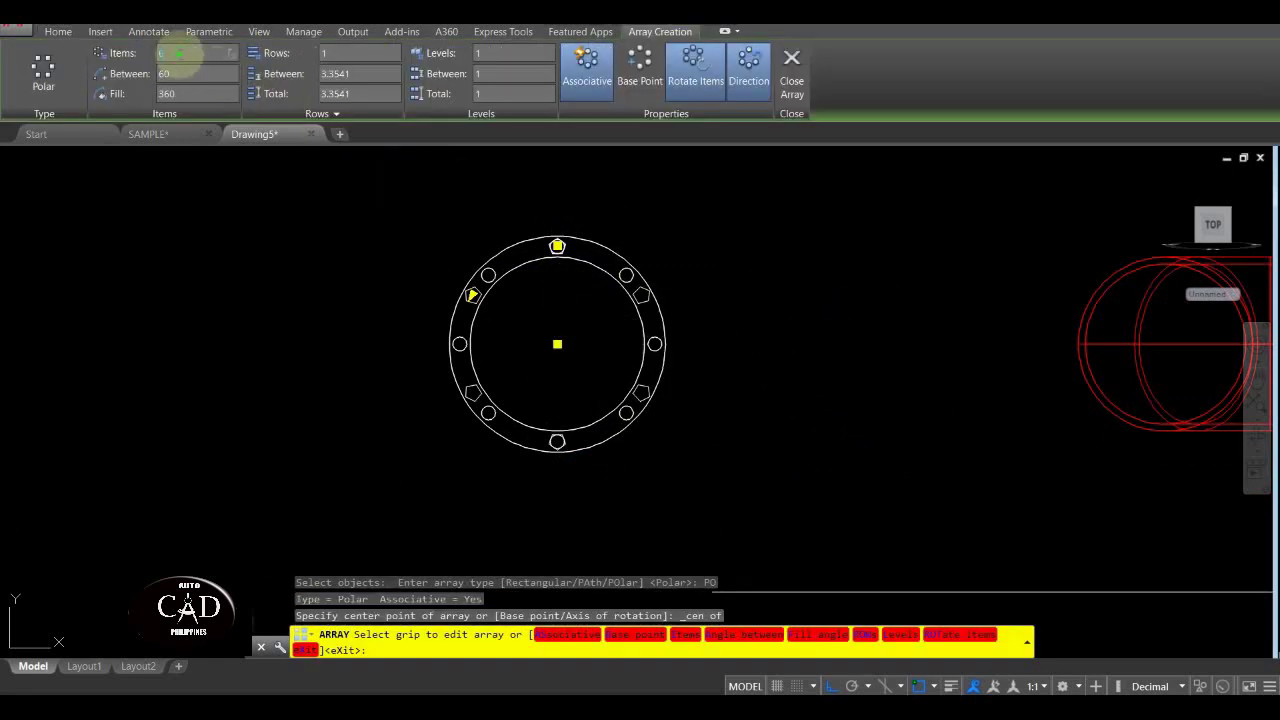
pyautogui.write('8')
pyautogui.press('Return')
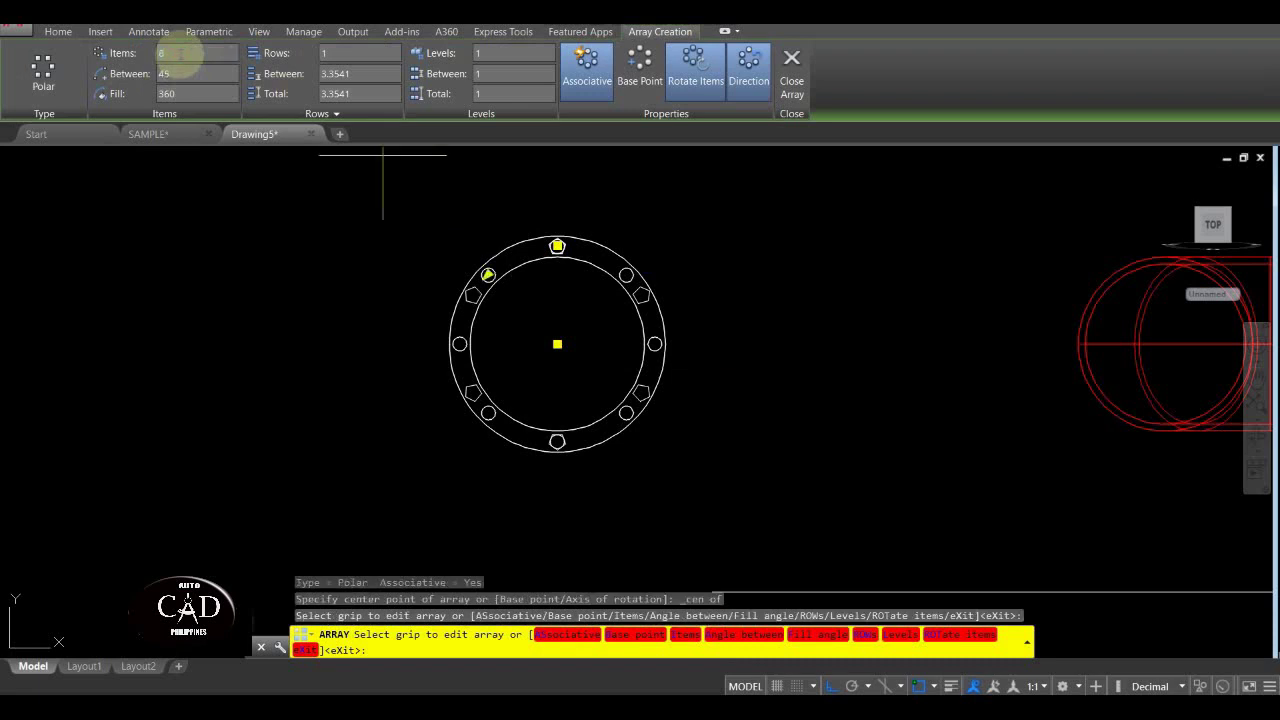
pyautogui.press('Return')
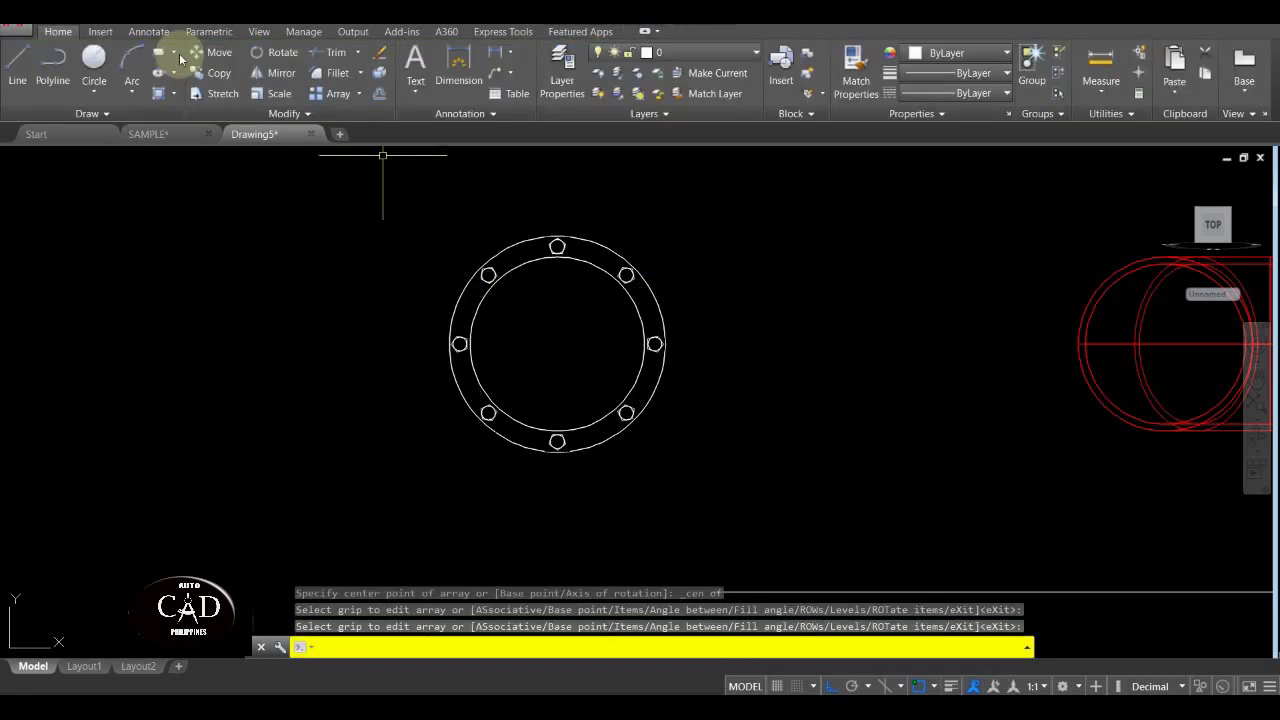
# Explode the polar array of pentagons into separate pentagons.
pyautogui.scroll(2, 487, 204)
pyautogui.scroll(10, 786, 343)
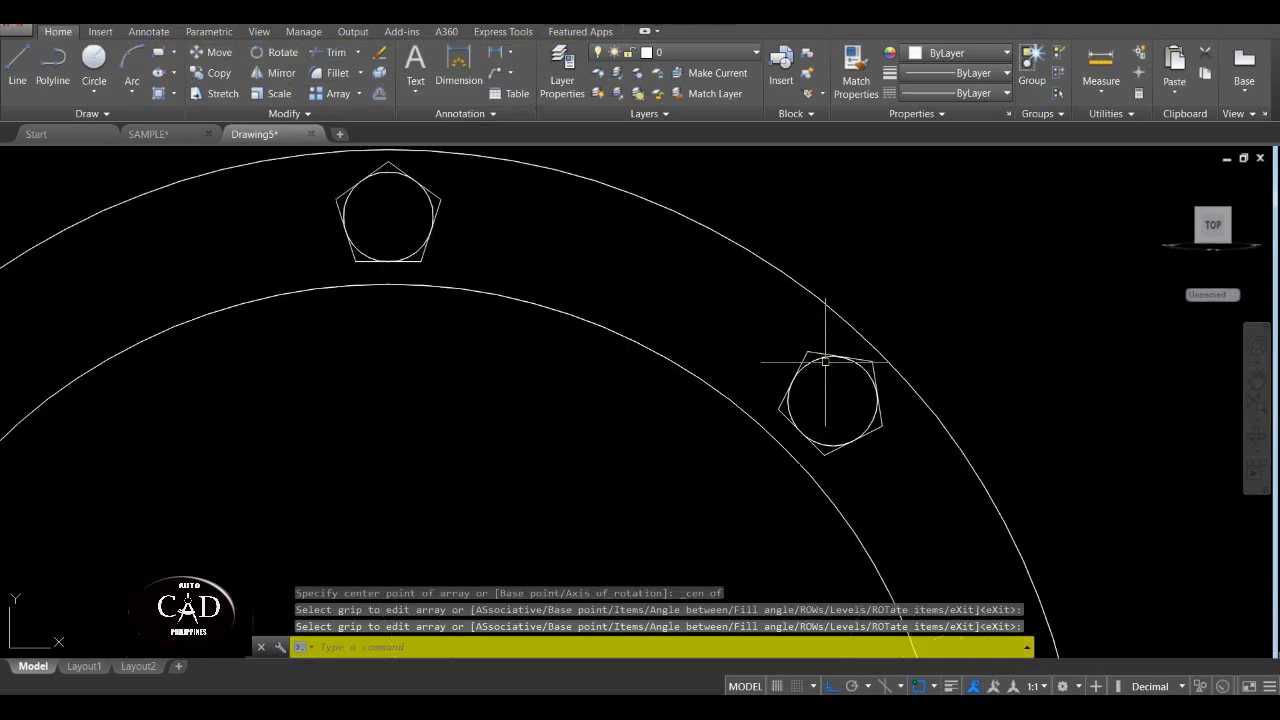
pyautogui.scroll(-6, 574, 213)
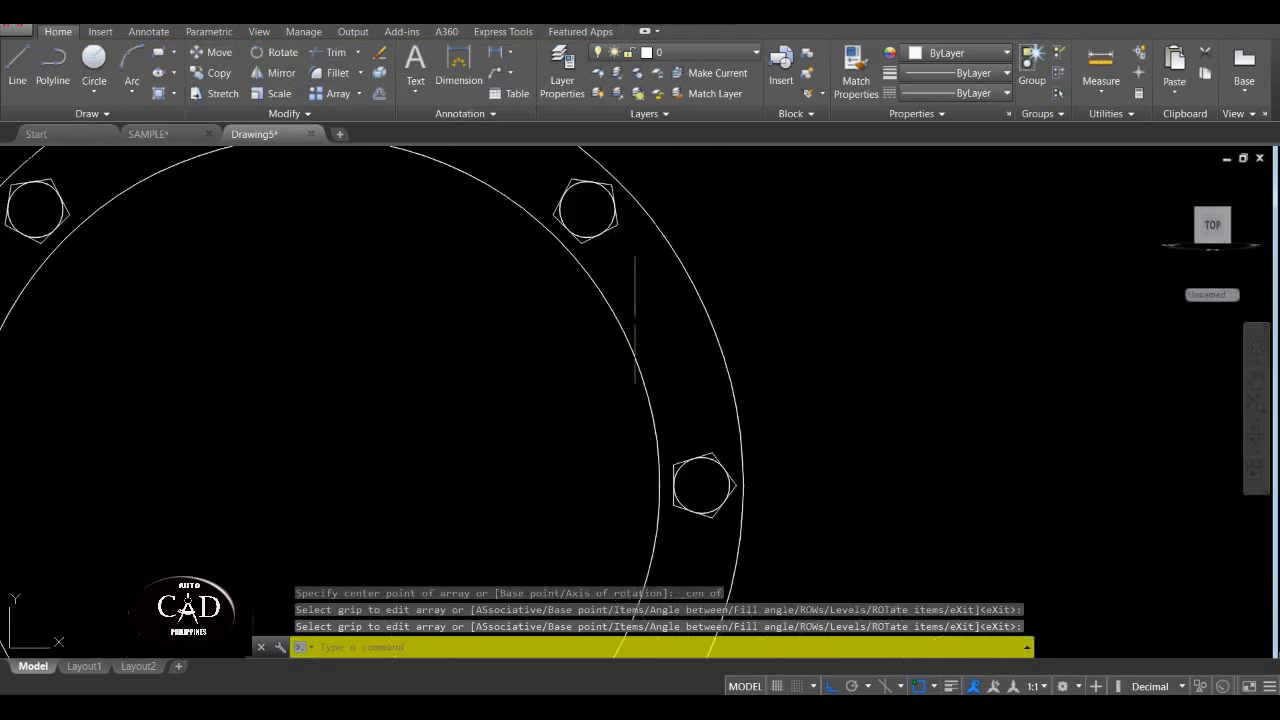
pyautogui.scroll(-4, 714, 422)
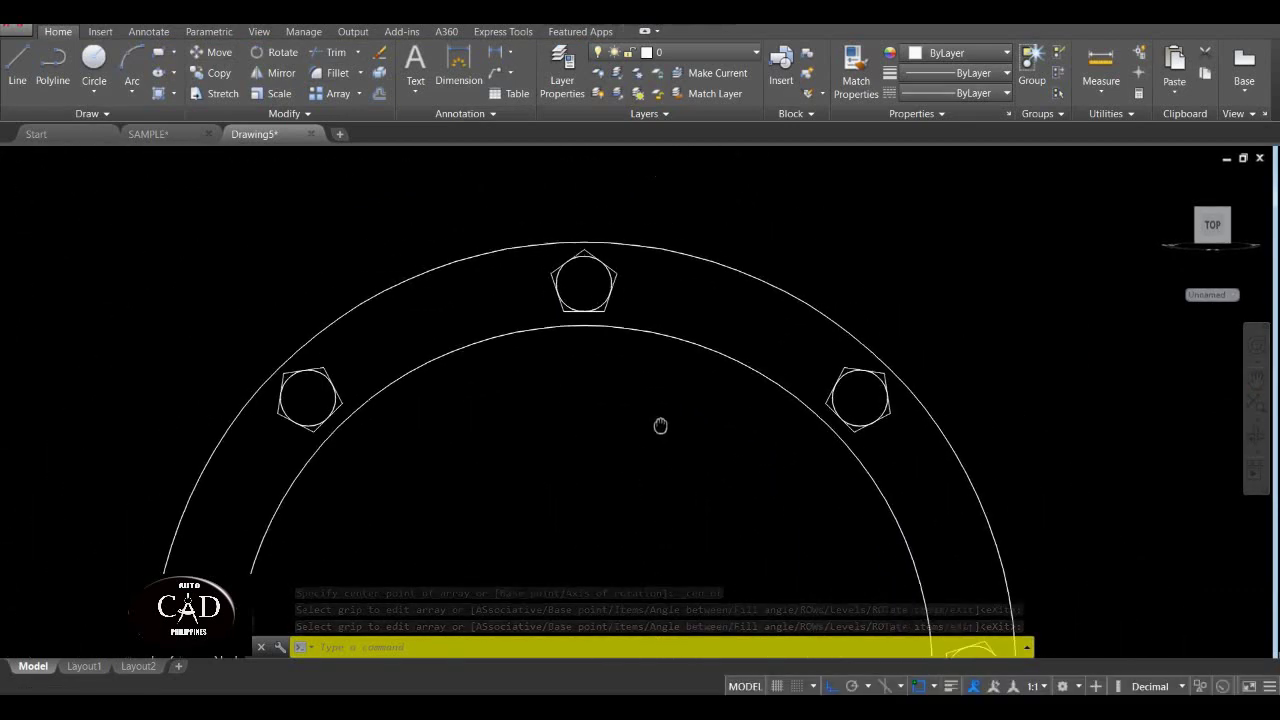
pyautogui.scroll(7, 600, 250)
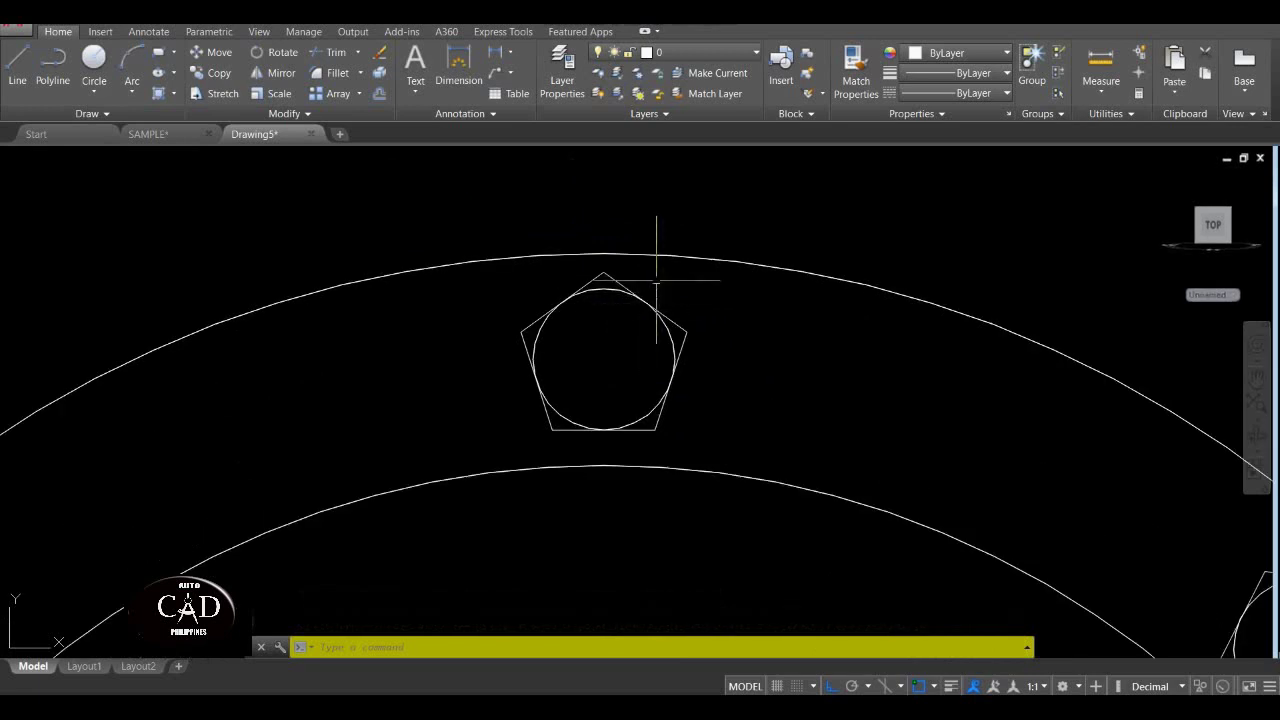
pyautogui.press('Return')
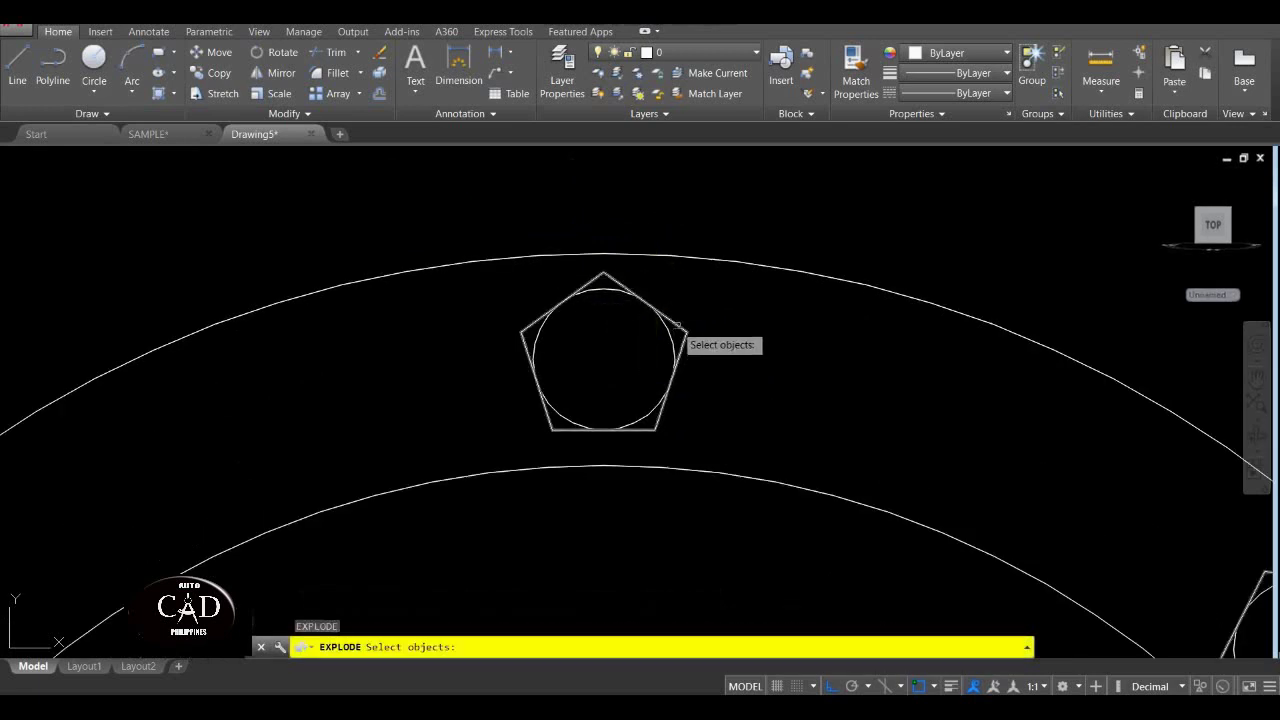
pyautogui.click(677, 328)
pyautogui.scroll(-6, 672, 332)
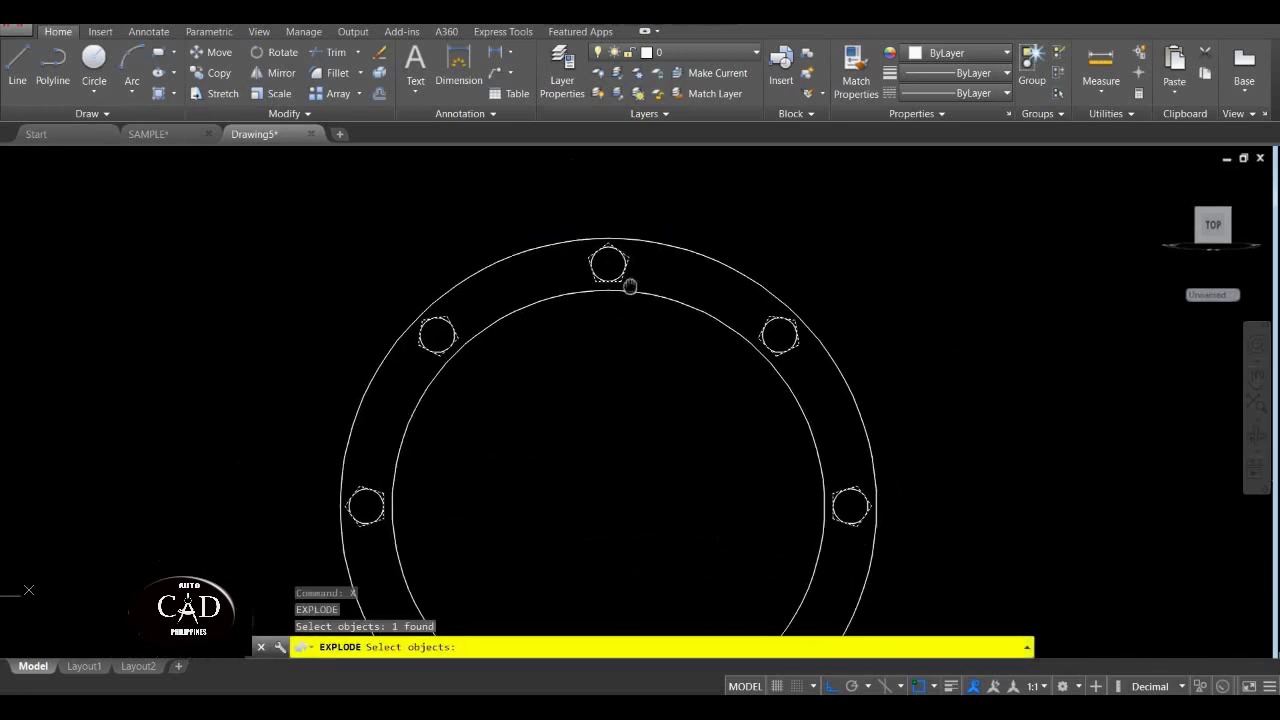
pyautogui.scroll(-3, 607, 290)
pyautogui.moveTo(608, 300)
pyautogui.mouseDown(button='middle')
pyautogui.moveTo(606, 248)
pyautogui.moveTo(602, 352)
pyautogui.mouseUp(button='middle')
pyautogui.press('Return')
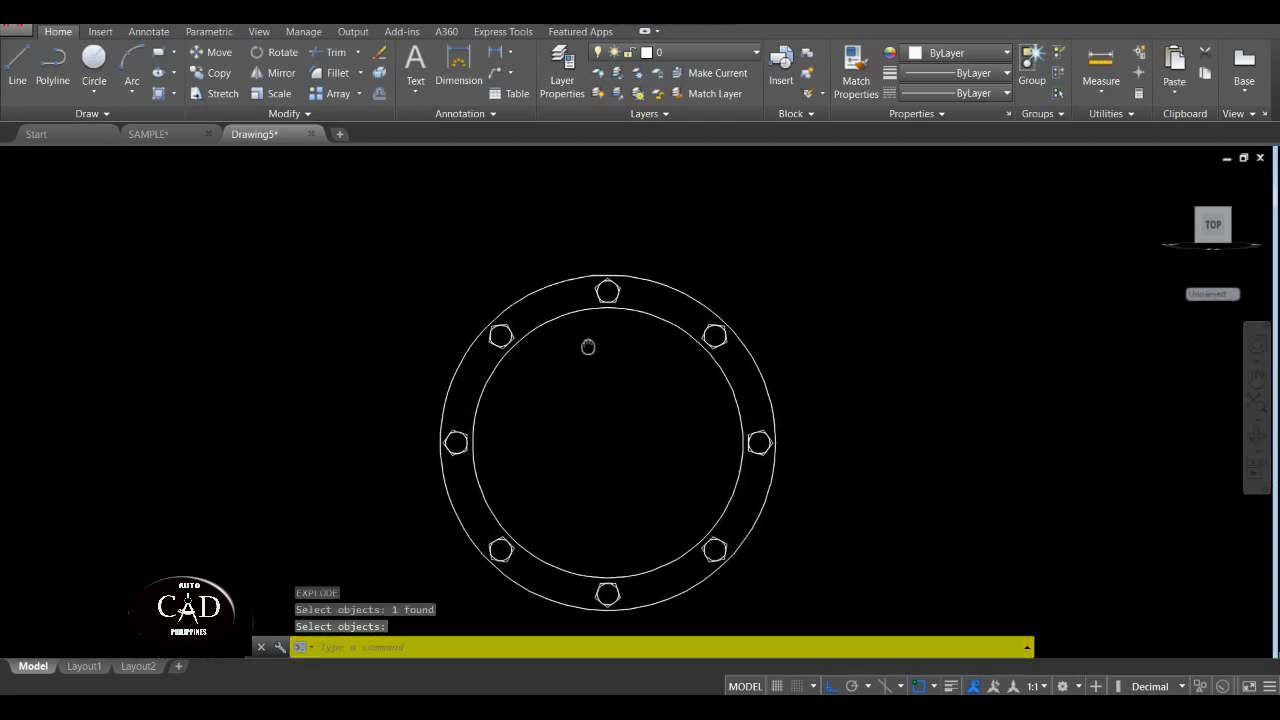
# Check that the top pentagon can be selected on its own and switch to the SW Isometric view.
pyautogui.scroll(6, 606, 286)
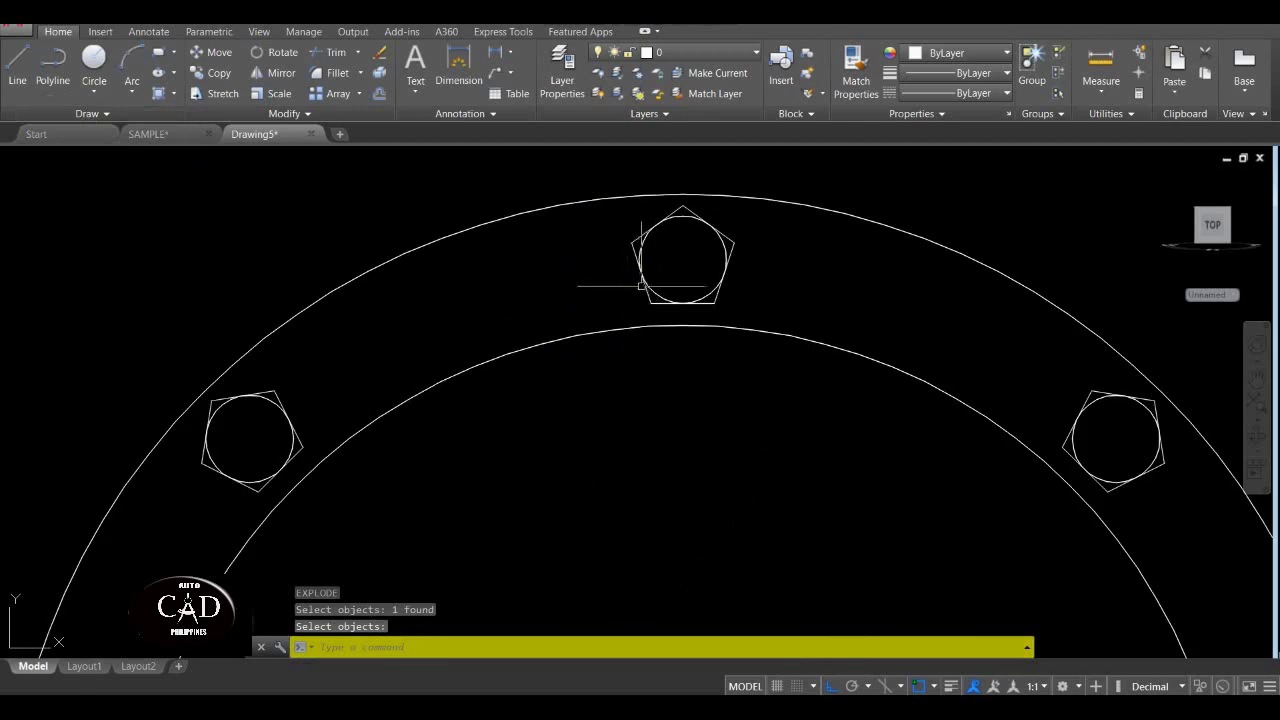
pyautogui.click(632, 240)
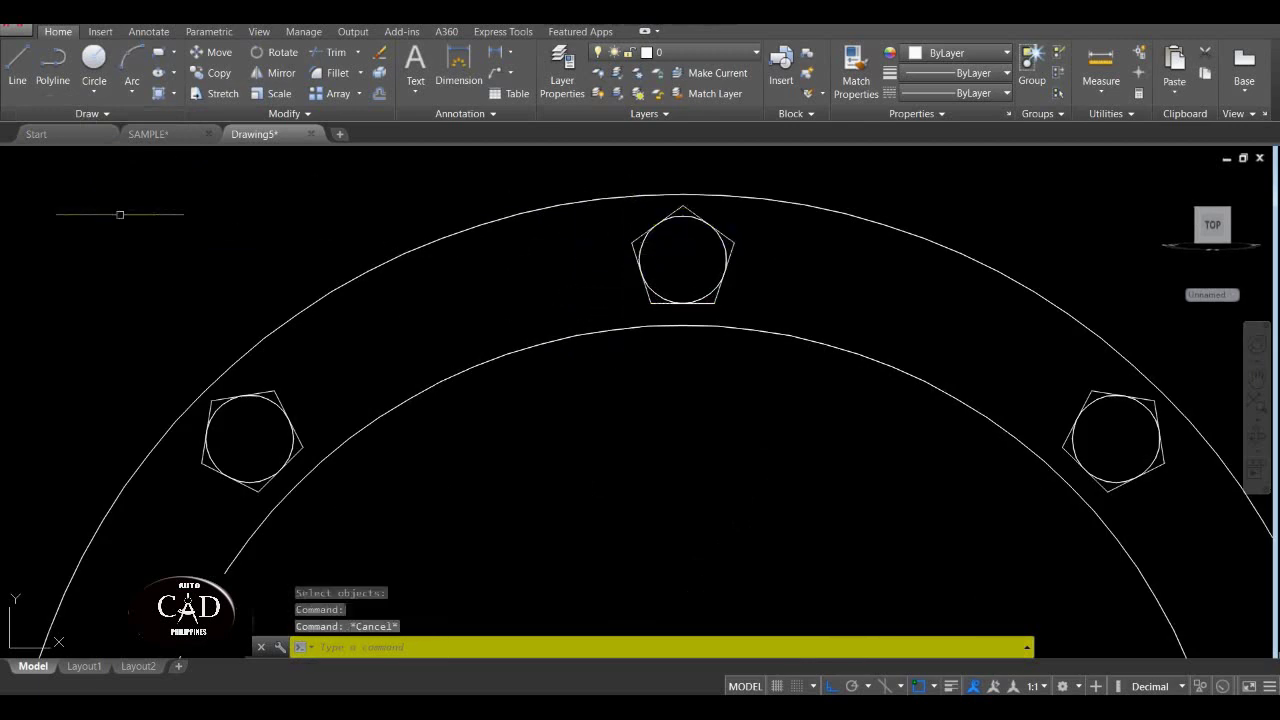
pyautogui.click(27, 162)
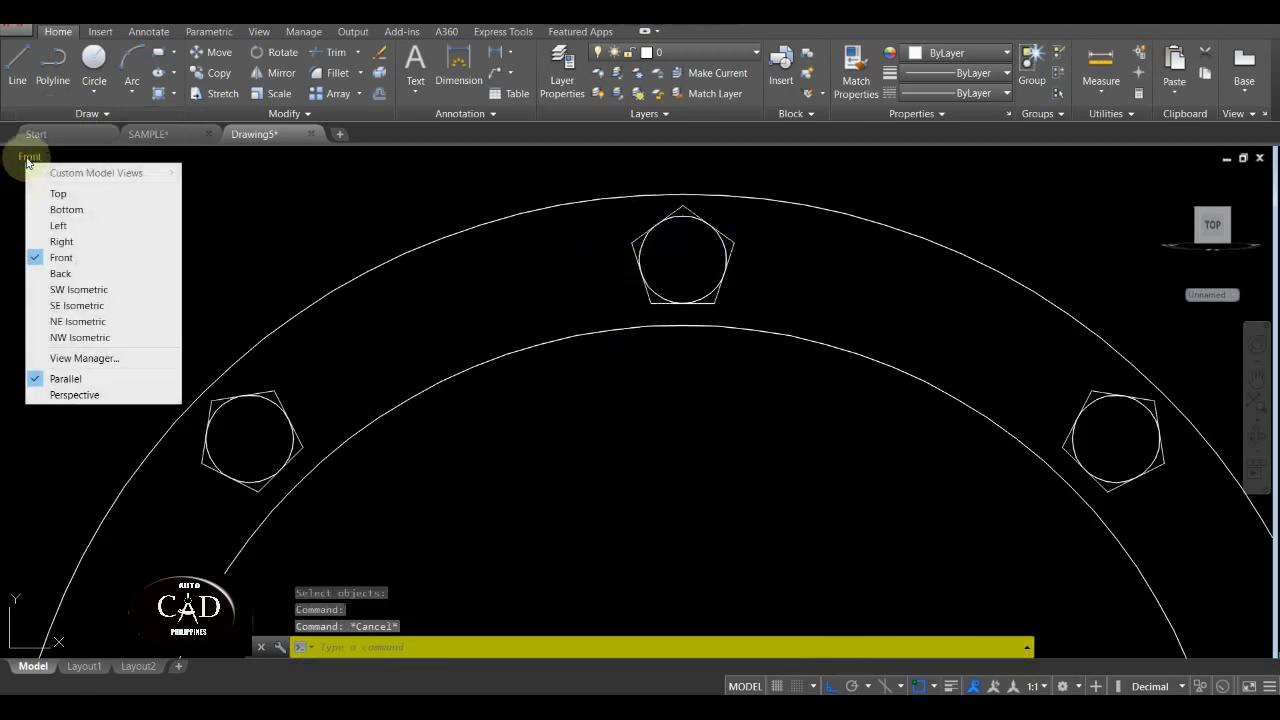
pyautogui.click(46, 286)
pyautogui.moveTo(511, 363); pyautogui.dragTo(516, 303, button='middle')
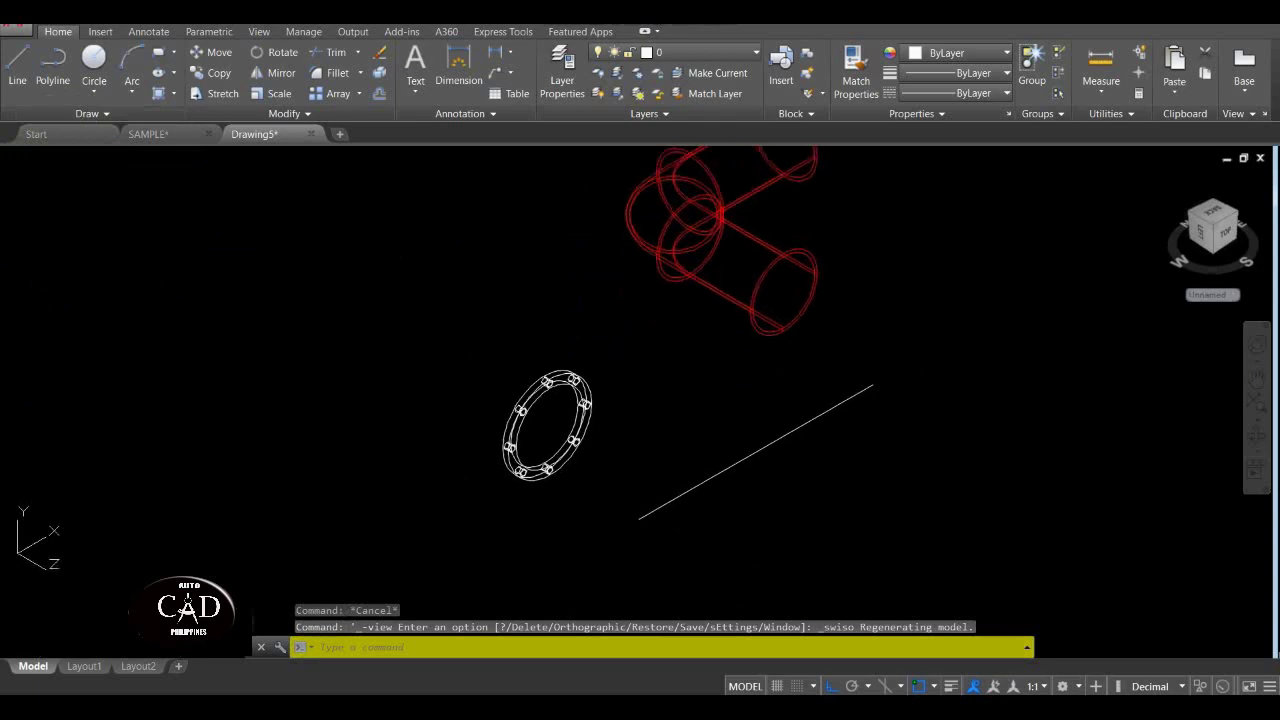
# Examine how the pentagons sit on the flange face around the bolt holes in the isometric view.
pyautogui.scroll(6, 514, 386)
pyautogui.scroll(4, 572, 314)
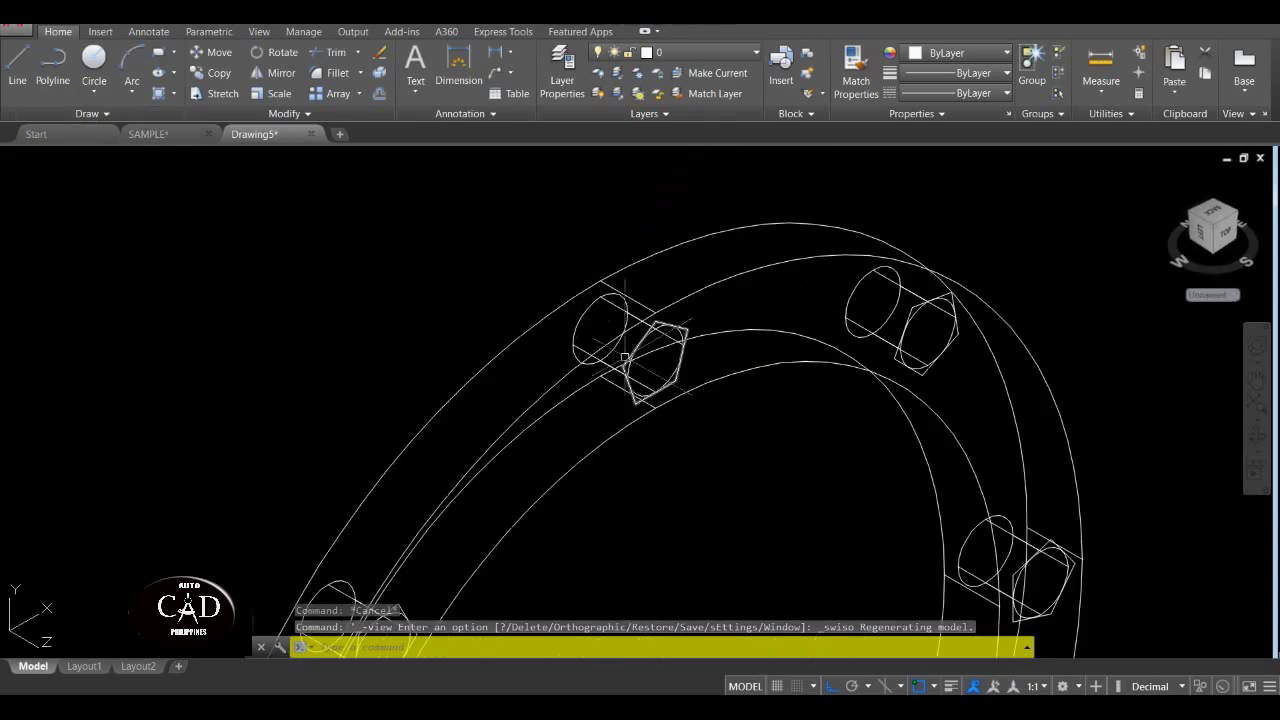
pyautogui.scroll(3, 600, 320)
pyautogui.moveTo(680, 358); pyautogui.dragTo(688, 416, button='middle')
pyautogui.scroll(-6, 688, 416)
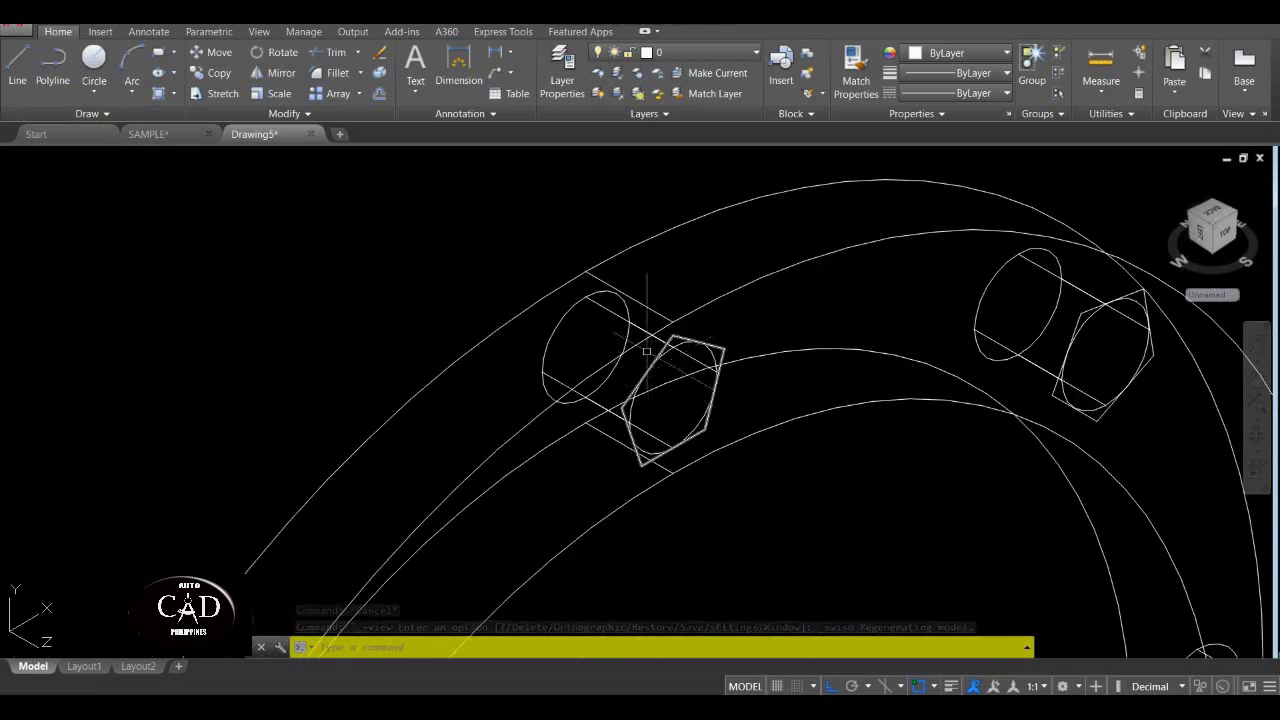
pyautogui.moveTo(589, 308); pyautogui.dragTo(593, 281, button='middle')
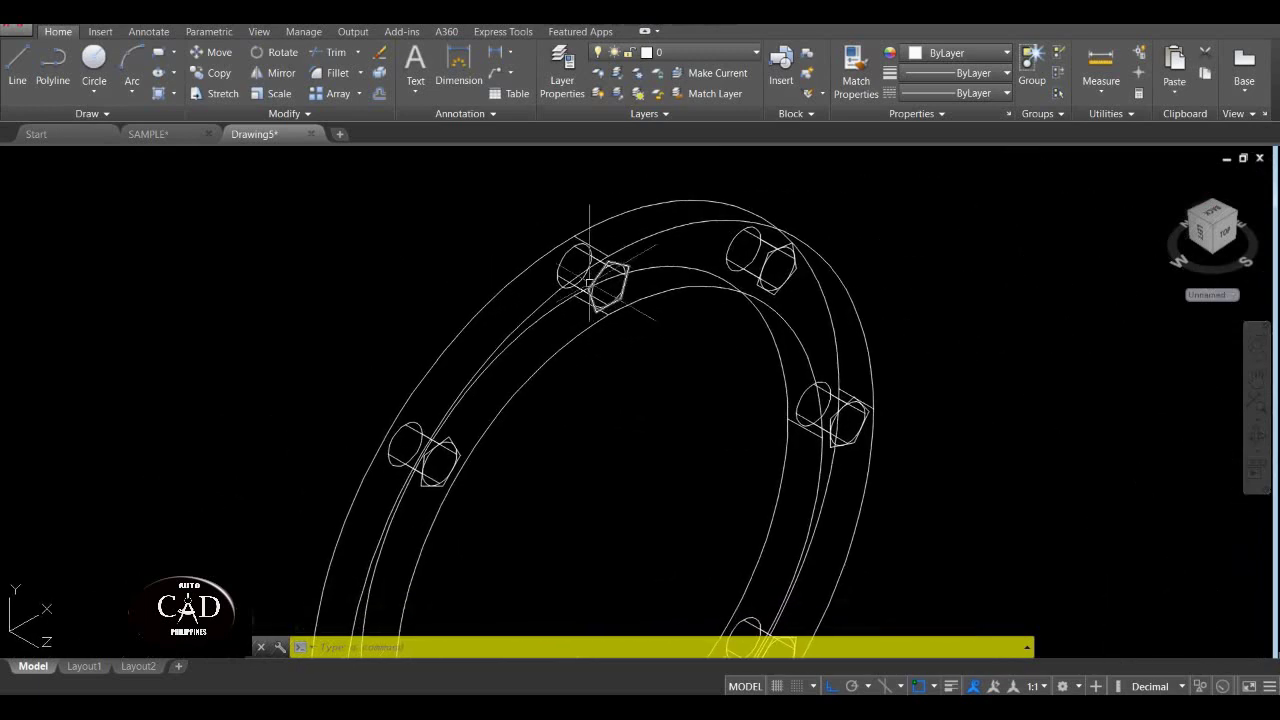
pyautogui.press('Escape')
pyautogui.scroll(4, 605, 260)
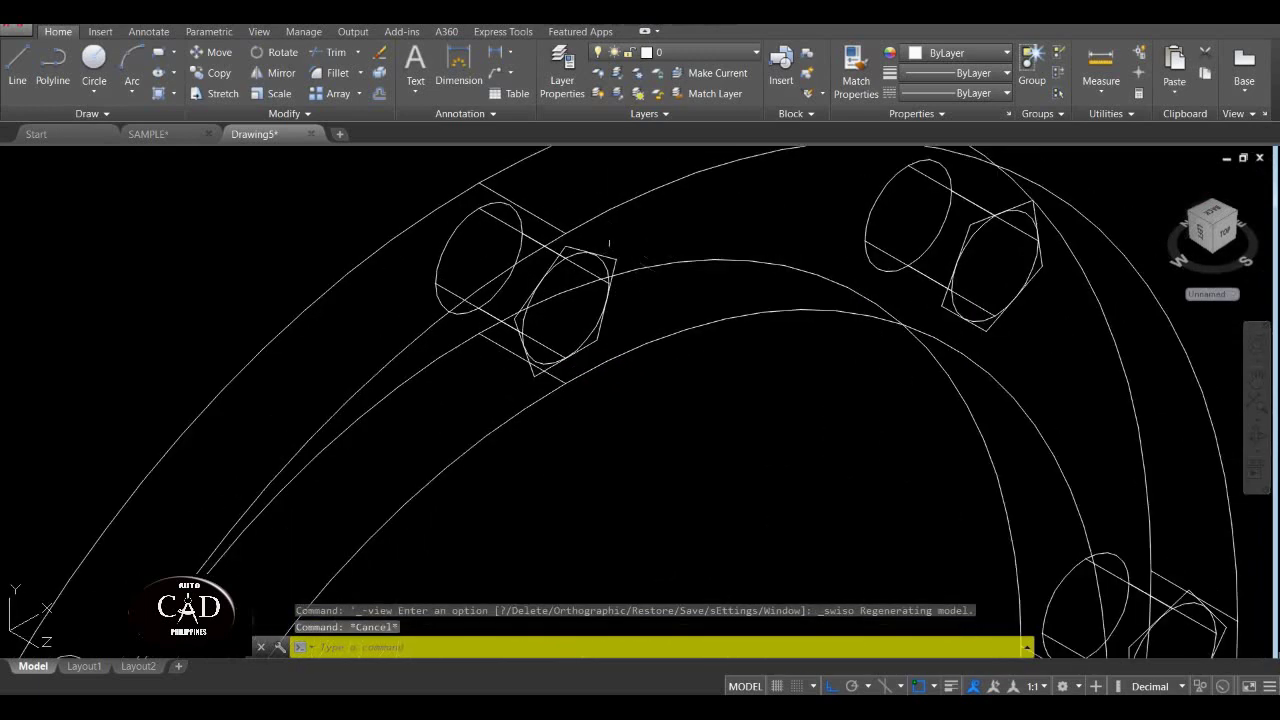
pyautogui.scroll(-4, 610, 256)
pyautogui.scroll(4, 617, 258)
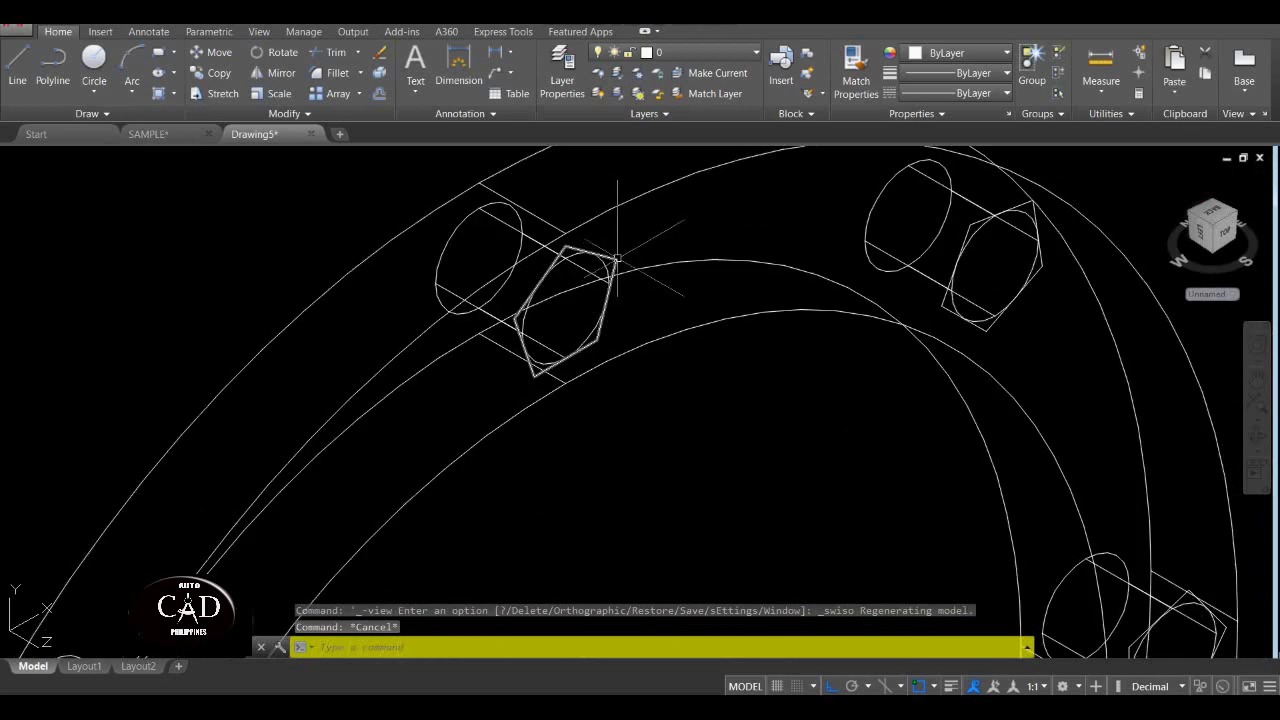
# Extrude all eight pentagons around the flange face together to a height of 1 to form the bolt heads.
pyautogui.press('Return')
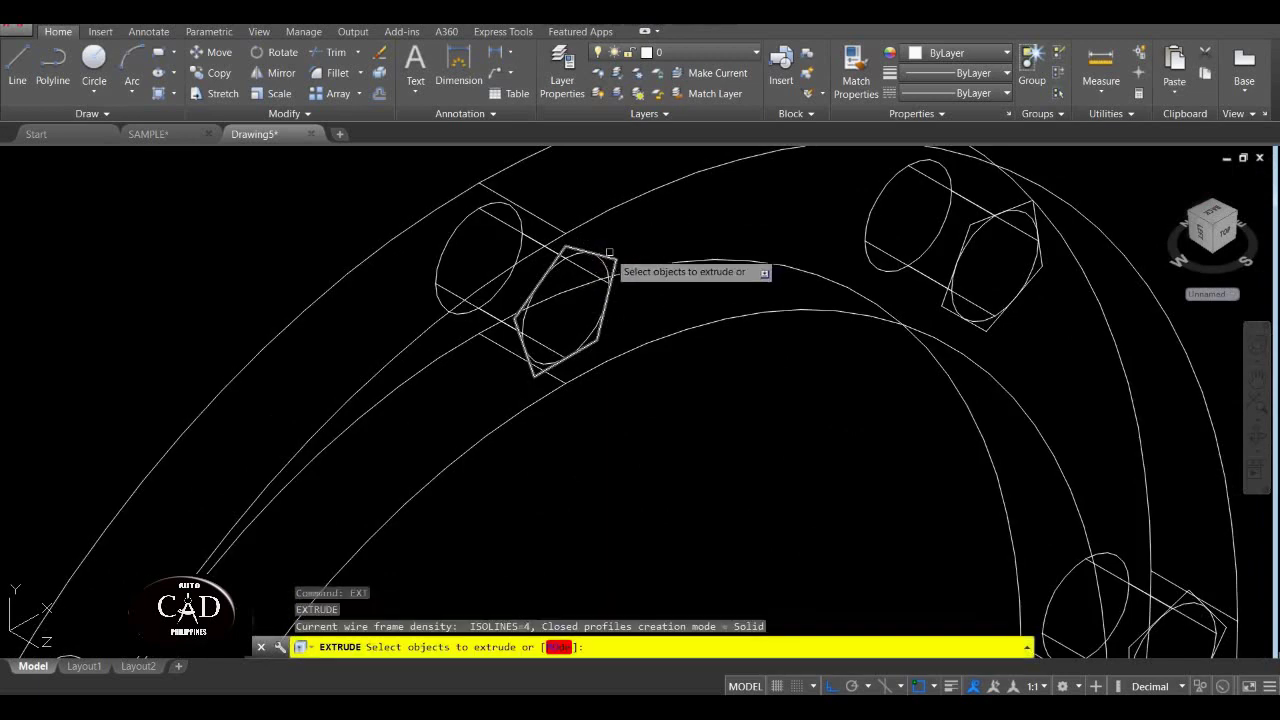
pyautogui.click(608, 256)
pyautogui.scroll(-4, 612, 265)
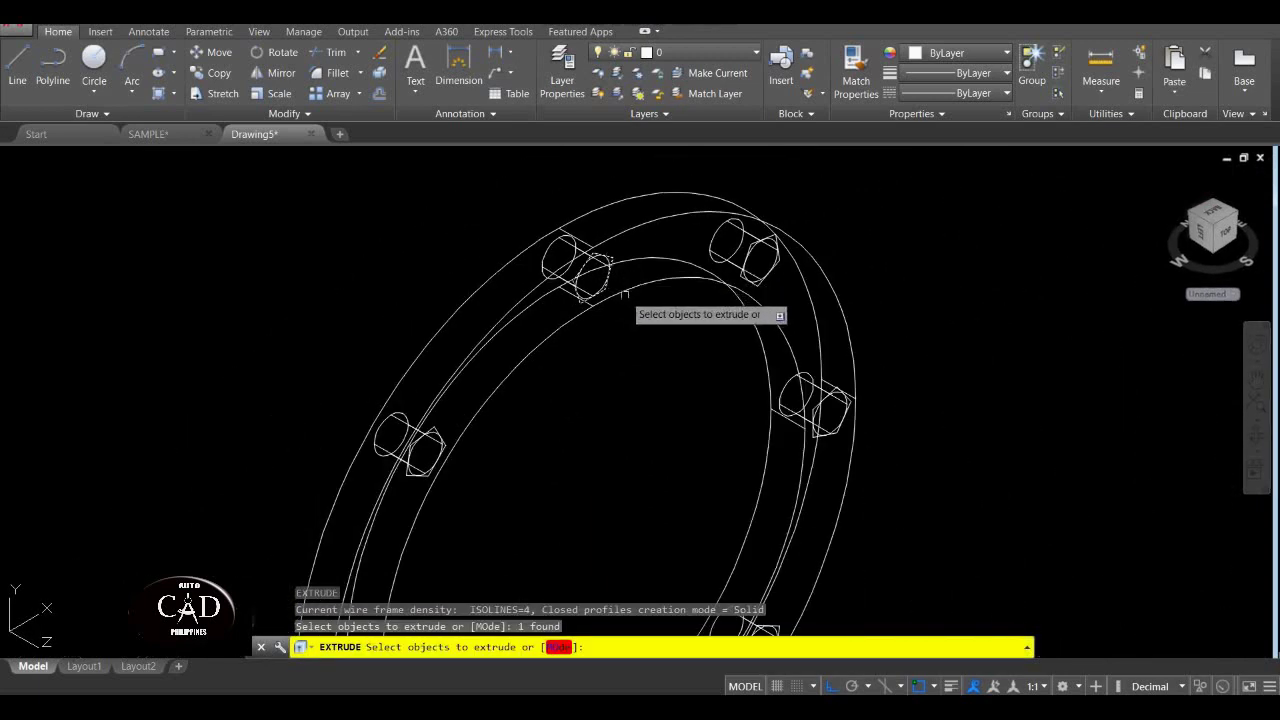
pyautogui.scroll(2, 757, 258)
pyautogui.scroll(2, 757, 300)
pyautogui.click(755, 328)
pyautogui.scroll(-4, 740, 320)
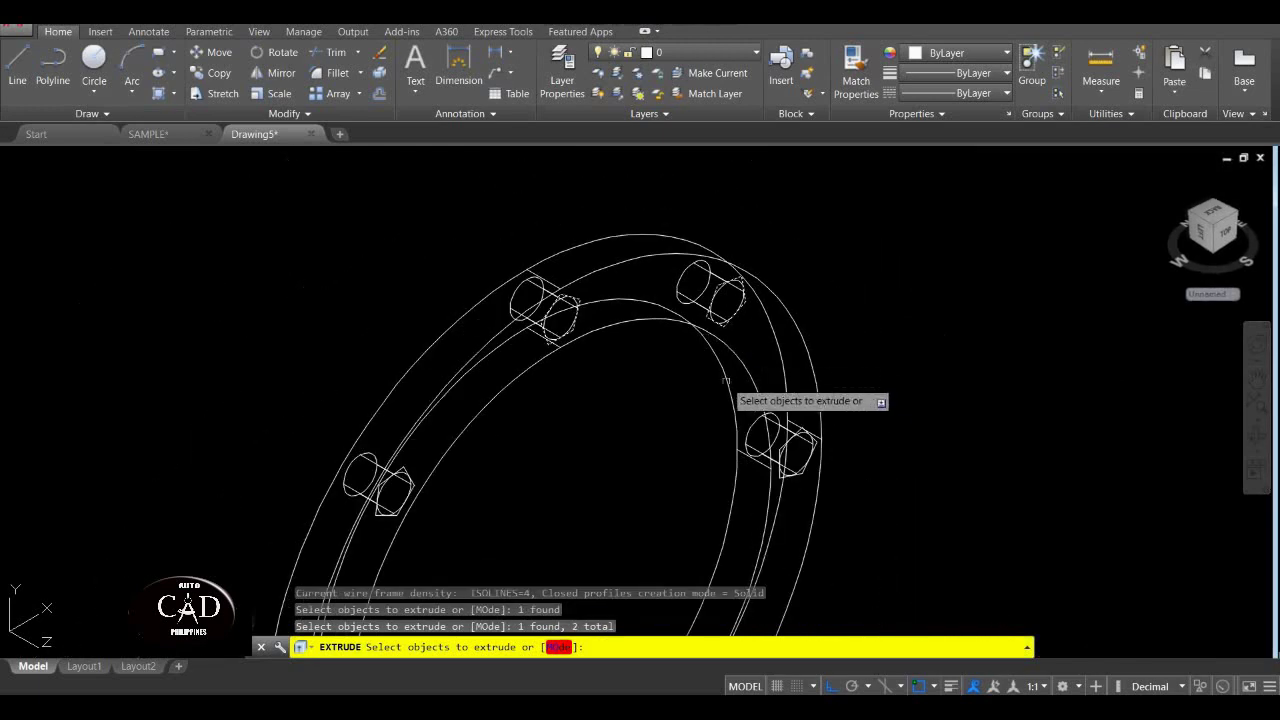
pyautogui.scroll(2, 700, 318)
pyautogui.scroll(4, 720, 350)
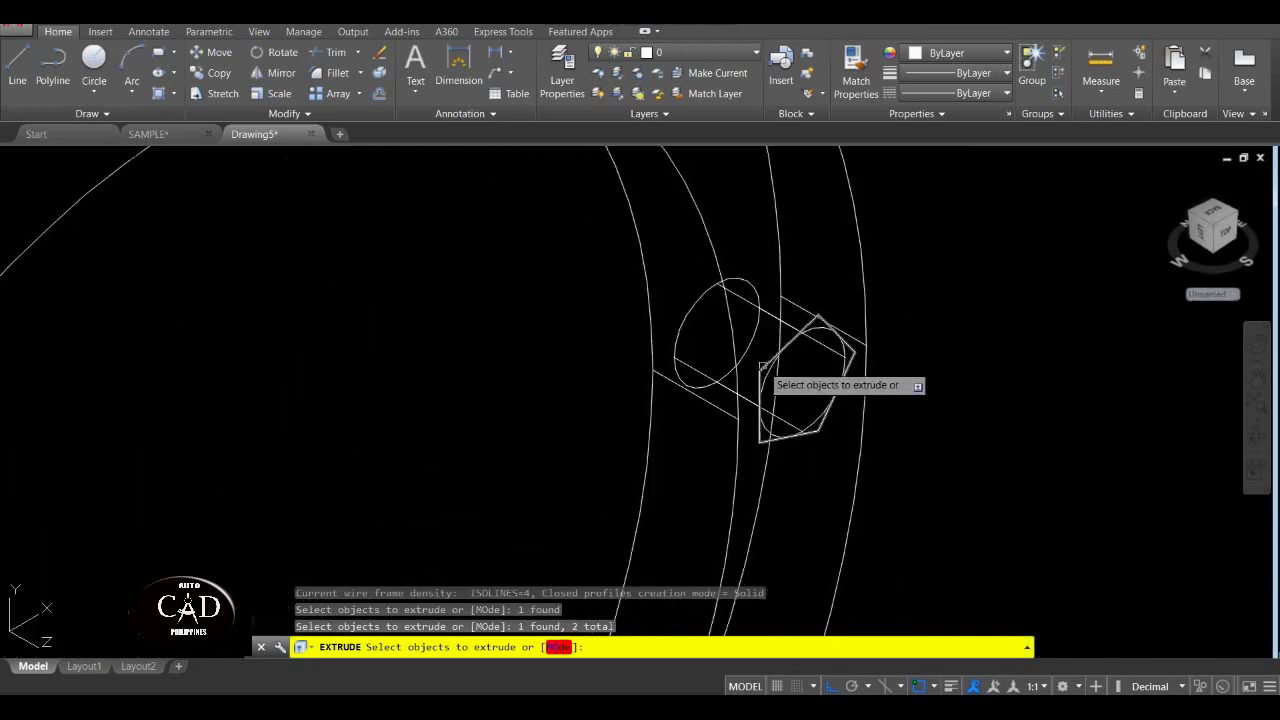
pyautogui.click(768, 388)
pyautogui.scroll(-4, 776, 467)
pyautogui.scroll(2, 551, 251)
pyautogui.scroll(2, 661, 397)
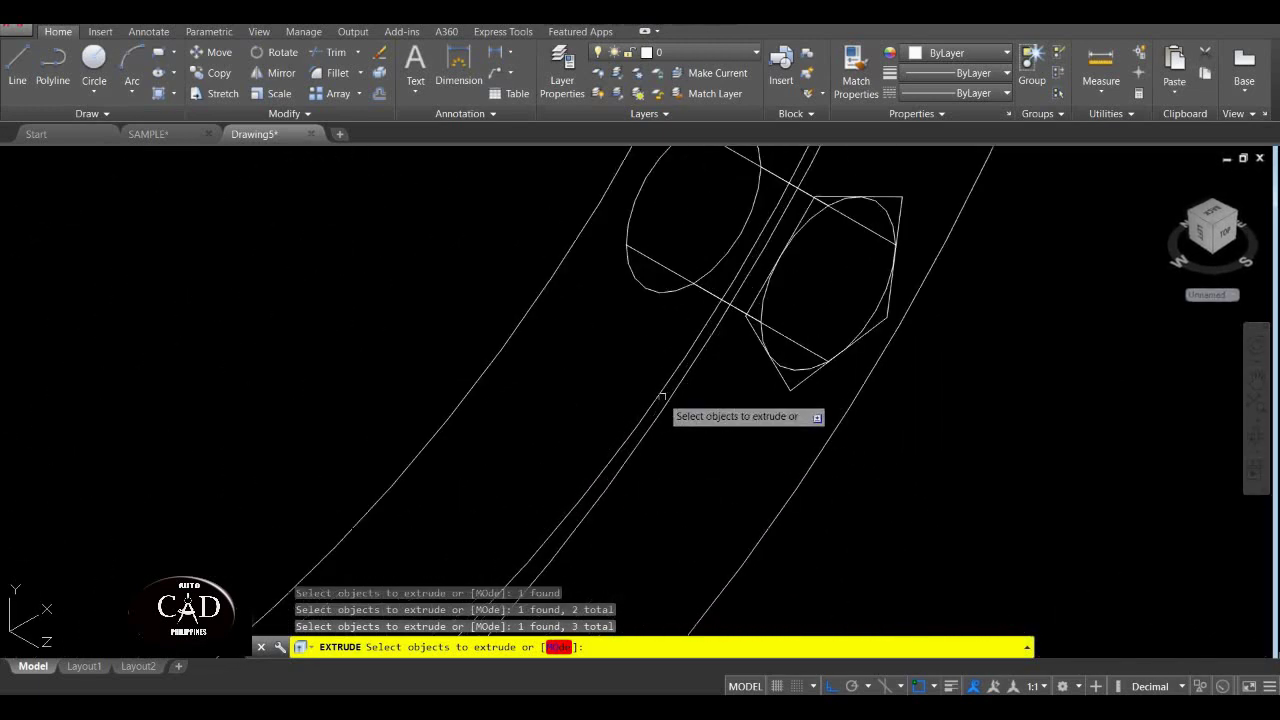
pyautogui.scroll(-4, 520, 400)
pyautogui.scroll(5, 509, 414)
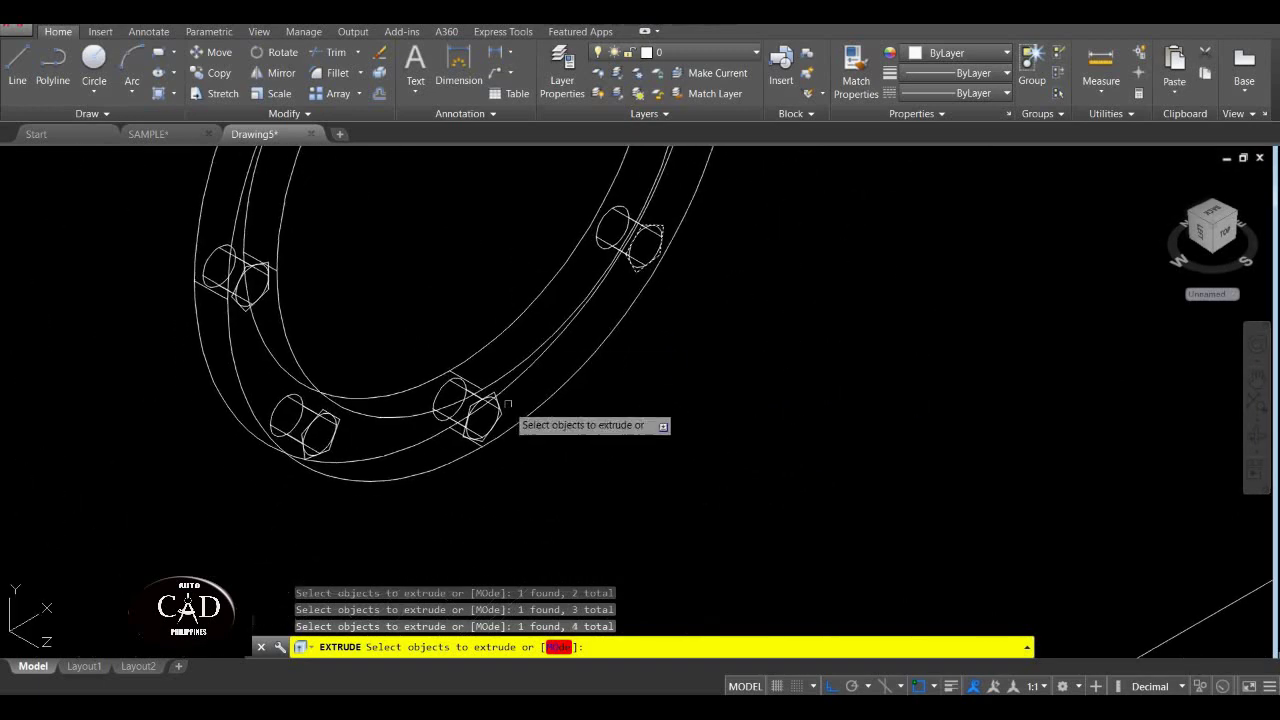
pyautogui.click(397, 483)
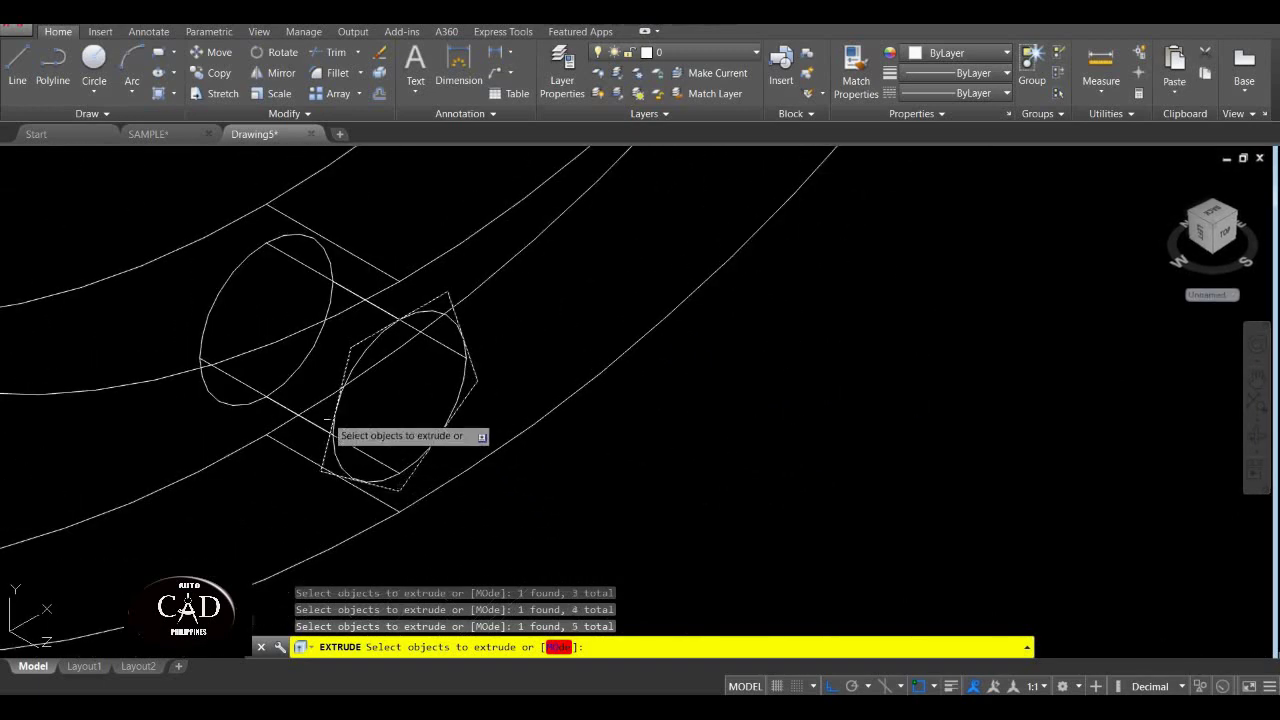
pyautogui.scroll(-4, 330, 425)
pyautogui.moveTo(303, 437); pyautogui.dragTo(698, 489, button='middle')
pyautogui.scroll(5, 495, 432)
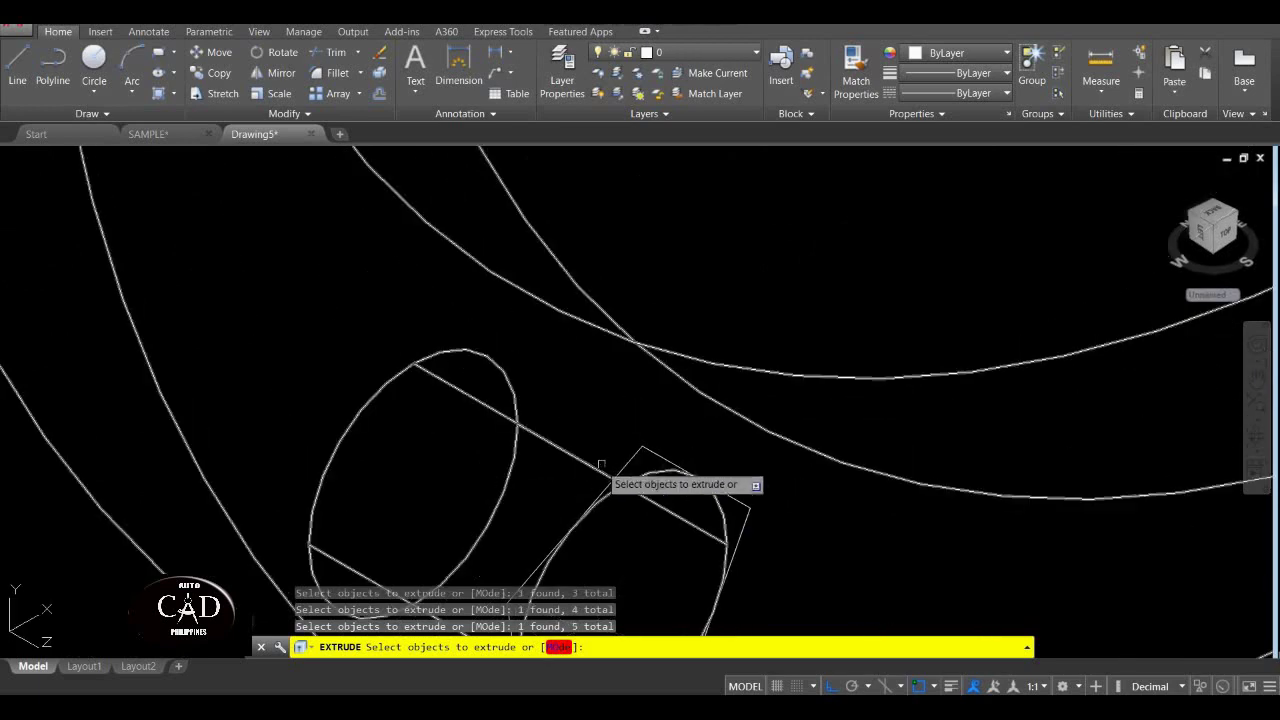
pyautogui.click(632, 462)
pyautogui.scroll(-1, 614, 420)
pyautogui.scroll(-4, 630, 300)
pyautogui.scroll(7, 628, 362)
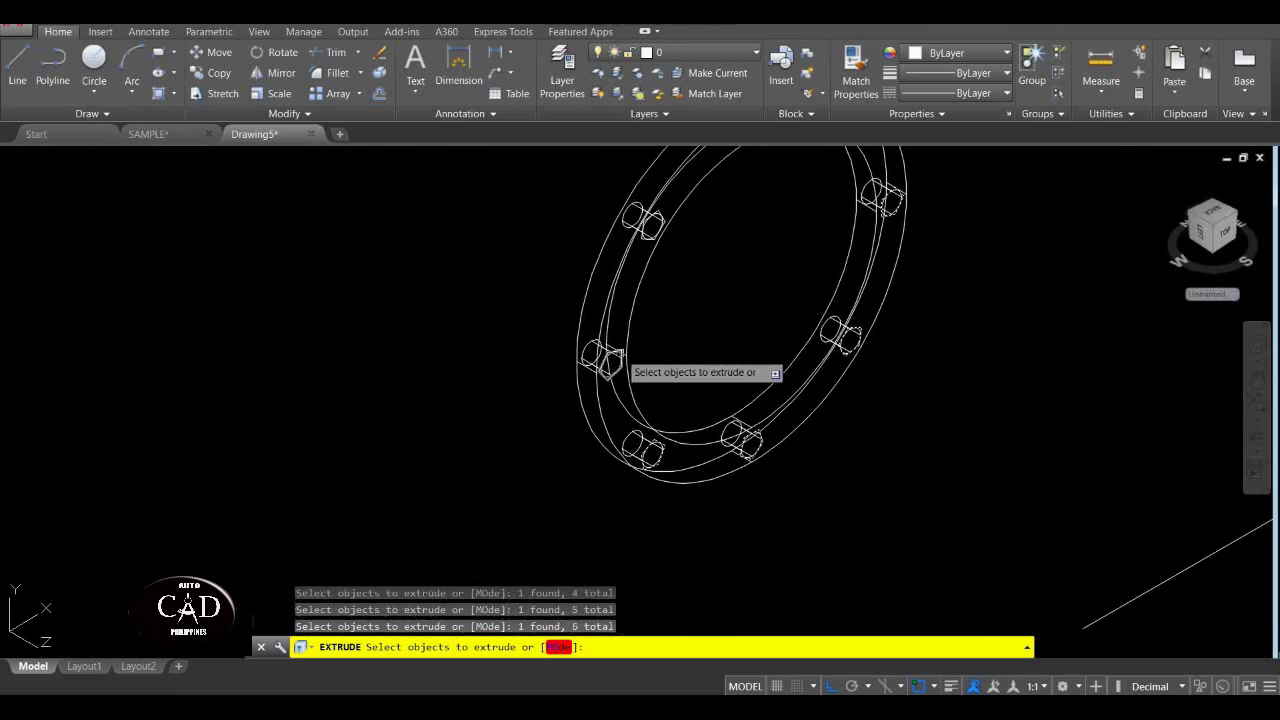
pyautogui.scroll(-5, 605, 318)
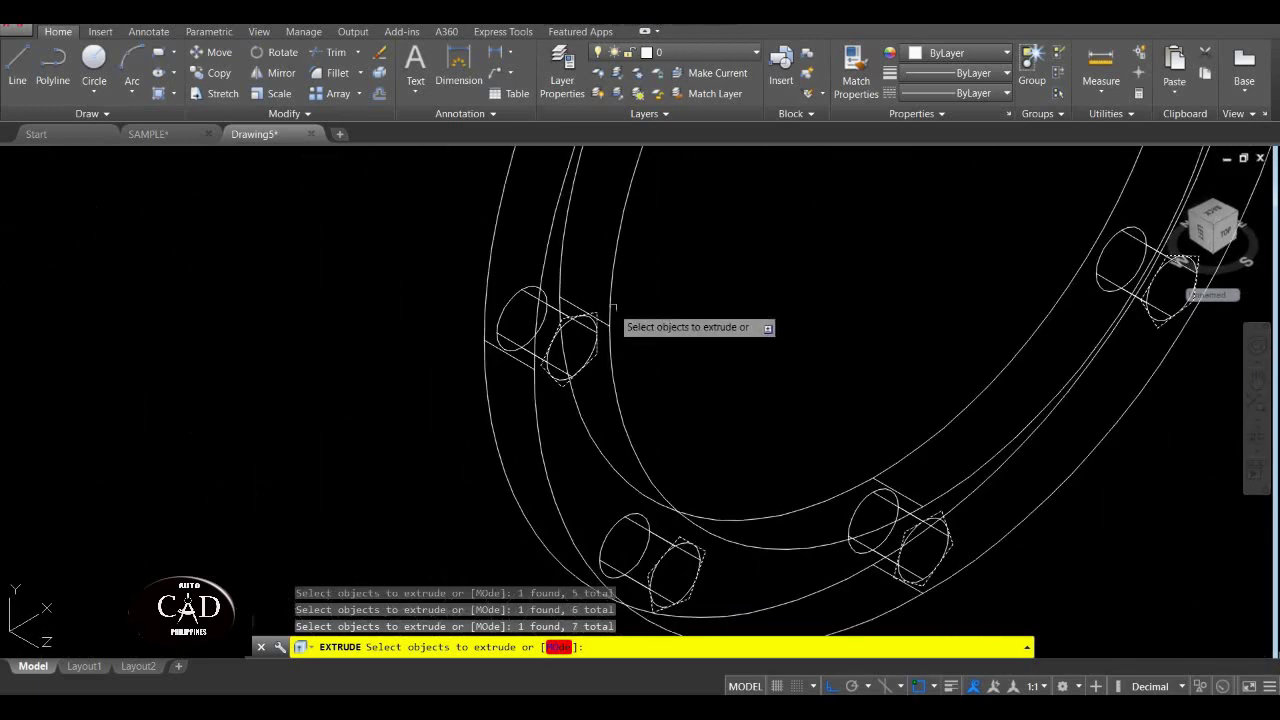
pyautogui.click(682, 252)
pyautogui.scroll(3, 686, 486)
pyautogui.scroll(2, 660, 300)
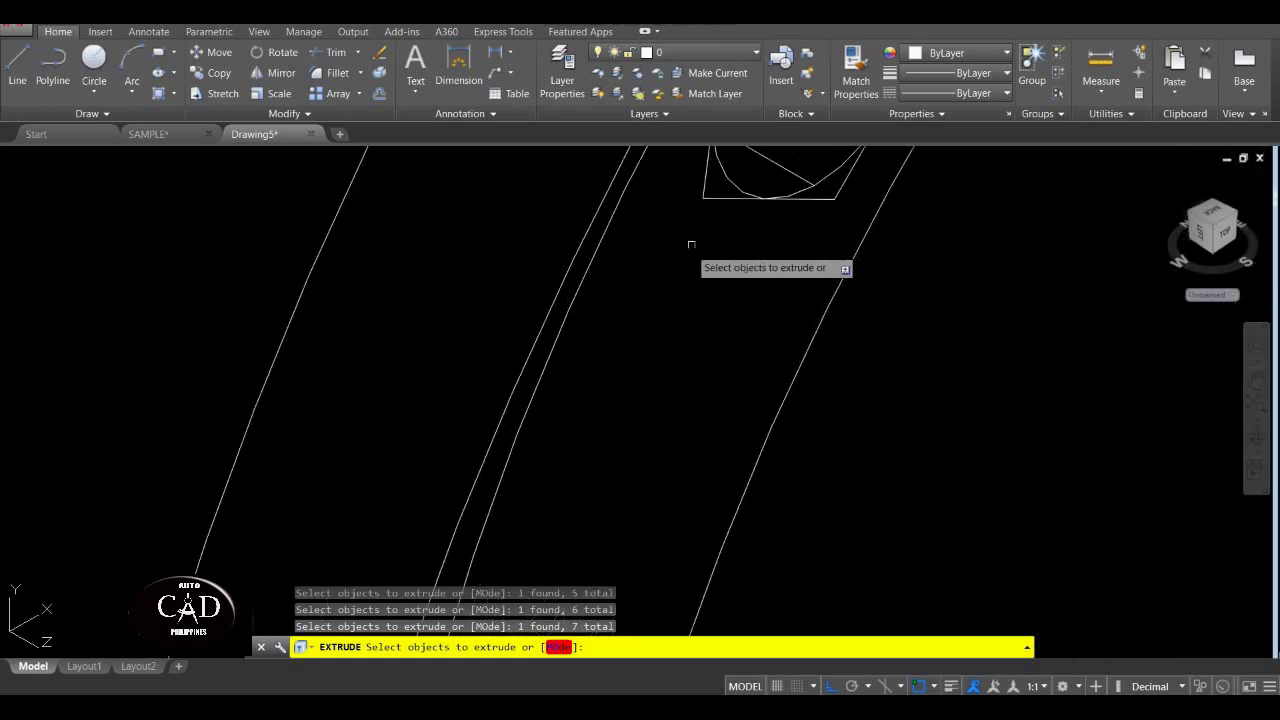
pyautogui.click(712, 192)
pyautogui.scroll(-5, 615, 268)
pyautogui.scroll(-5, 720, 320)
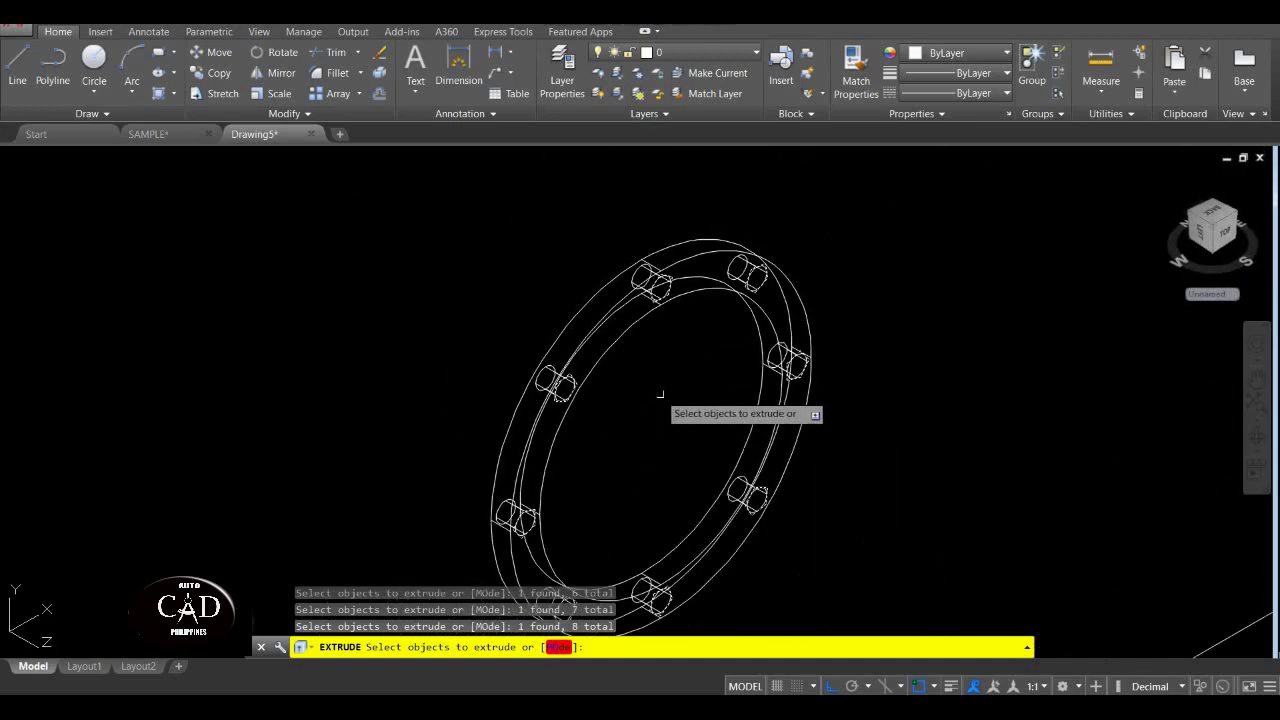
pyautogui.press('Return')
pyautogui.scroll(-3, 630, 385)
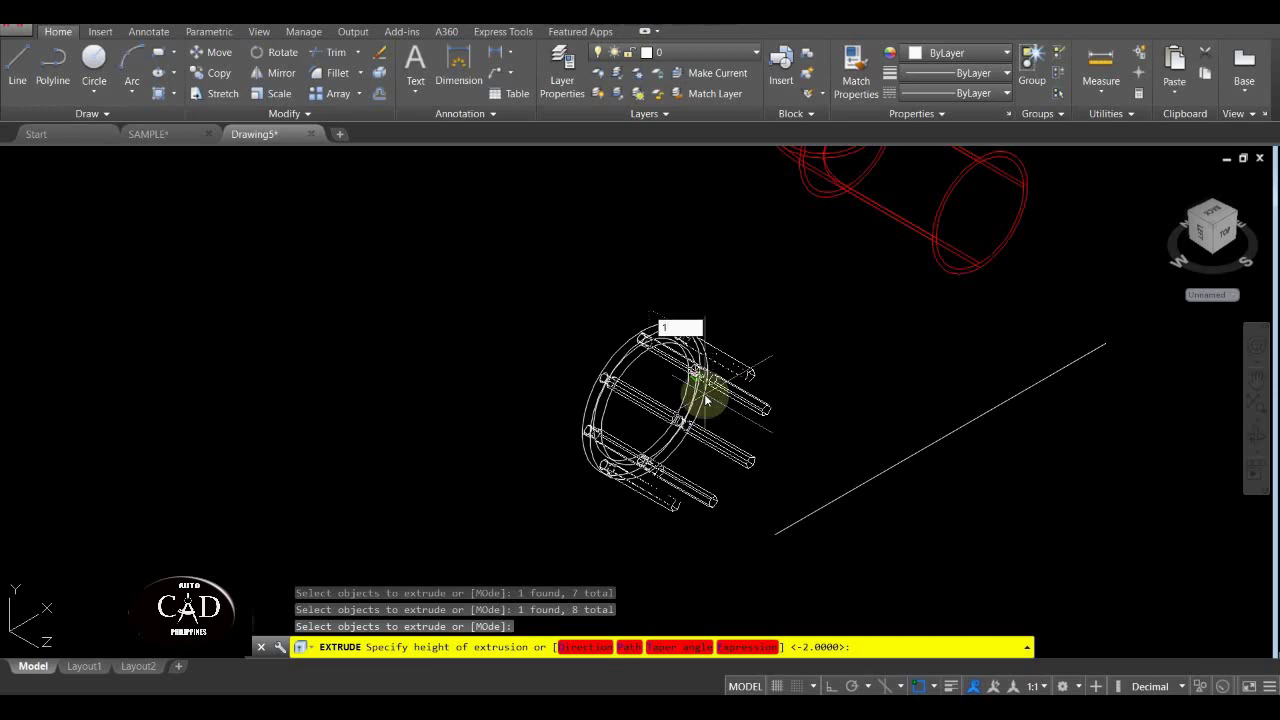
pyautogui.press('Return')
pyautogui.scroll(5, 640, 330)
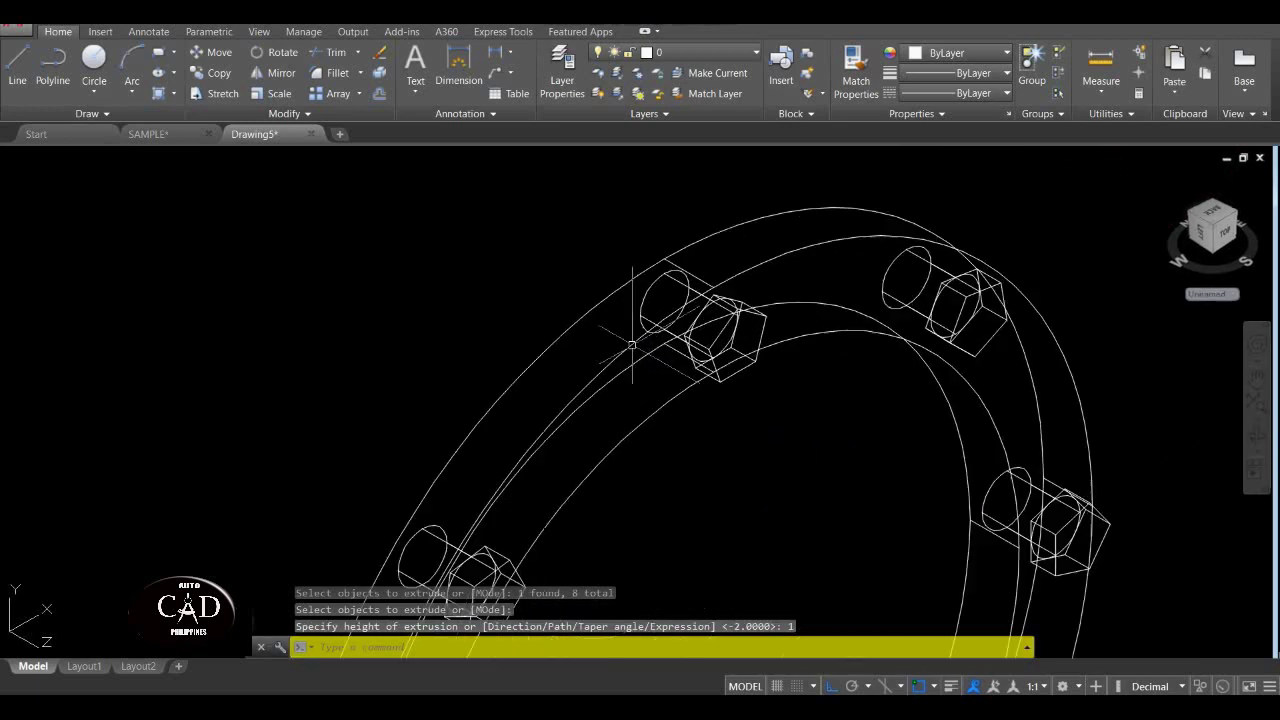
pyautogui.scroll(-3, 655, 349)
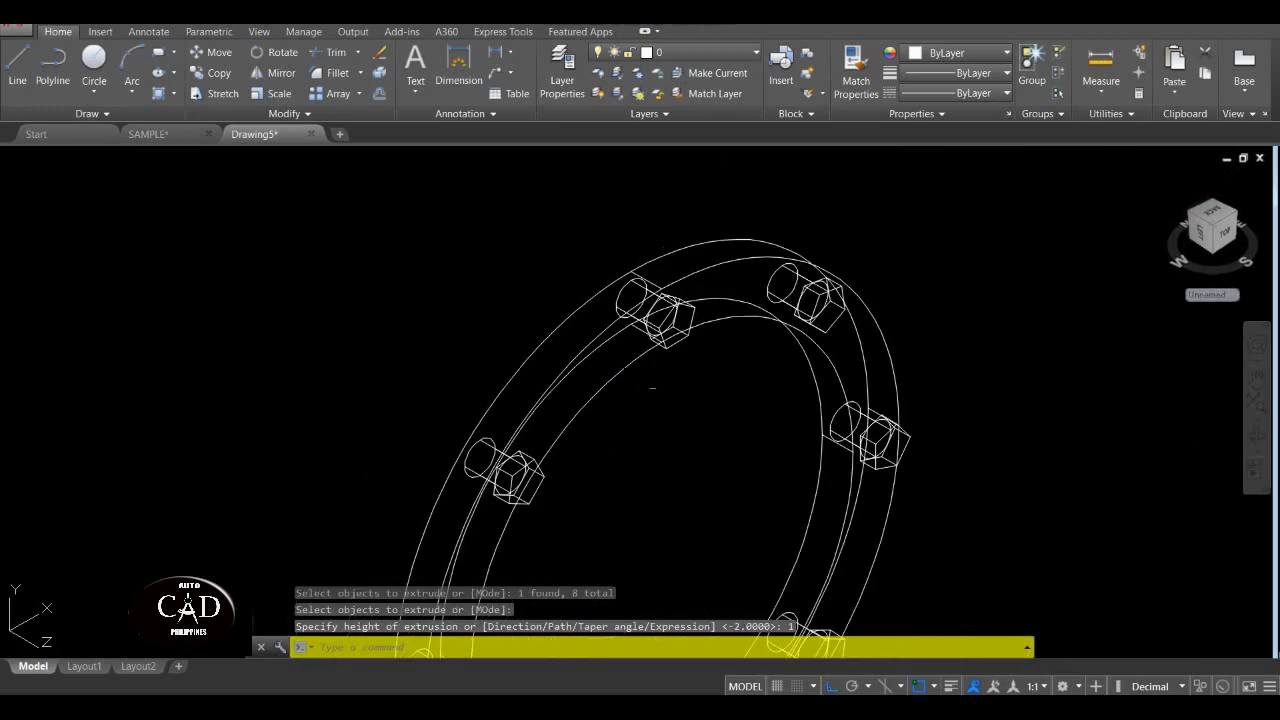
# Change the colour of the bolt head at the top of the flange to Blue and clear the selection.
pyautogui.moveTo(655, 355); pyautogui.dragTo(549, 403, button='middle')
pyautogui.scroll(5, 530, 433)
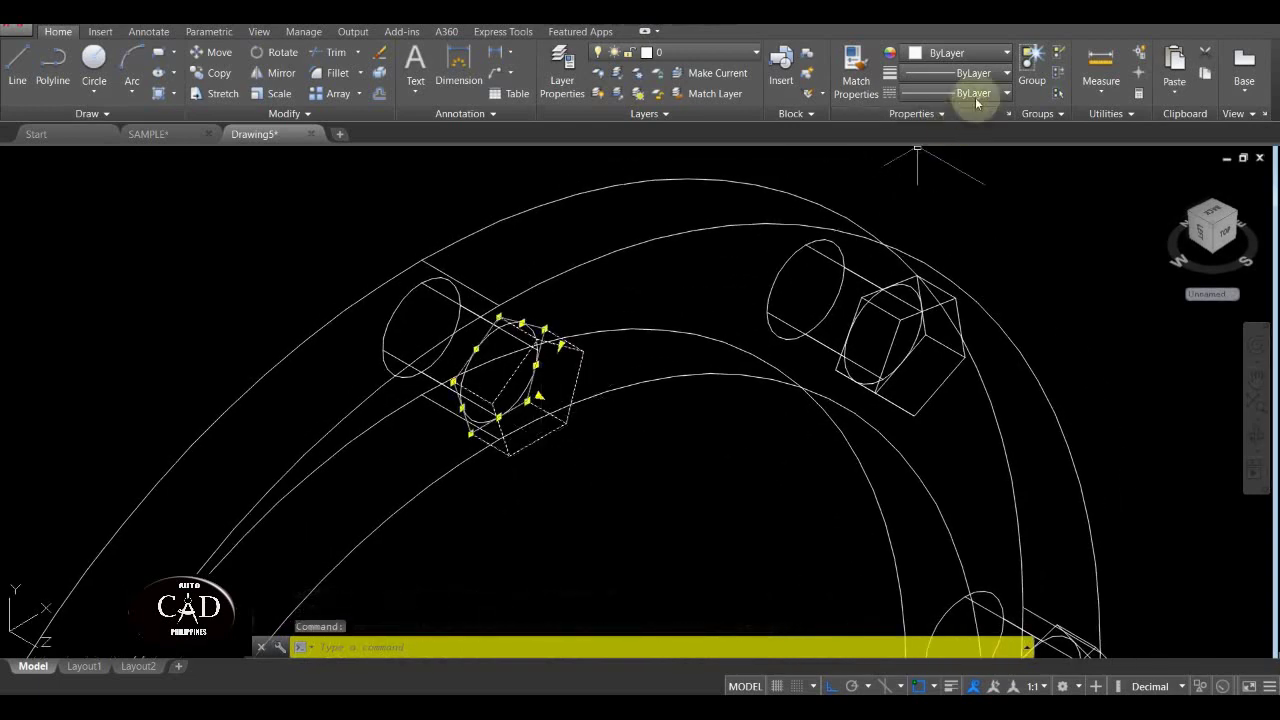
pyautogui.click(989, 58)
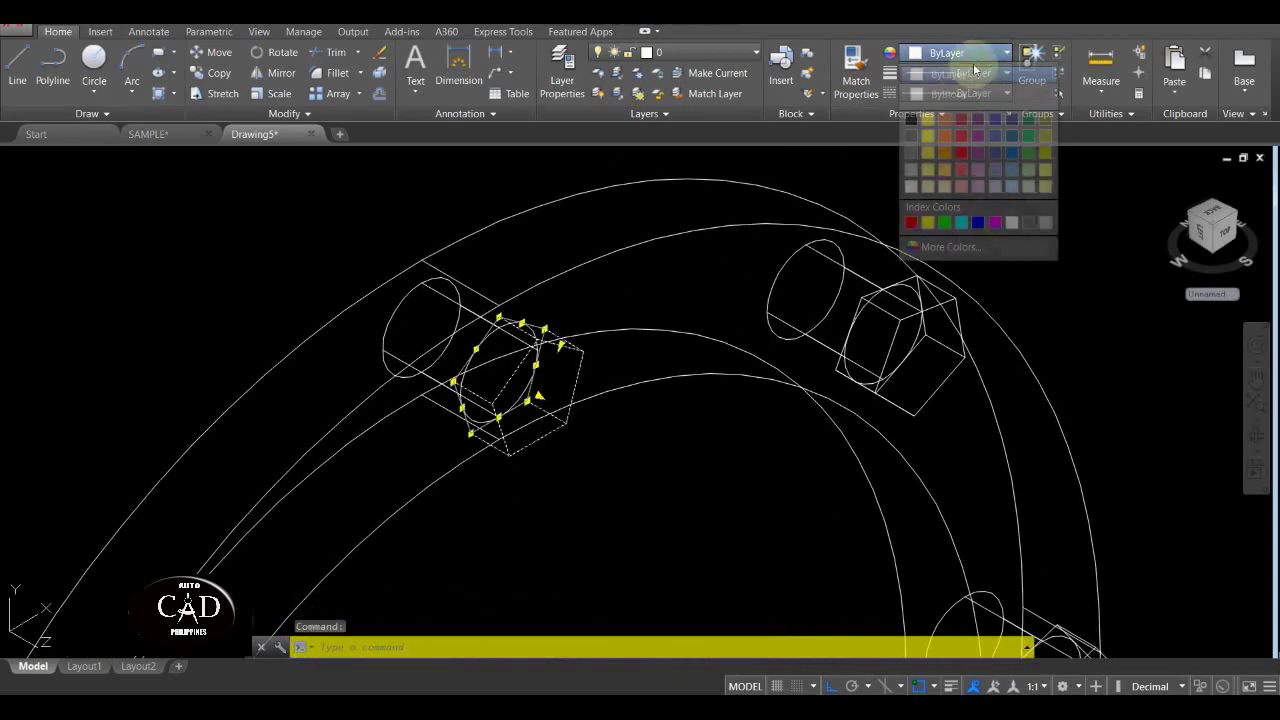
pyautogui.click(980, 224)
pyautogui.scroll(-2, 838, 277)
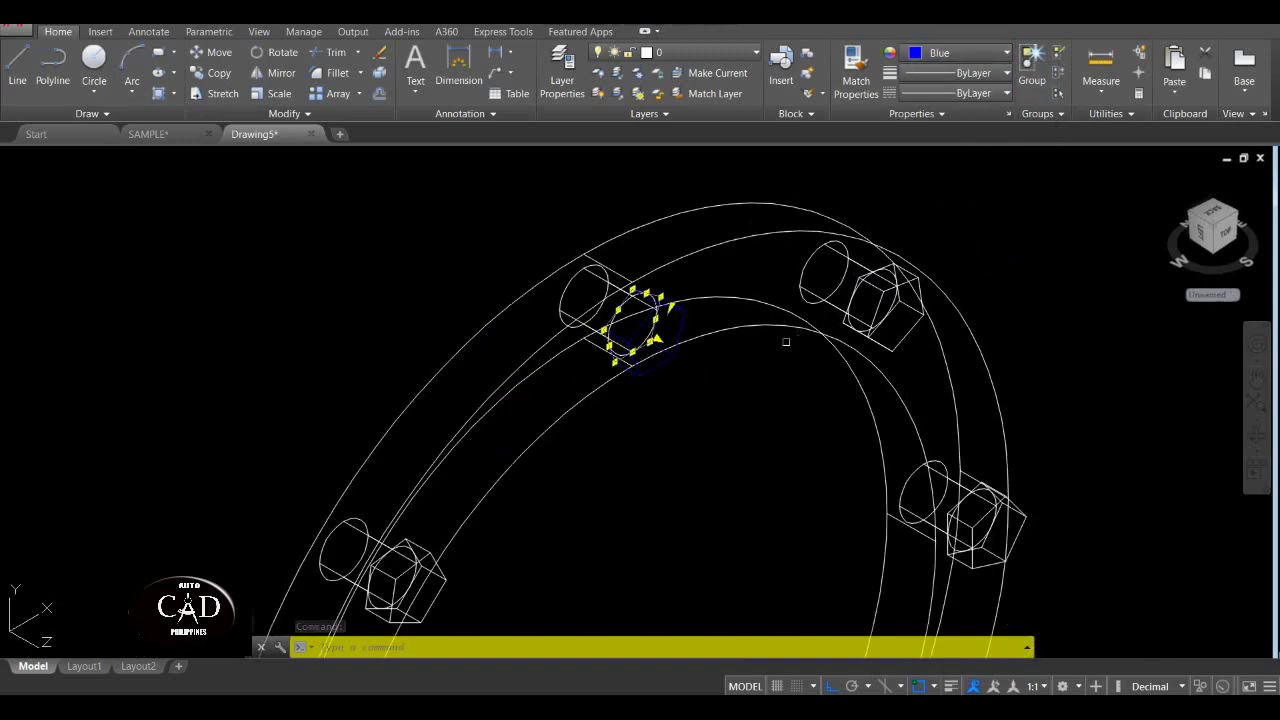
pyautogui.press('Escape')
# Change the colour of the remaining seven bolt heads around the flange to Blue and clear the selection.
pyautogui.moveTo(709, 363); pyautogui.dragTo(652, 338, button='middle')
pyautogui.click(832, 304)
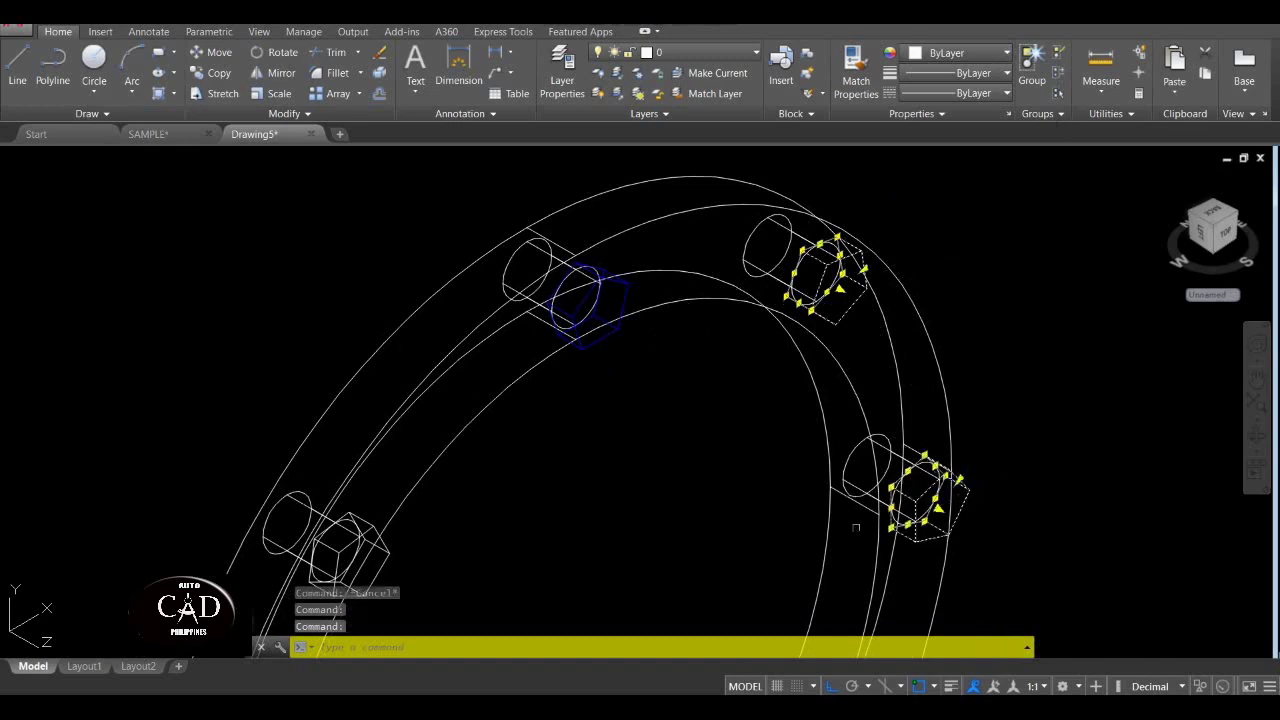
pyautogui.scroll(-3, 726, 500)
pyautogui.scroll(6, 822, 473)
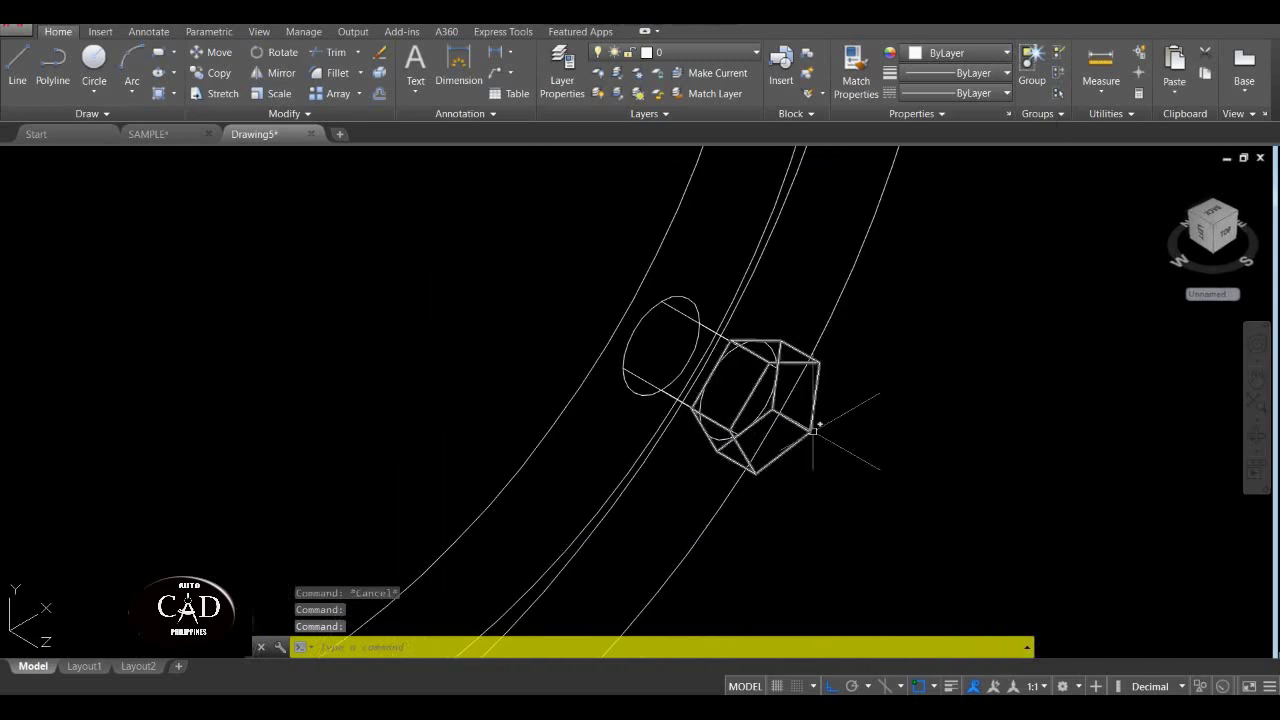
pyautogui.scroll(-4, 818, 427)
pyautogui.scroll(4, 678, 416)
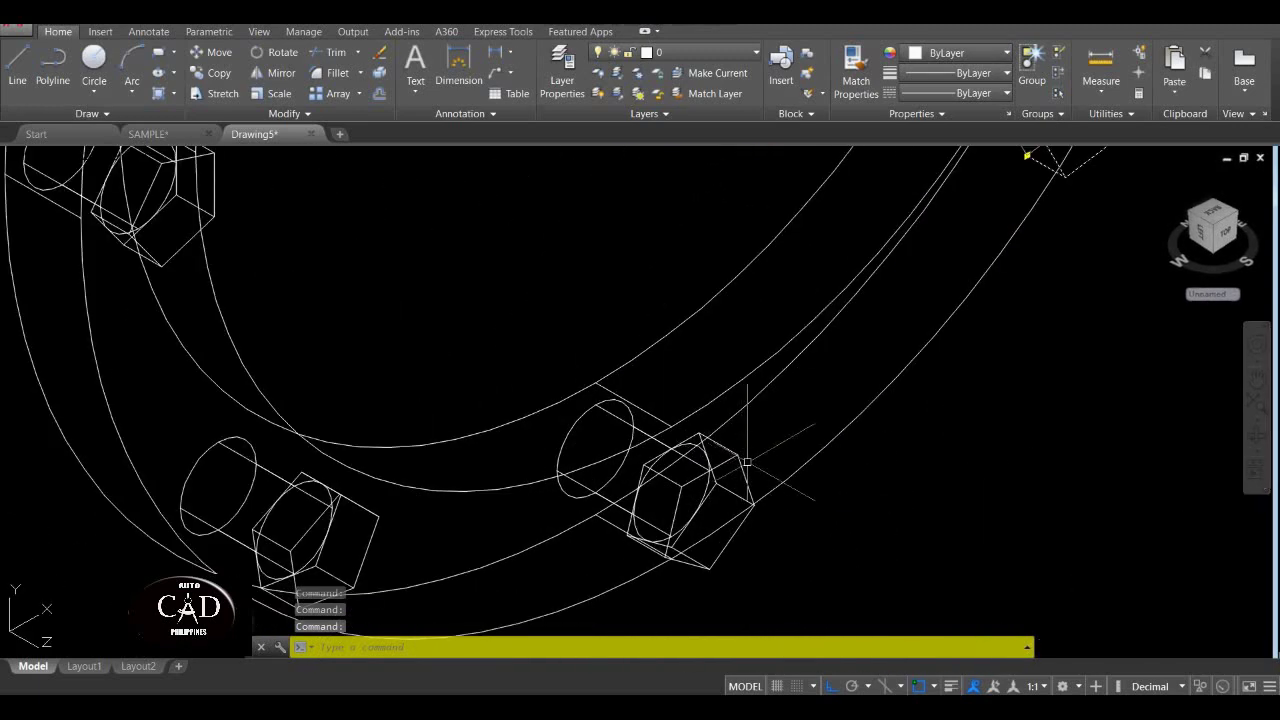
pyautogui.scroll(-3, 740, 457)
pyautogui.scroll(3, 430, 481)
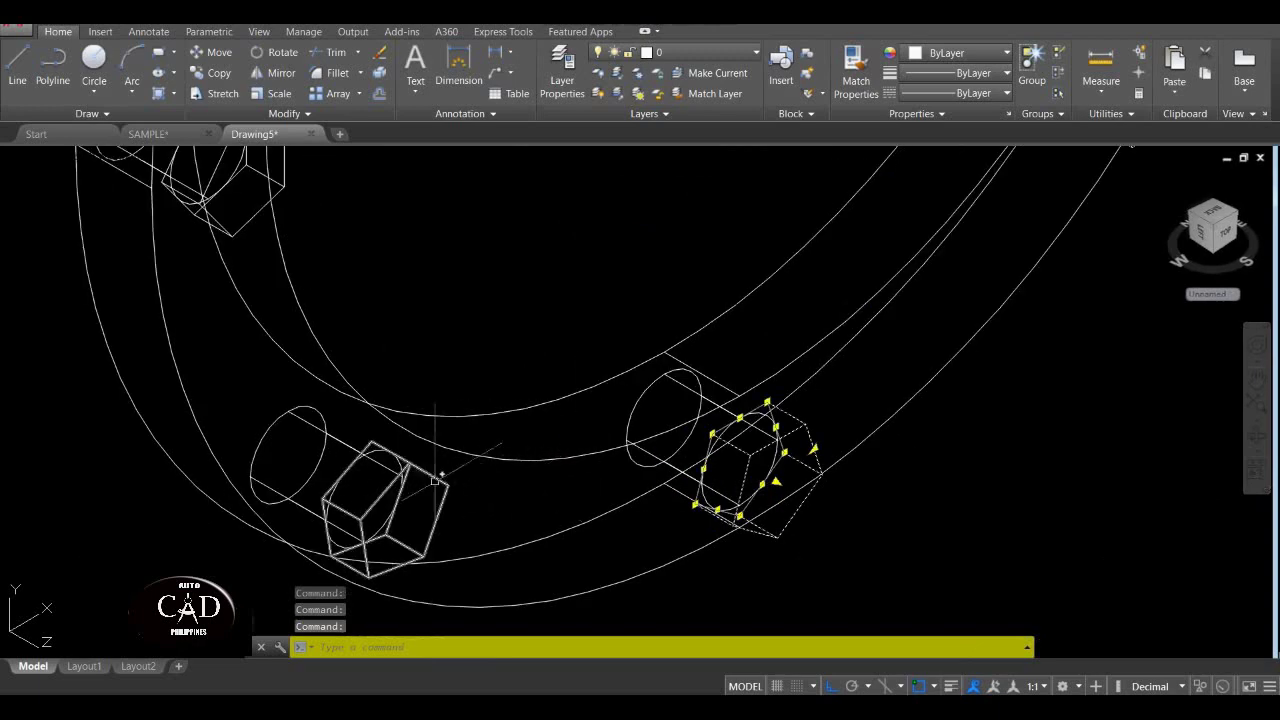
pyautogui.scroll(-4, 438, 480)
pyautogui.scroll(6, 440, 382)
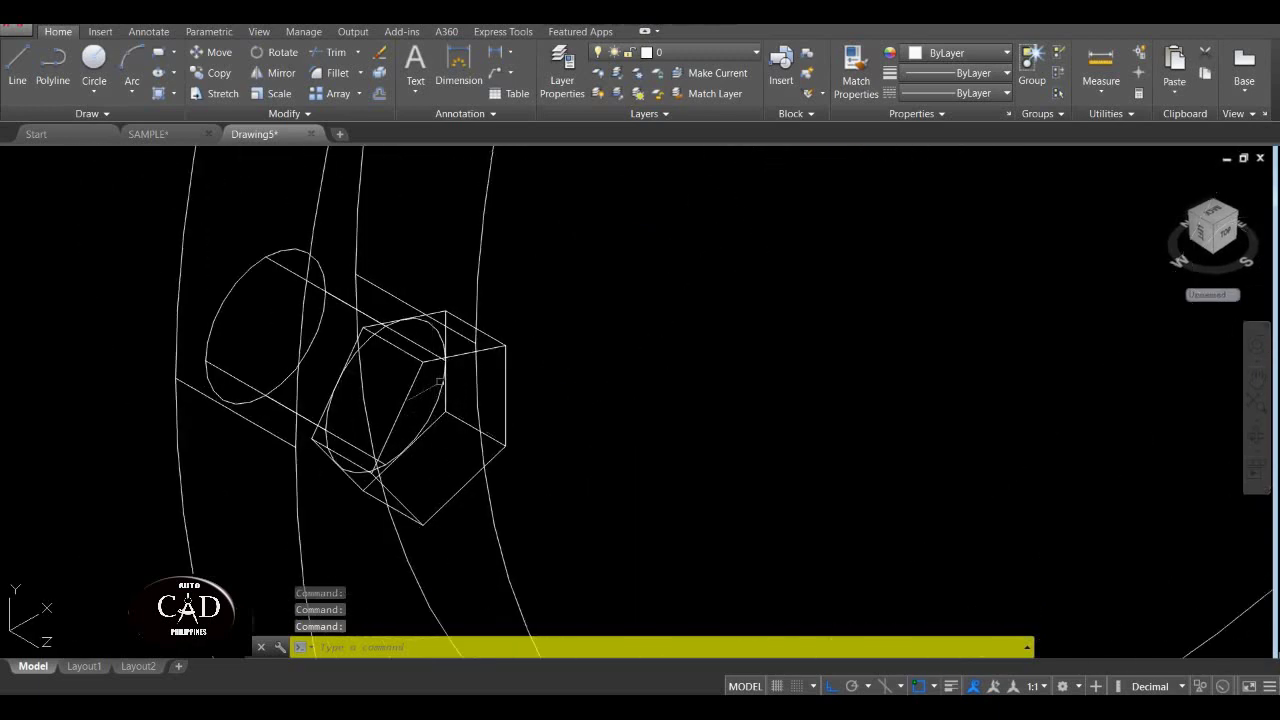
pyautogui.click(476, 330)
pyautogui.scroll(-4, 463, 282)
pyautogui.scroll(3, 594, 503)
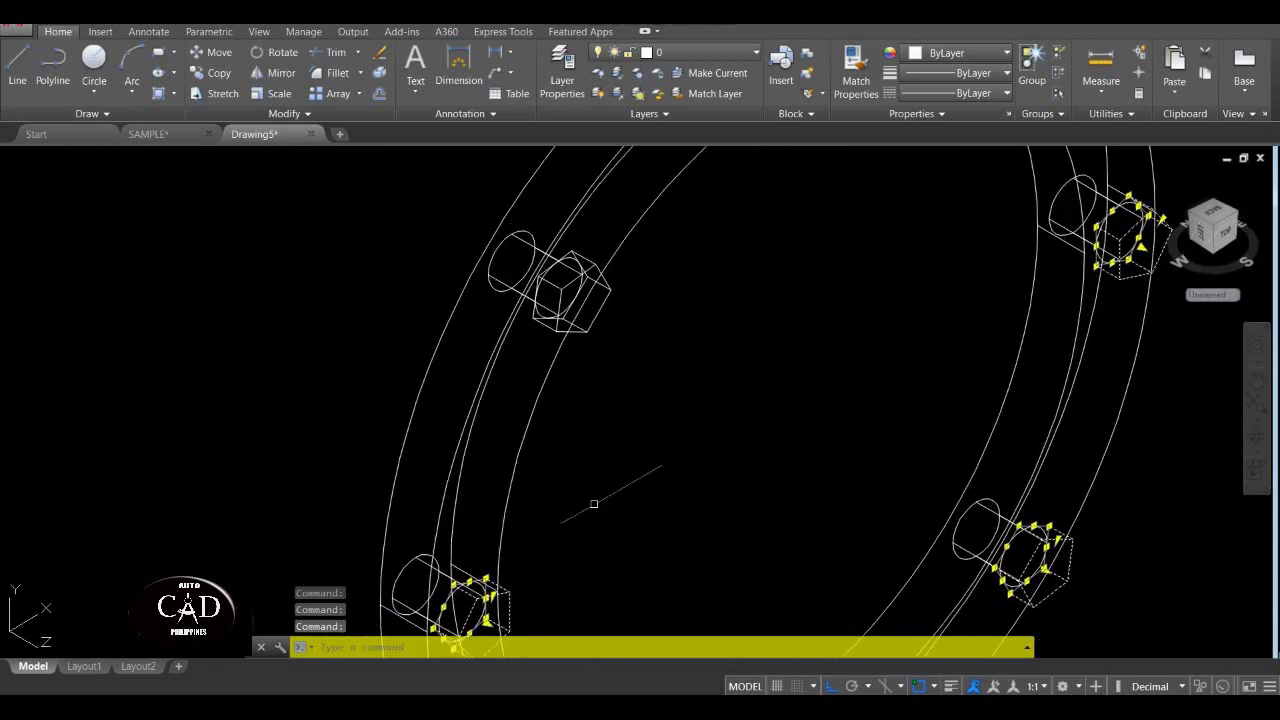
pyautogui.keyDown('shift'); pyautogui.moveTo(652, 340); pyautogui.dragTo(763, 477, button='middle'); pyautogui.keyUp('shift')
pyautogui.click(986, 54)
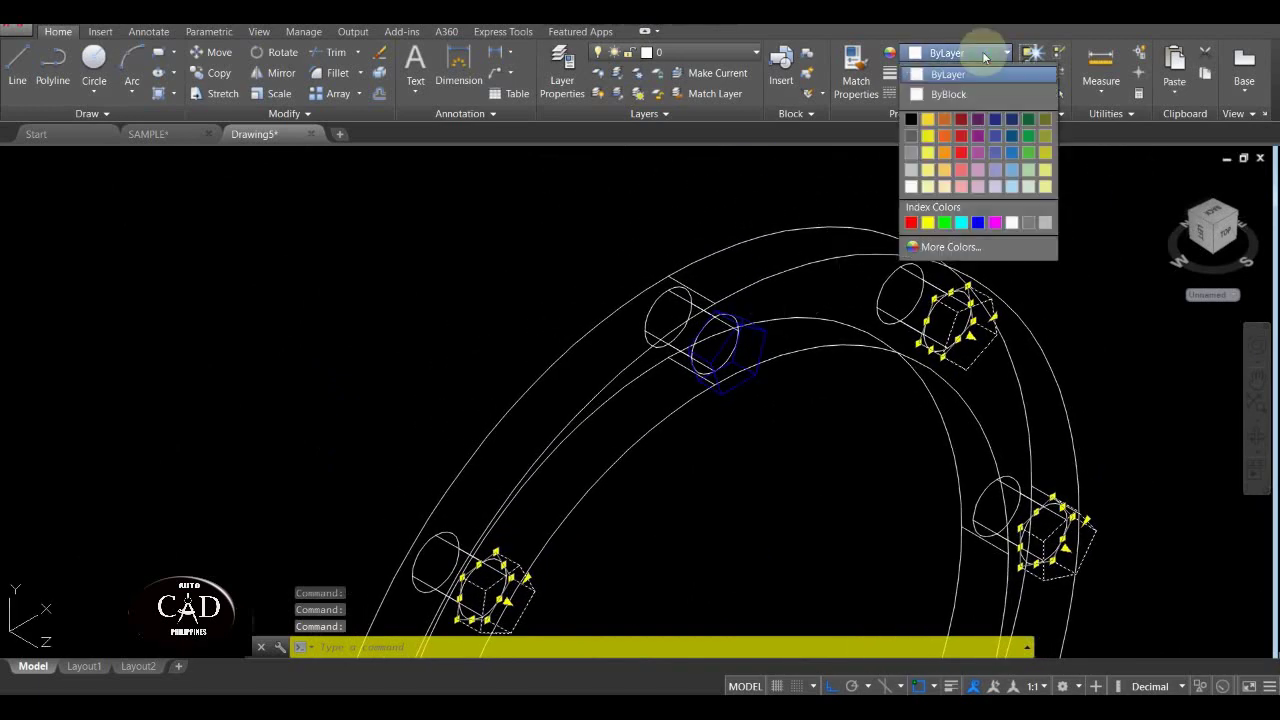
pyautogui.click(977, 222)
pyautogui.scroll(-5, 805, 356)
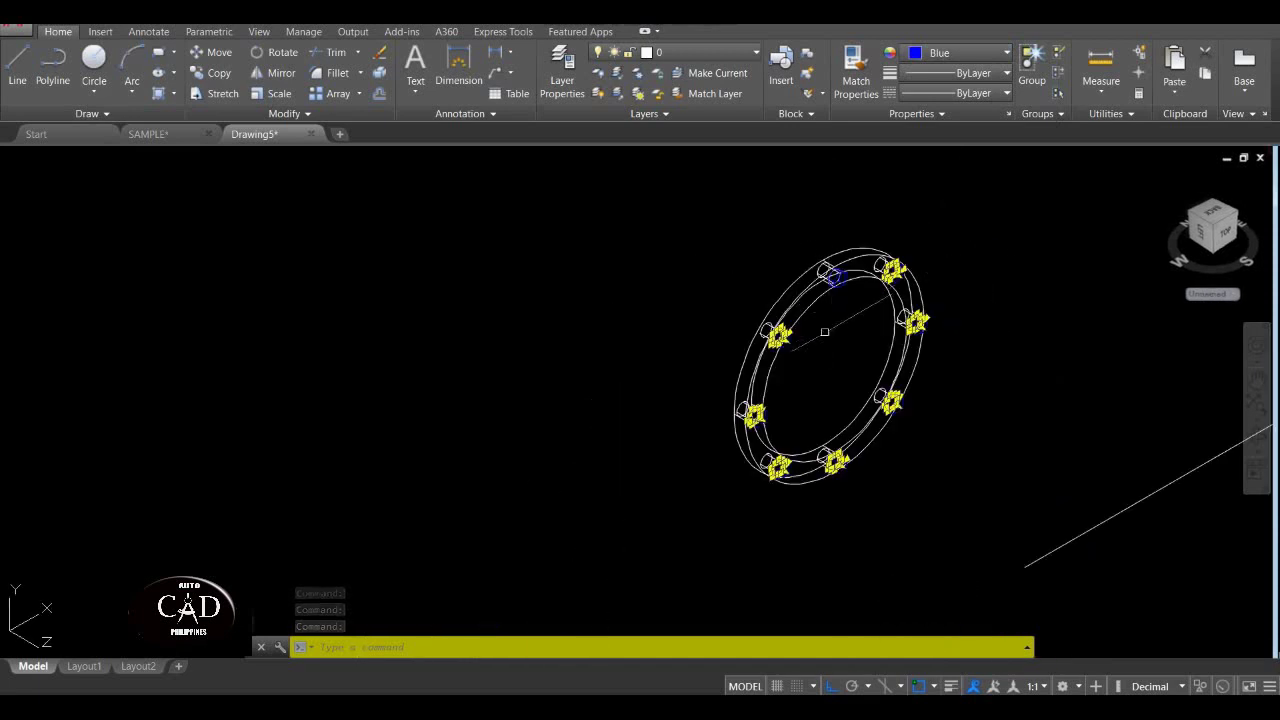
pyautogui.press('Escape')
pyautogui.moveTo(805, 356); pyautogui.dragTo(571, 336, button='middle')
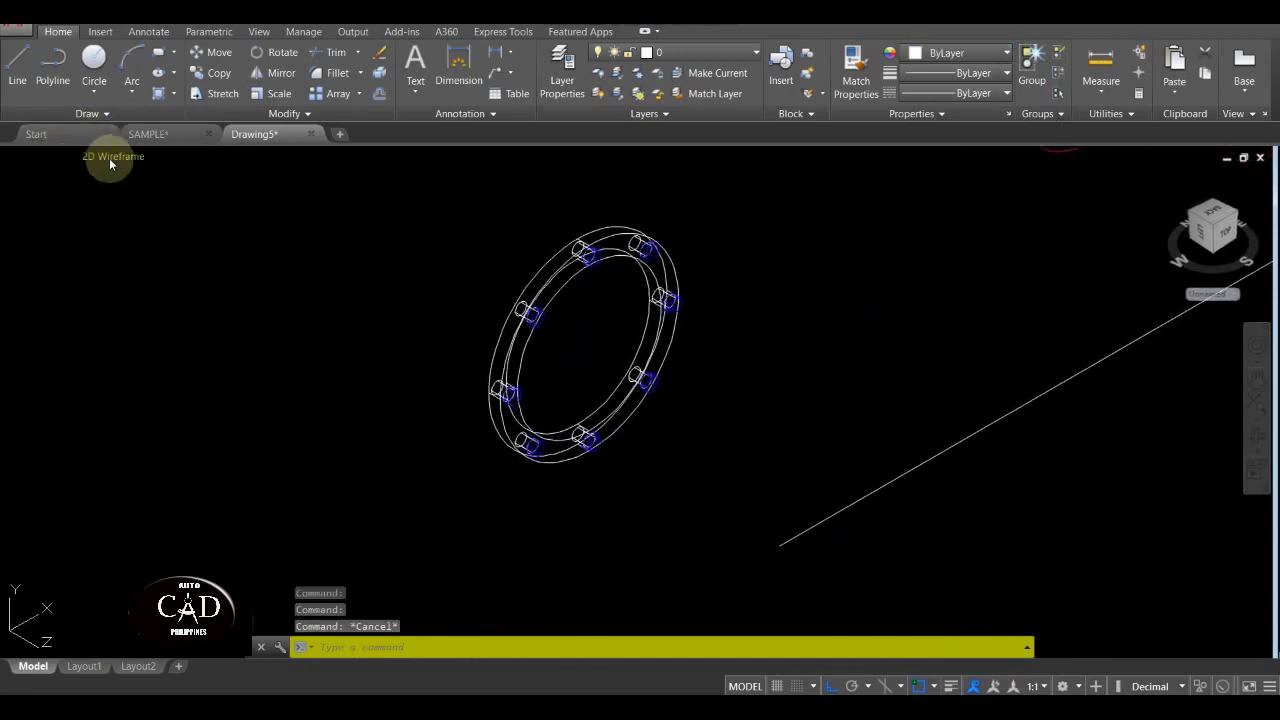
# Preview the flange ring and its blue hex nuts in the Realistic visual style and return to 2D Wireframe.
pyautogui.click(110, 158)
pyautogui.click(189, 242)
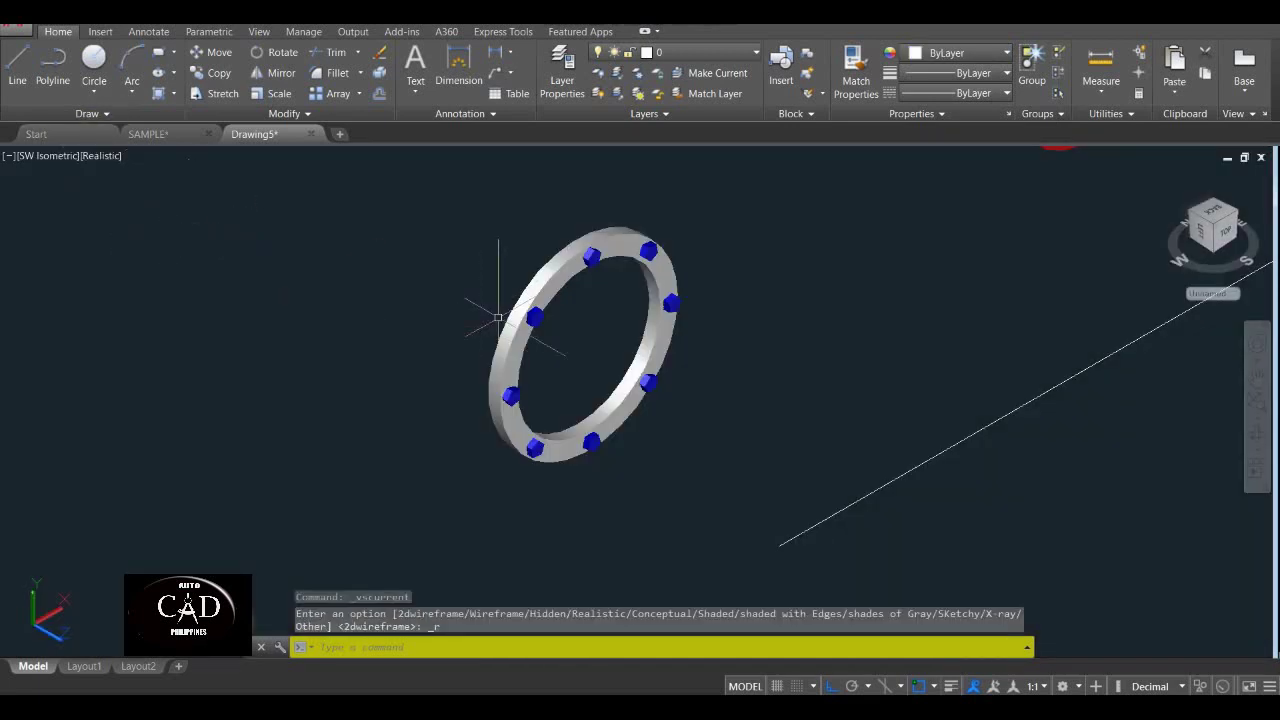
pyautogui.scroll(1, 455, 255)
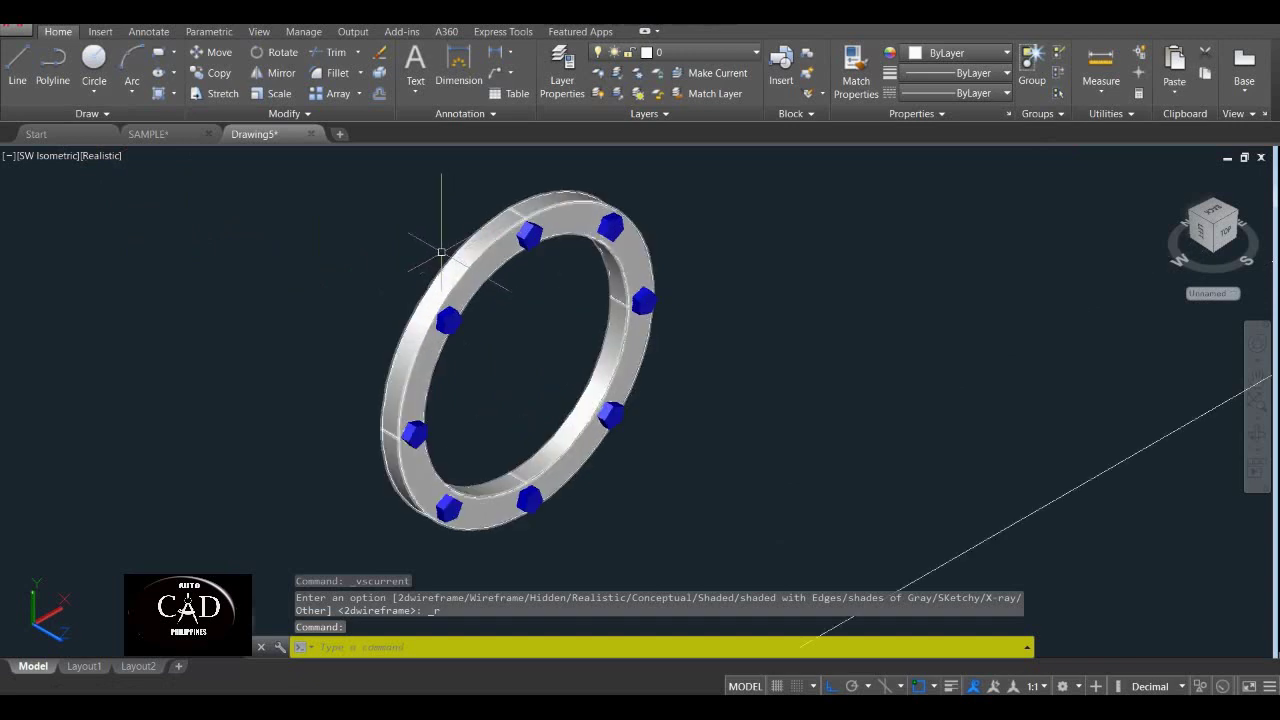
pyautogui.moveTo(414, 257); pyautogui.dragTo(428, 332, button='middle')
pyautogui.scroll(-3, 464, 298)
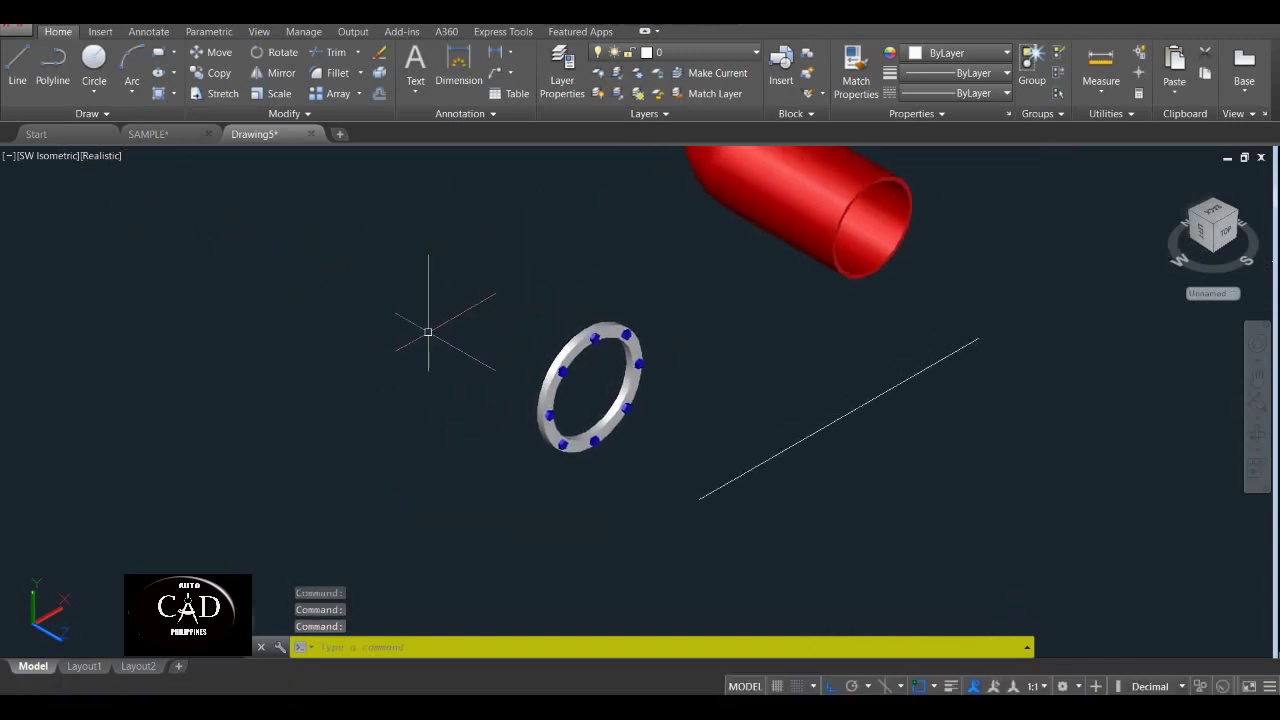
pyautogui.scroll(3, 573, 360)
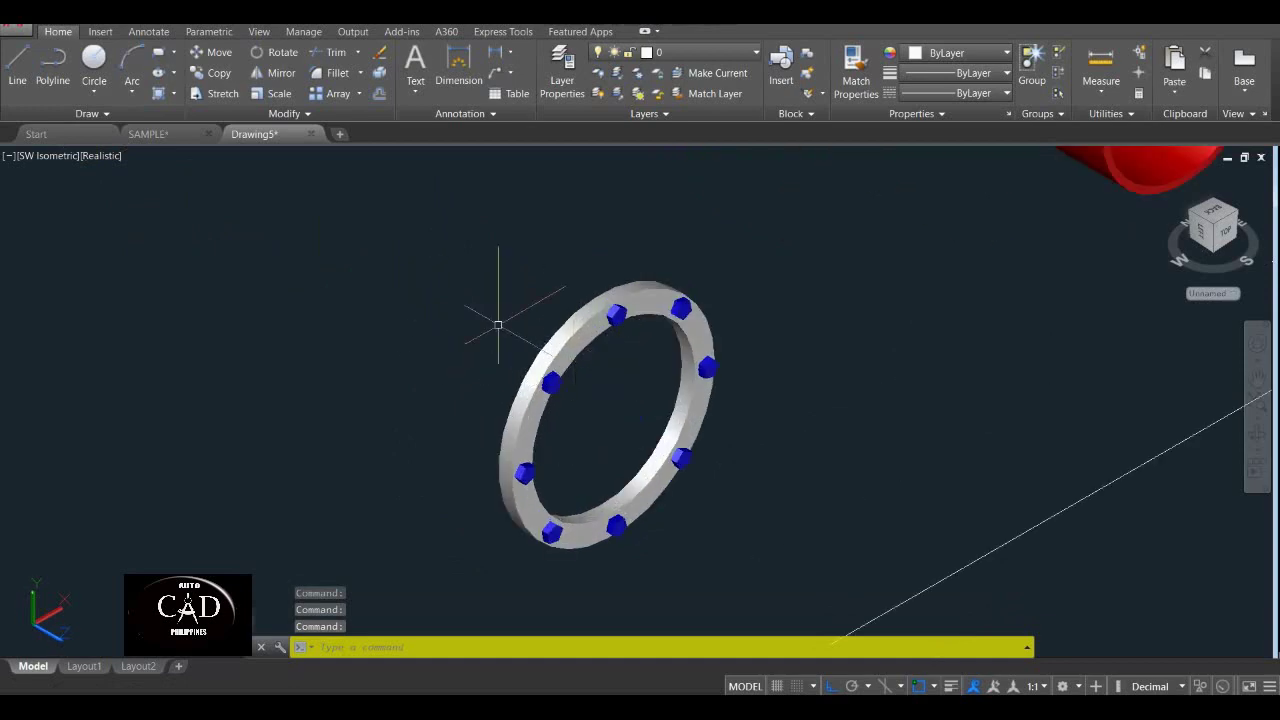
pyautogui.click(103, 156)
pyautogui.click(155, 194)
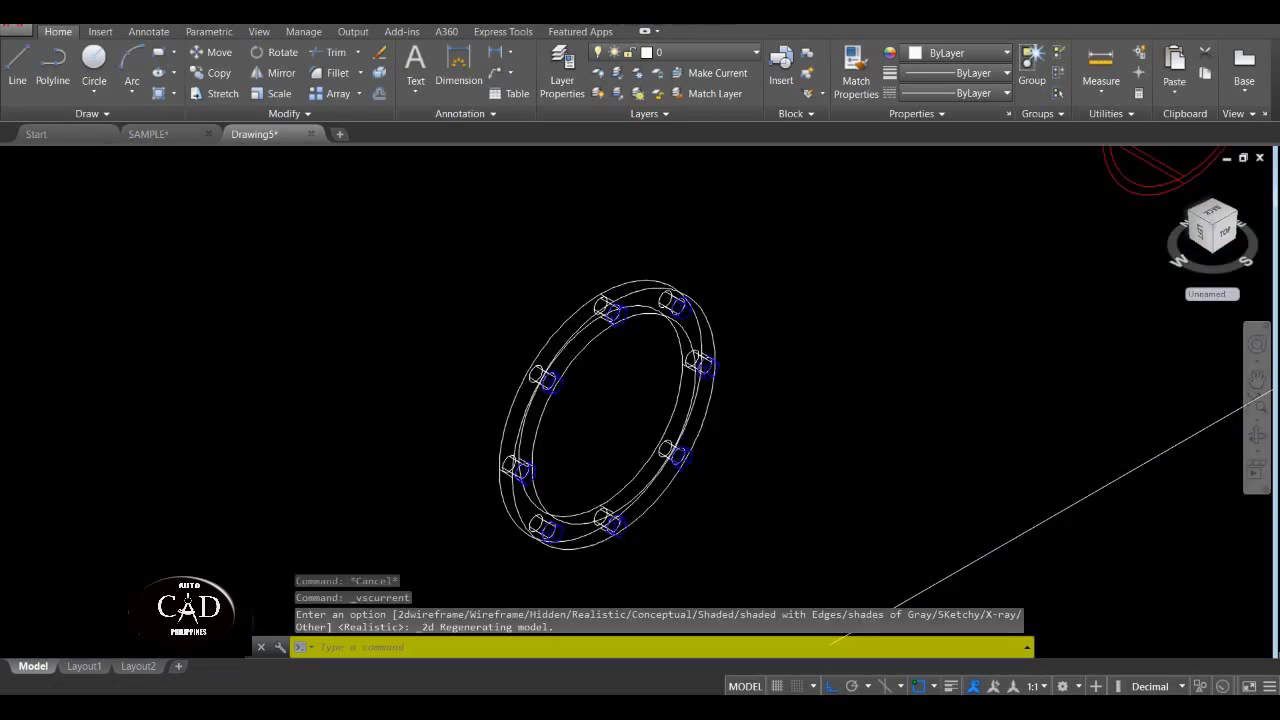
# Examine the position of the hex nuts on the flange's bolt holes and the open end of the red pipe.
pyautogui.scroll(5, 560, 300)
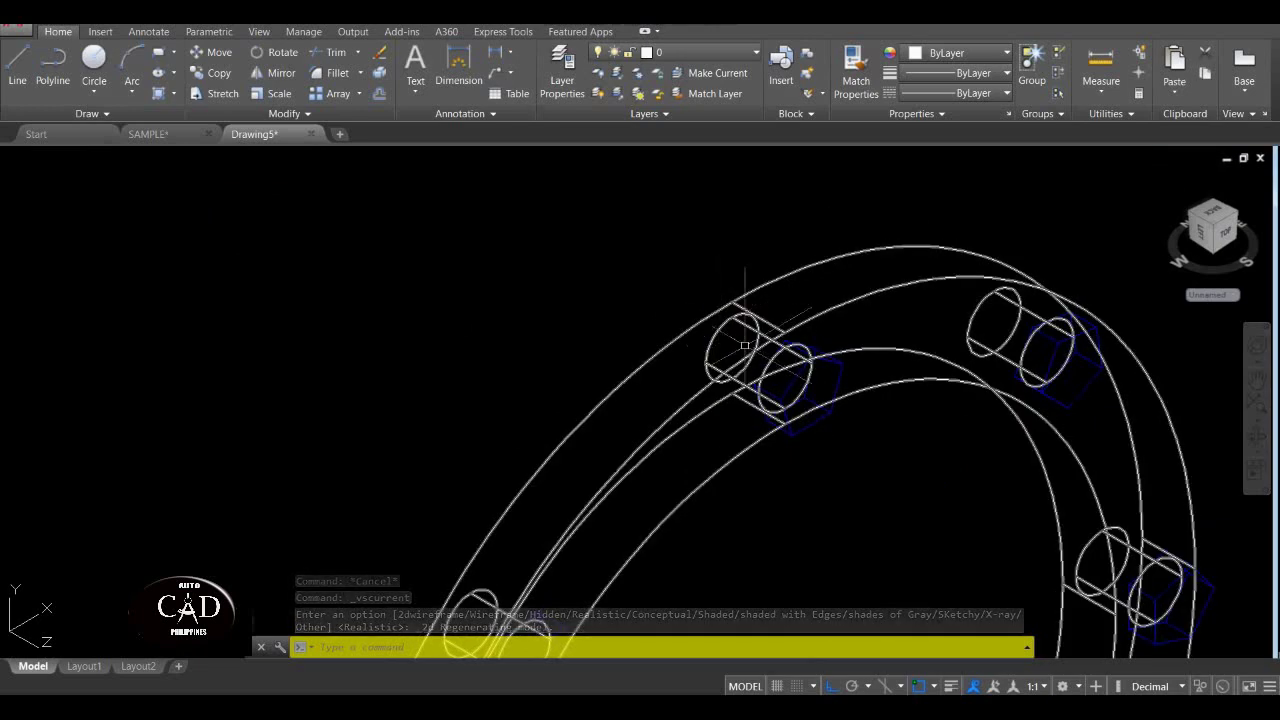
pyautogui.moveTo(714, 332); pyautogui.dragTo(729, 392, button='middle')
pyautogui.scroll(-3, 600, 390)
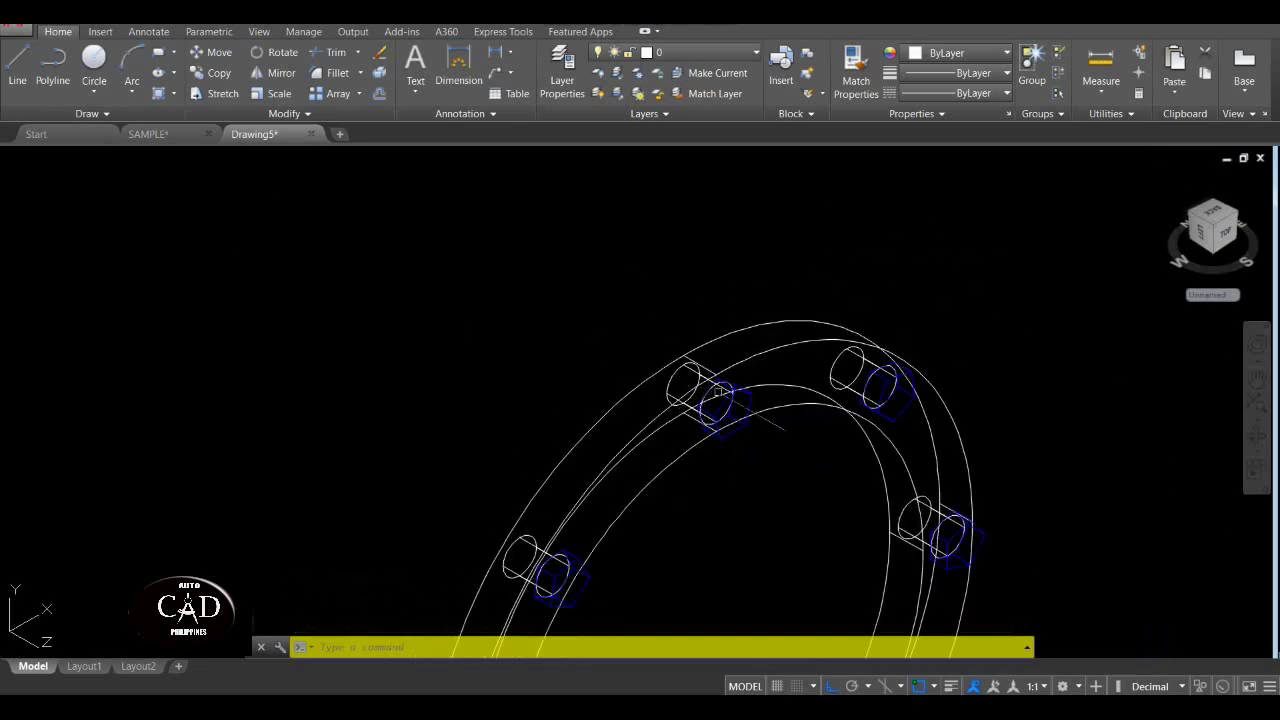
pyautogui.scroll(-5, 590, 400)
pyautogui.moveTo(763, 322); pyautogui.dragTo(644, 467, button='middle')
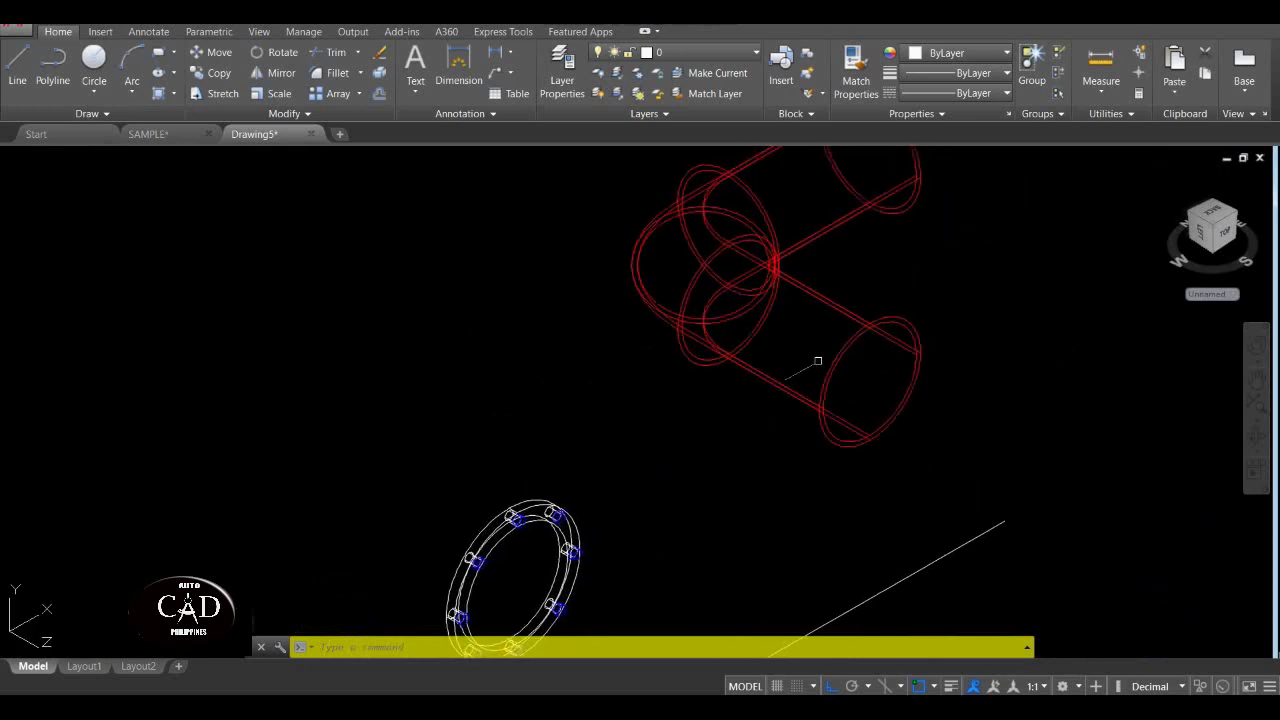
pyautogui.scroll(4, 884, 335)
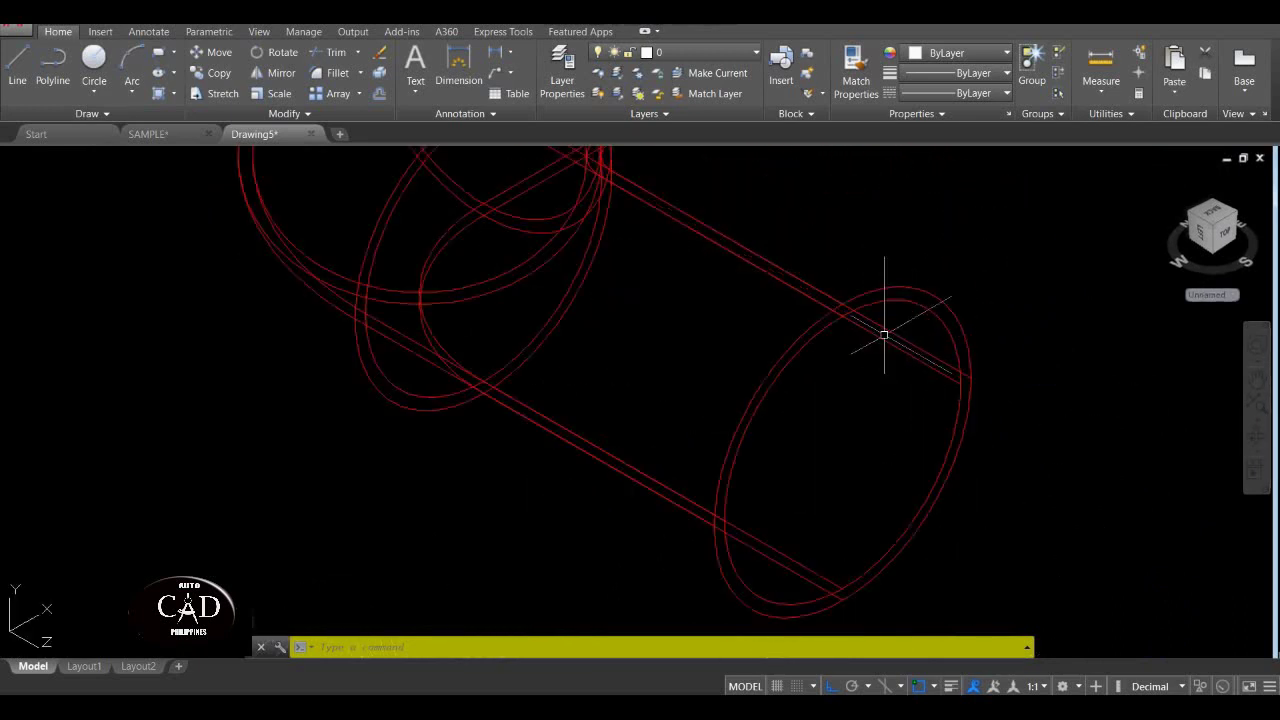
pyautogui.scroll(-4, 884, 340)
pyautogui.moveTo(860, 343); pyautogui.dragTo(705, 352, button='middle')
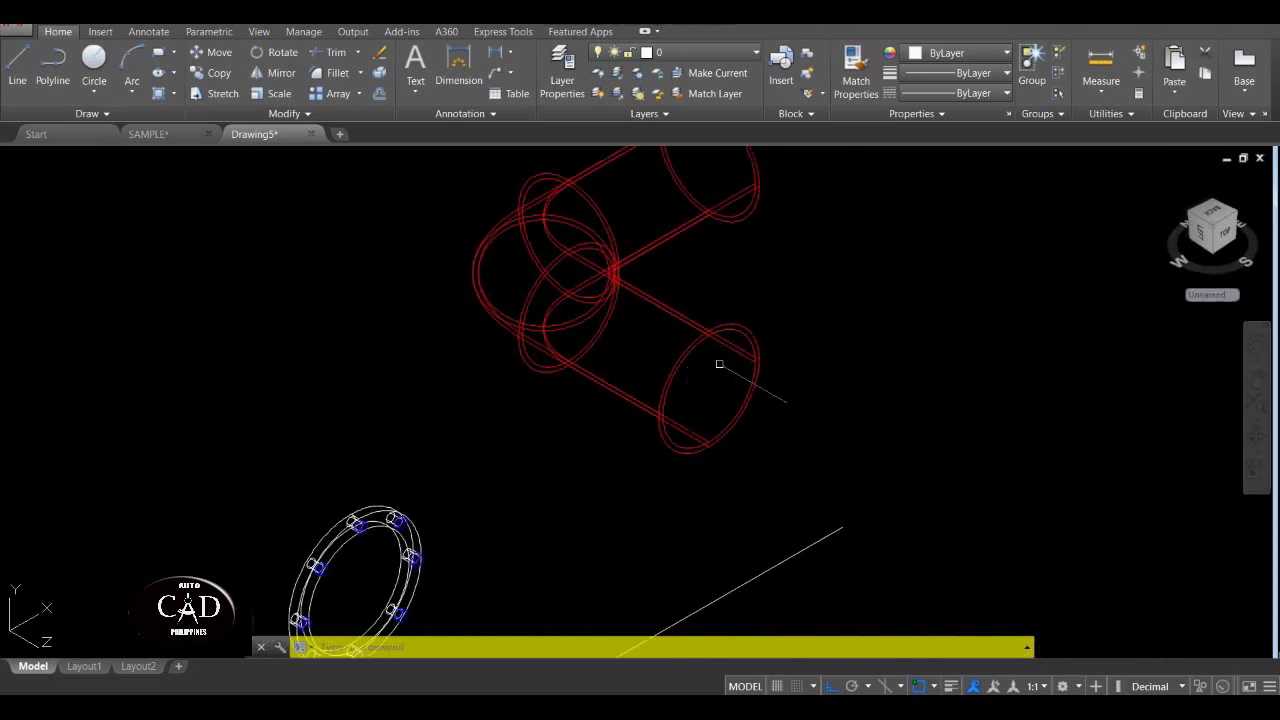
pyautogui.moveTo(760, 432)
pyautogui.mouseDown()
pyautogui.moveTo(957, 559)
pyautogui.moveTo(1171, 641)
pyautogui.moveTo(1134, 625)
pyautogui.mouseUp()
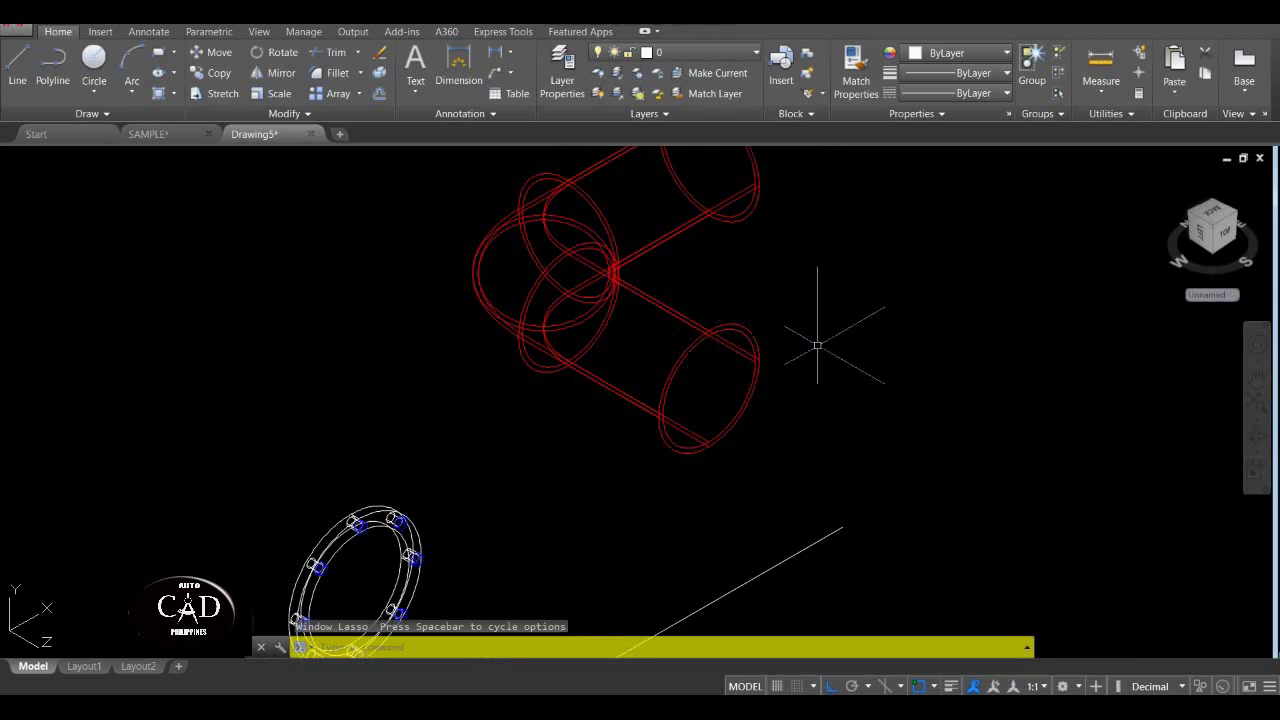
pyautogui.scroll(-3, 530, 385)
pyautogui.scroll(6, 446, 452)
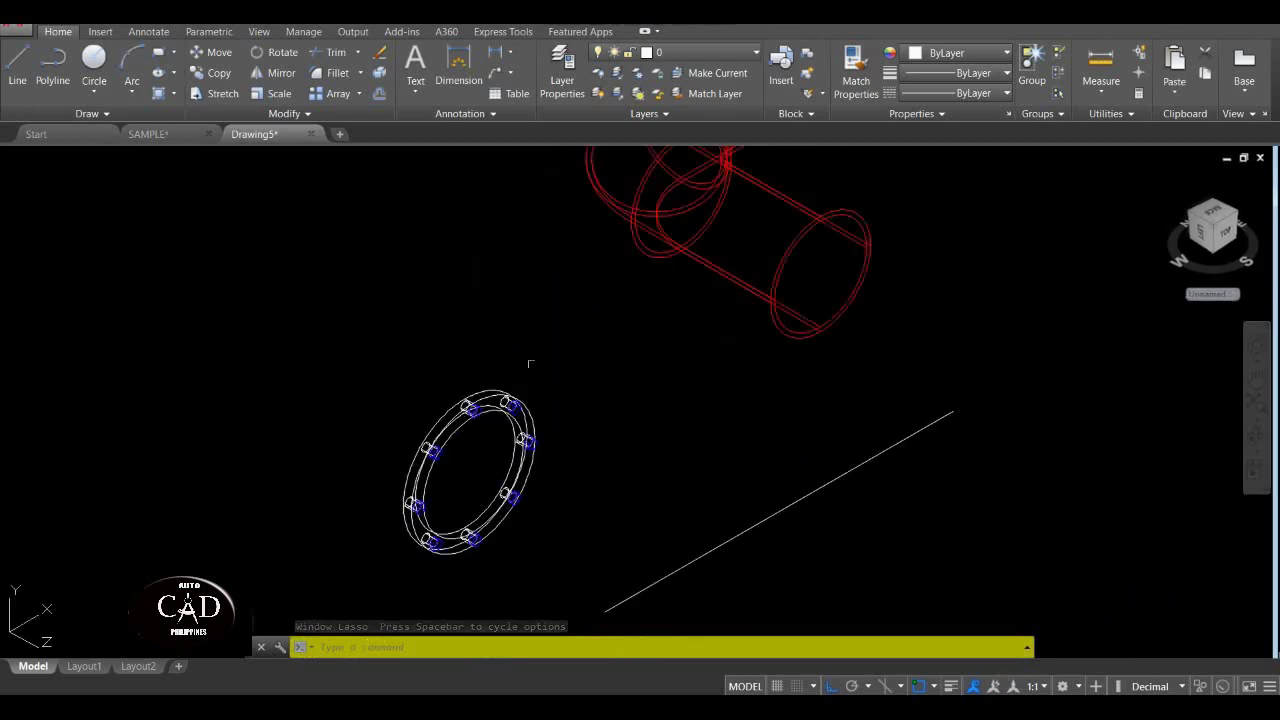
pyautogui.scroll(2, 446, 452)
pyautogui.scroll(-4, 430, 430)
pyautogui.moveTo(490, 400); pyautogui.dragTo(662, 262, button='middle')
pyautogui.scroll(4, 660, 260)
pyautogui.moveTo(542, 336); pyautogui.dragTo(603, 400, button='middle')
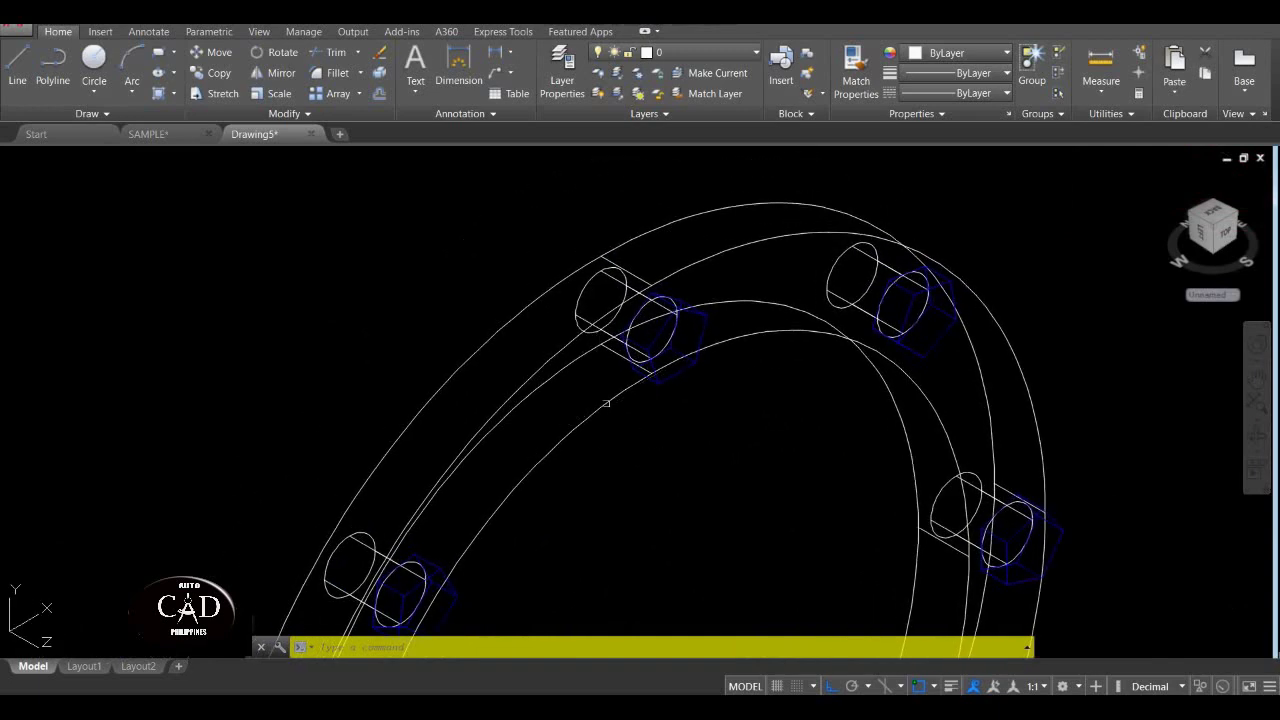
pyautogui.scroll(-4, 630, 390)
# Move seven of the eight blue hex nuts 3 units from the flange's front face to its opposite face, leaving out the lower-right one.
pyautogui.write('m')
pyautogui.press('Return')
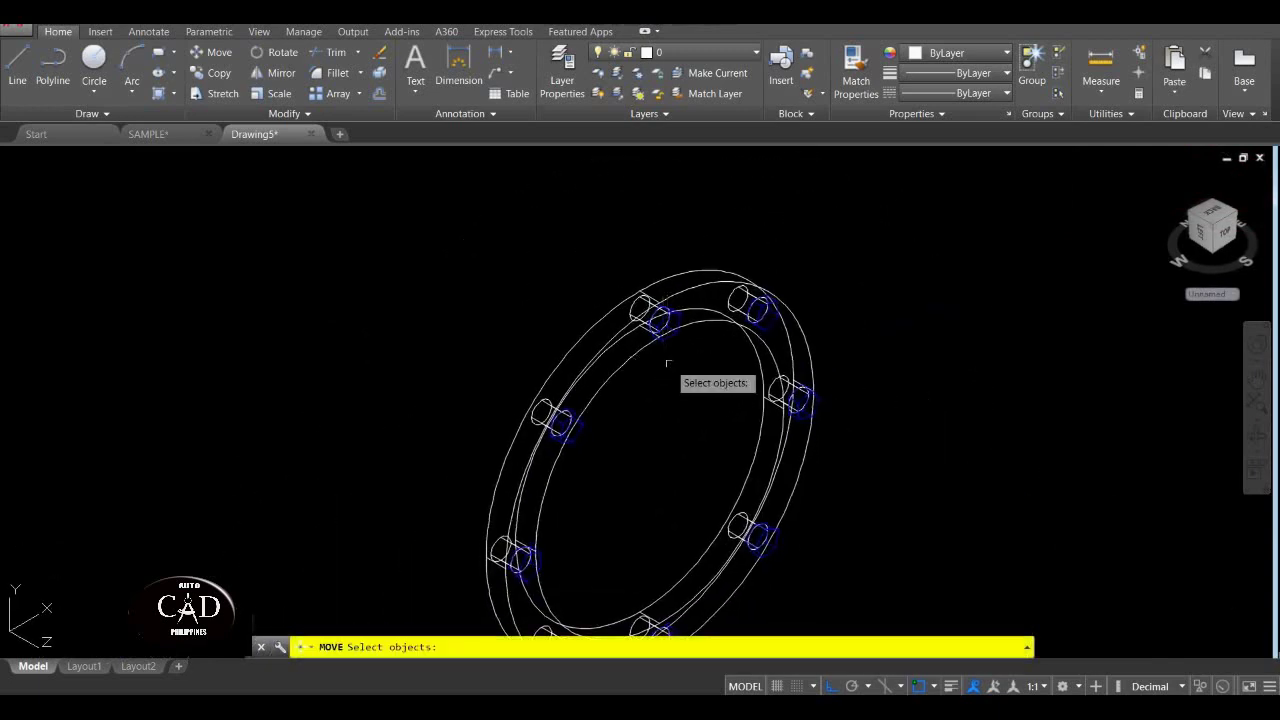
pyautogui.scroll(5, 677, 334)
pyautogui.click(662, 322)
pyautogui.scroll(-3, 740, 350)
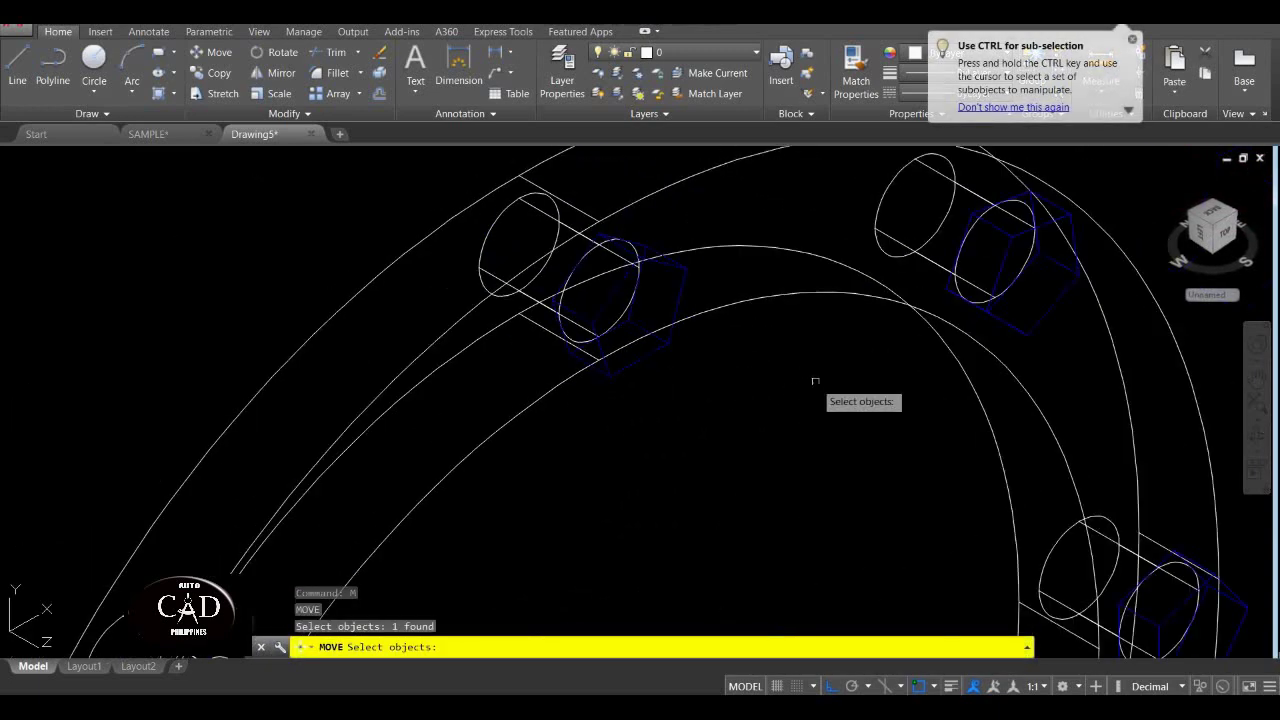
pyautogui.scroll(3, 563, 380)
pyautogui.click(606, 333)
pyautogui.click(598, 345)
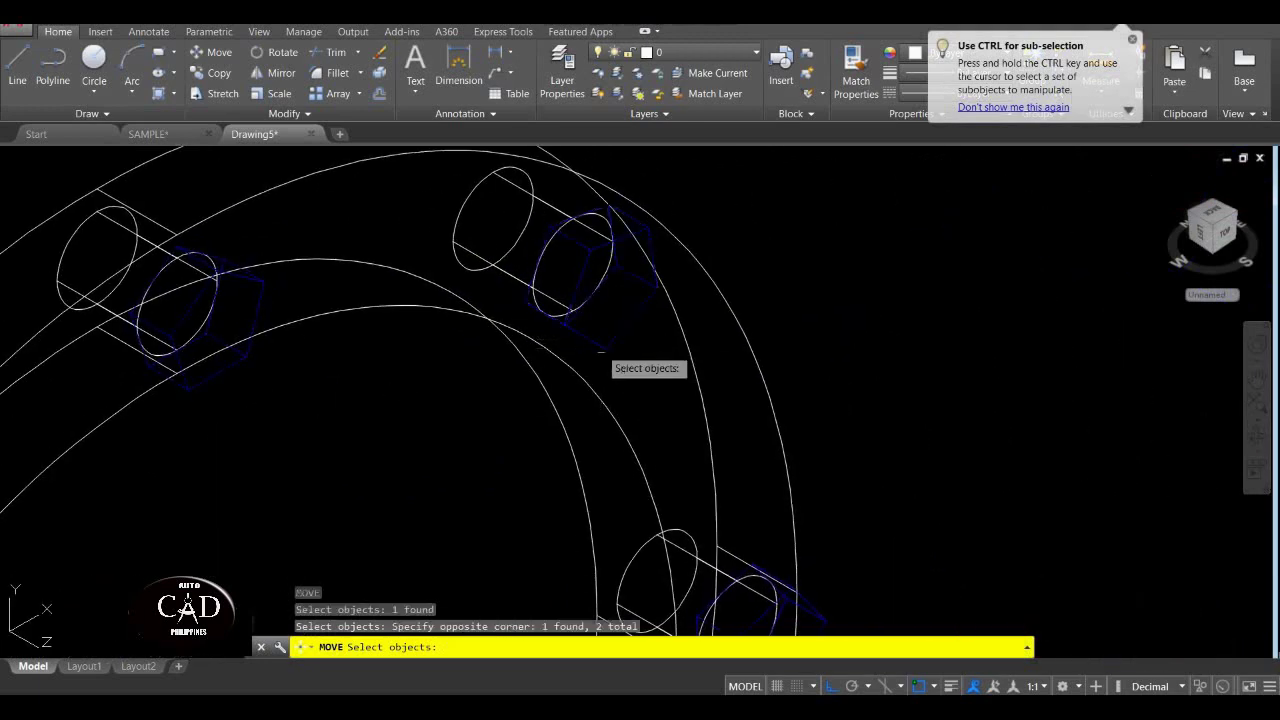
pyautogui.scroll(-4, 528, 460)
pyautogui.scroll(6, 602, 369)
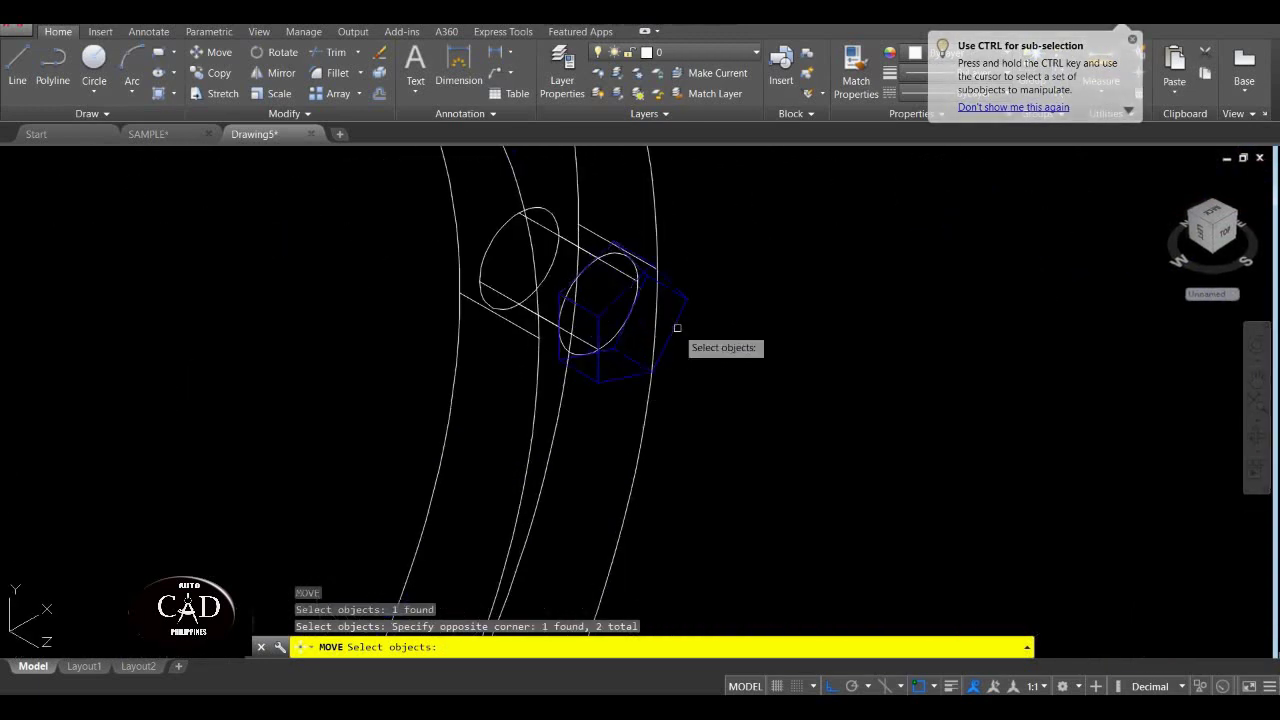
pyautogui.click(659, 340)
pyautogui.scroll(-5, 665, 342)
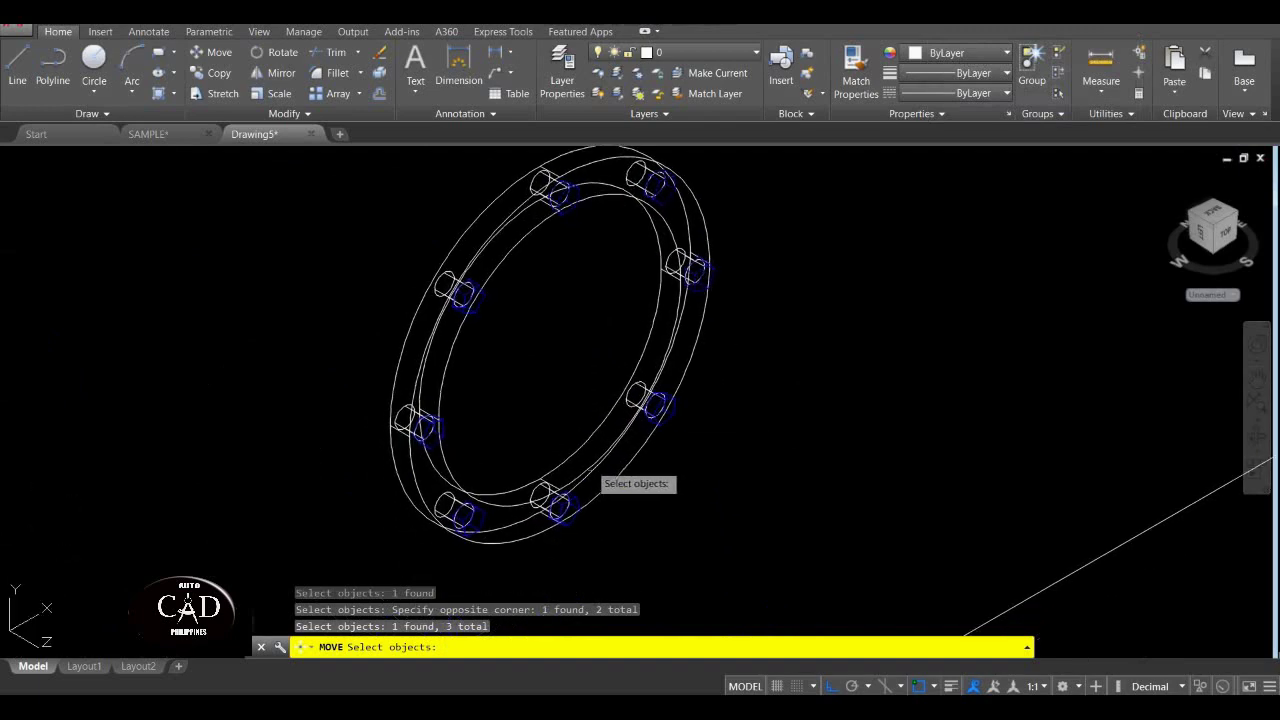
pyautogui.scroll(4, 598, 478)
pyautogui.click(566, 548)
pyautogui.moveTo(403, 519); pyautogui.dragTo(503, 374, button='middle')
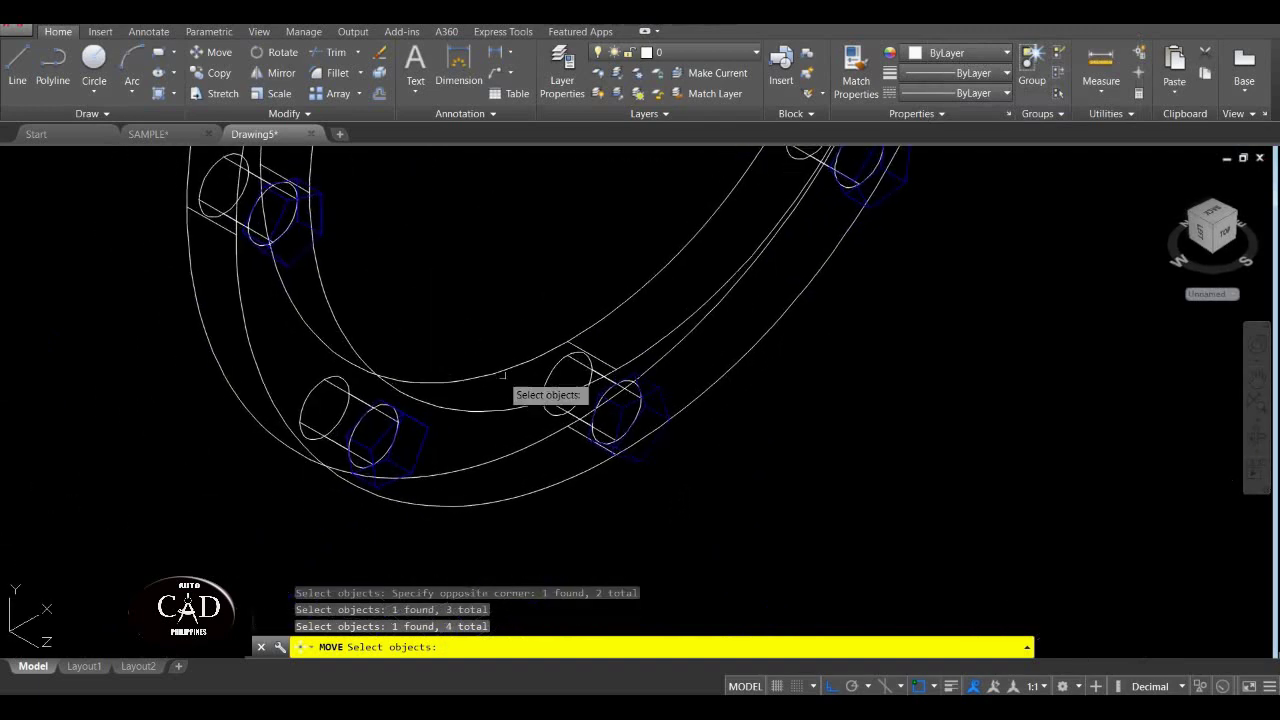
pyautogui.click(427, 436)
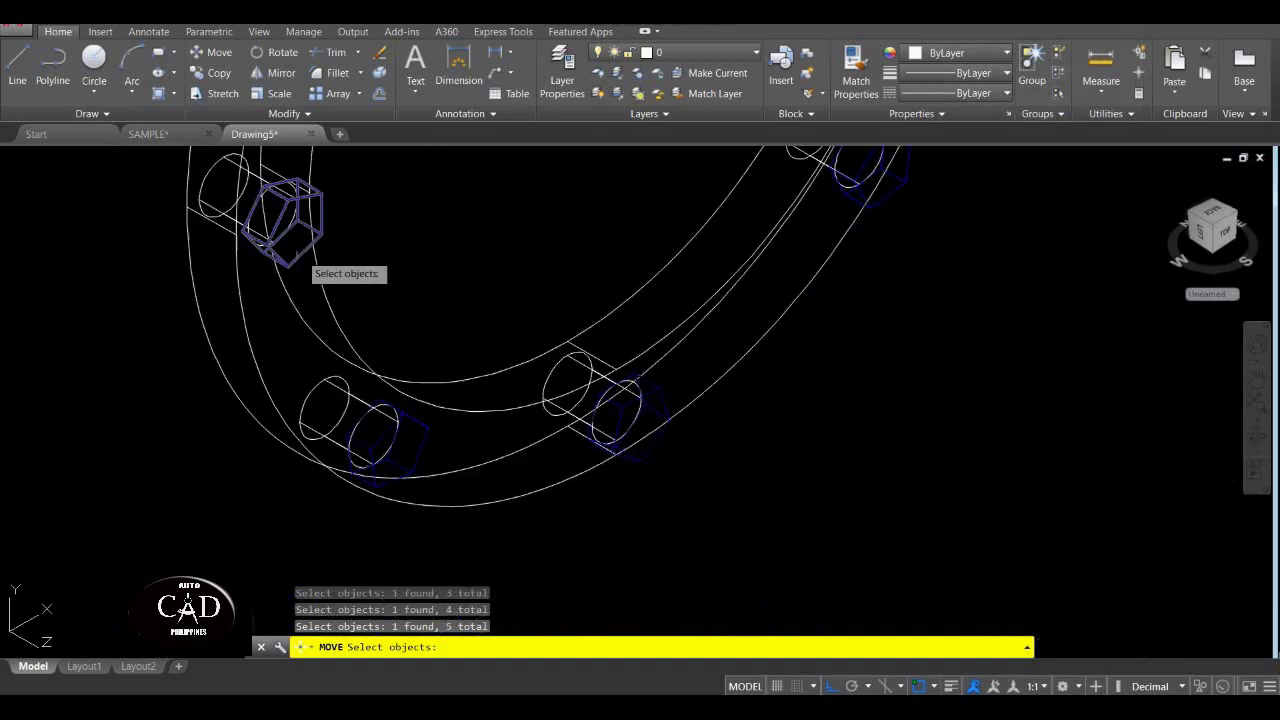
pyautogui.scroll(-5, 330, 258)
pyautogui.moveTo(386, 251); pyautogui.dragTo(463, 492, button='middle')
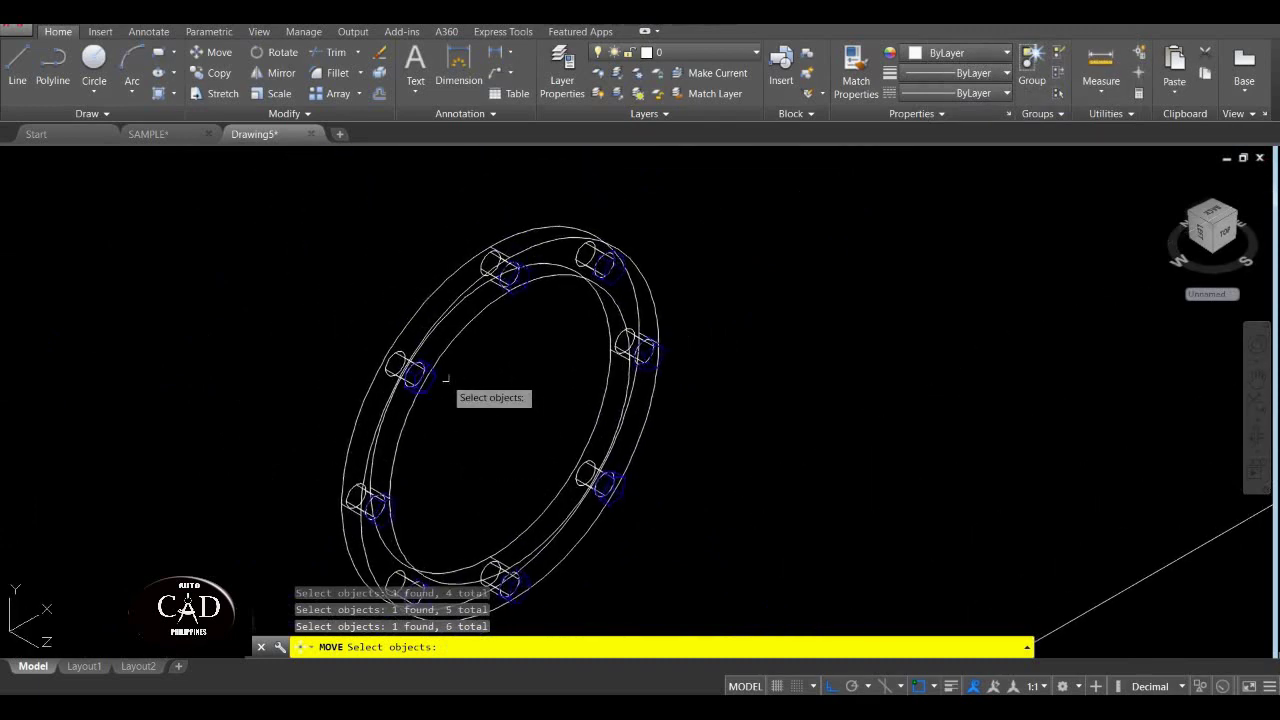
pyautogui.scroll(5, 446, 378)
pyautogui.scroll(-5, 379, 395)
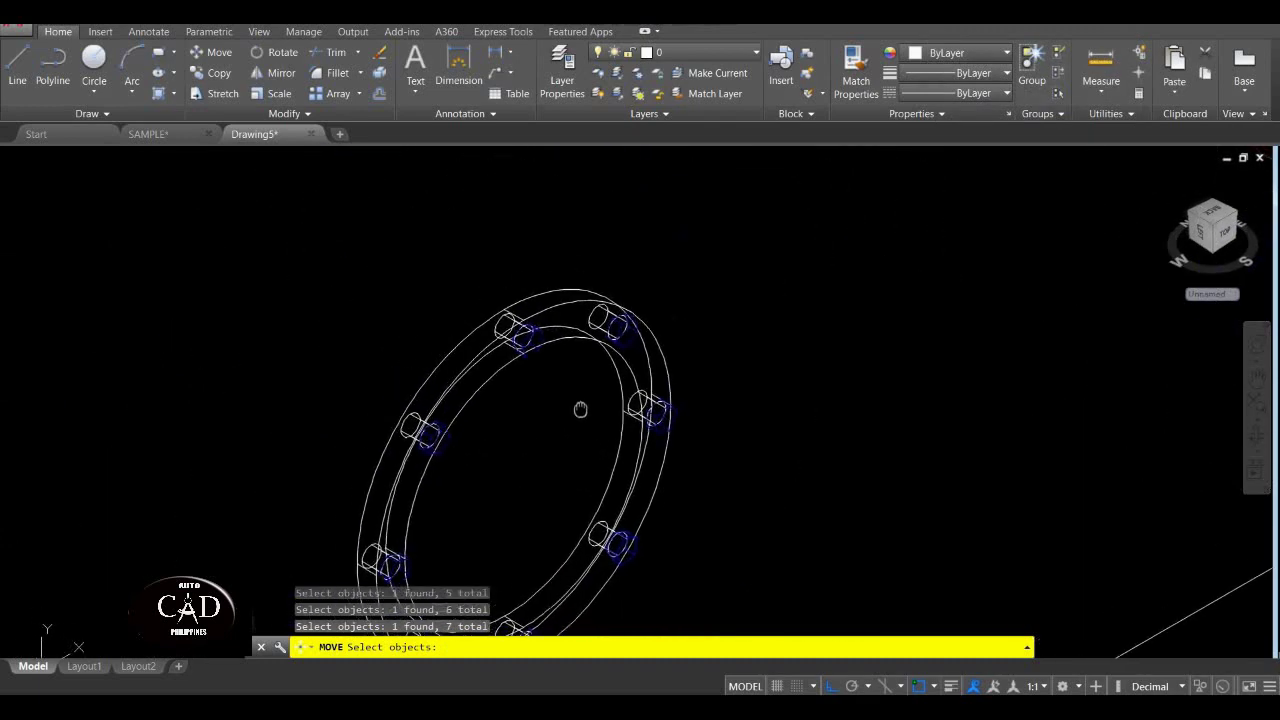
pyautogui.press('Return')
pyautogui.scroll(4, 553, 340)
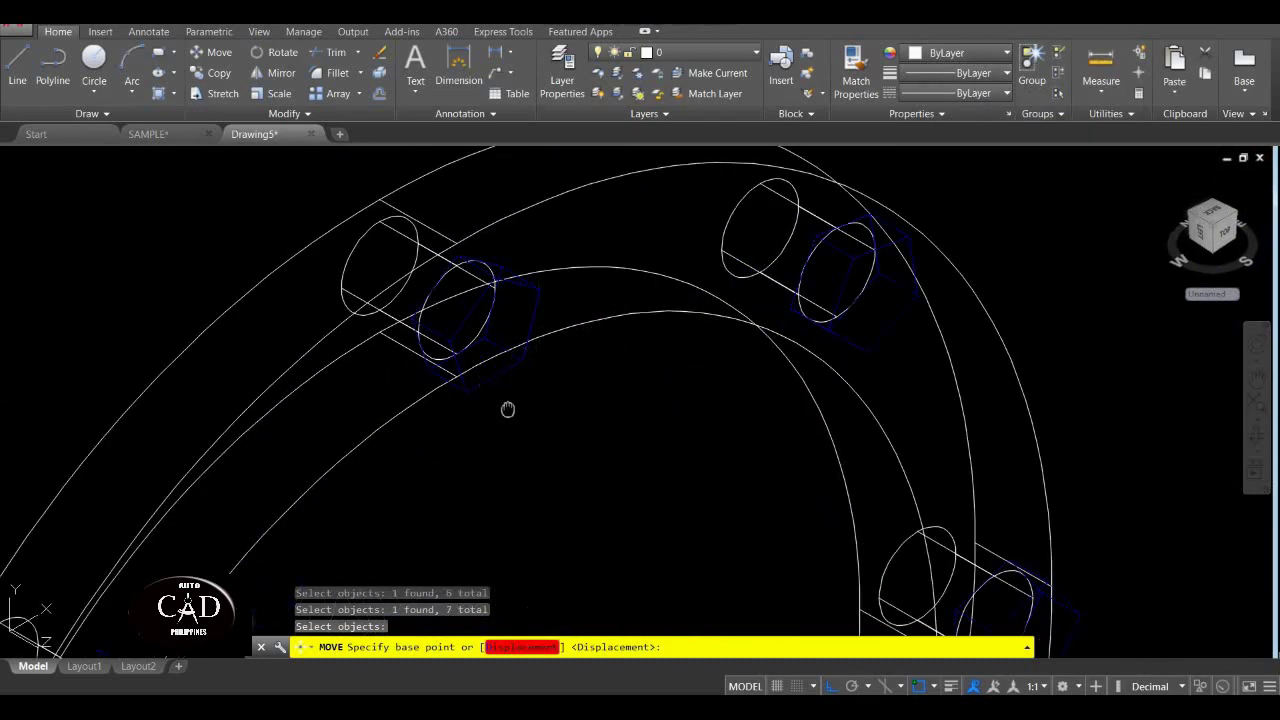
pyautogui.moveTo(509, 409); pyautogui.dragTo(510, 480, button='middle')
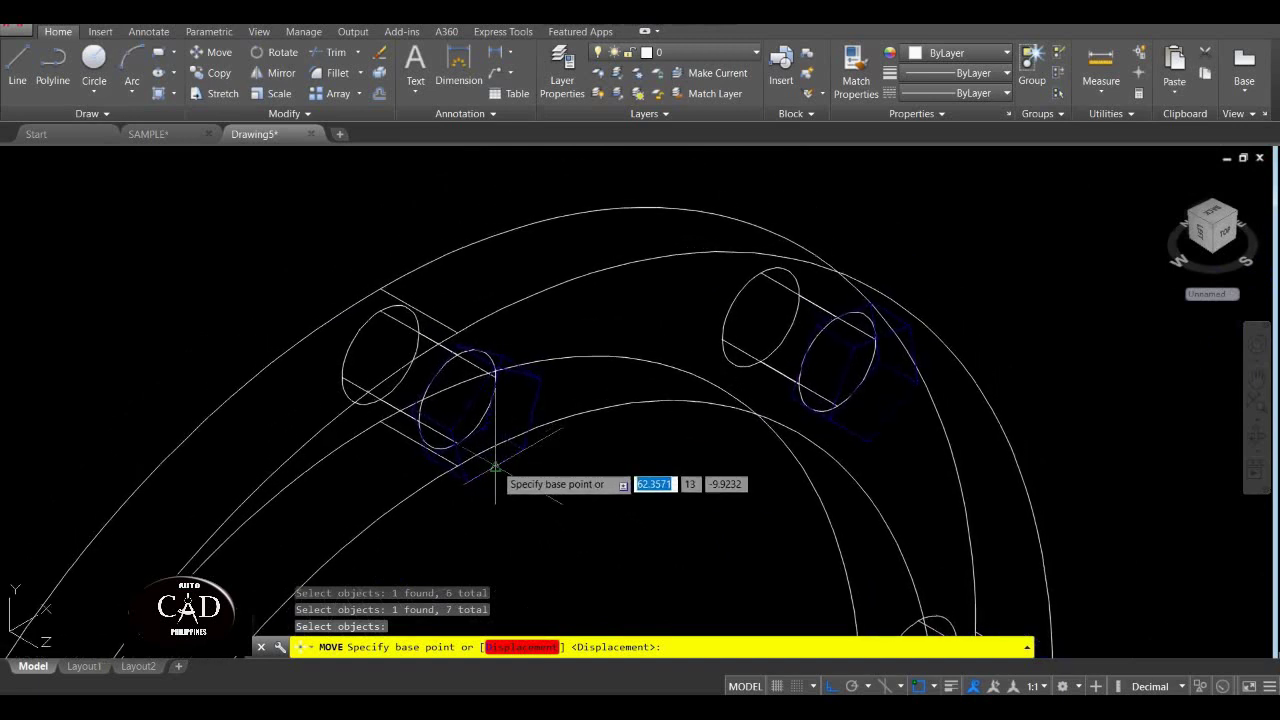
pyautogui.click(494, 468)
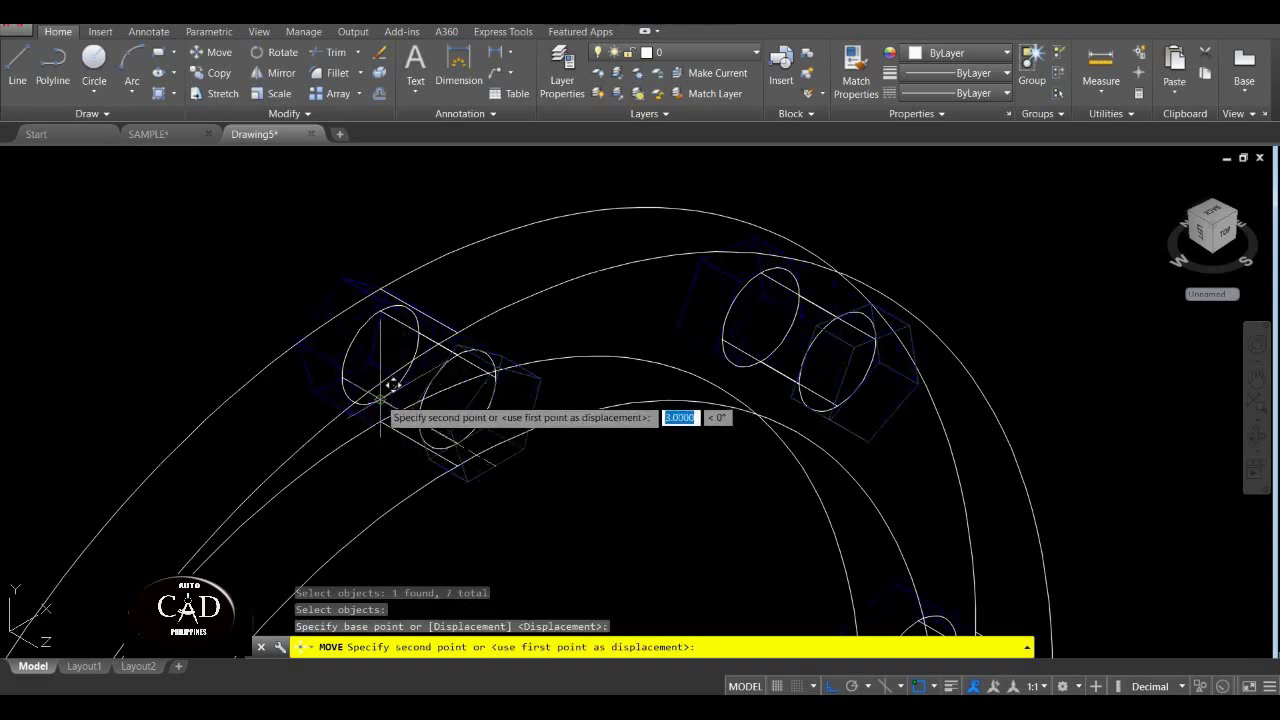
pyautogui.scroll(4, 388, 386)
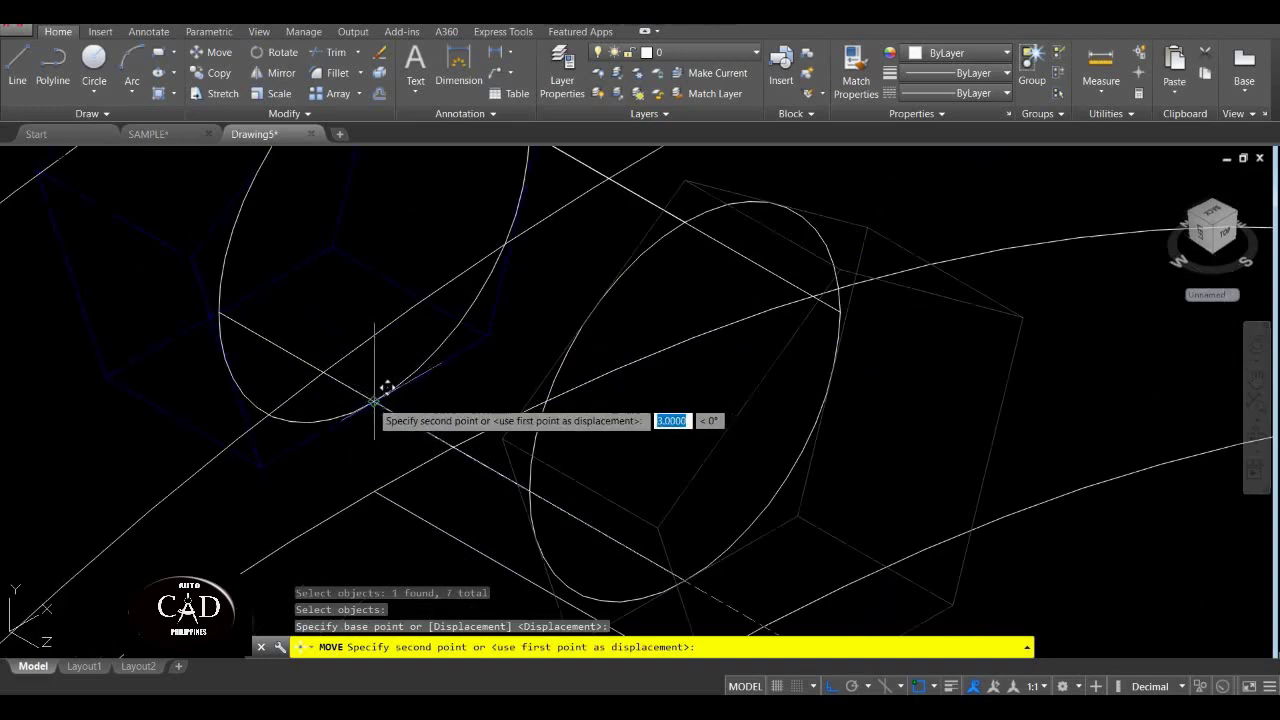
pyautogui.click(374, 401)
pyautogui.scroll(-5, 374, 401)
# Move the remaining lower-right hex nut from the front end of its bolt hole to the hole's back end.
pyautogui.scroll(4, 434, 445)
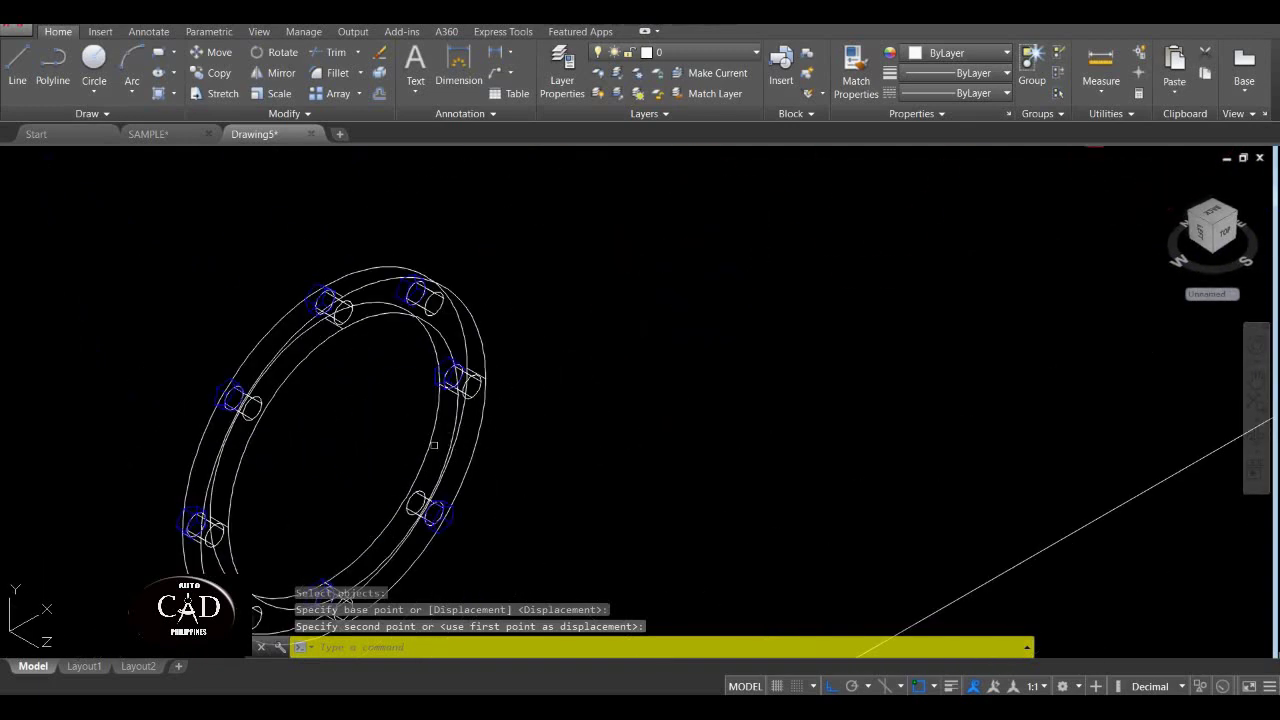
pyautogui.moveTo(414, 466); pyautogui.dragTo(560, 330, button='middle')
pyautogui.scroll(5, 630, 403)
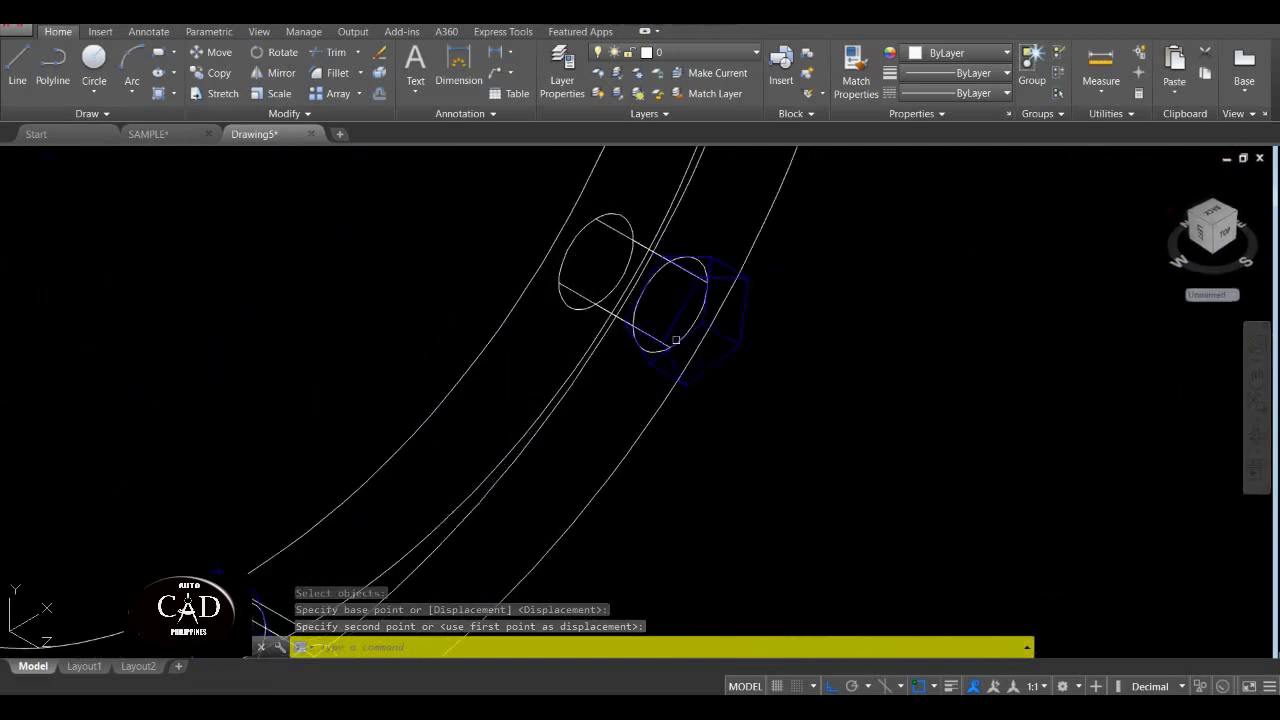
pyautogui.scroll(2, 630, 403)
pyautogui.press('Return')
pyautogui.click(694, 425)
pyautogui.click(666, 457)
pyautogui.press('Return')
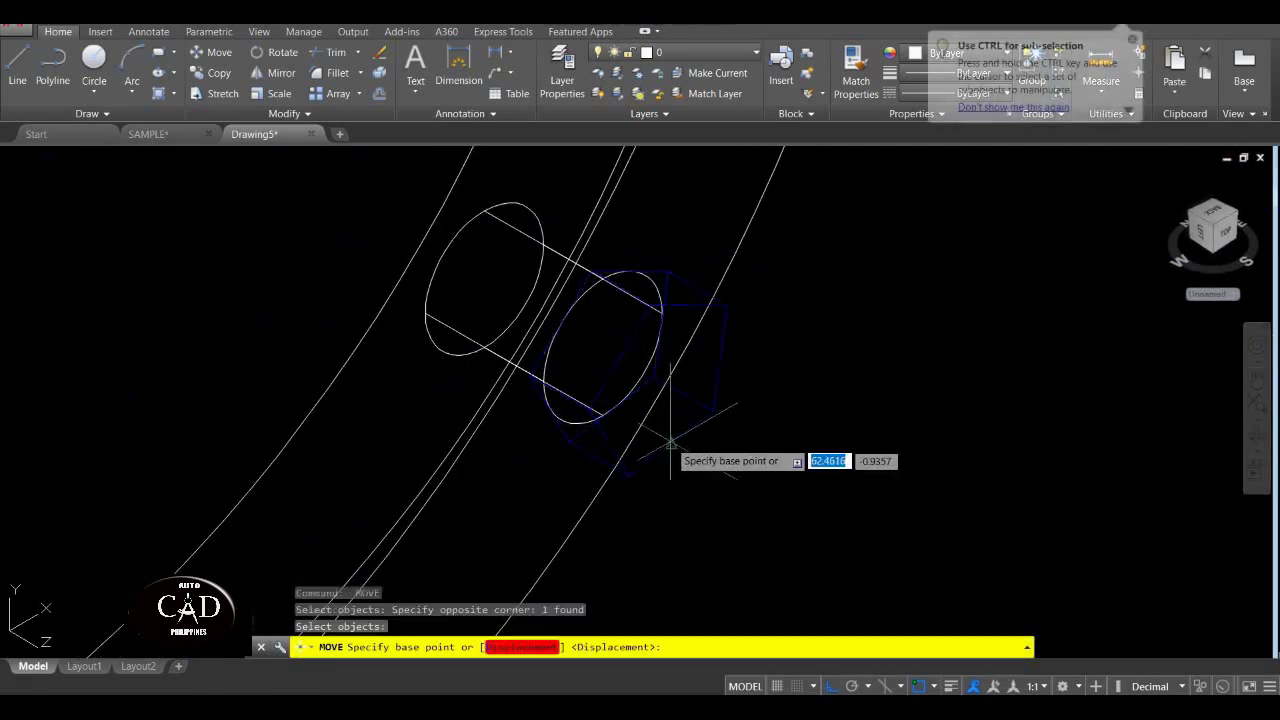
pyautogui.click(672, 441)
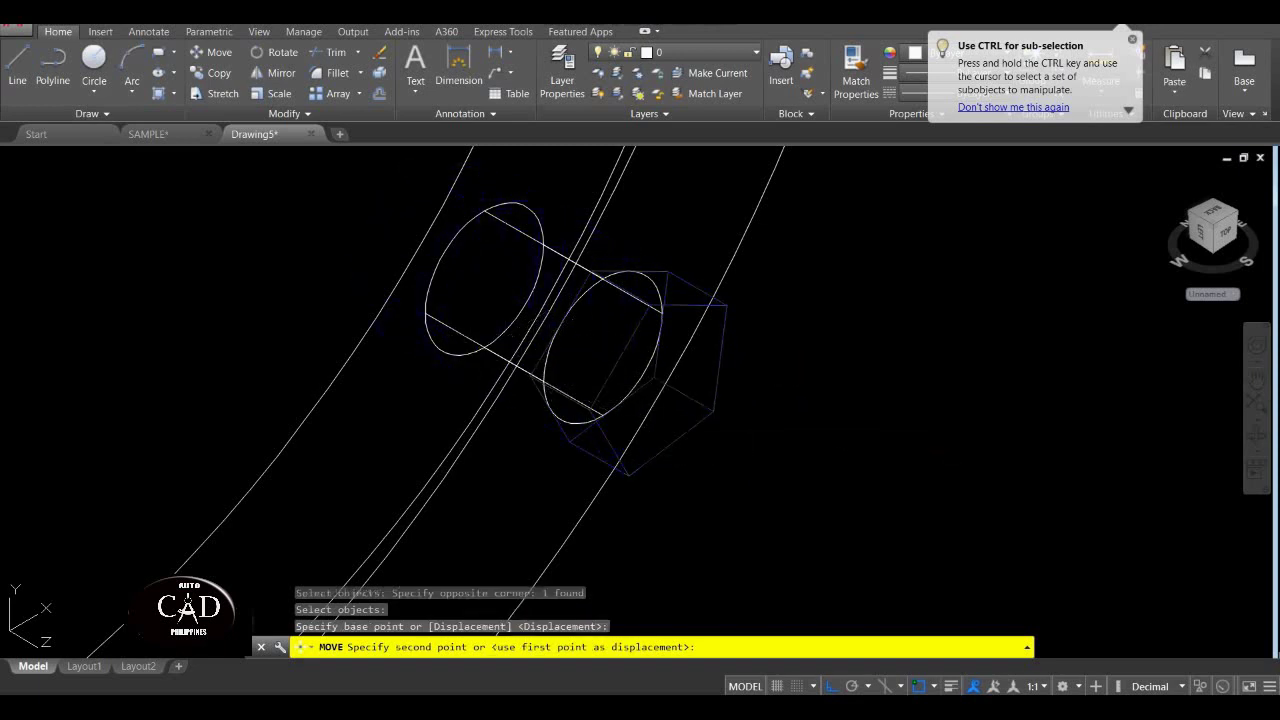
pyautogui.click(484, 278)
pyautogui.scroll(-5, 440, 330)
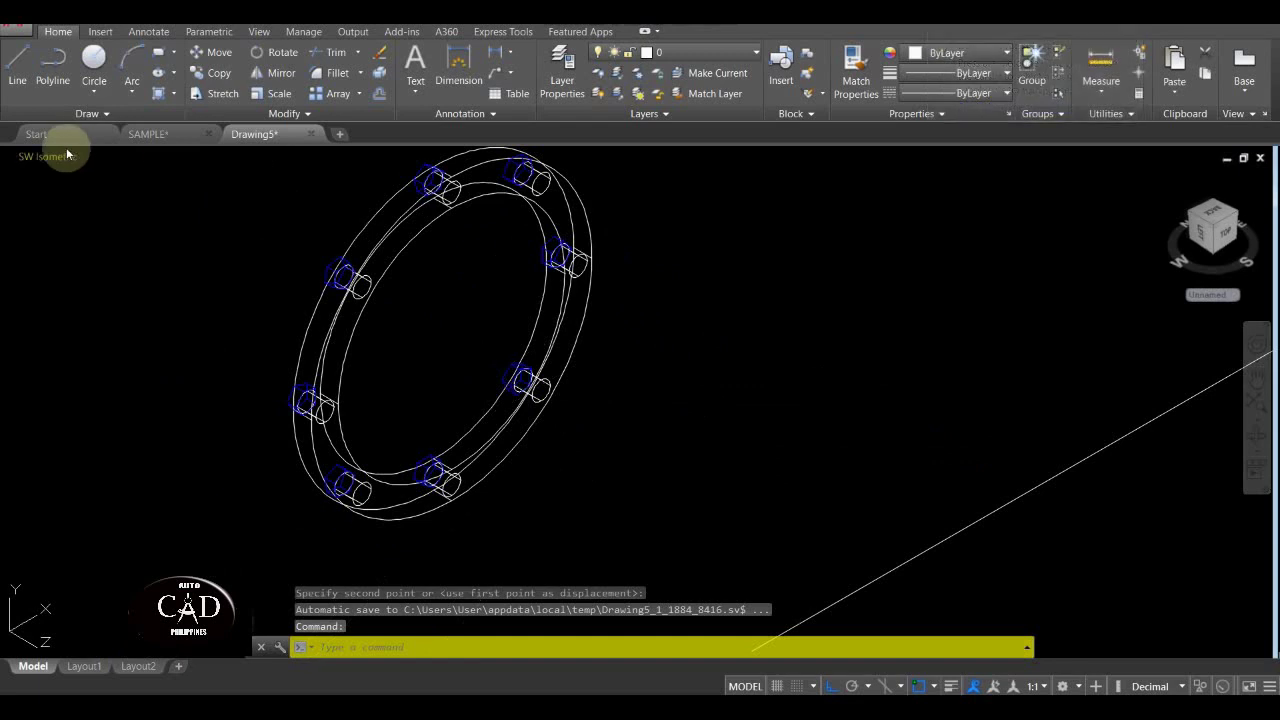
# Display the model in the Realistic visual style, inspect the flange from another angle and restore the SW Isometric view.
pyautogui.click(110, 157)
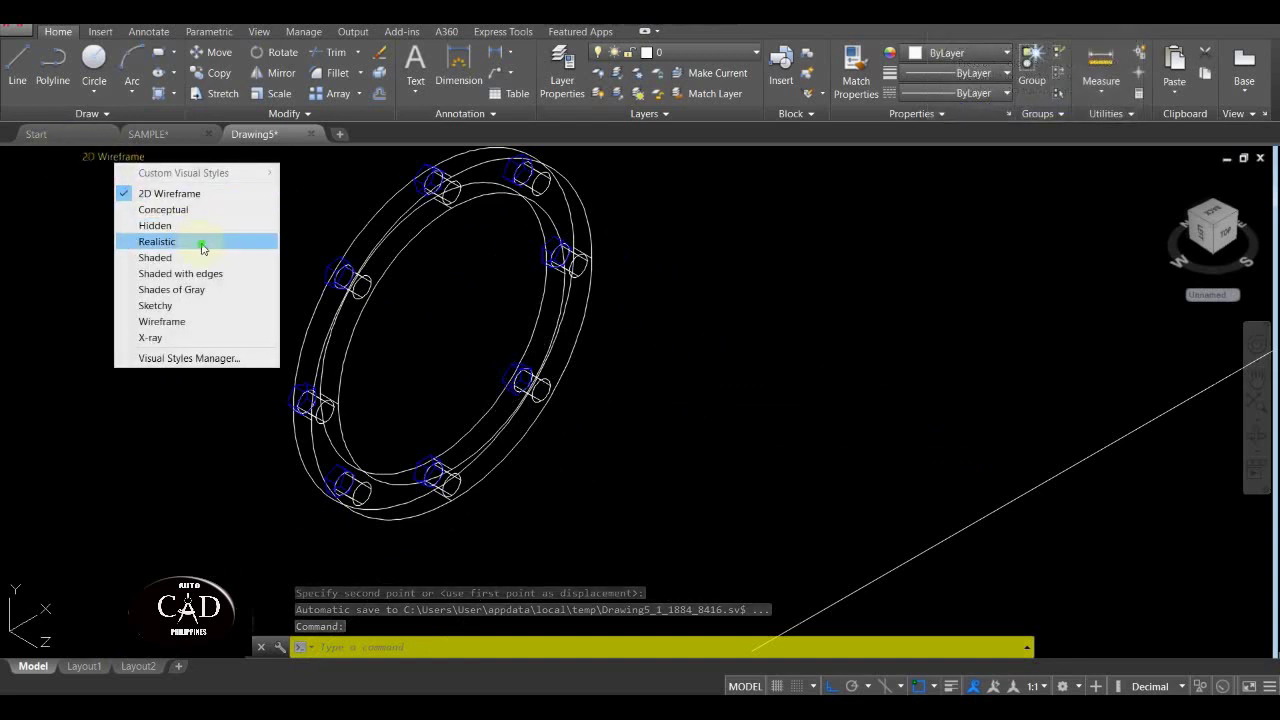
pyautogui.click(201, 243)
pyautogui.keyDown('shift'); pyautogui.moveTo(230, 260); pyautogui.dragTo(338, 372, button='middle'); pyautogui.keyUp('shift')
pyautogui.click(37, 156)
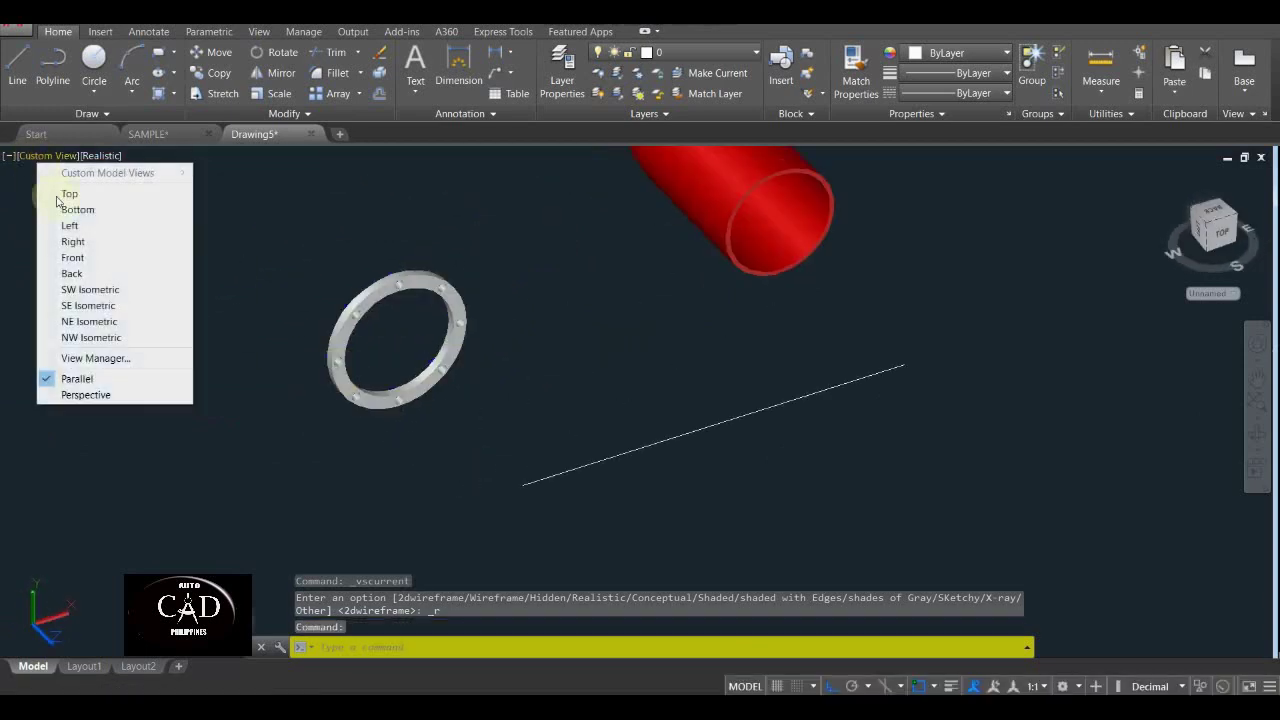
pyautogui.click(100, 290)
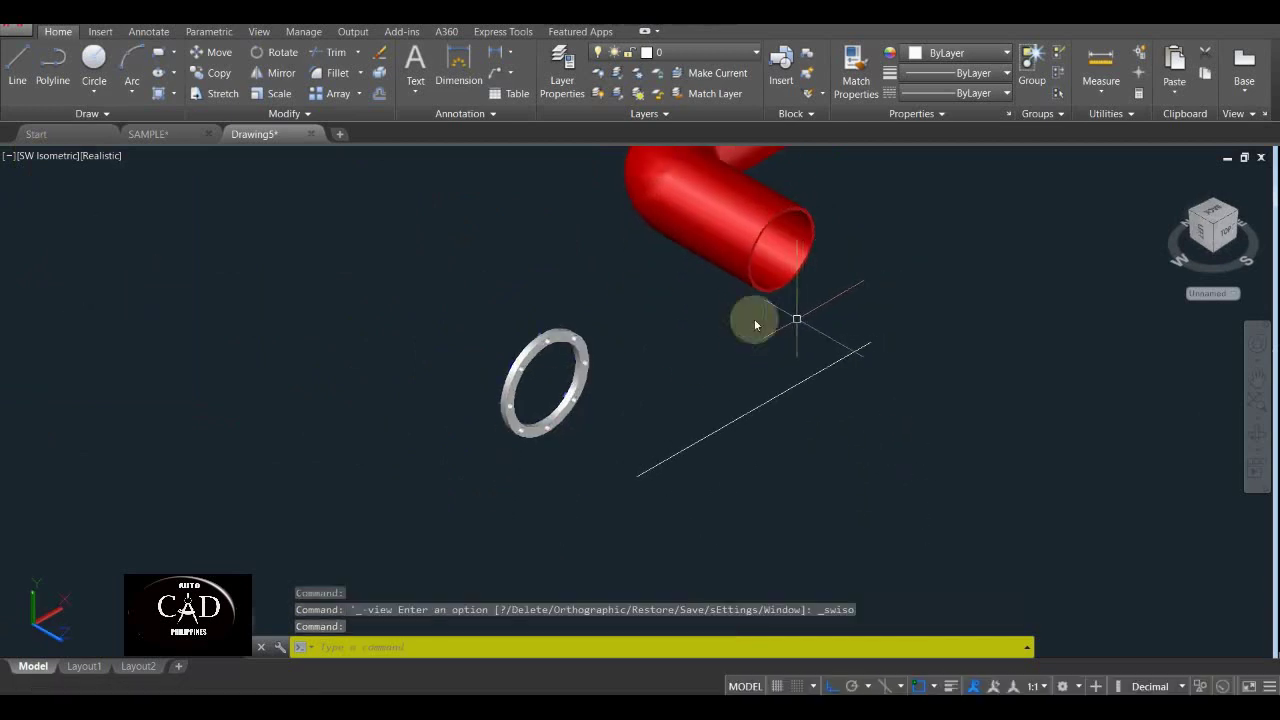
pyautogui.write('m')
pyautogui.press('Return')
pyautogui.click(313, 261)
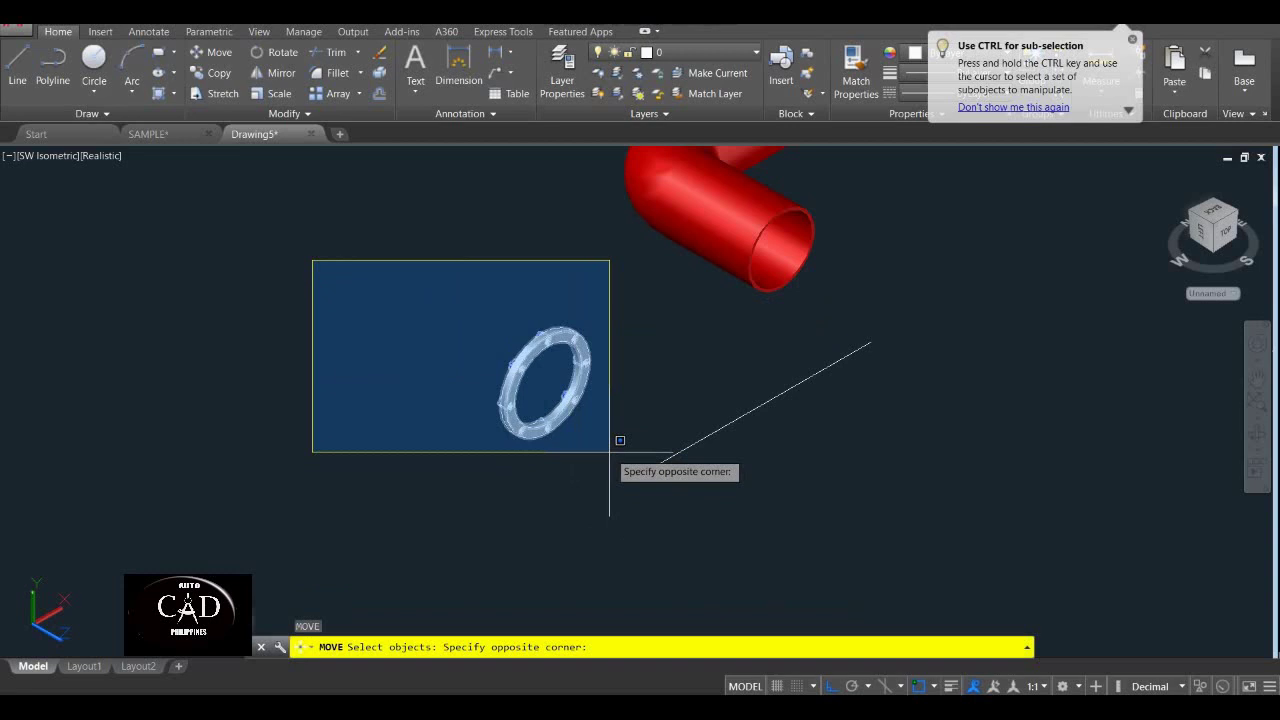
pyautogui.press('Escape')
pyautogui.press('Escape')
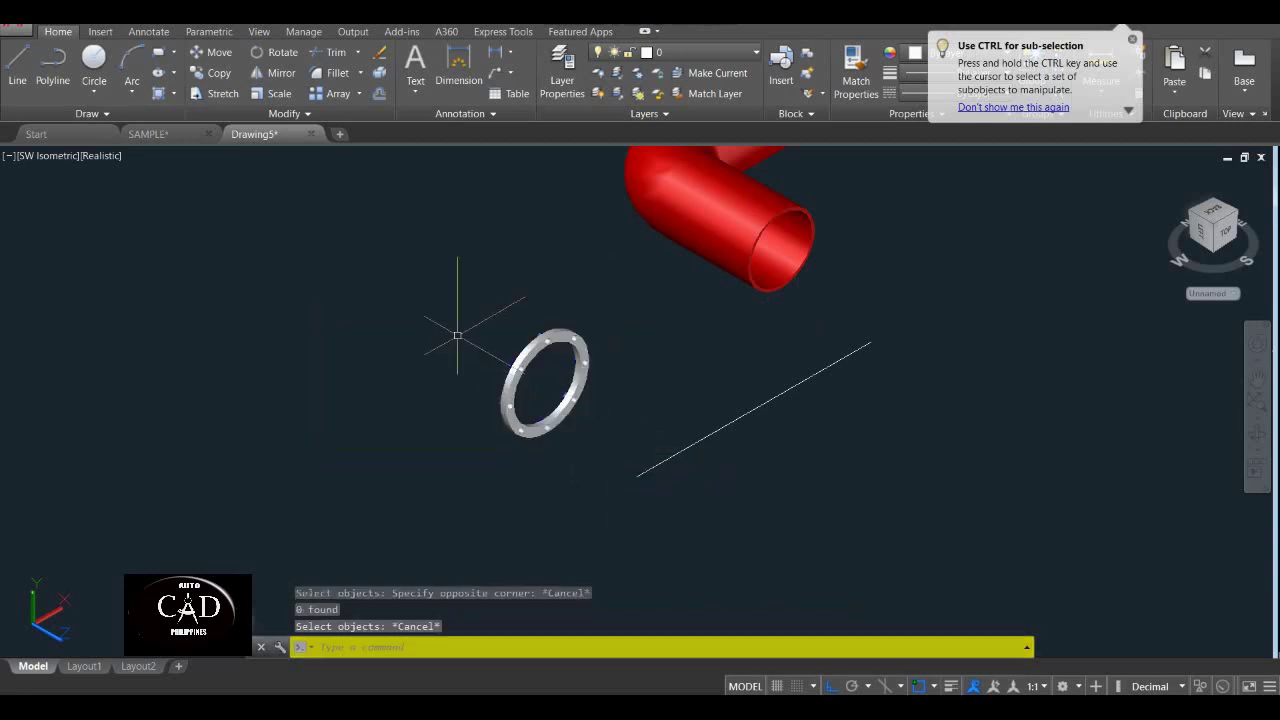
pyautogui.click(356, 286)
pyautogui.press('Escape')
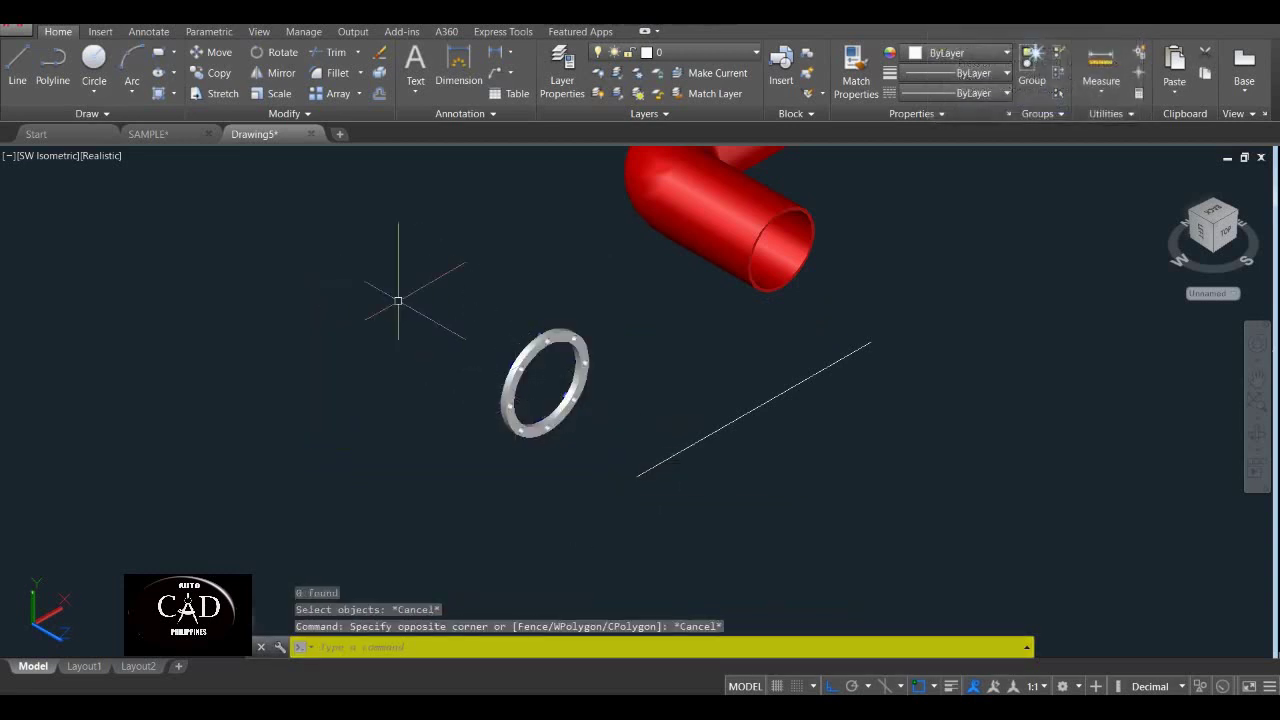
pyautogui.click(383, 279)
pyautogui.press('Escape')
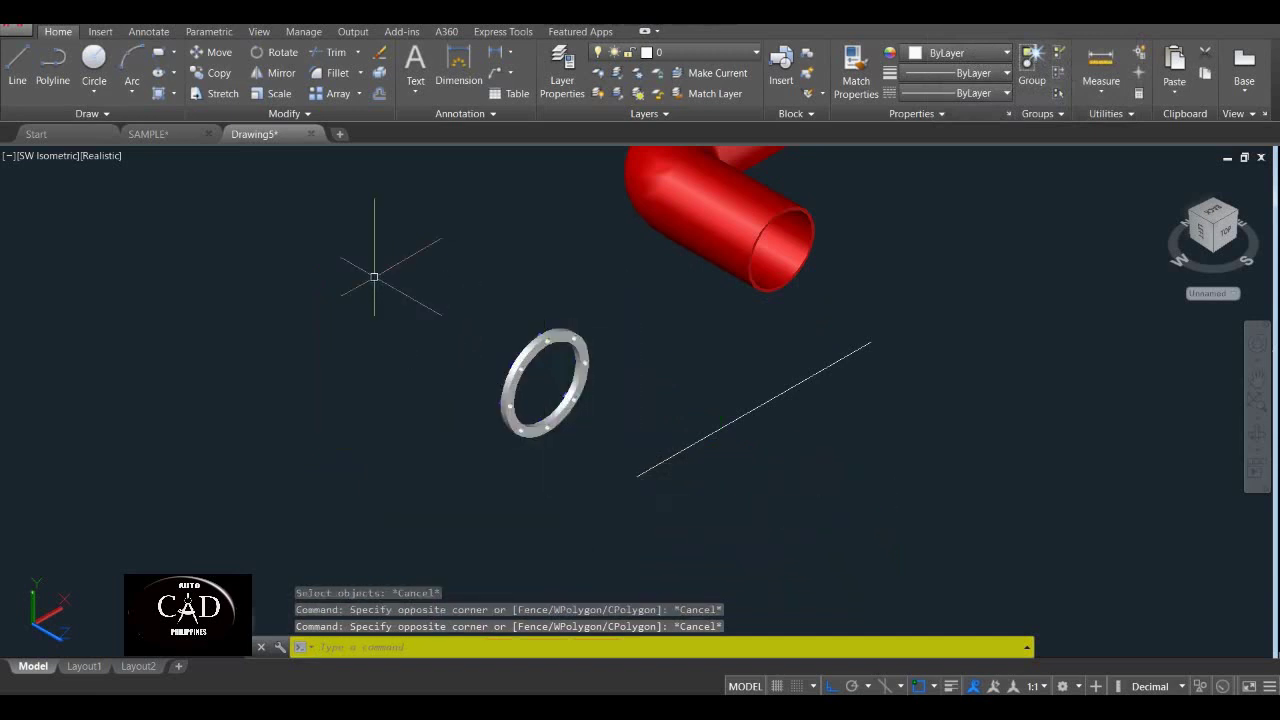
pyautogui.click(357, 252)
pyautogui.press('Escape')
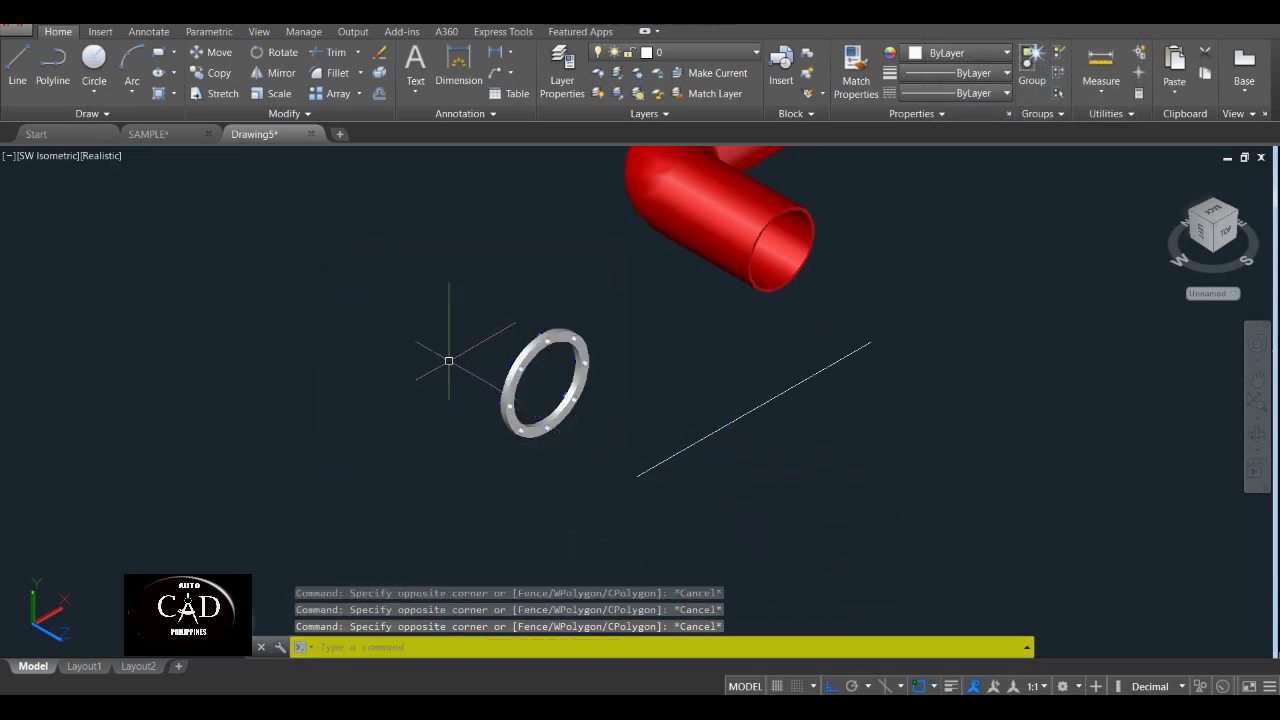
# Unite the flange ring and its eight hex nuts into a single solid.
pyautogui.write('UNION')
pyautogui.press('Return')
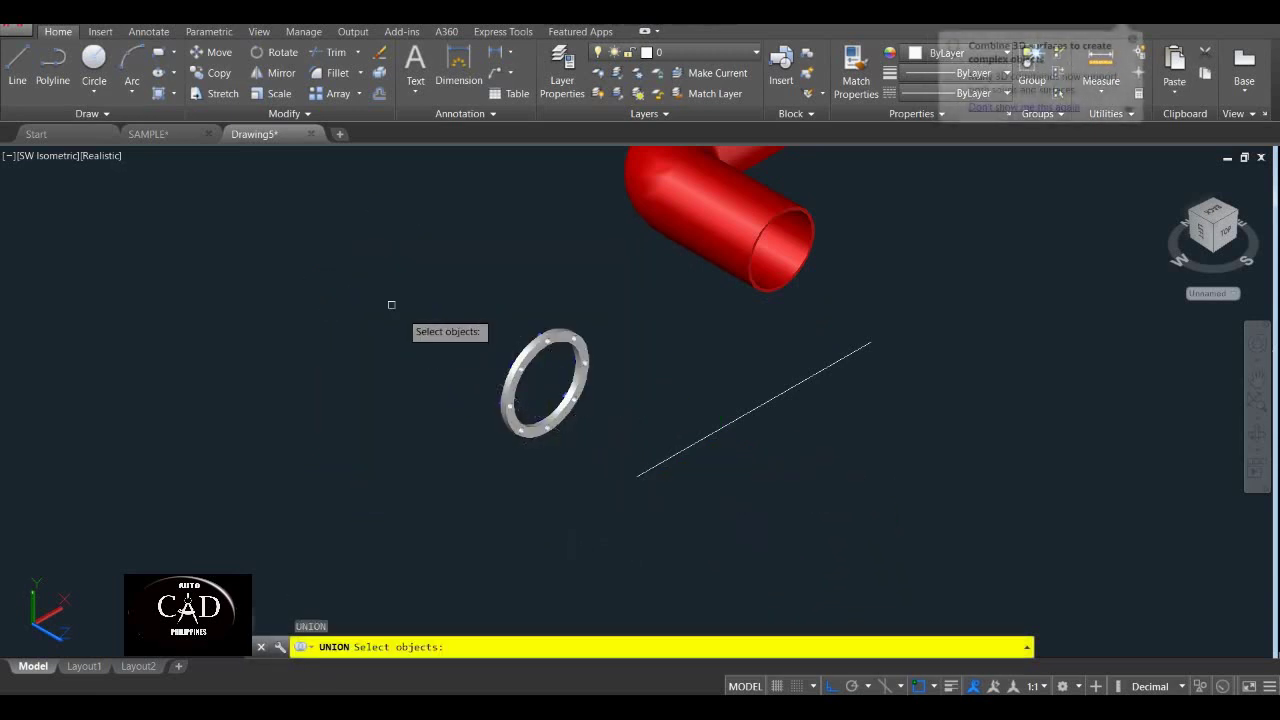
pyautogui.click(317, 270)
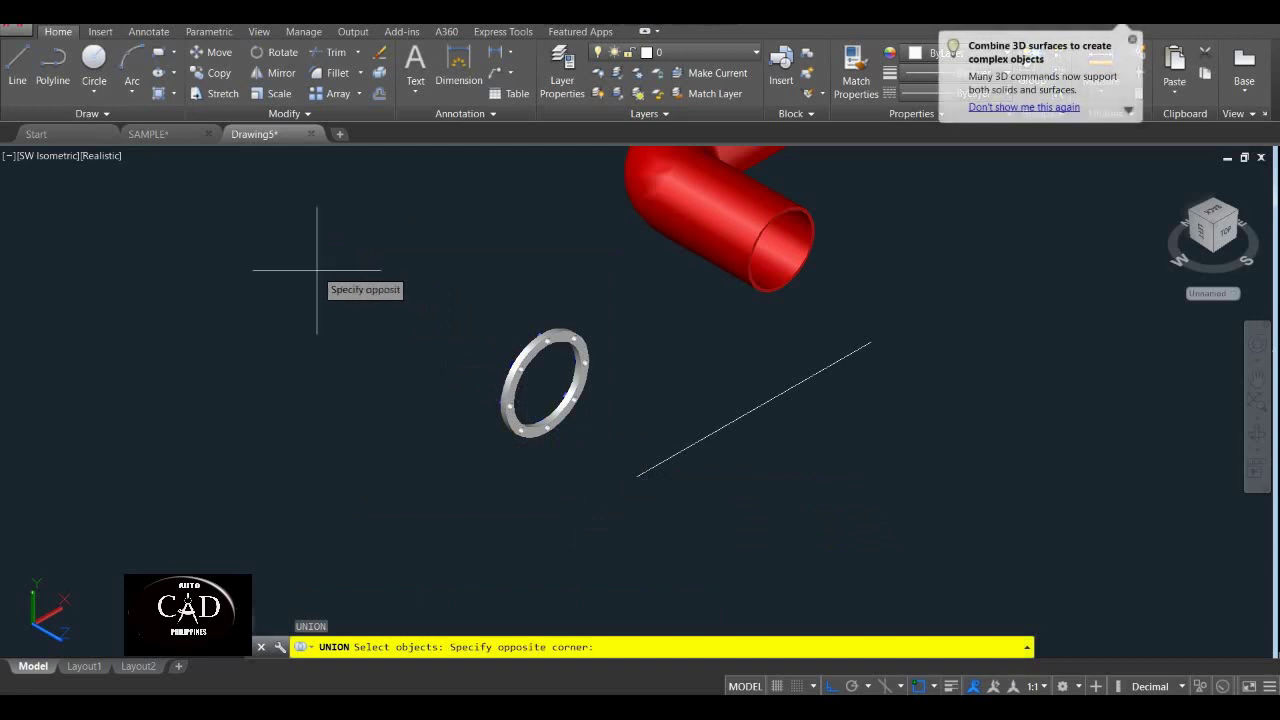
pyautogui.click(633, 517)
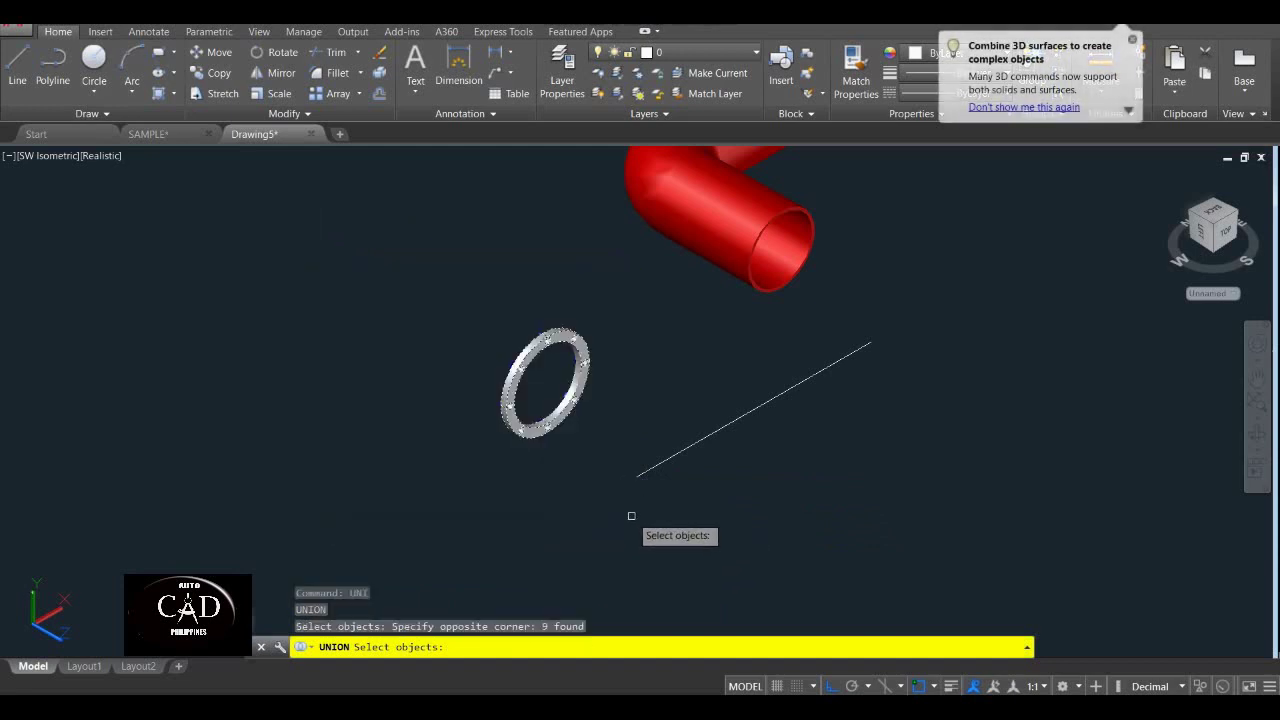
pyautogui.press('Return')
# Inspect the united flange and its blue nuts from the back side and restore the SW Isometric view.
pyautogui.keyDown('shift'); pyautogui.moveTo(522, 366); pyautogui.dragTo(846, 374, button='middle'); pyautogui.keyUp('shift')
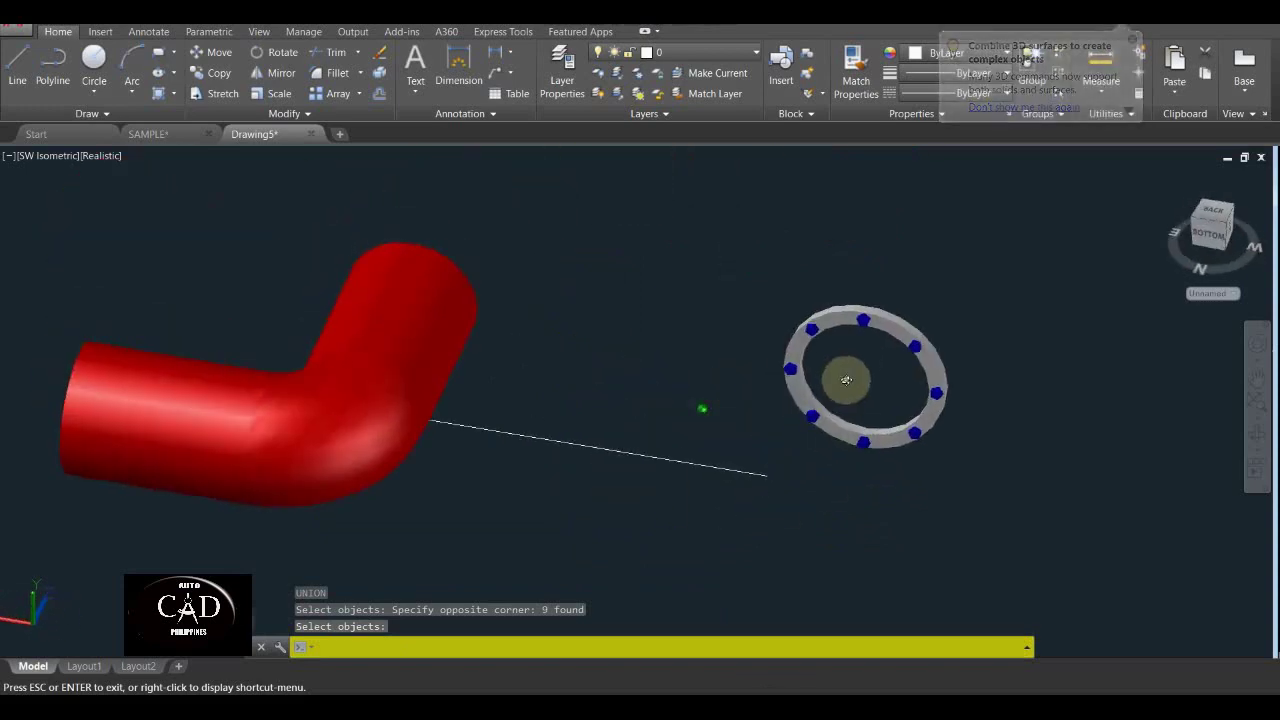
pyautogui.scroll(5, 887, 340)
pyautogui.click(969, 345)
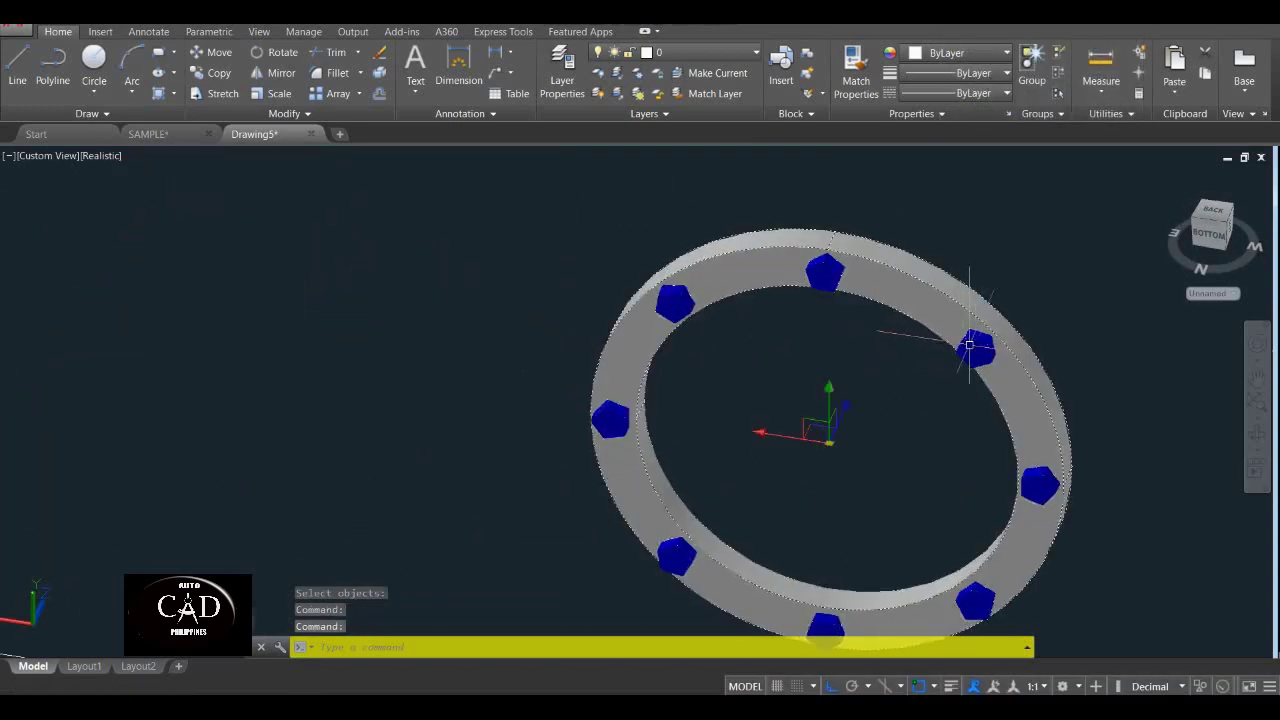
pyautogui.press('Escape')
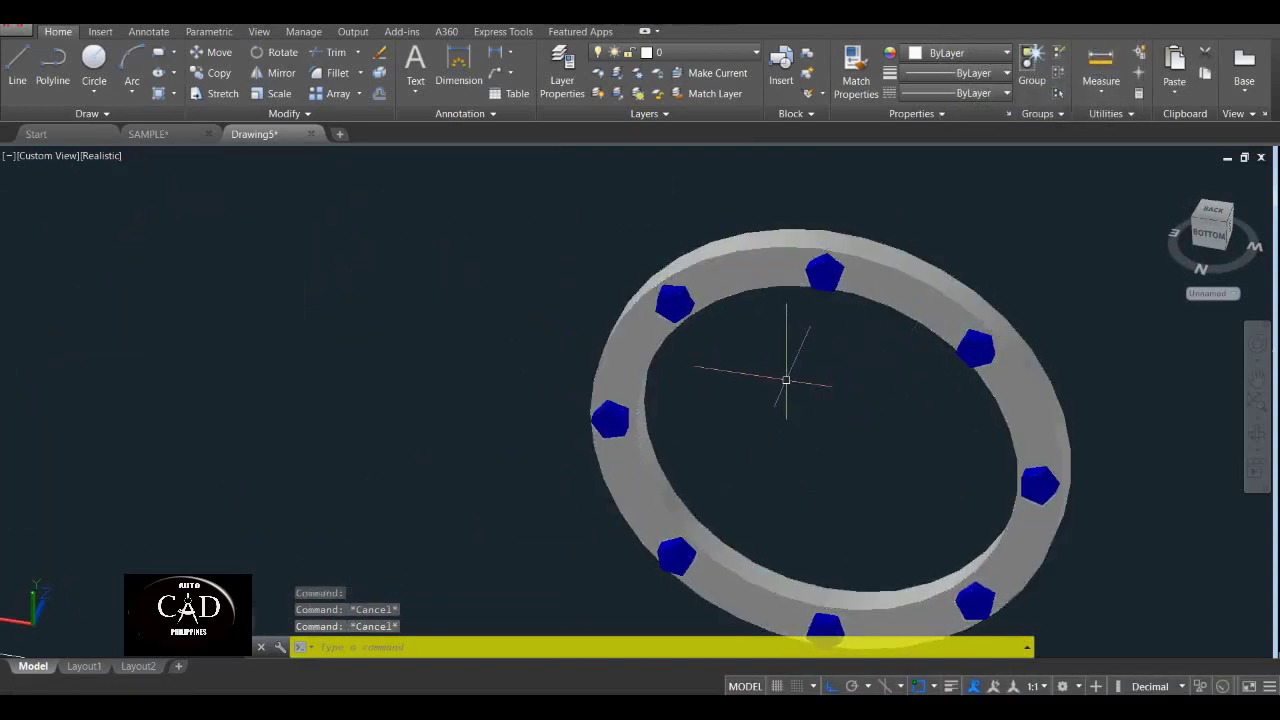
pyautogui.keyDown('shift'); pyautogui.moveTo(786, 377); pyautogui.dragTo(704, 388, button='middle'); pyautogui.keyUp('shift')
pyautogui.scroll(-6, 751, 419)
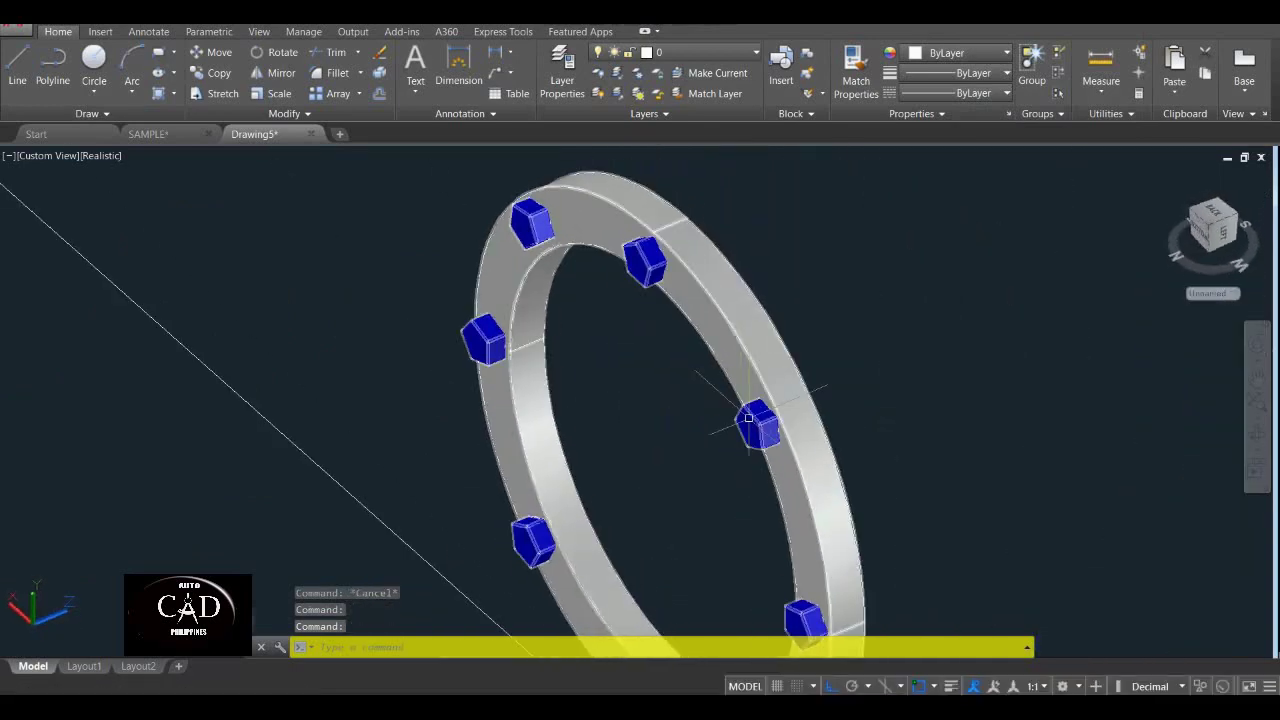
pyautogui.click(47, 160)
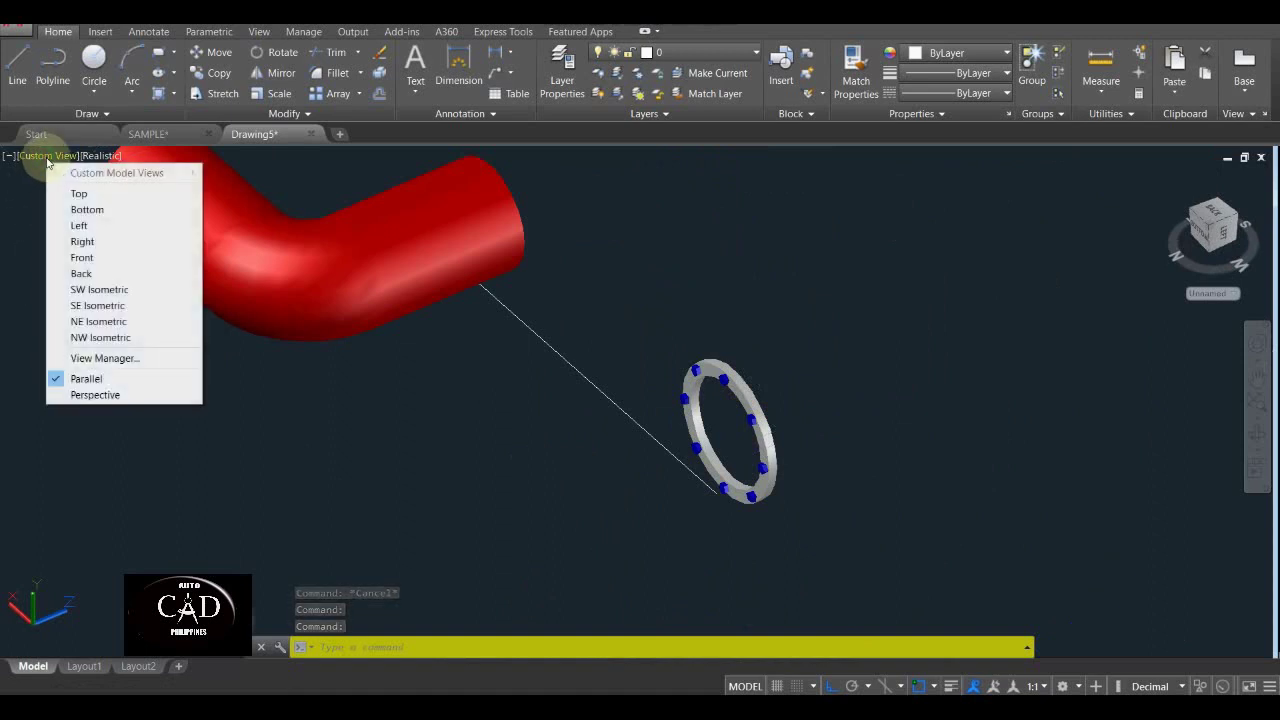
pyautogui.click(102, 287)
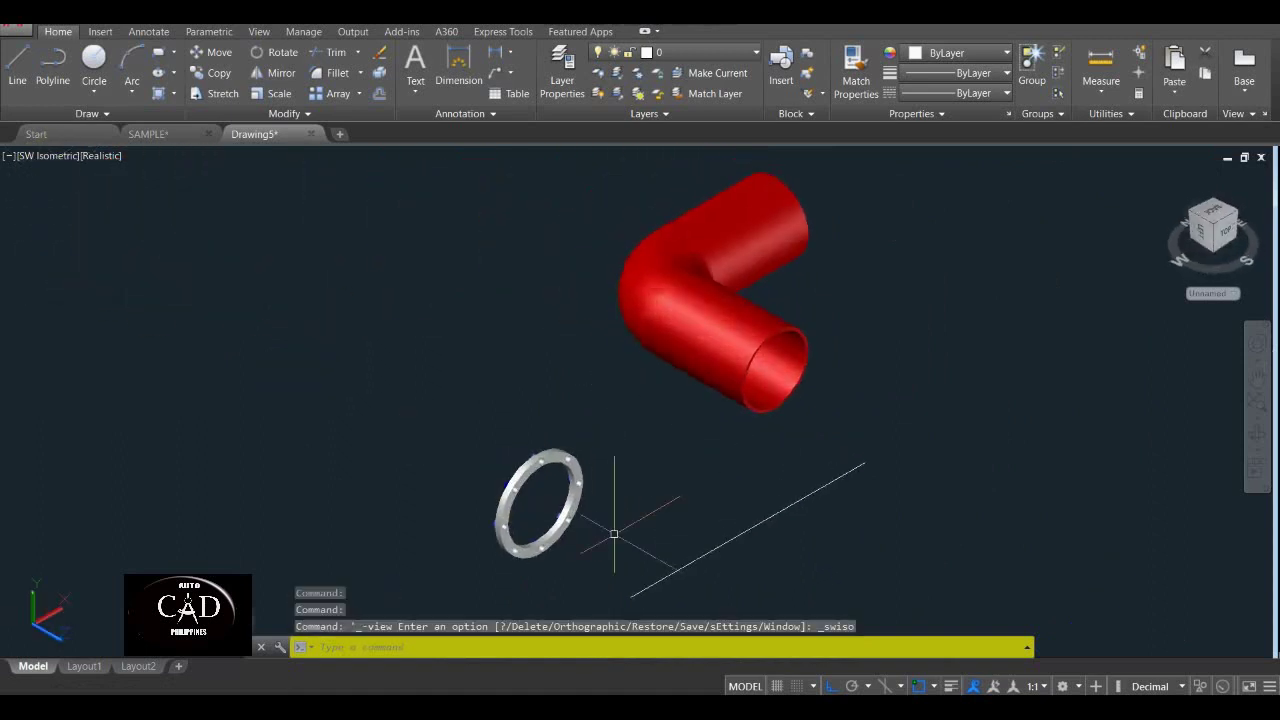
# Move the flange assembly onto the near open end of the red pipe, using the white guide line's two endpoints as the displacement.
pyautogui.write('M')
pyautogui.press('Return')
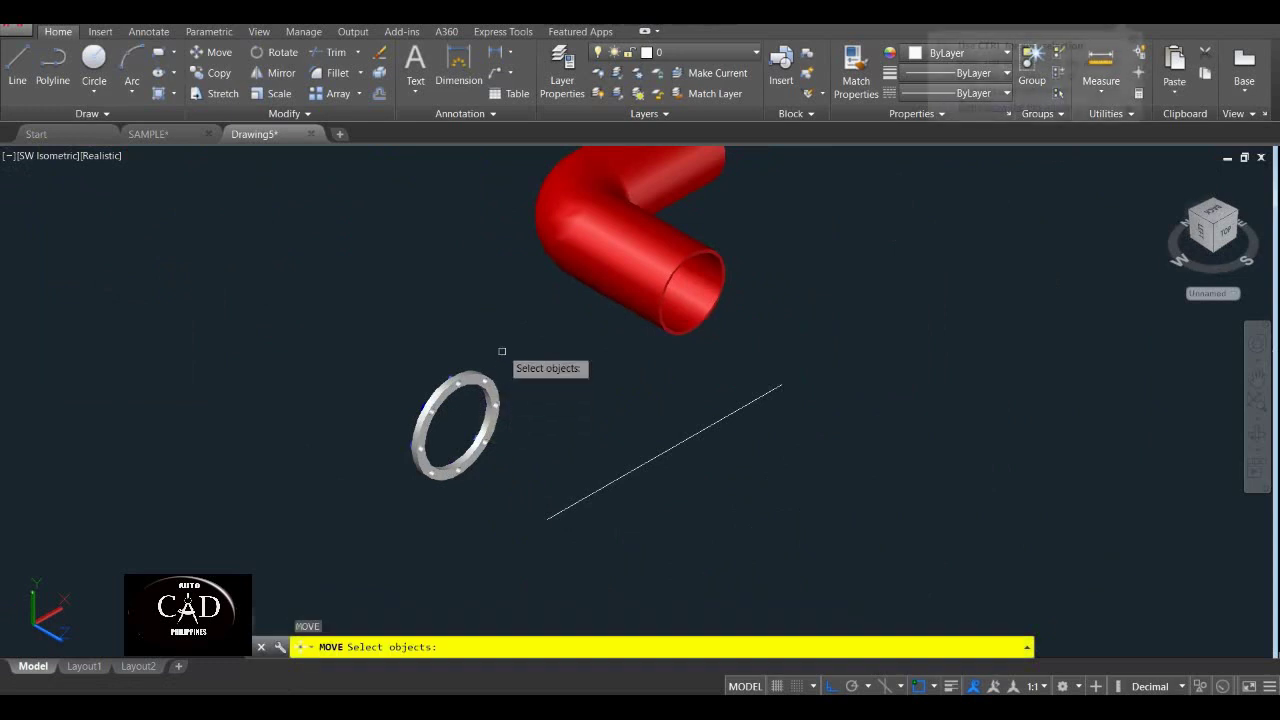
pyautogui.click(499, 336)
pyautogui.click(387, 485)
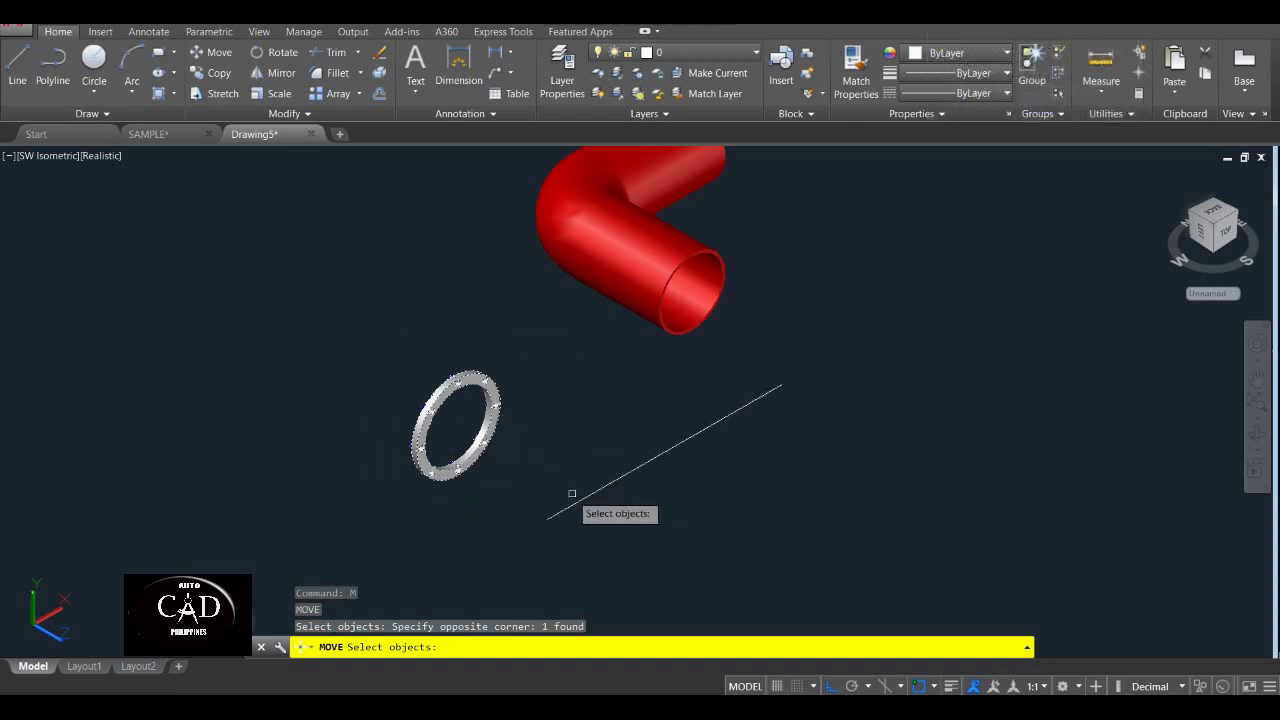
pyautogui.press('Return')
pyautogui.click(532, 516)
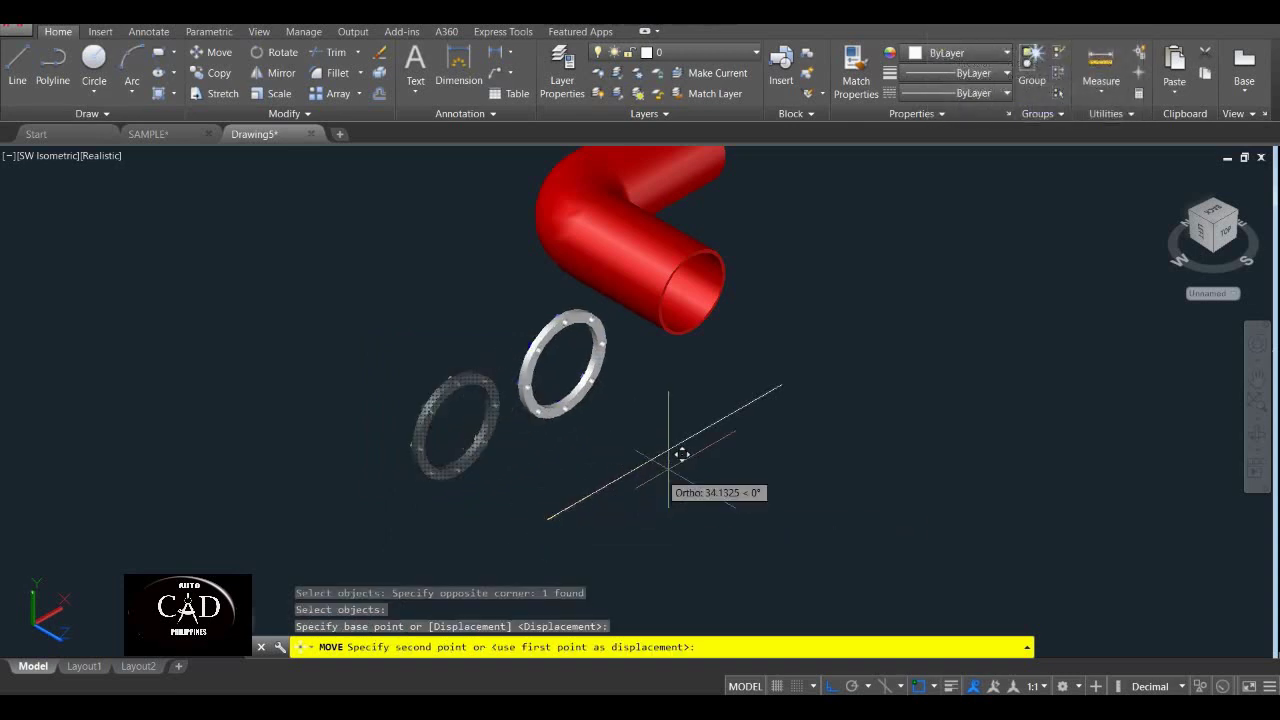
pyautogui.click(782, 387)
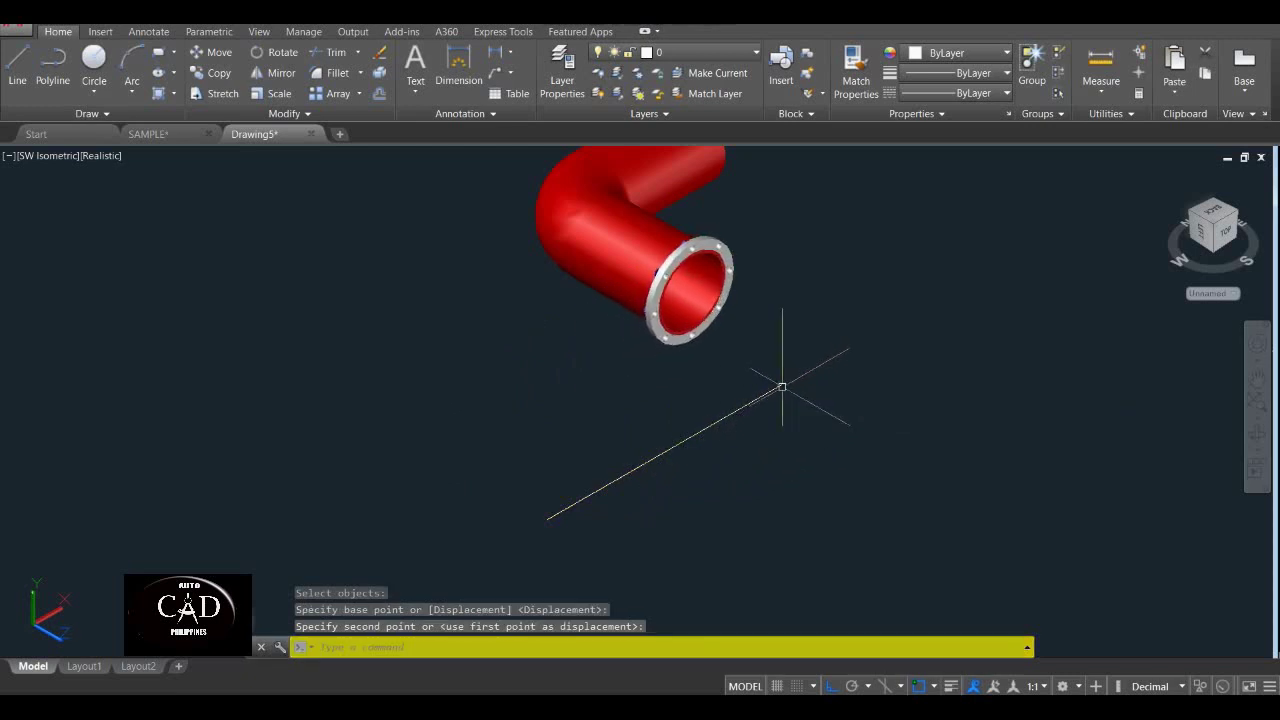
# Erase the white guide line, check the flange's fit on the pipe end and restore the SW Isometric view.
pyautogui.moveTo(782, 387); pyautogui.dragTo(499, 370, button='middle')
pyautogui.write('e')
pyautogui.press('Return')
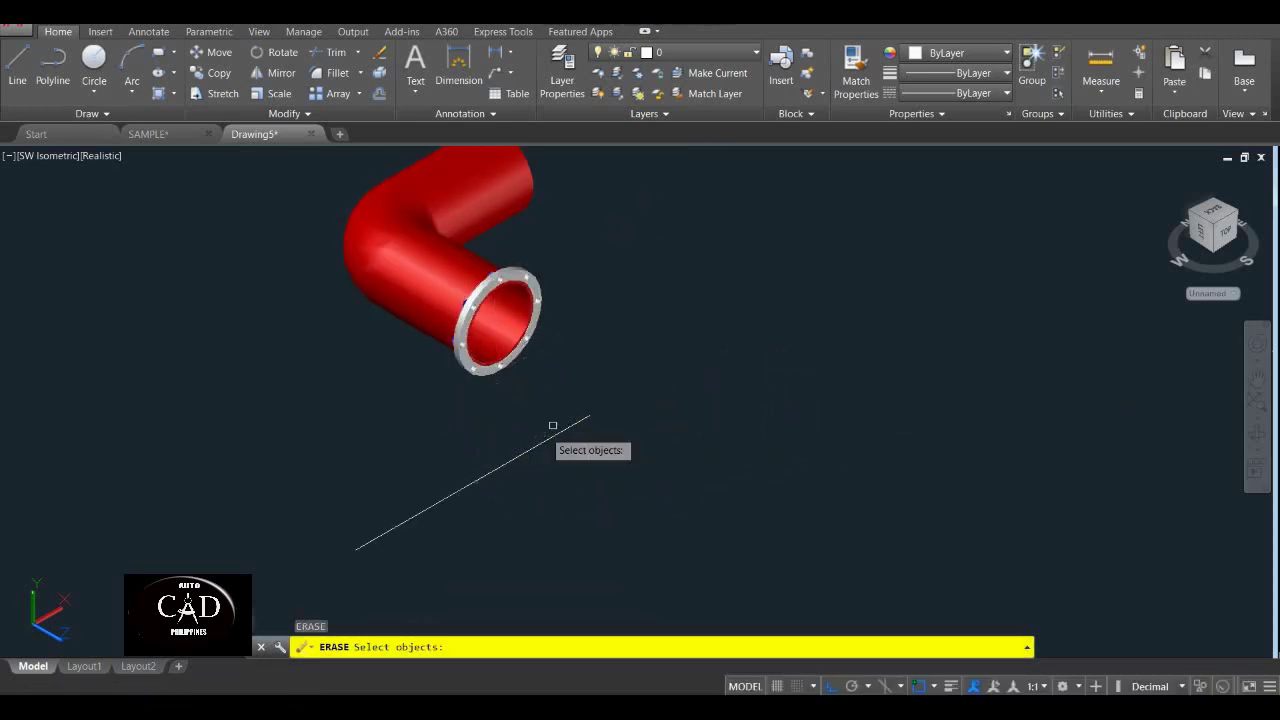
pyautogui.click(504, 484)
pyautogui.press('Return')
pyautogui.scroll(5, 464, 347)
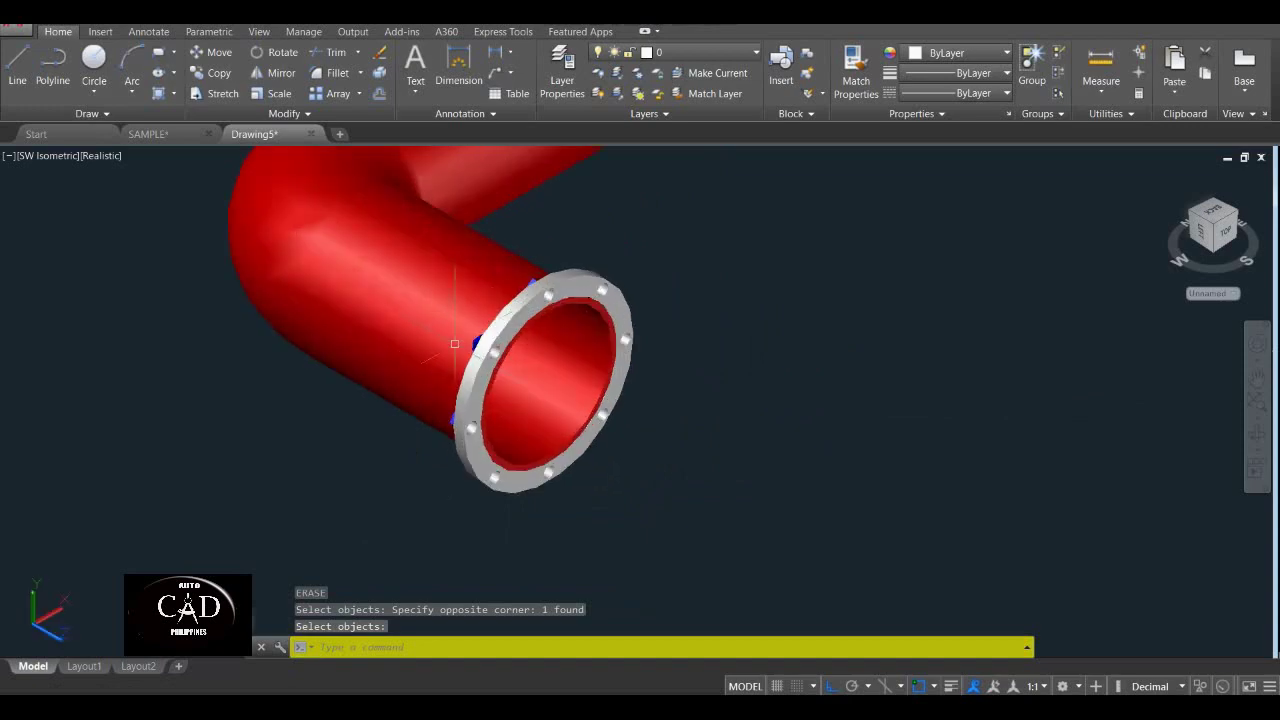
pyautogui.keyDown('shift'); pyautogui.moveTo(464, 347); pyautogui.dragTo(528, 314, button='middle'); pyautogui.keyUp('shift')
pyautogui.scroll(-8, 528, 314)
pyautogui.click(44, 157)
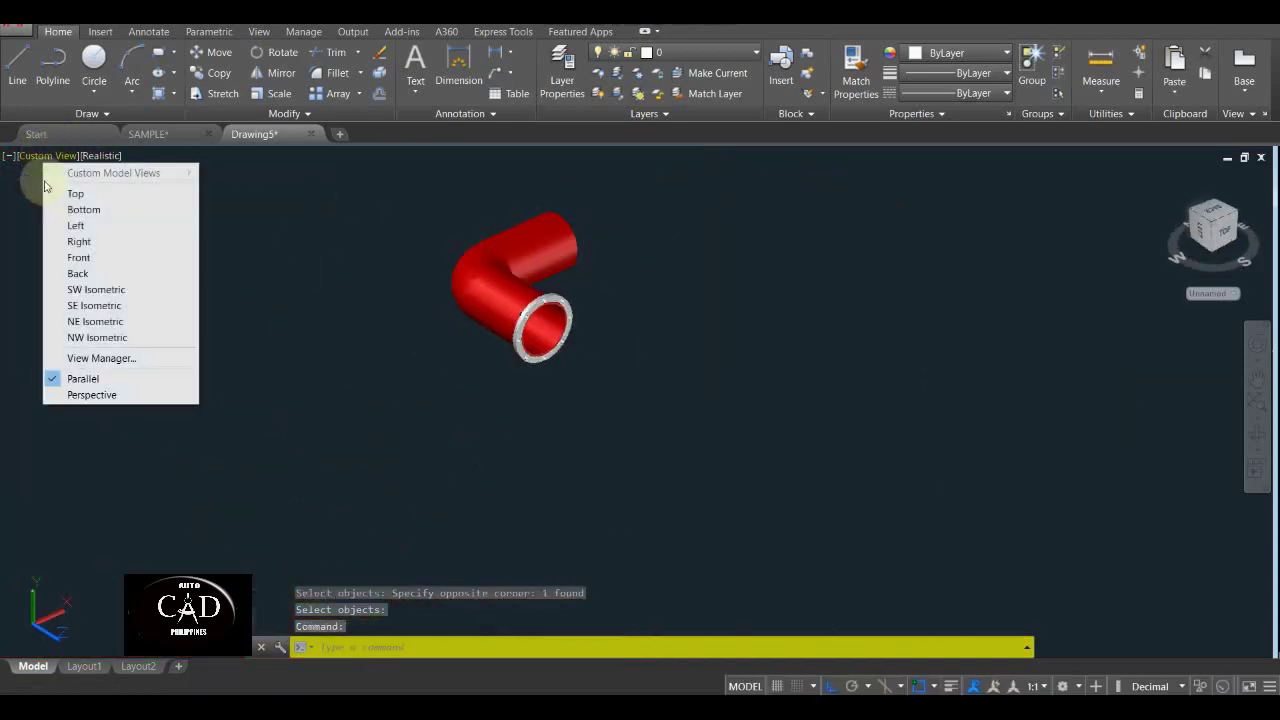
pyautogui.click(87, 290)
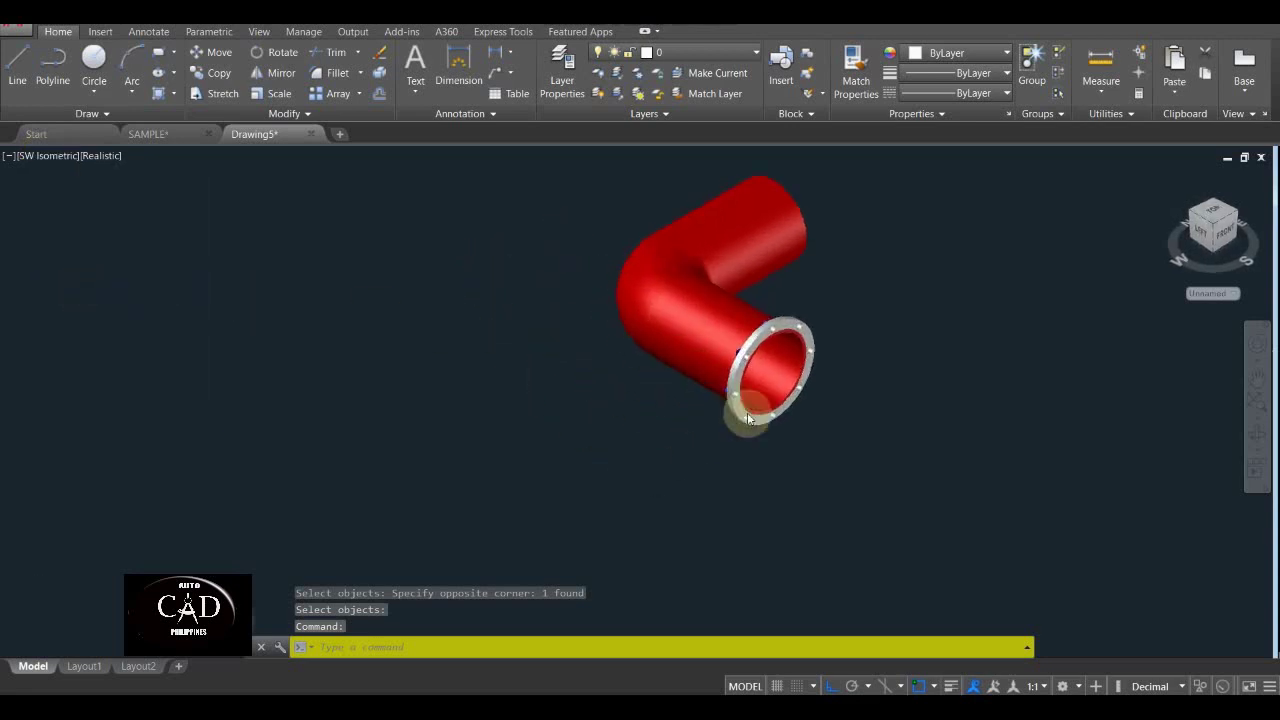
# Copy the flange assembly from the pipe end along the X axis to the free space beyond the pipe.
pyautogui.moveTo(813, 299); pyautogui.dragTo(589, 351, button='middle')
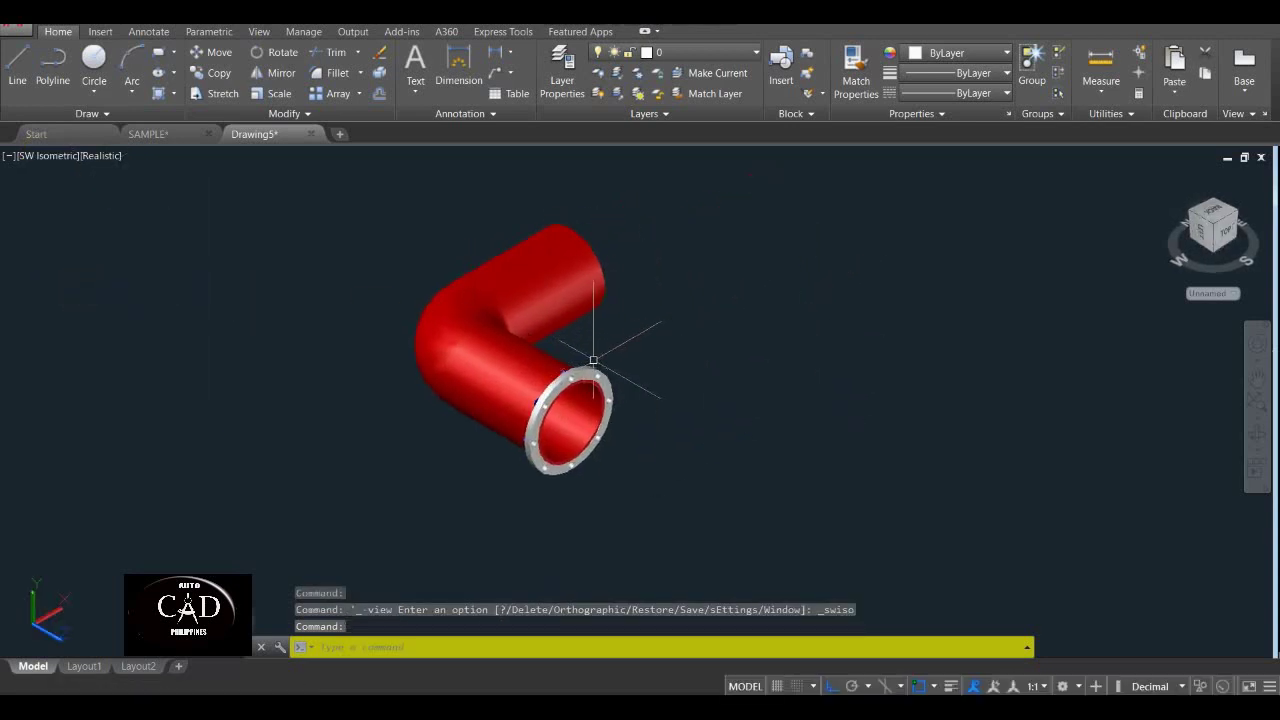
pyautogui.write('CO')
pyautogui.press('Return')
pyautogui.scroll(4, 602, 390)
pyautogui.click(617, 373)
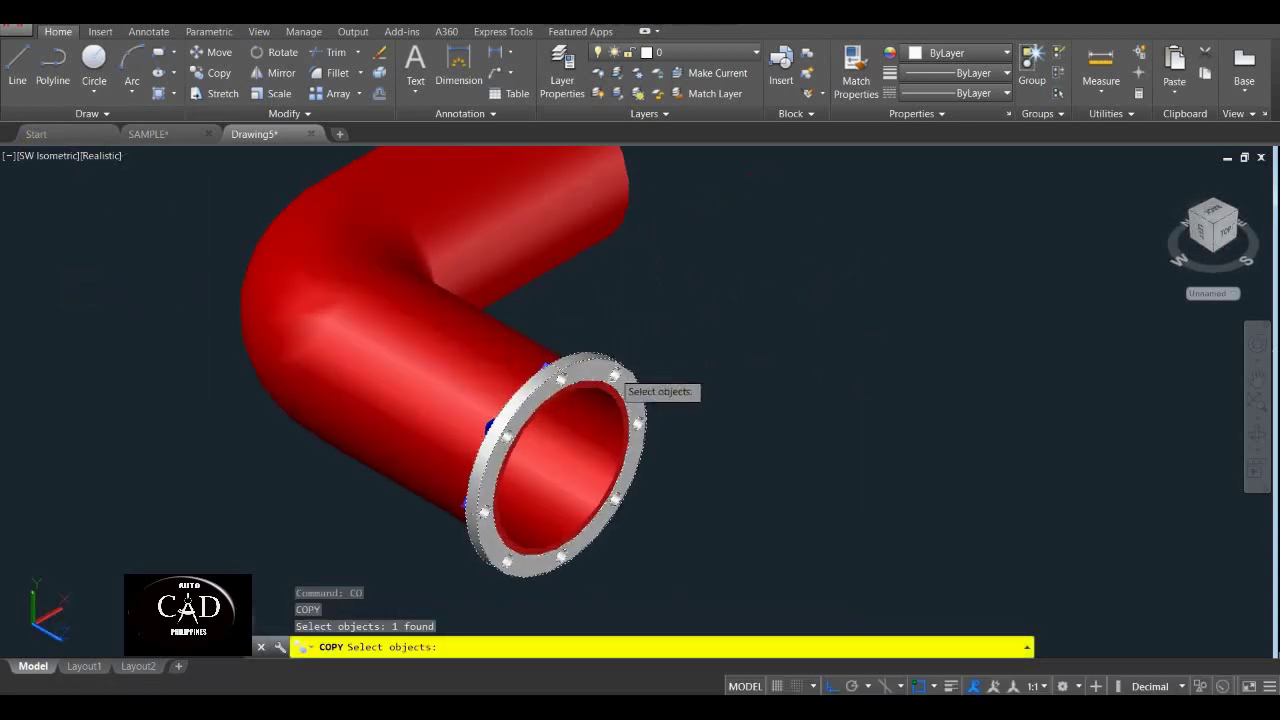
pyautogui.press('Return')
pyautogui.click(632, 428)
pyautogui.scroll(-3, 800, 330)
pyautogui.moveTo(829, 320); pyautogui.dragTo(582, 411, button='middle')
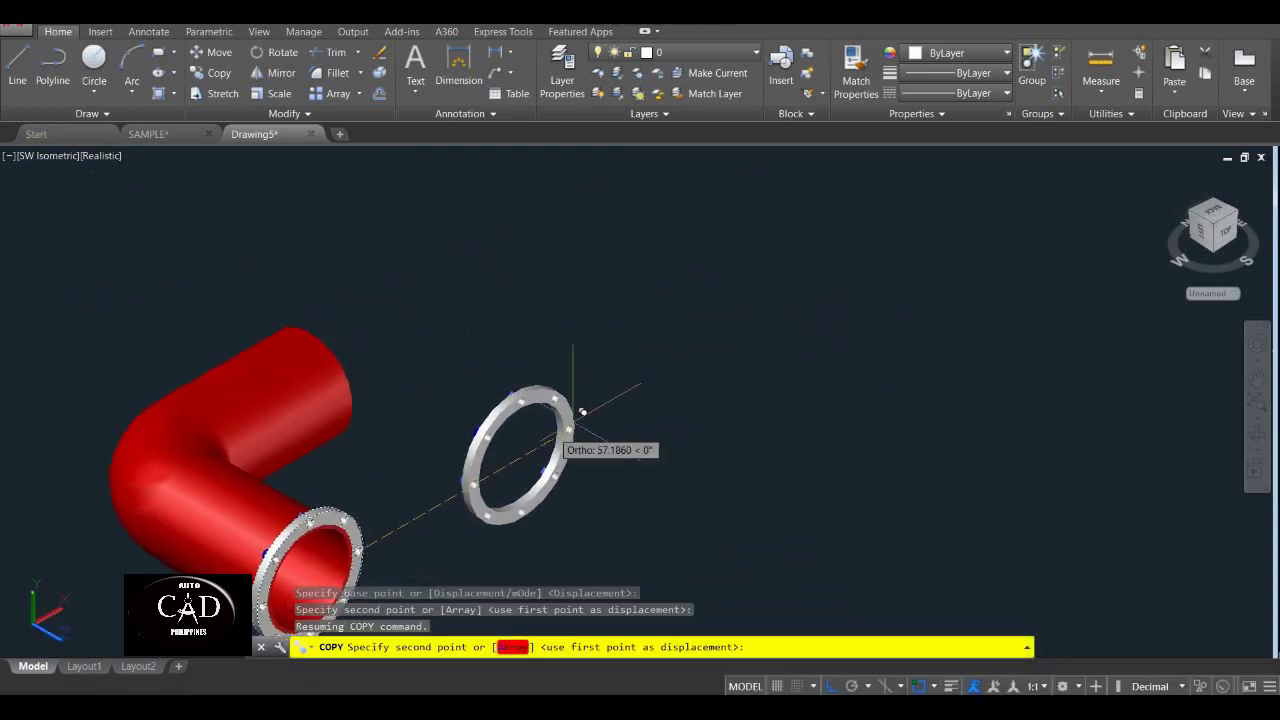
pyautogui.click(660, 368)
pyautogui.press('Escape')
# Examine the pipe's other open end and the copied flange's orientation, and restore the SW Isometric view.
pyautogui.keyDown('shift'); pyautogui.moveTo(366, 354); pyautogui.dragTo(177, 340, button='middle'); pyautogui.keyUp('shift')
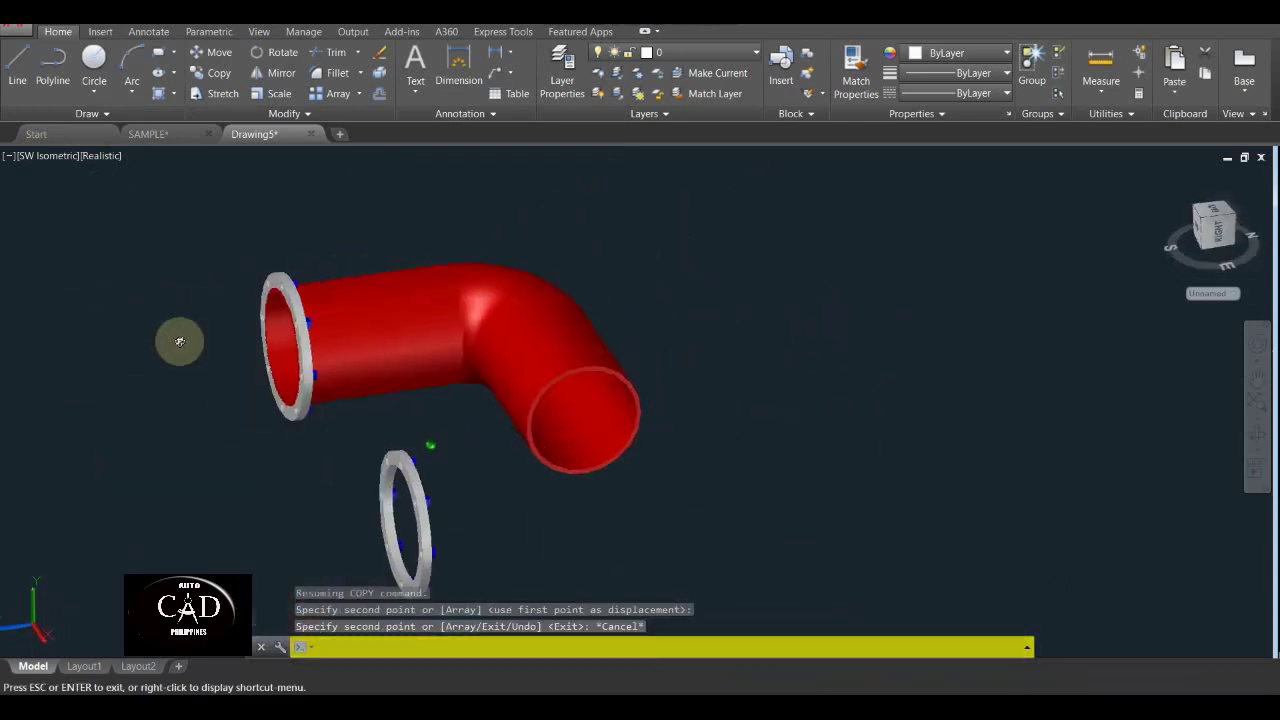
pyautogui.scroll(4, 500, 410)
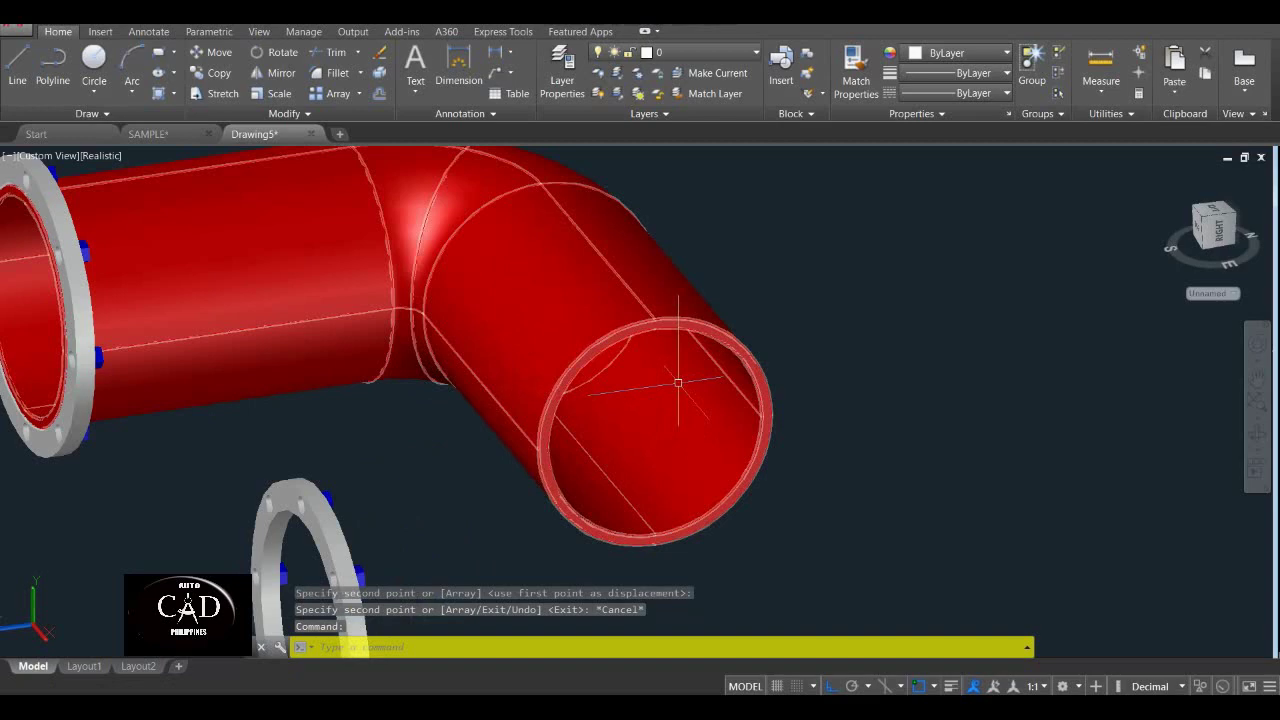
pyautogui.scroll(-5, 678, 382)
pyautogui.keyDown('shift'); pyautogui.moveTo(474, 409); pyautogui.dragTo(690, 352, button='middle'); pyautogui.keyUp('shift')
pyautogui.click(31, 157)
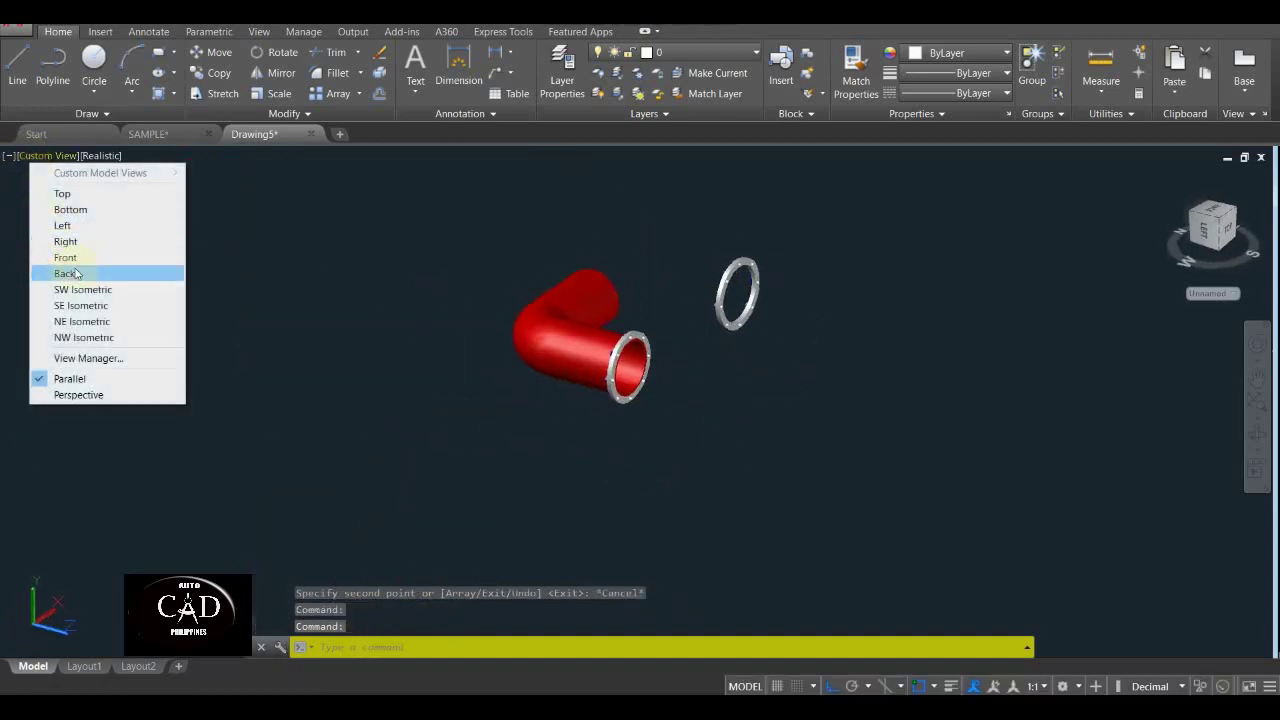
pyautogui.click(90, 290)
pyautogui.moveTo(743, 435); pyautogui.dragTo(634, 366, button='middle')
pyautogui.click(564, 262)
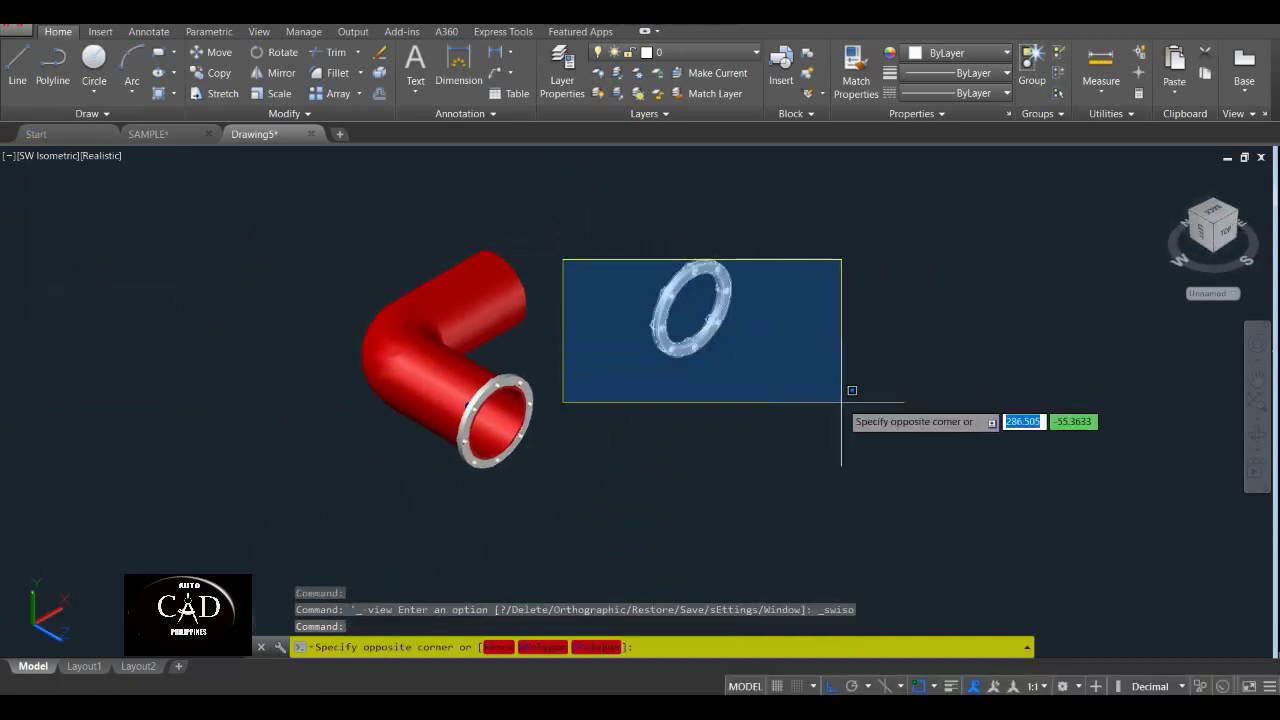
pyautogui.press('Escape')
pyautogui.keyDown('shift'); pyautogui.moveTo(555, 252); pyautogui.dragTo(590, 270, button='middle'); pyautogui.keyUp('shift')
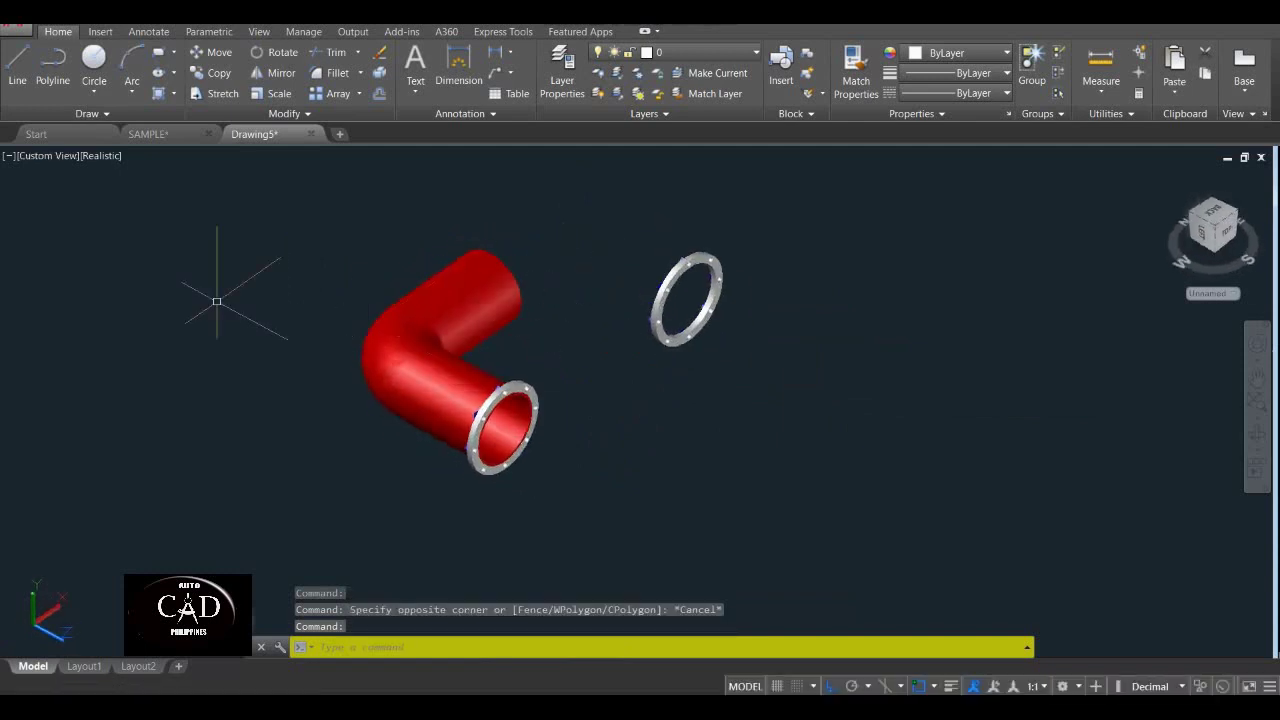
pyautogui.click(38, 156)
pyautogui.click(116, 287)
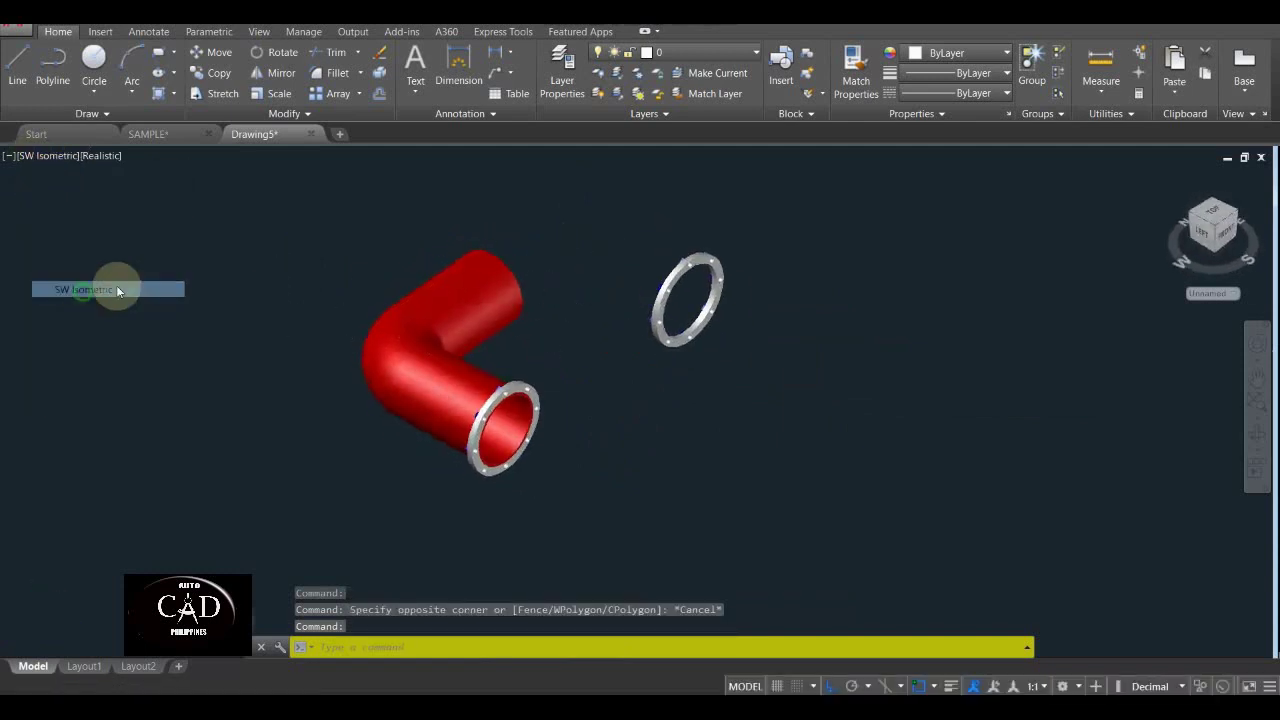
pyautogui.write('RO')
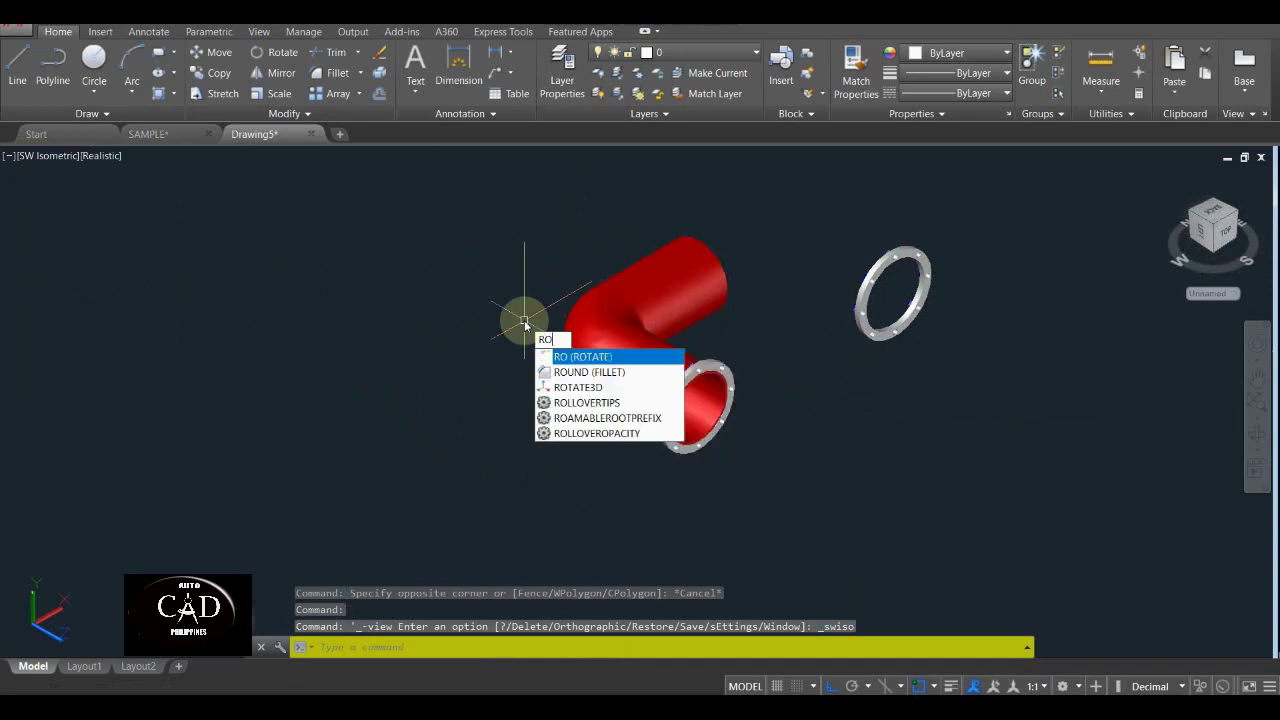
pyautogui.press('Return')
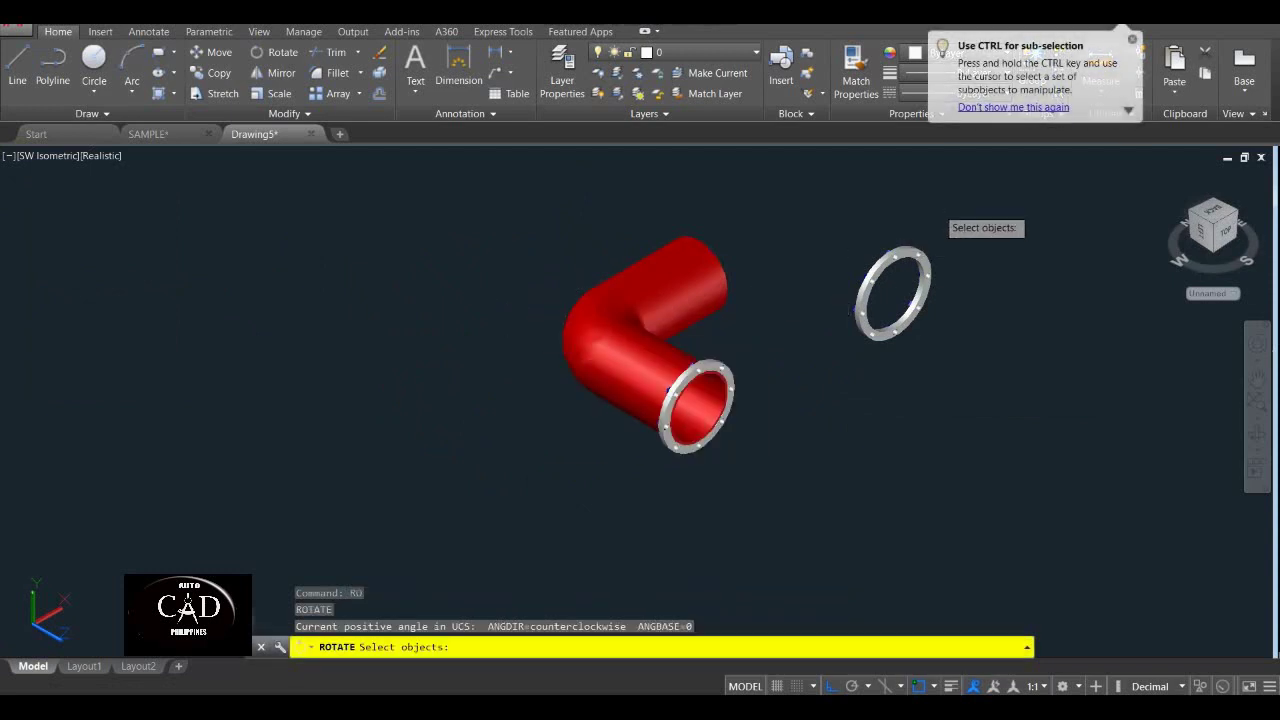
pyautogui.click(935, 206)
pyautogui.click(849, 386)
pyautogui.press('Return')
pyautogui.click(848, 345)
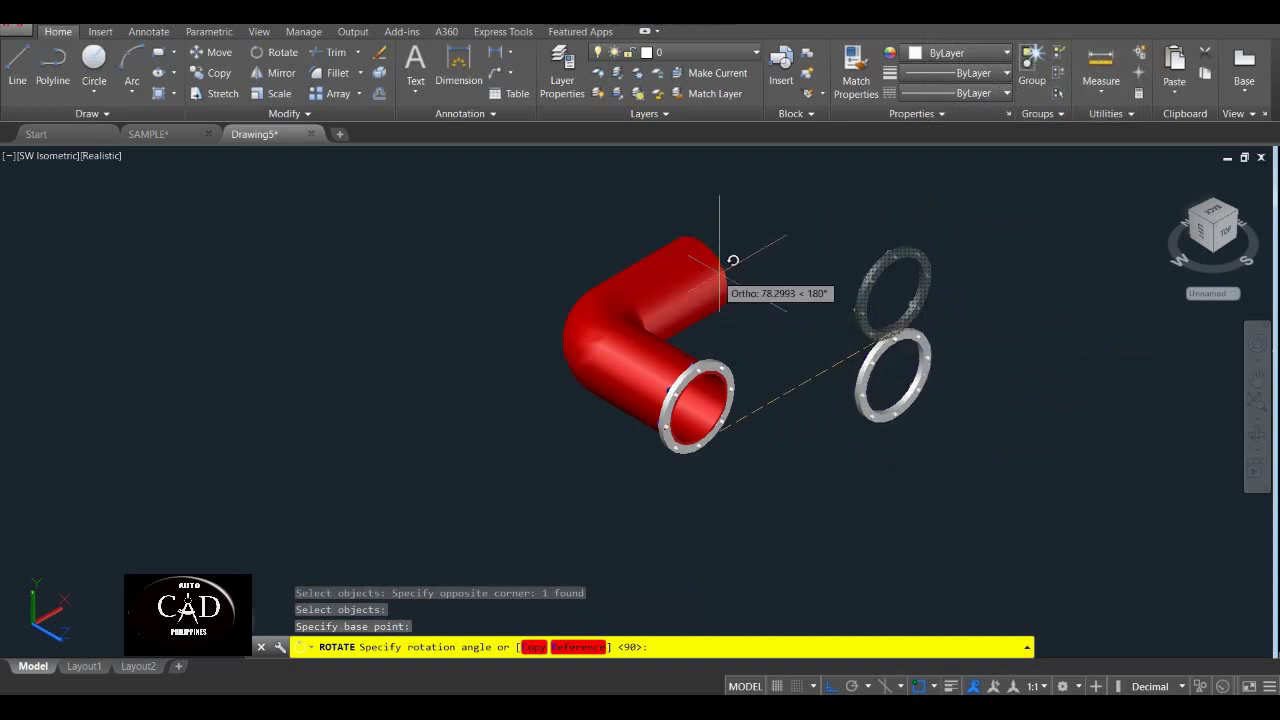
pyautogui.keyDown('shift'); pyautogui.moveTo(732, 261); pyautogui.dragTo(877, 420, button='middle'); pyautogui.keyUp('shift')
pyautogui.scroll(5, 837, 403)
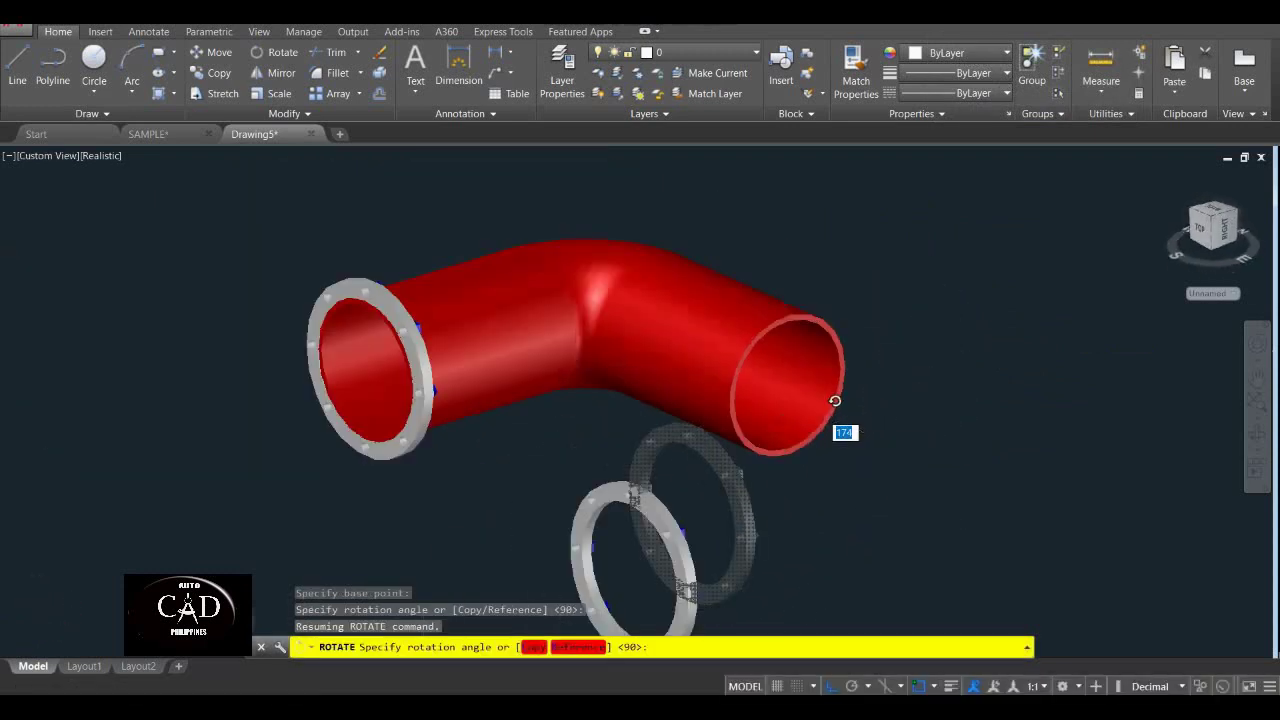
pyautogui.scroll(-5, 835, 401)
pyautogui.press('Escape')
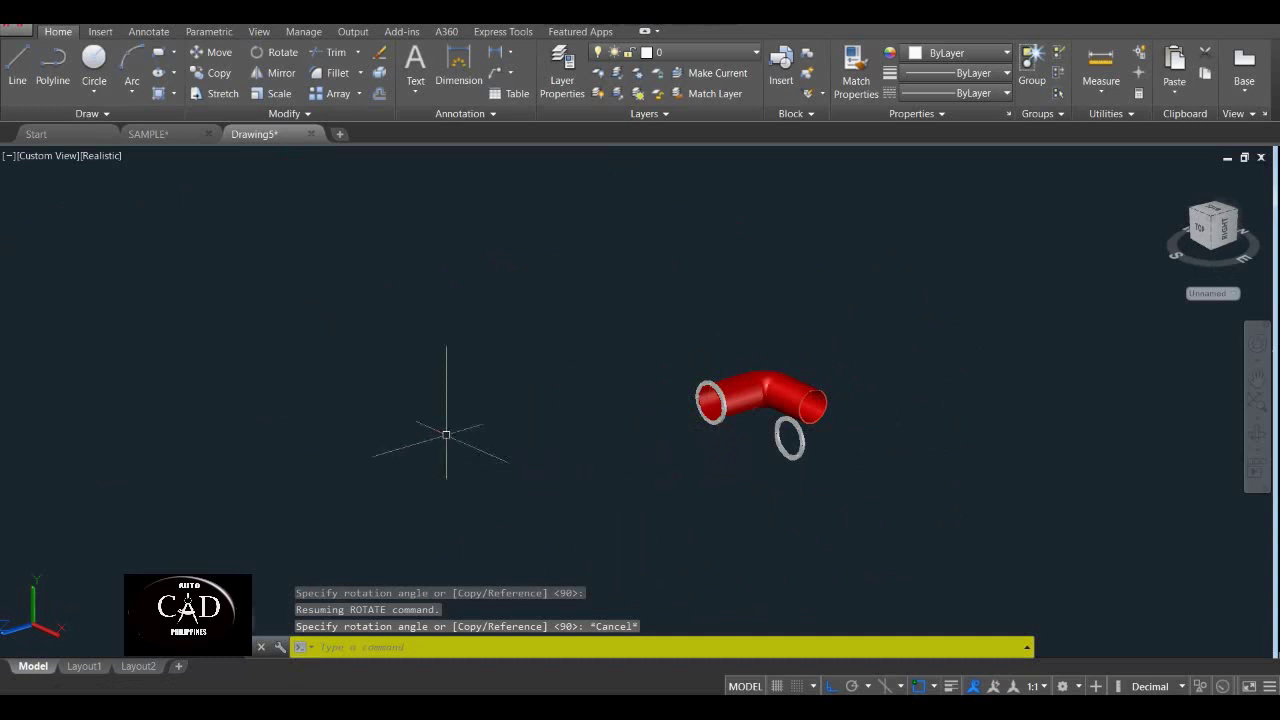
pyautogui.click(28, 155)
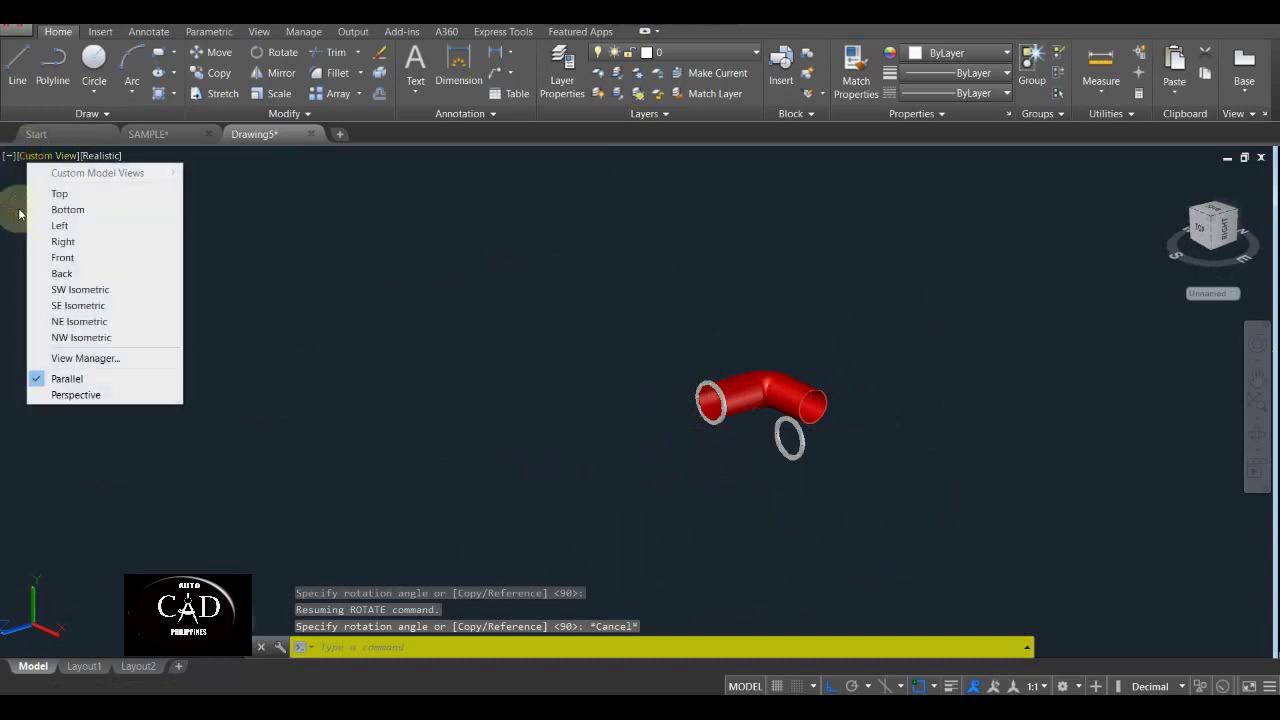
pyautogui.click(87, 291)
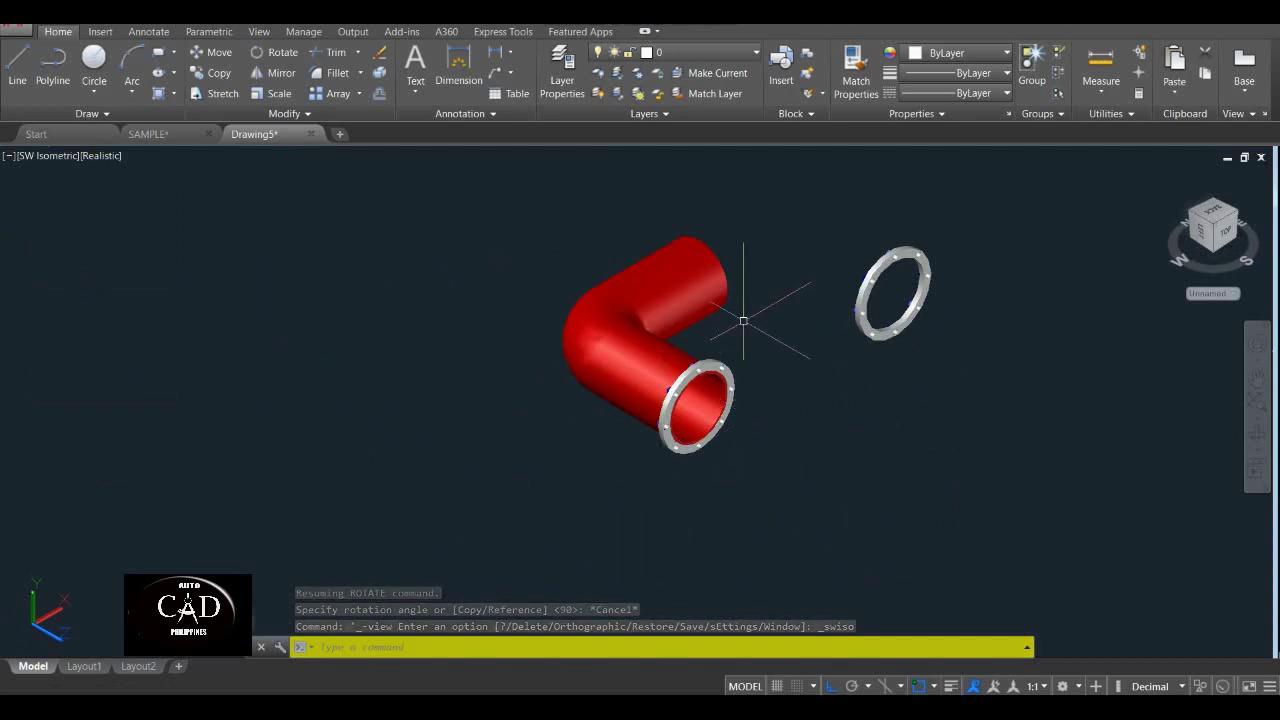
# Reset the UCS to World, compare the copied flange with the pipe's open end and restore the SW Isometric view.
pyautogui.write('UCS')
pyautogui.press('Return')
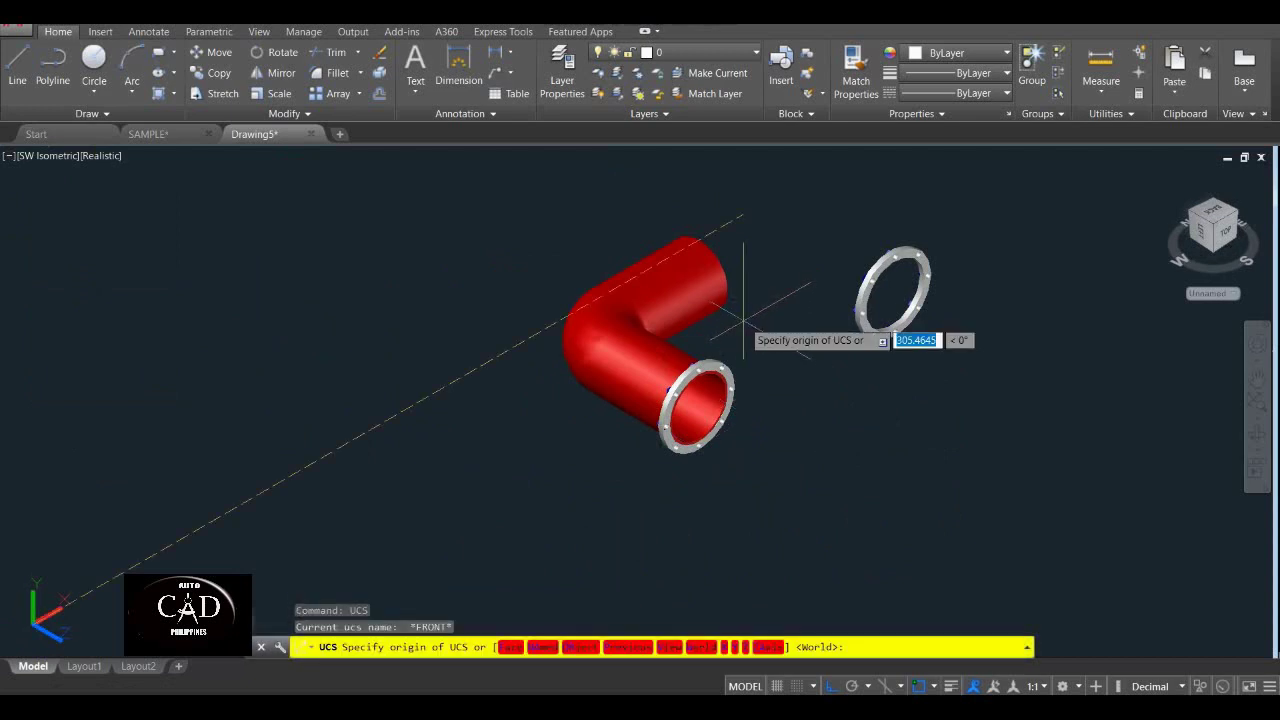
pyautogui.press('Return')
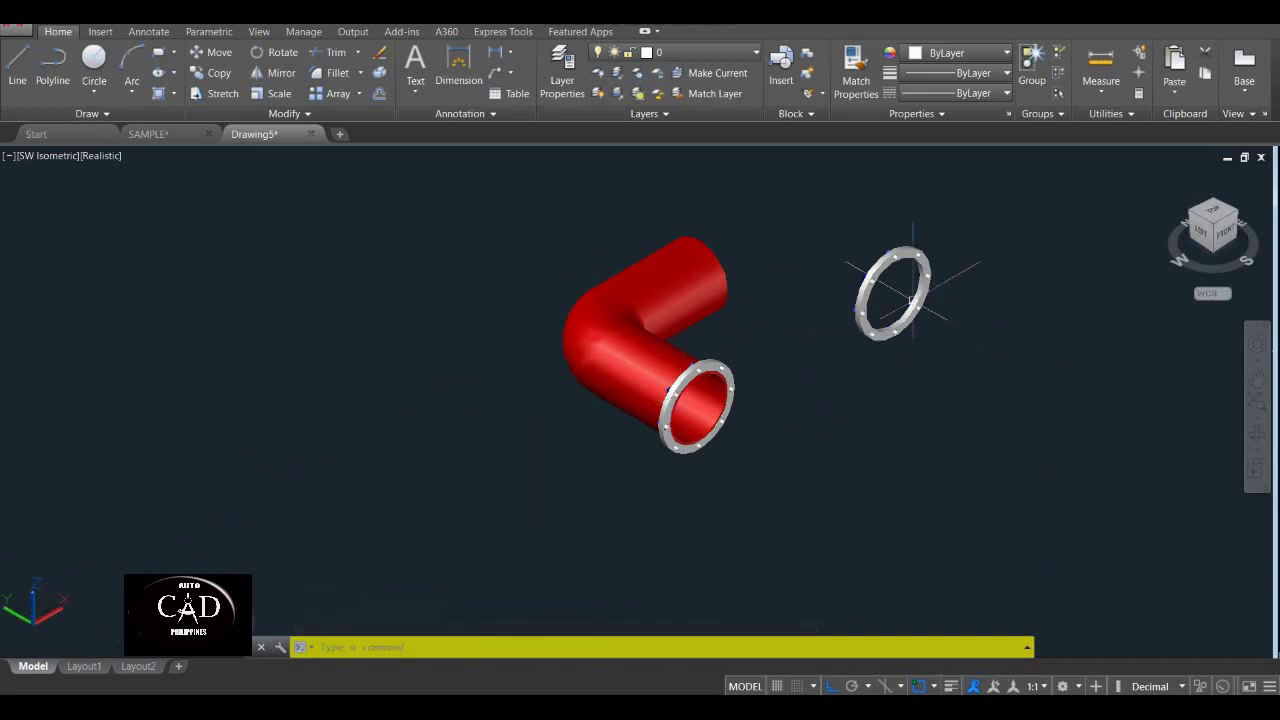
pyautogui.keyDown('shift'); pyautogui.moveTo(912, 298); pyautogui.dragTo(506, 306, button='middle'); pyautogui.keyUp('shift')
pyautogui.scroll(3, 800, 443)
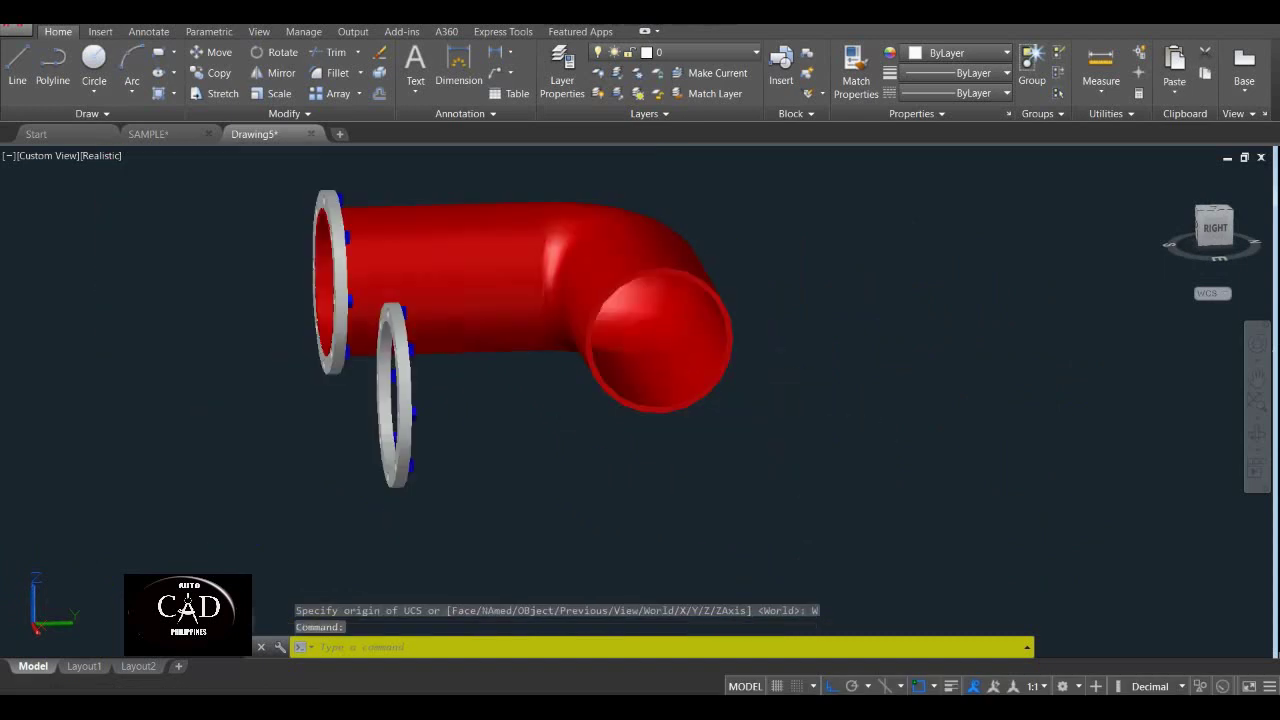
pyautogui.scroll(-4, 628, 364)
pyautogui.click(24, 152)
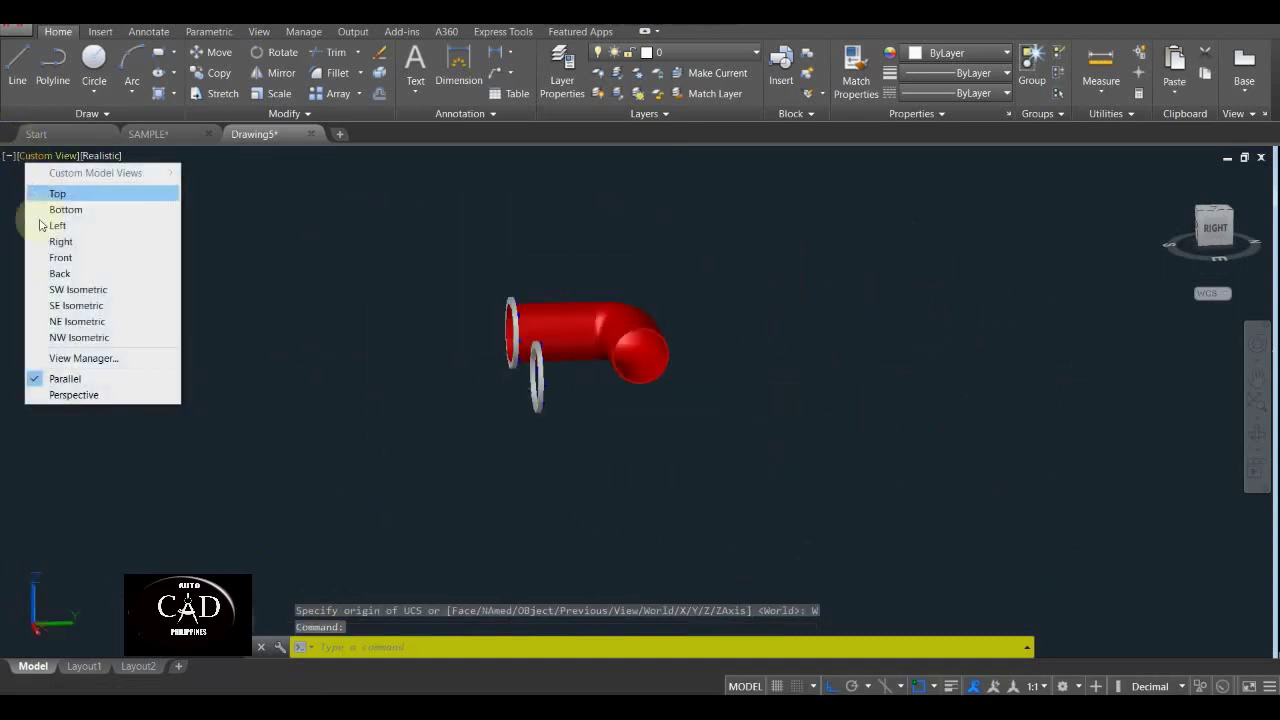
pyautogui.click(84, 288)
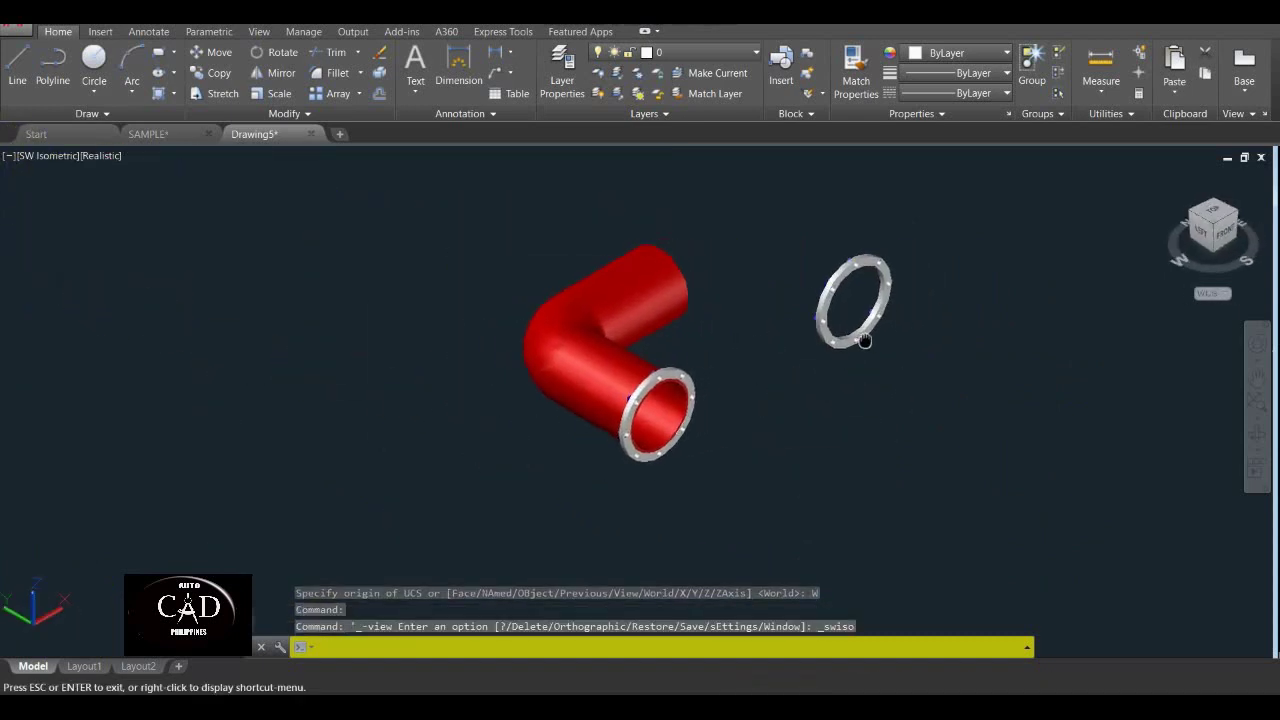
# Rotate the copied flange assembly by 90 degrees in the World UCS, using a base point on its lower edge.
pyautogui.write('Ro')
pyautogui.press('Return')
pyautogui.click(931, 238)
pyautogui.click(829, 312)
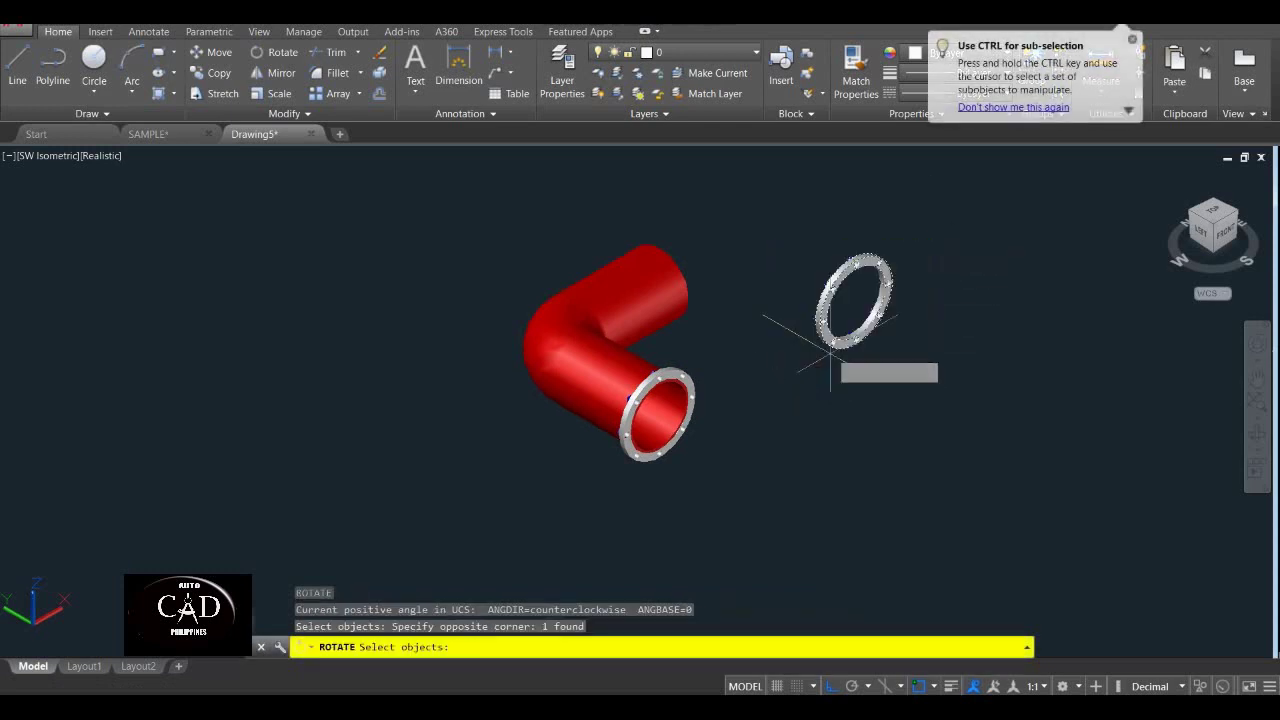
pyautogui.press('Return')
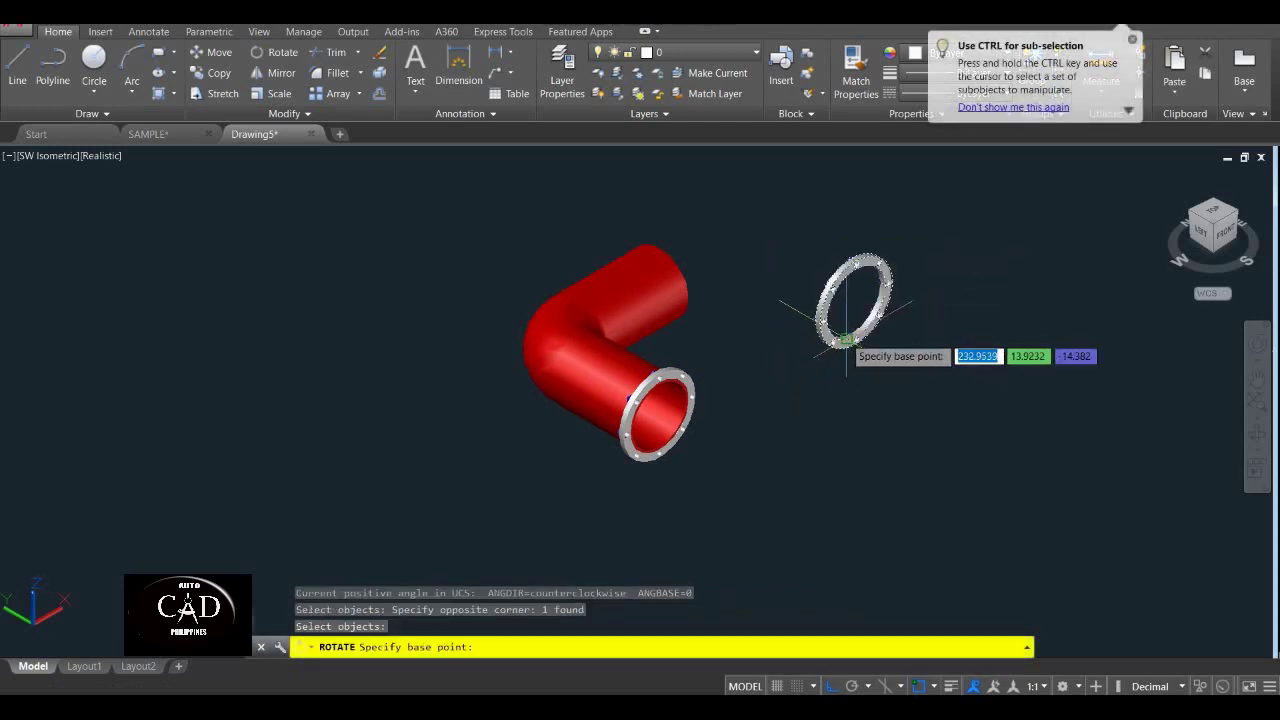
pyautogui.click(846, 340)
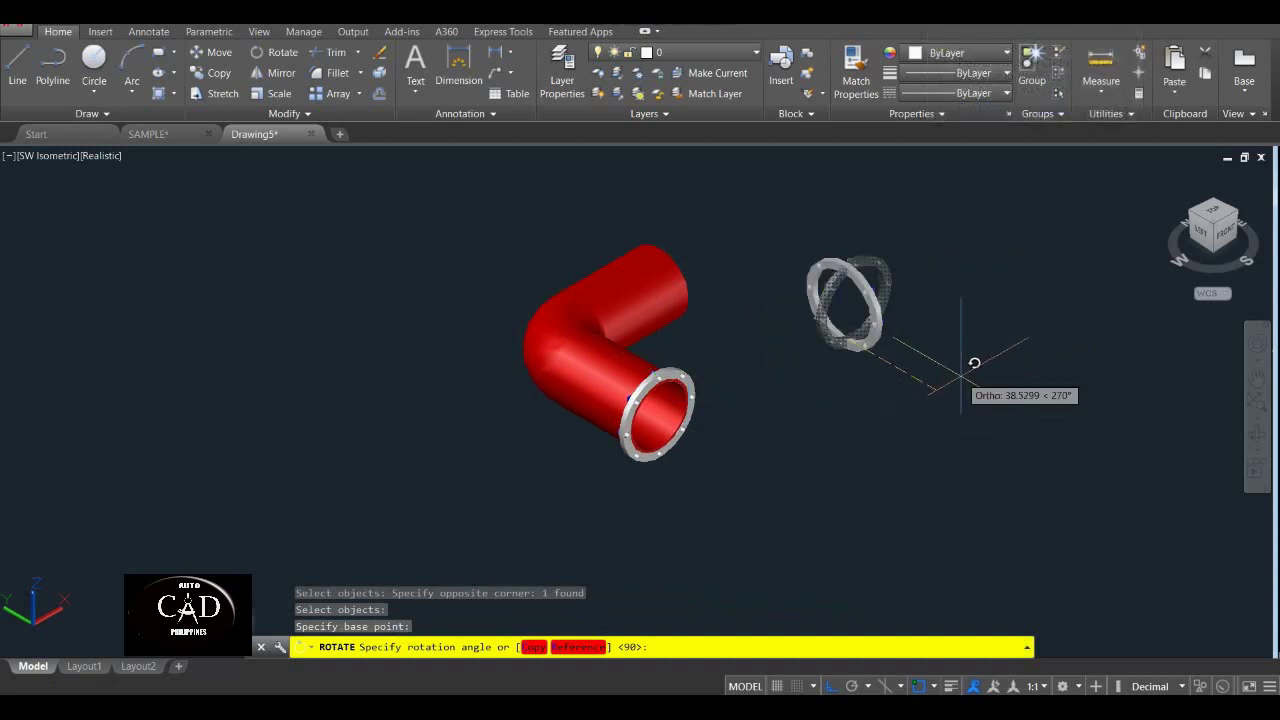
pyautogui.write('90')
pyautogui.press('Return')
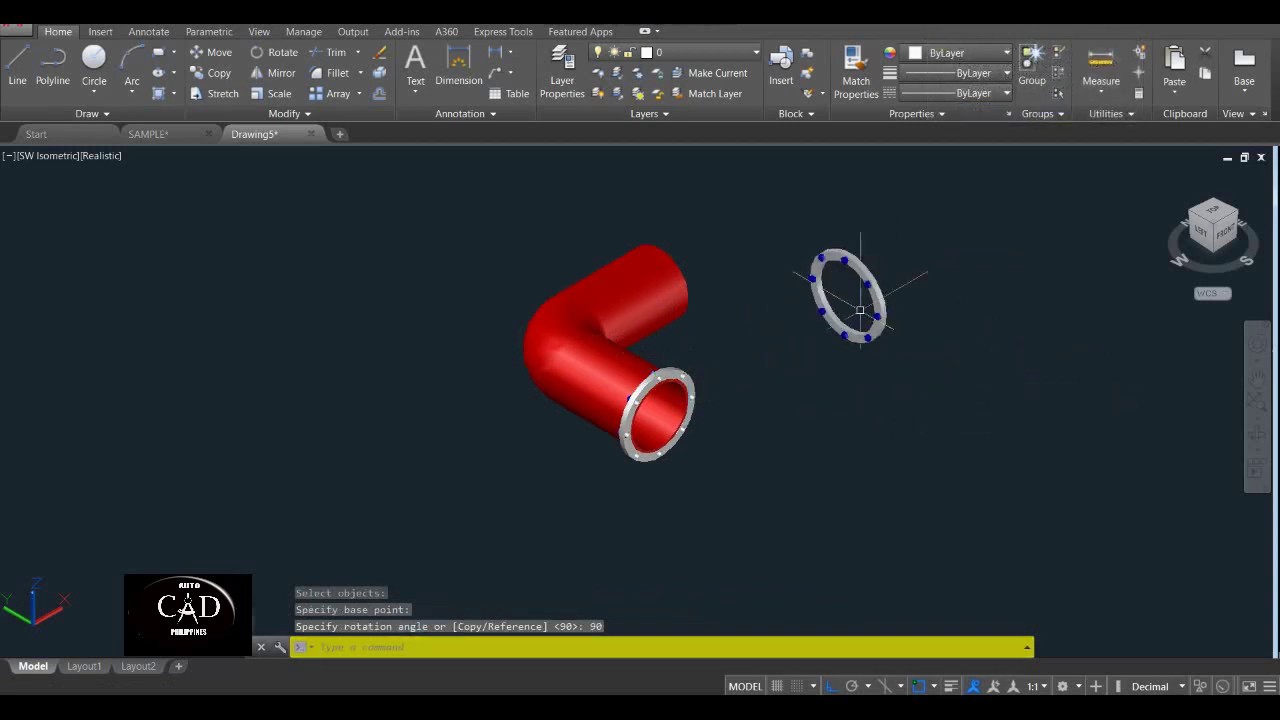
pyautogui.scroll(4, 860, 310)
pyautogui.scroll(-5, 866, 355)
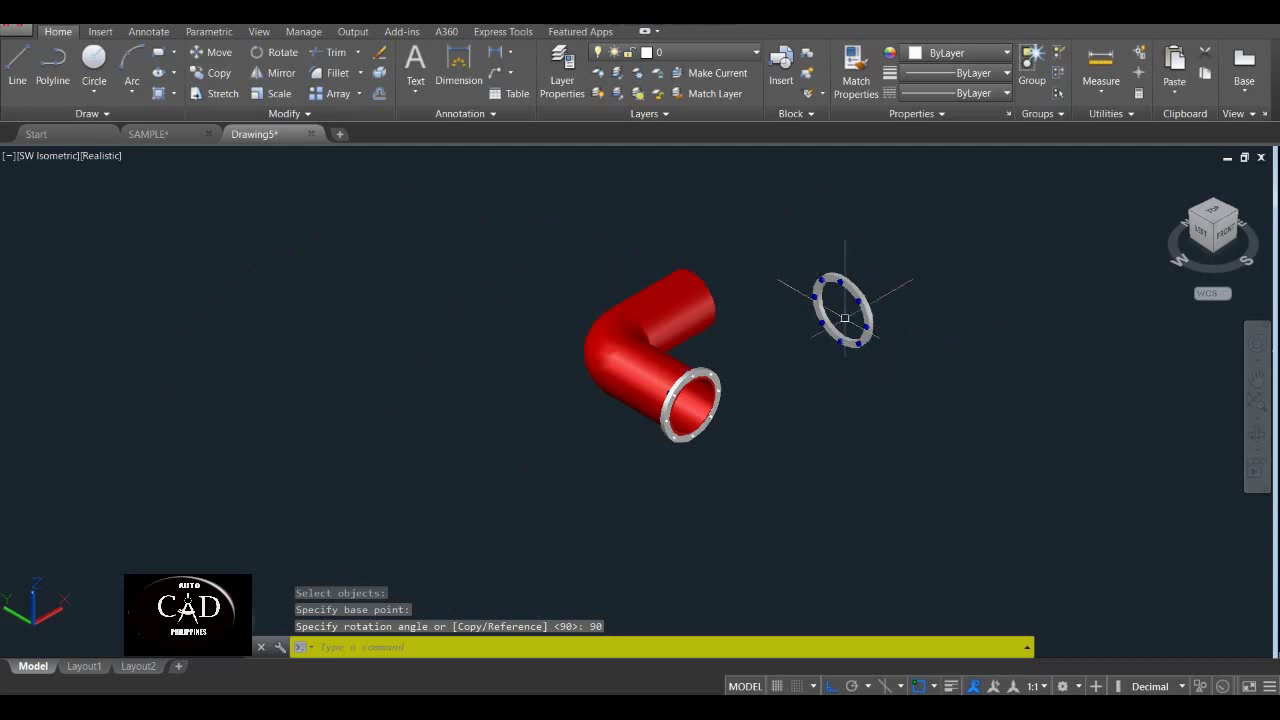
# Move the rotated flange assembly onto the pipe's other open end, snapping from the flange's center to the pipe opening's center.
pyautogui.keyDown('shift'); pyautogui.moveTo(846, 317); pyautogui.dragTo(630, 317, button='middle'); pyautogui.keyUp('shift')
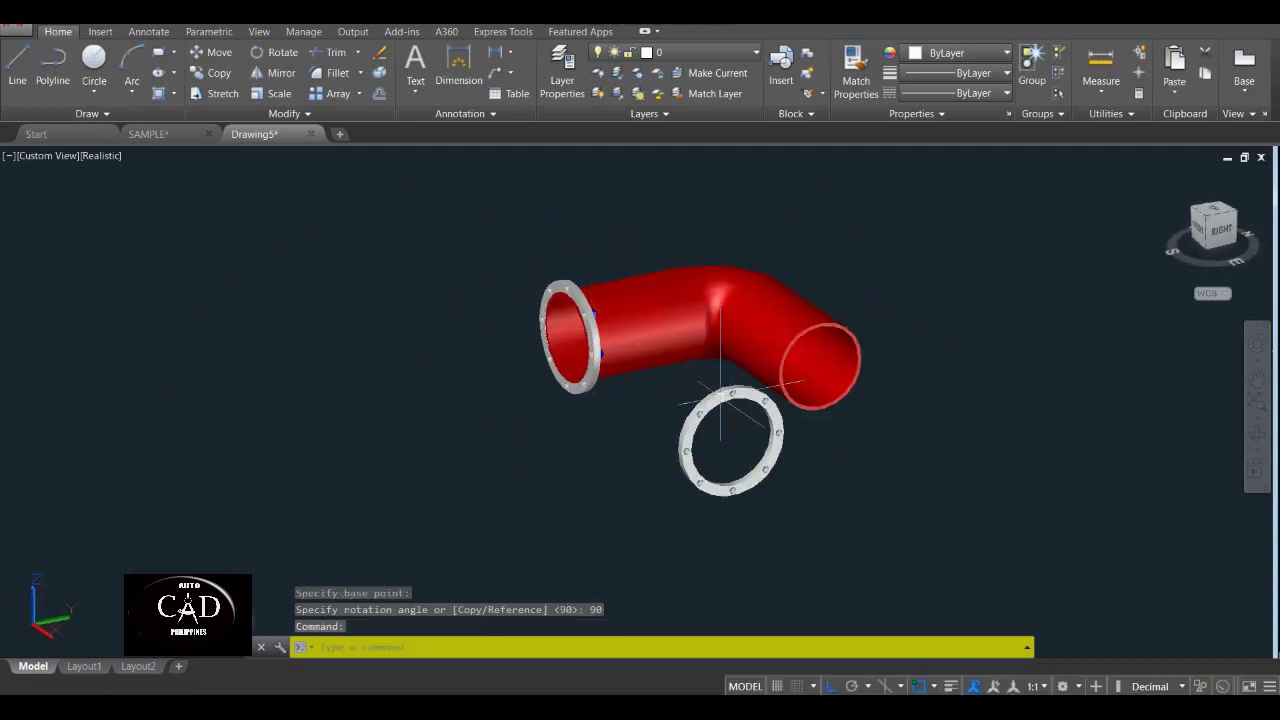
pyautogui.scroll(2, 721, 394)
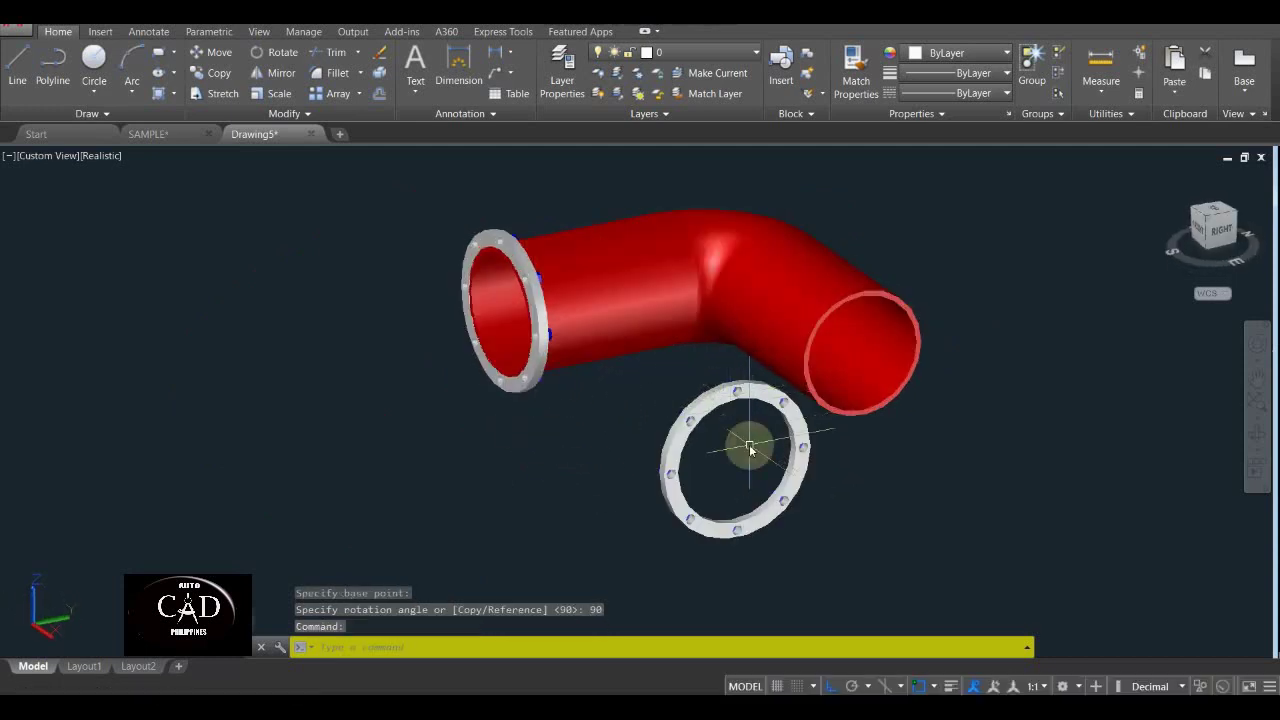
pyautogui.write('m')
pyautogui.press('Return')
pyautogui.click(743, 457)
pyautogui.click(645, 540)
pyautogui.press('Return')
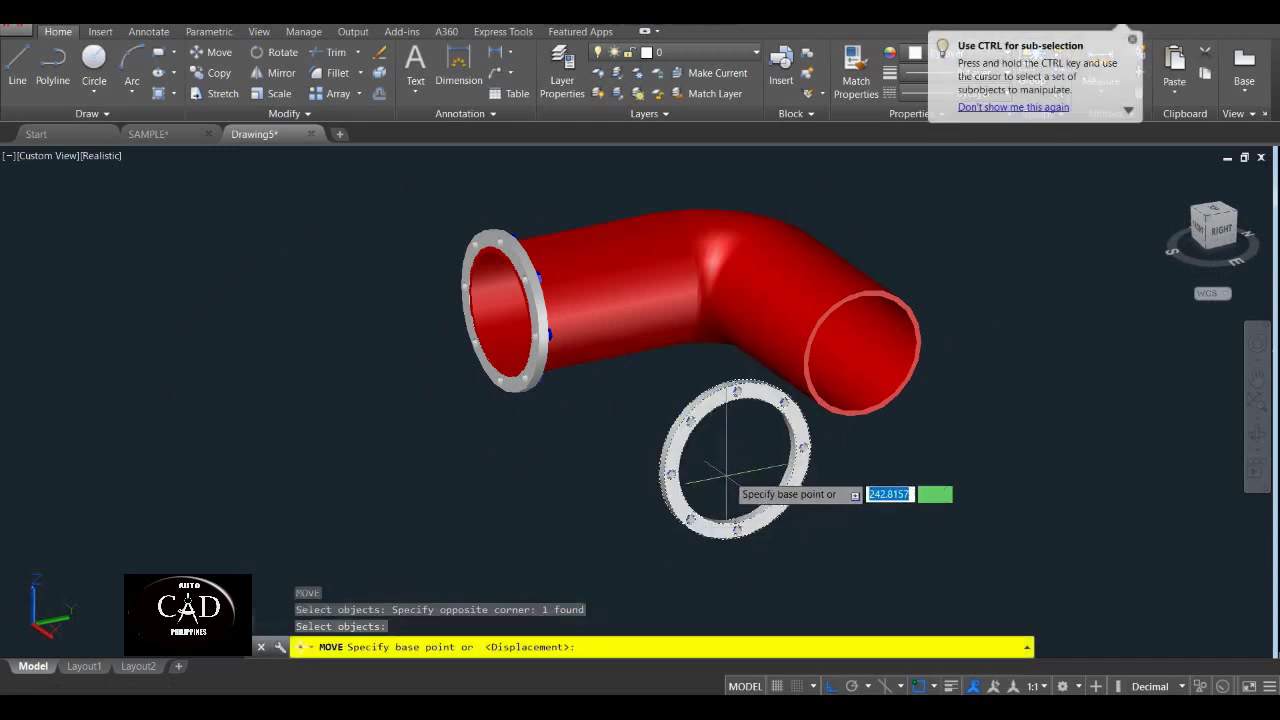
pyautogui.keyDown('shift'); pyautogui.rightClick(726, 470); pyautogui.keyUp('shift')
pyautogui.click(812, 262)
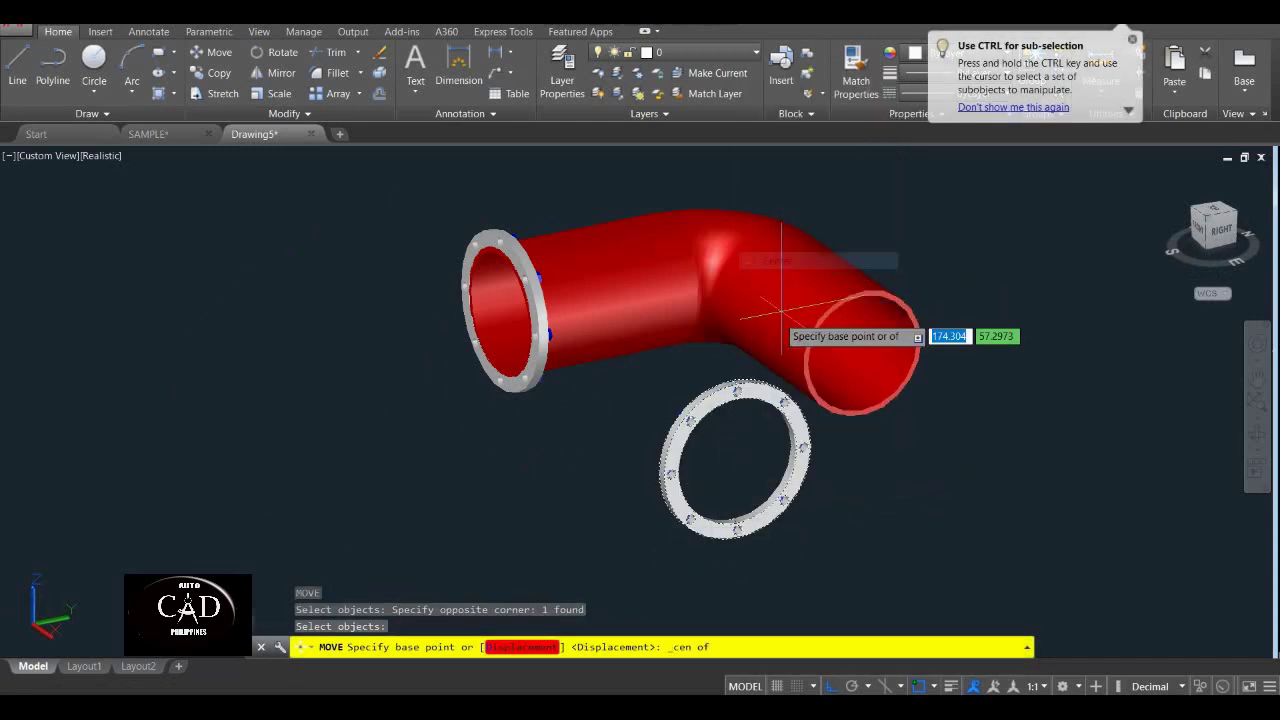
pyautogui.click(737, 452)
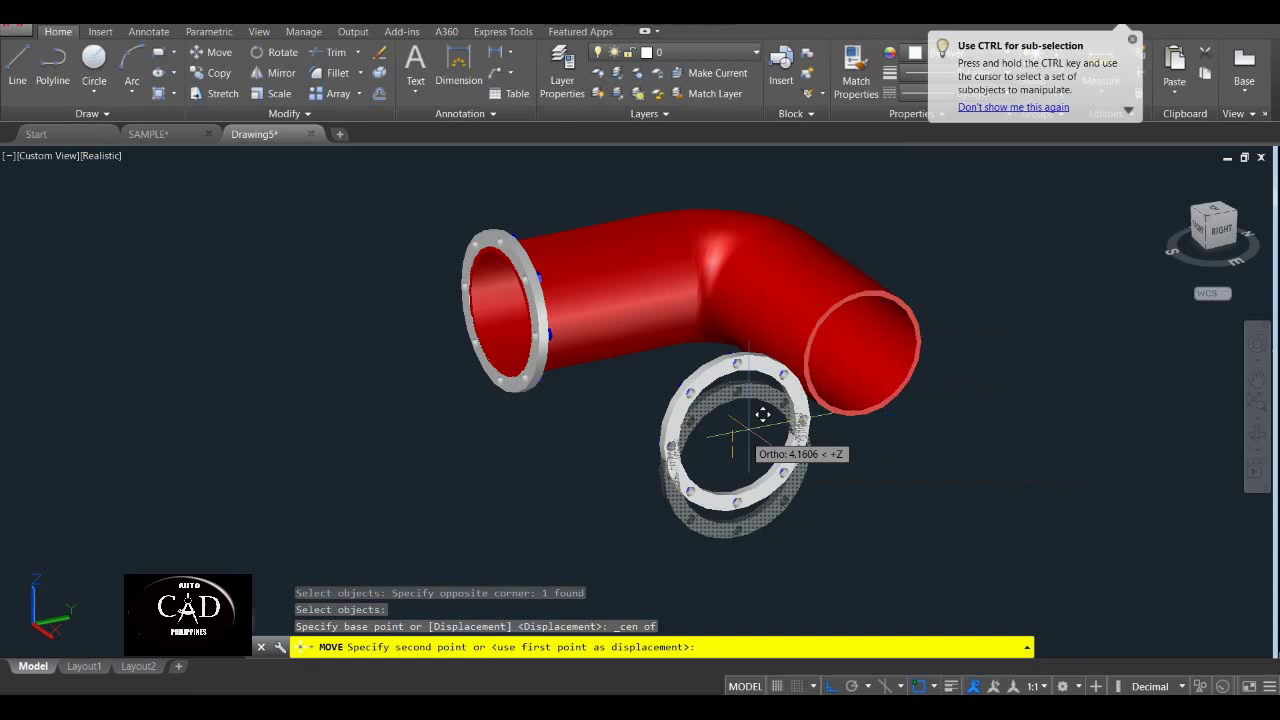
pyautogui.keyDown('shift'); pyautogui.rightClick(856, 311); pyautogui.keyUp('shift')
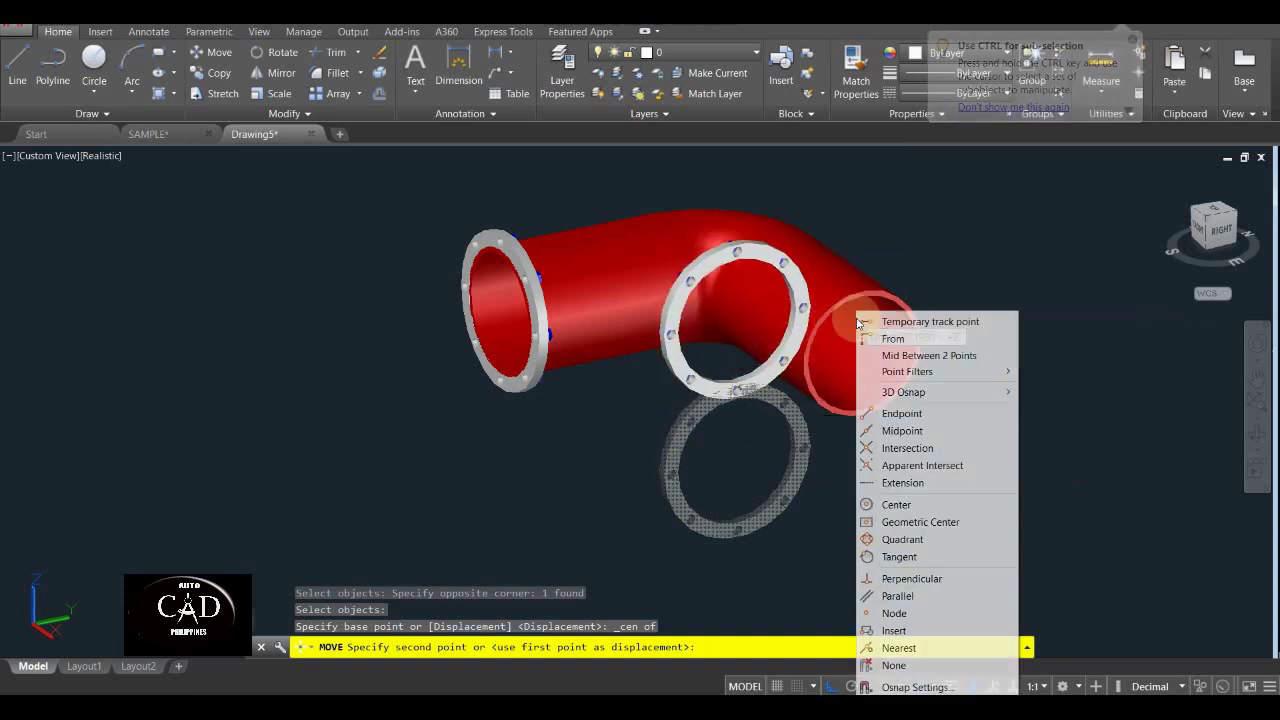
pyautogui.click(911, 503)
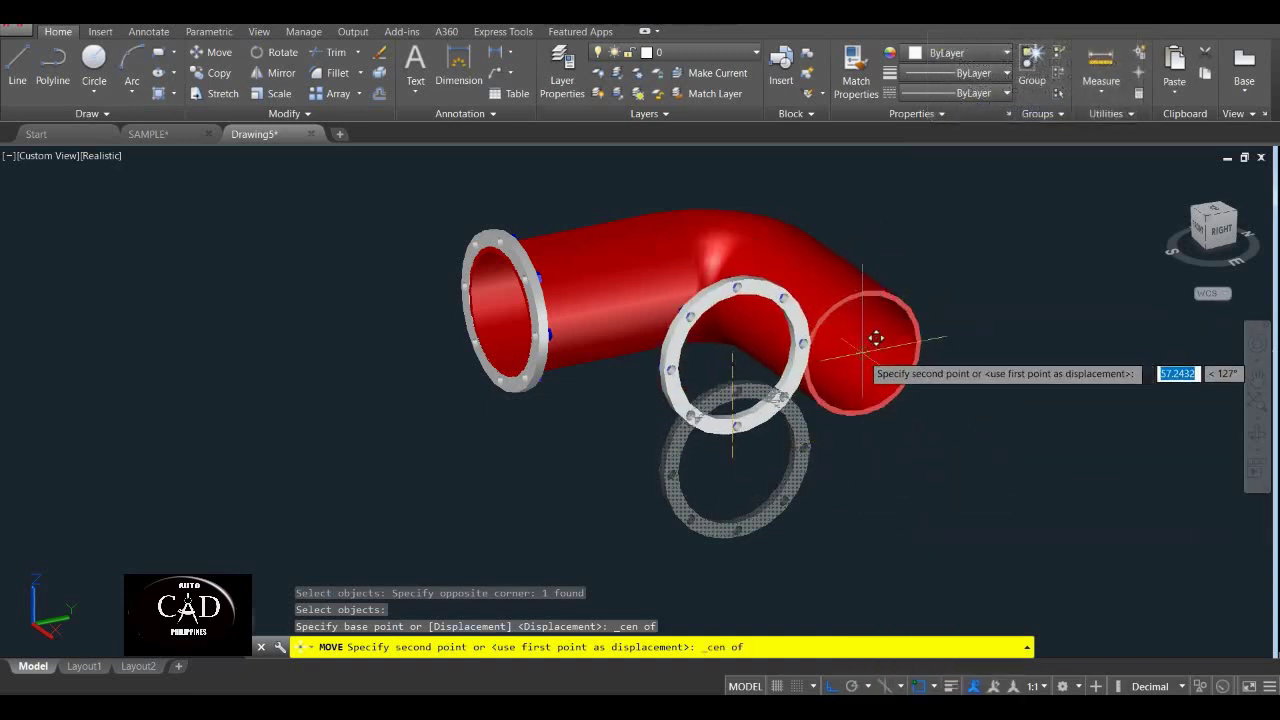
pyautogui.click(876, 338)
# Examine how both flanges fit on the two pipe ends and restore the SW Isometric view.
pyautogui.keyDown('shift'); pyautogui.moveTo(731, 444); pyautogui.dragTo(805, 395, button='middle'); pyautogui.keyUp('shift')
pyautogui.scroll(3, 893, 281)
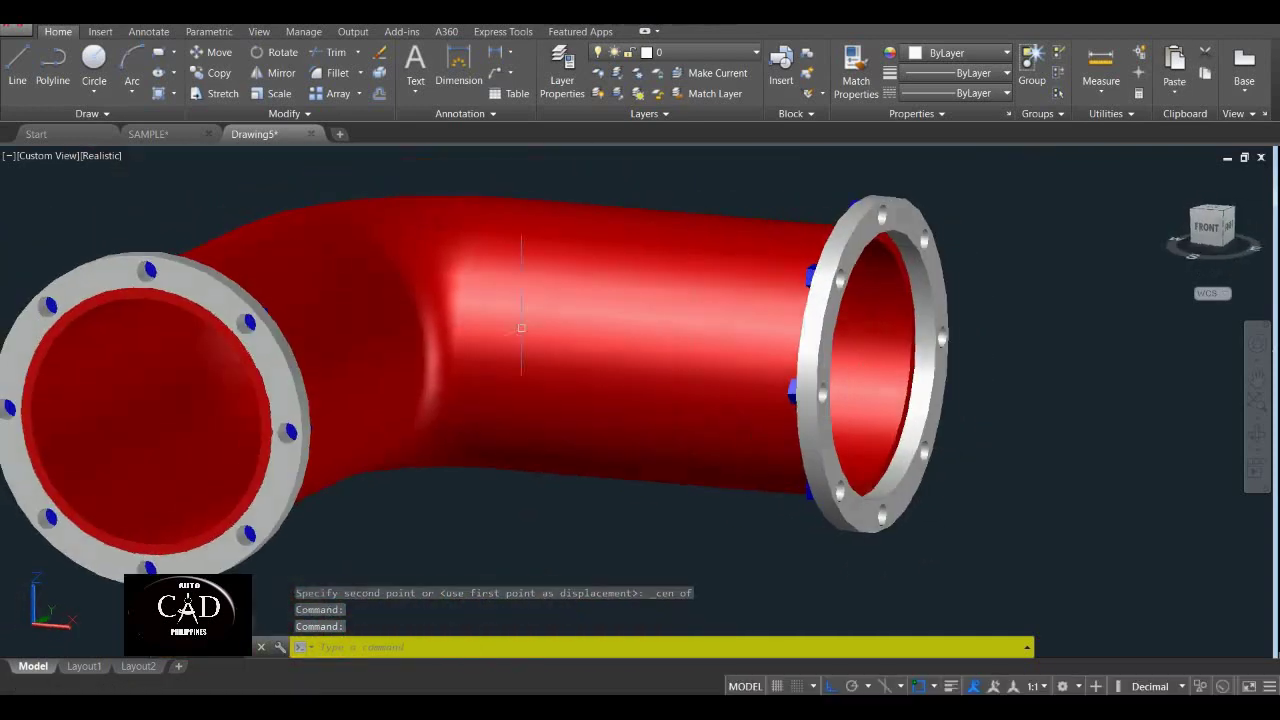
pyautogui.click(40, 157)
pyautogui.click(77, 287)
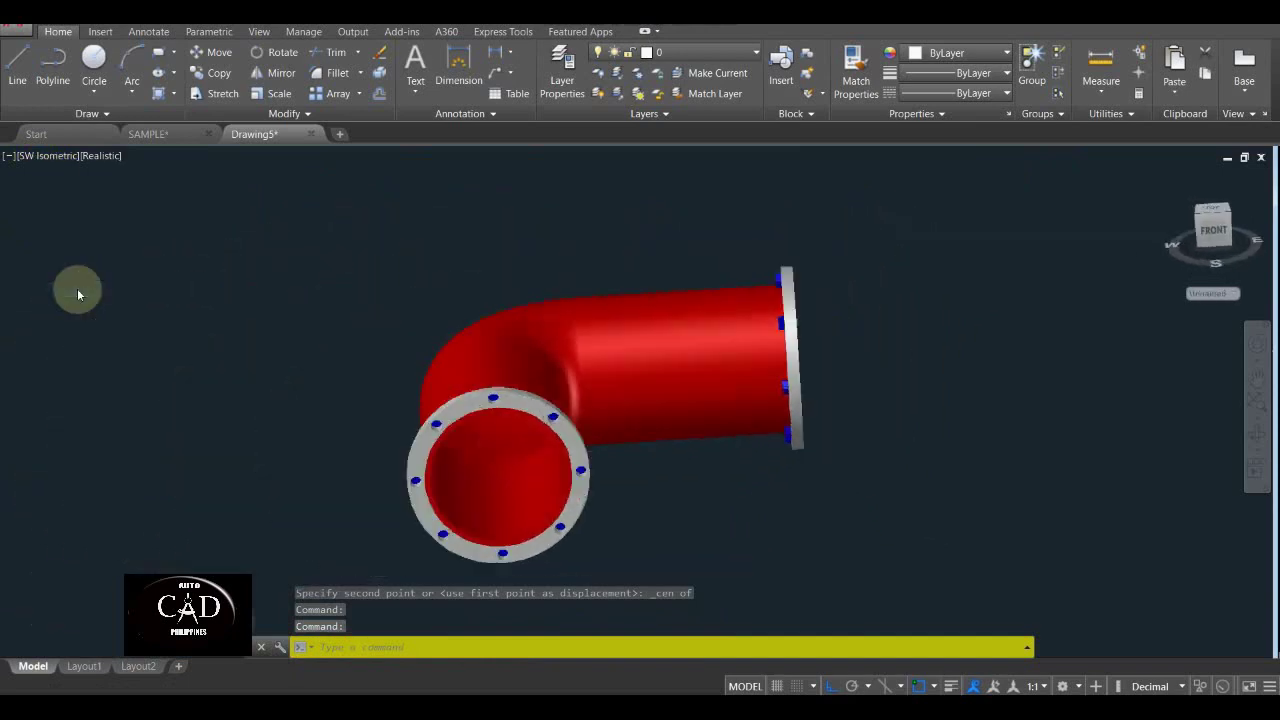
pyautogui.moveTo(714, 414); pyautogui.dragTo(491, 429, button='middle')
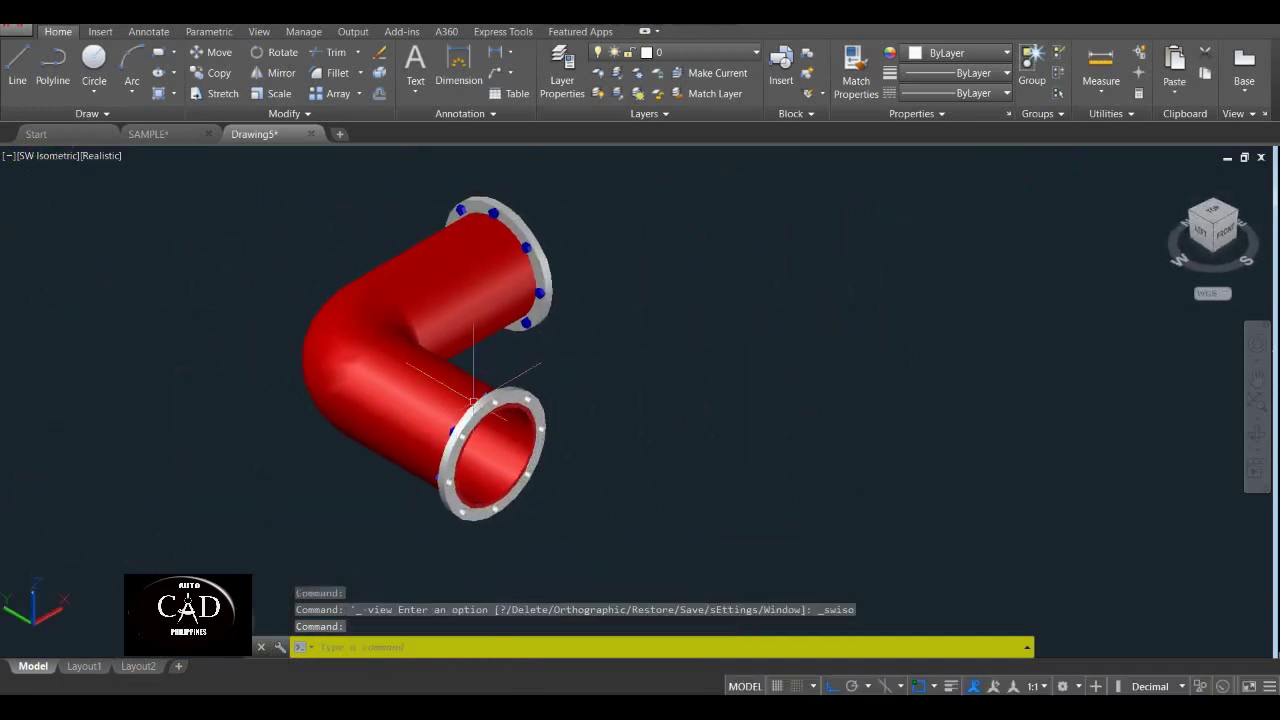
pyautogui.scroll(2, 502, 423)
pyautogui.scroll(-4, 498, 421)
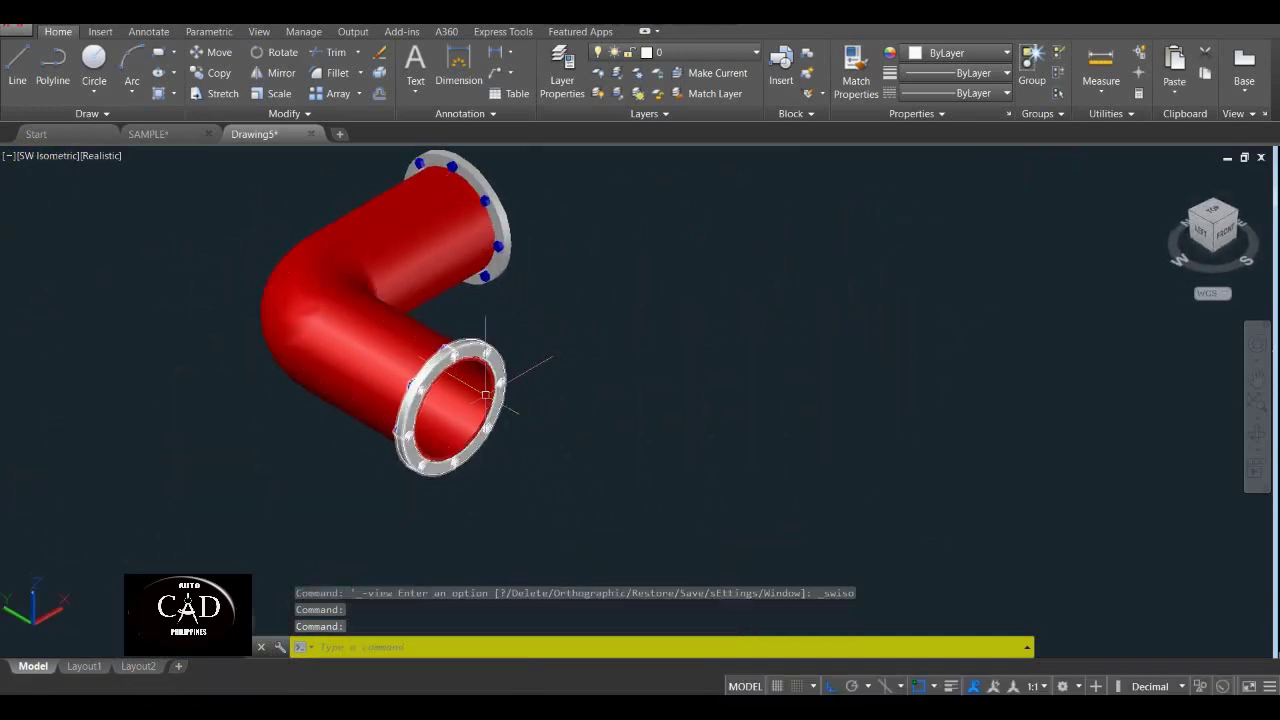
pyautogui.click(557, 394)
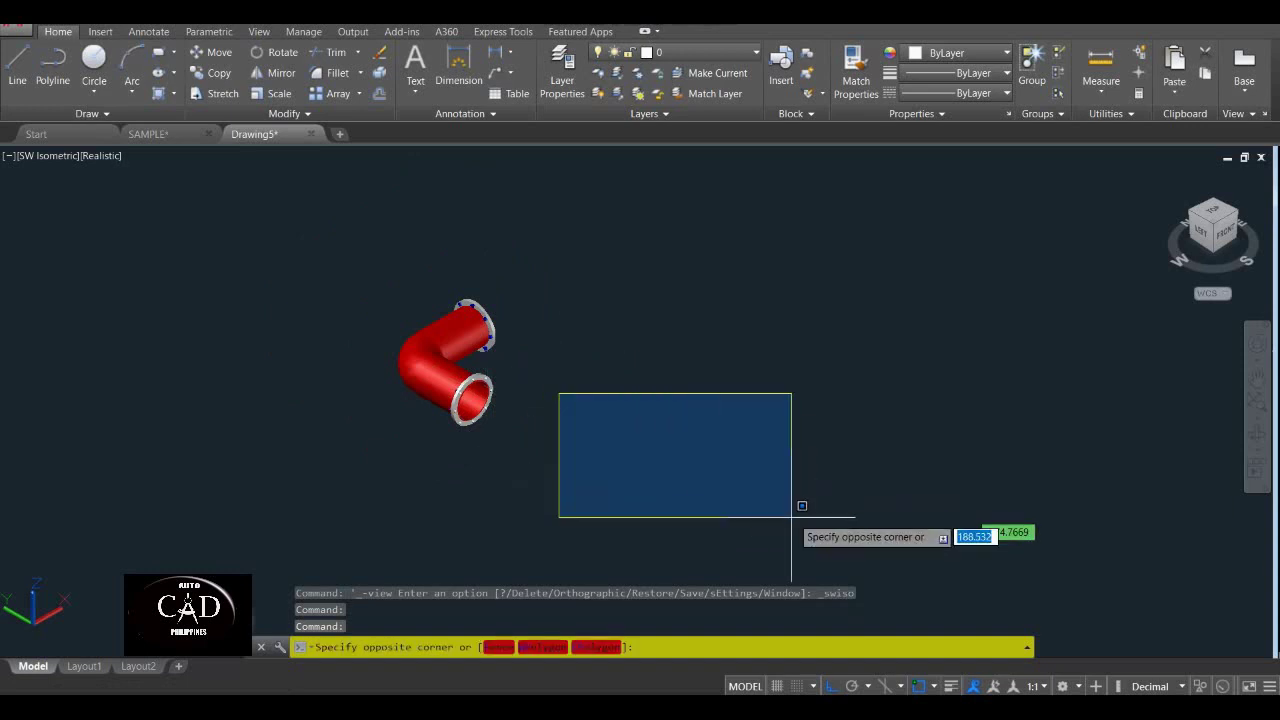
pyautogui.press('Escape')
pyautogui.scroll(5, 472, 390)
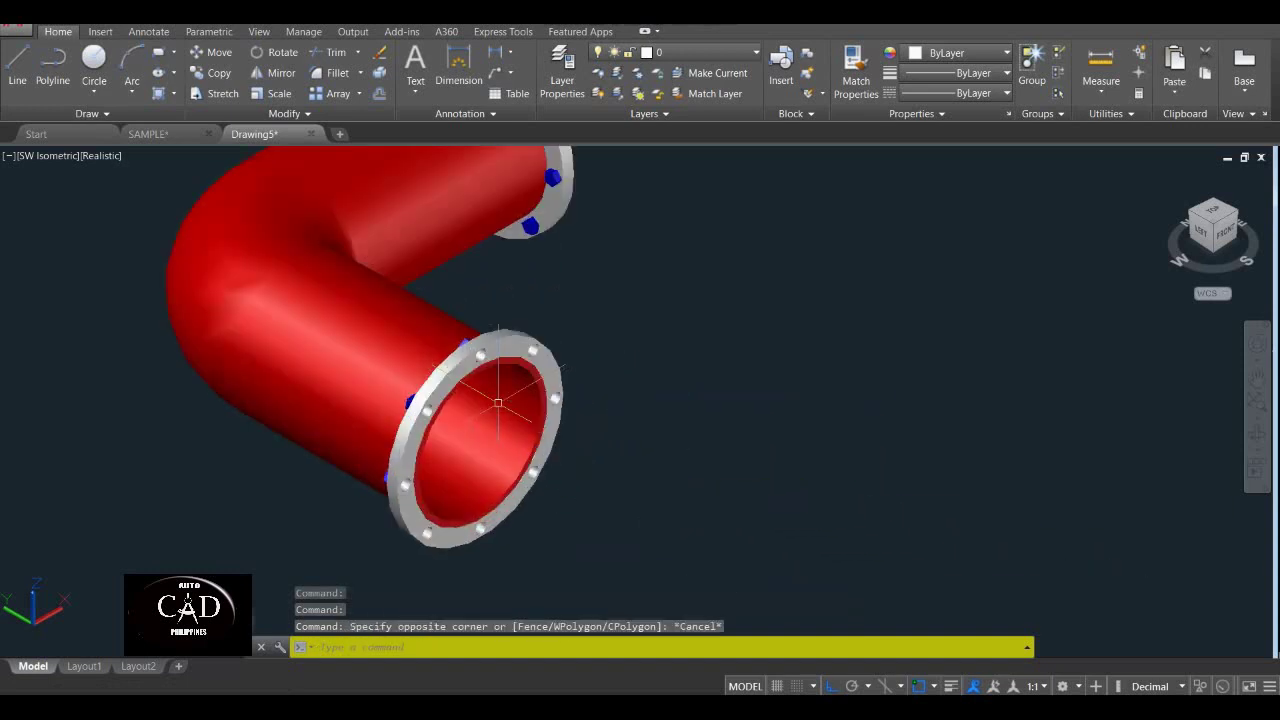
pyautogui.scroll(-5, 484, 396)
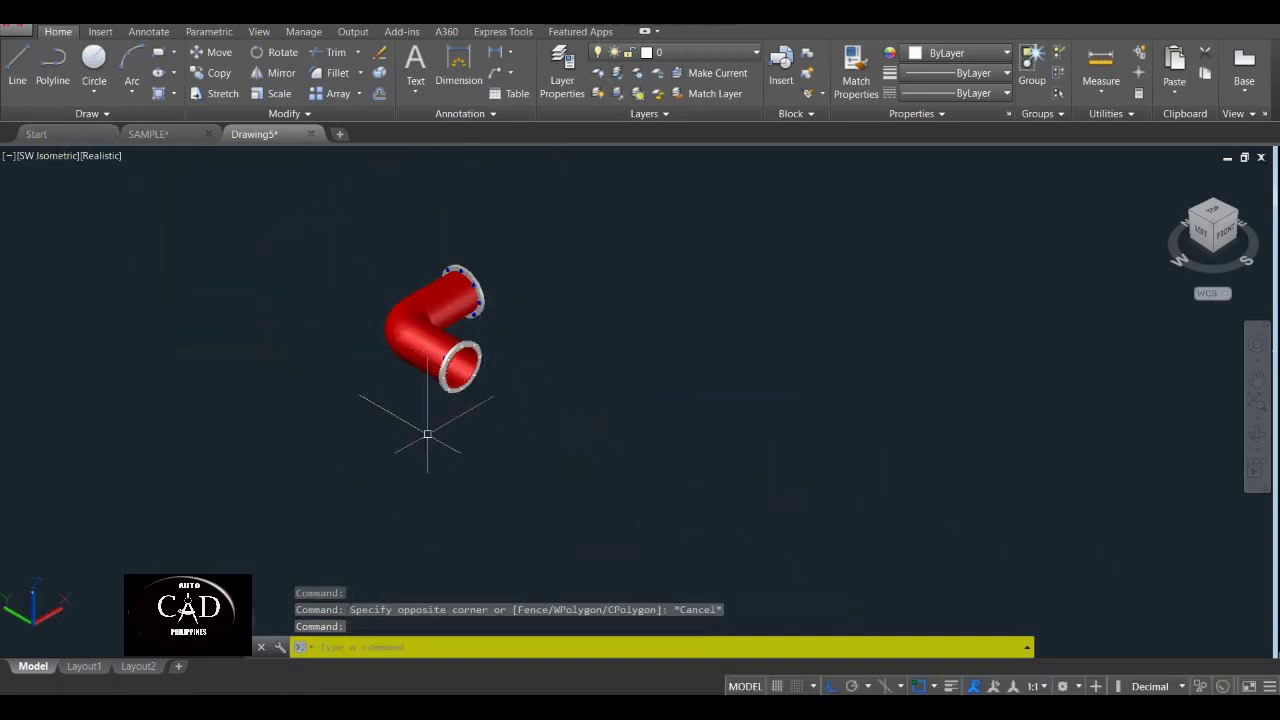
# In the Front view, draw a circle with a diameter of 25 in the empty space beside the flanged elbow.
pyautogui.click(30, 156)
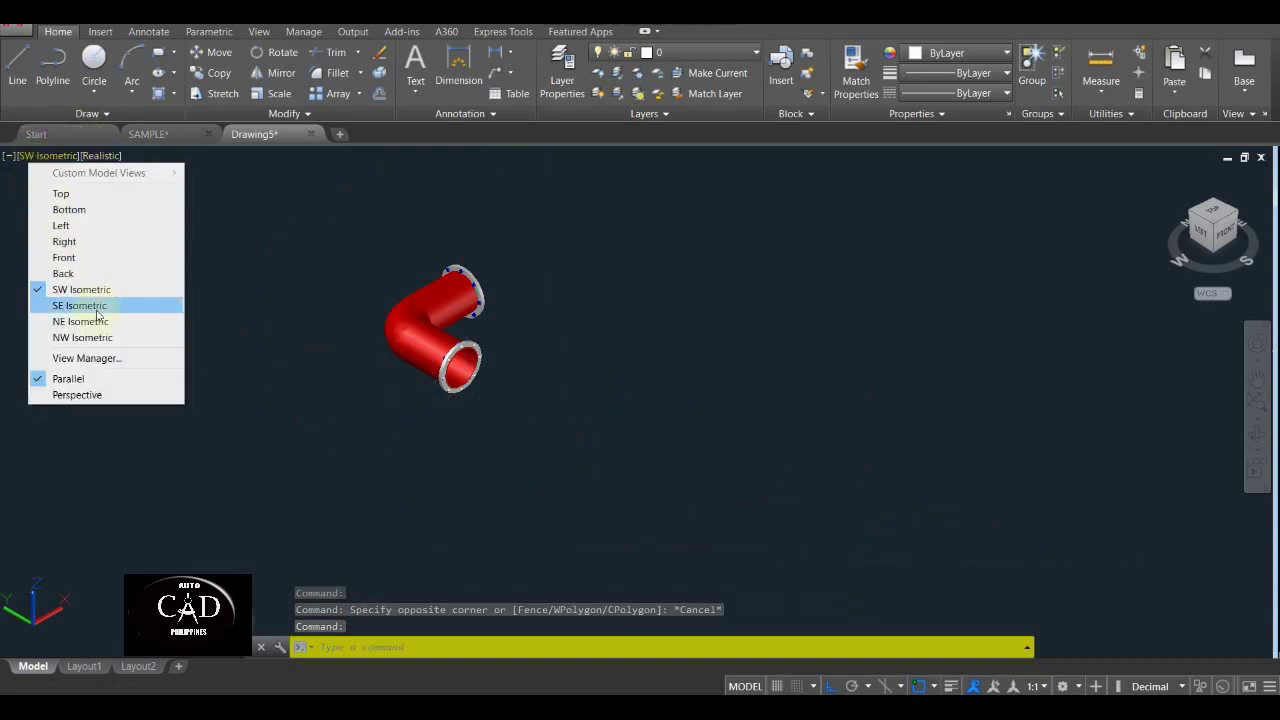
pyautogui.click(126, 262)
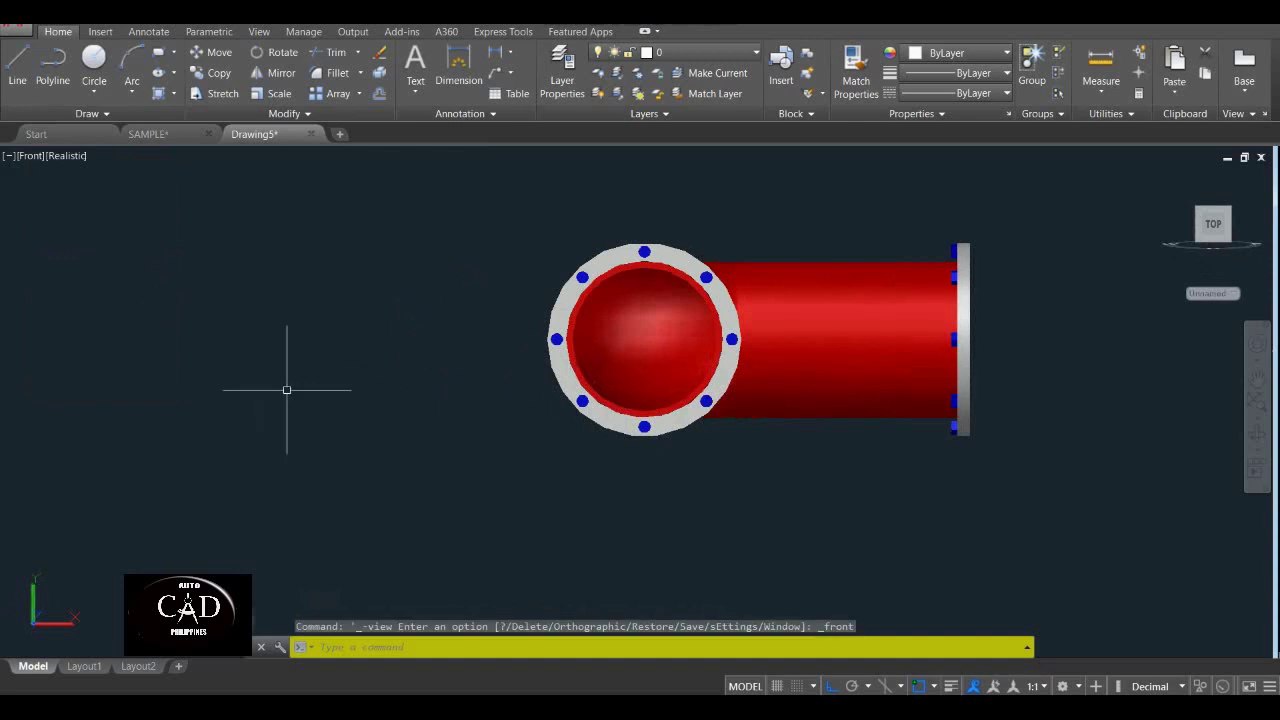
pyautogui.press('Return')
pyautogui.click(421, 294)
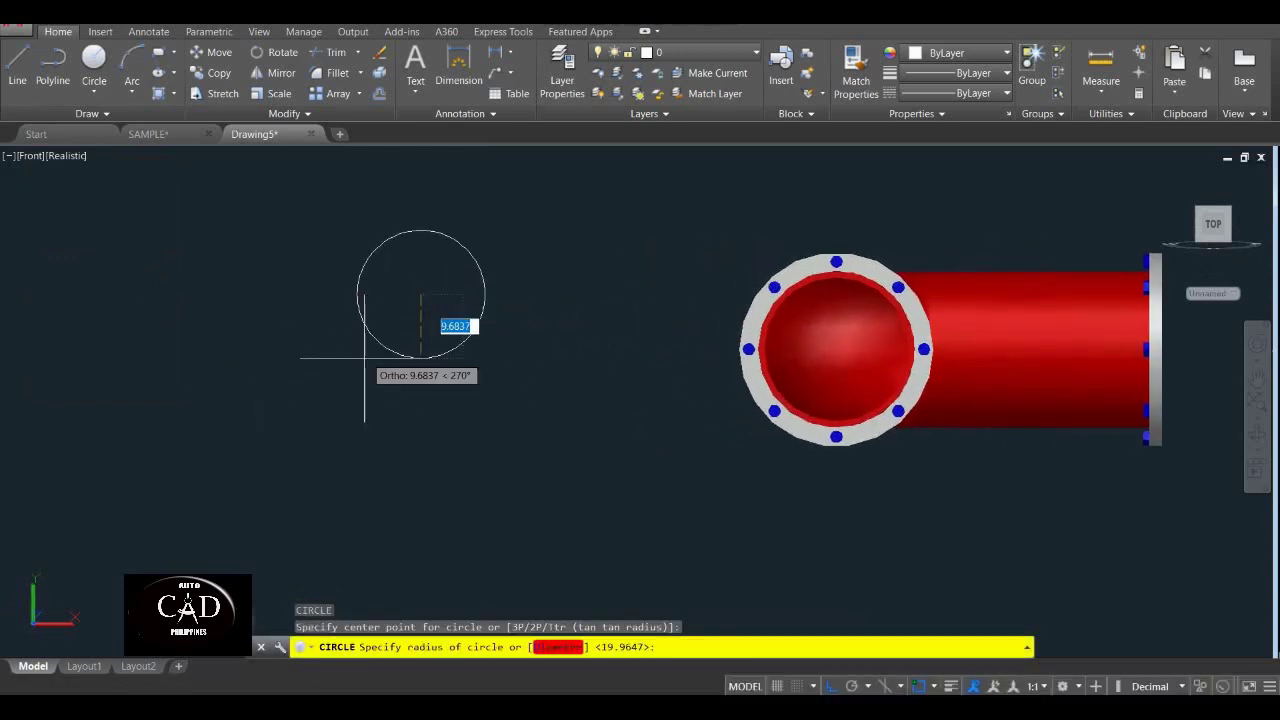
pyautogui.write('d')
pyautogui.press('Return')
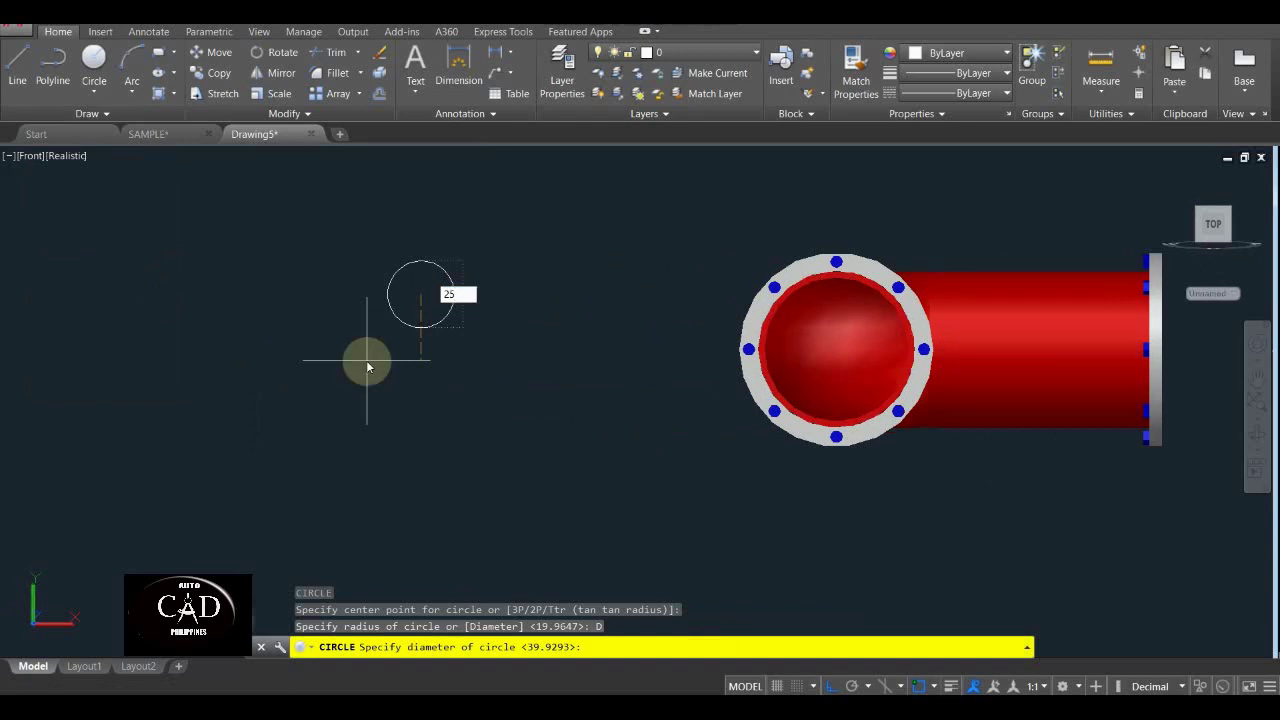
pyautogui.write('25')
pyautogui.press('Return')
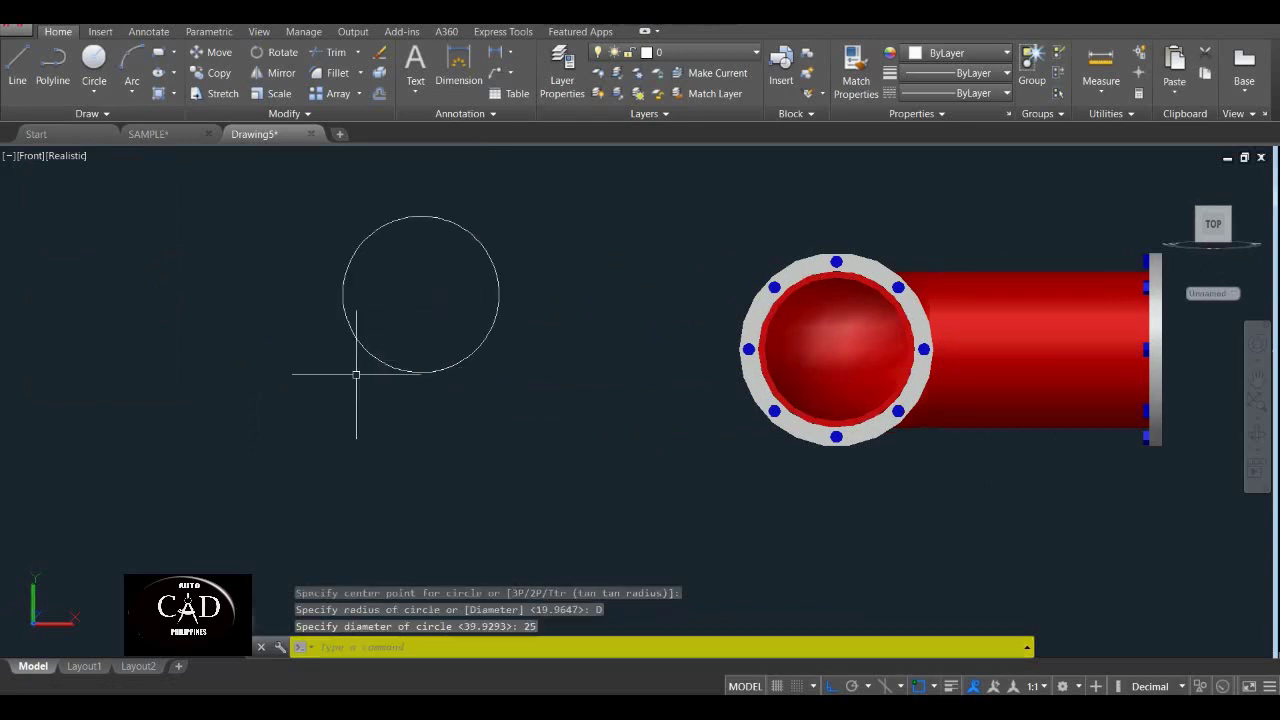
# Draw a concentric circle with a diameter of 23 inside the new circle, snapping to its center.
pyautogui.moveTo(421, 294); pyautogui.dragTo(477, 357, button='middle')
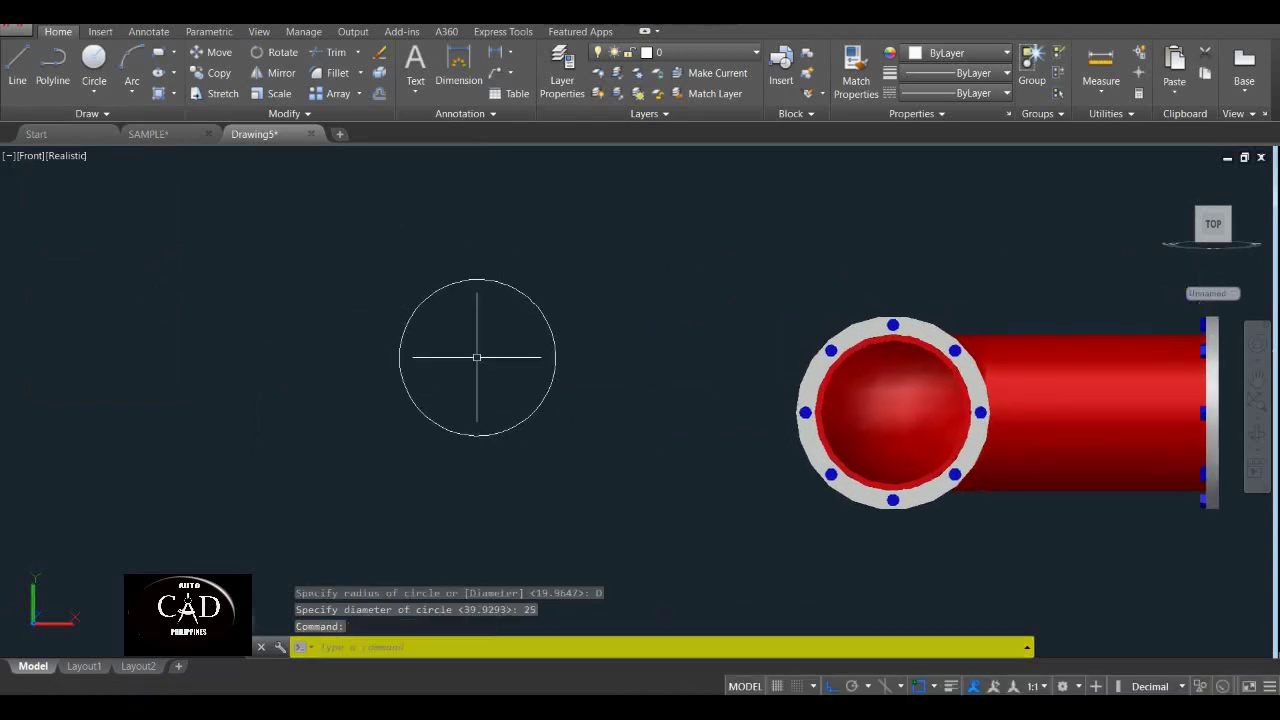
pyautogui.press('Return')
pyautogui.keyDown('shift'); pyautogui.rightClick(537, 314); pyautogui.keyUp('shift')
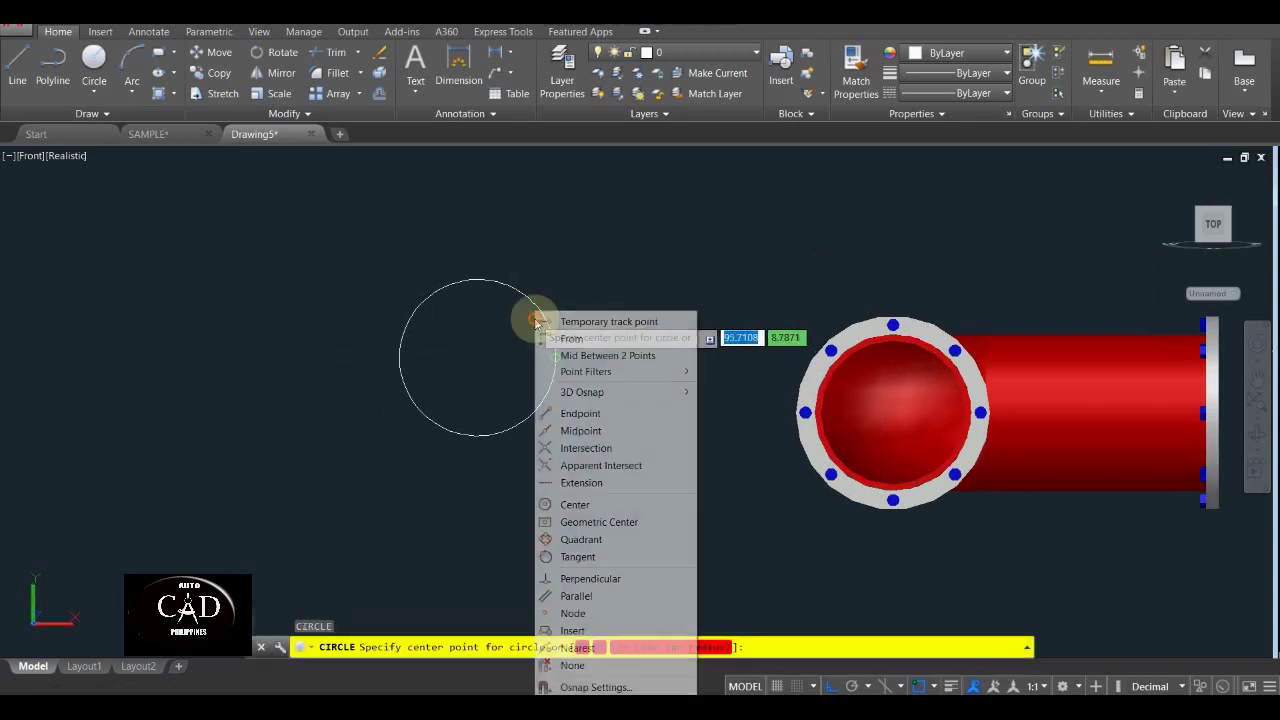
pyautogui.click(575, 504)
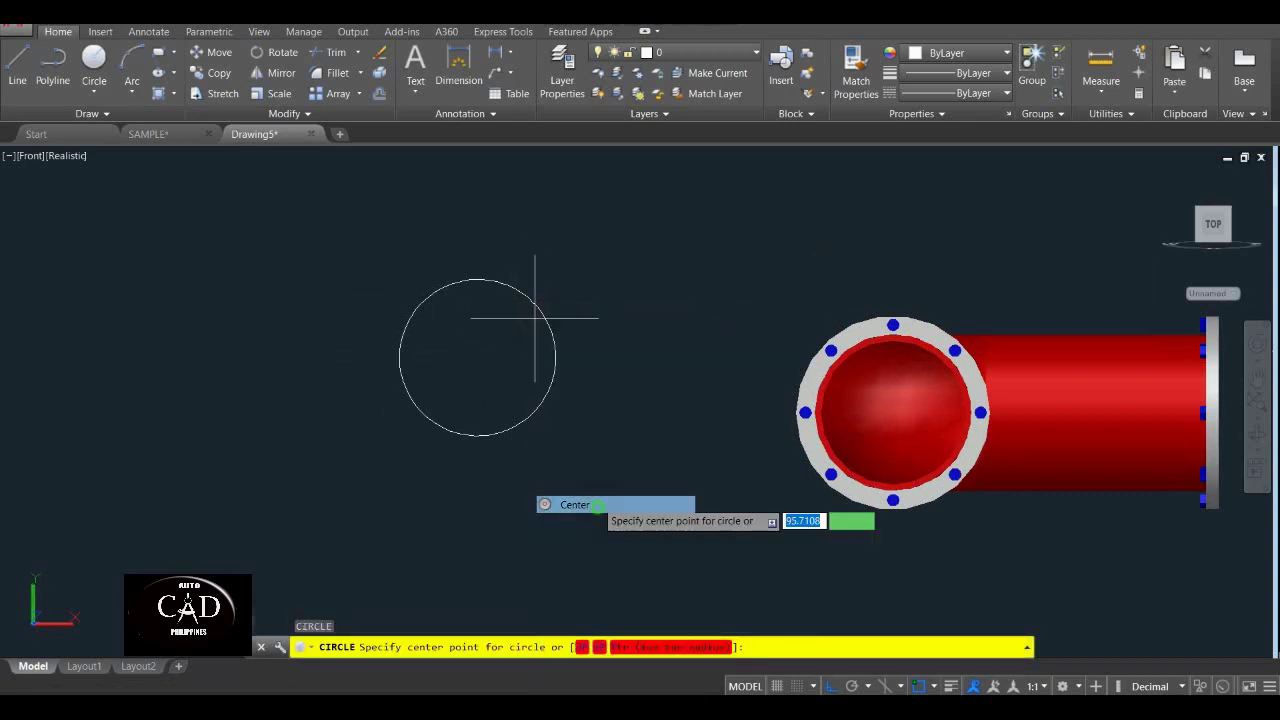
pyautogui.click(477, 357)
pyautogui.write('D')
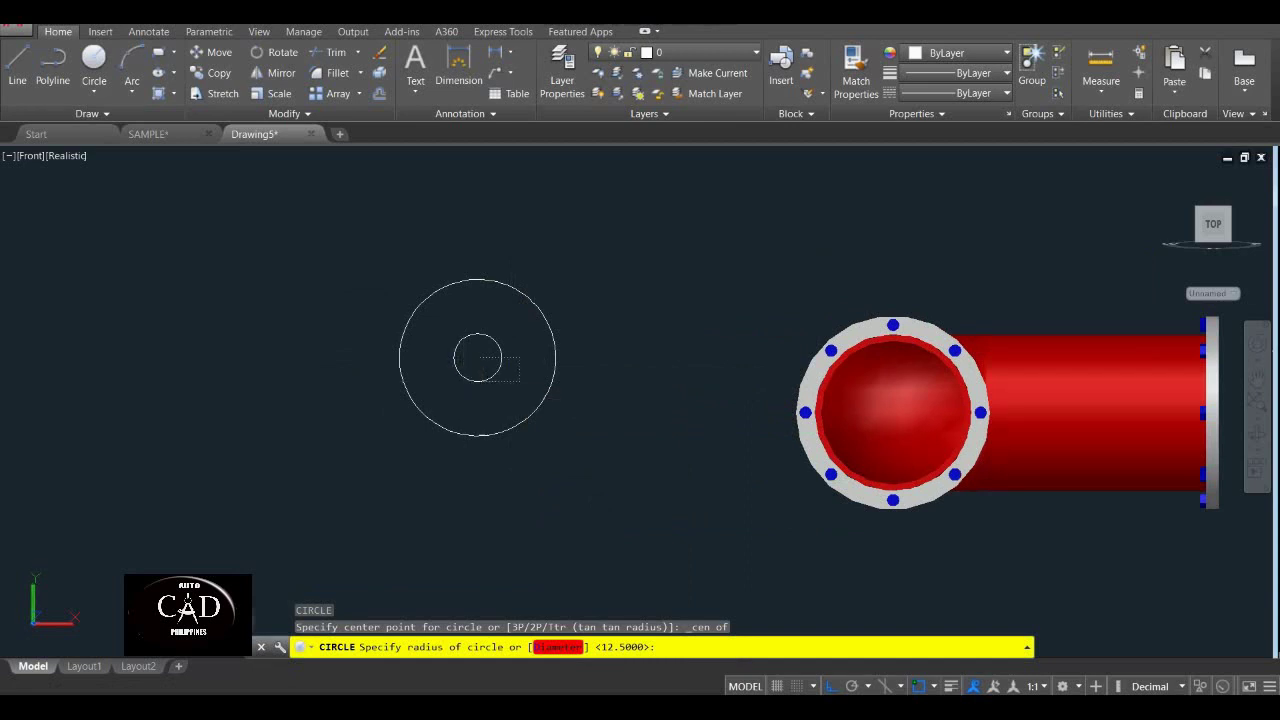
pyautogui.press('Return')
pyautogui.write('23')
pyautogui.press('Return')
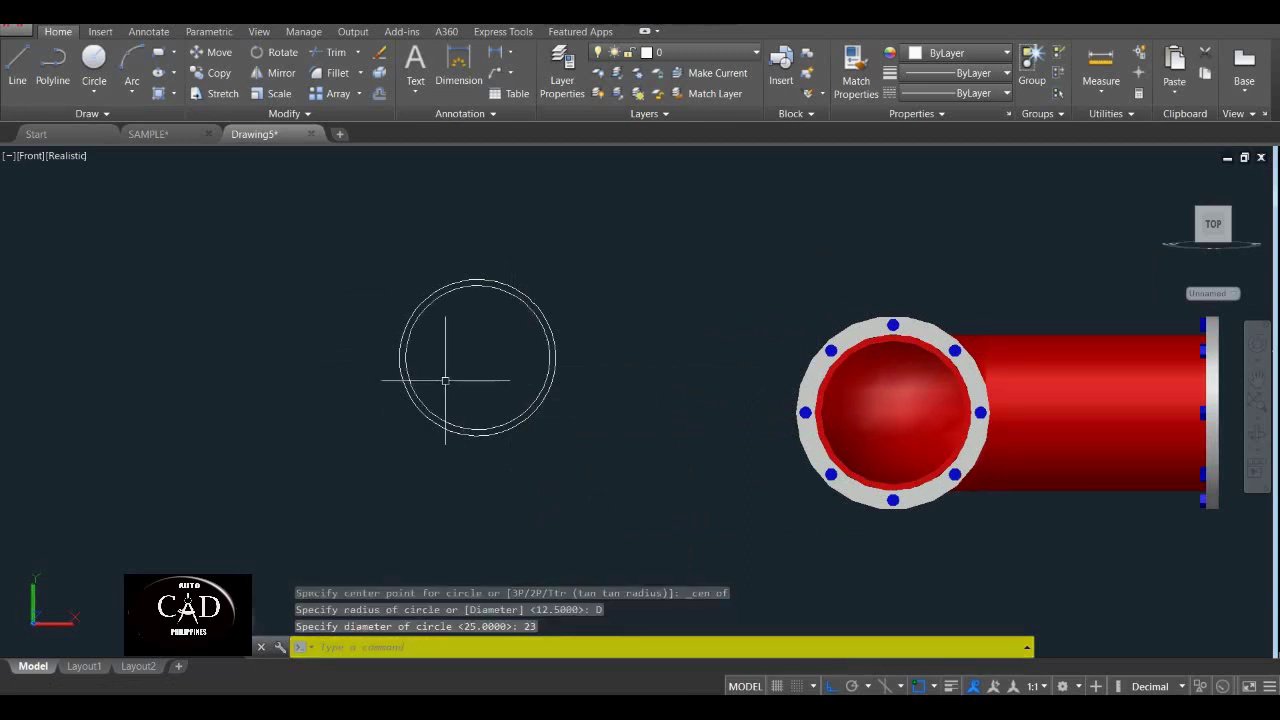
# Restore the SW Isometric view and extrude both concentric circles to a height of 150.
pyautogui.click(33, 157)
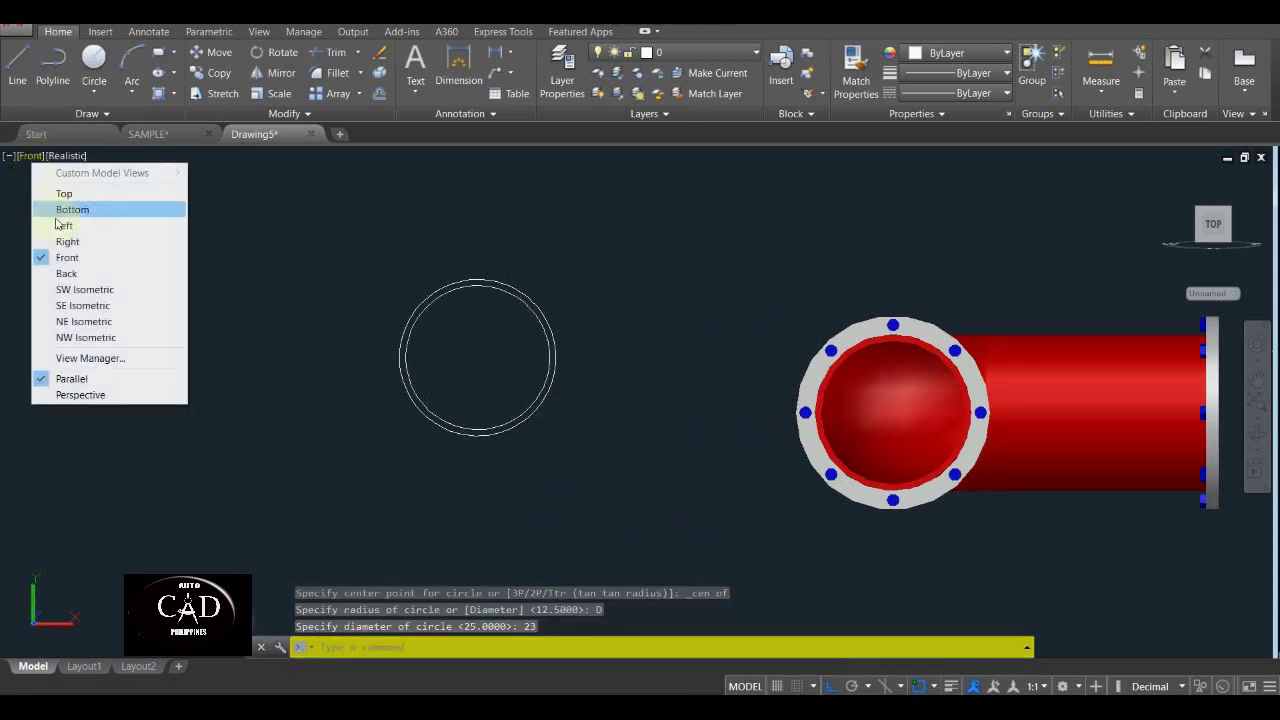
pyautogui.click(60, 288)
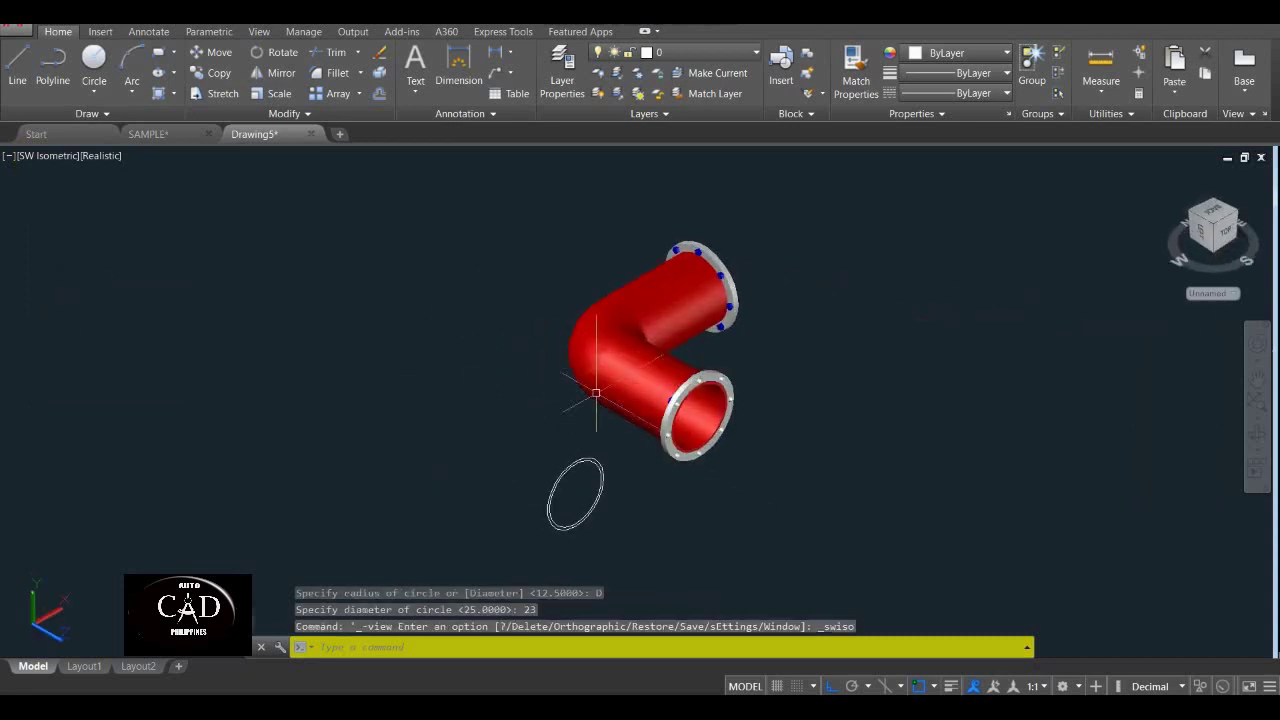
pyautogui.write('EXT')
pyautogui.press('Return')
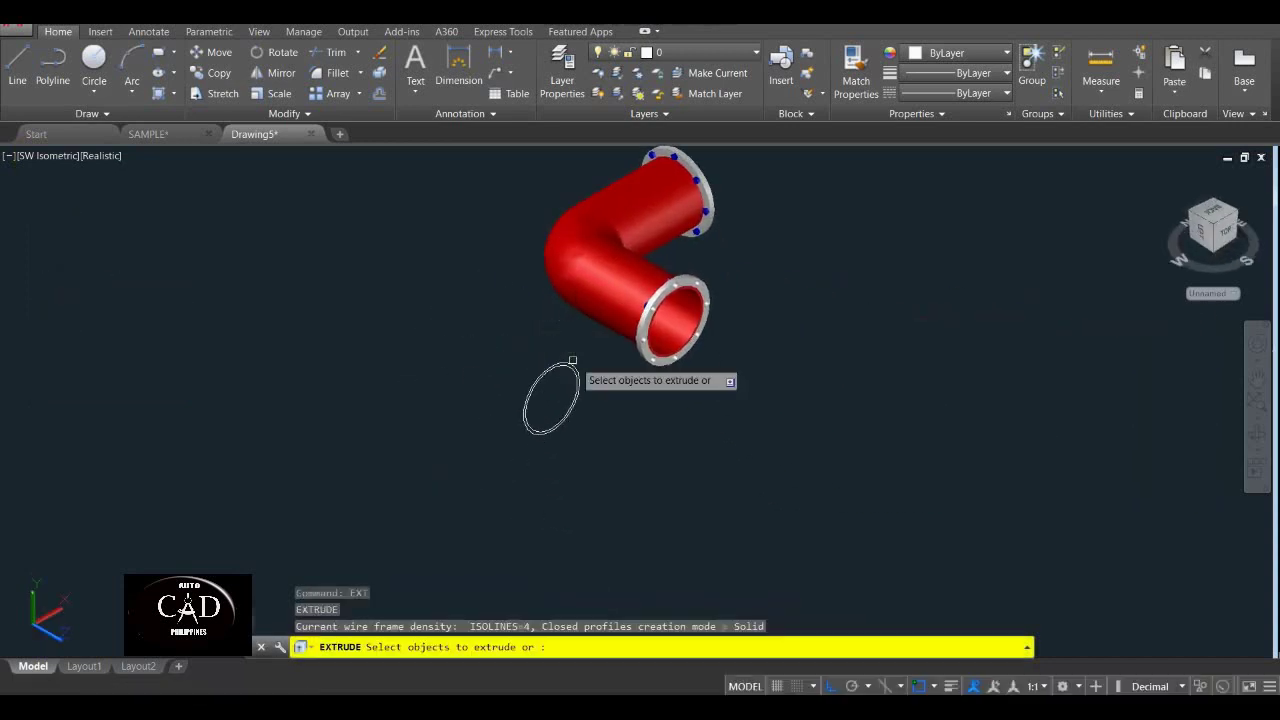
pyautogui.click(428, 458)
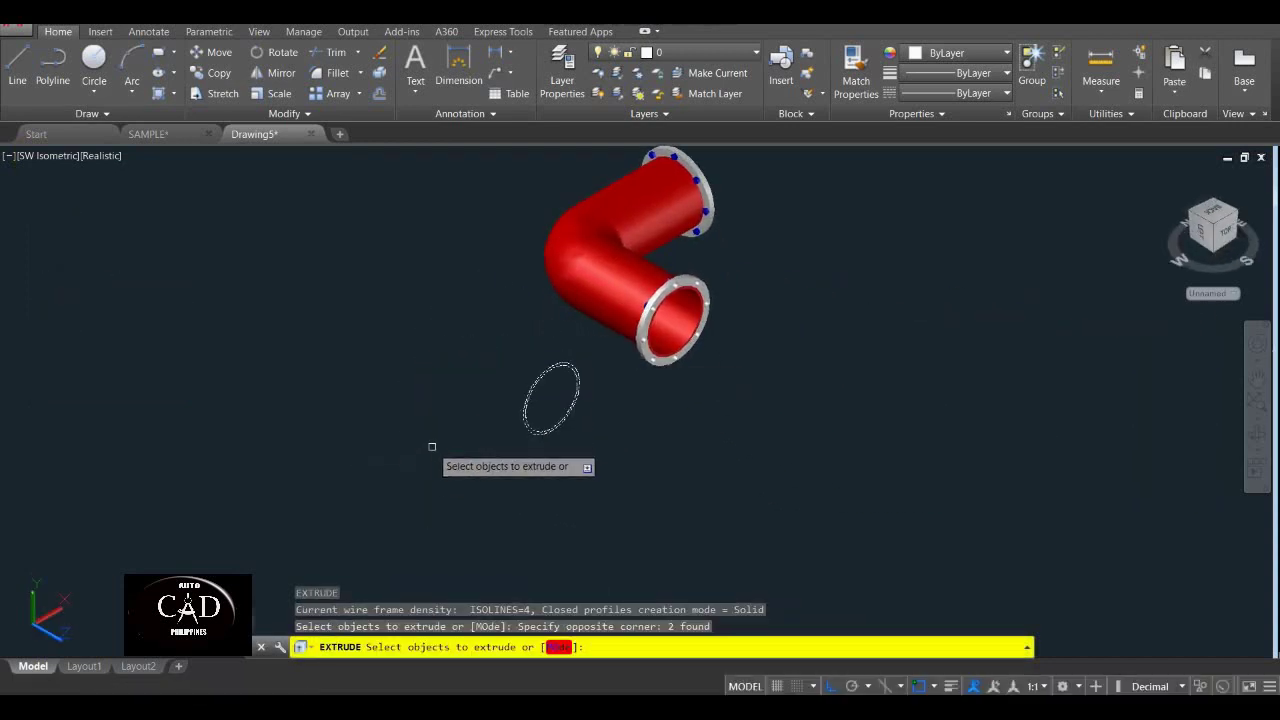
pyautogui.press('Return')
pyautogui.scroll(-2, 497, 400)
pyautogui.scroll(-4, 470, 420)
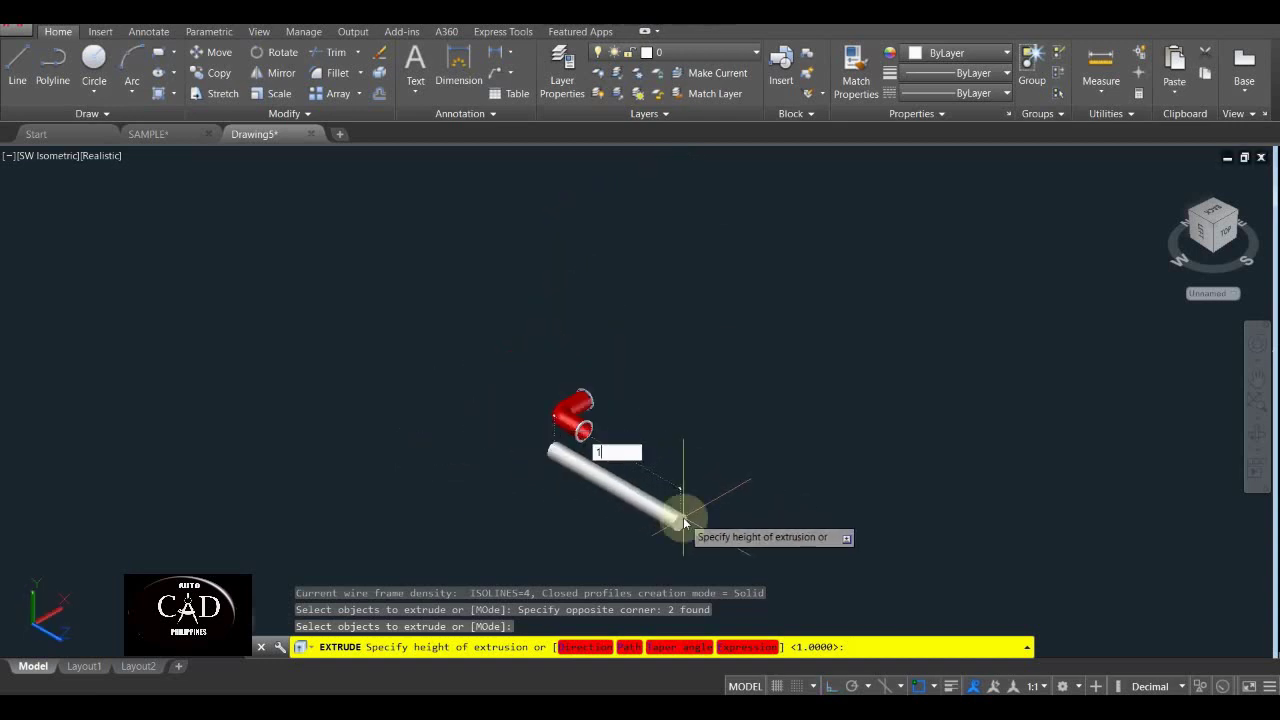
pyautogui.press('Return')
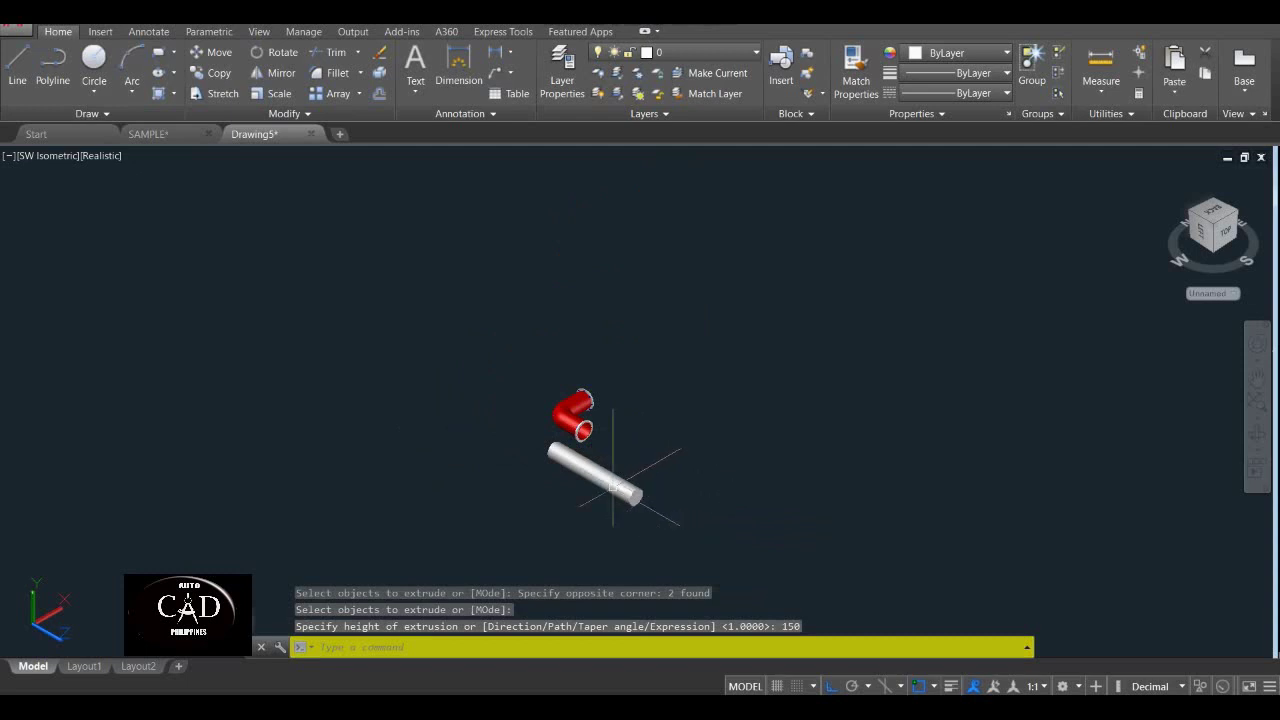
# Display the model in the 2D Wireframe visual style, with the near end of the extruded cylinders in close view.
pyautogui.click(103, 155)
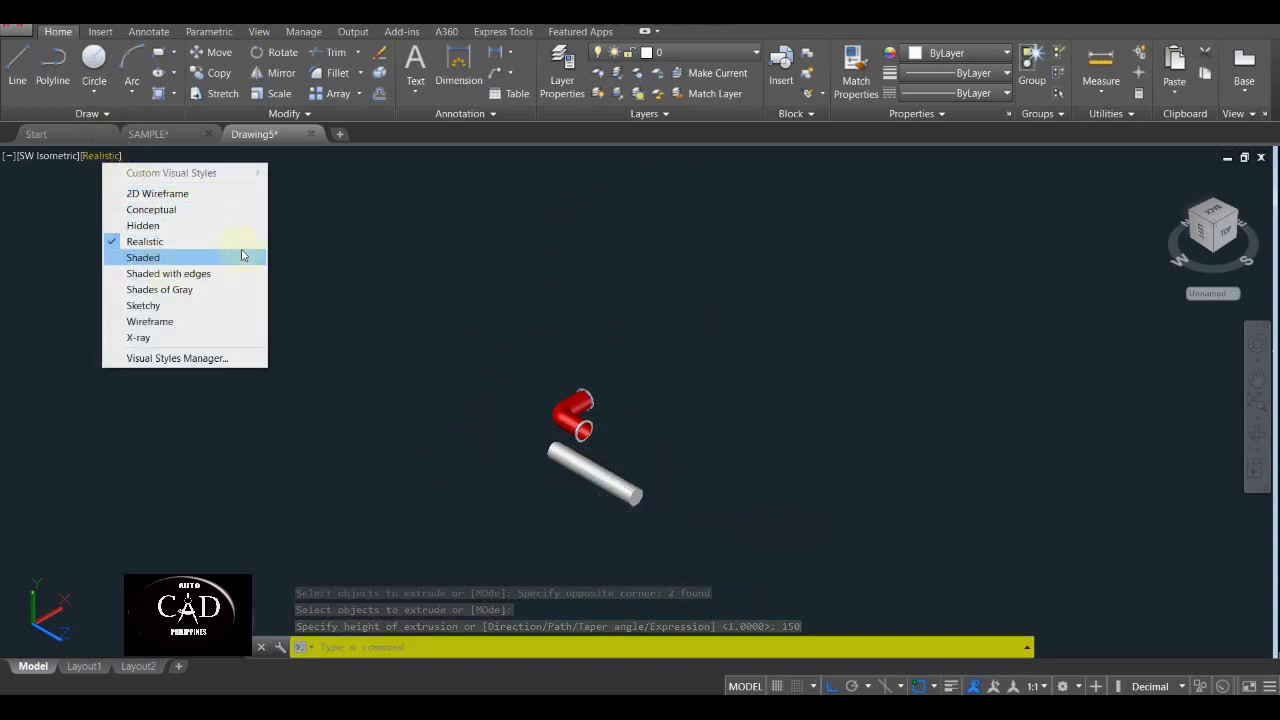
pyautogui.click(155, 193)
pyautogui.scroll(5, 647, 412)
pyautogui.moveTo(647, 412); pyautogui.dragTo(602, 312, button='middle')
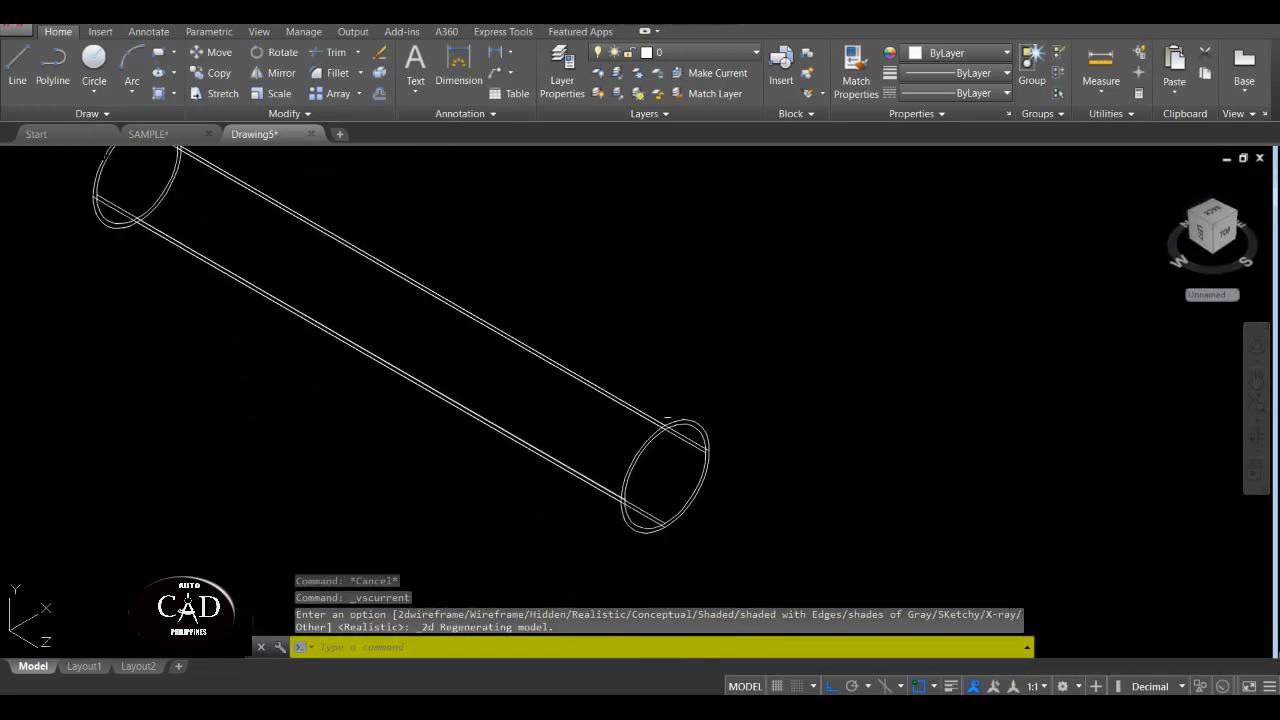
pyautogui.scroll(4, 677, 400)
pyautogui.moveTo(656, 363); pyautogui.dragTo(634, 343, button='middle')
pyautogui.scroll(2, 543, 366)
pyautogui.scroll(-2, 543, 366)
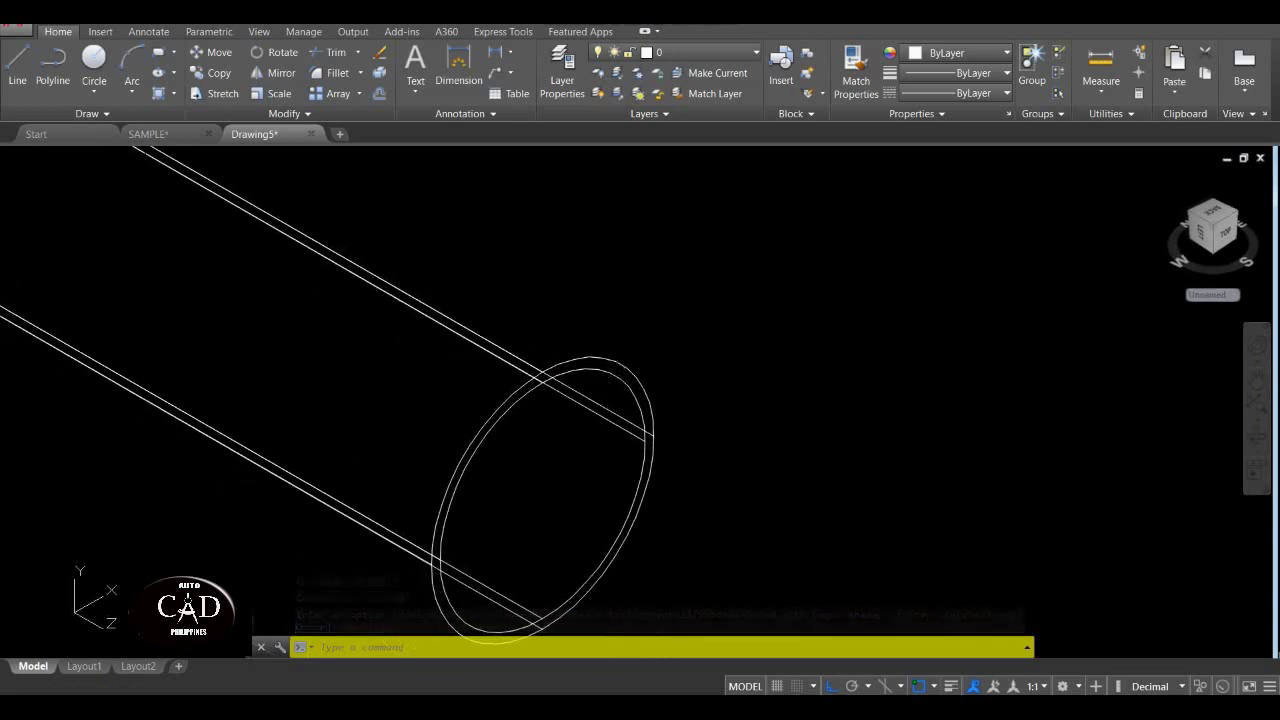
# Subtract the inner cylinder from the outer cylinder to make a hollow straight pipe.
pyautogui.write('su')
pyautogui.press('Return')
pyautogui.scroll(3, 612, 371)
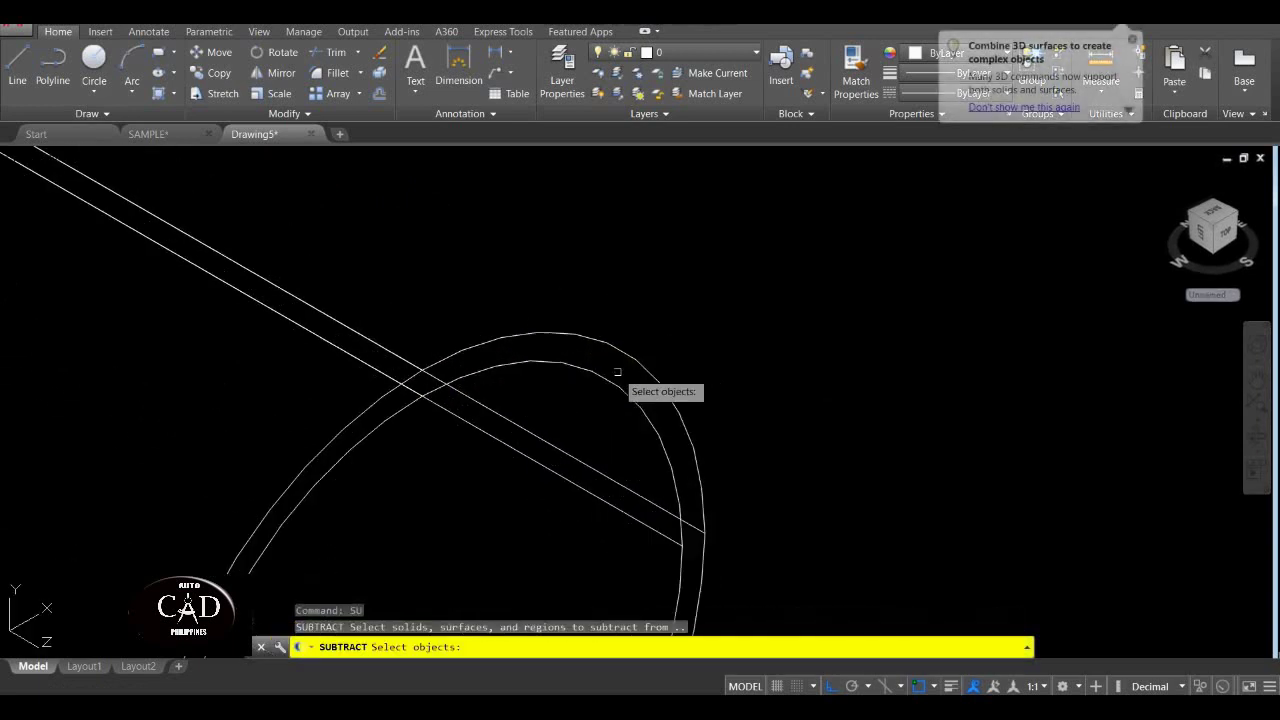
pyautogui.click(641, 364)
pyautogui.press('Return')
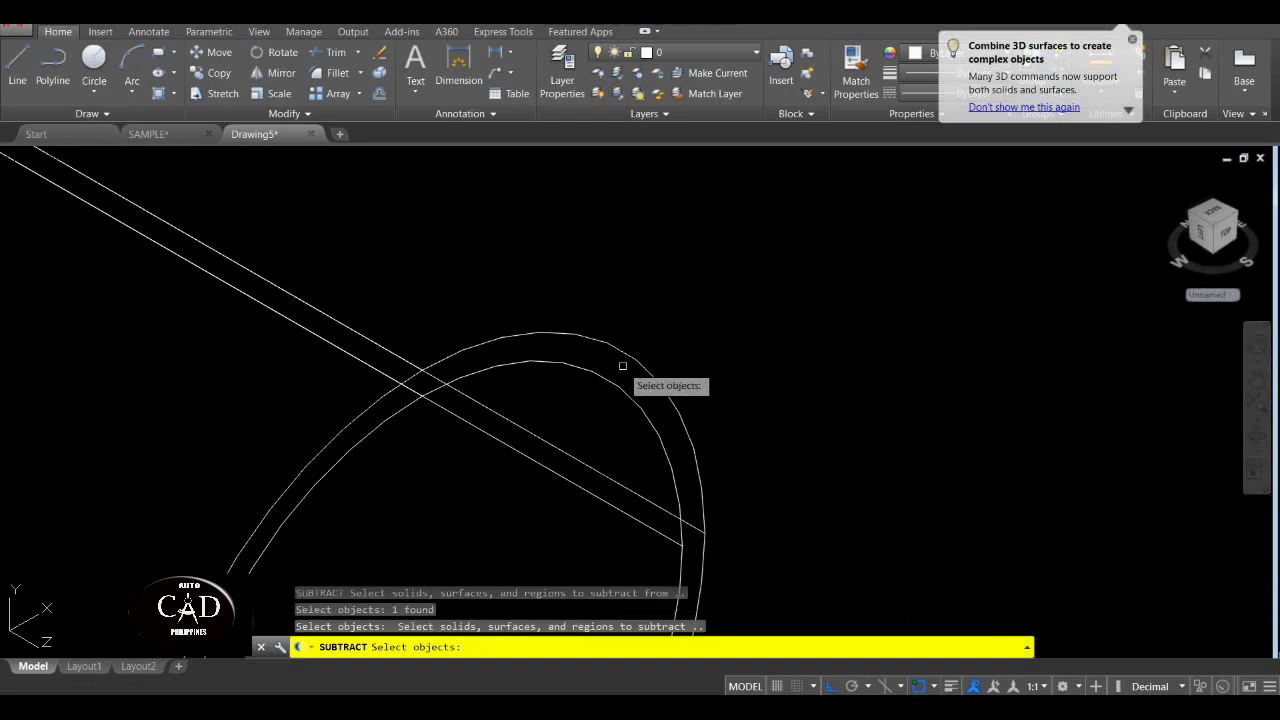
pyautogui.click(619, 386)
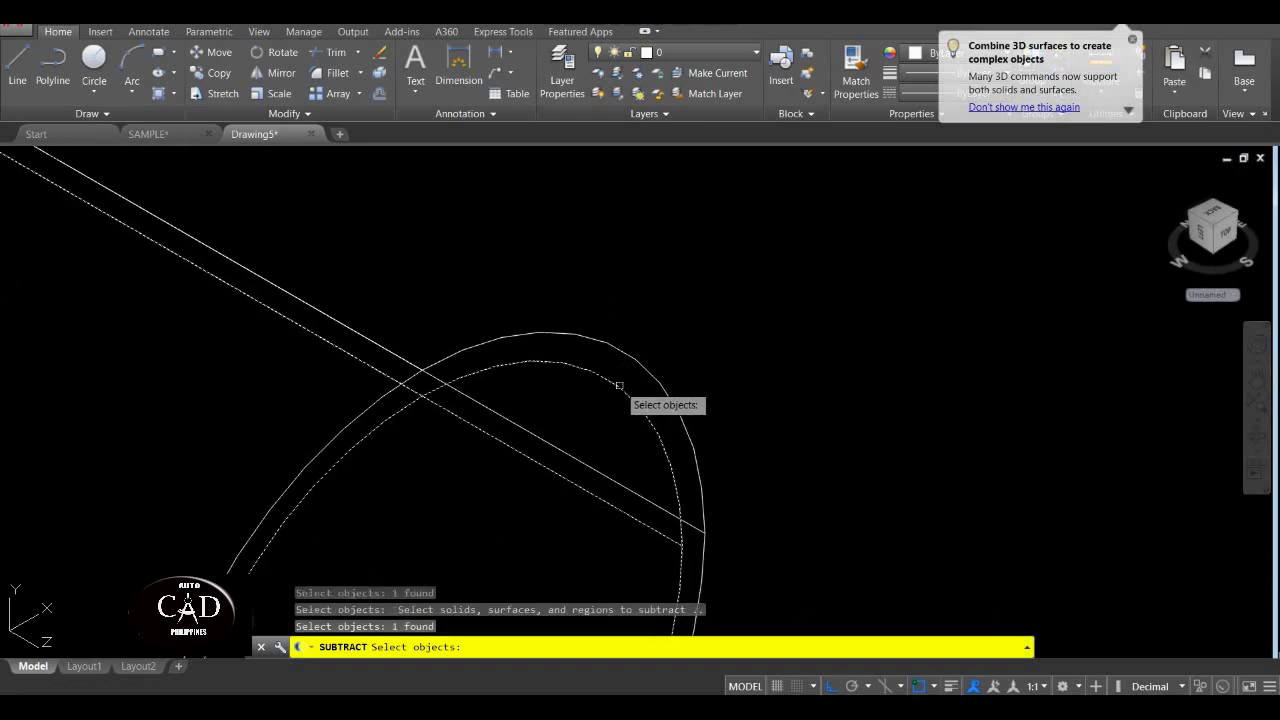
pyautogui.press('Return')
# Set the straight pipe's color to light yellow.
pyautogui.scroll(-3, 623, 366)
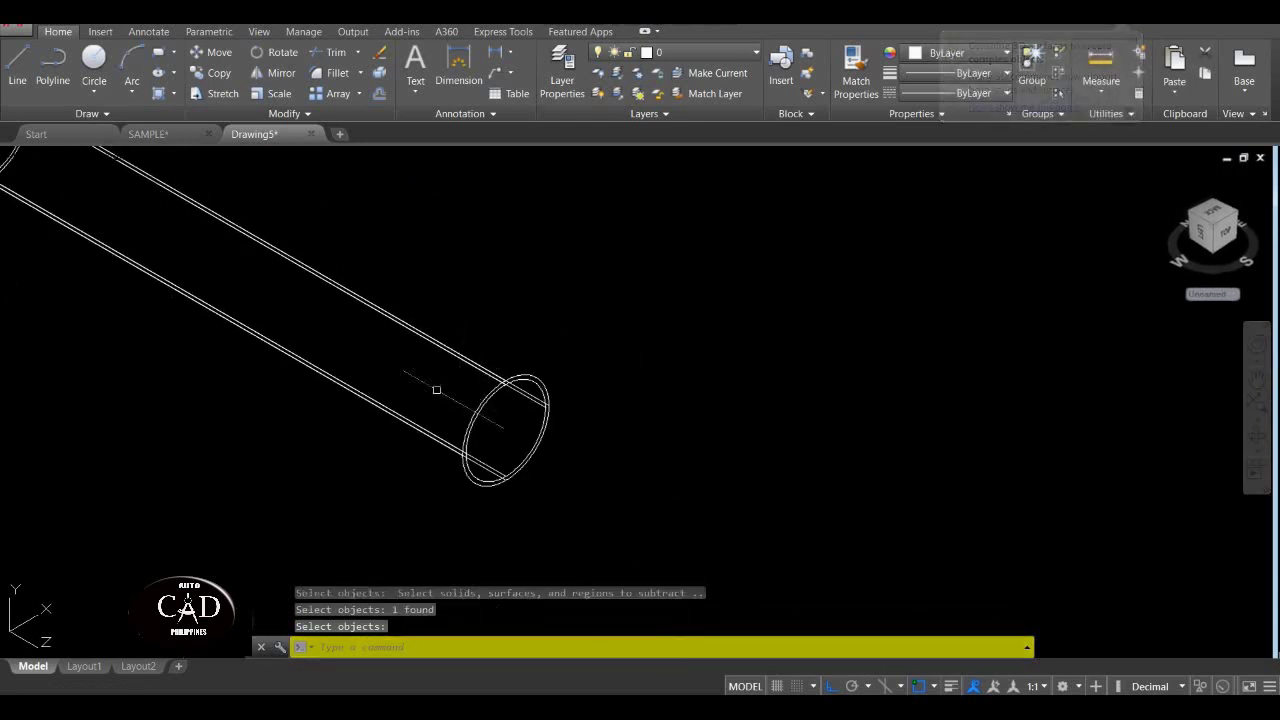
pyautogui.moveTo(428, 386); pyautogui.dragTo(671, 417, button='middle')
pyautogui.click(786, 338)
pyautogui.press('Escape')
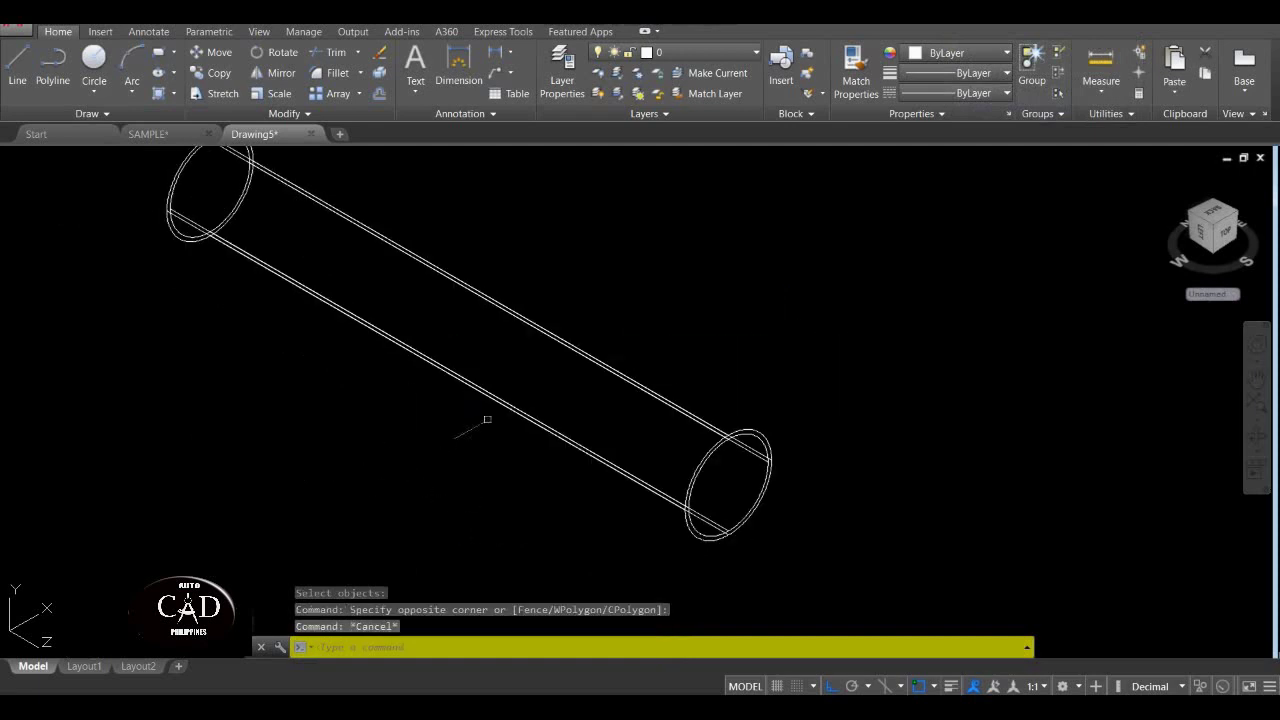
pyautogui.click(734, 338)
pyautogui.click(461, 466)
pyautogui.click(972, 53)
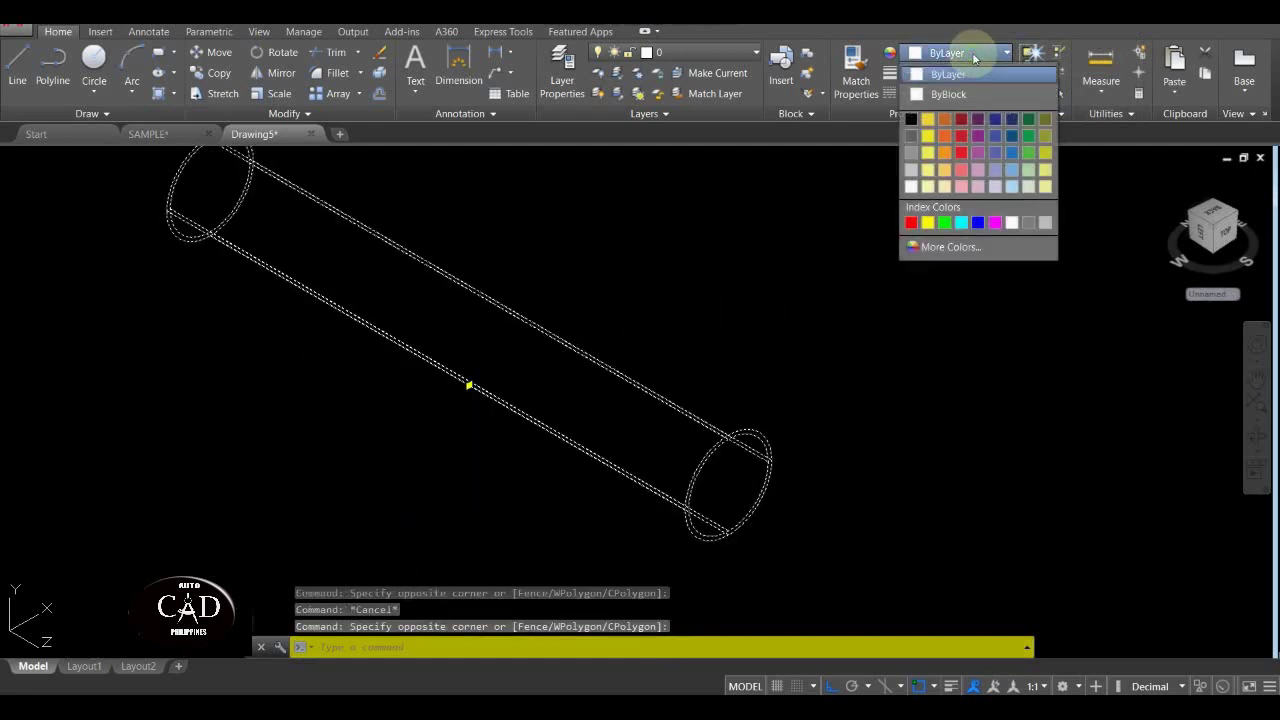
pyautogui.click(929, 170)
pyautogui.press('Escape')
# Show the model in the Realistic visual style and examine the hollow yellow pipe beside the elbow.
pyautogui.scroll(-4, 778, 299)
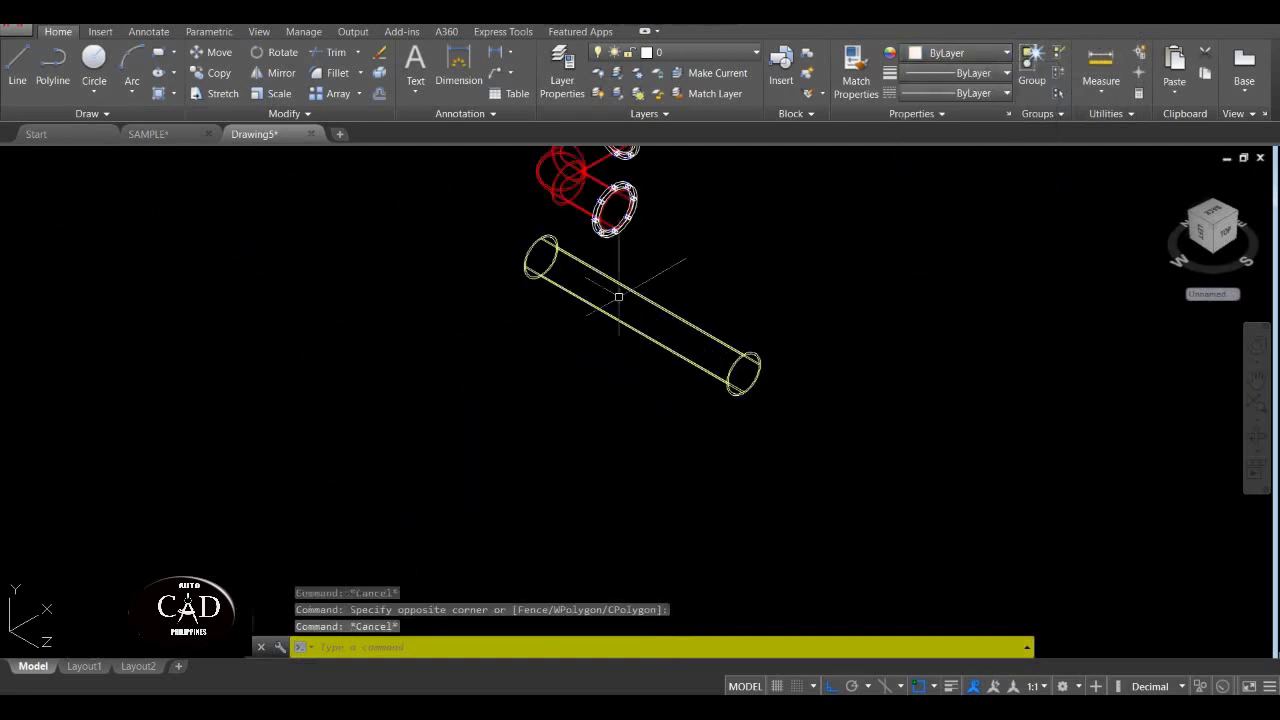
pyautogui.moveTo(608, 311); pyautogui.dragTo(593, 425, button='middle')
pyautogui.scroll(2, 624, 471)
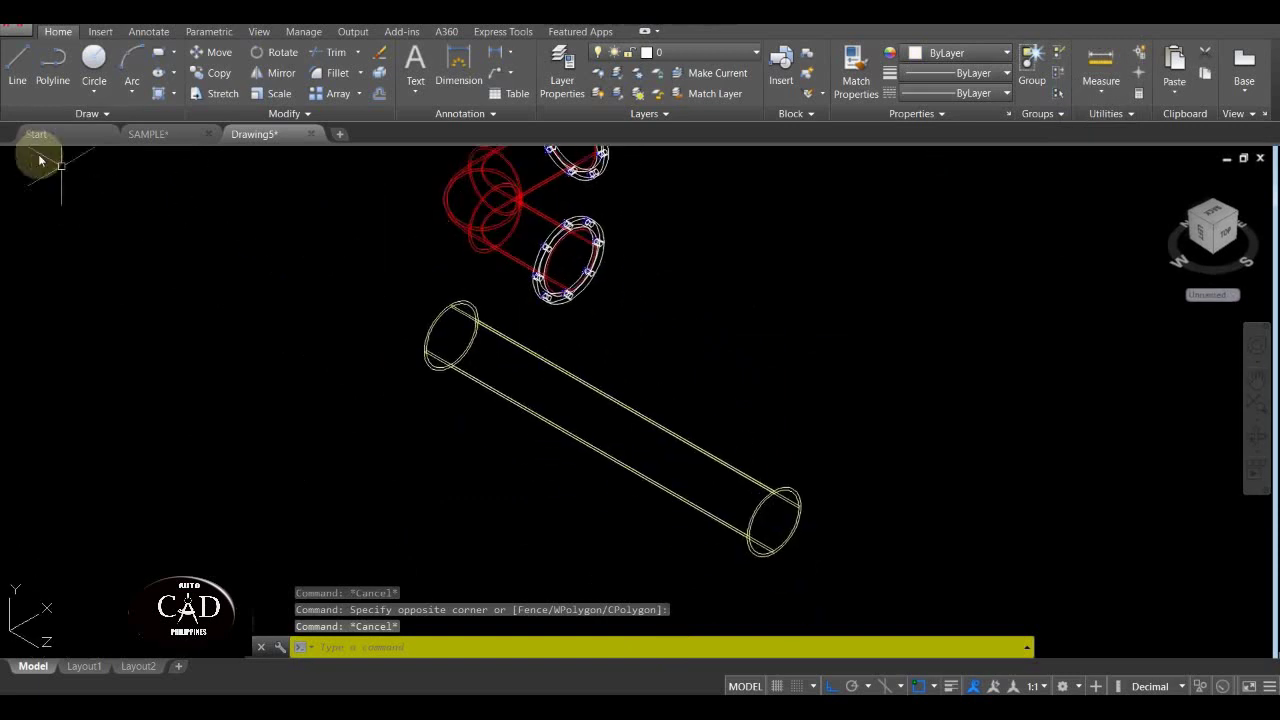
pyautogui.click(88, 159)
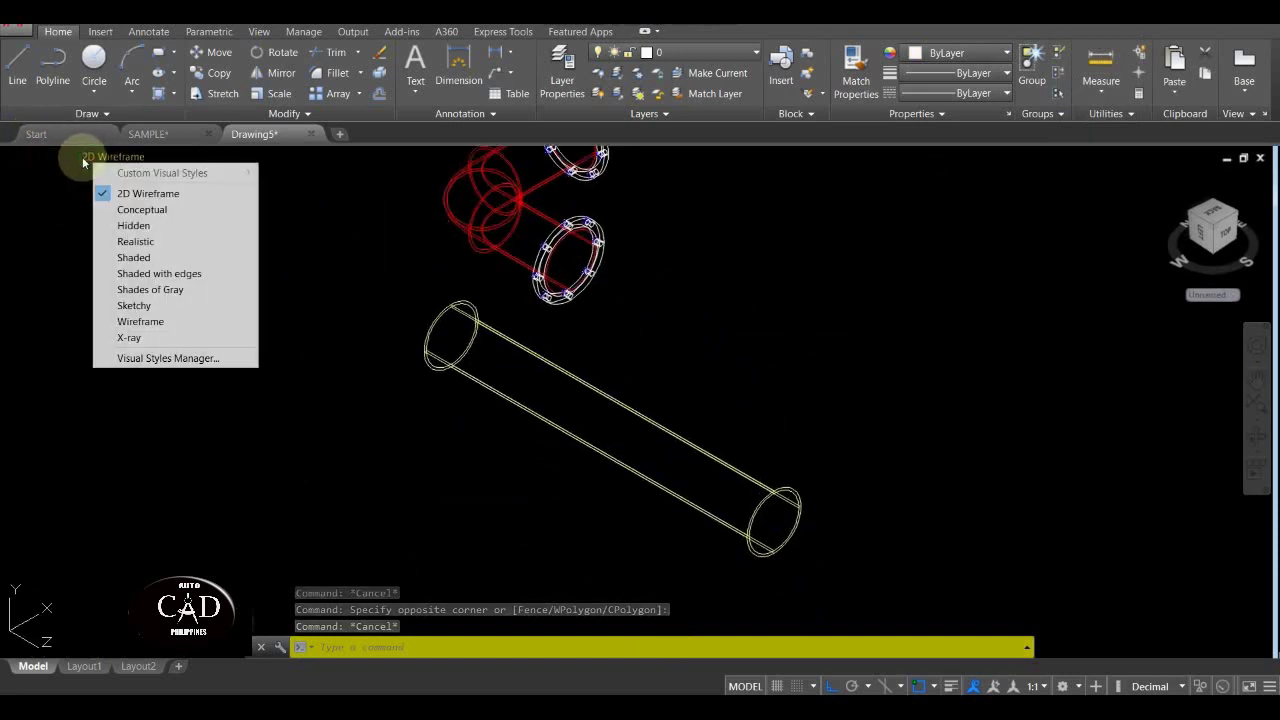
pyautogui.click(165, 239)
pyautogui.scroll(2, 778, 516)
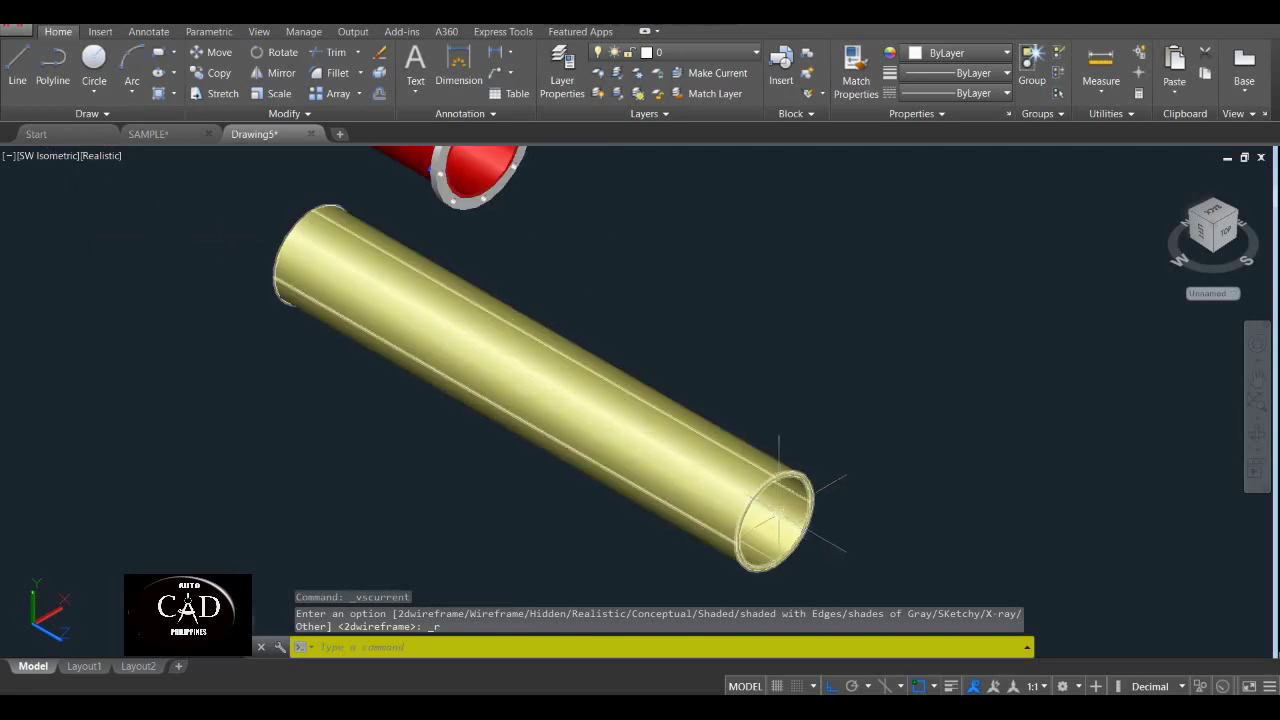
pyautogui.scroll(-3, 672, 418)
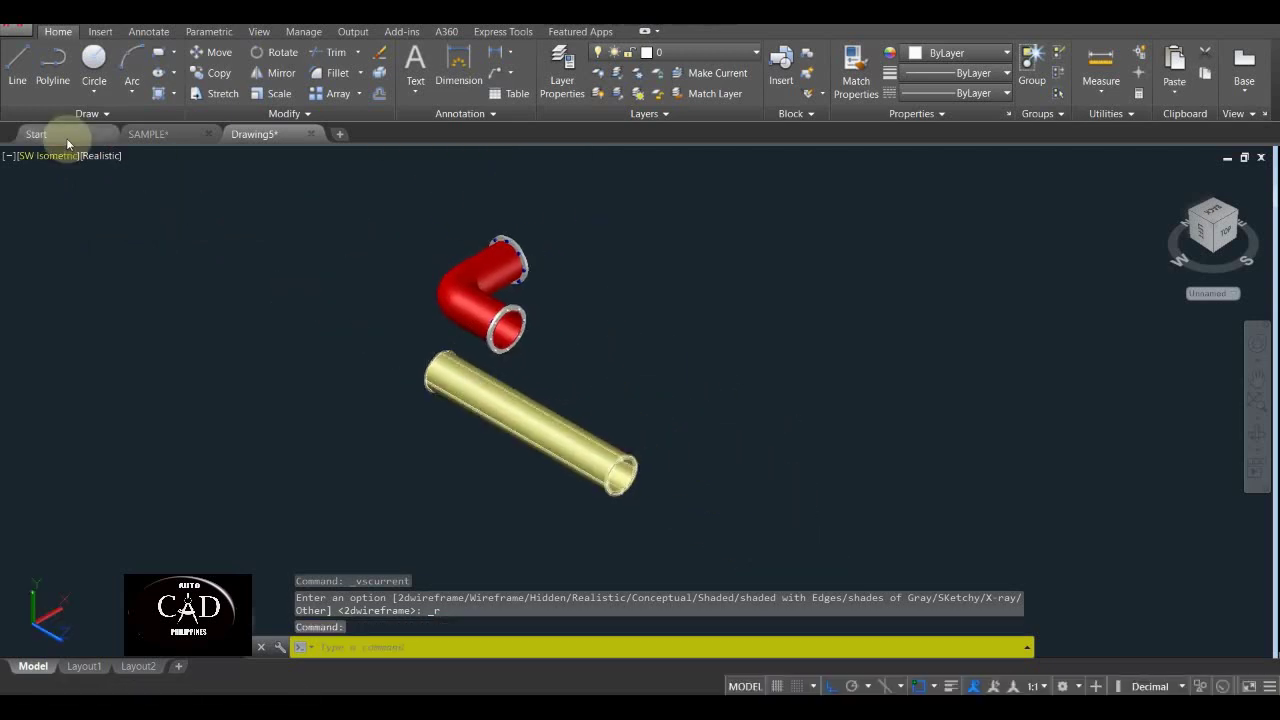
# Display the model in the 2D Wireframe visual style, with the straight pipe's near end and the elbow flange in close view.
pyautogui.click(93, 156)
pyautogui.click(114, 190)
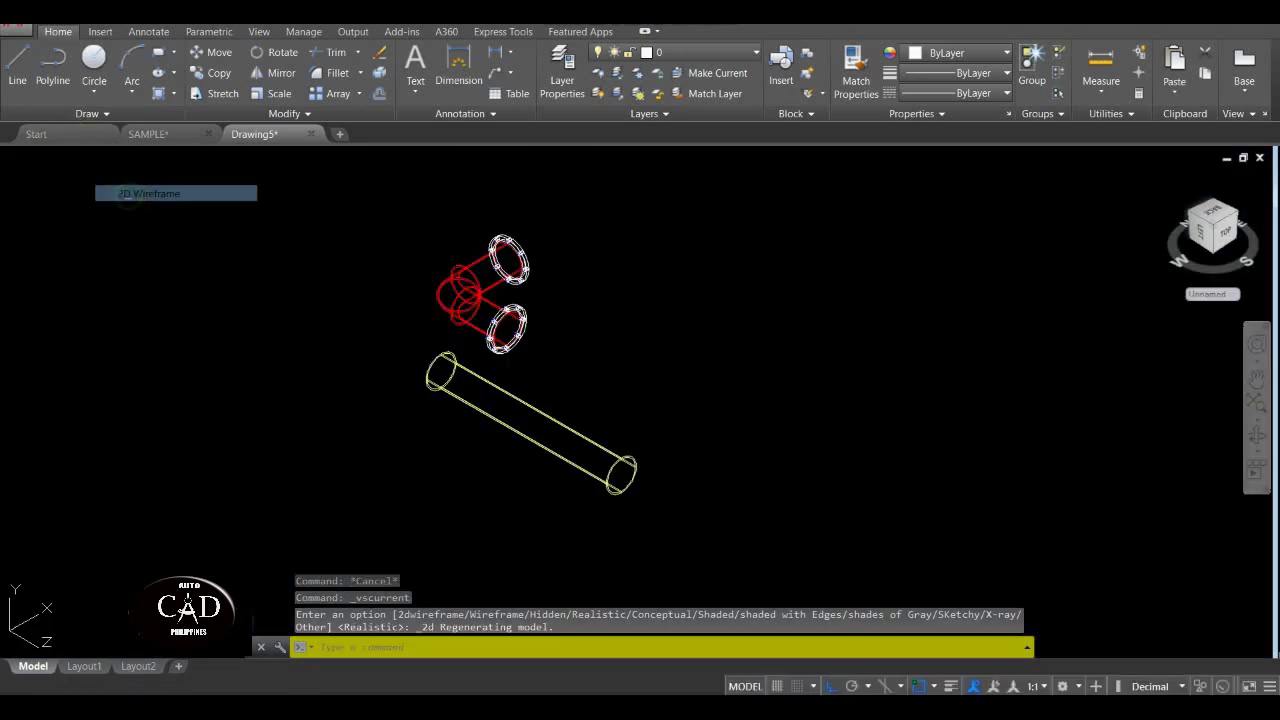
pyautogui.scroll(2, 380, 332)
pyautogui.scroll(2, 487, 383)
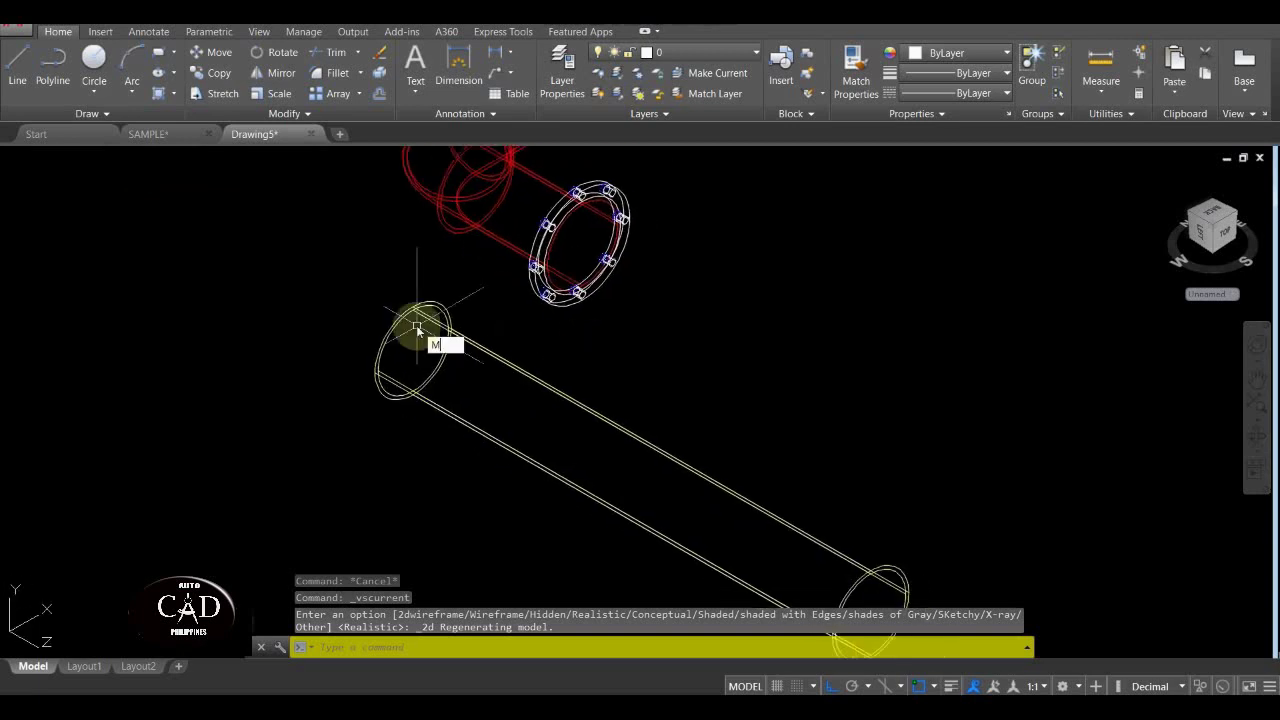
# Move the straight pipe from the center of its near end to the center of the elbow's nearby flange.
pyautogui.write('m')
pyautogui.press('Return')
pyautogui.click(452, 290)
pyautogui.click(355, 368)
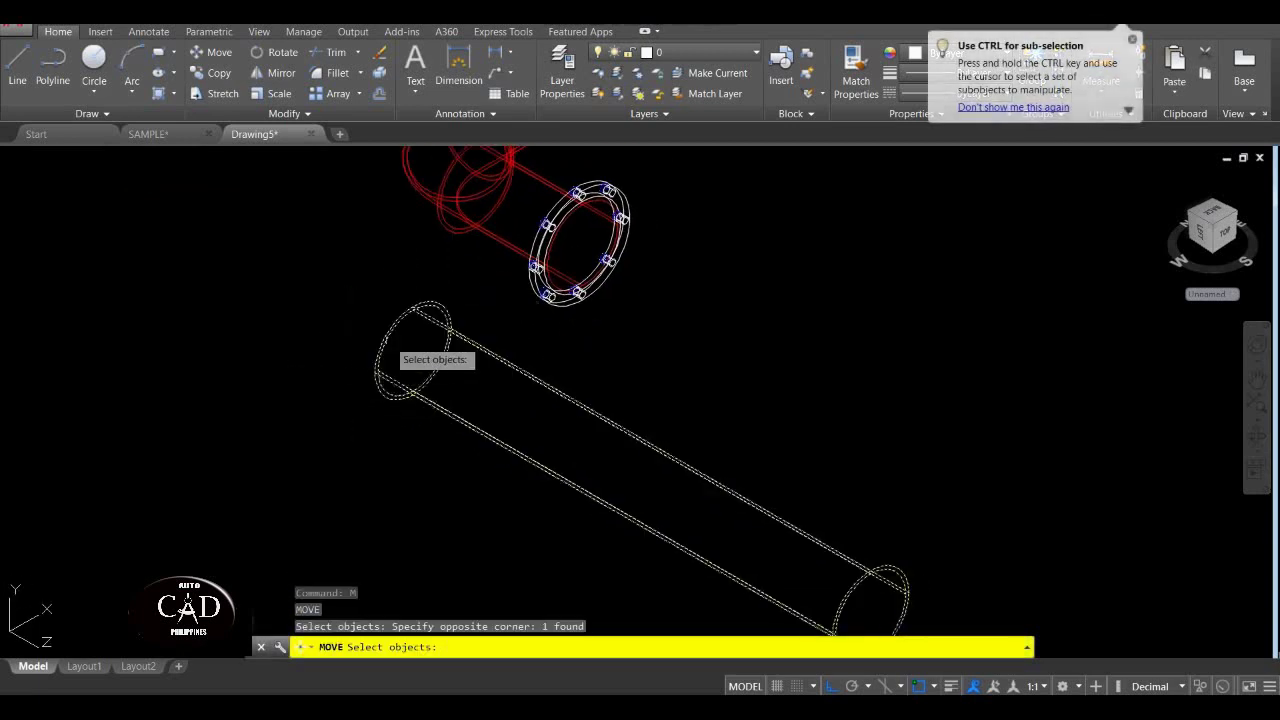
pyautogui.press('Return')
pyautogui.keyDown('shift'); pyautogui.rightClick(399, 312); pyautogui.keyUp('shift')
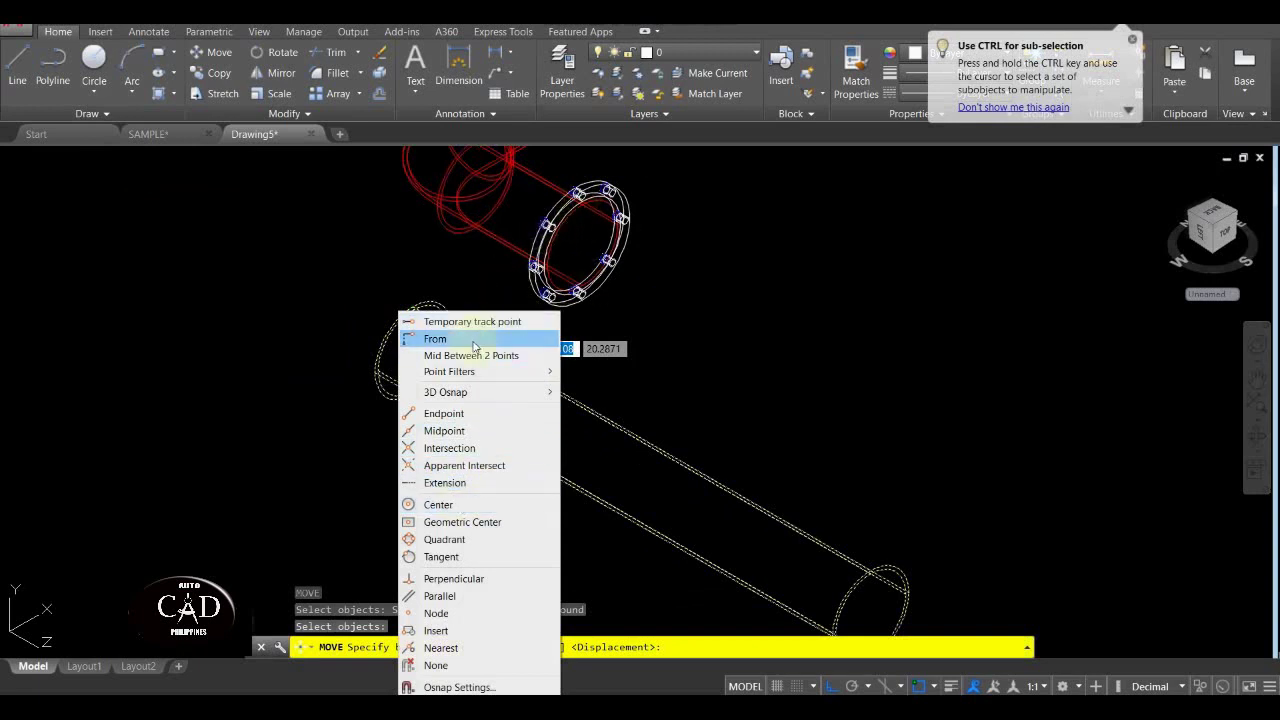
pyautogui.click(472, 505)
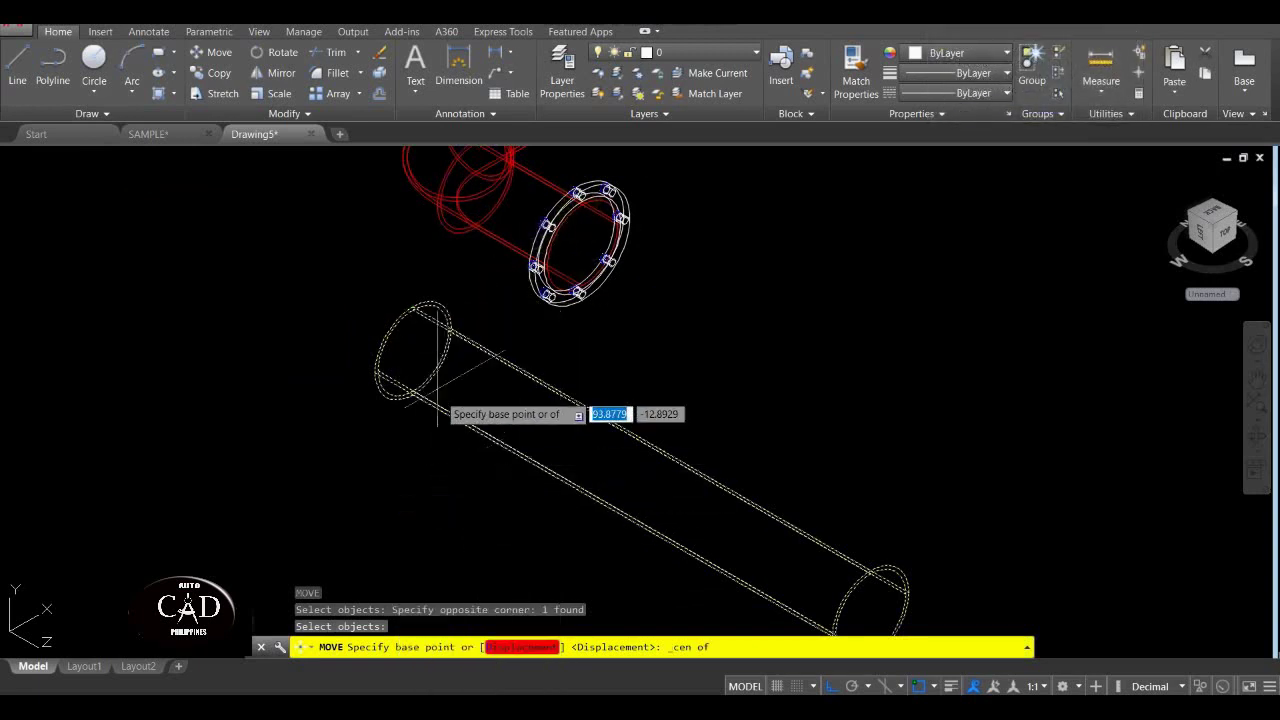
pyautogui.click(412, 350)
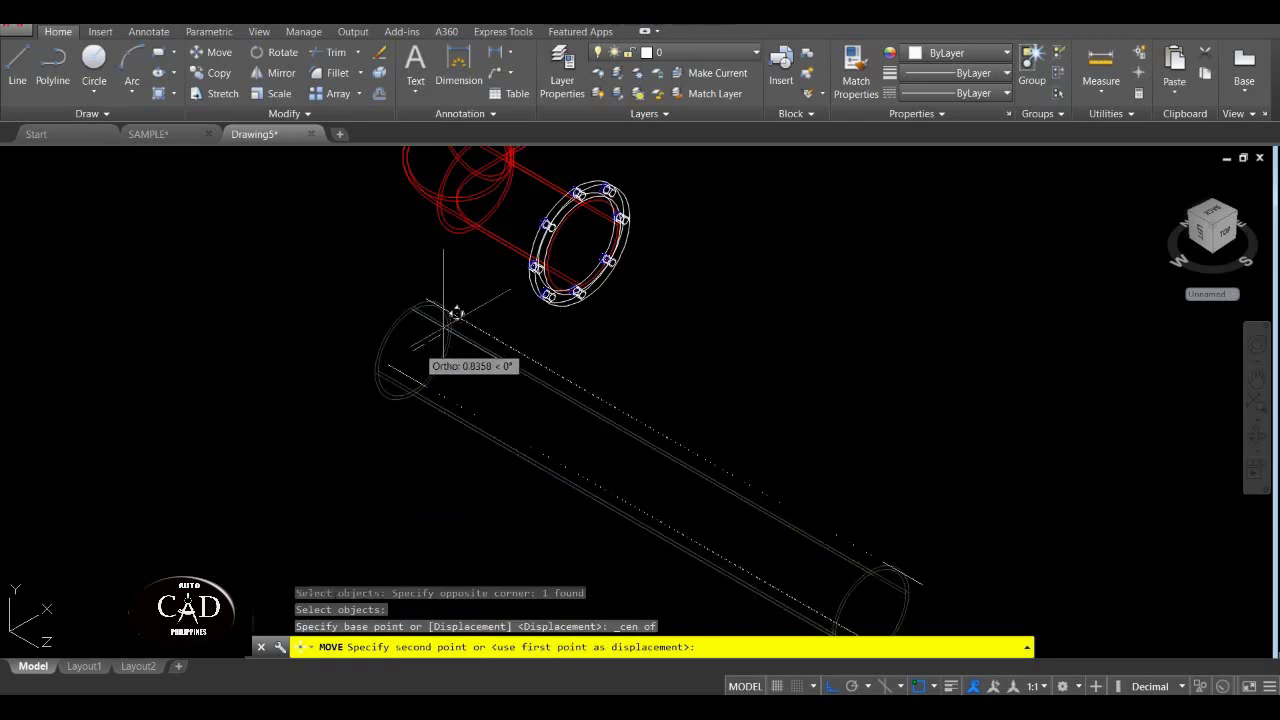
pyautogui.keyDown('shift'); pyautogui.rightClick(578, 229); pyautogui.keyUp('shift')
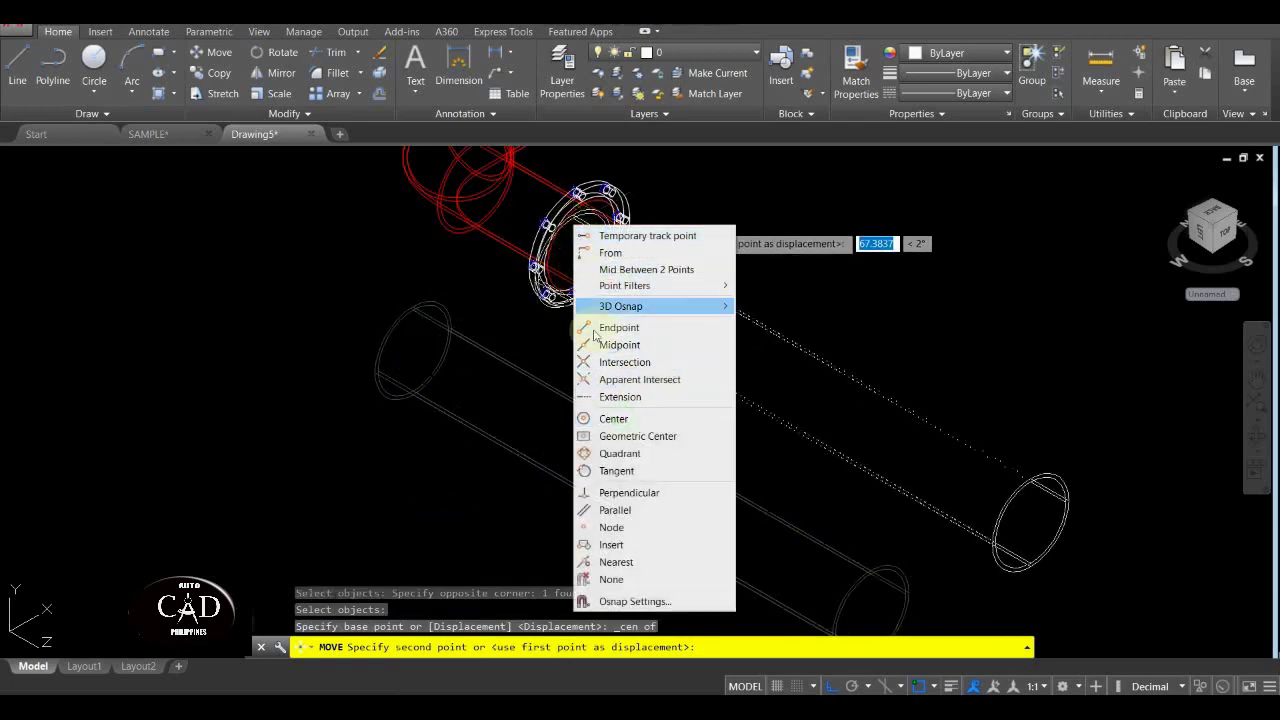
pyautogui.click(614, 420)
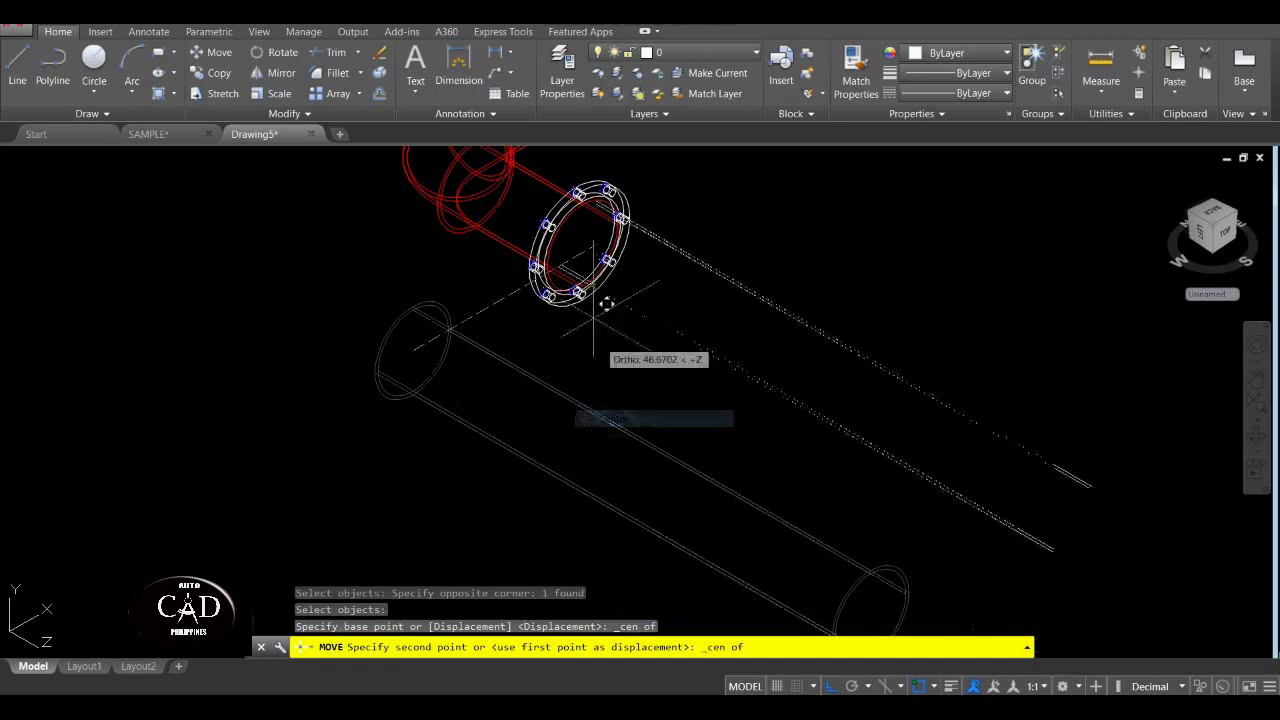
pyautogui.click(587, 232)
pyautogui.scroll(2, 150, 180)
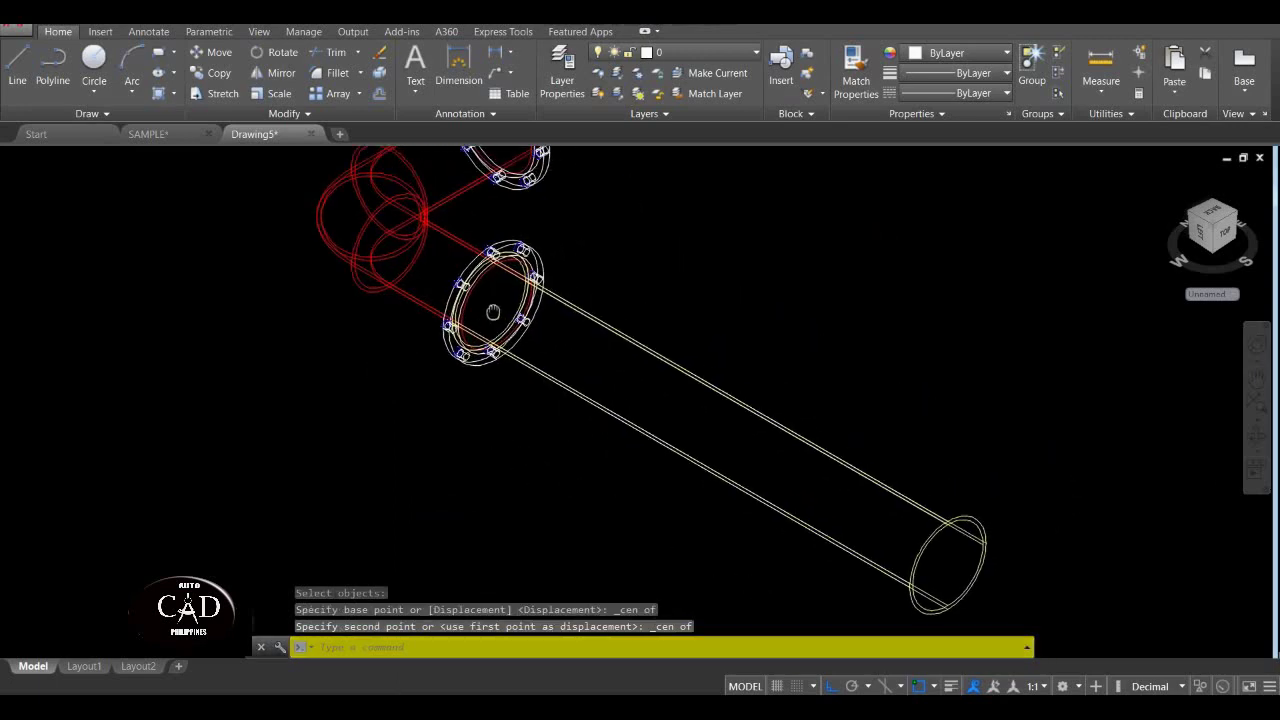
# Show the joined elbow and straight pipe in the Realistic visual style.
pyautogui.click(65, 157)
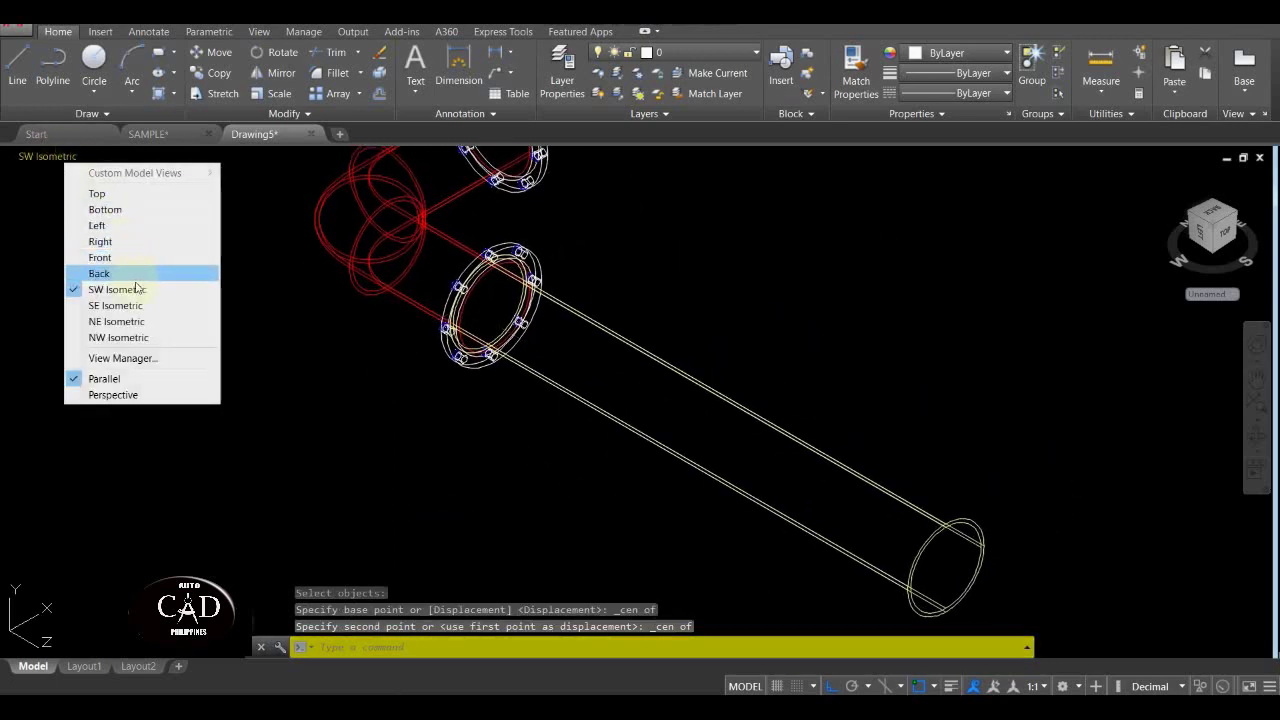
pyautogui.click(165, 205)
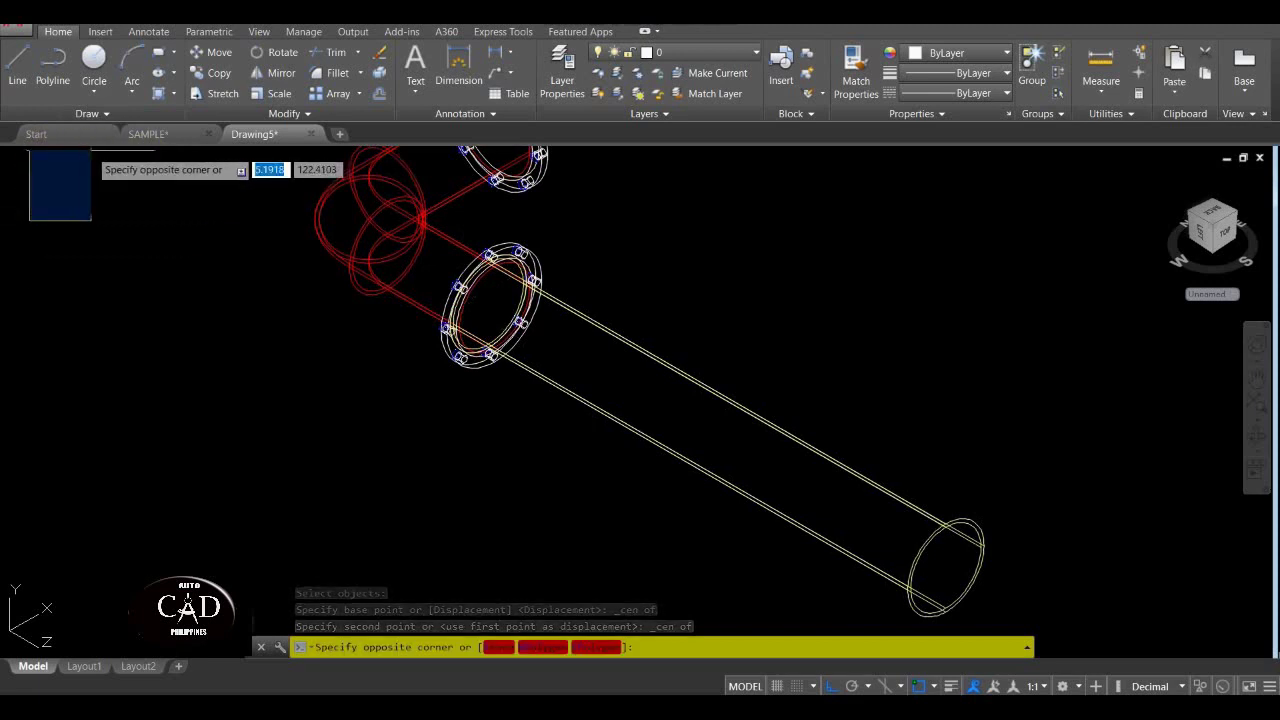
pyautogui.press('Escape')
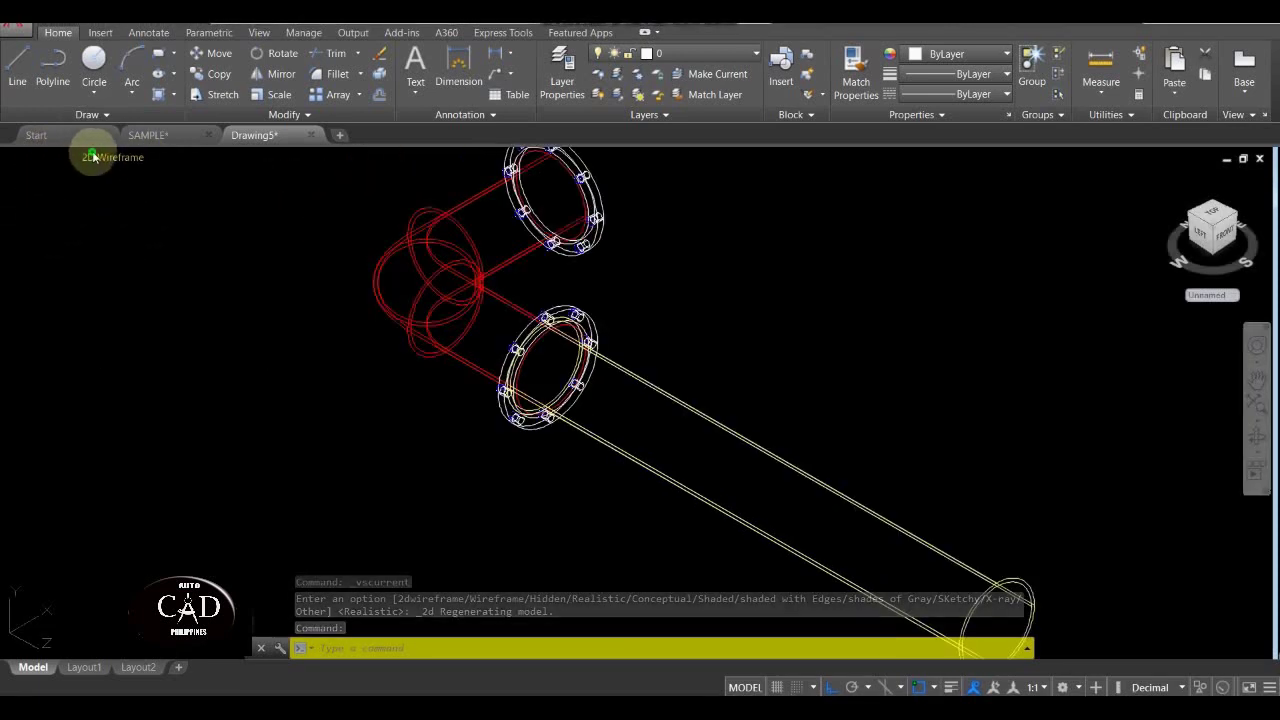
pyautogui.click(91, 157)
pyautogui.click(140, 245)
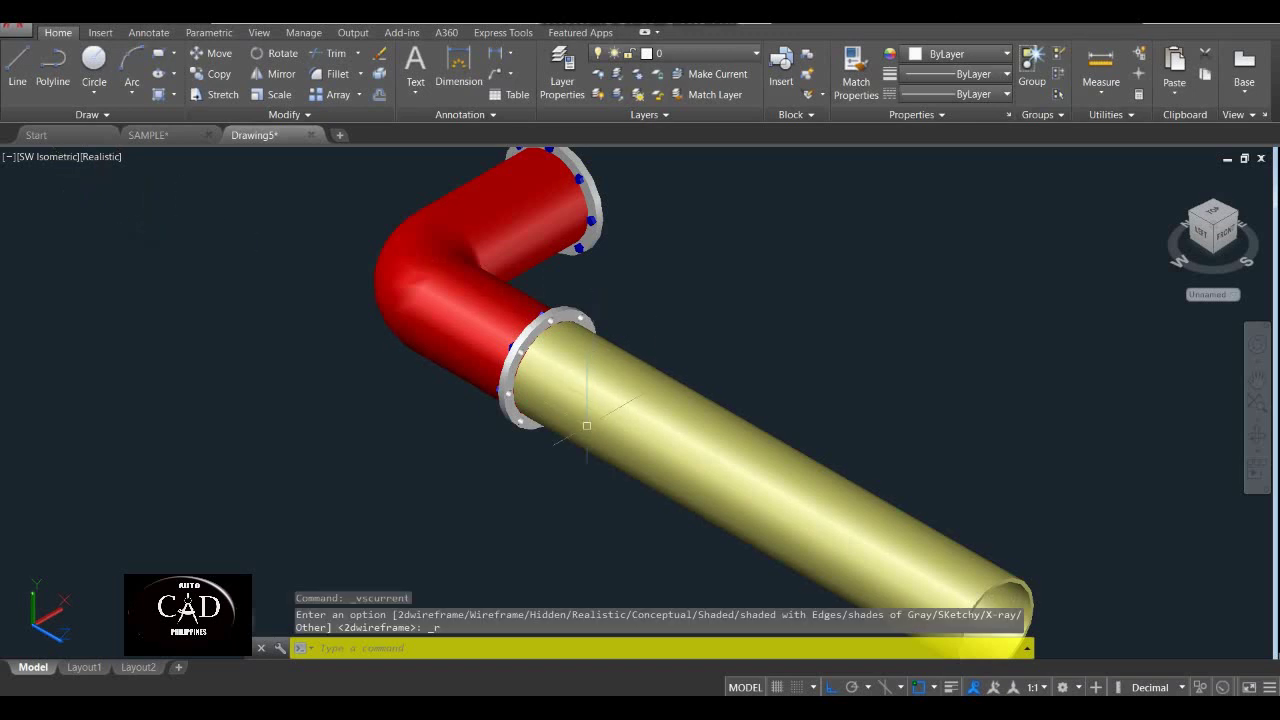
pyautogui.moveTo(700, 428); pyautogui.dragTo(643, 320, button='middle')
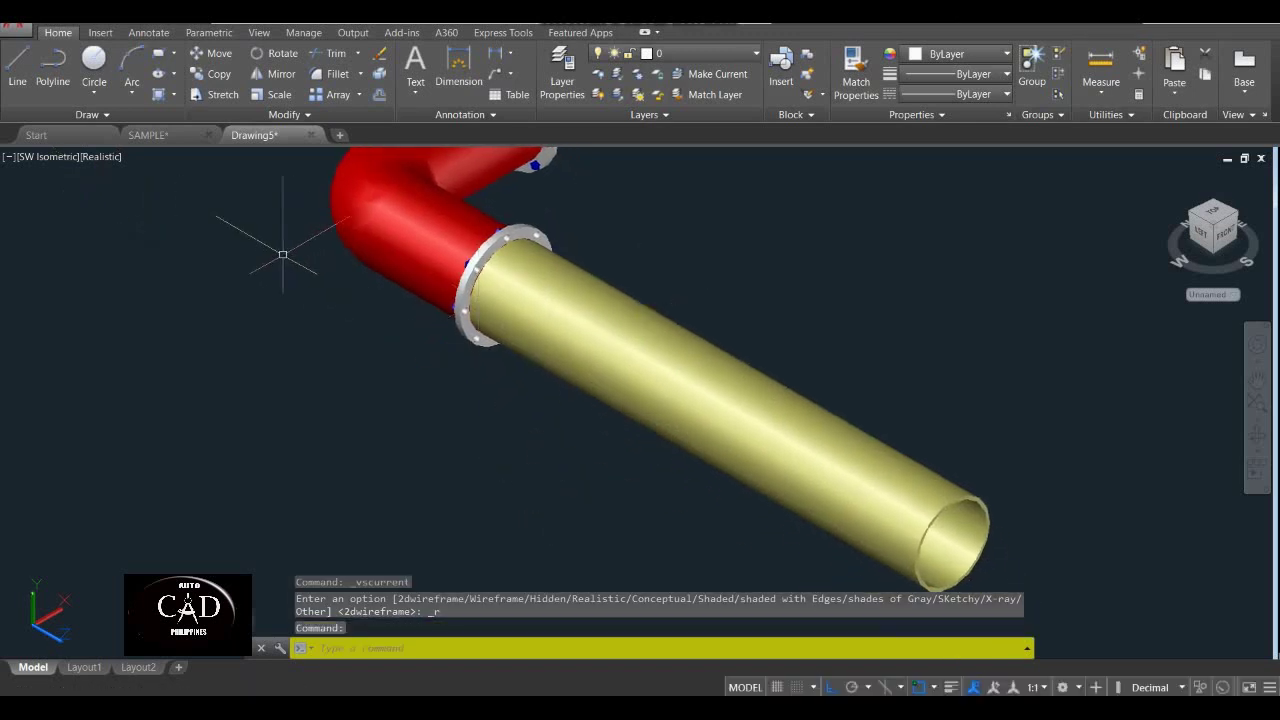
# Switch to the Left view, with the flange joint between the red elbow and the yellow pipe in close view.
pyautogui.click(29, 155)
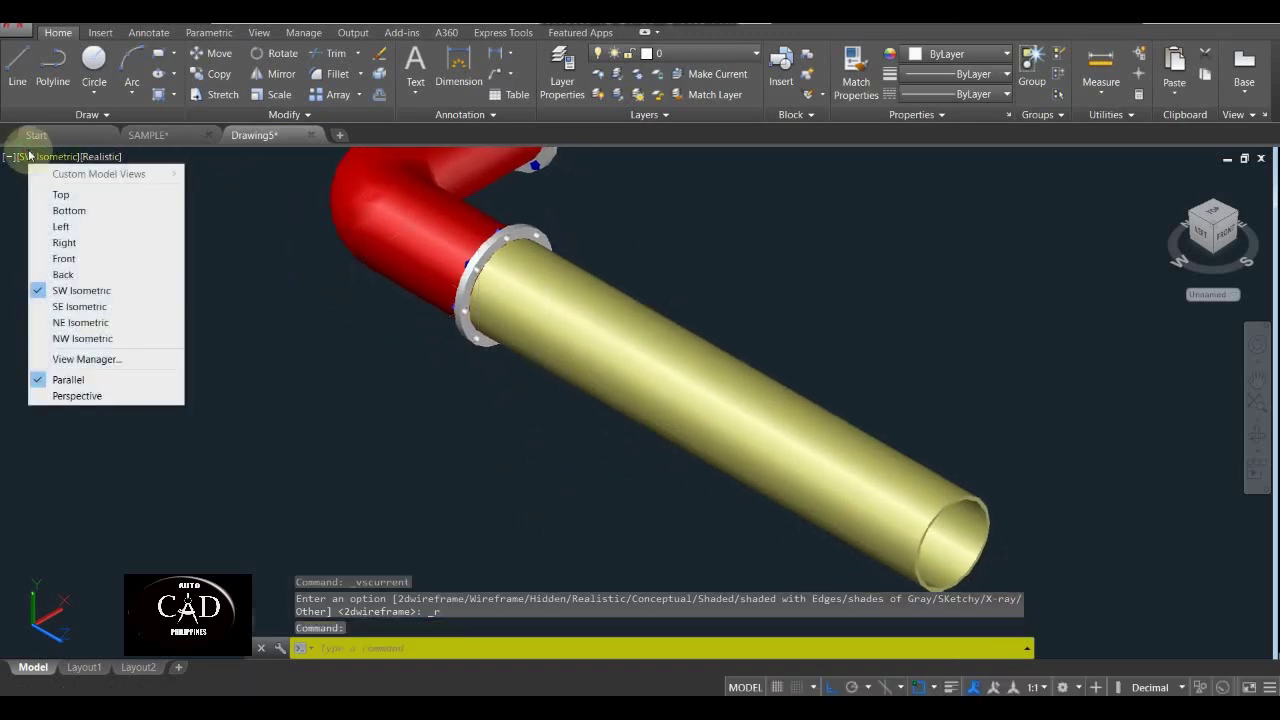
pyautogui.click(52, 228)
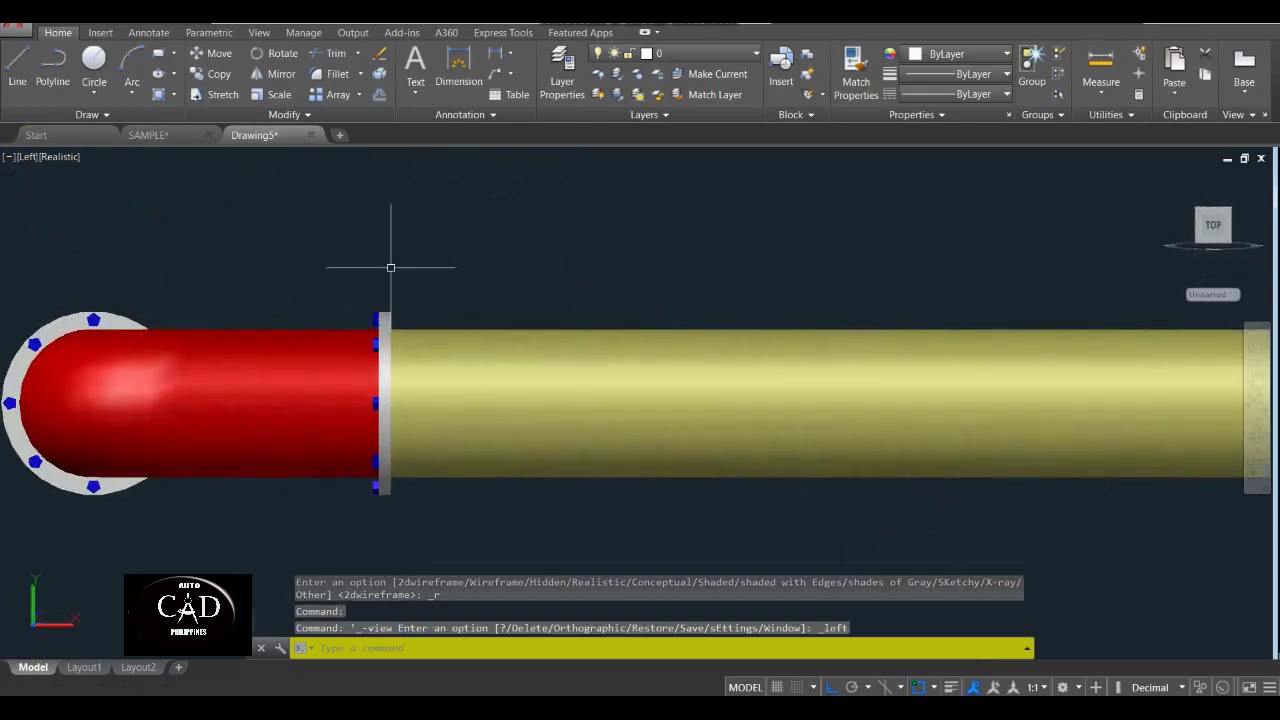
pyautogui.scroll(3, 308, 286)
pyautogui.click(378, 232)
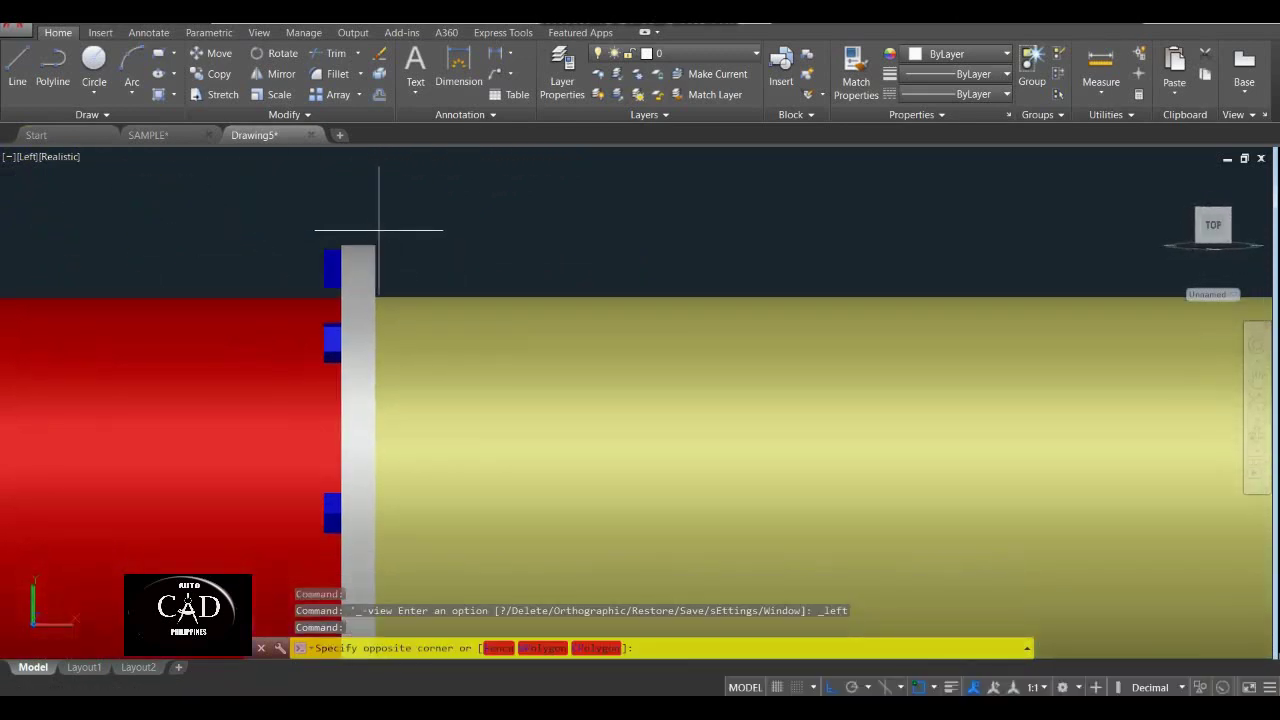
pyautogui.press('Escape')
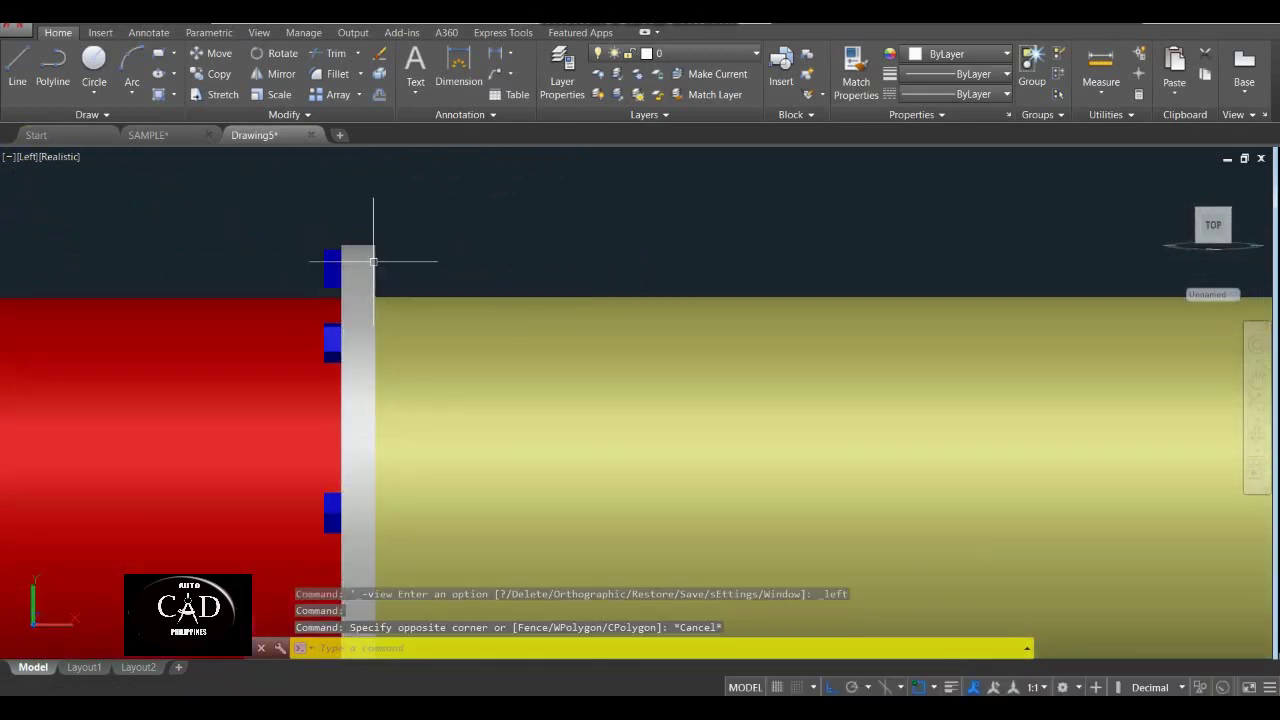
pyautogui.click(452, 236)
pyautogui.press('Escape')
pyautogui.scroll(1, 379, 257)
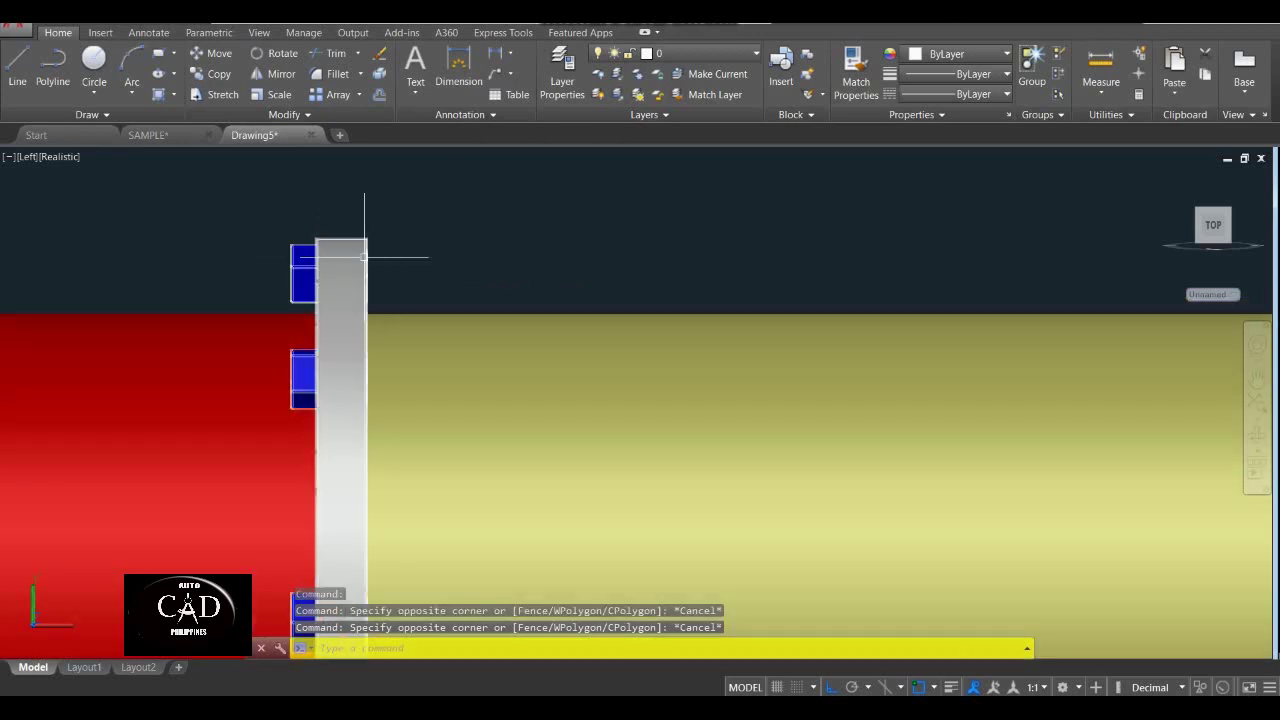
pyautogui.scroll(-3, 378, 257)
pyautogui.moveTo(403, 236); pyautogui.dragTo(446, 233, button='middle')
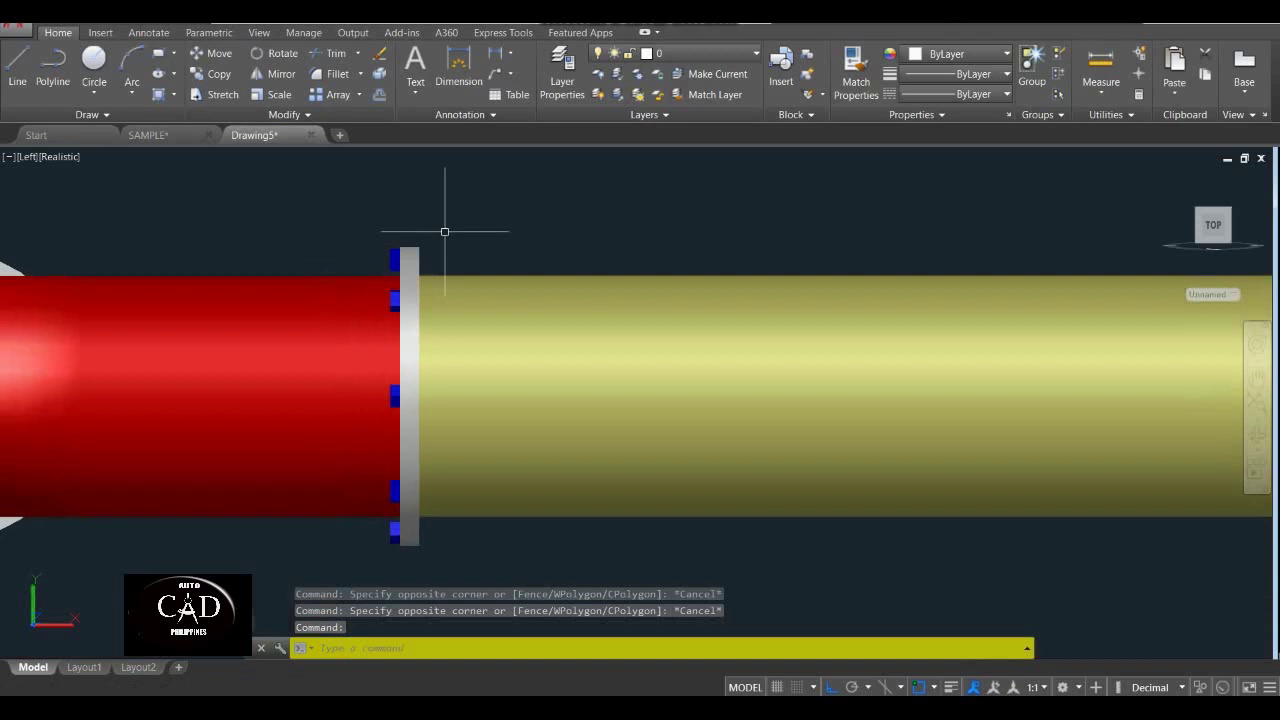
# Mirror the bolted flange across a vertical line along its pipe-side face, keeping the source object.
pyautogui.press('Return')
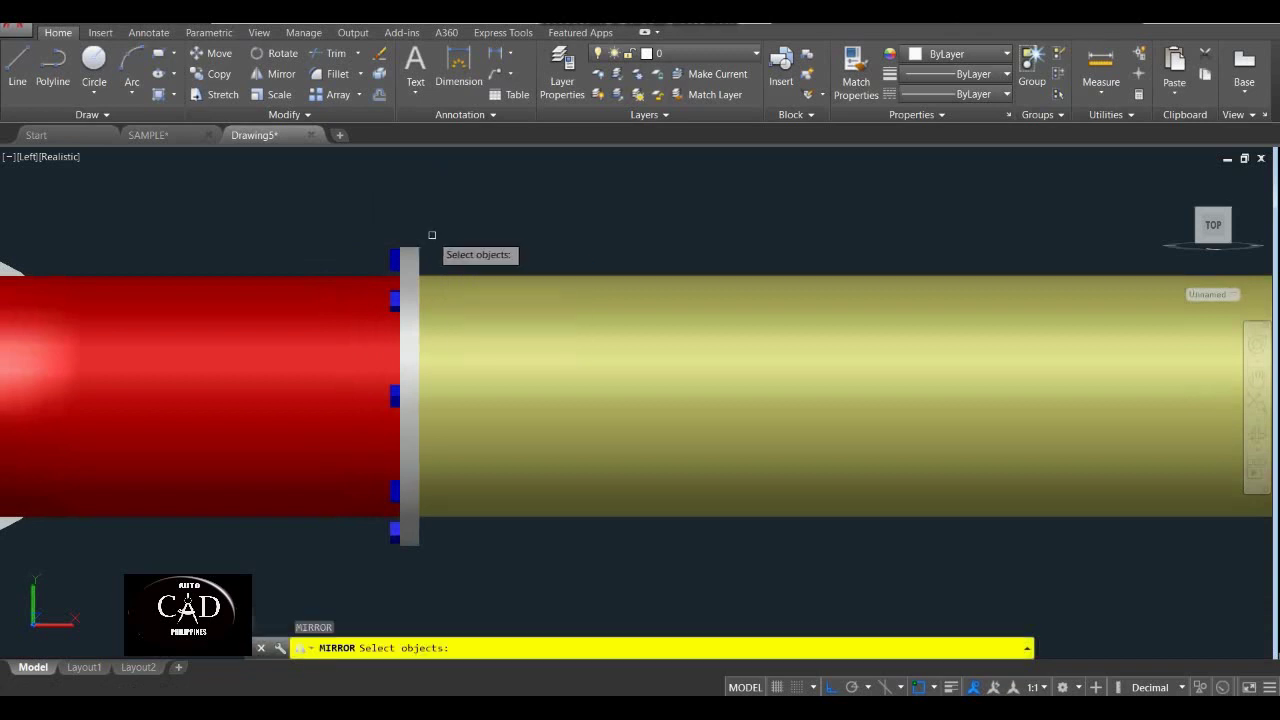
pyautogui.click(451, 234)
pyautogui.click(377, 252)
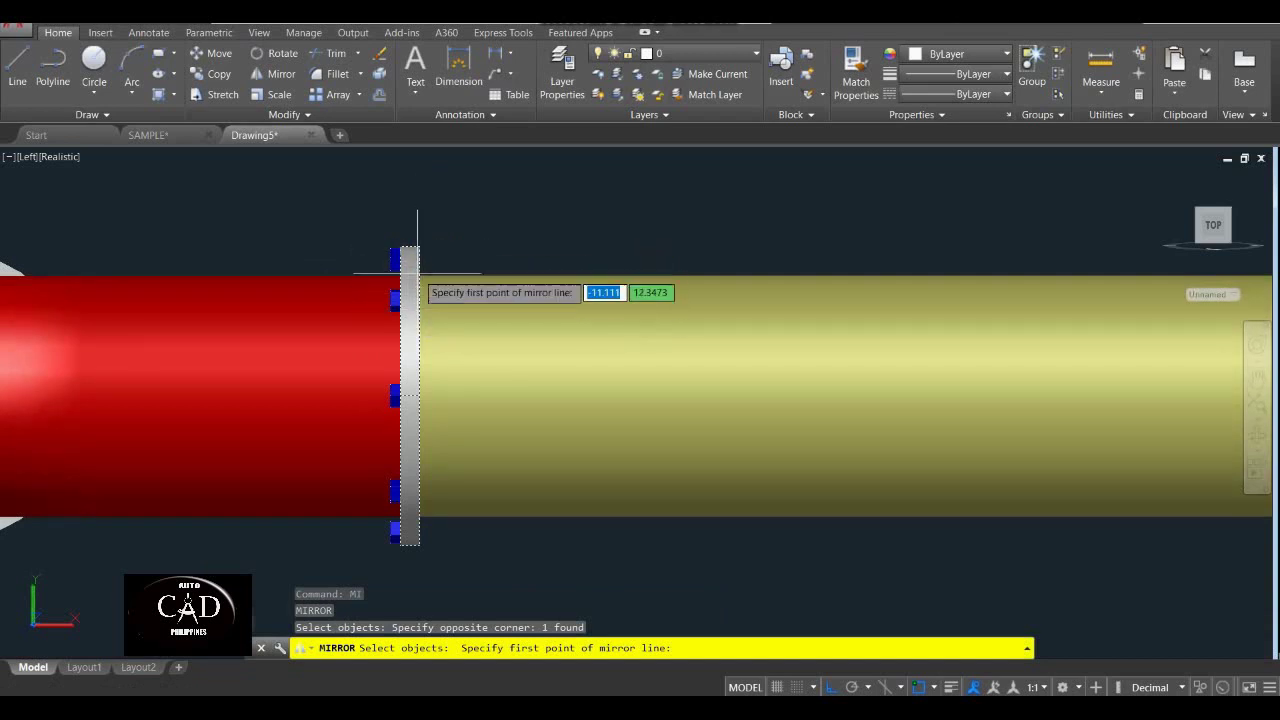
pyautogui.click(420, 249)
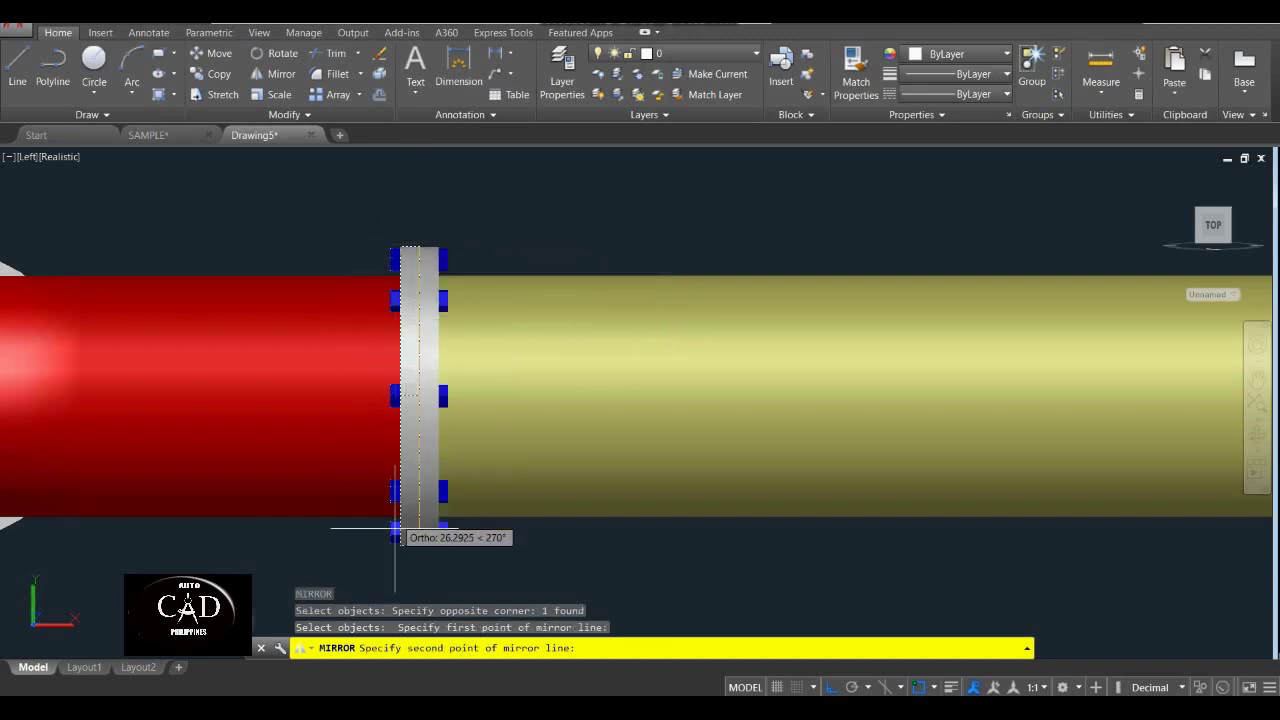
pyautogui.click(401, 581)
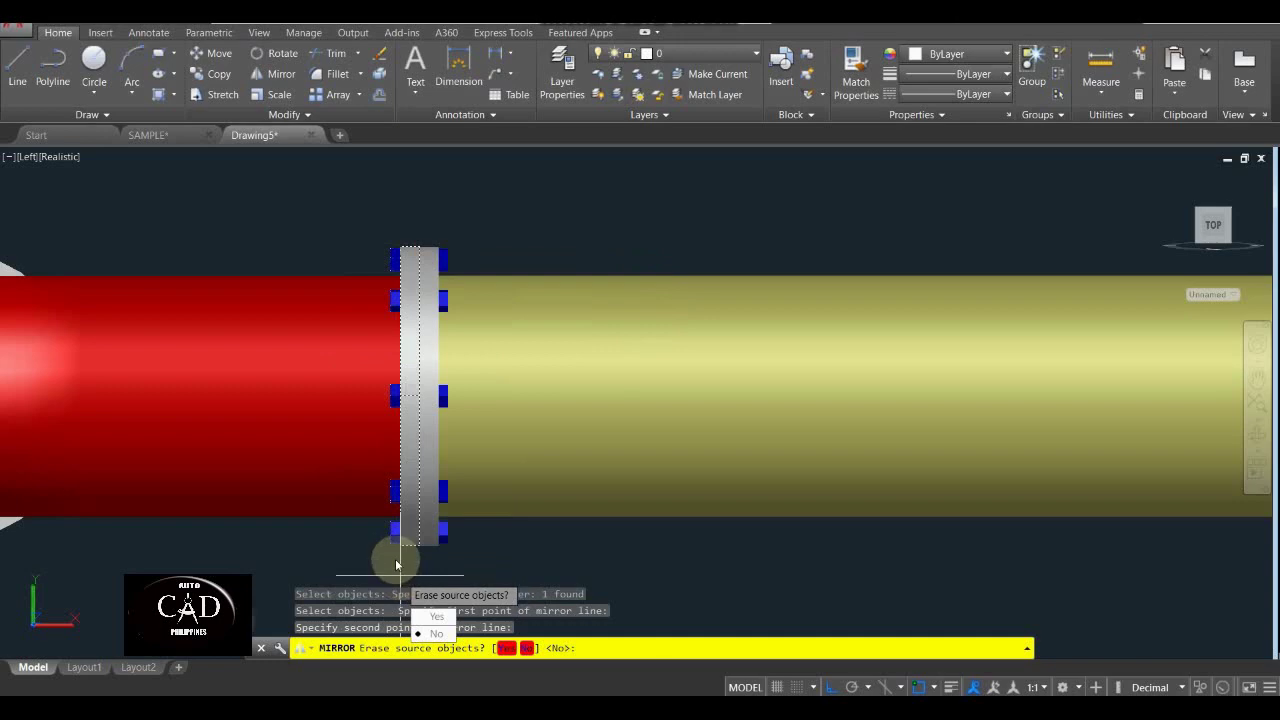
pyautogui.write('N')
pyautogui.press('Return')
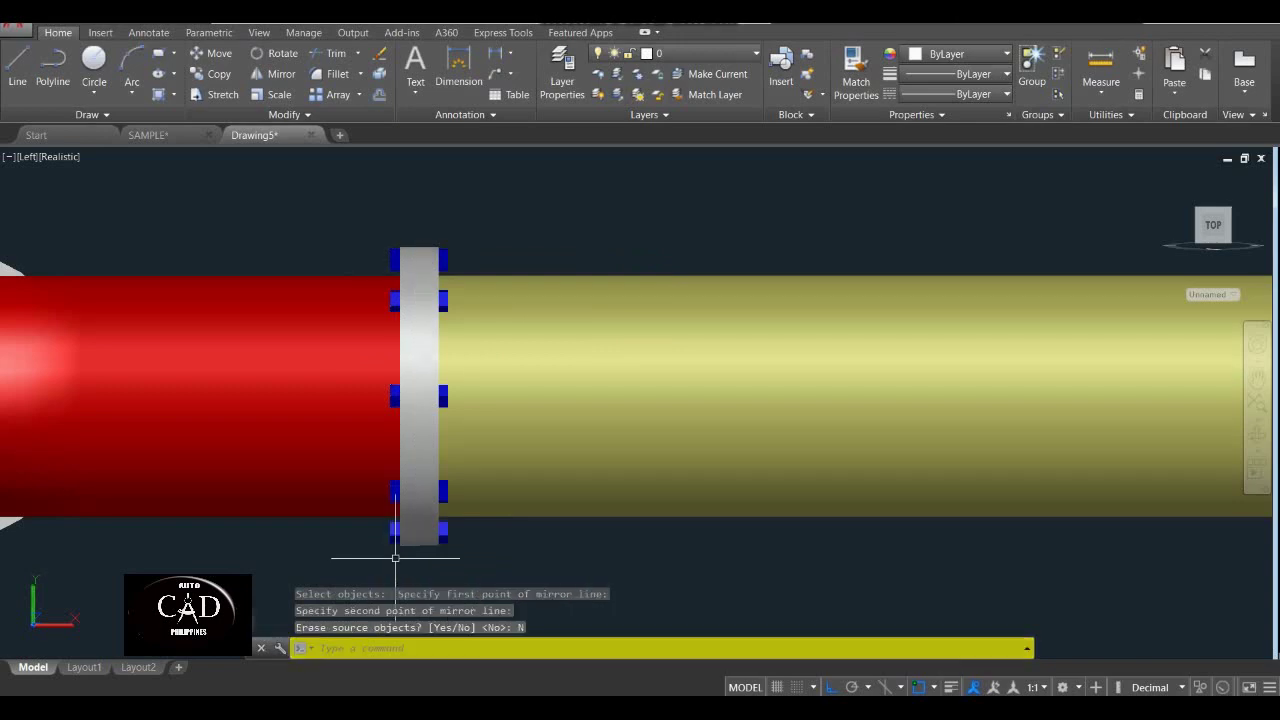
# Examine the mirrored flange and its bolts from an oblique angle, along with the straight pipe's open end.
pyautogui.keyDown('shift'); pyautogui.moveTo(416, 541); pyautogui.dragTo(537, 372, button='middle'); pyautogui.keyUp('shift')
pyautogui.keyDown('shift'); pyautogui.moveTo(411, 357); pyautogui.dragTo(330, 340, button='middle'); pyautogui.keyUp('shift')
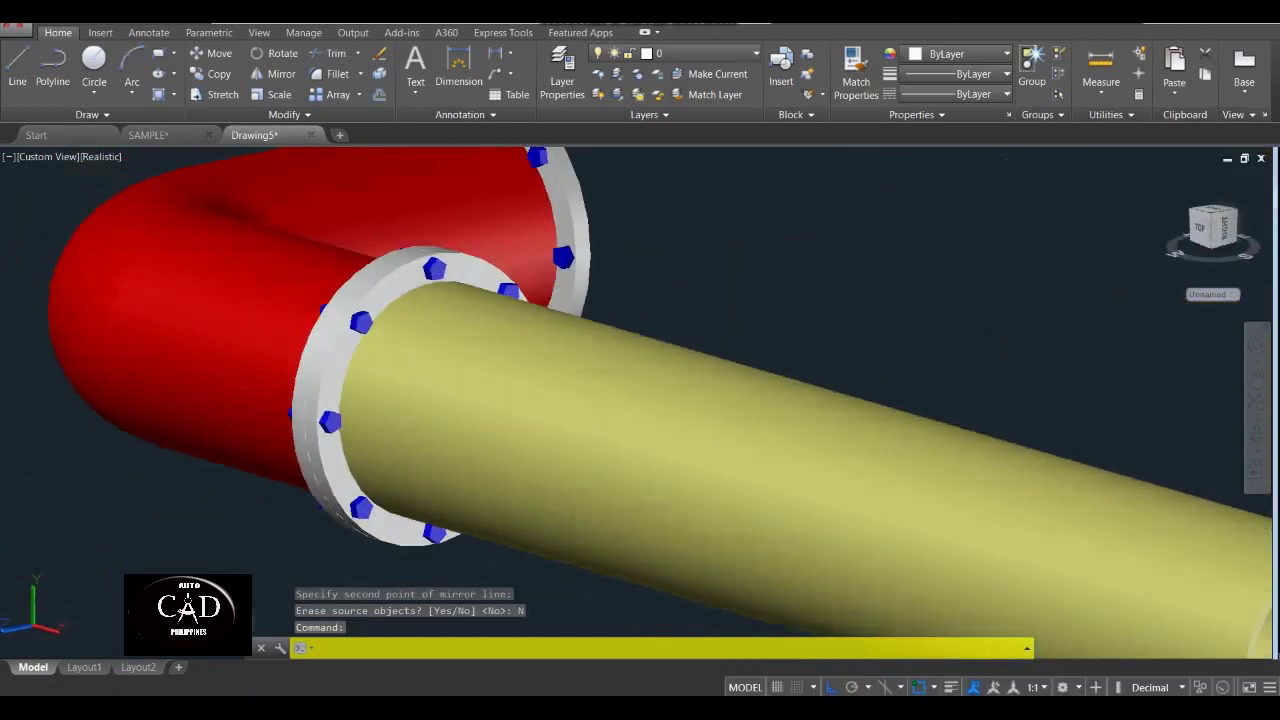
pyautogui.scroll(3, 328, 338)
pyautogui.scroll(-6, 328, 338)
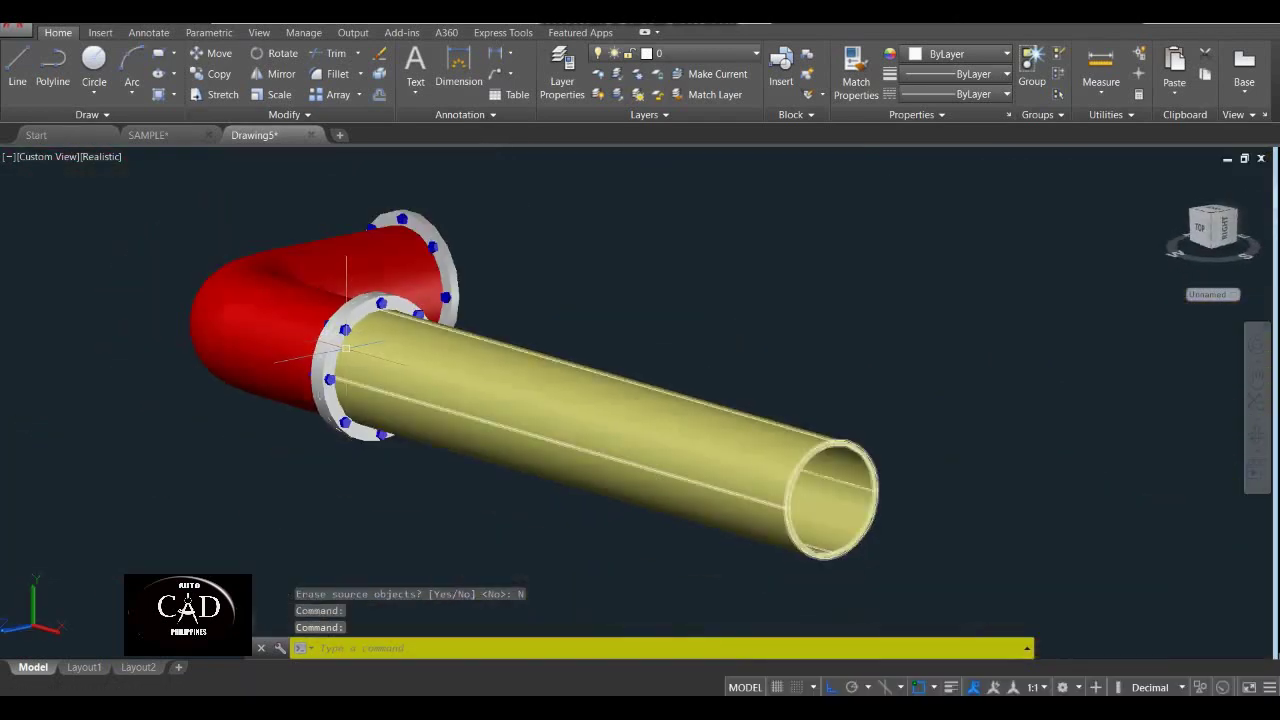
pyautogui.keyDown('shift'); pyautogui.moveTo(404, 376); pyautogui.dragTo(451, 400, button='middle'); pyautogui.keyUp('shift')
pyautogui.scroll(3, 344, 337)
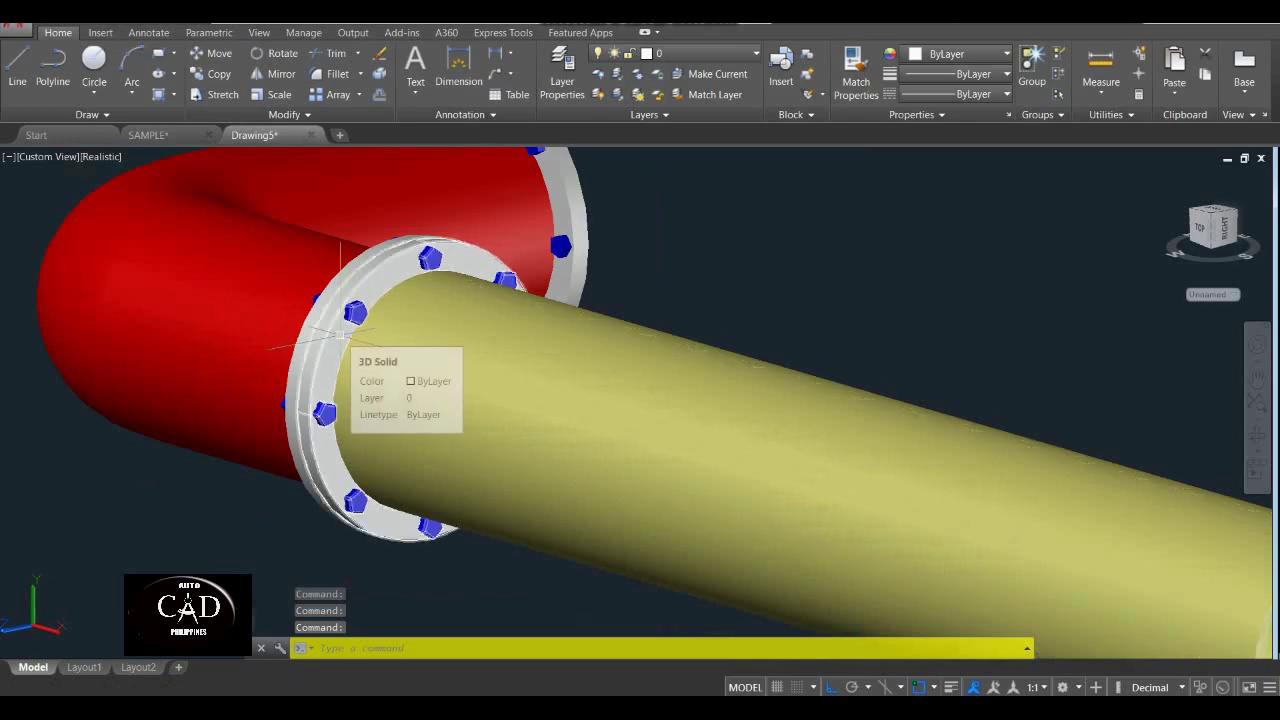
pyautogui.scroll(3, 316, 322)
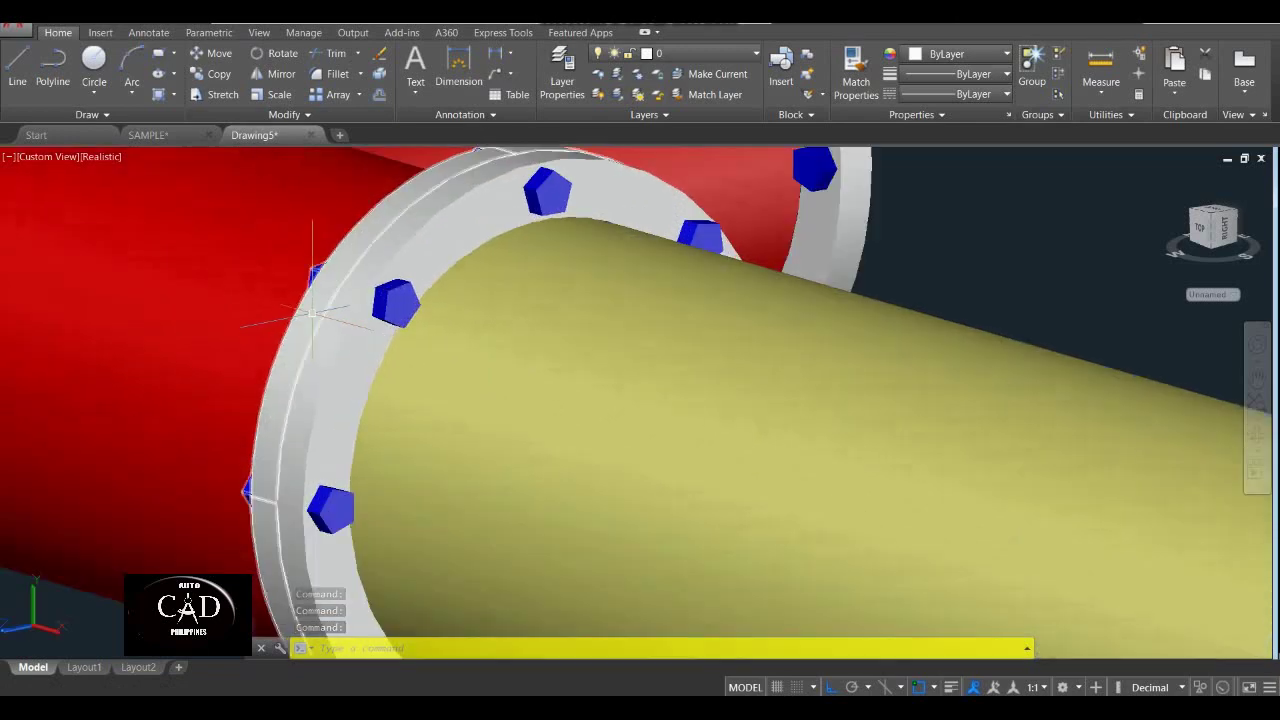
pyautogui.click(313, 314)
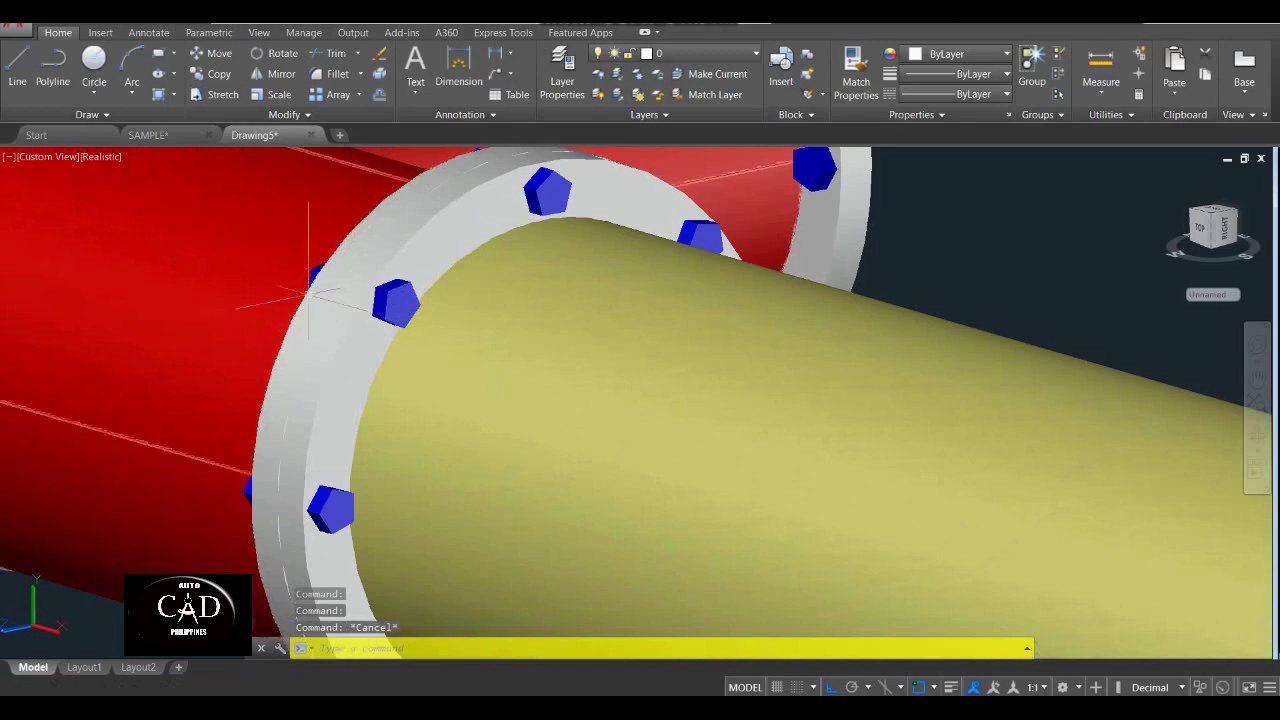
pyautogui.scroll(-6, 308, 295)
pyautogui.scroll(3, 846, 450)
pyautogui.scroll(-4, 829, 441)
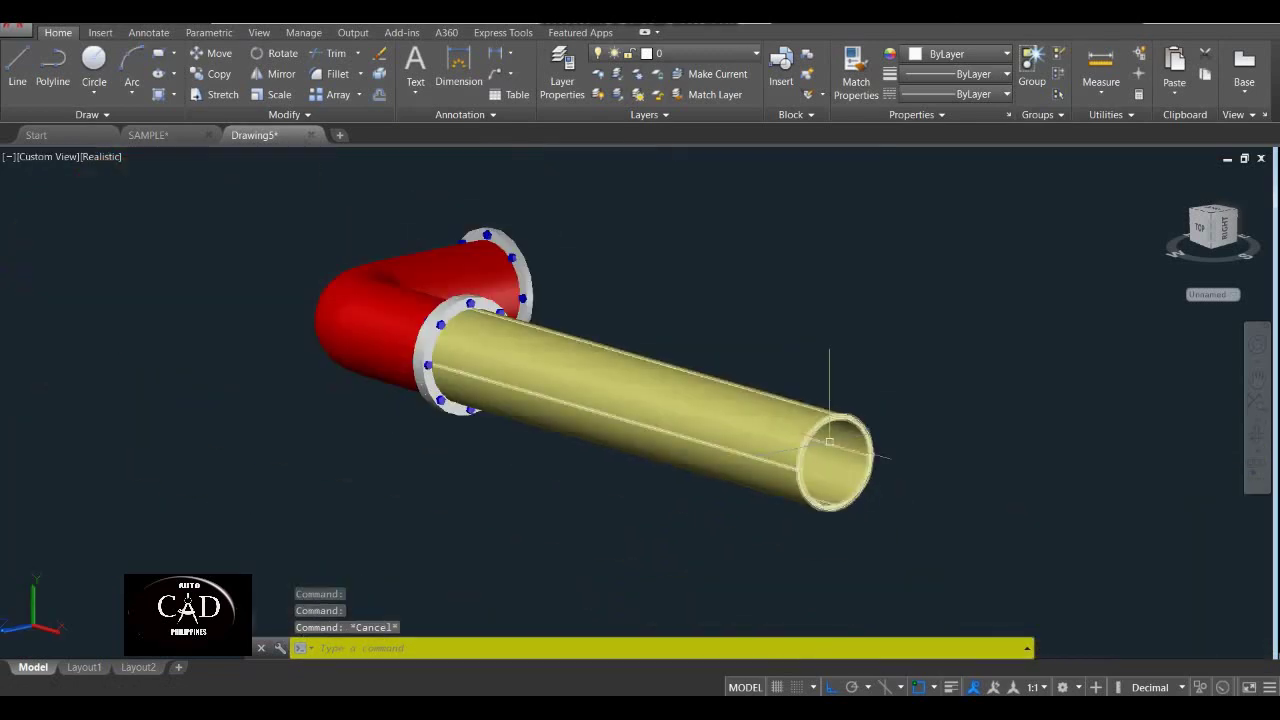
pyautogui.moveTo(829, 441); pyautogui.dragTo(590, 386, button='middle')
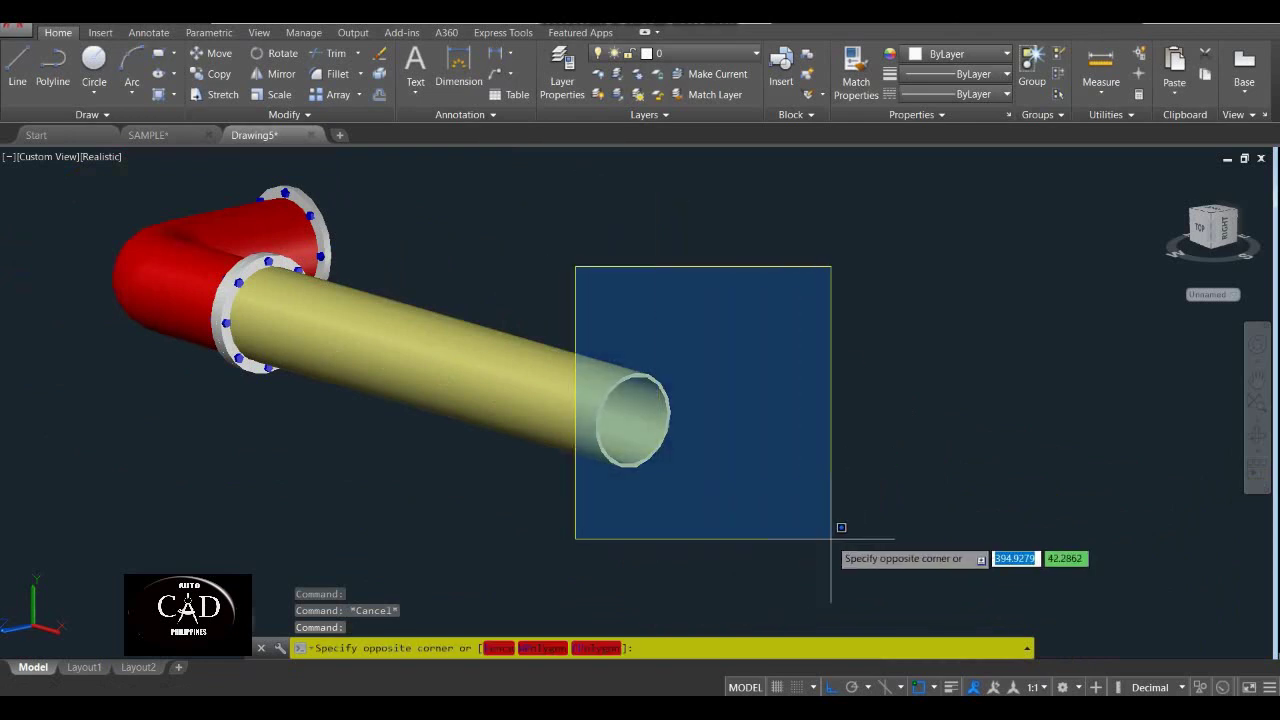
pyautogui.press('Escape')
# Show the assembly in the 2D Wireframe visual style, with the flange joint between elbow and straight pipe in view.
pyautogui.scroll(3, 223, 300)
pyautogui.keyDown('shift'); pyautogui.moveTo(223, 300); pyautogui.dragTo(400, 331, button='middle'); pyautogui.keyUp('shift')
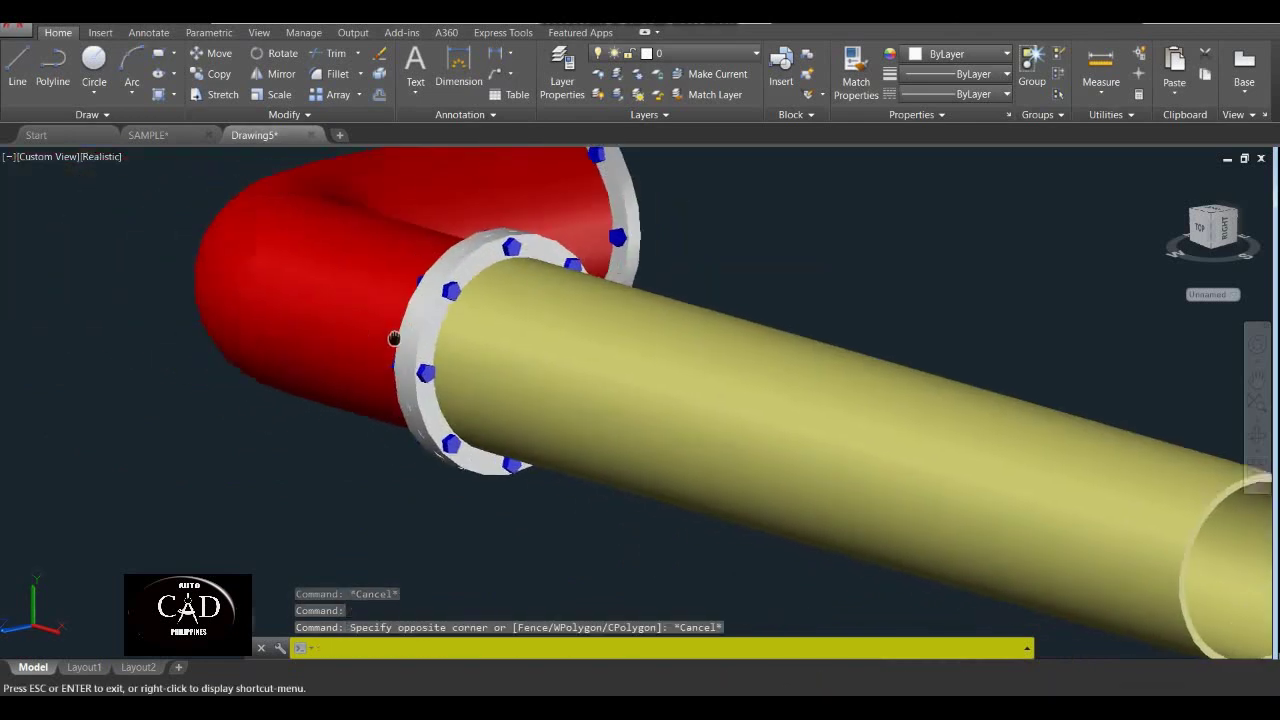
pyautogui.scroll(2, 426, 336)
pyautogui.click(411, 295)
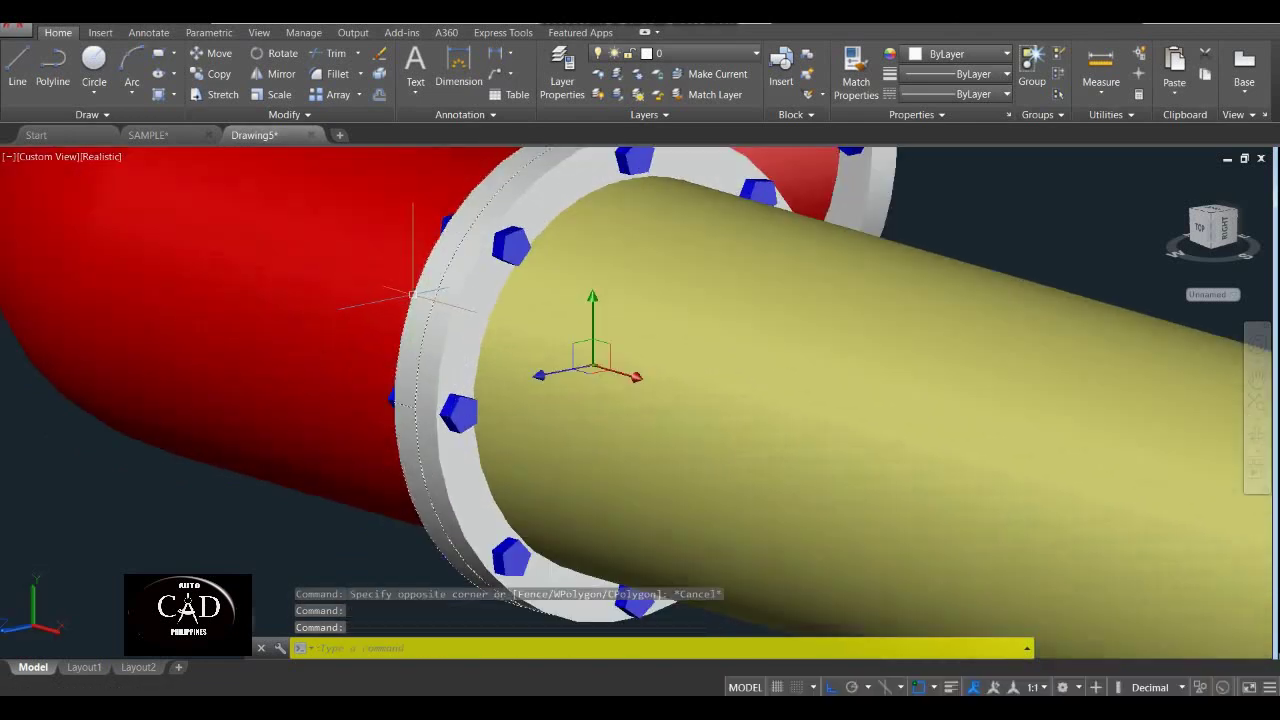
pyautogui.press('Escape')
pyautogui.click(116, 156)
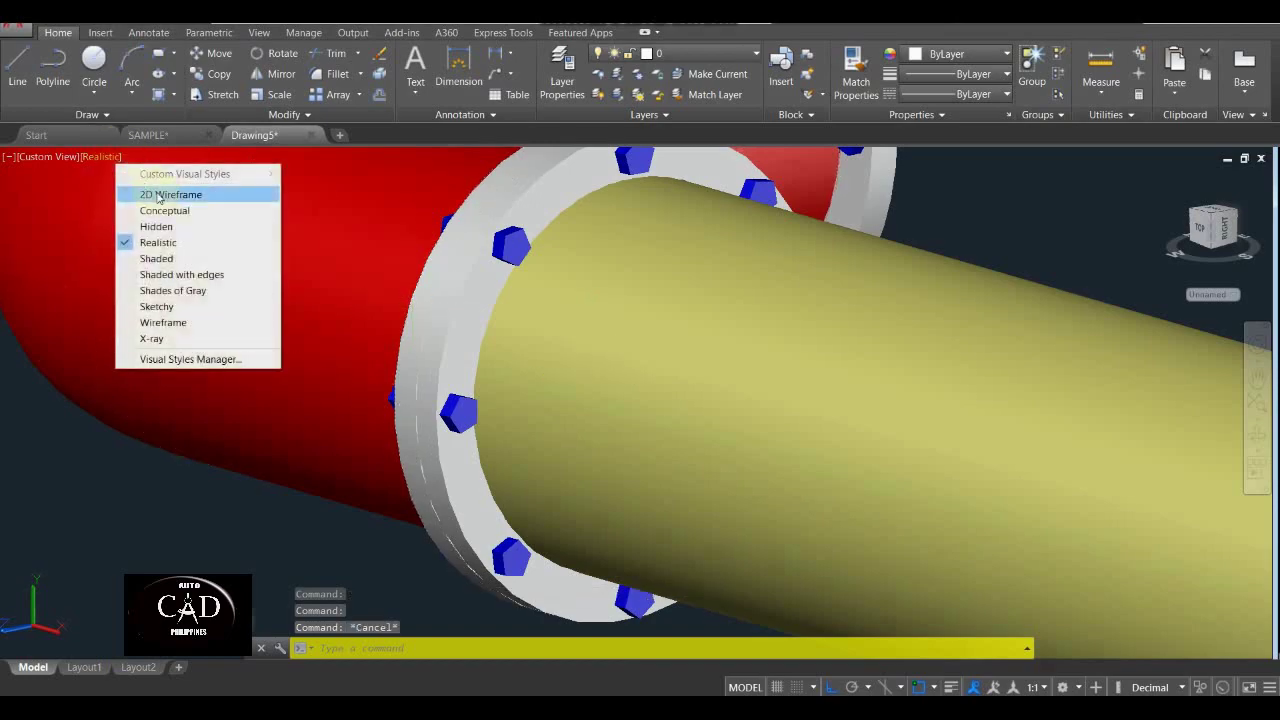
pyautogui.click(155, 192)
pyautogui.scroll(-5, 355, 330)
pyautogui.keyDown('shift'); pyautogui.moveTo(565, 385); pyautogui.dragTo(600, 455, button='middle'); pyautogui.keyUp('shift')
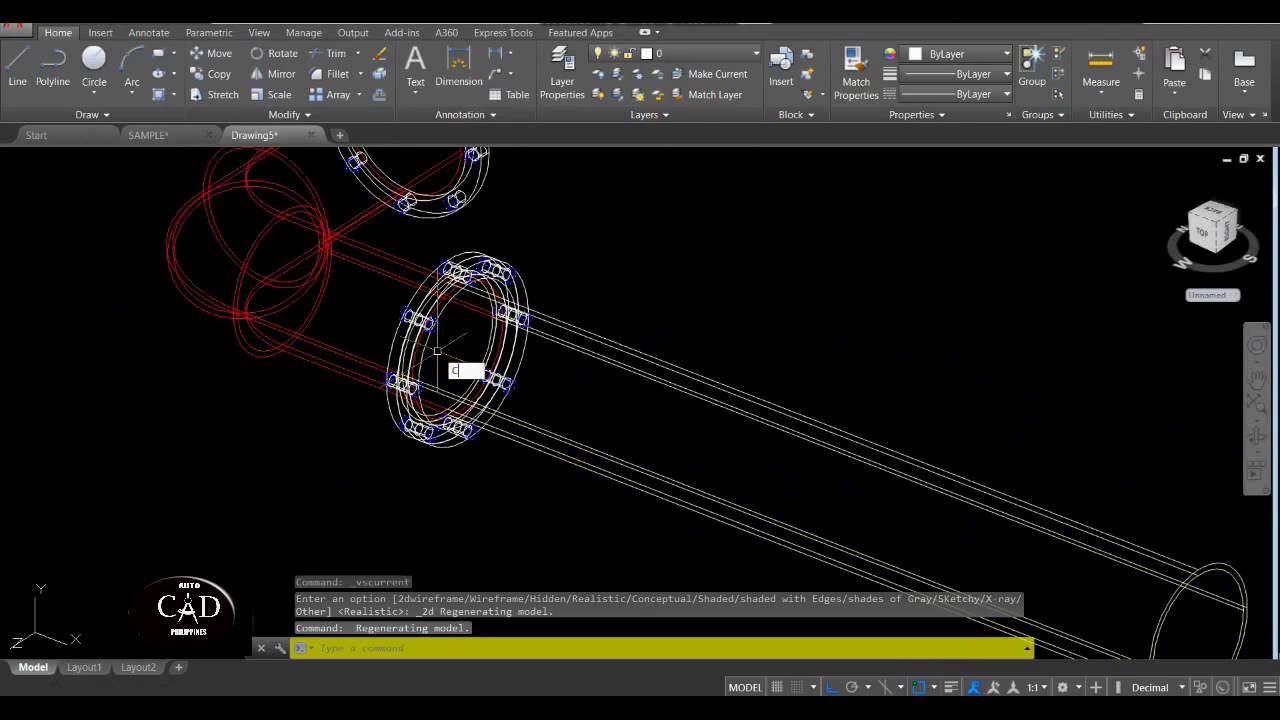
# Copy the elbow-side bolted flange from its centre to the centre of the straight pipe's open end.
pyautogui.write('o')
pyautogui.press('Return')
pyautogui.scroll(5, 437, 351)
pyautogui.click(449, 275)
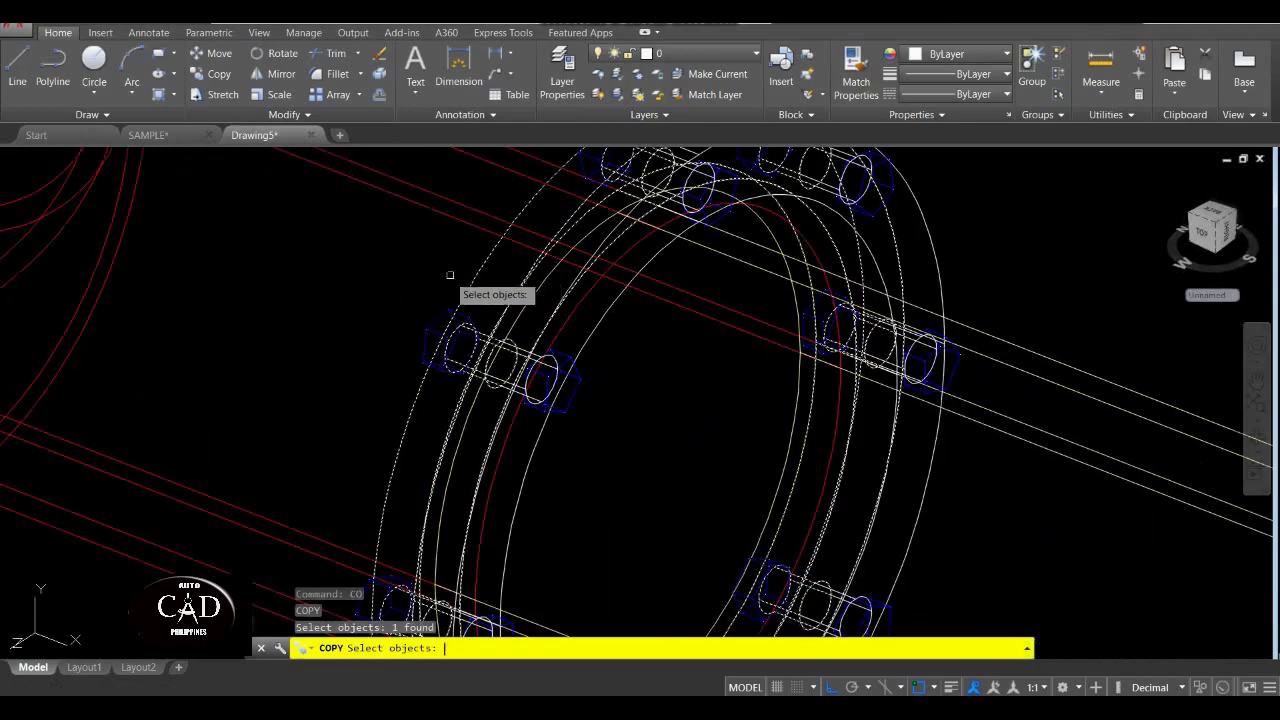
pyautogui.scroll(-5, 449, 275)
pyautogui.press('Return')
pyautogui.keyDown('shift'); pyautogui.rightClick(552, 408); pyautogui.keyUp('shift')
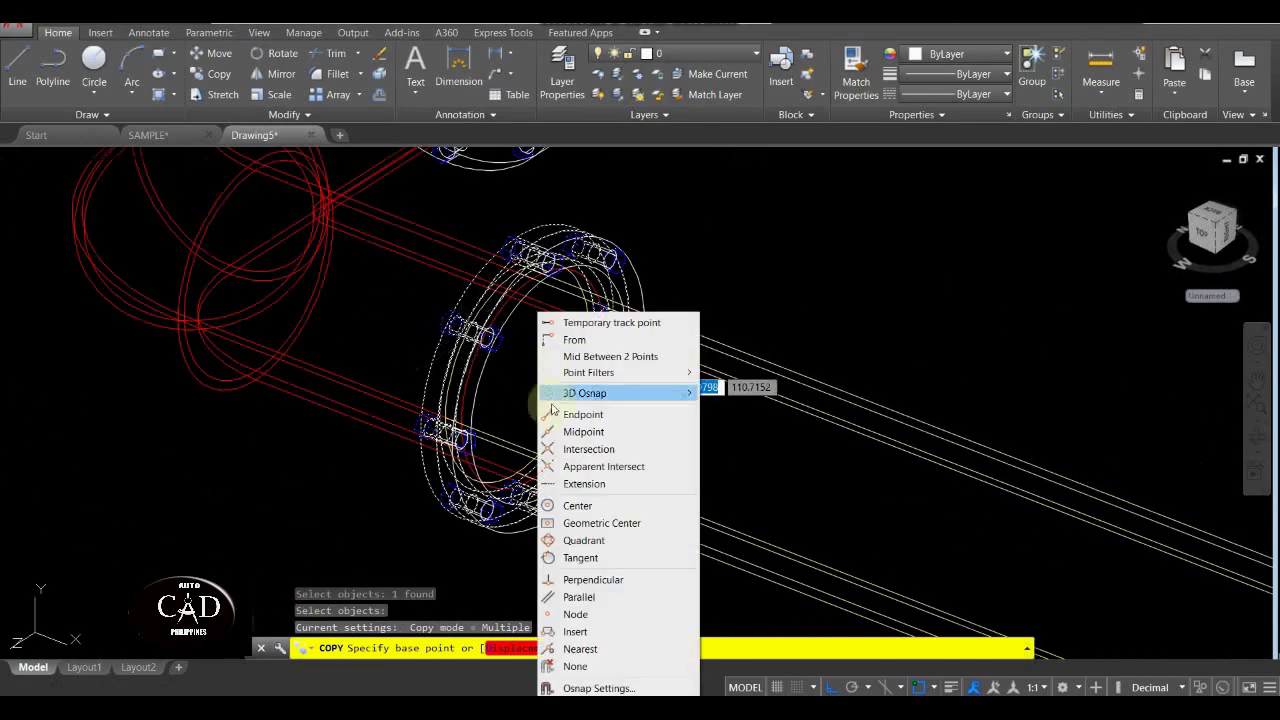
pyautogui.click(580, 505)
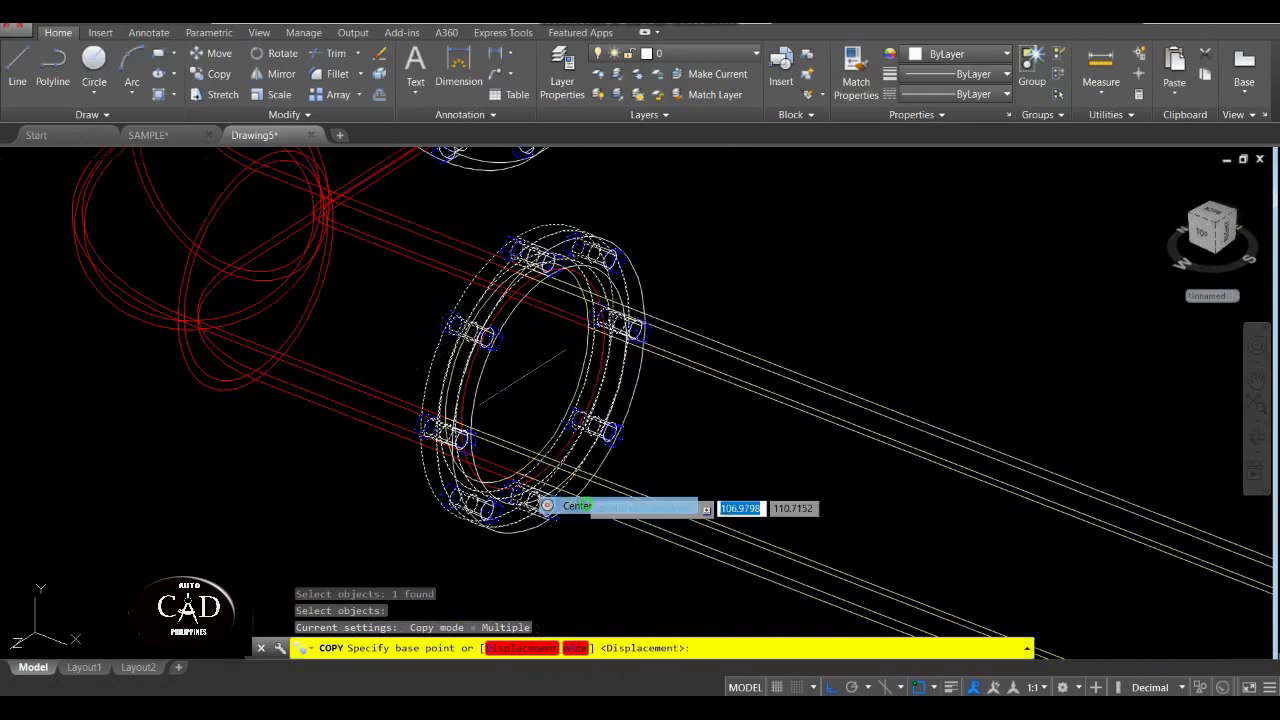
pyautogui.click(512, 376)
pyautogui.scroll(-4, 514, 378)
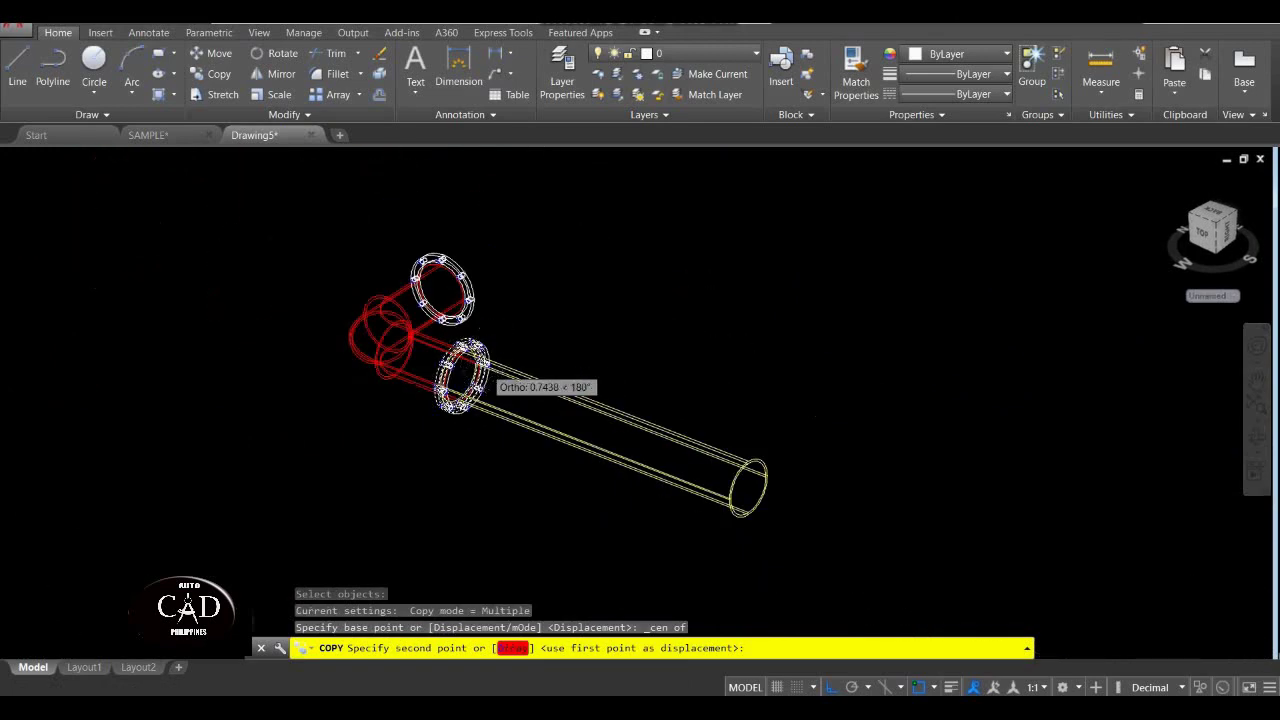
pyautogui.scroll(4, 655, 458)
pyautogui.scroll(2, 630, 430)
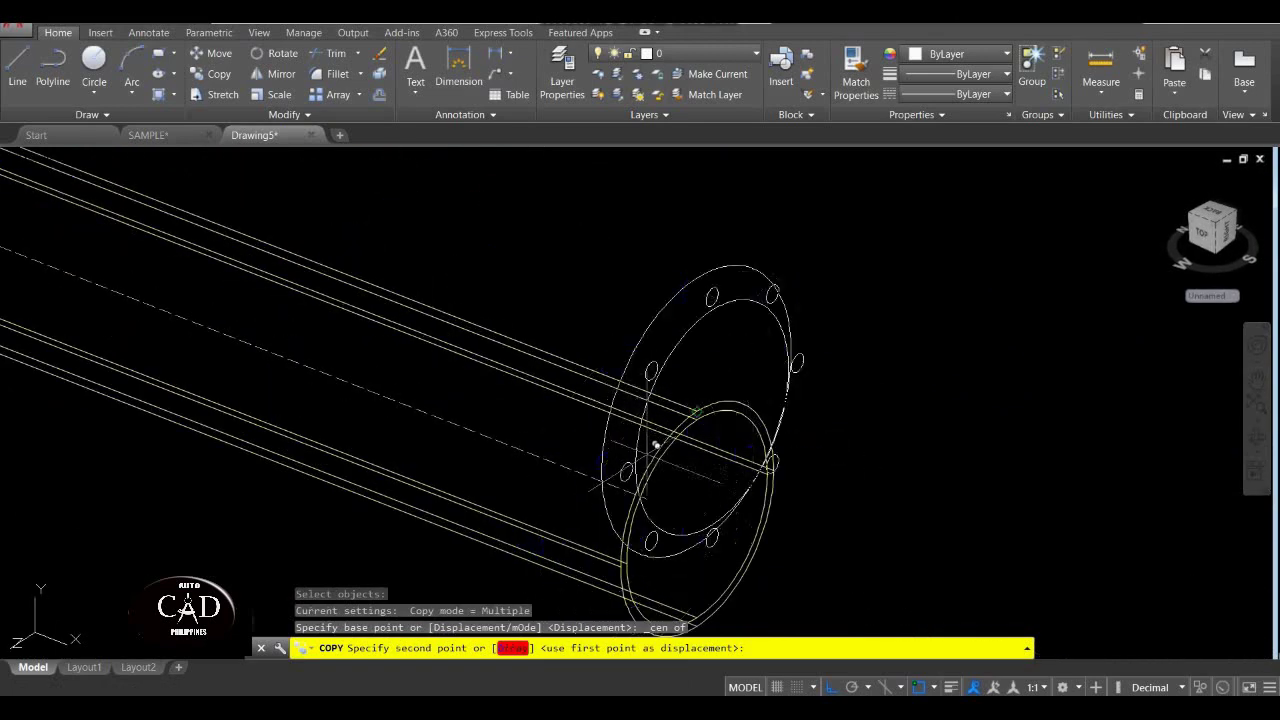
pyautogui.keyDown('shift'); pyautogui.rightClick(697, 506); pyautogui.keyUp('shift')
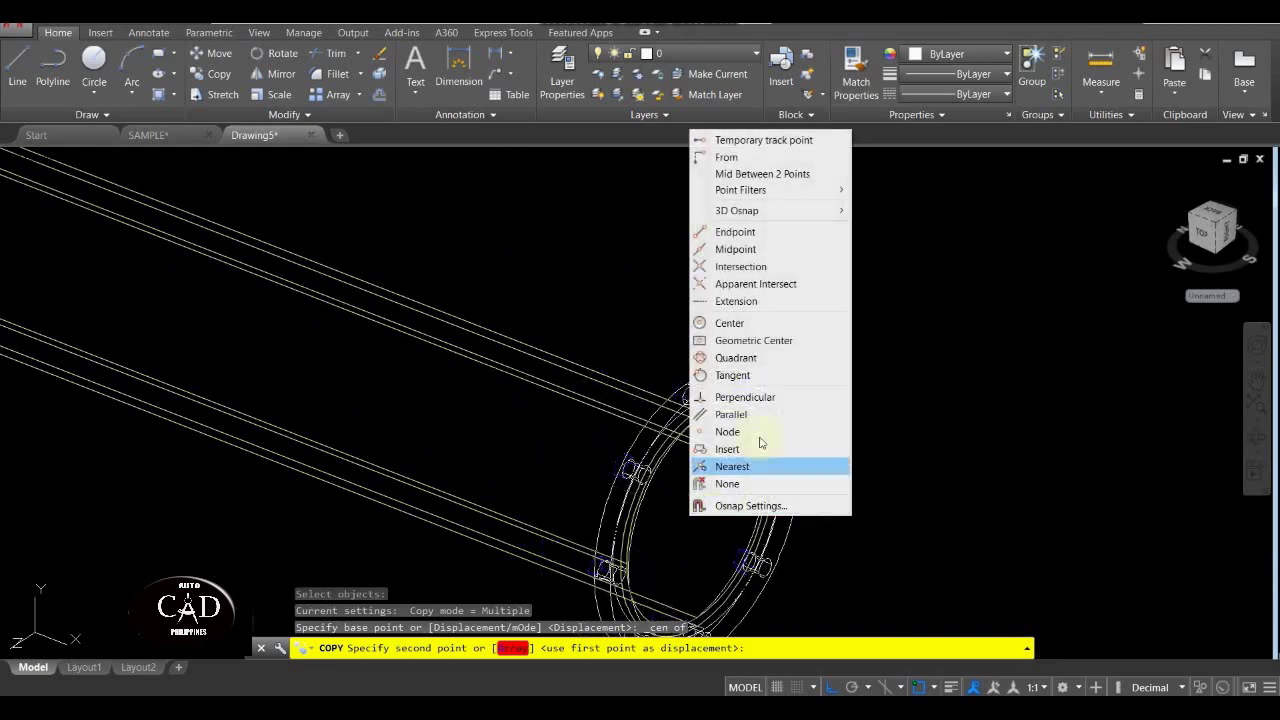
pyautogui.click(769, 326)
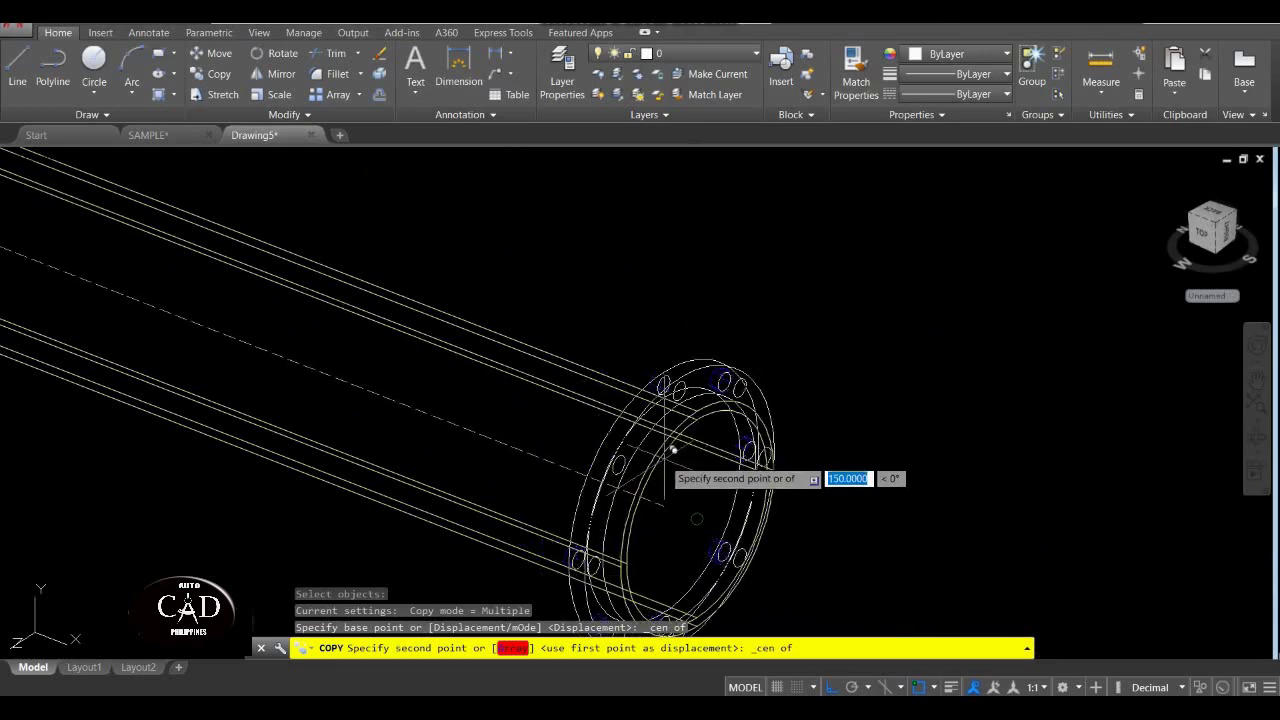
pyautogui.click(701, 506)
pyautogui.press('Return')
pyautogui.scroll(-1, 591, 482)
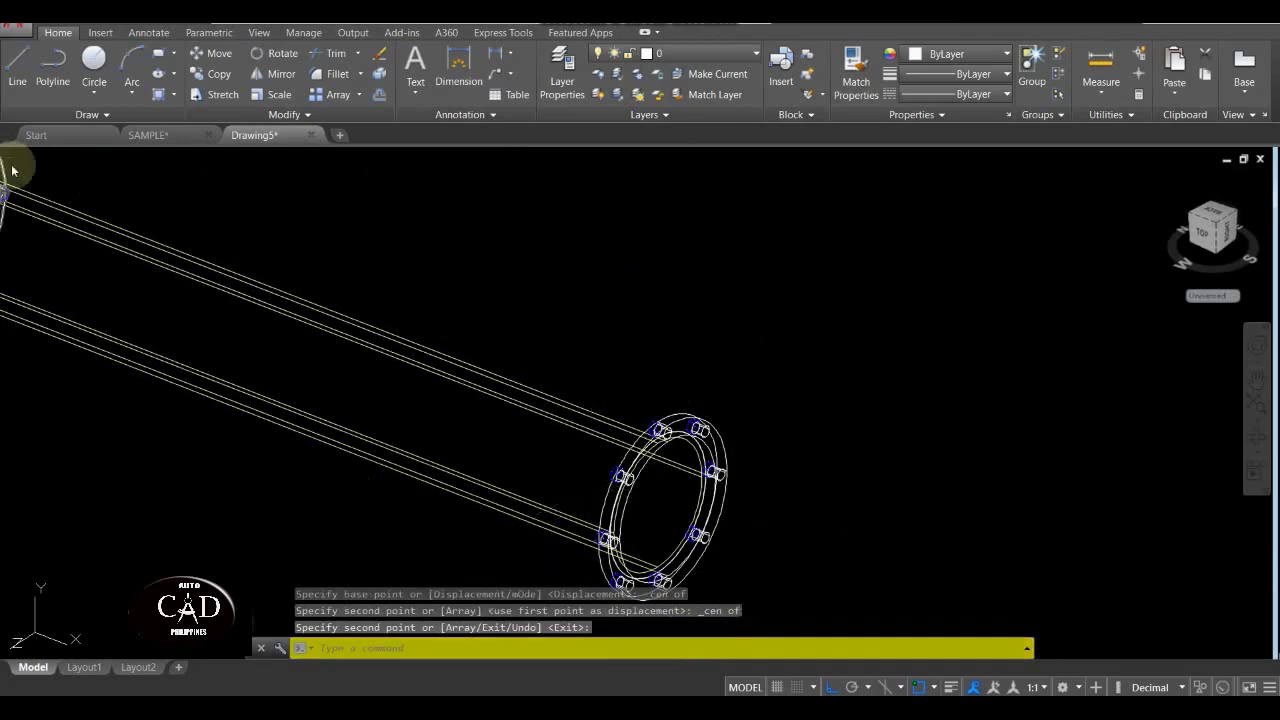
# Show the model in the Realistic visual style, with the copied flange at the pipe's open end in close view.
pyautogui.click(92, 157)
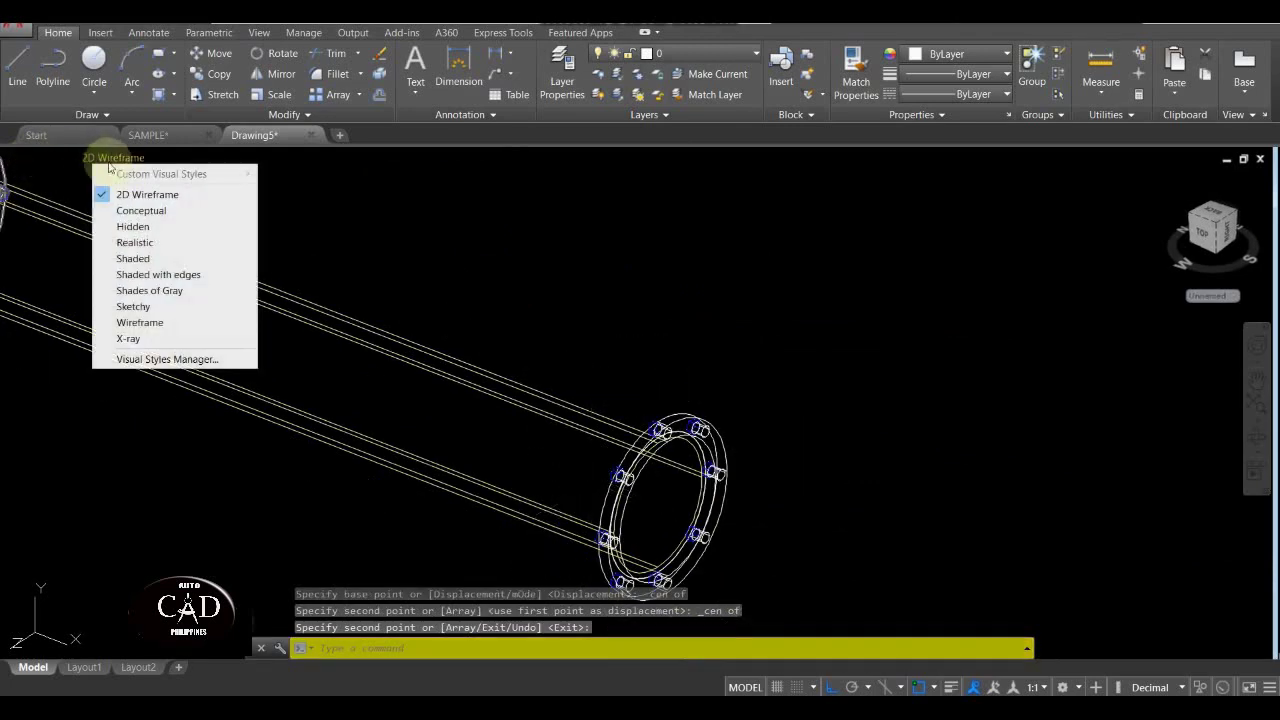
pyautogui.click(134, 242)
pyautogui.scroll(4, 560, 450)
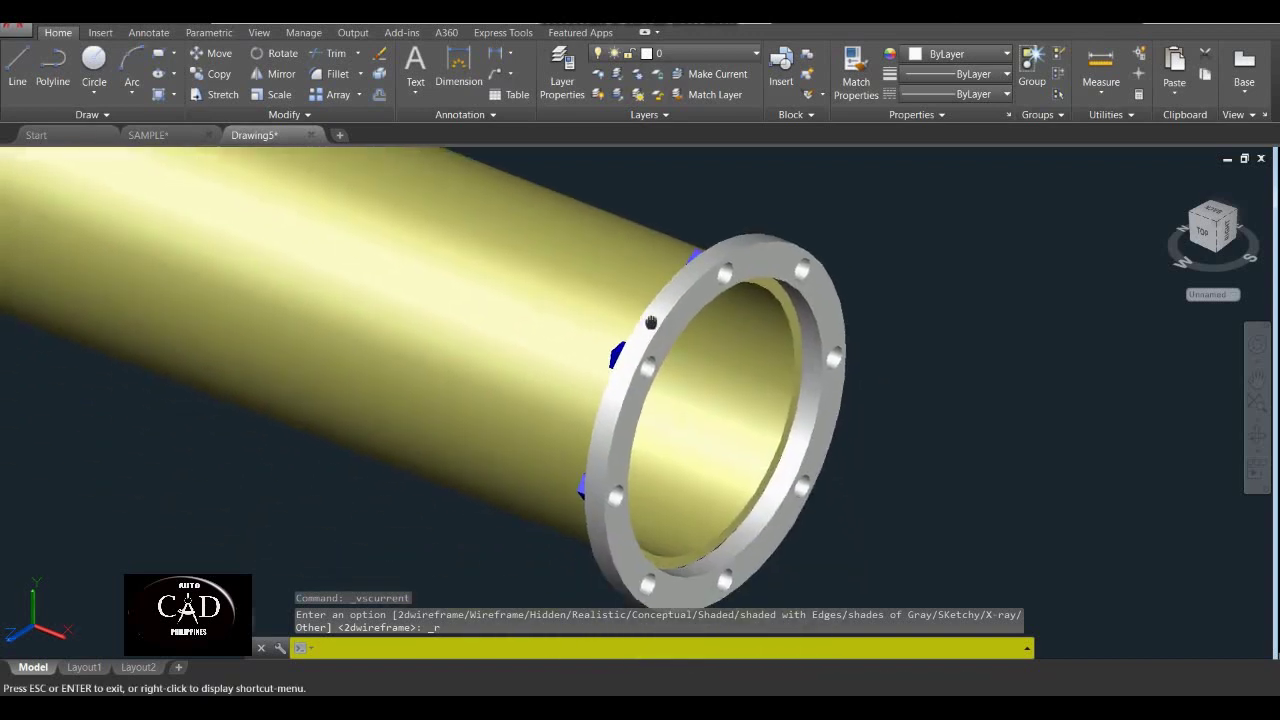
pyautogui.scroll(3, 775, 488)
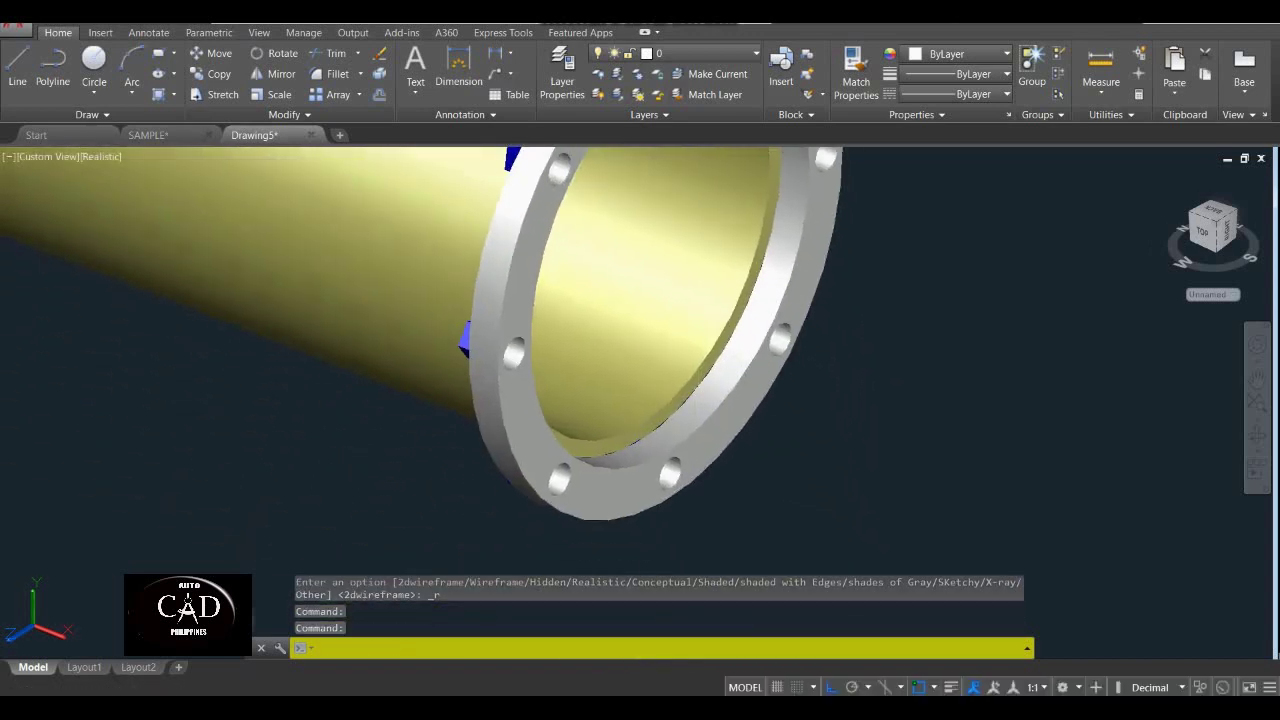
# Move the copied end flange 1 unit along the pipe axis, back toward the elbow.
pyautogui.write('m')
pyautogui.press('Return')
pyautogui.click(720, 448)
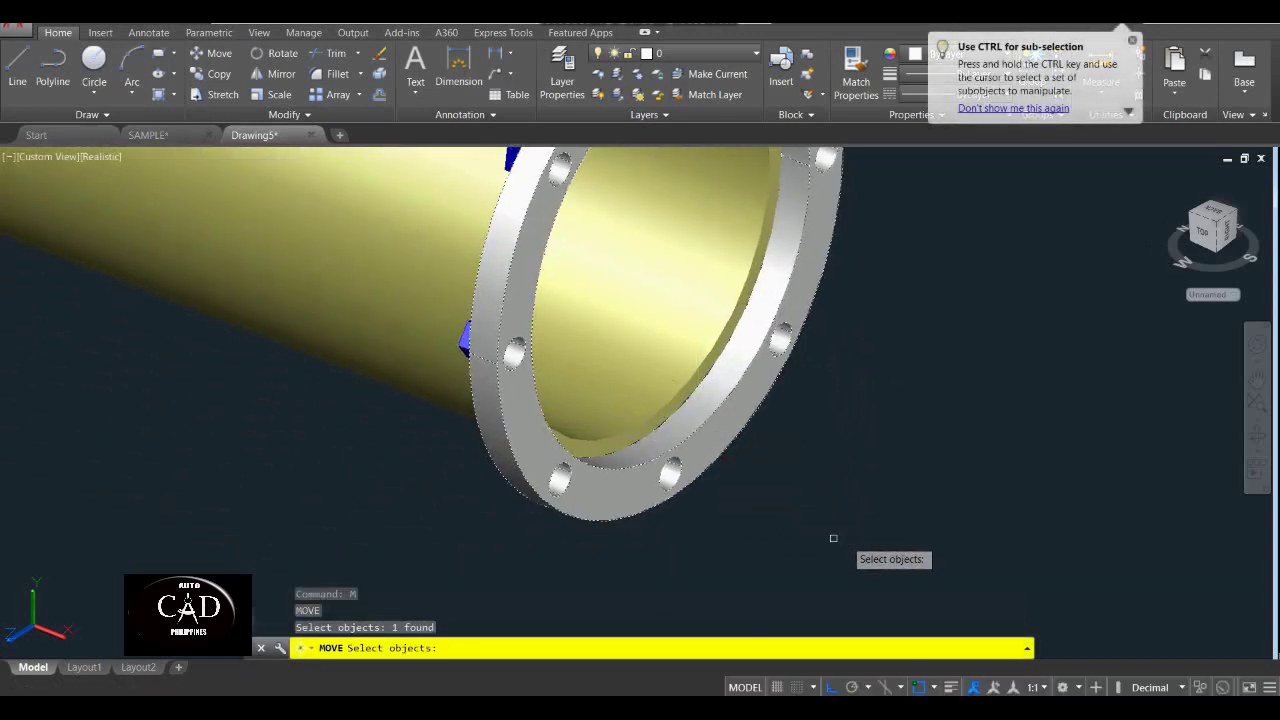
pyautogui.press('Return')
pyautogui.click(1030, 490)
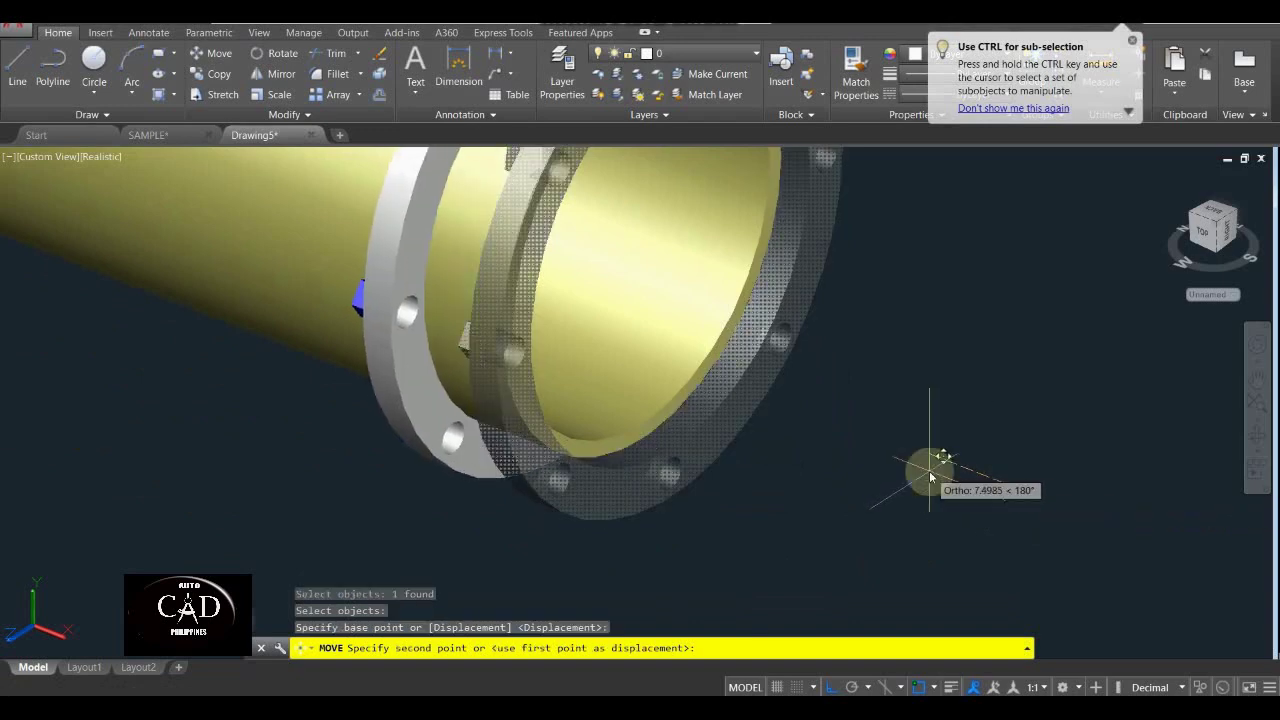
pyautogui.press('Return')
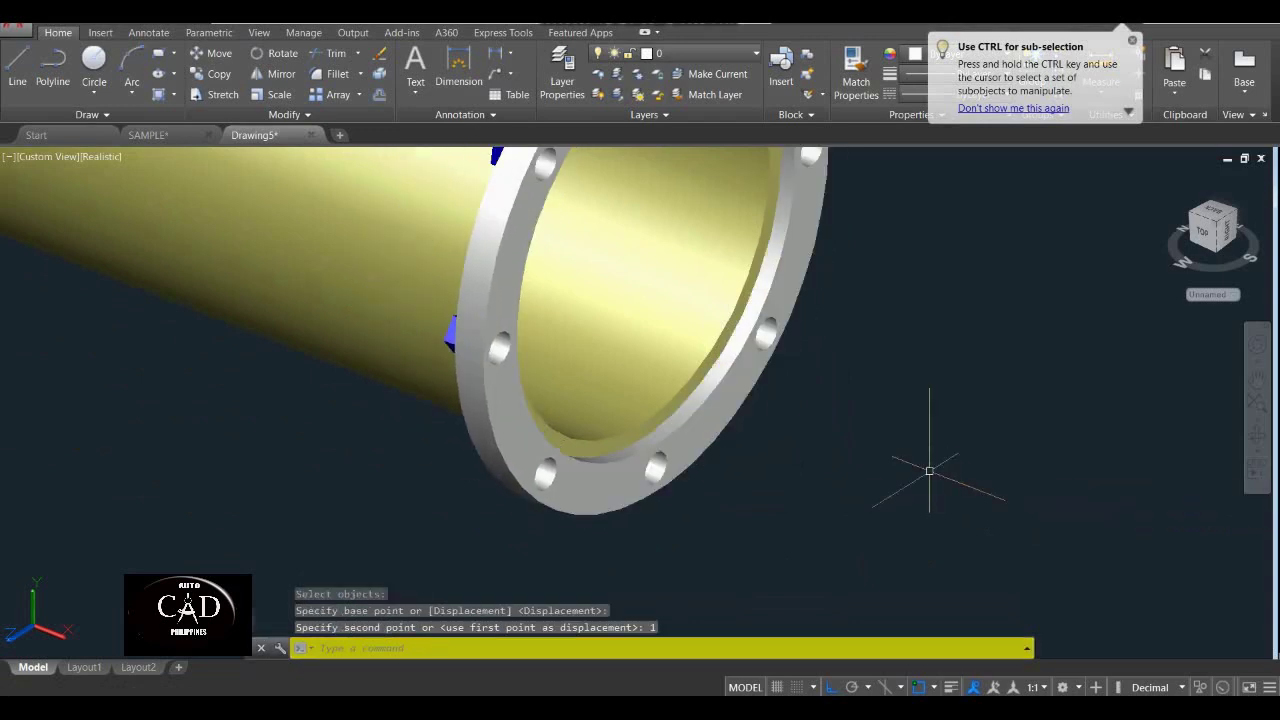
# Shift the end flange a further 1 unit toward the elbow so it sits closer to flush with the pipe's end.
pyautogui.press('Return')
pyautogui.click(705, 450)
pyautogui.press('Return')
pyautogui.click(929, 497)
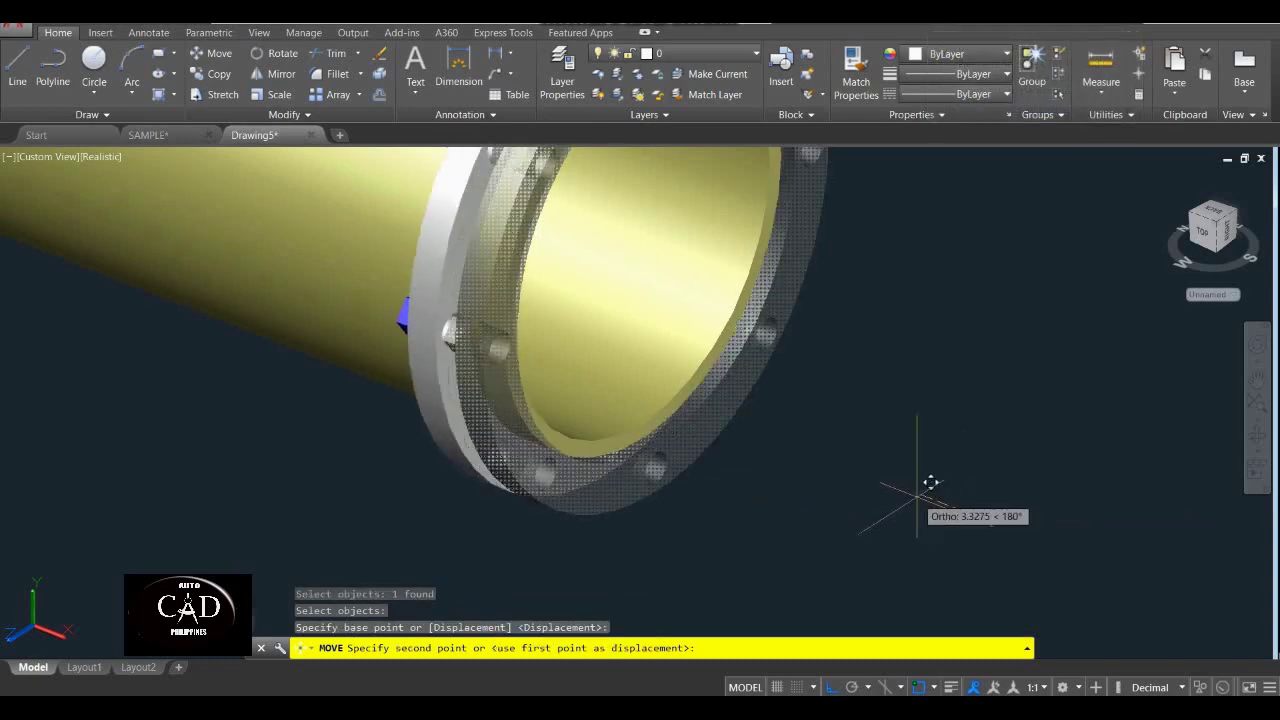
pyautogui.write('1')
pyautogui.press('Return')
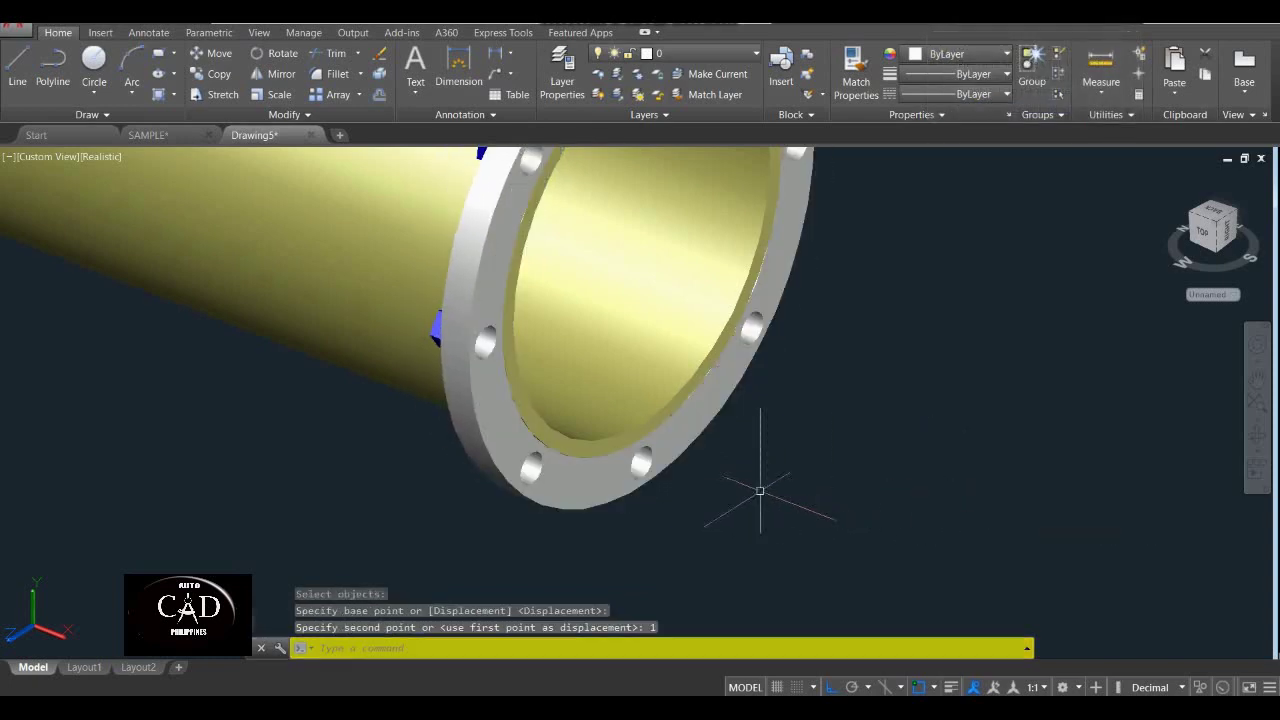
# Examine the whole flanged assembly from several angles, including the pipe's end flange and the elbow's open flanged end.
pyautogui.scroll(-4, 760, 491)
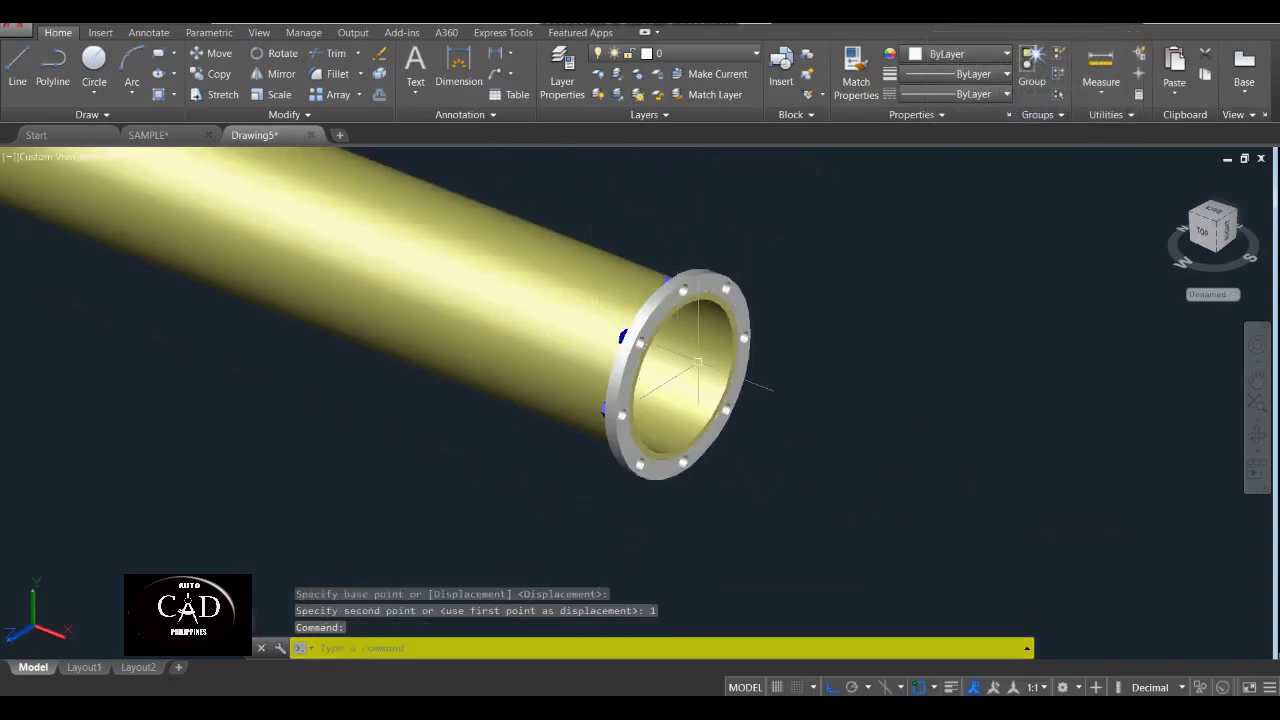
pyautogui.keyDown('shift'); pyautogui.moveTo(697, 362); pyautogui.dragTo(654, 286, button='middle'); pyautogui.keyUp('shift')
pyautogui.click(600, 221)
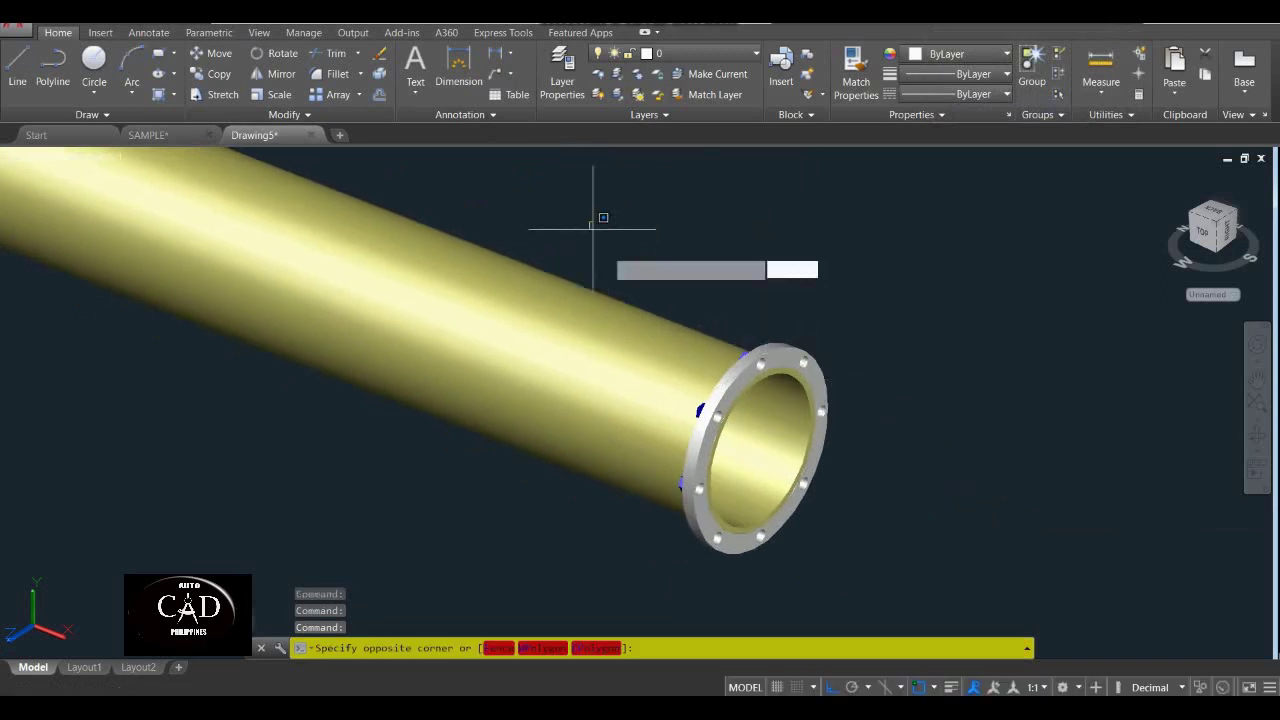
pyautogui.press('Escape')
pyautogui.scroll(-3, 640, 343)
pyautogui.moveTo(640, 343); pyautogui.dragTo(690, 469, button='middle')
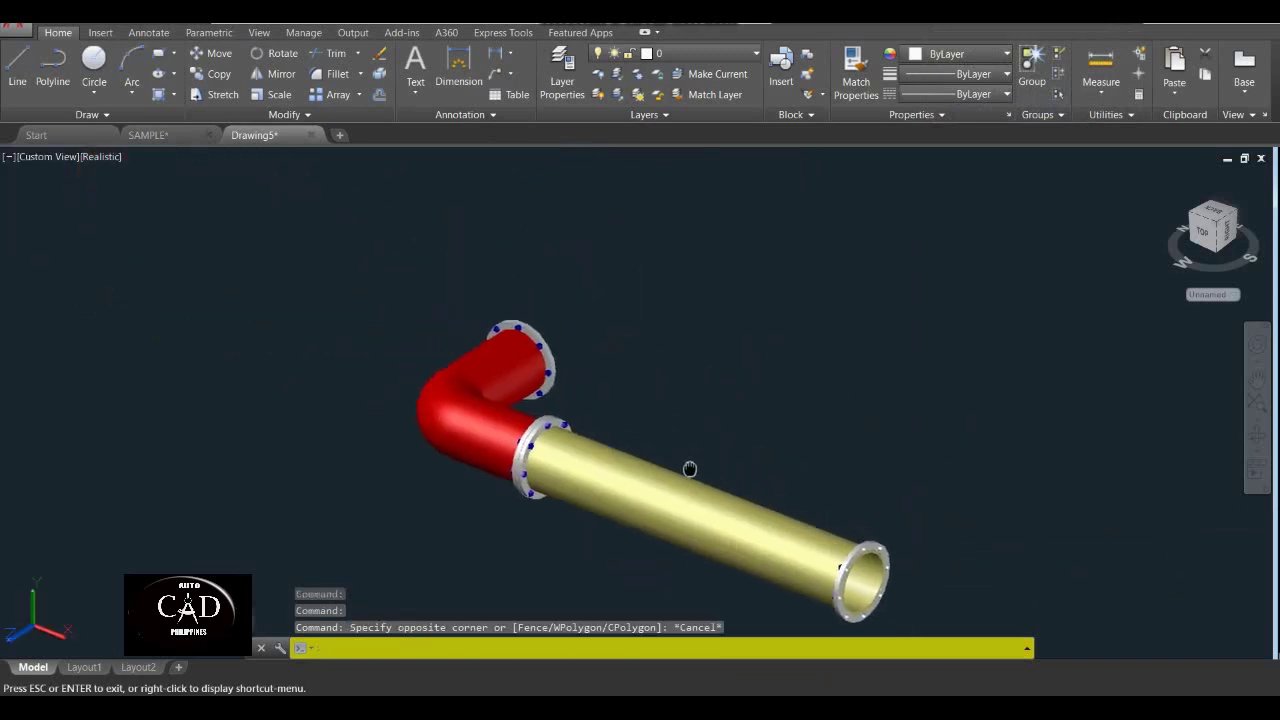
pyautogui.moveTo(666, 386); pyautogui.dragTo(450, 401, button='middle')
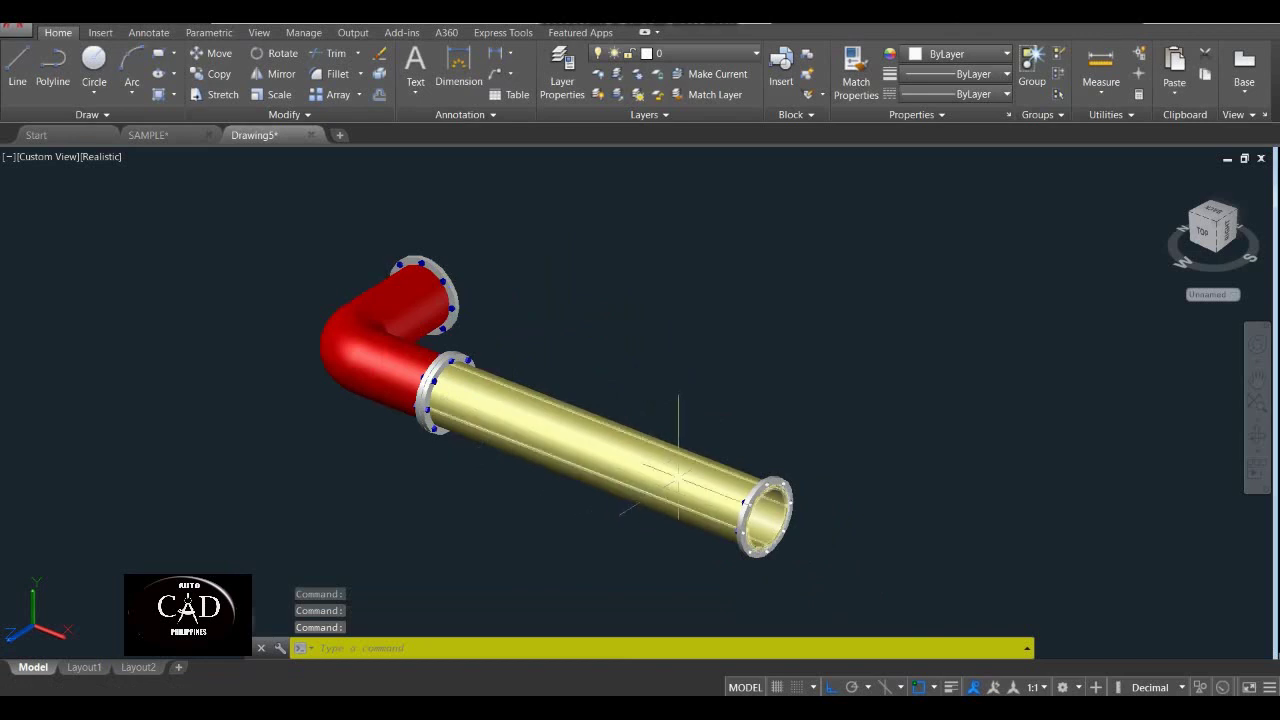
pyautogui.click(794, 441)
pyautogui.press('Escape')
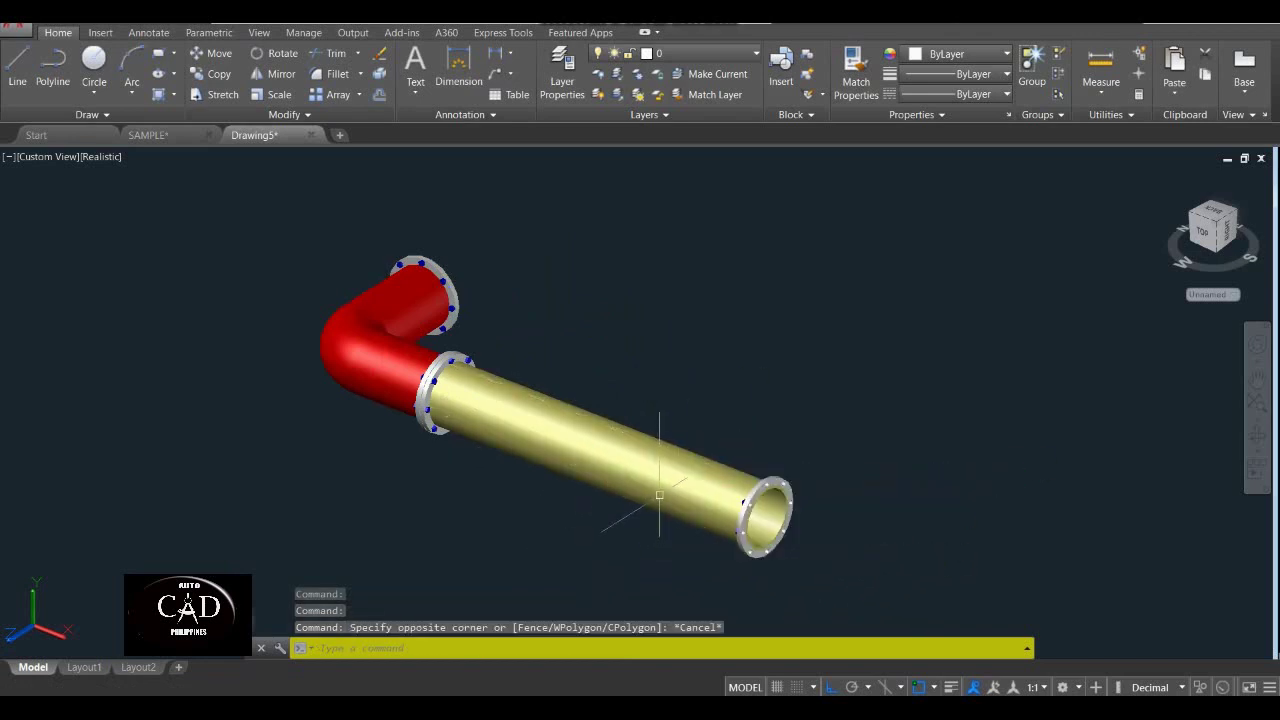
pyautogui.keyDown('shift'); pyautogui.moveTo(437, 345); pyautogui.dragTo(340, 410, button='middle'); pyautogui.keyUp('shift')
pyautogui.scroll(5, 466, 463)
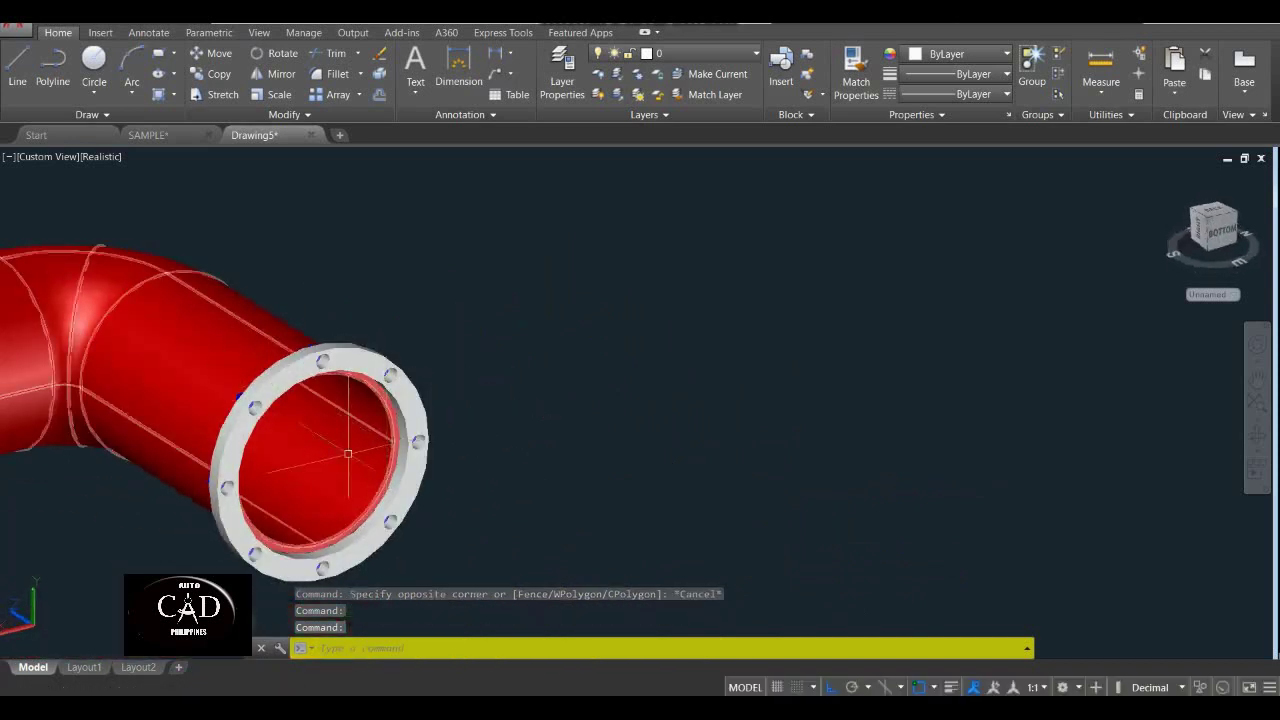
pyautogui.click(200, 249)
pyautogui.scroll(-5, 484, 472)
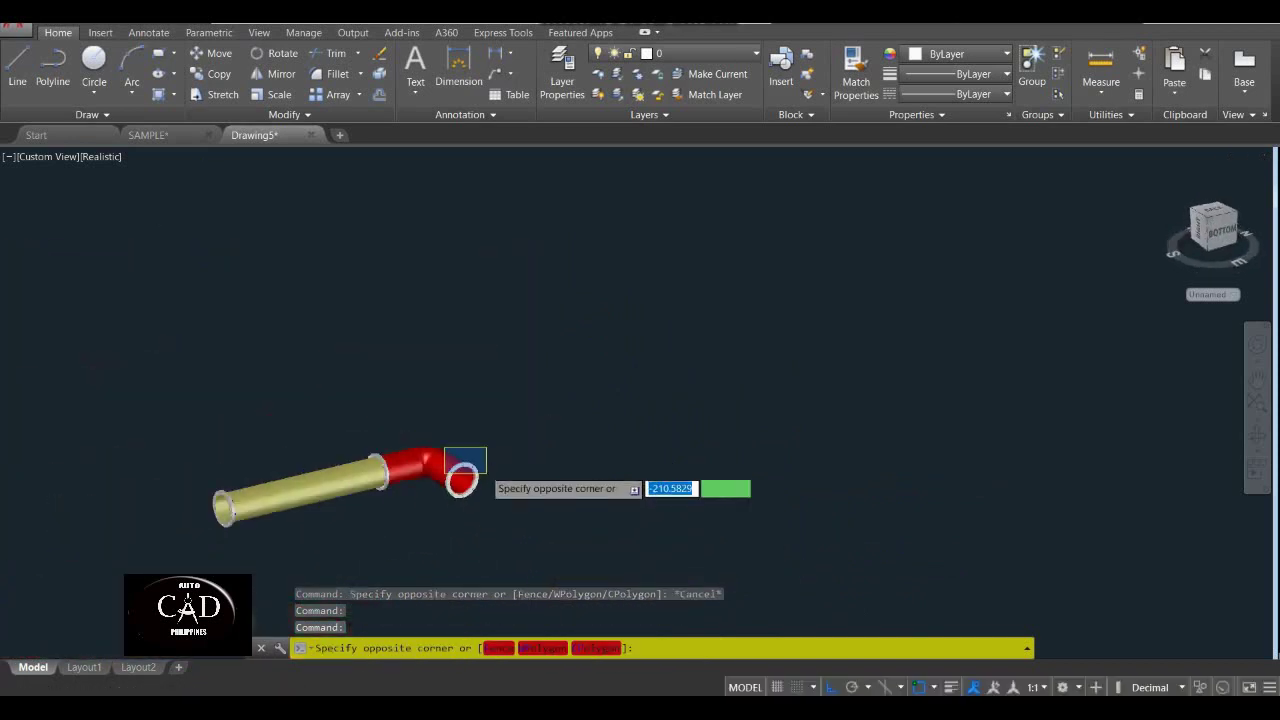
pyautogui.press('Escape')
pyautogui.moveTo(248, 501); pyautogui.dragTo(589, 523, button='middle')
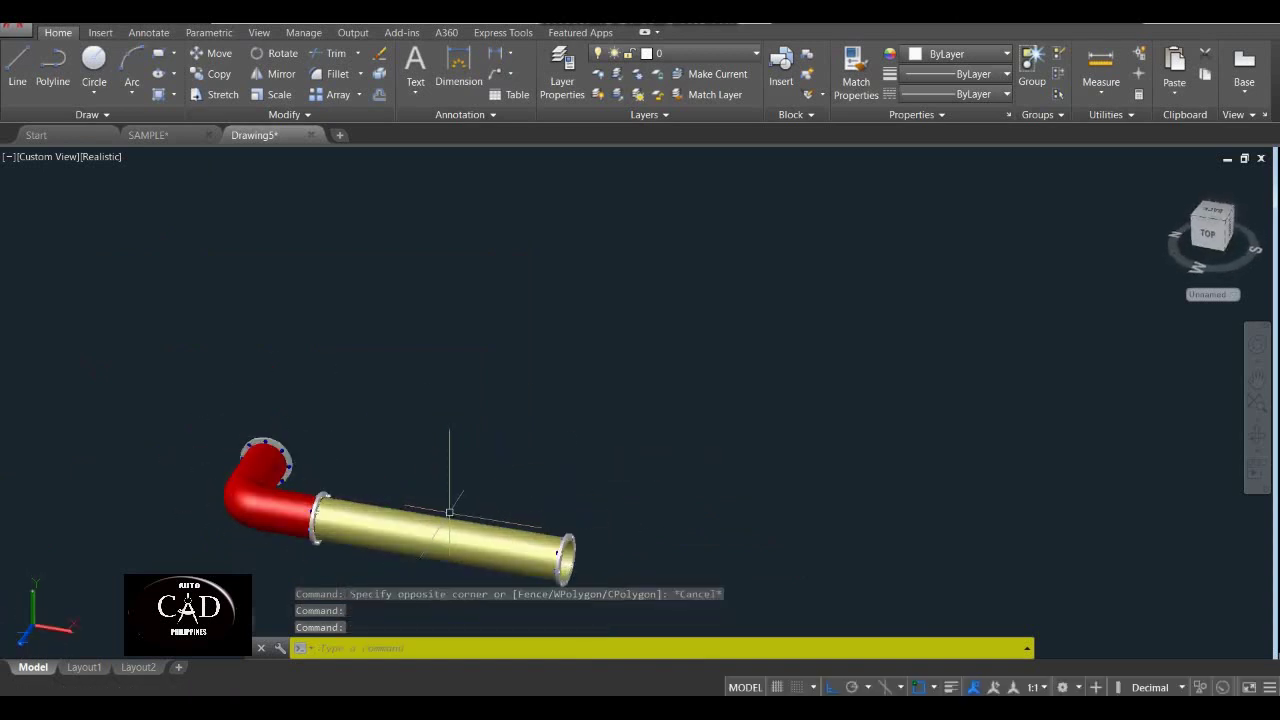
# Copy the straight pipe together with the bolted flanges at both of its ends to the empty area beside the assembly.
pyautogui.moveTo(449, 512); pyautogui.dragTo(446, 400, button='middle')
pyautogui.scroll(2, 466, 405)
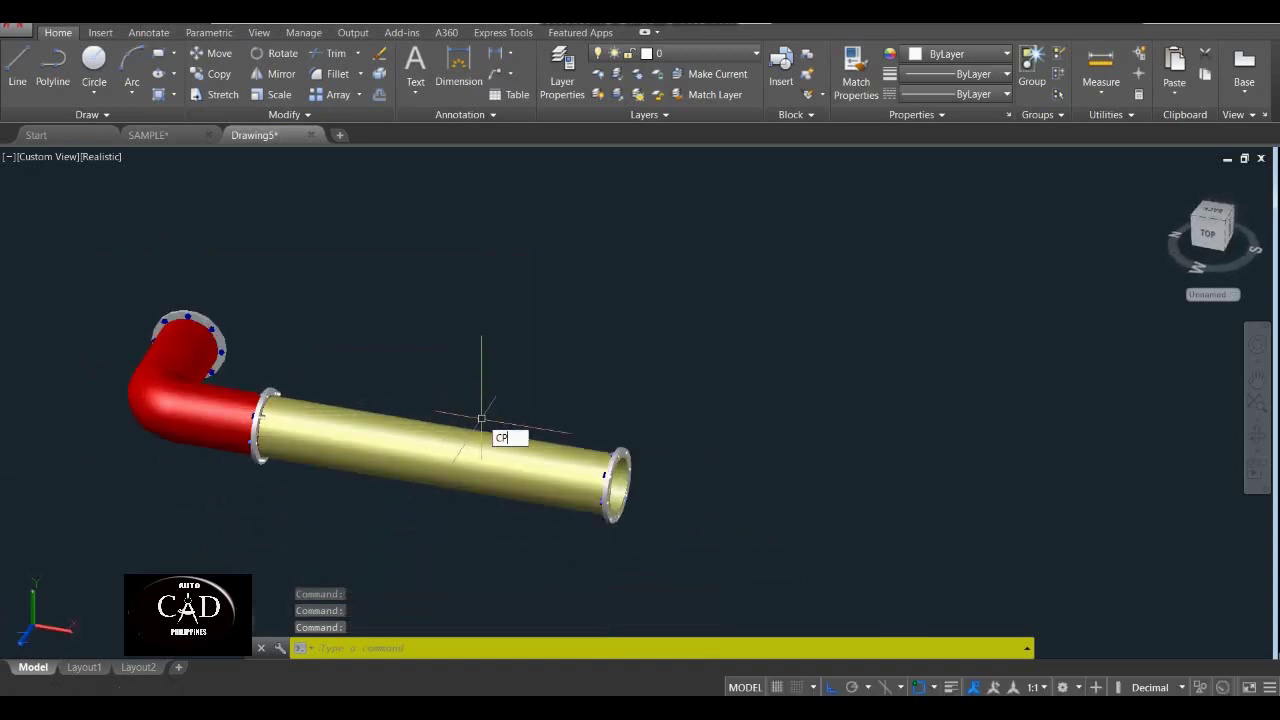
pyautogui.press('Escape')
pyautogui.press('Return')
pyautogui.click(709, 405)
pyautogui.click(566, 545)
pyautogui.scroll(5, 330, 460)
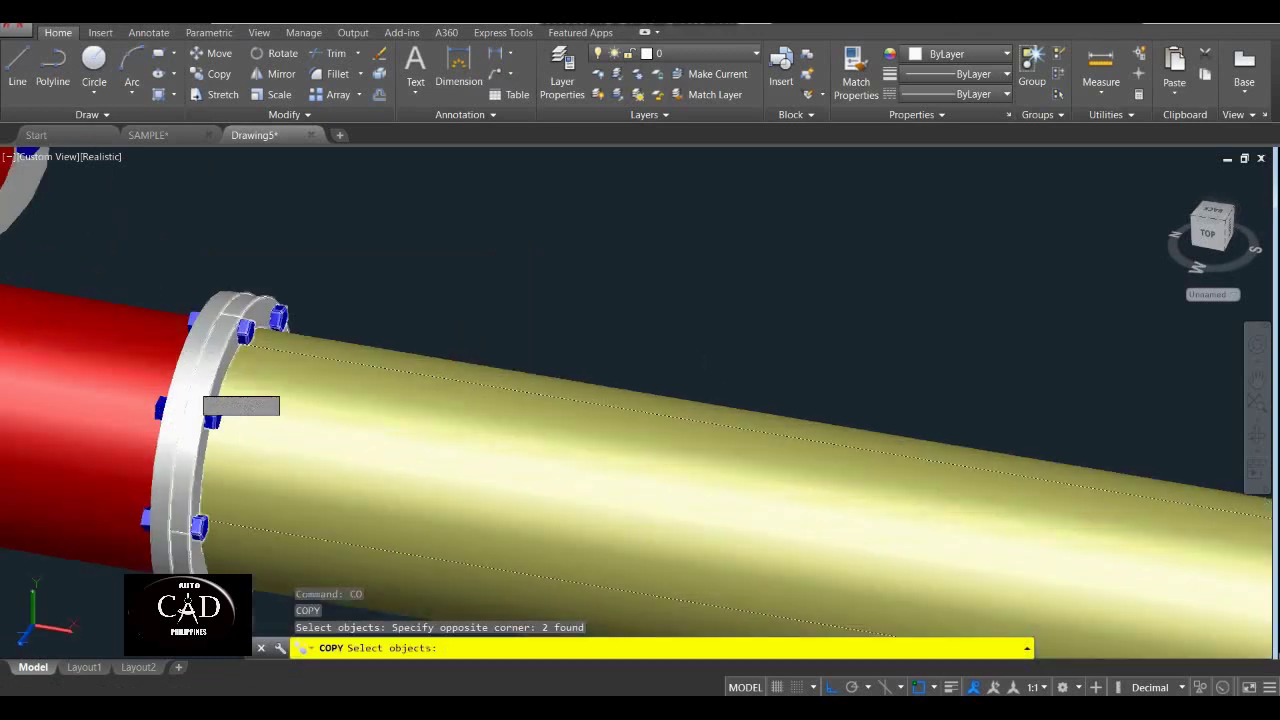
pyautogui.click(210, 412)
pyautogui.scroll(-5, 457, 500)
pyautogui.press('Return')
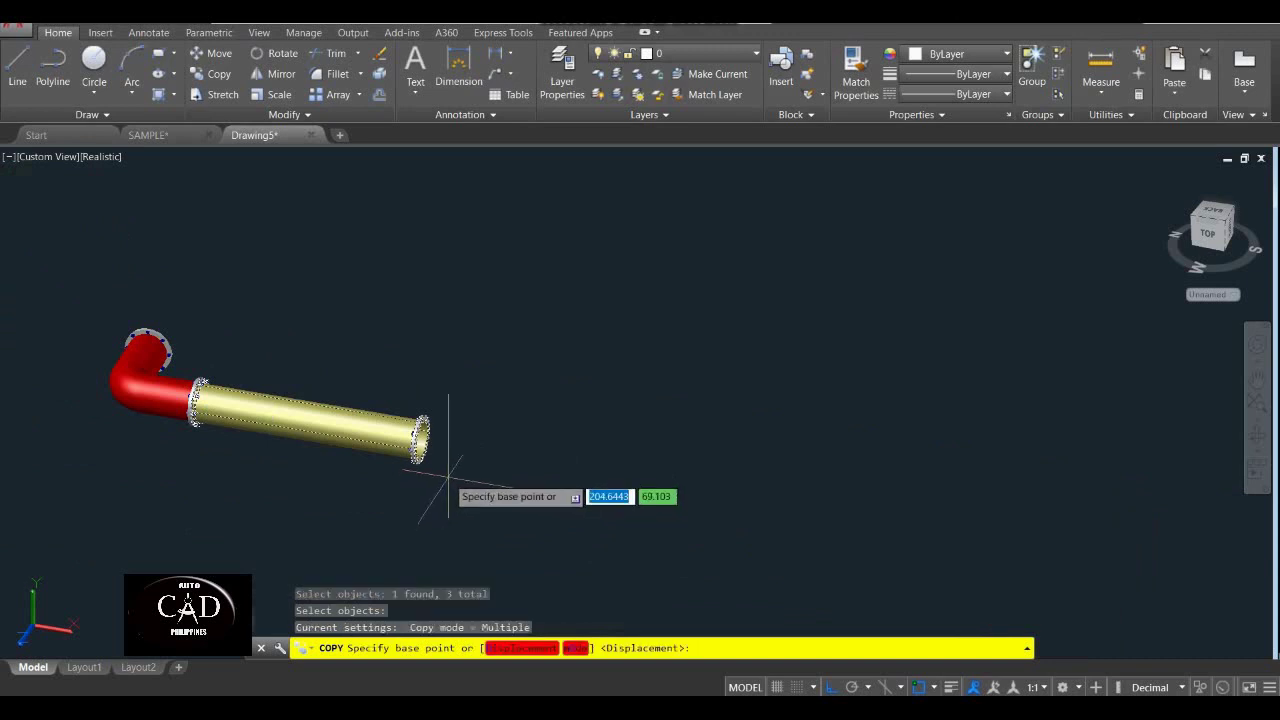
pyautogui.click(428, 437)
pyautogui.click(505, 290)
pyautogui.moveTo(500, 280); pyautogui.dragTo(293, 363, button='middle')
pyautogui.press('Return')
pyautogui.click(252, 341)
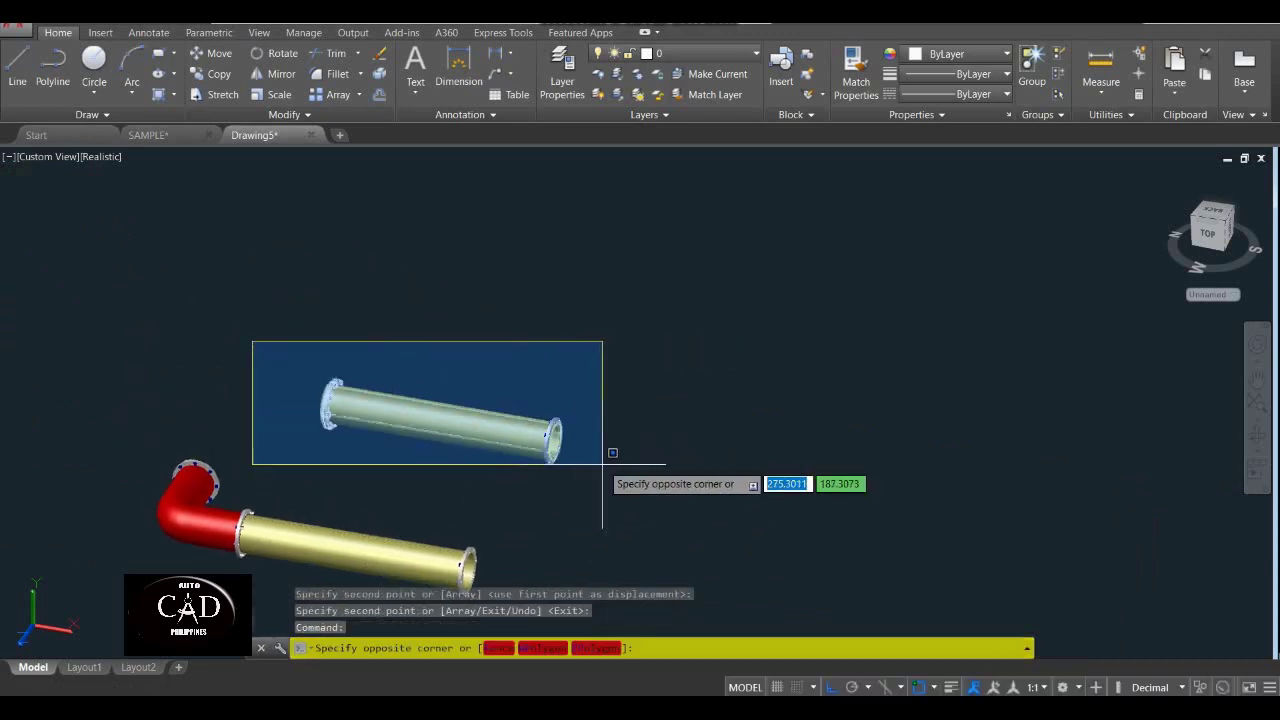
pyautogui.press('Escape')
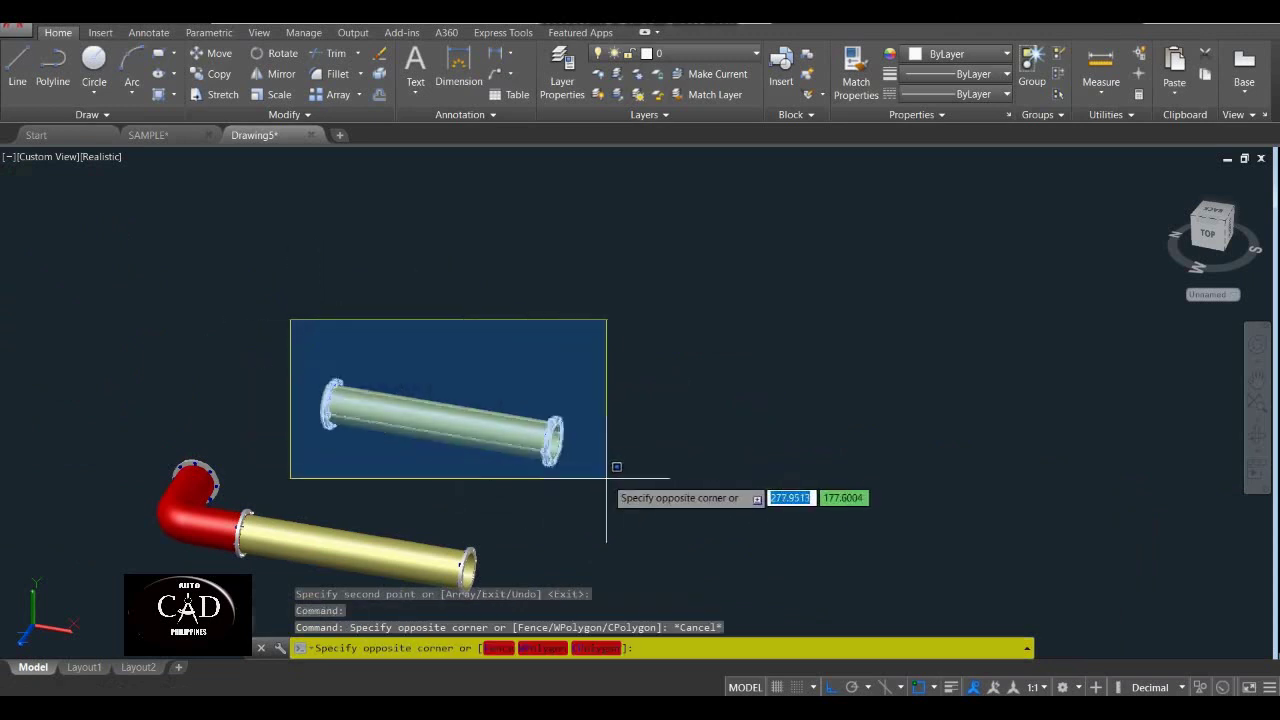
pyautogui.press('Escape')
pyautogui.press('Escape')
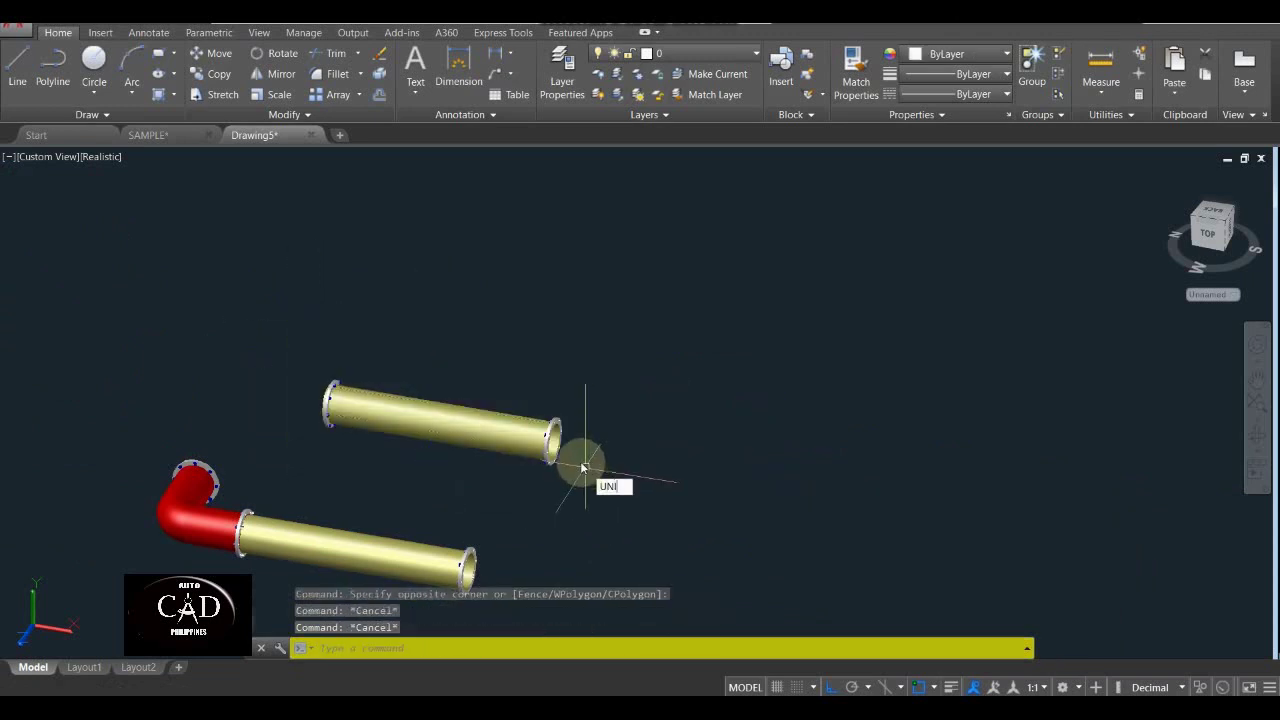
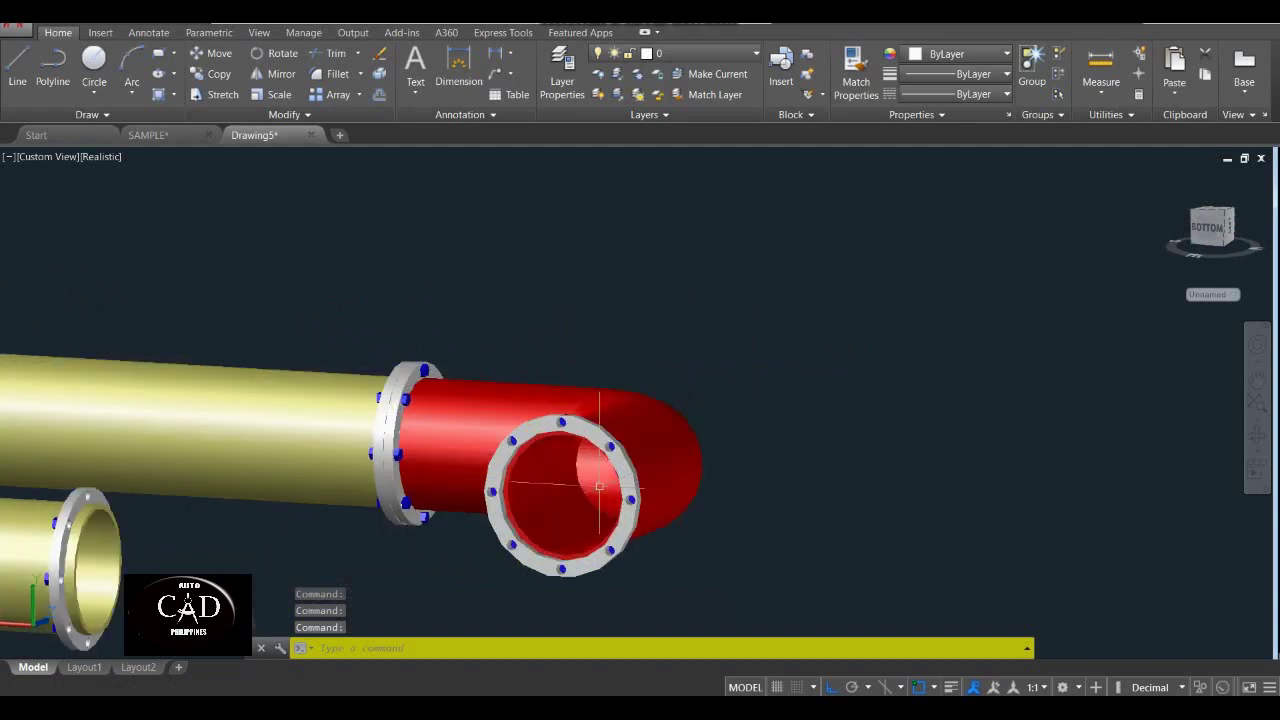
# Switch the model to the SW Isometric view with both pipe sections in sight.
pyautogui.scroll(-4, 513, 464)
pyautogui.keyDown('shift'); pyautogui.moveTo(540, 462); pyautogui.dragTo(266, 409, button='middle'); pyautogui.keyUp('shift')
pyautogui.click(46, 156)
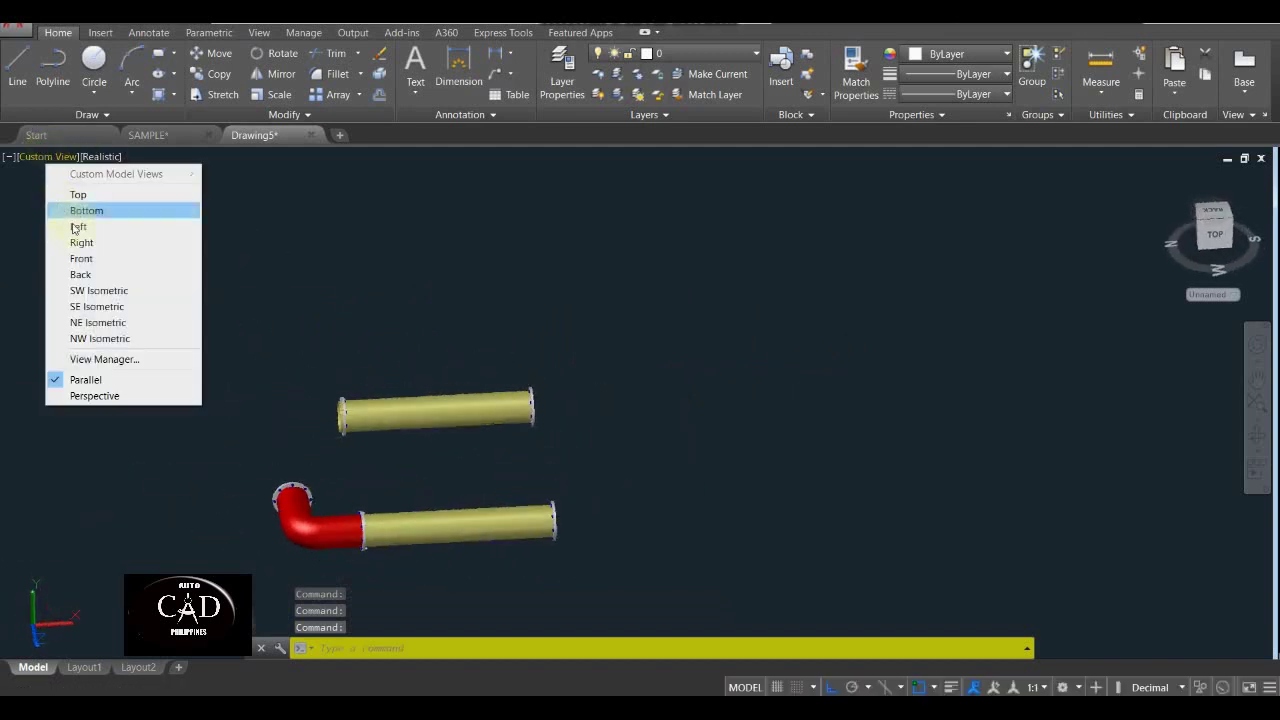
pyautogui.click(96, 290)
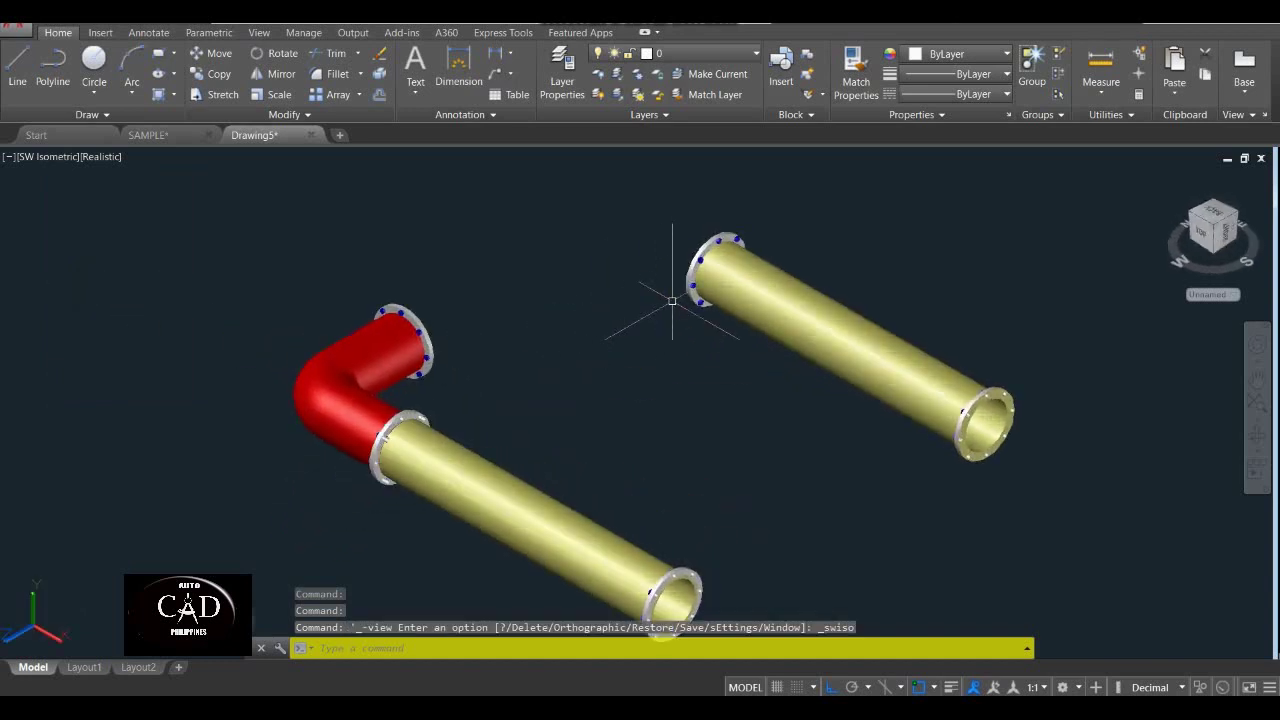
pyautogui.moveTo(674, 294); pyautogui.dragTo(571, 390, button='middle')
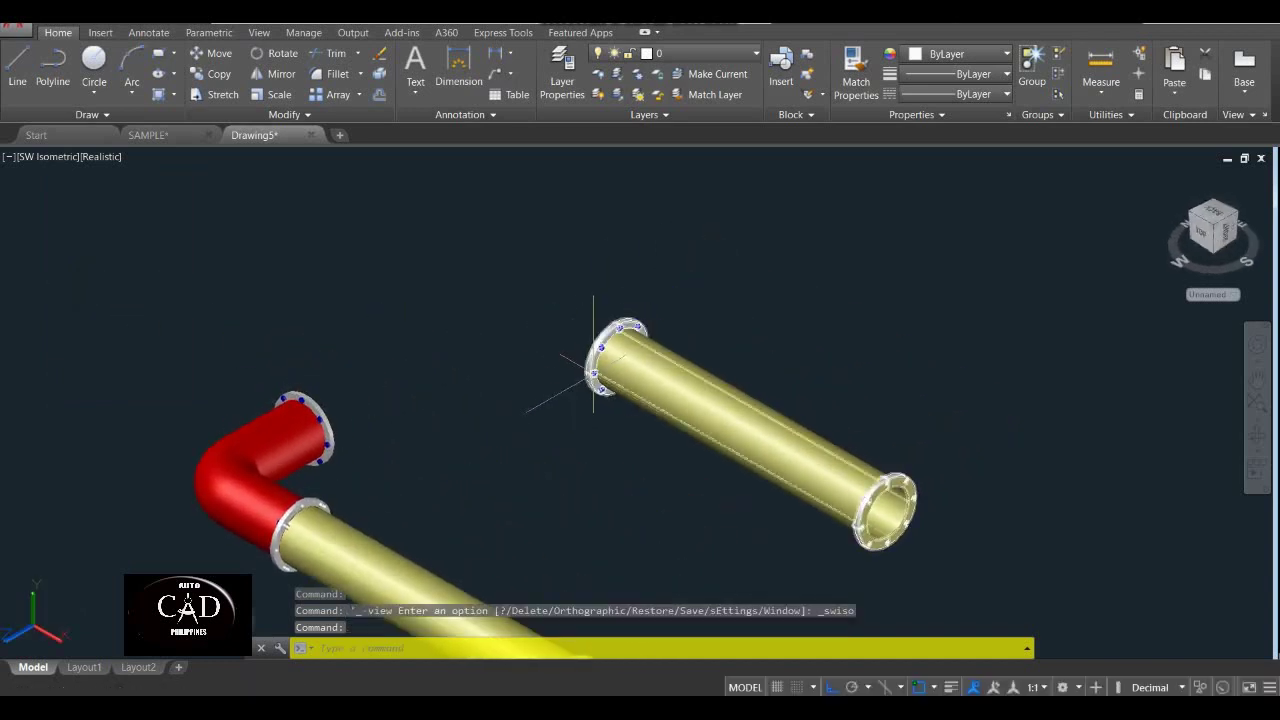
pyautogui.write('R')
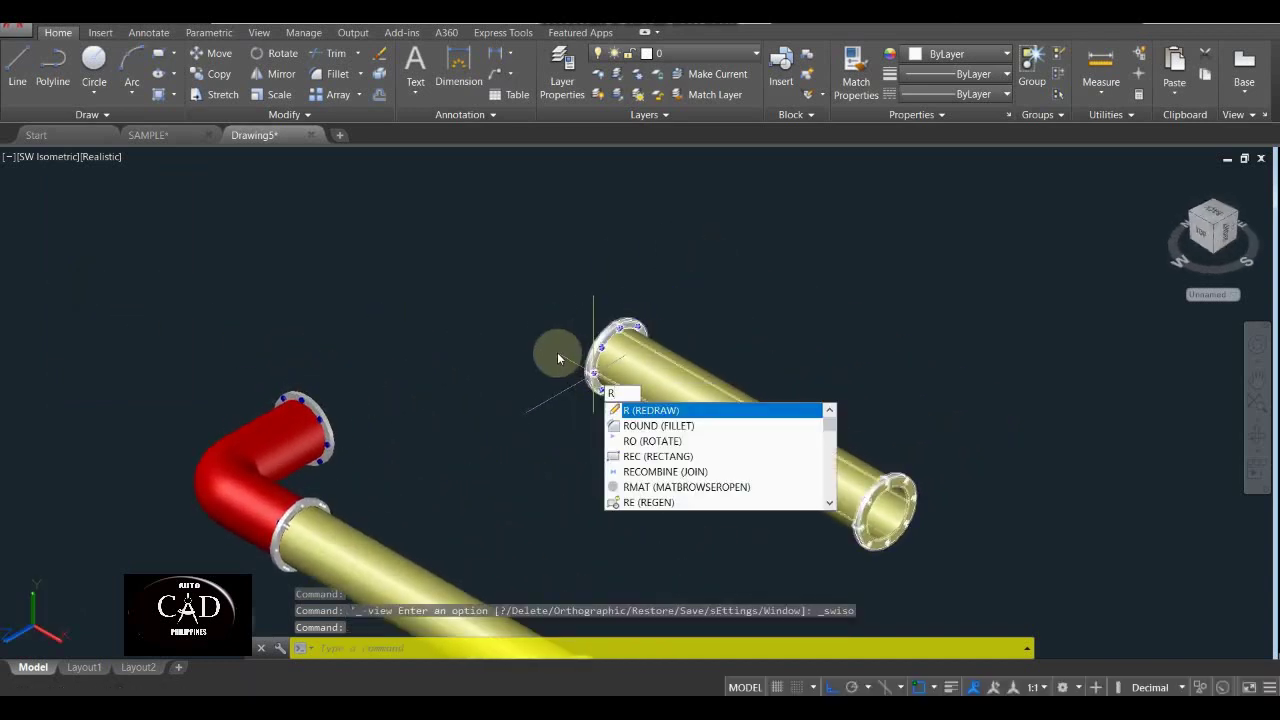
pyautogui.write('O')
pyautogui.press('Return')
pyautogui.click(677, 300)
pyautogui.click(526, 443)
pyautogui.press('Return')
pyautogui.click(618, 352)
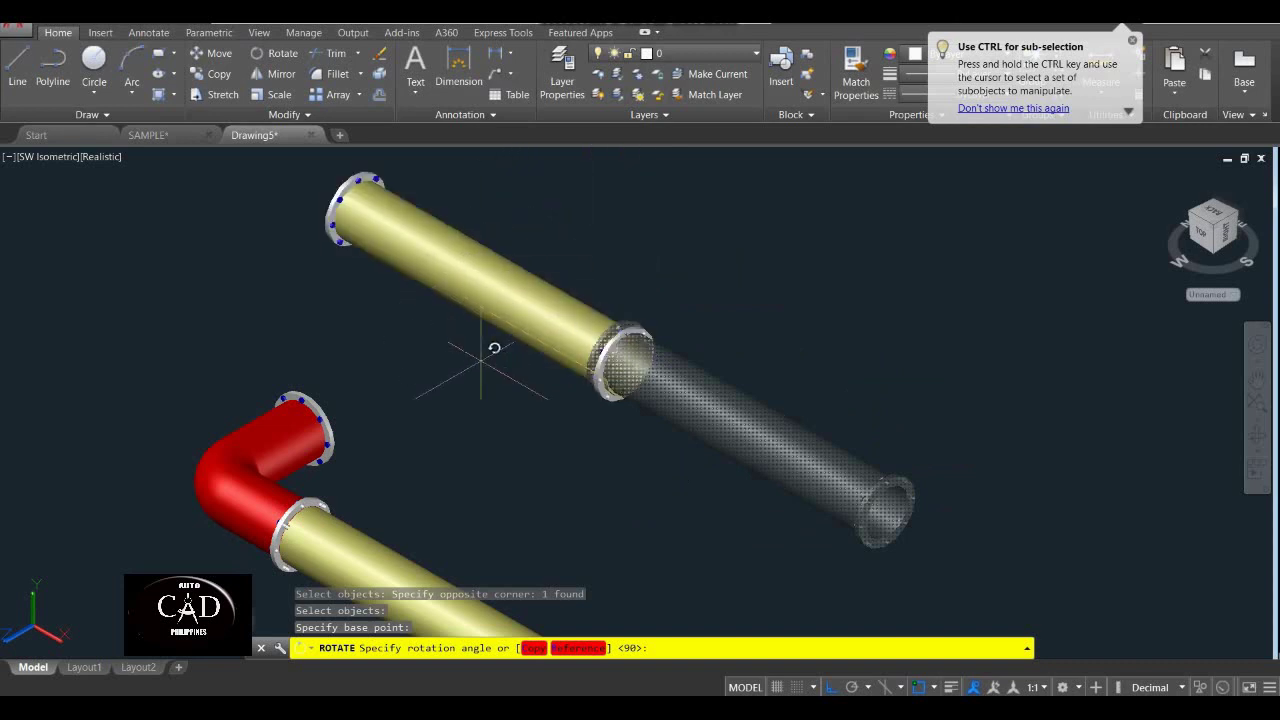
pyautogui.click(576, 468)
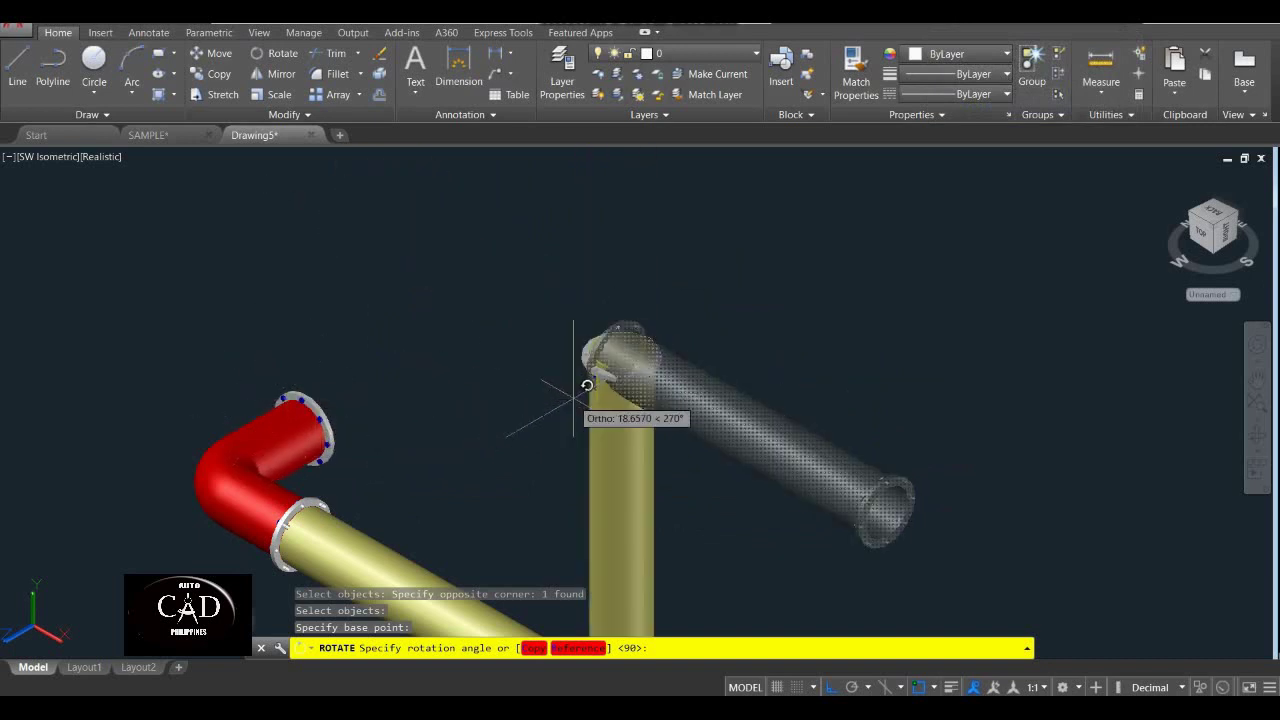
pyautogui.press('Escape')
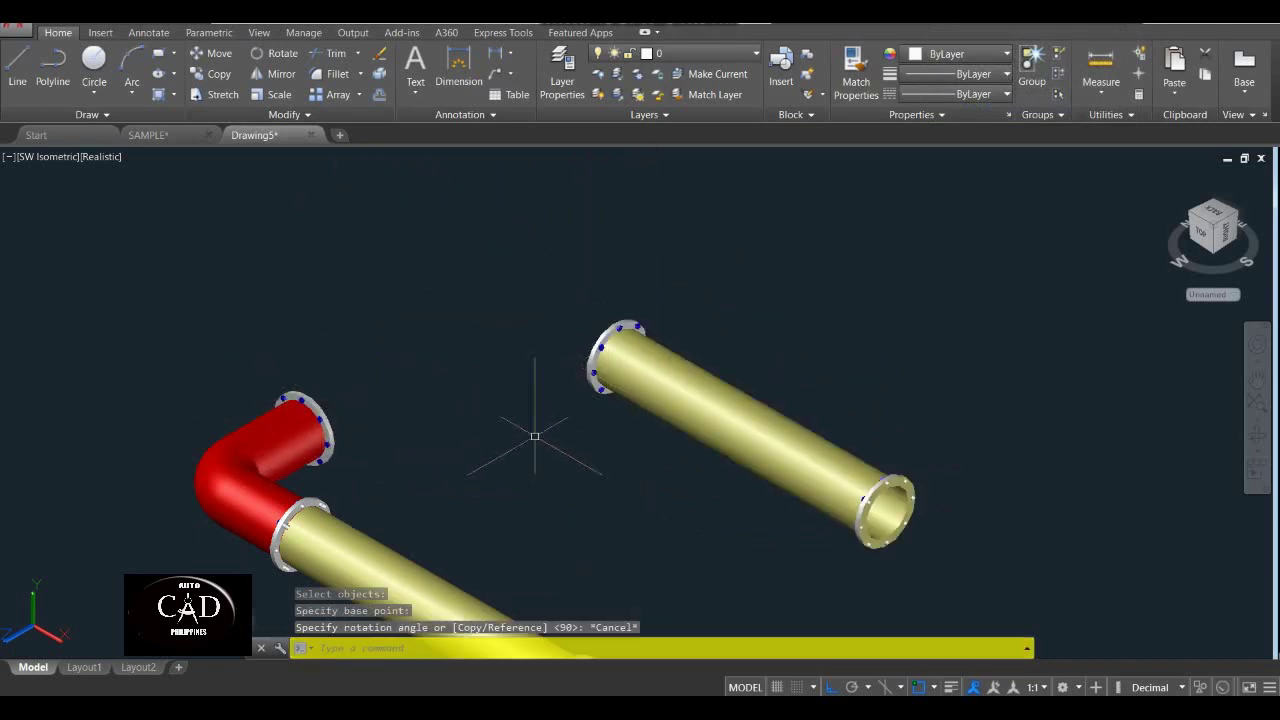
pyautogui.scroll(-3, 535, 436)
pyautogui.moveTo(563, 409)
pyautogui.mouseDown(button='middle')
pyautogui.moveTo(637, 376)
pyautogui.moveTo(554, 400)
pyautogui.mouseUp(button='middle')
pyautogui.click(609, 234)
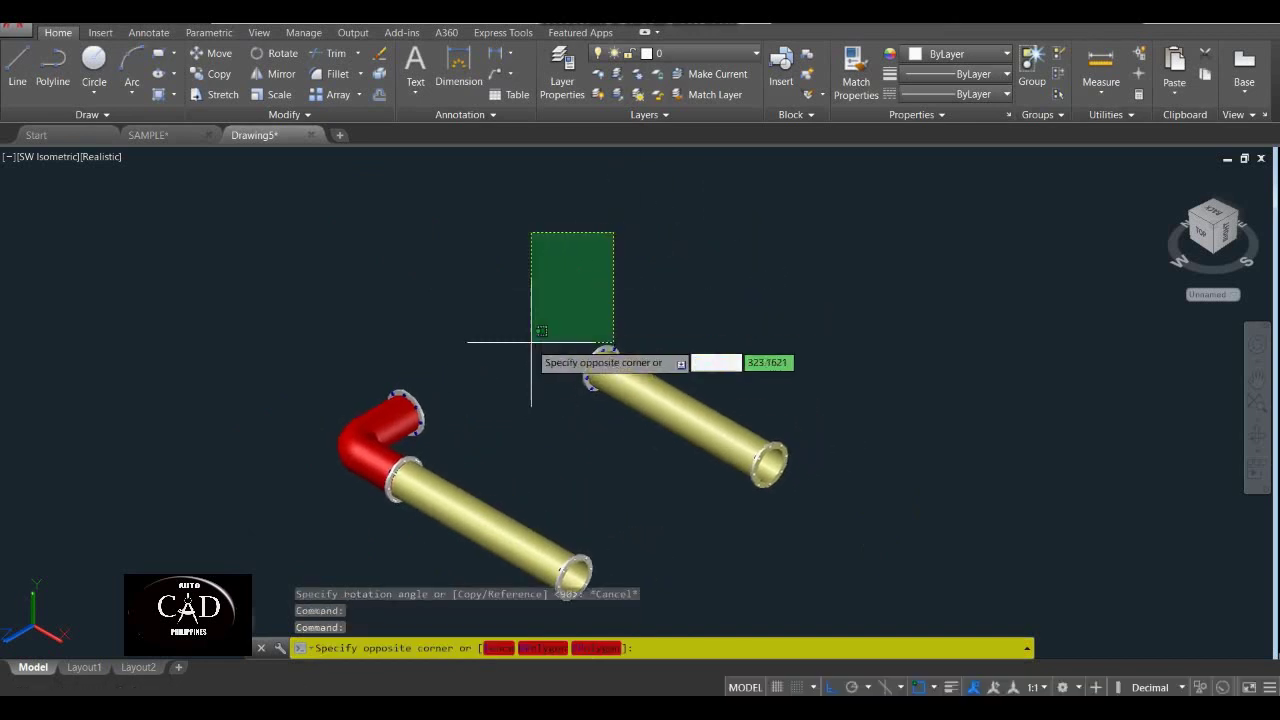
pyautogui.press('Escape')
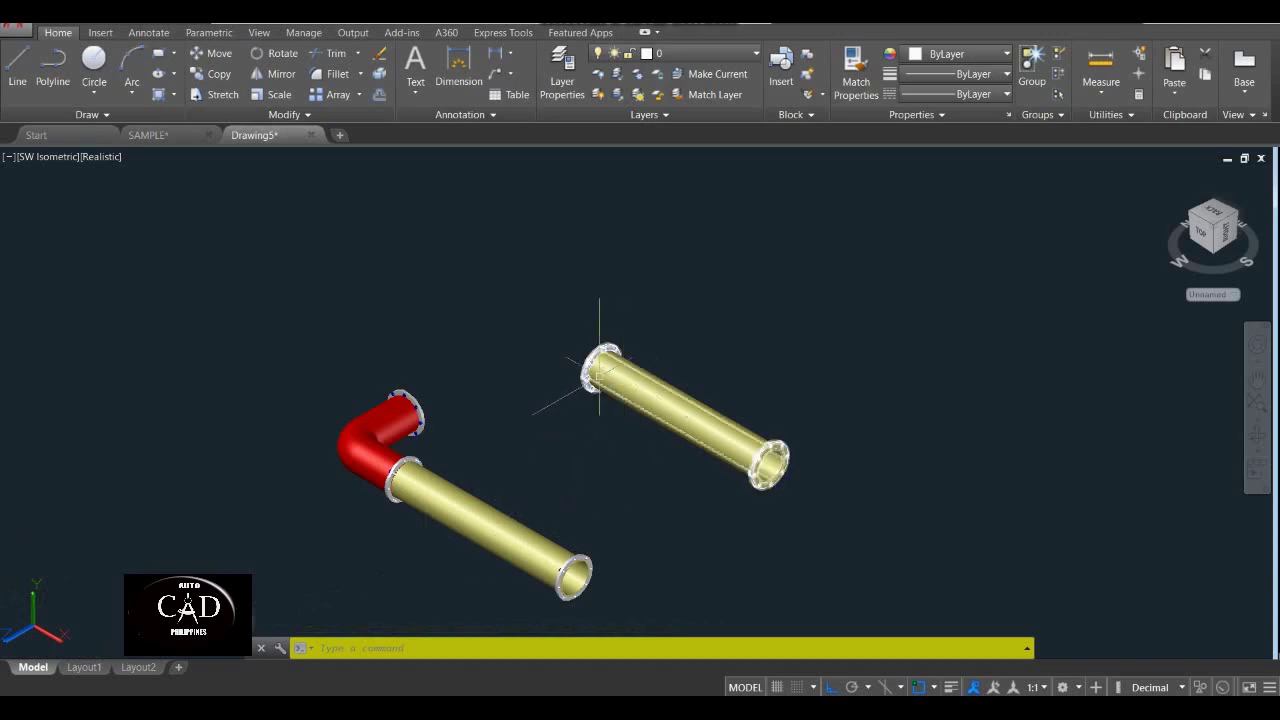
pyautogui.moveTo(499, 388); pyautogui.dragTo(614, 400, button='middle')
pyautogui.moveTo(223, 531); pyautogui.dragTo(259, 500, button='middle')
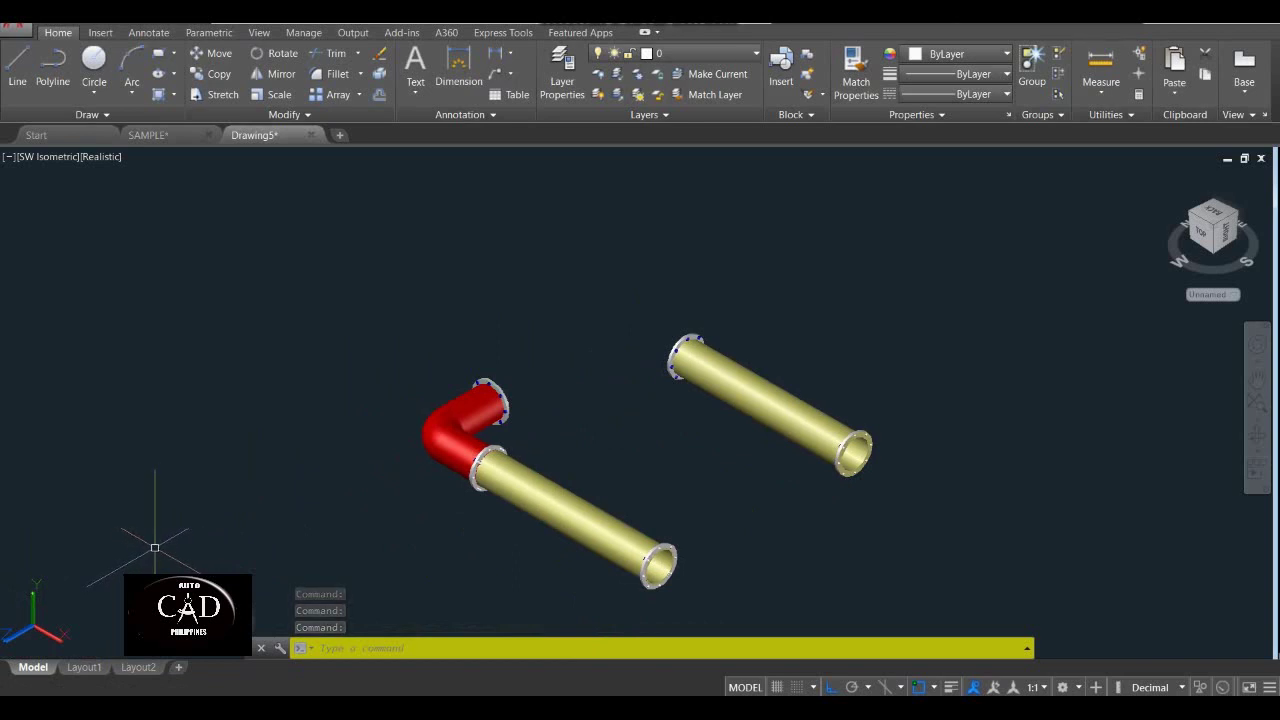
# Reset the UCS to World so rotation happens in the horizontal plane.
pyautogui.press('Return')
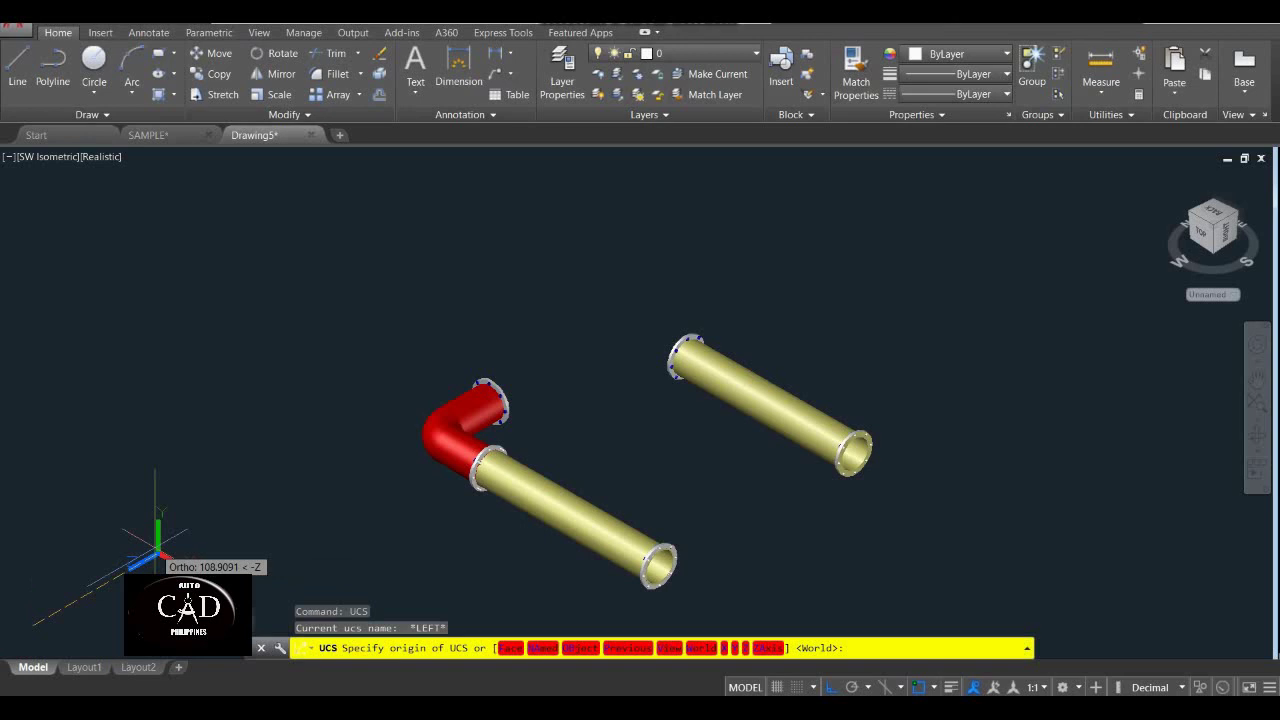
pyautogui.write('W')
pyautogui.press('Return')
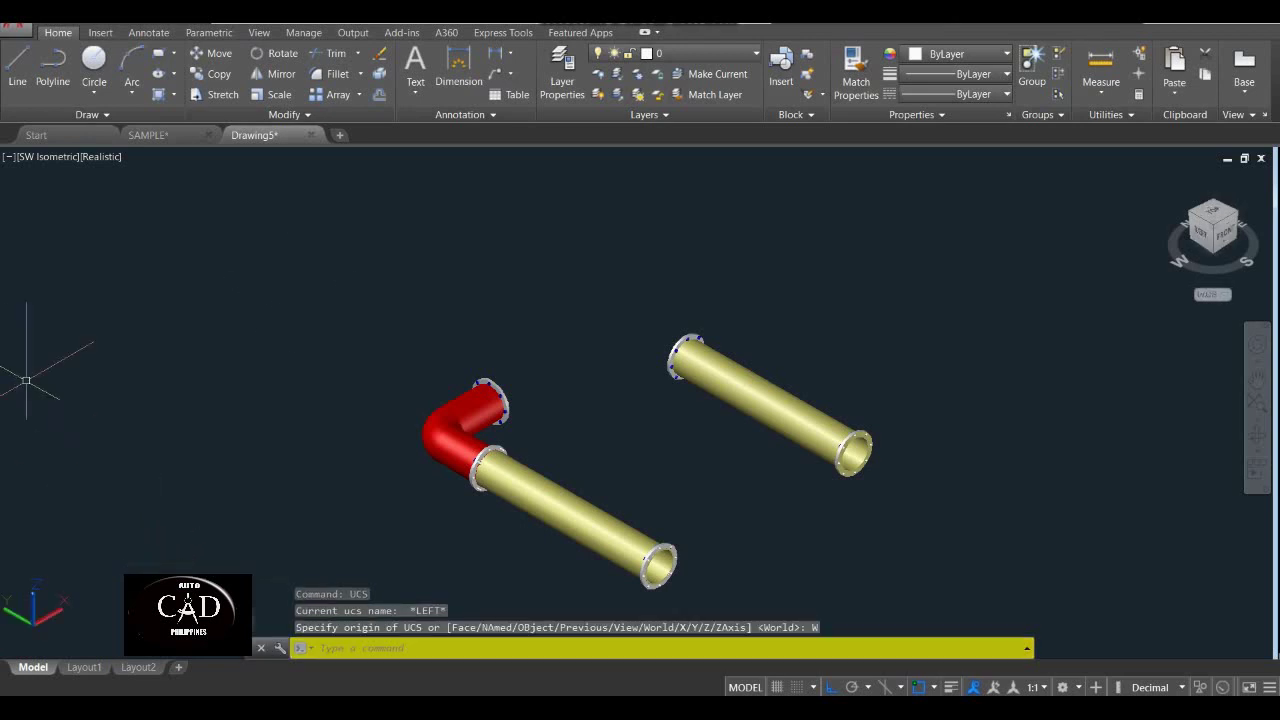
# Rotate the copied flanged pipe section 90 degrees about a point on its near flange.
pyautogui.moveTo(672, 270); pyautogui.dragTo(622, 290, button='middle')
pyautogui.press('Return')
pyautogui.click(820, 317)
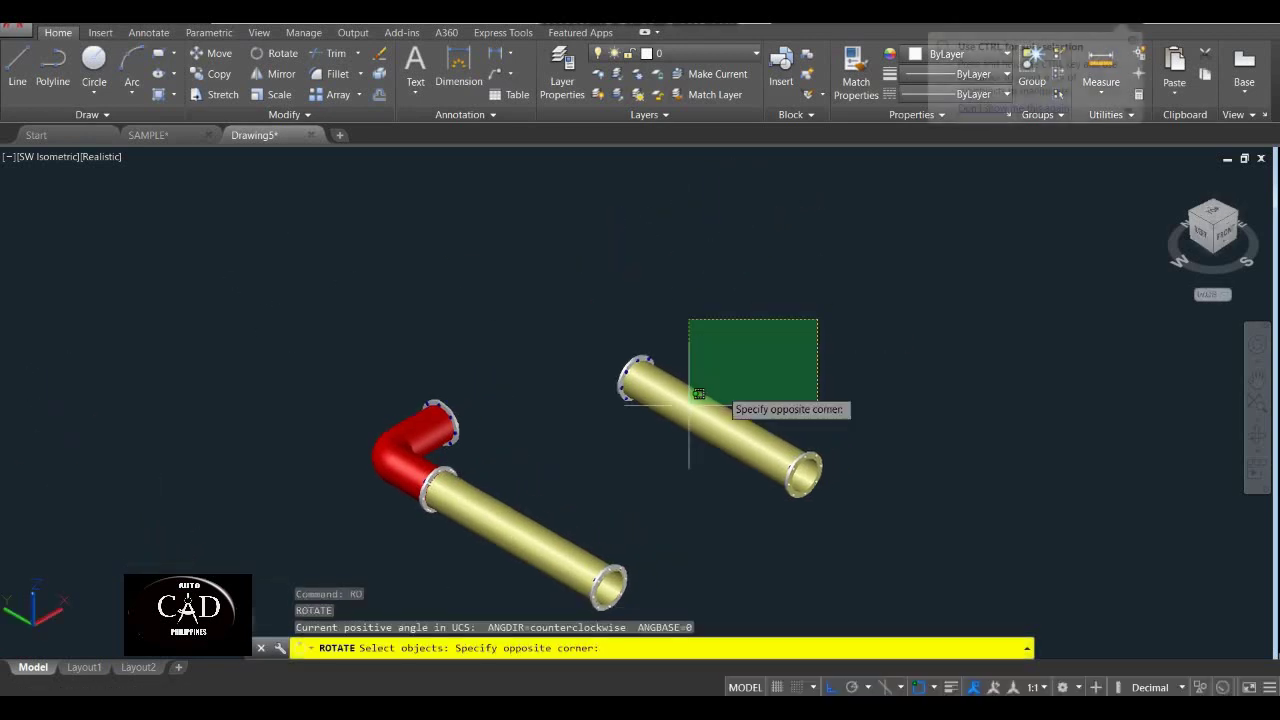
pyautogui.click(688, 406)
pyautogui.press('Return')
pyautogui.click(617, 395)
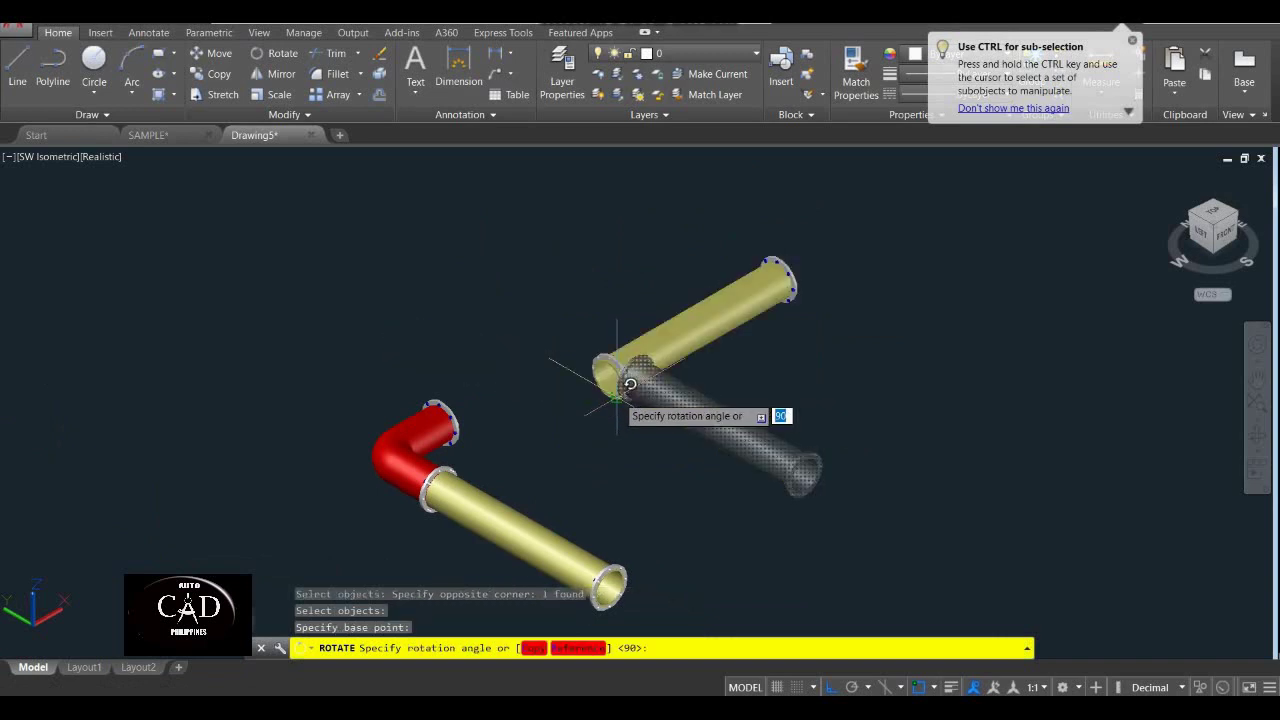
pyautogui.press('Return')
# Try to explode the rotated flanged pipe section into its separate parts.
pyautogui.scroll(5, 613, 361)
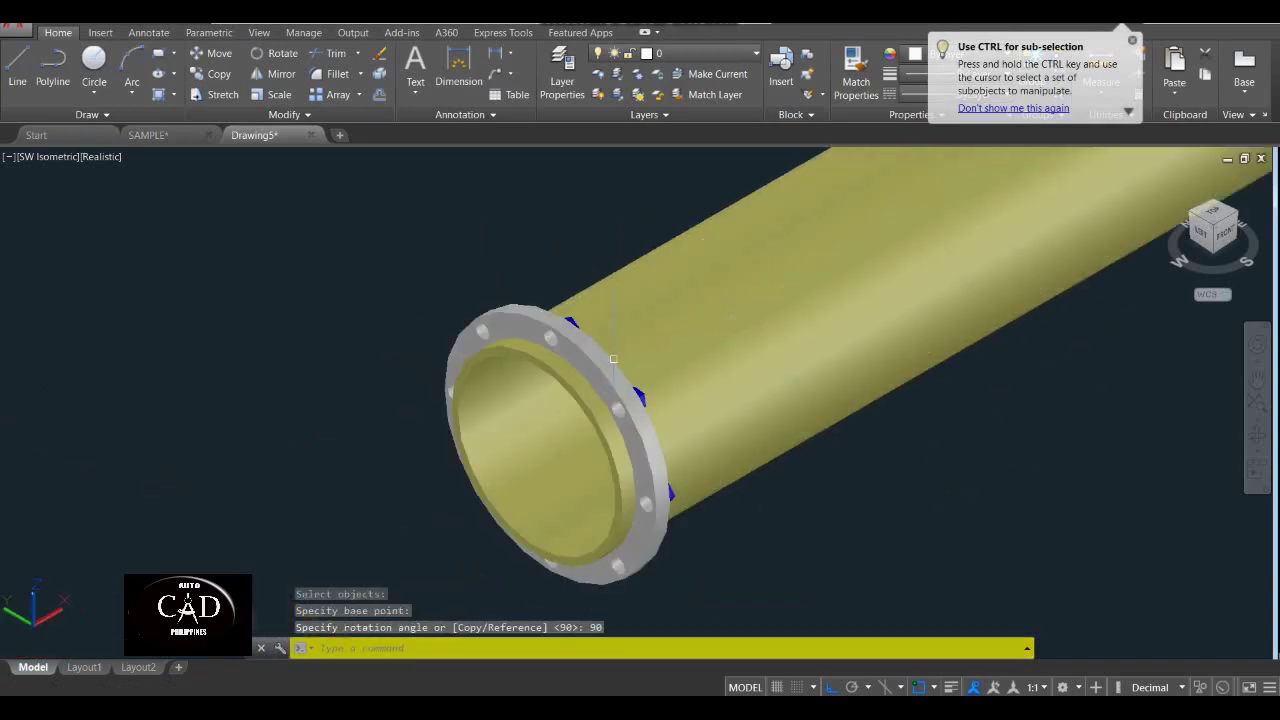
pyautogui.moveTo(613, 361); pyautogui.dragTo(509, 380, button='middle')
pyautogui.scroll(5, 509, 380)
pyautogui.scroll(2, 457, 356)
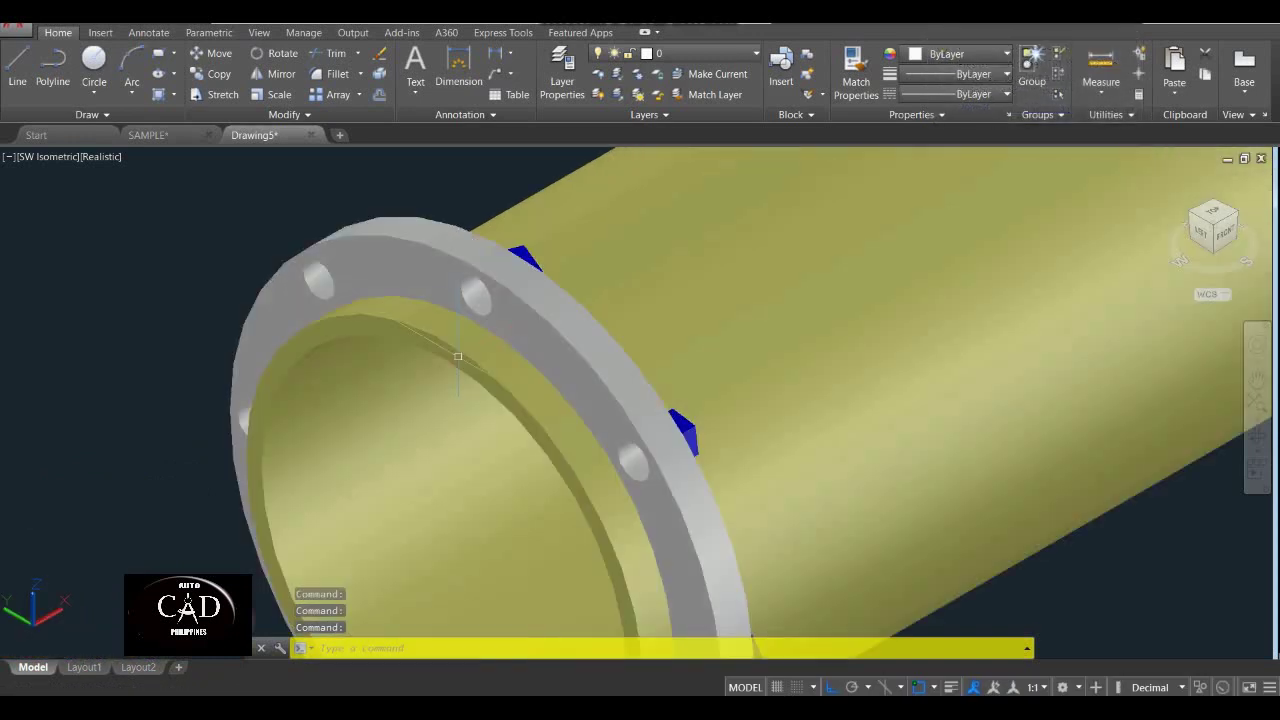
pyautogui.scroll(-10, 528, 341)
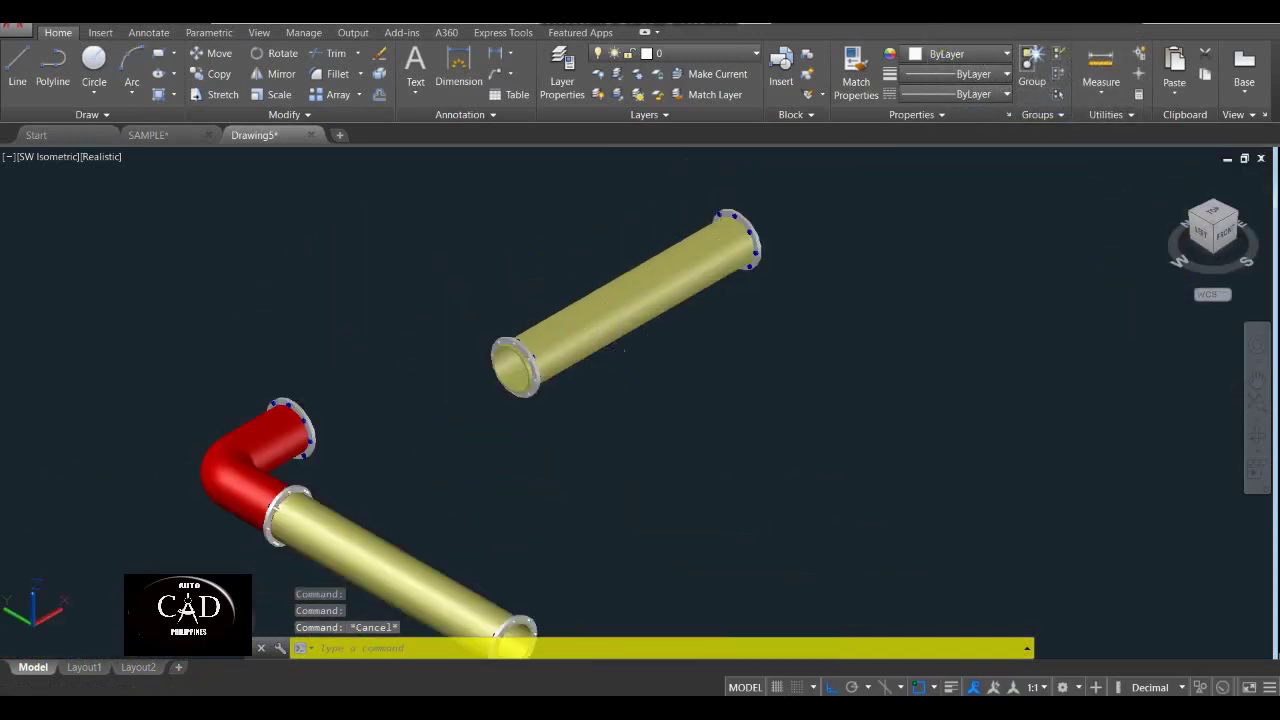
pyautogui.write('x')
pyautogui.press('Return')
pyautogui.click(629, 306)
pyautogui.click(560, 421)
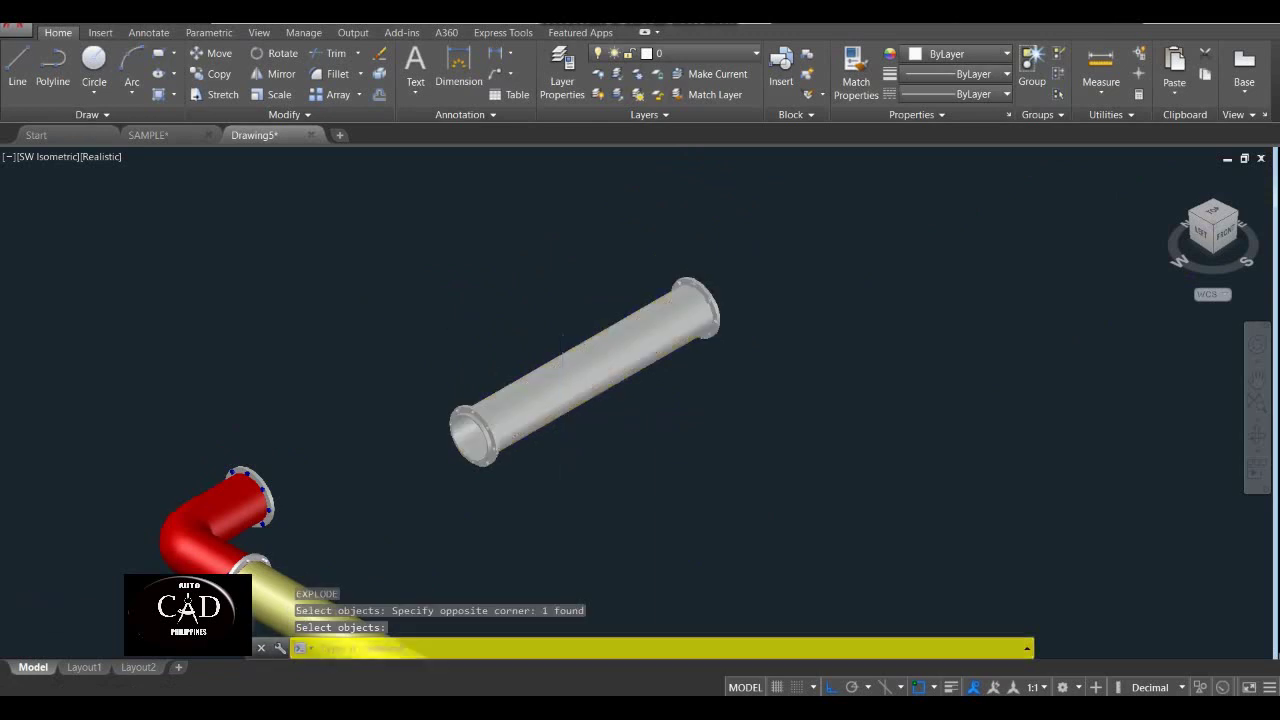
pyautogui.scroll(3, 371, 425)
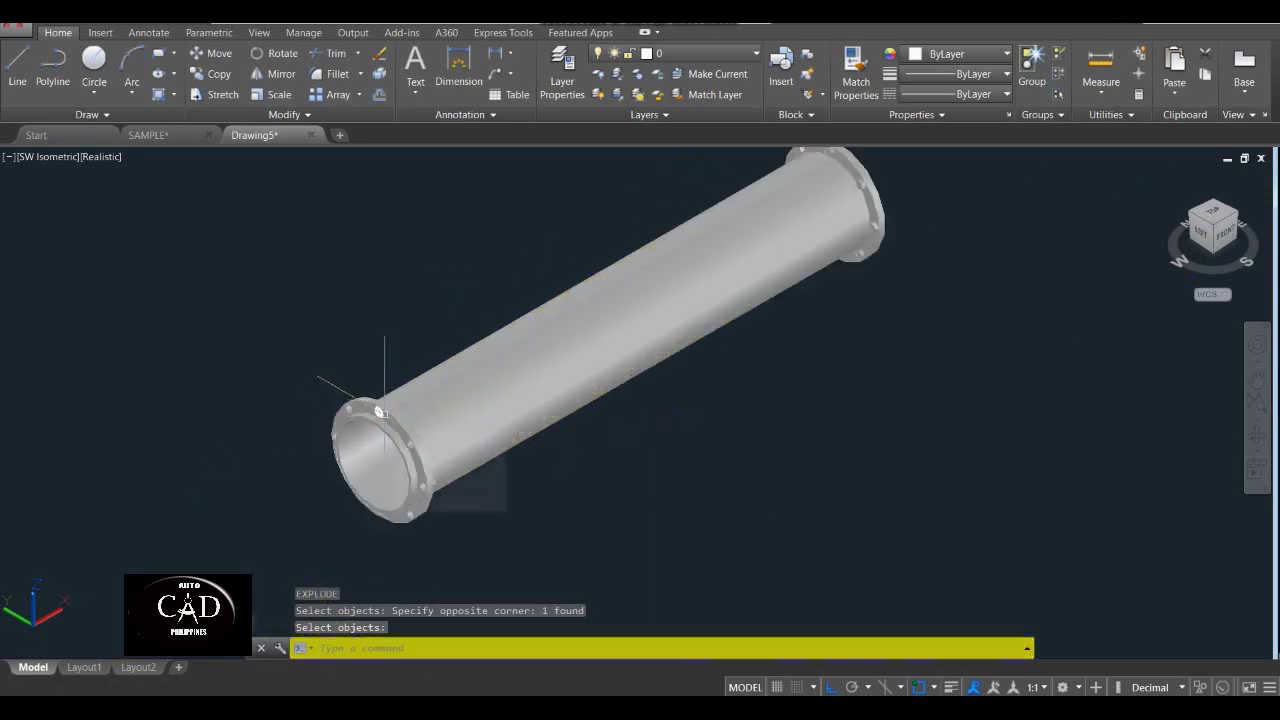
# Undo the explode of the rotated flanged pipe section.
pyautogui.press('Escape')
pyautogui.hotkey('ctrl', 'z')
pyautogui.hotkey('ctrl', 'z')
pyautogui.hotkey('ctrl', 'z')
# Set the visual style to 2D Wireframe.
pyautogui.scroll(3, 443, 380)
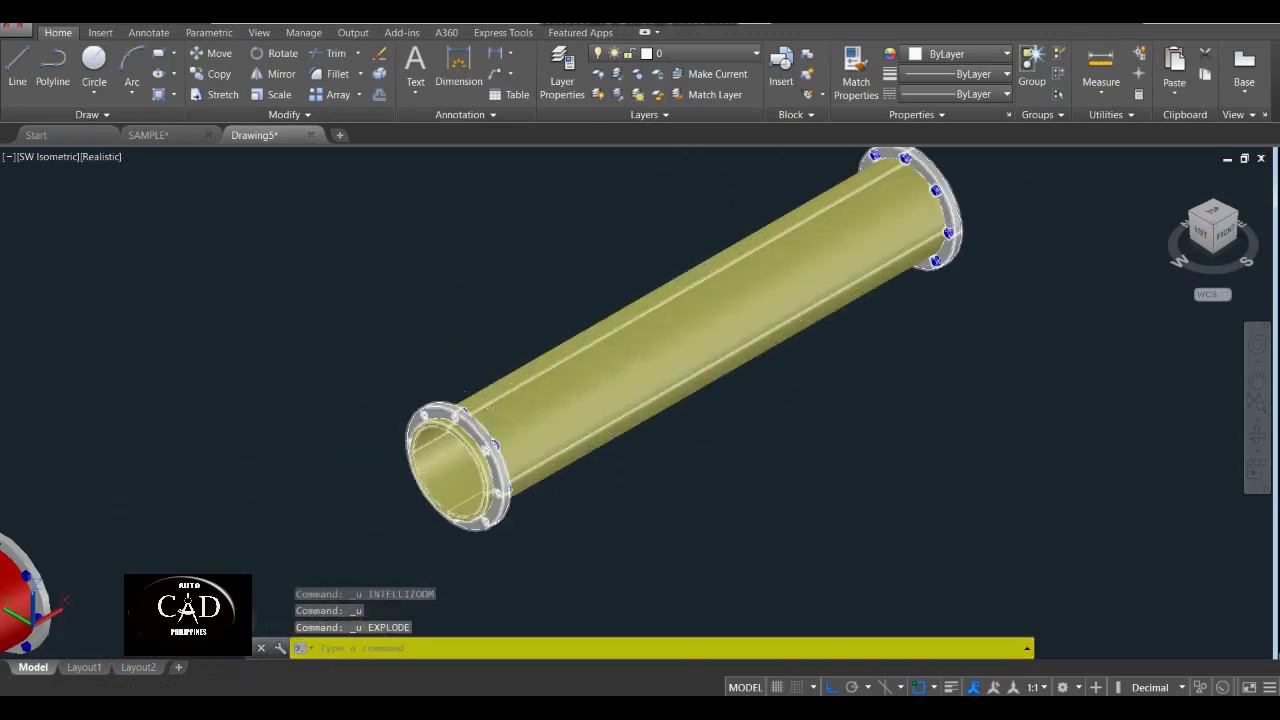
pyautogui.scroll(5, 480, 390)
pyautogui.keyDown('shift'); pyautogui.moveTo(480, 390); pyautogui.dragTo(503, 311, button='middle'); pyautogui.keyUp('shift')
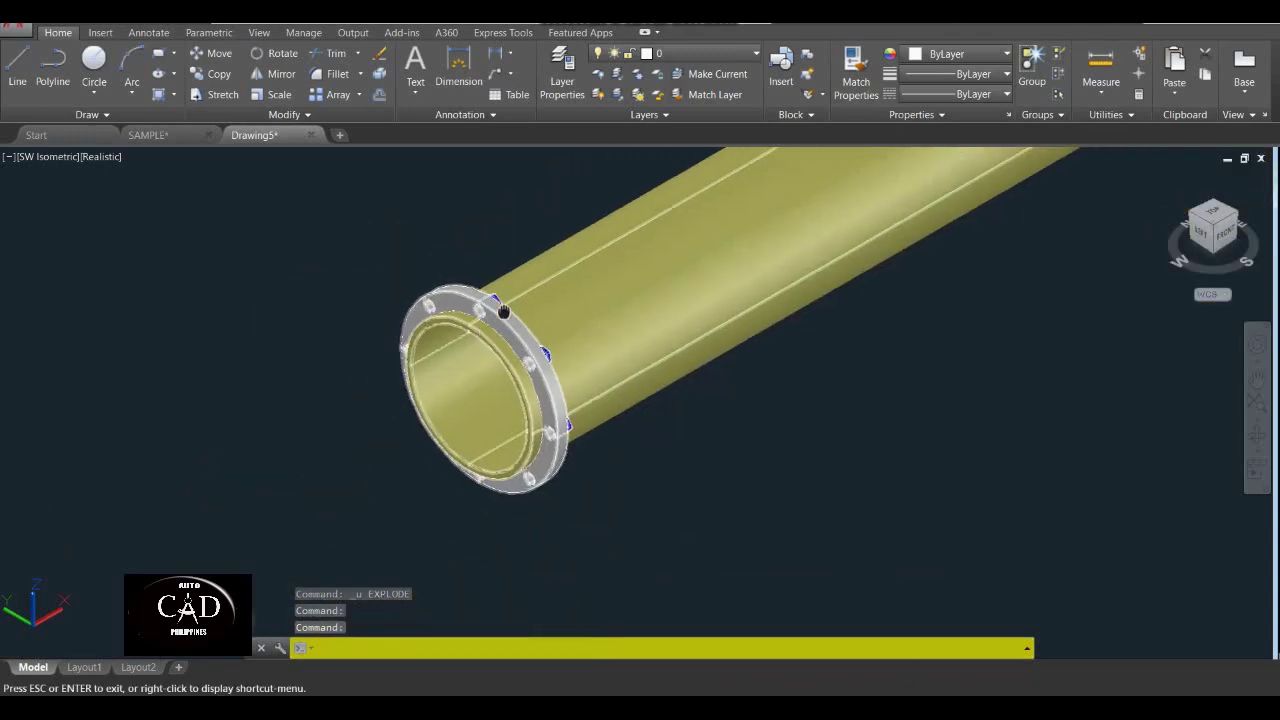
pyautogui.scroll(-5, 509, 371)
pyautogui.moveTo(544, 370); pyautogui.dragTo(464, 372, button='middle')
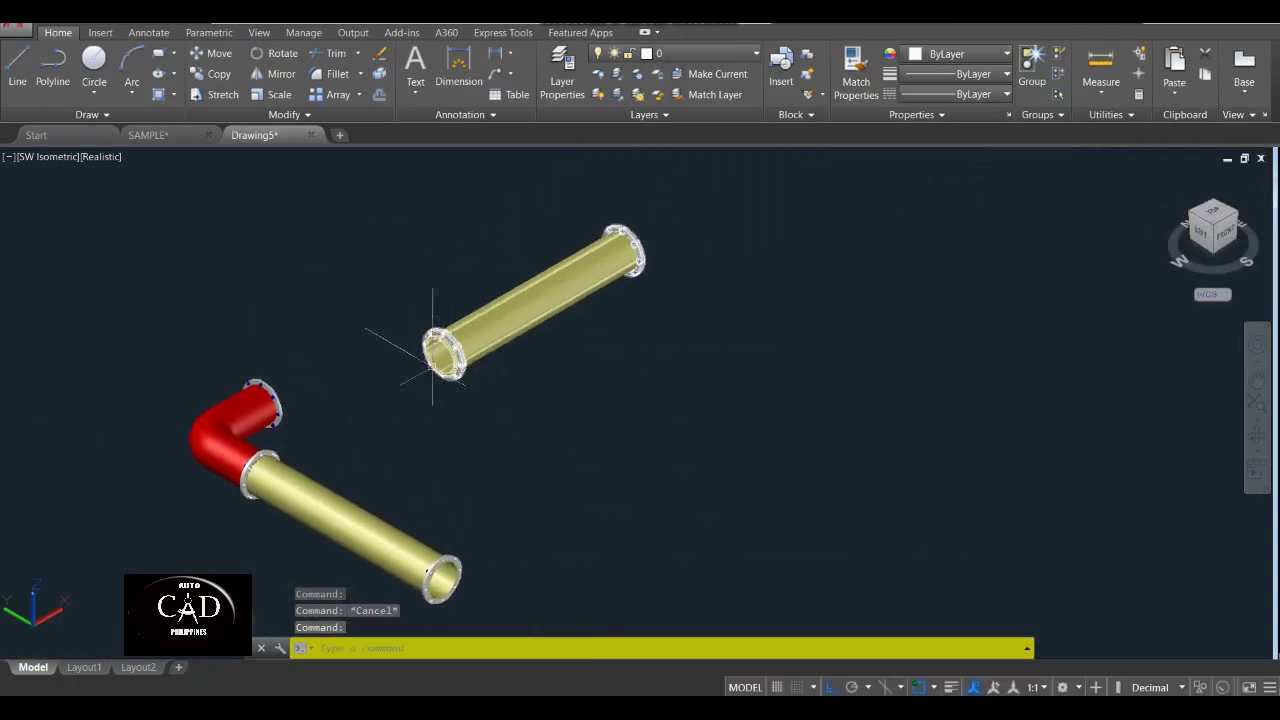
pyautogui.click(102, 157)
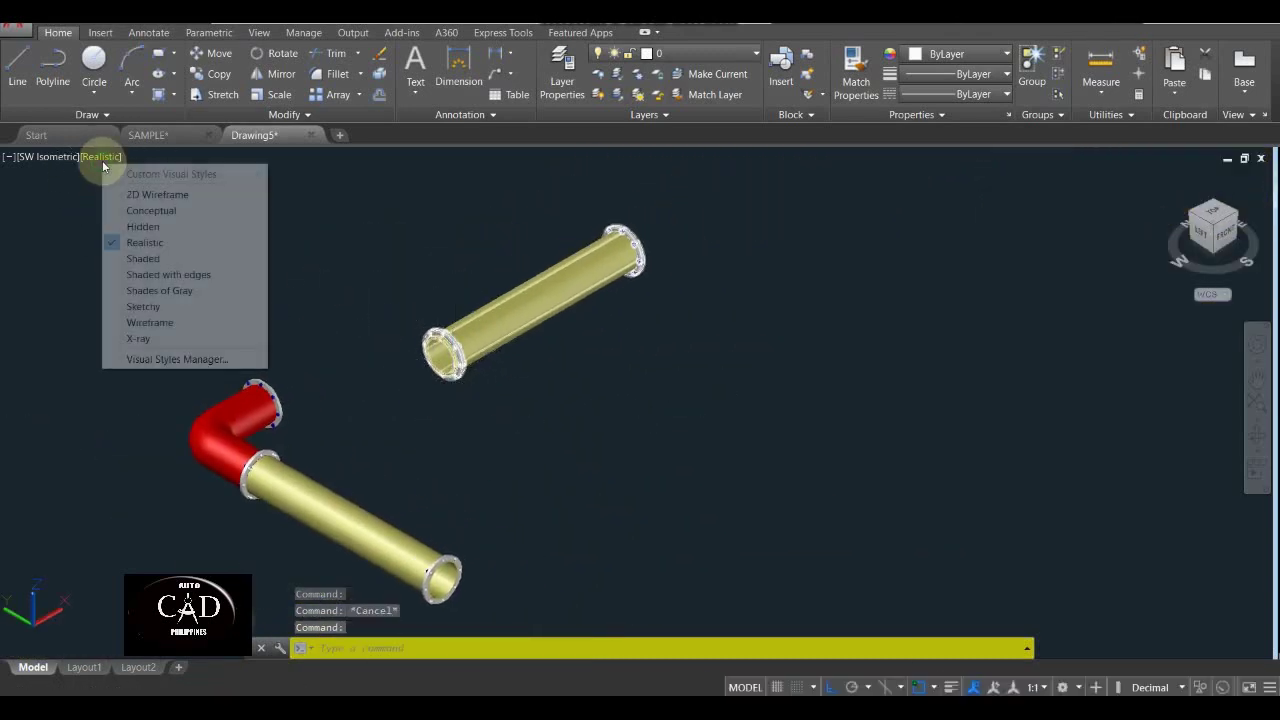
pyautogui.click(160, 194)
# Move the rotated flanged pipe section from its near flange's centre to the centre of the elbow's open flange.
pyautogui.press('Return')
pyautogui.click(613, 252)
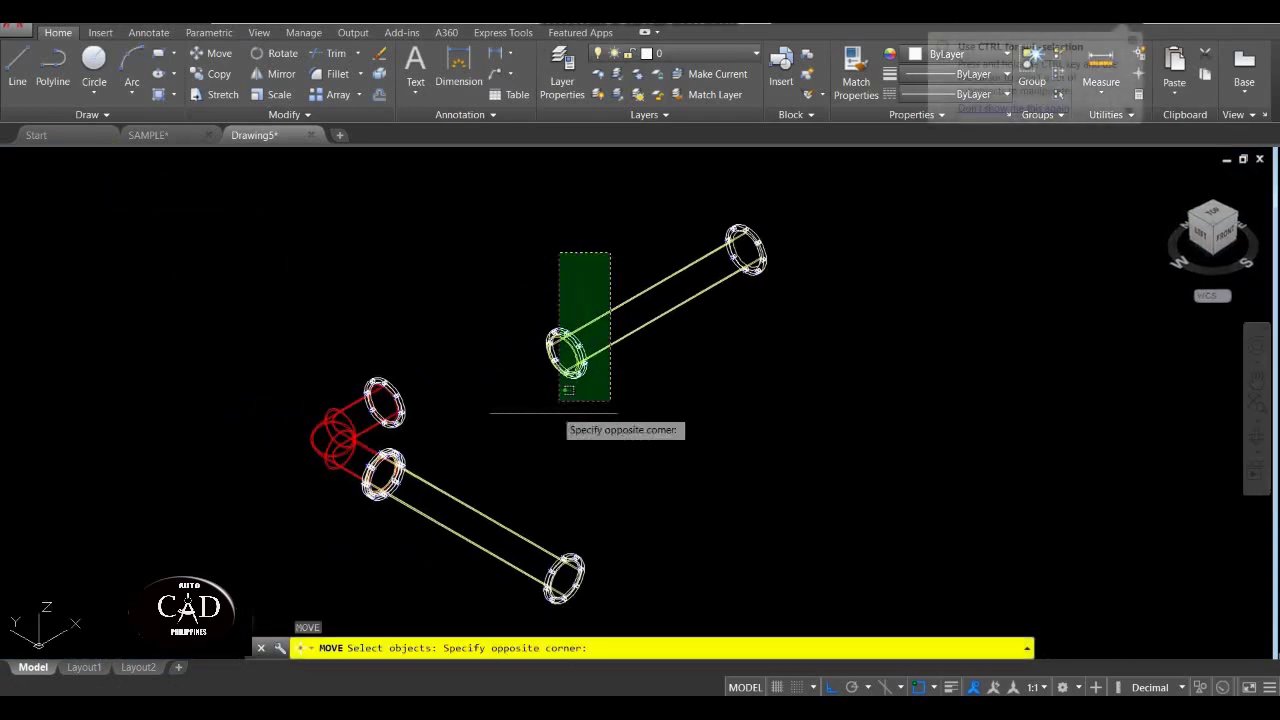
pyautogui.click(560, 404)
pyautogui.press('Return')
pyautogui.scroll(5, 578, 368)
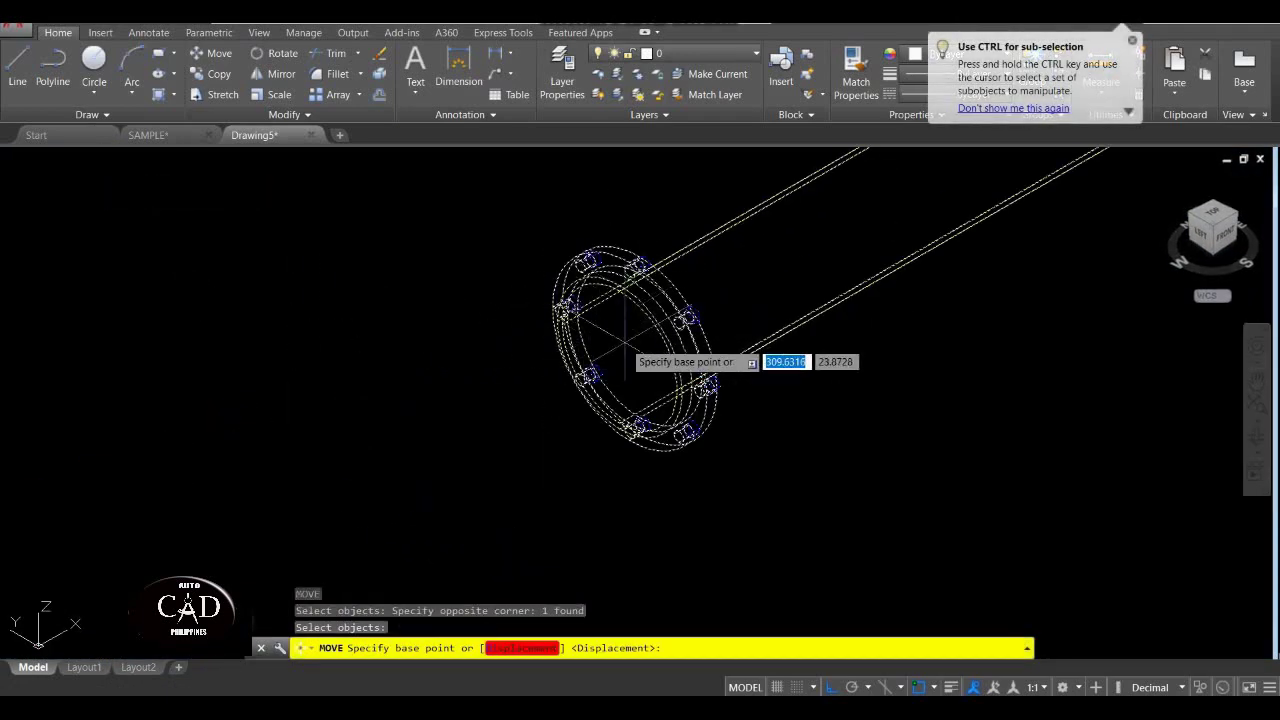
pyautogui.keyDown('shift'); pyautogui.rightClick(612, 318); pyautogui.keyUp('shift')
pyautogui.click(682, 505)
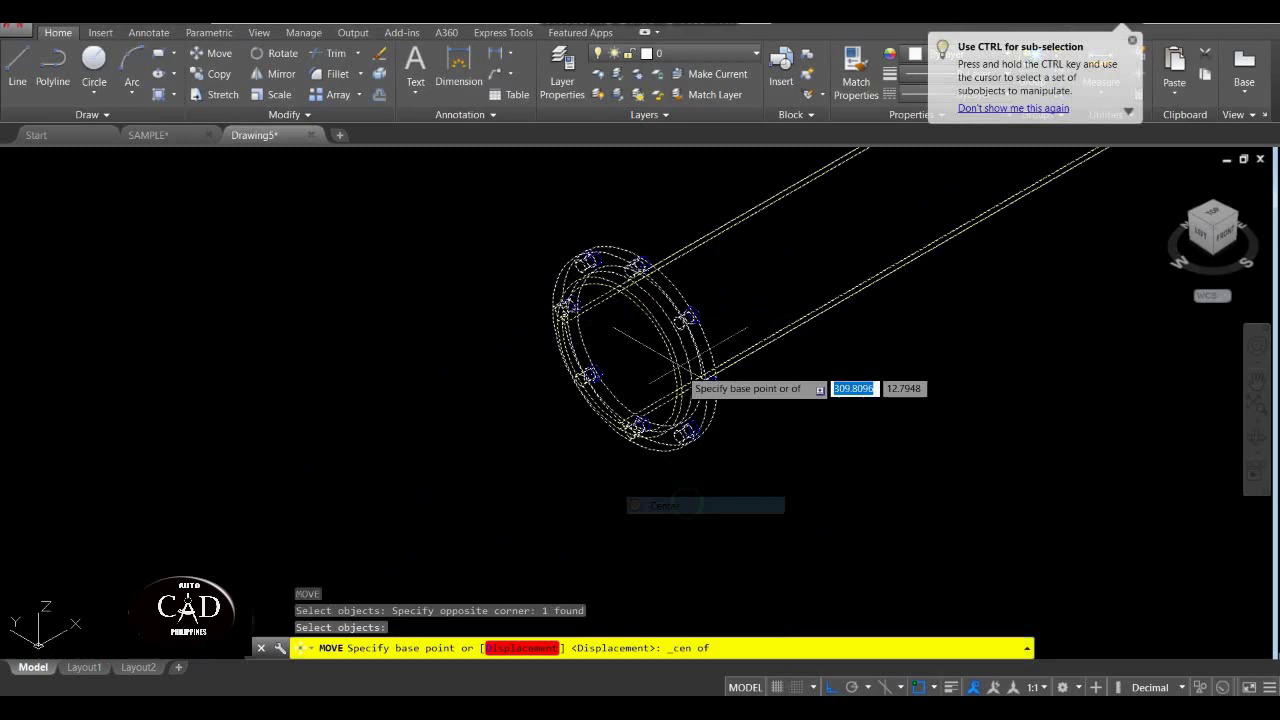
pyautogui.click(625, 340)
pyautogui.scroll(-4, 600, 360)
pyautogui.scroll(5, 540, 370)
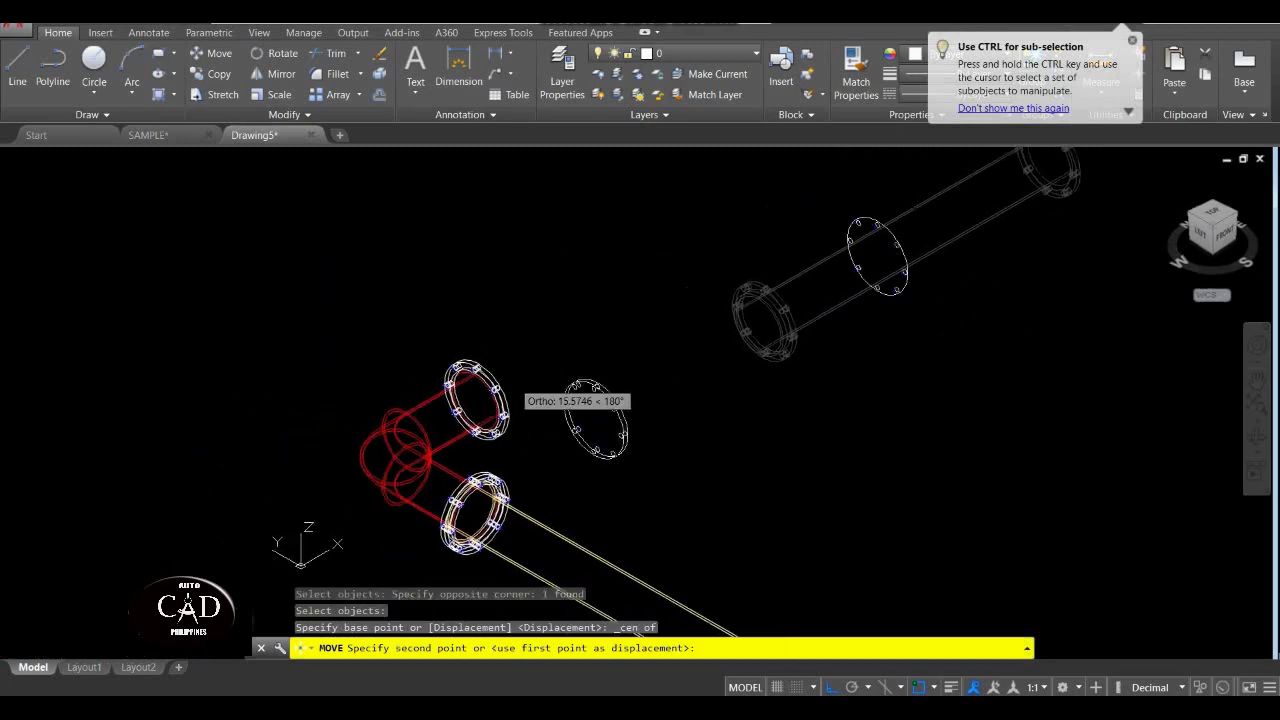
pyautogui.keyDown('shift'); pyautogui.rightClick(493, 407); pyautogui.keyUp('shift')
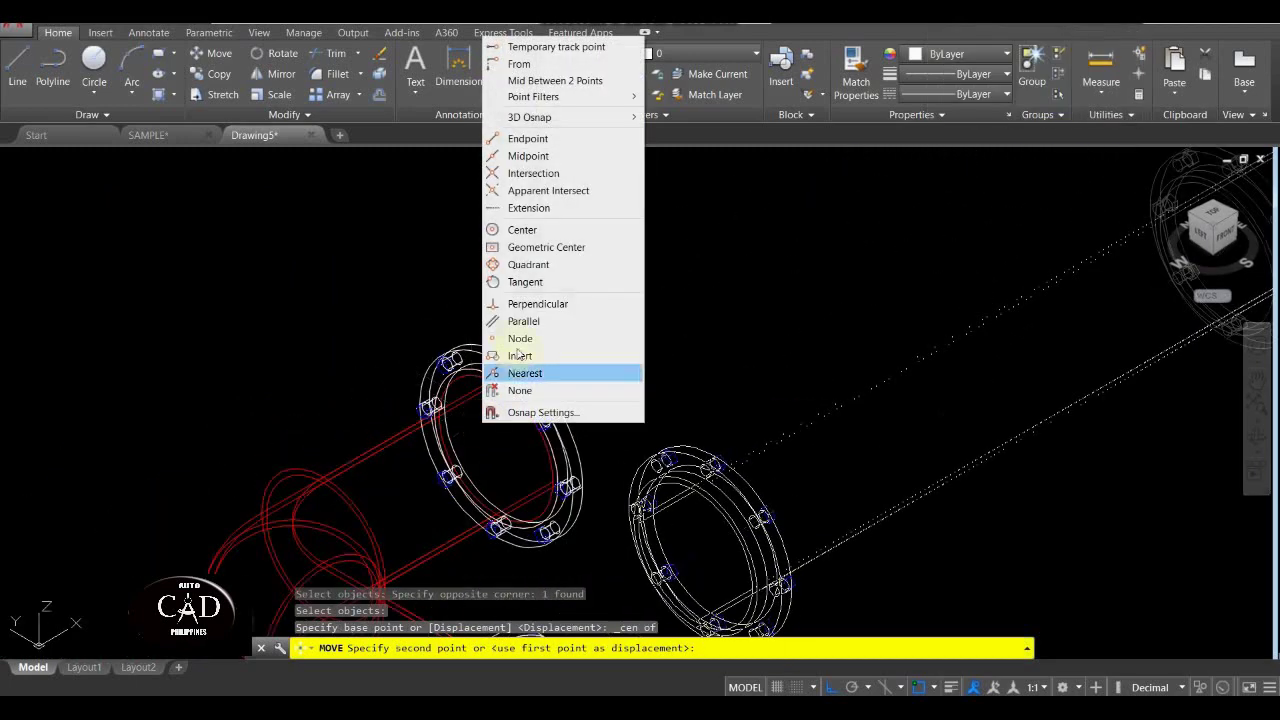
pyautogui.click(540, 230)
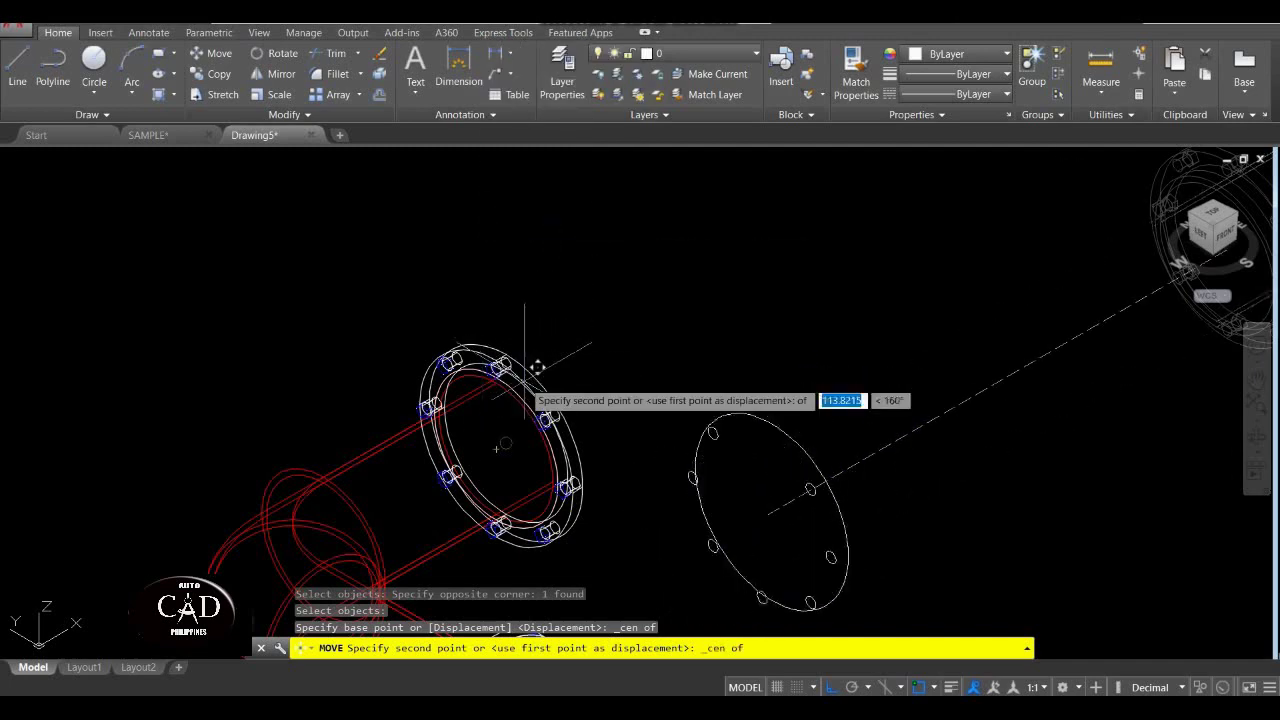
pyautogui.scroll(-3, 509, 434)
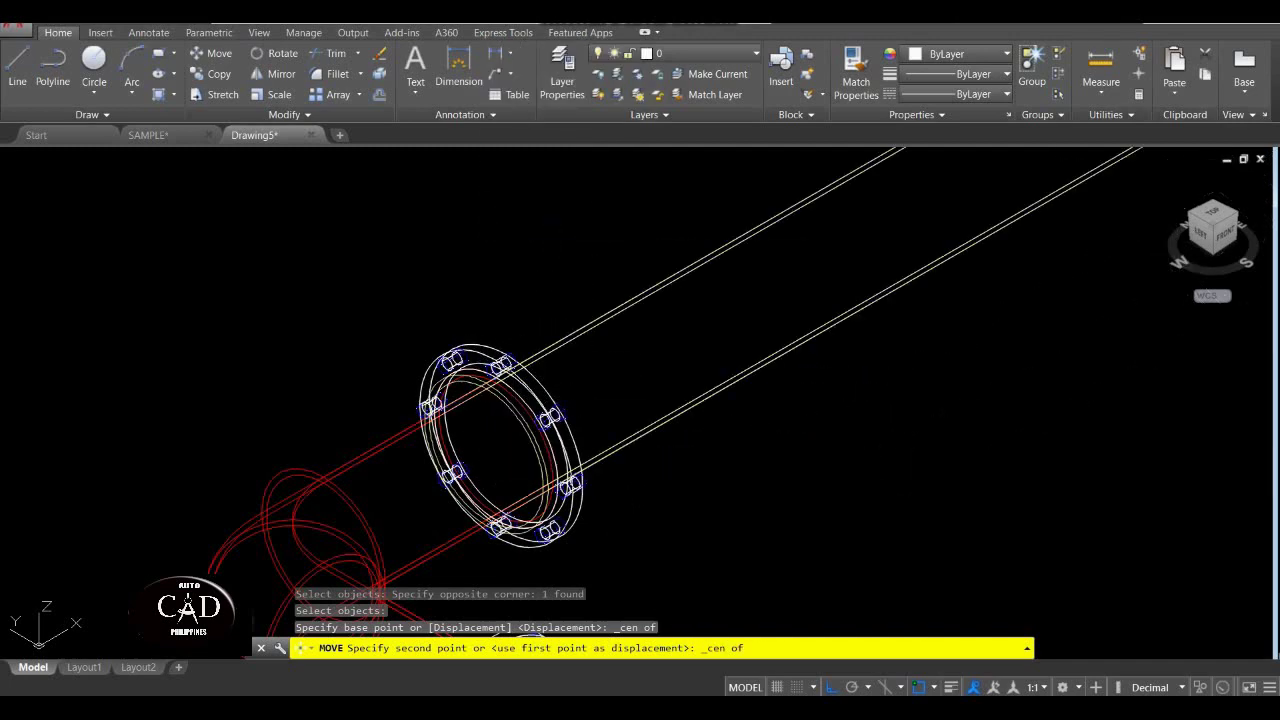
pyautogui.click(490, 440)
# Set the visual style back to Realistic.
pyautogui.scroll(-3, 520, 383)
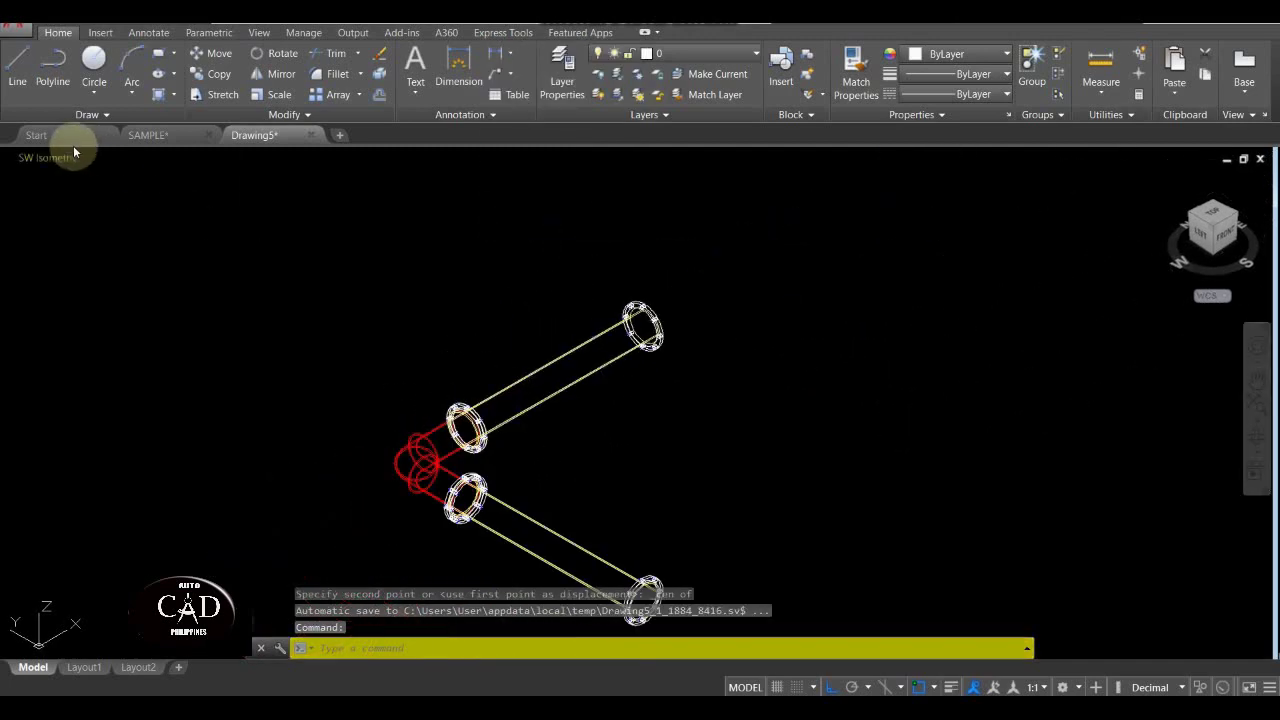
pyautogui.click(50, 164)
pyautogui.click(140, 170)
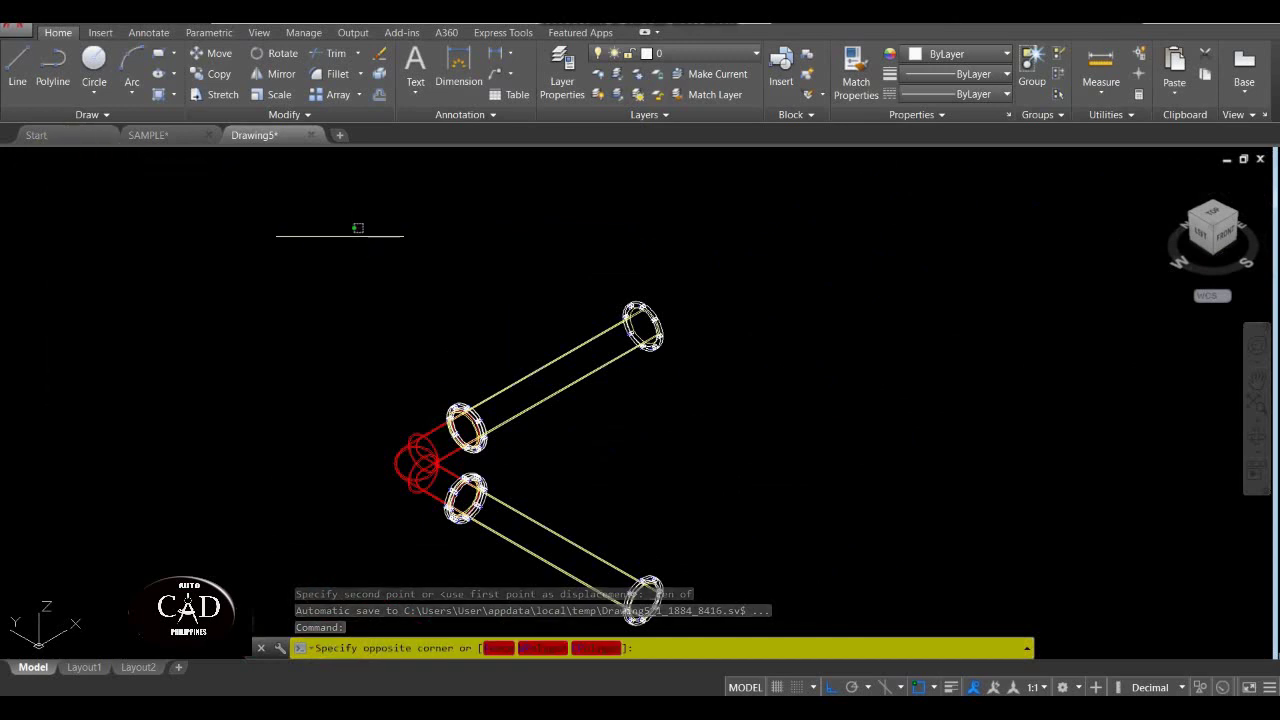
pyautogui.press('Escape')
pyautogui.click(123, 166)
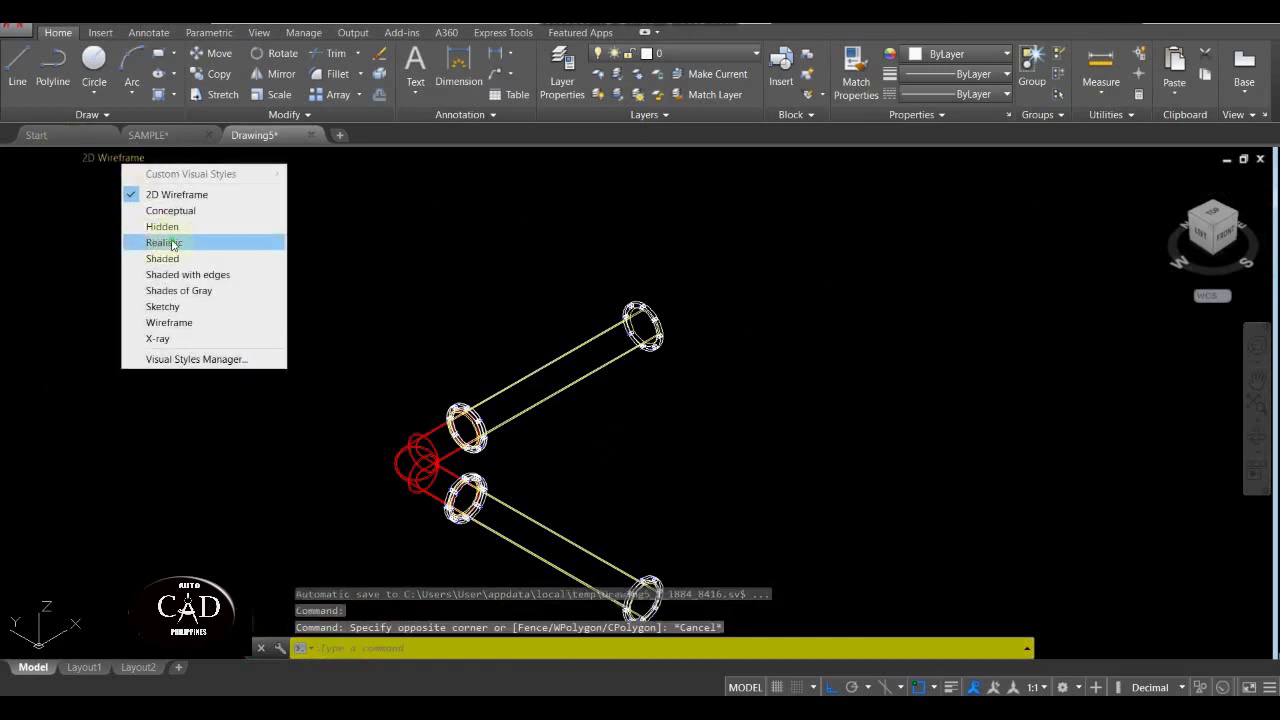
pyautogui.click(155, 243)
# Examine the elbow with its two flanged pipe sections from several angles, including the newly joined flanges.
pyautogui.keyDown('shift'); pyautogui.moveTo(464, 335); pyautogui.dragTo(376, 325, button='middle'); pyautogui.keyUp('shift')
pyautogui.scroll(3, 790, 363)
pyautogui.keyDown('shift'); pyautogui.moveTo(690, 300); pyautogui.dragTo(500, 423, button='middle'); pyautogui.keyUp('shift')
pyautogui.scroll(-3, 672, 360)
pyautogui.scroll(2, 509, 366)
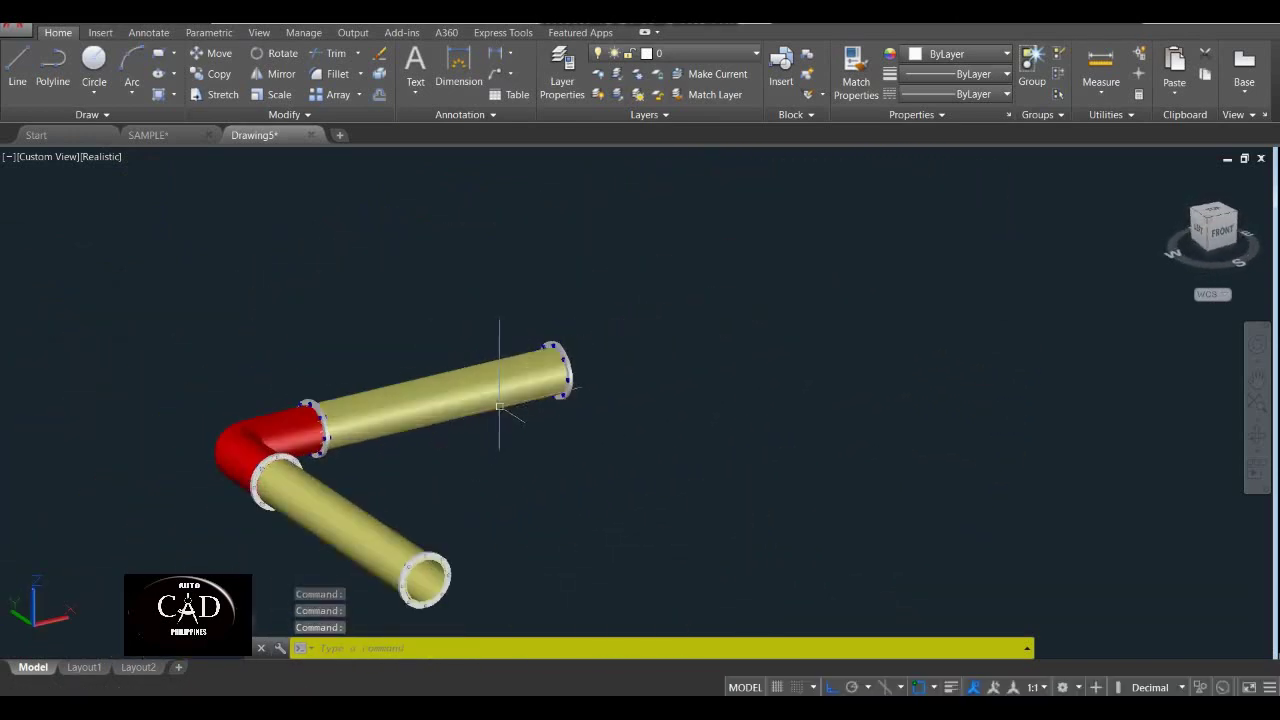
pyautogui.scroll(3, 634, 329)
pyautogui.scroll(-4, 638, 330)
pyautogui.moveTo(638, 330); pyautogui.dragTo(505, 395, button='middle')
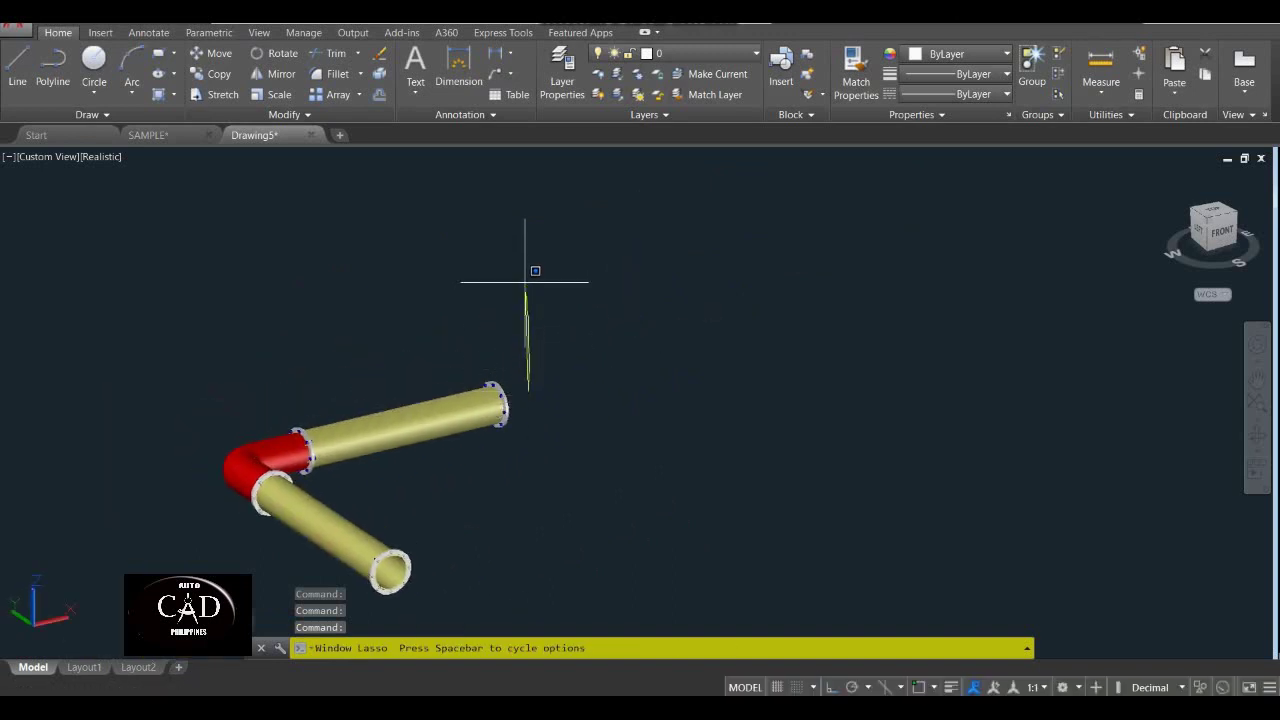
# Set the model view to SW Isometric.
pyautogui.press('Escape')
pyautogui.press('Escape')
pyautogui.scroll(2, 278, 463)
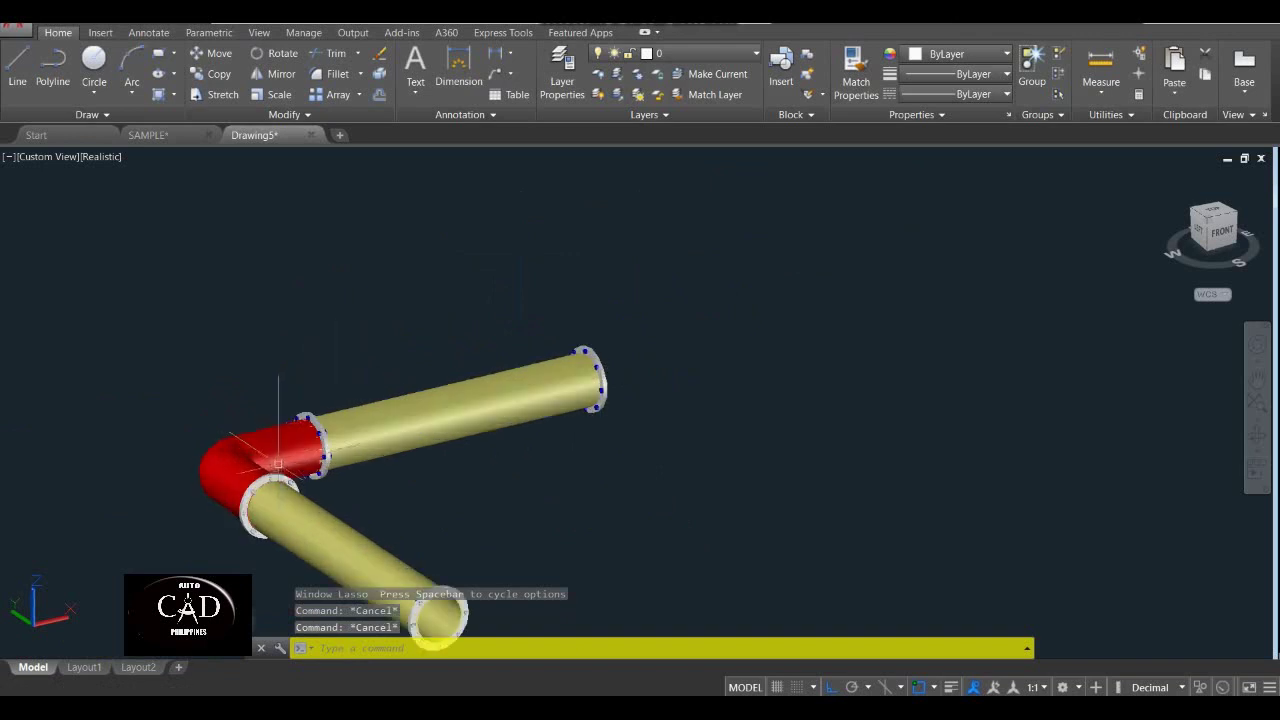
pyautogui.press('Escape')
pyautogui.moveTo(353, 443); pyautogui.dragTo(561, 489, button='middle')
pyautogui.scroll(3, 430, 450)
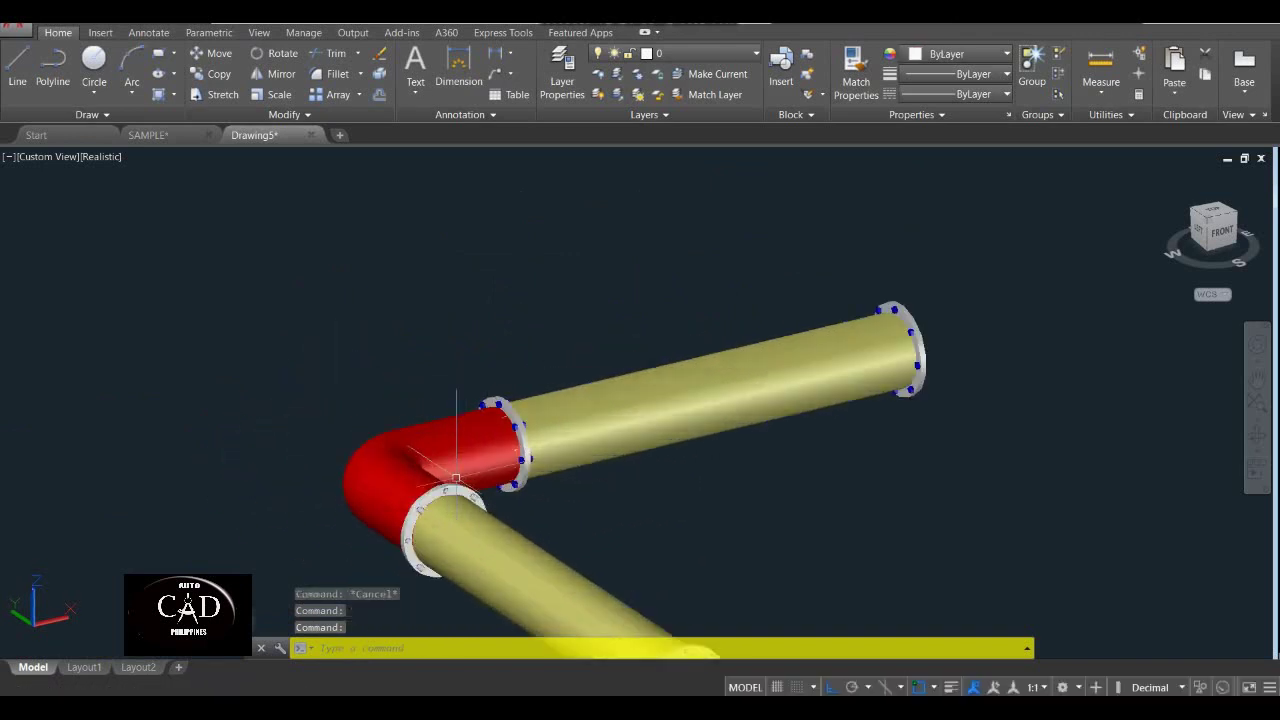
pyautogui.click(34, 158)
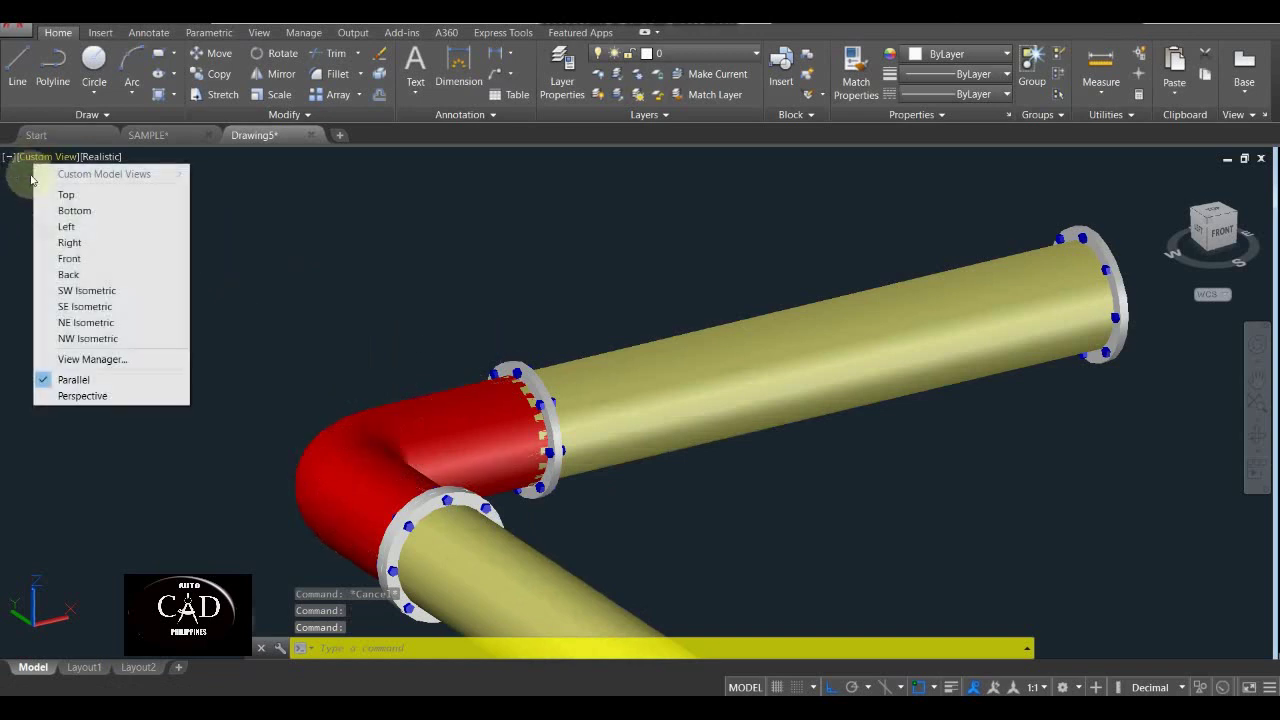
pyautogui.click(78, 290)
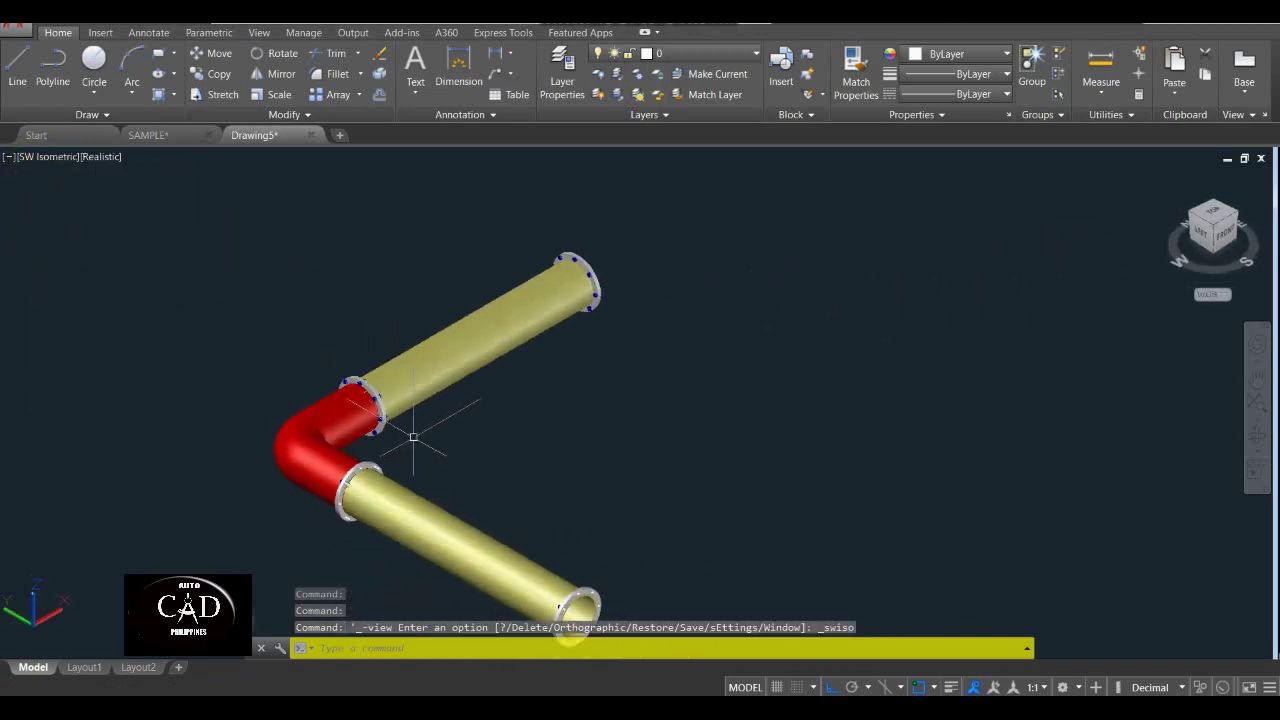
# Copy the red elbow with its two end flanges to an empty area beyond the far pipe section.
pyautogui.moveTo(414, 434); pyautogui.dragTo(499, 354, button='middle')
pyautogui.scroll(3, 460, 370)
pyautogui.moveTo(387, 373); pyautogui.dragTo(507, 403, button='middle')
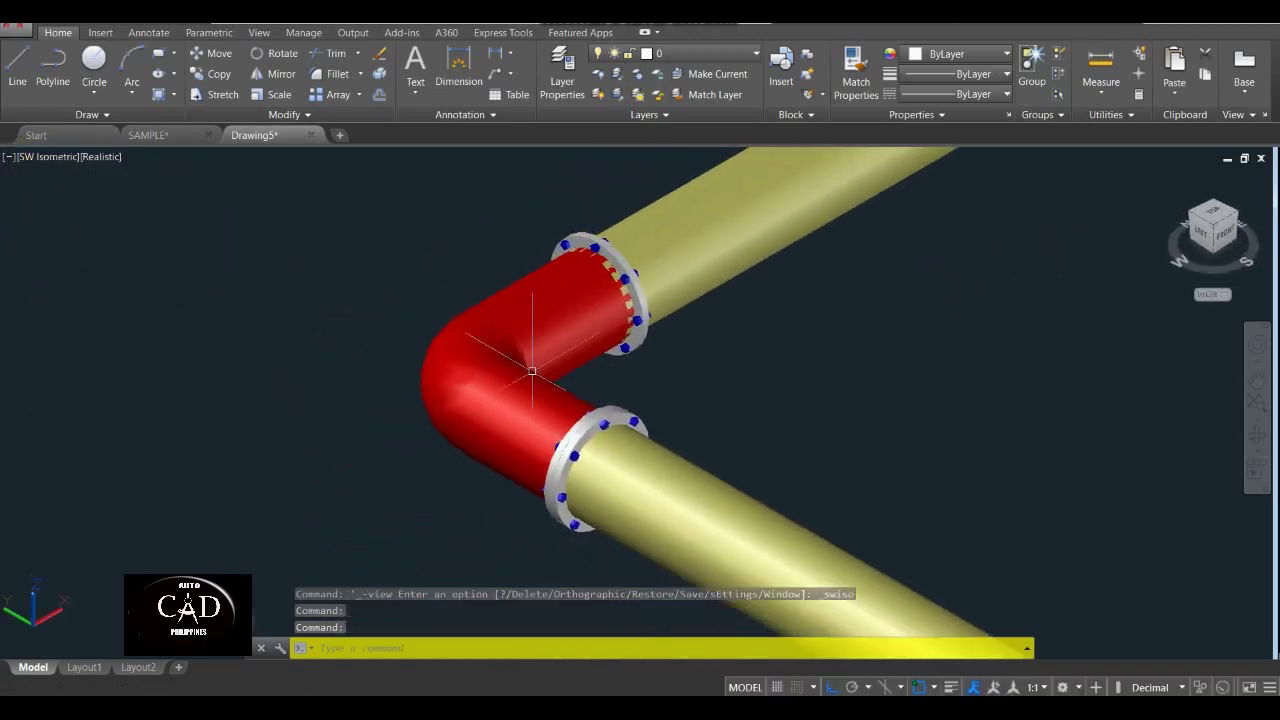
pyautogui.moveTo(531, 343); pyautogui.dragTo(503, 380, button='middle')
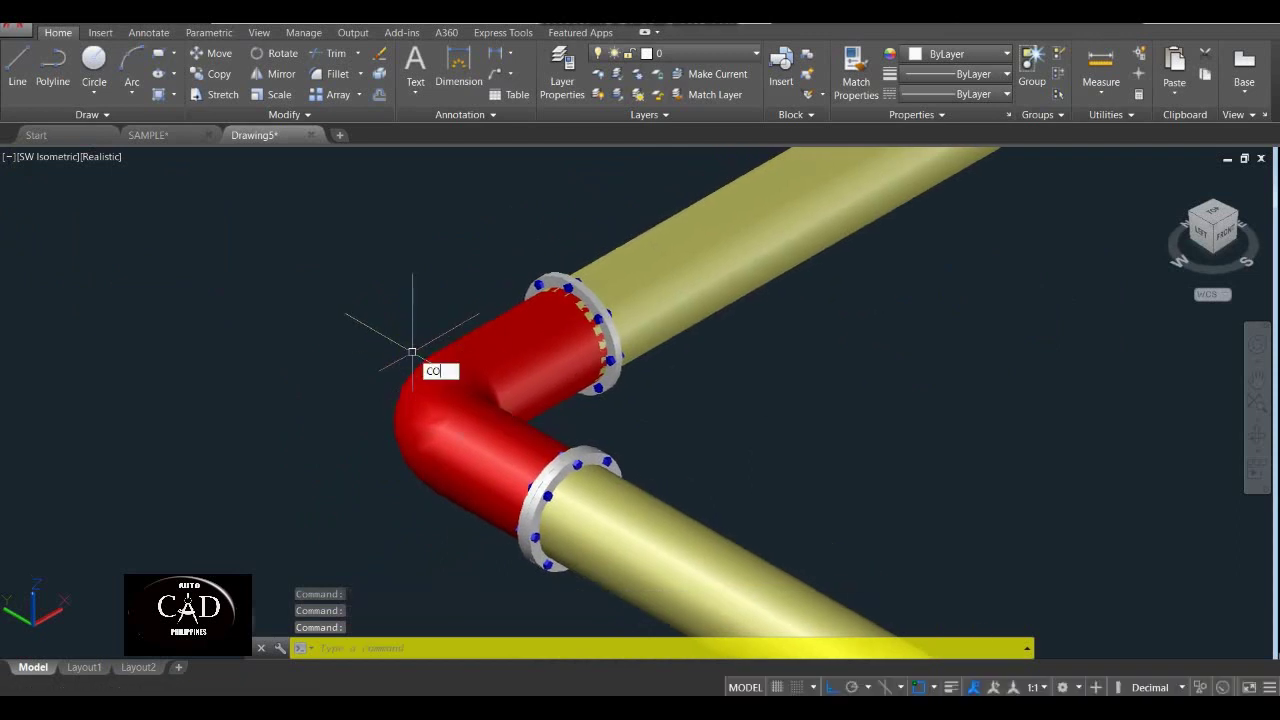
pyautogui.press('Return')
pyautogui.click(452, 317)
pyautogui.click(361, 457)
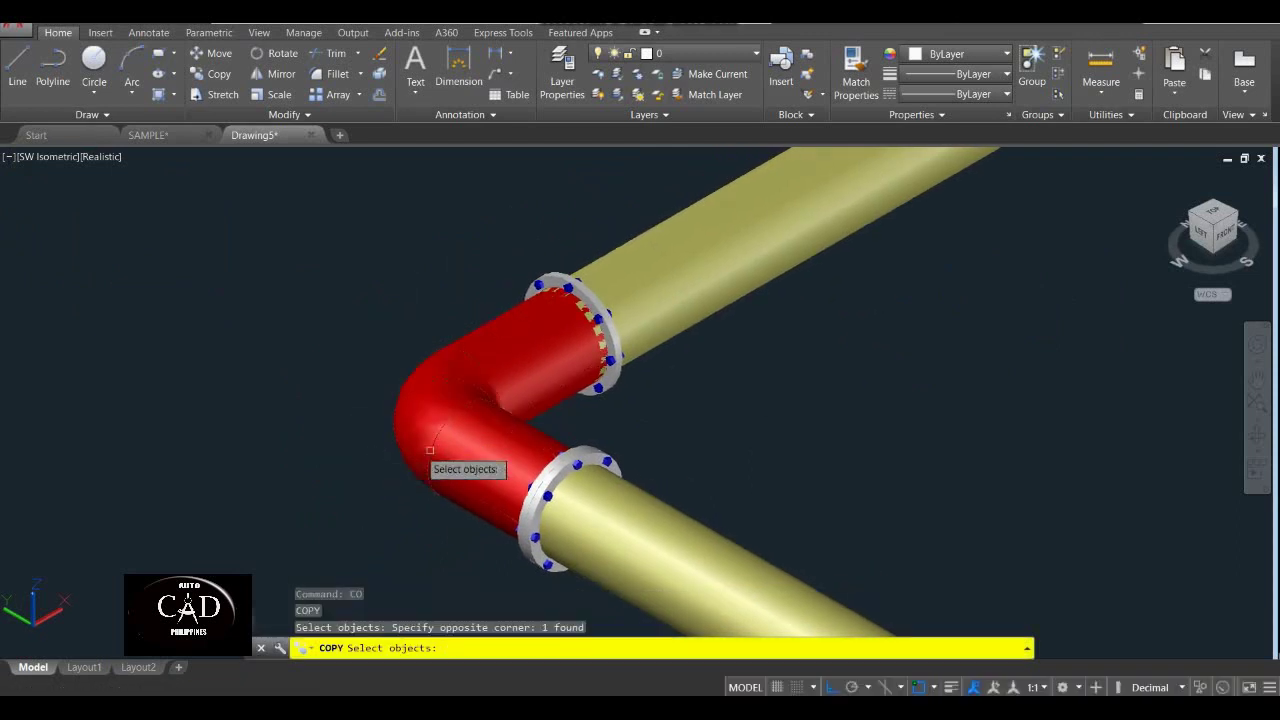
pyautogui.scroll(3, 540, 470)
pyautogui.moveTo(709, 363); pyautogui.dragTo(608, 419, button='middle')
pyautogui.scroll(-2, 608, 419)
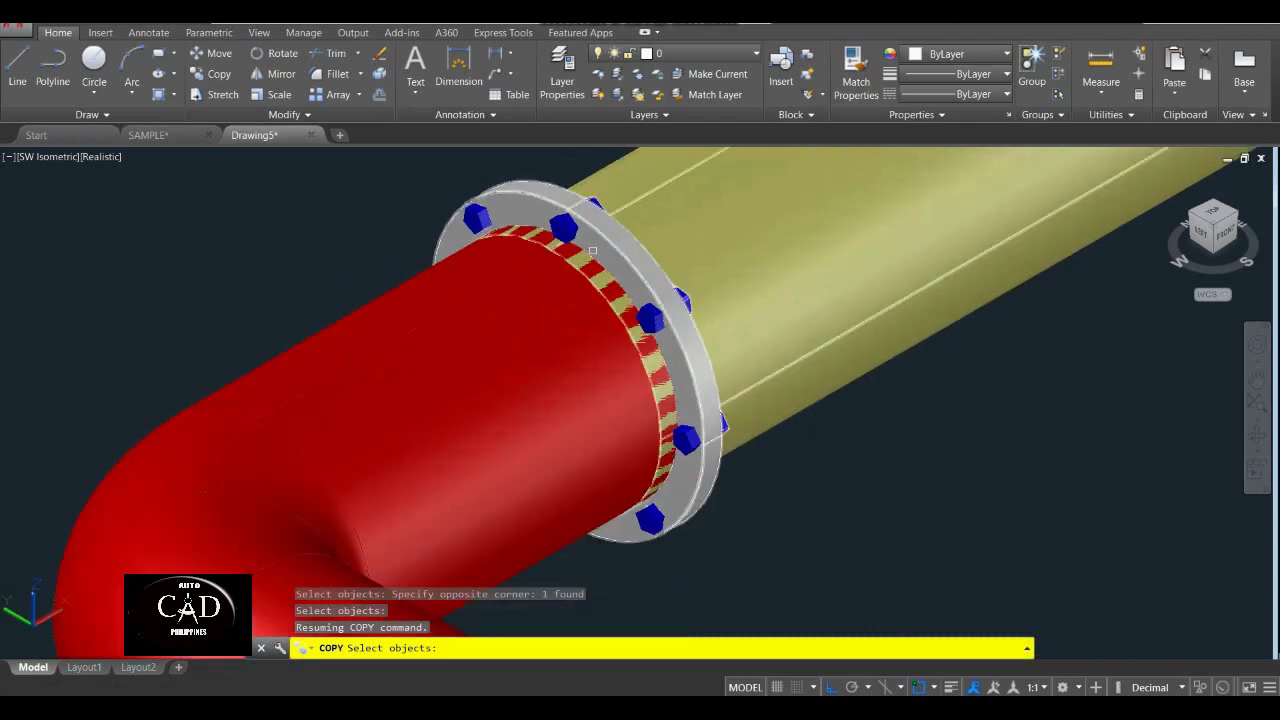
pyautogui.click(594, 250)
pyautogui.scroll(-3, 573, 400)
pyautogui.scroll(4, 562, 395)
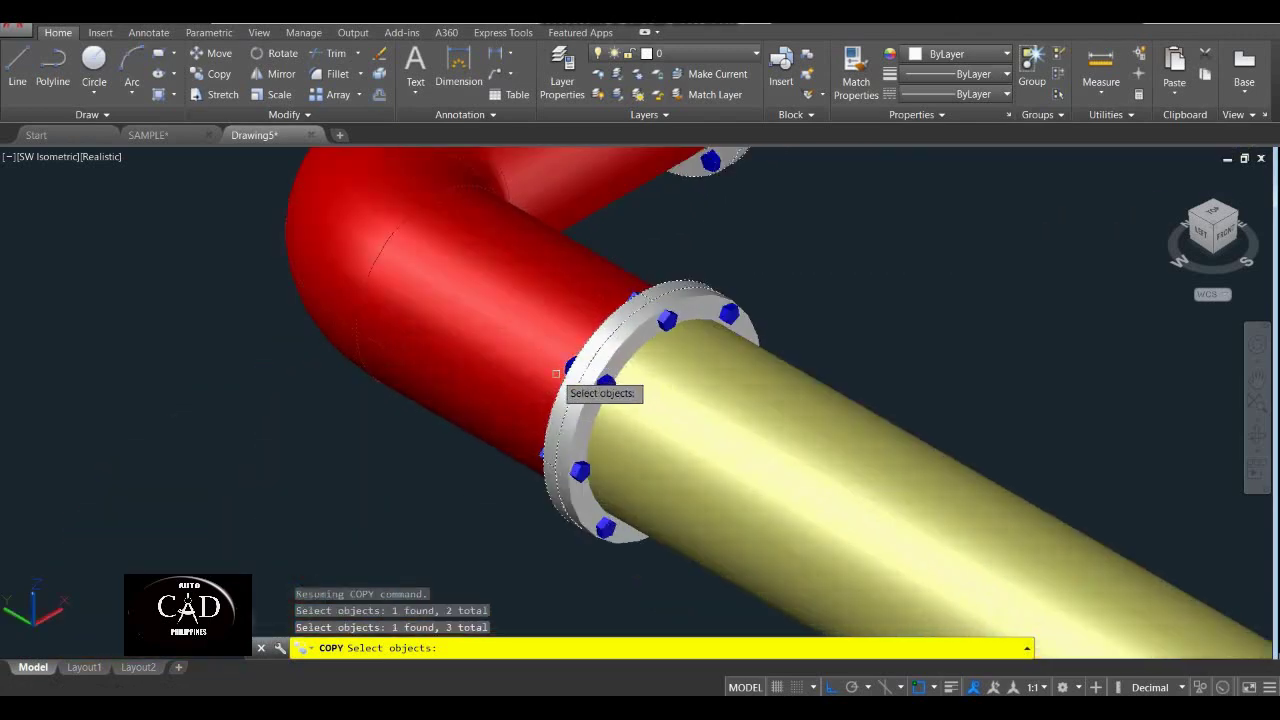
pyautogui.scroll(-5, 556, 374)
pyautogui.moveTo(731, 331); pyautogui.dragTo(560, 417, button='middle')
pyautogui.press('Return')
pyautogui.click(430, 433)
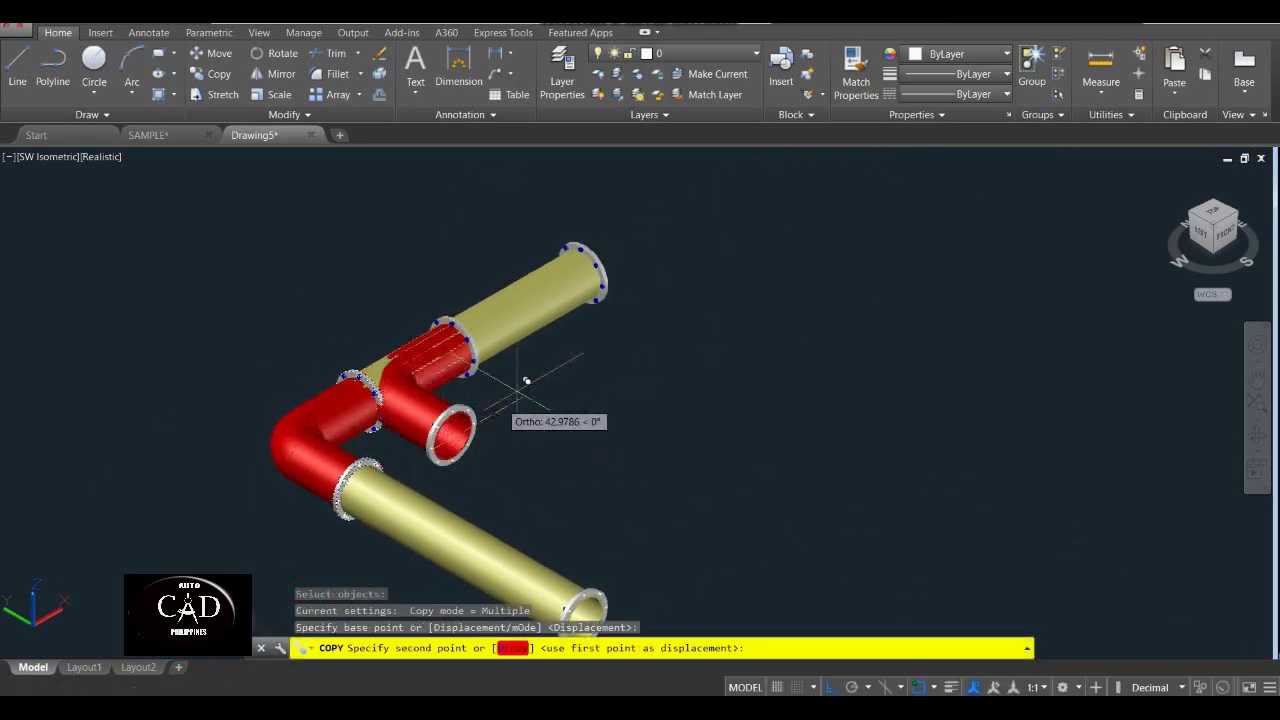
pyautogui.click(812, 214)
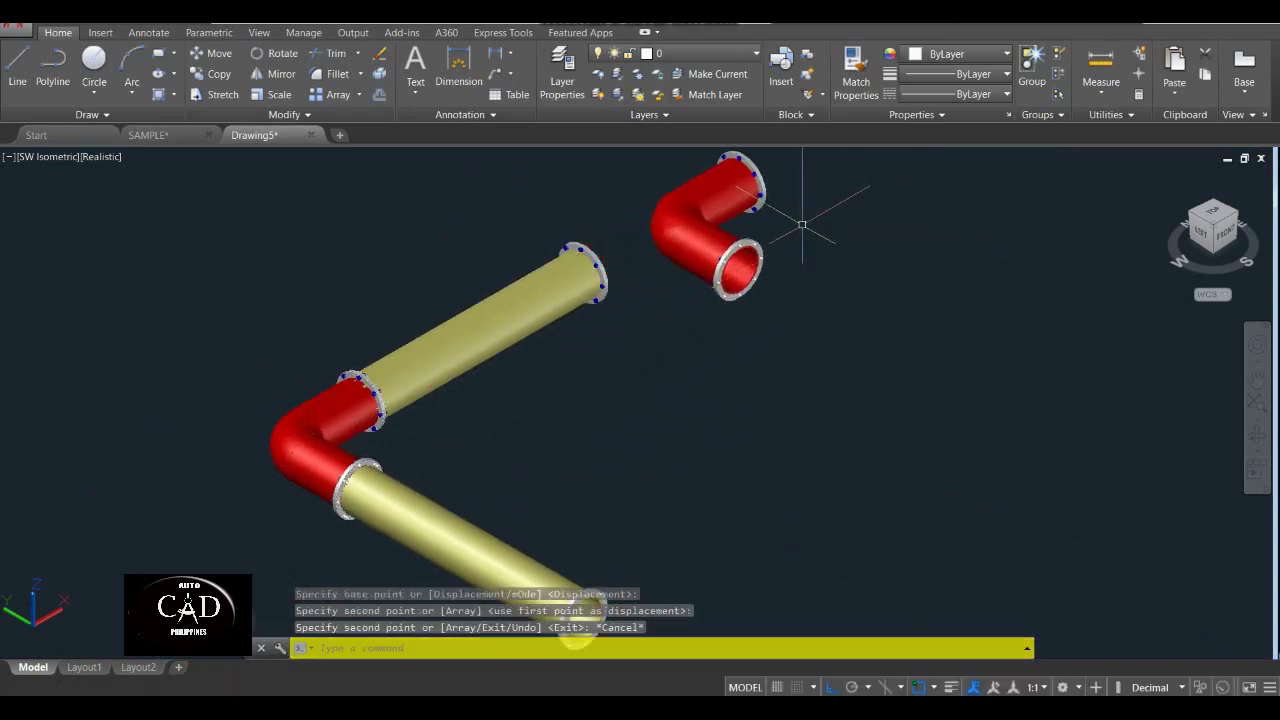
pyautogui.press('Escape')
# Union the copied elbow and its two flanges into one solid.
pyautogui.moveTo(800, 214); pyautogui.dragTo(615, 379, button='middle')
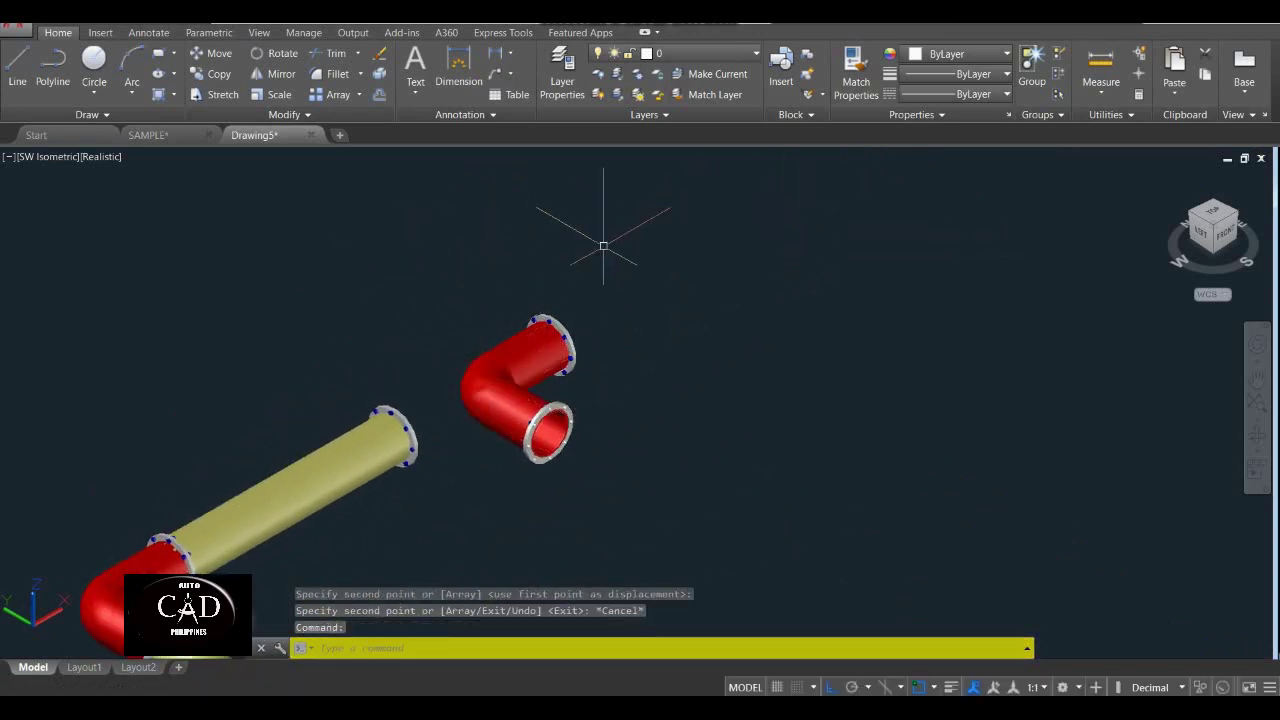
pyautogui.click(603, 245)
pyautogui.click(459, 477)
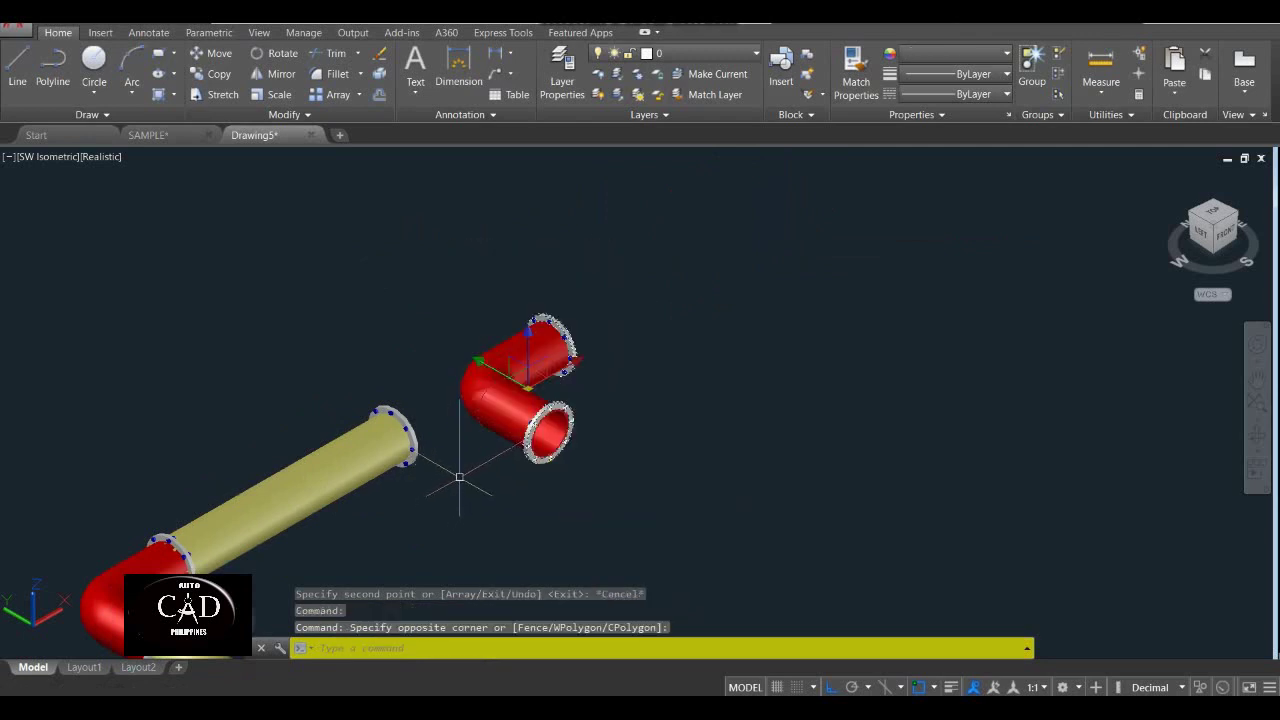
pyautogui.write('UNI')
pyautogui.press('Return')
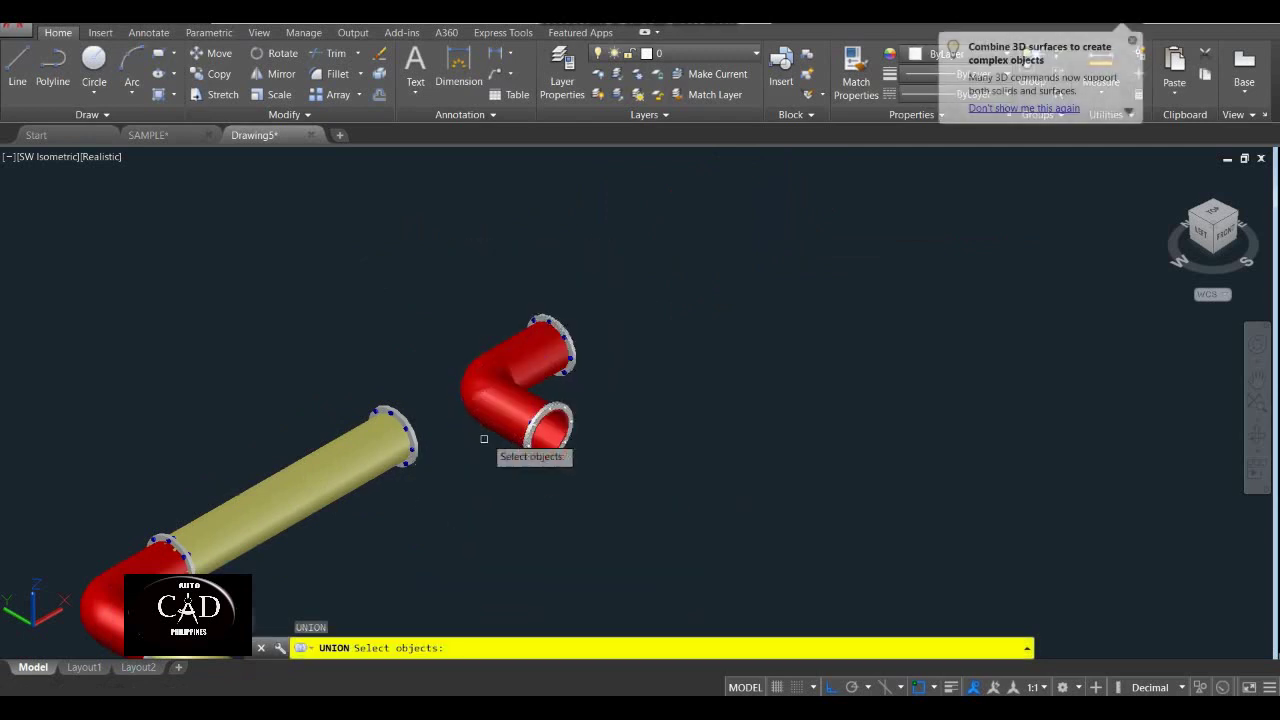
pyautogui.click(631, 278)
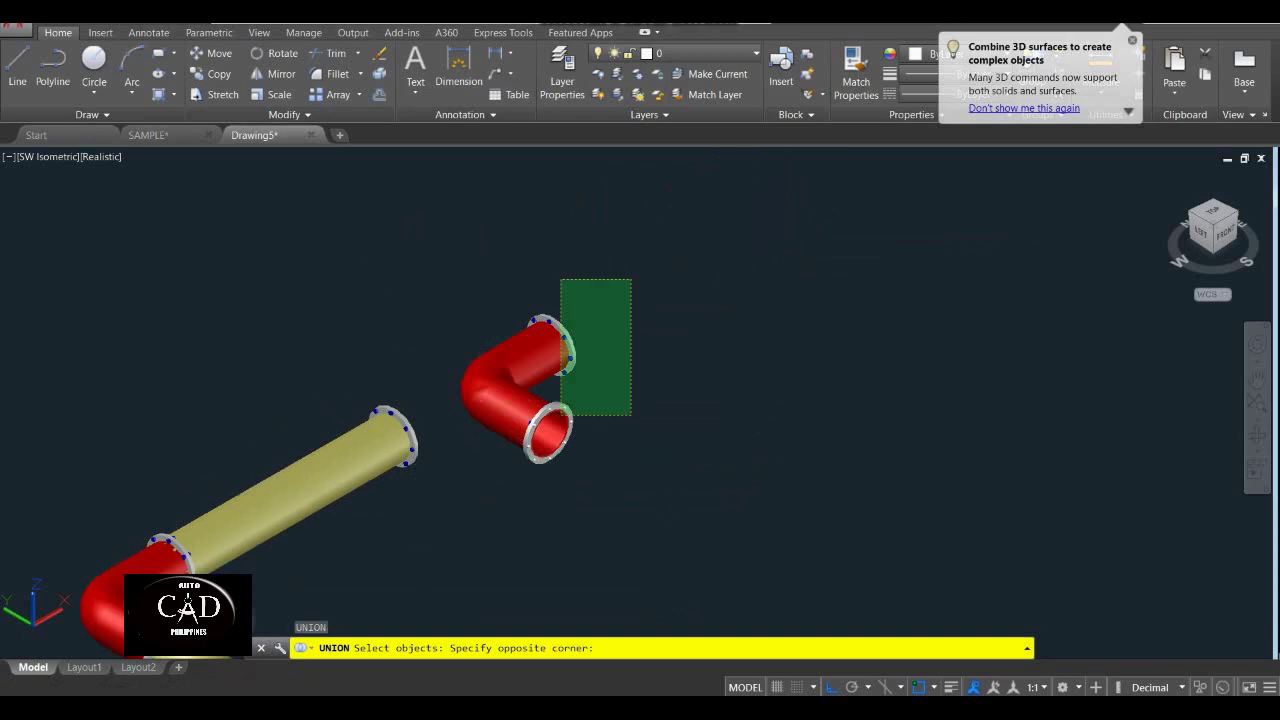
pyautogui.click(465, 500)
pyautogui.scroll(2, 499, 397)
pyautogui.scroll(-5, 500, 395)
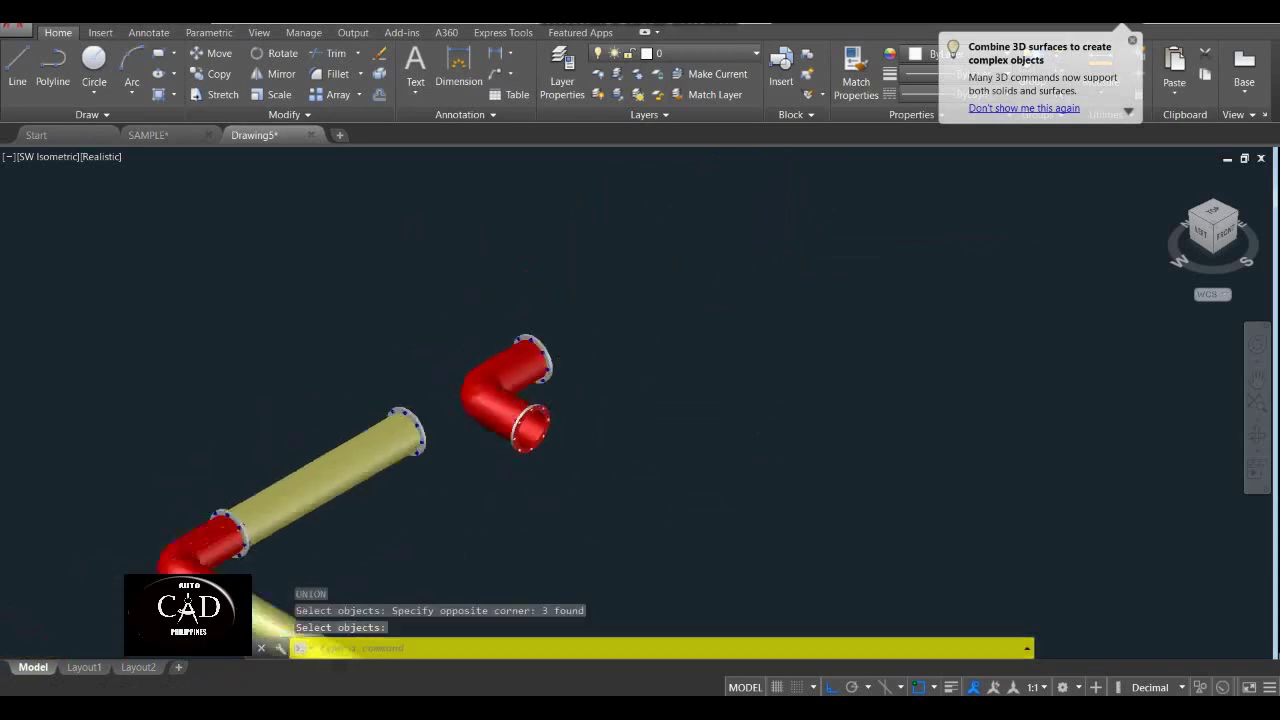
pyautogui.moveTo(505, 390)
pyautogui.mouseDown(button='middle')
pyautogui.moveTo(476, 424)
pyautogui.moveTo(486, 524)
pyautogui.moveTo(515, 449)
pyautogui.moveTo(510, 410)
pyautogui.mouseUp(button='middle')
pyautogui.press('Return')
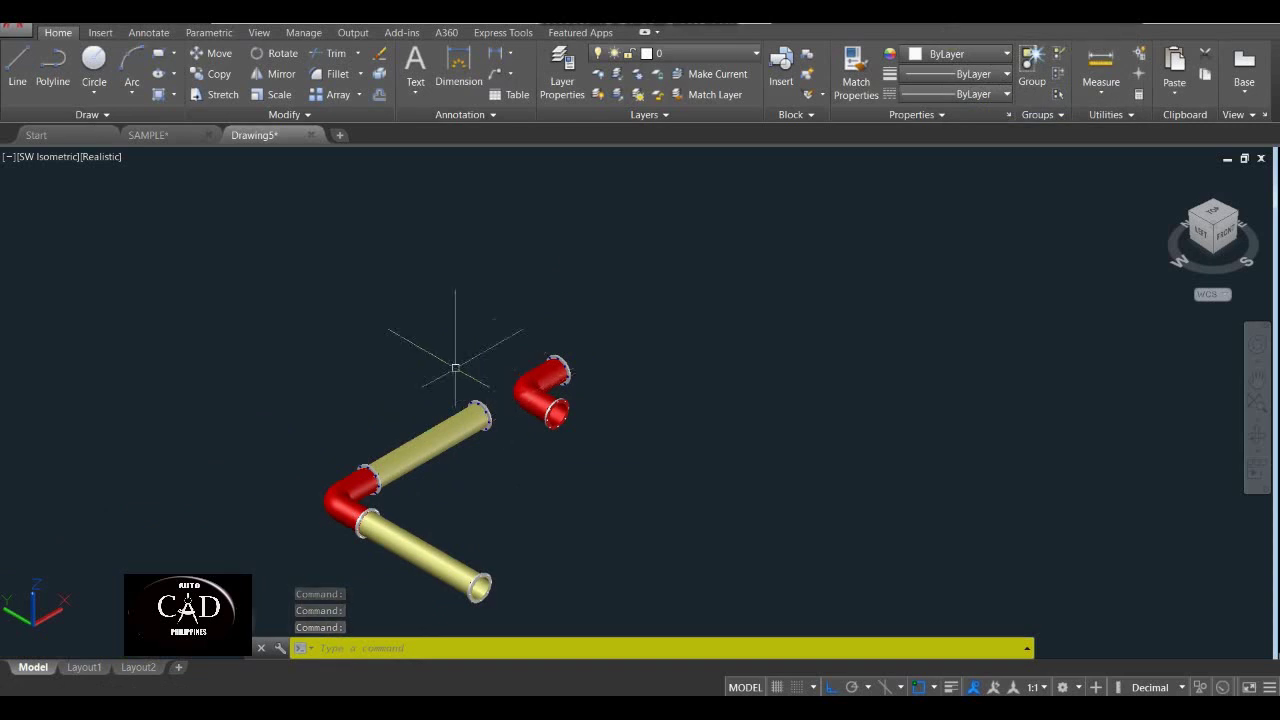
pyautogui.click(555, 469)
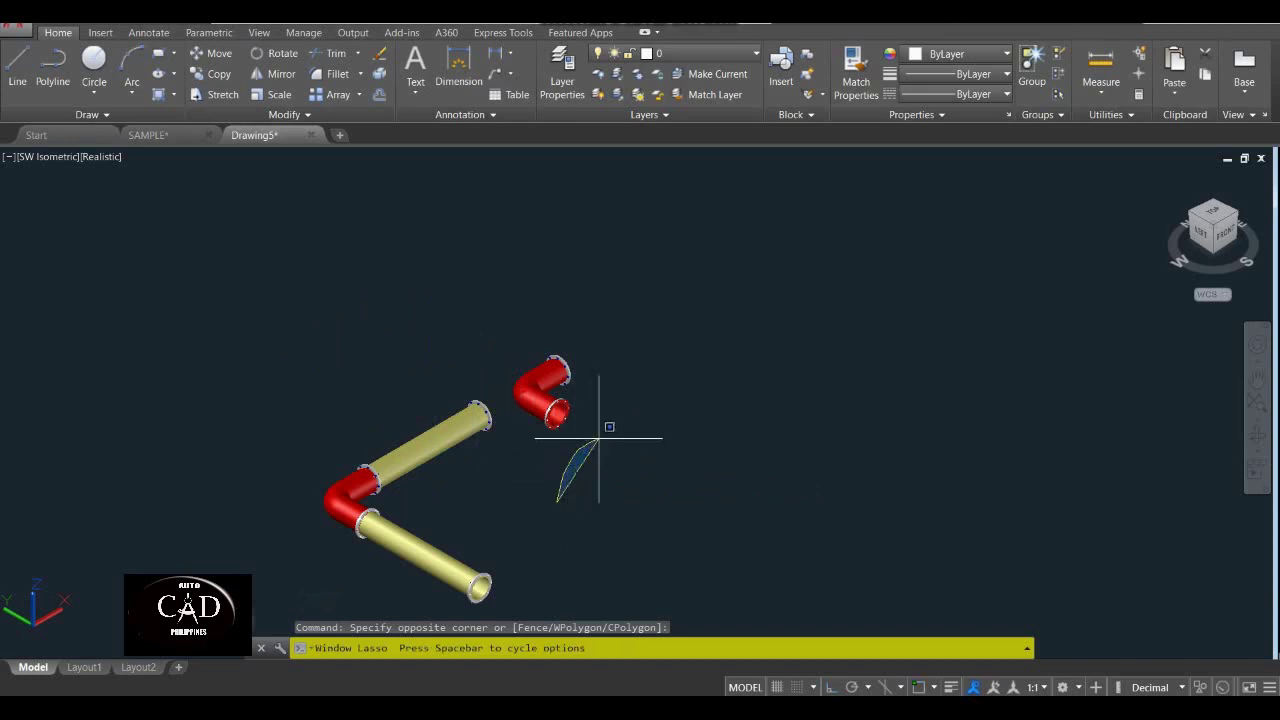
pyautogui.moveTo(706, 475); pyautogui.dragTo(643, 488)
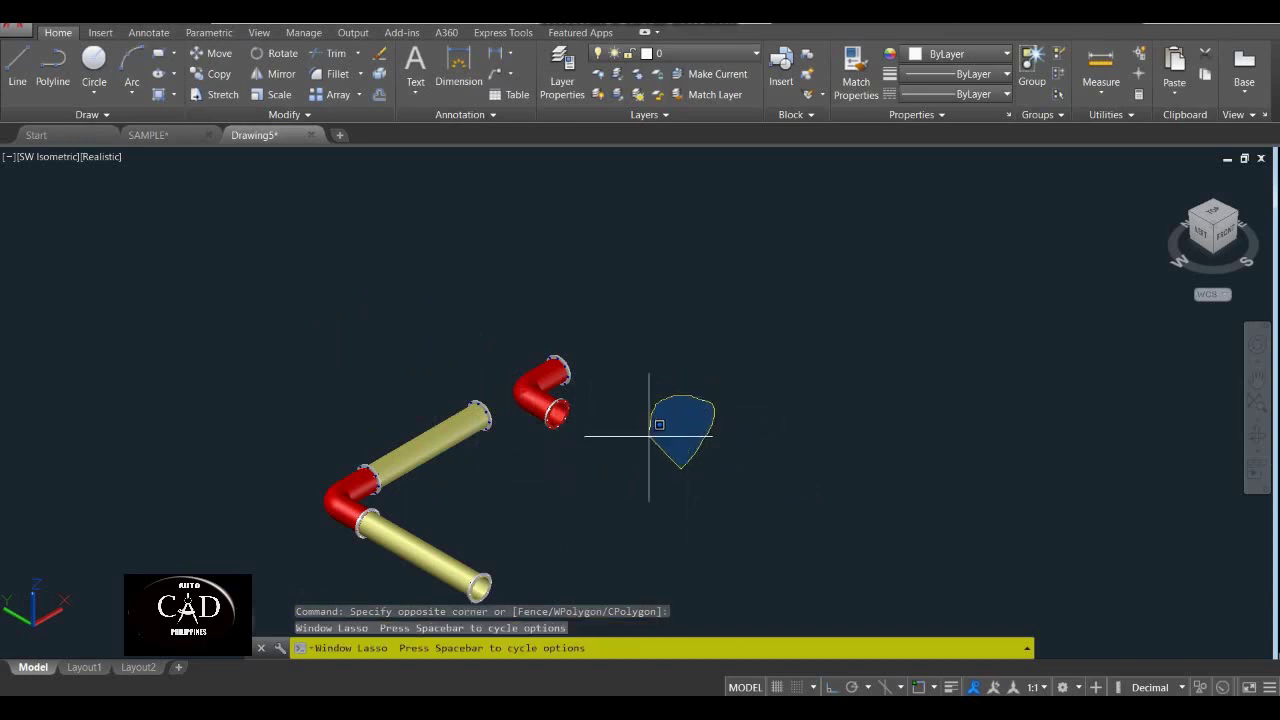
pyautogui.moveTo(659, 424); pyautogui.dragTo(557, 443)
# Rotate the copied flanged elbow 270° about the centre of its near flange, turning that flange toward the pipe run.
pyautogui.scroll(3, 471, 400)
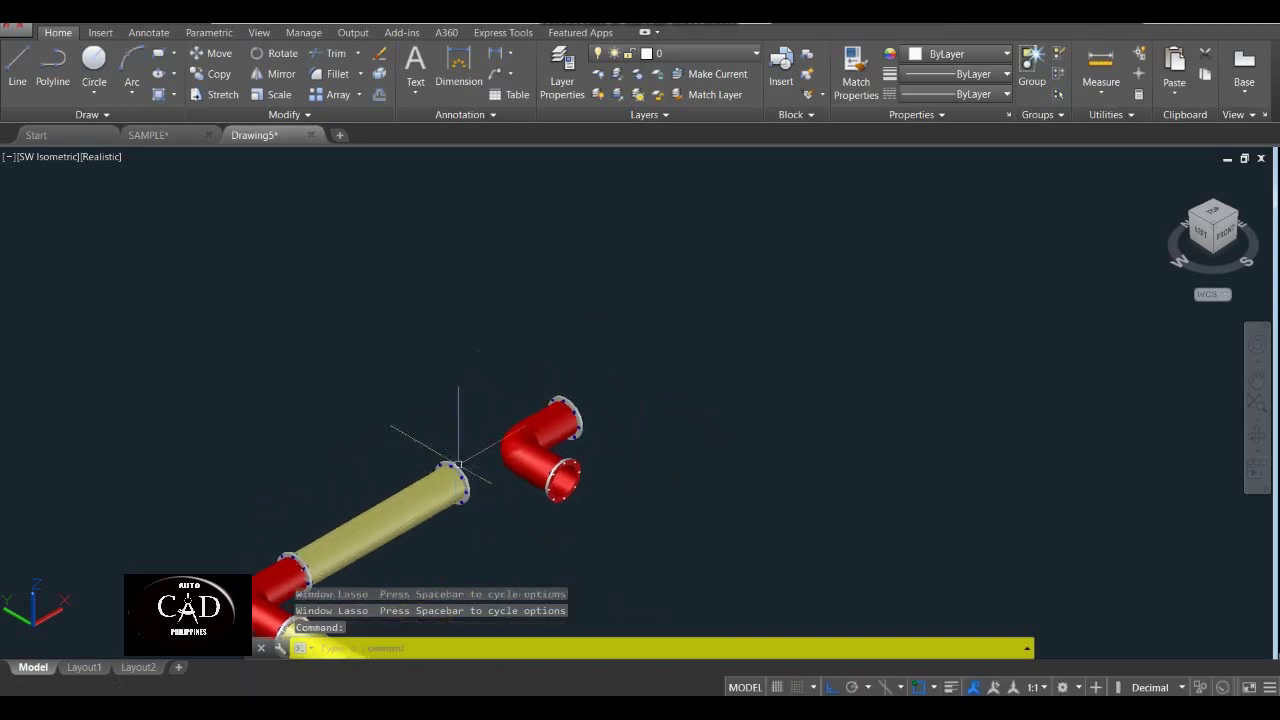
pyautogui.press('Return')
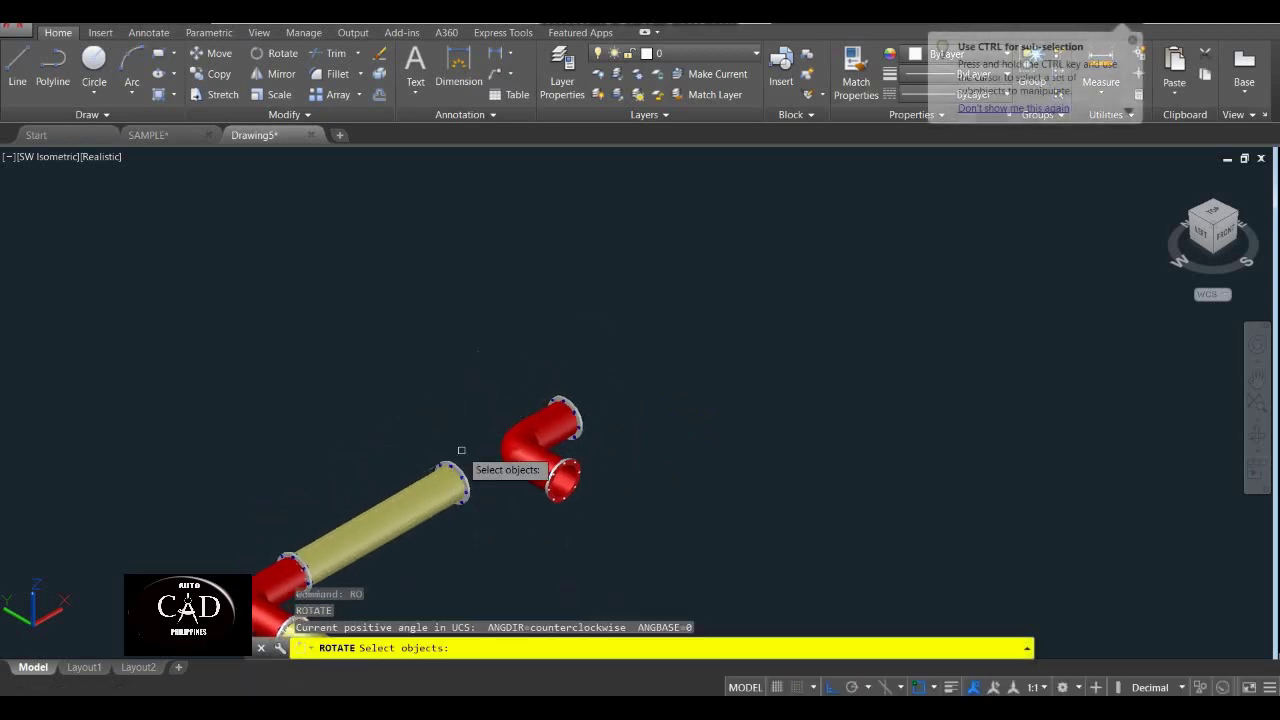
pyautogui.click(658, 344)
pyautogui.click(506, 520)
pyautogui.press('Return')
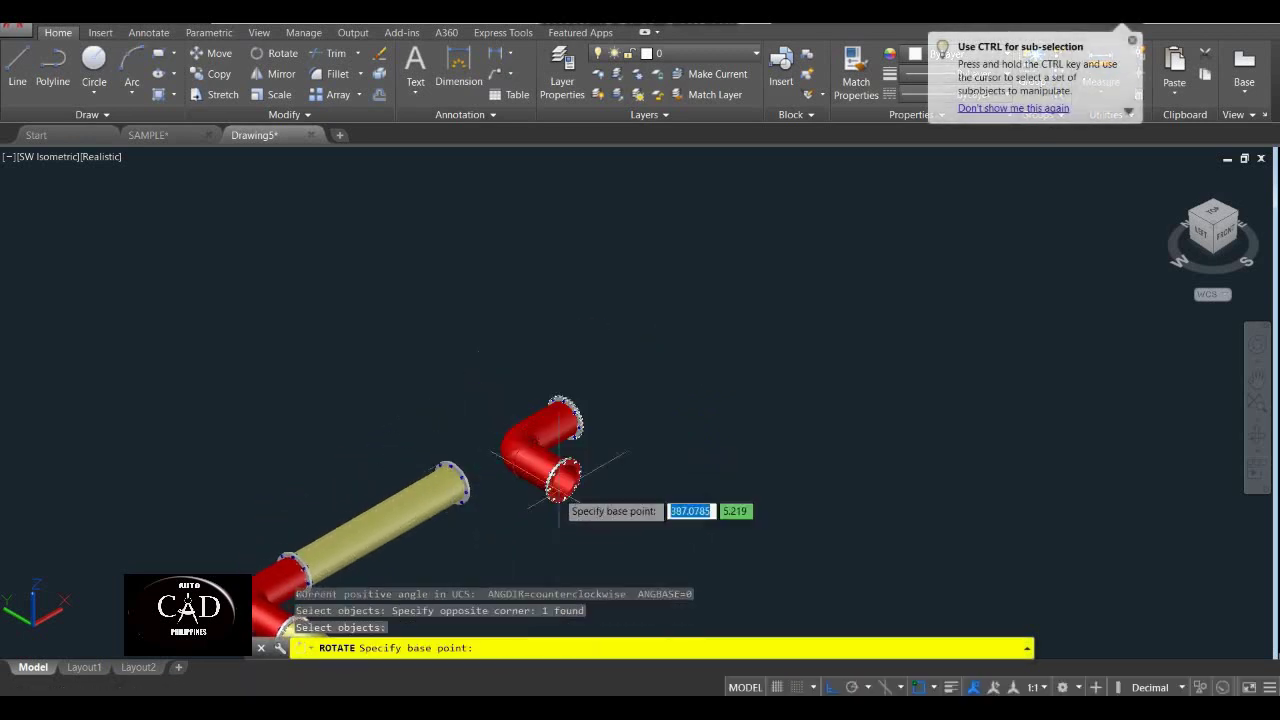
pyautogui.keyDown('shift'); pyautogui.rightClick(563, 466); pyautogui.keyUp('shift')
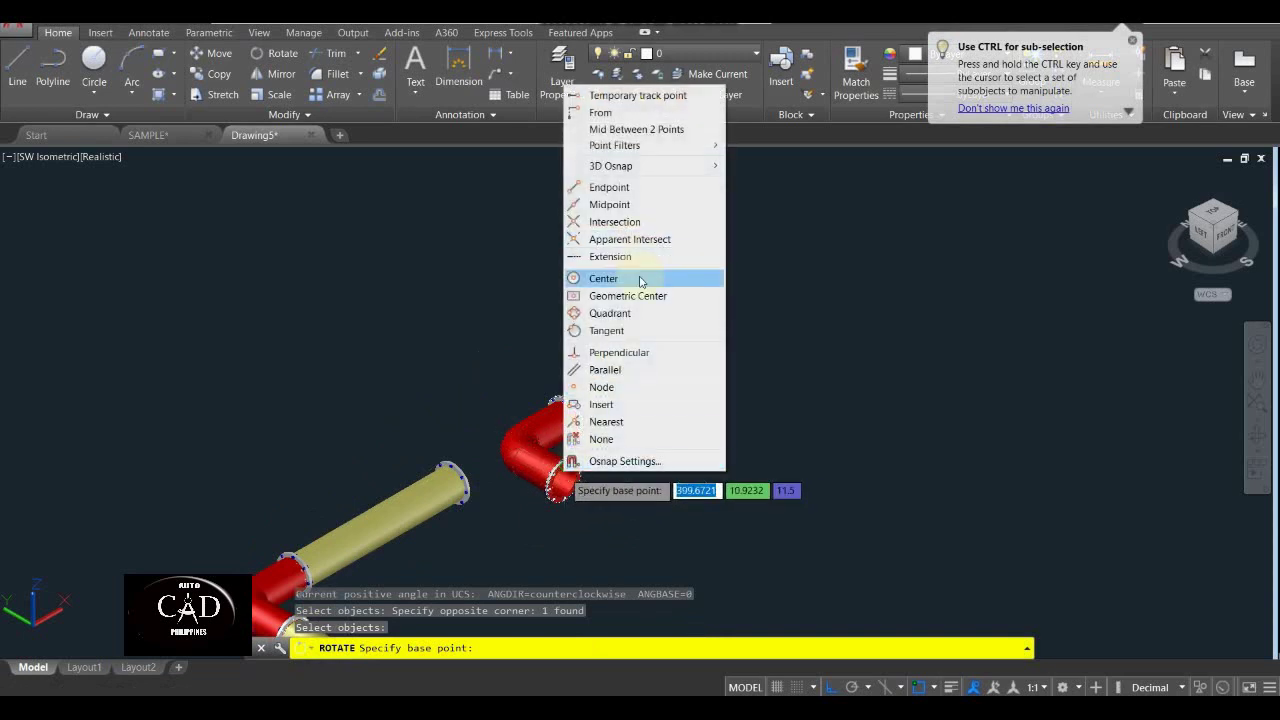
pyautogui.click(640, 277)
pyautogui.click(560, 466)
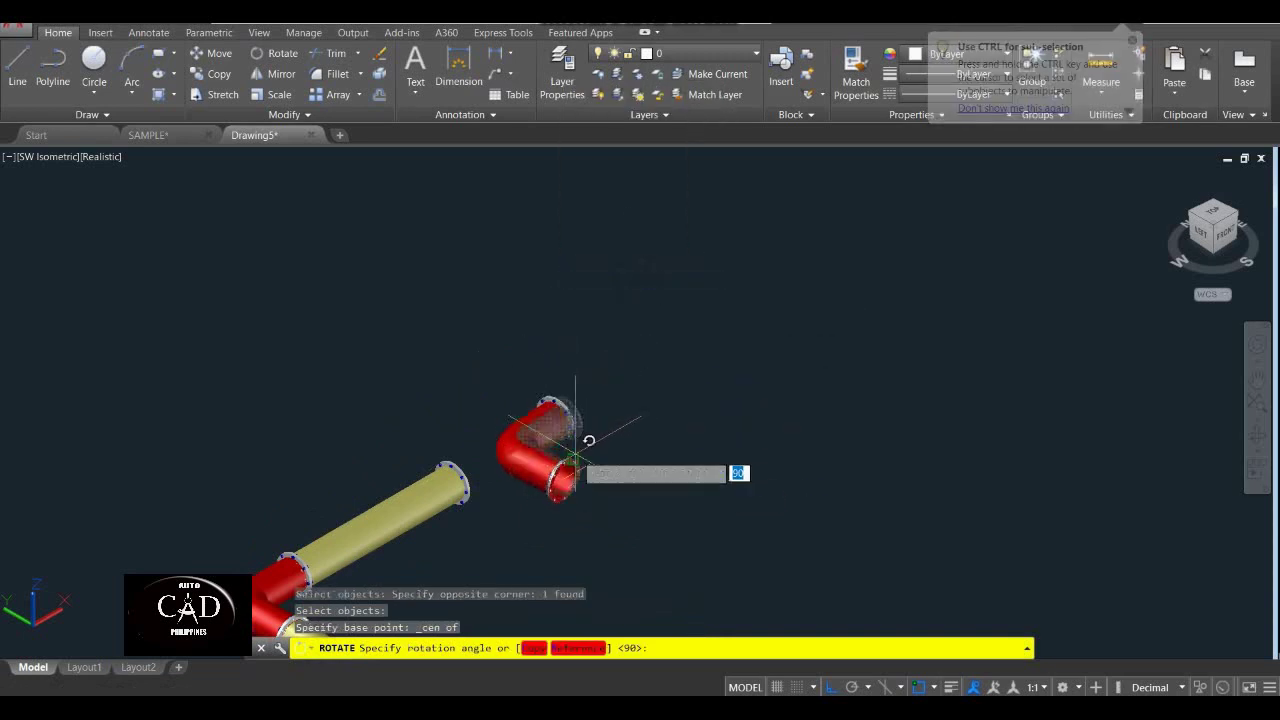
pyautogui.click(600, 514)
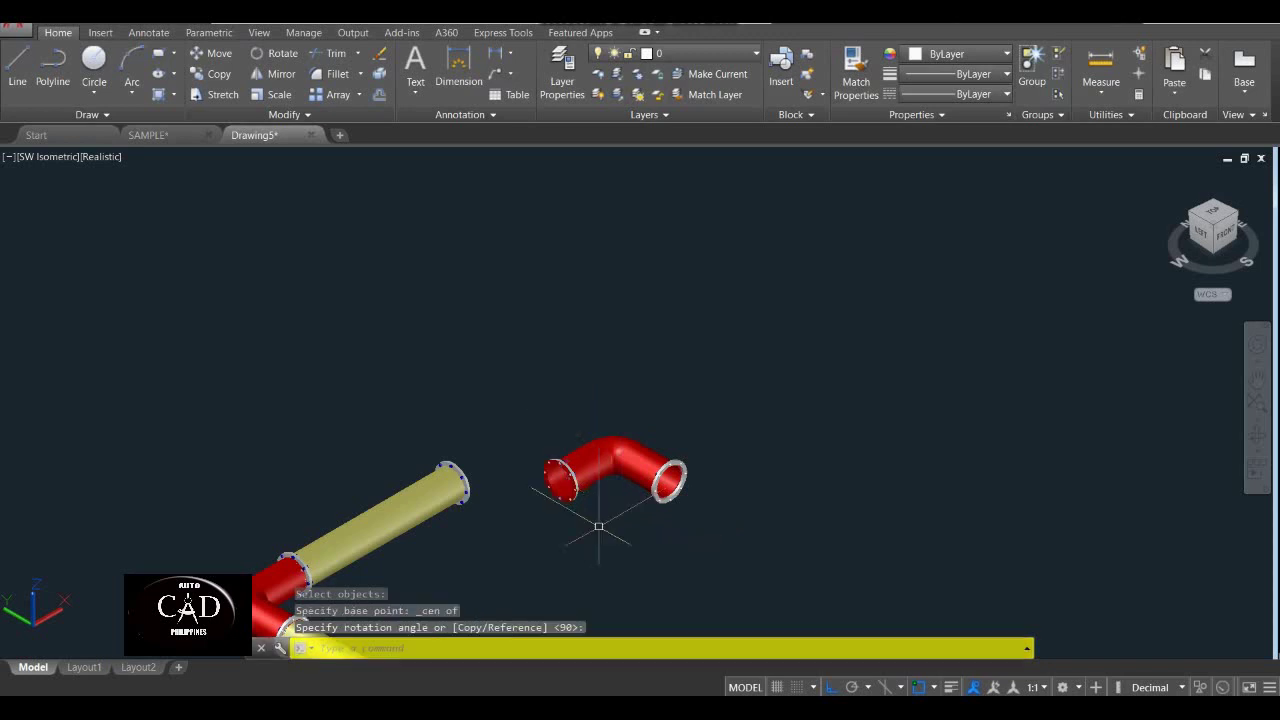
# Move the rotated flanged elbow straight up along the Z axis, above the level of the pipe run.
pyautogui.moveTo(596, 521); pyautogui.dragTo(614, 471, button='middle')
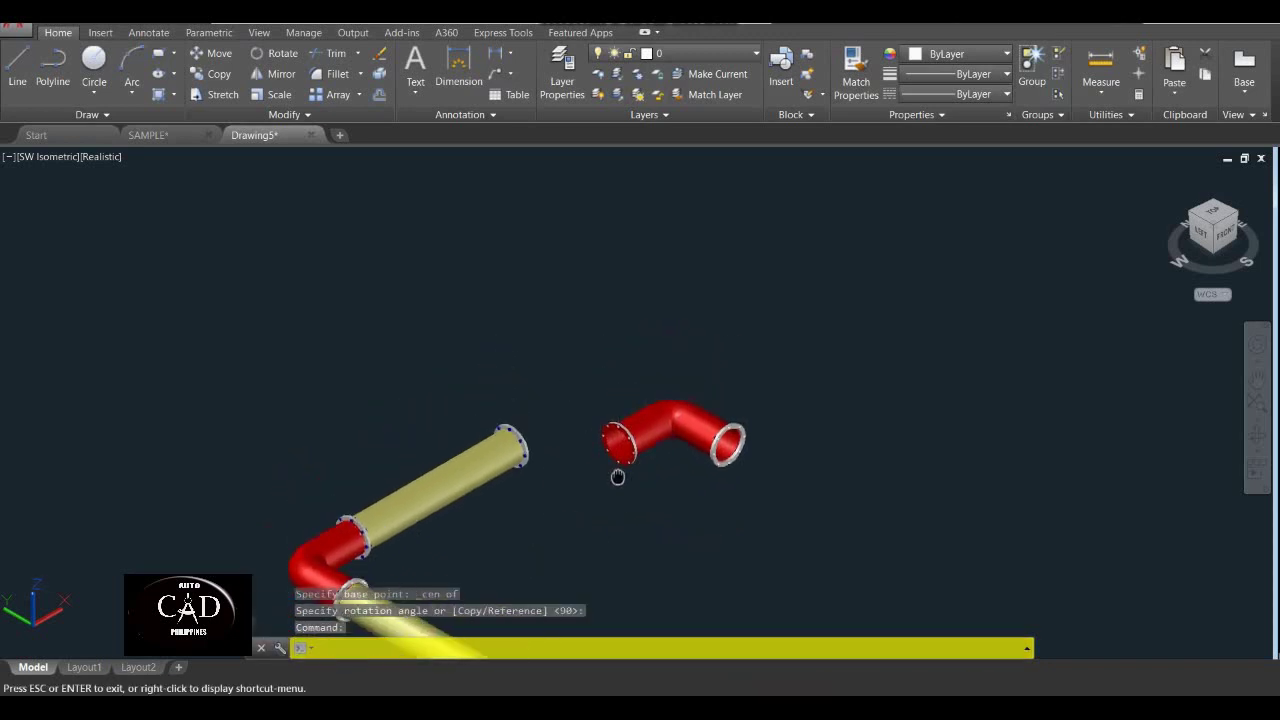
pyautogui.write('m')
pyautogui.press('Return')
pyautogui.click(628, 438)
pyautogui.click(686, 490)
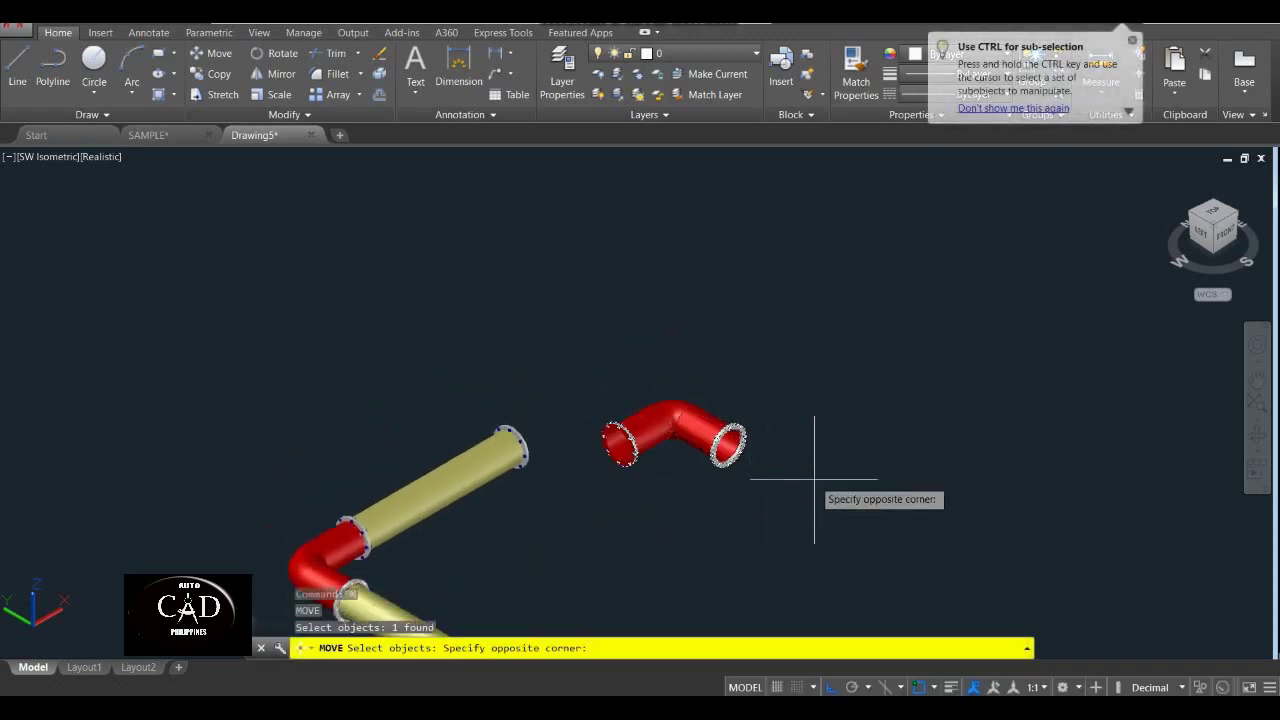
pyautogui.click(592, 498)
pyautogui.press('Return')
pyautogui.click(836, 515)
pyautogui.click(852, 395)
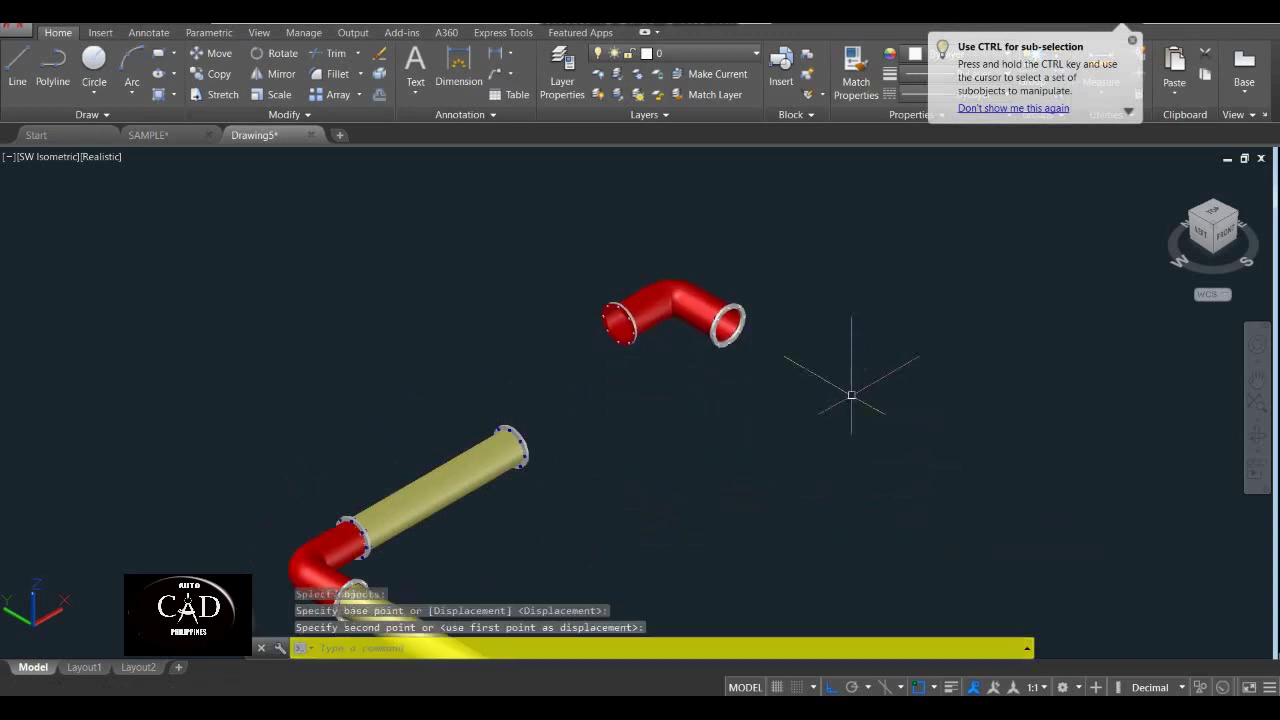
# In the Left view, rotate the flanged elbow 90° about the centre of its front-facing flange, pointing the free leg upward.
pyautogui.click(44, 160)
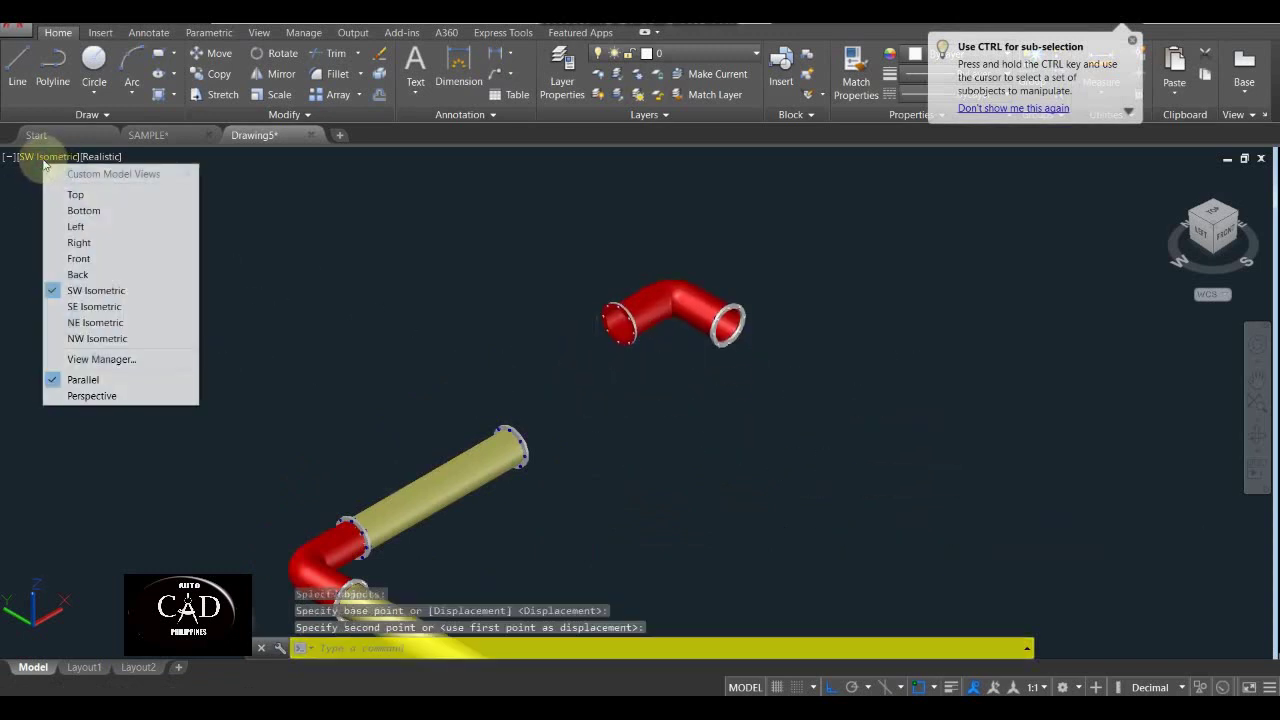
pyautogui.click(78, 224)
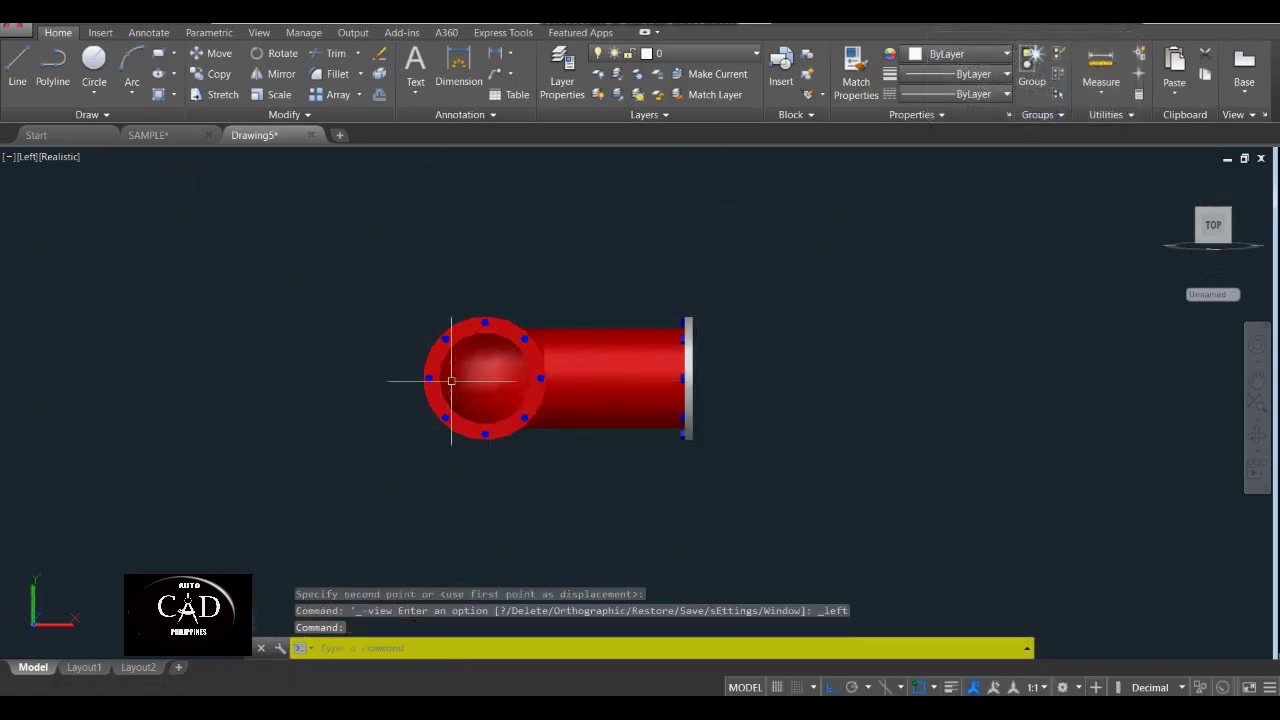
pyautogui.moveTo(532, 440); pyautogui.dragTo(535, 487, button='middle')
pyautogui.write('R')
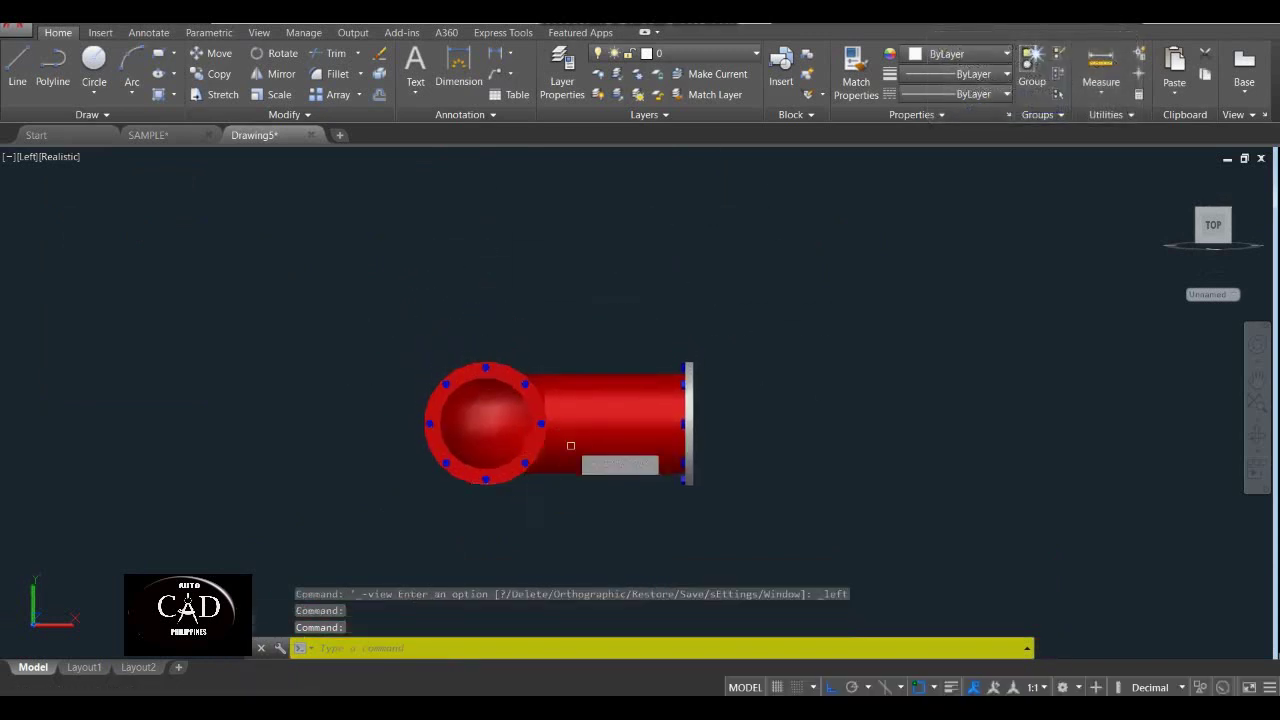
pyautogui.press('Return')
pyautogui.click(780, 306)
pyautogui.click(503, 469)
pyautogui.press('Return')
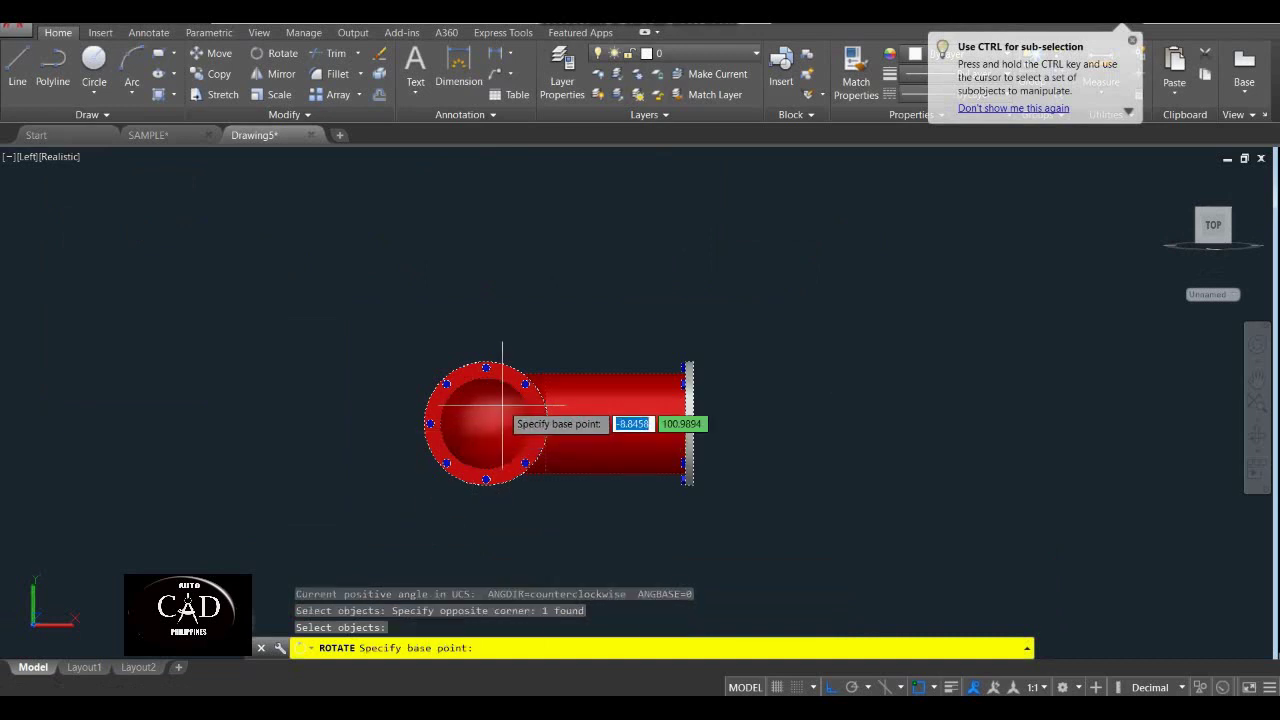
pyautogui.keyDown('shift'); pyautogui.rightClick(483, 404); pyautogui.keyUp('shift')
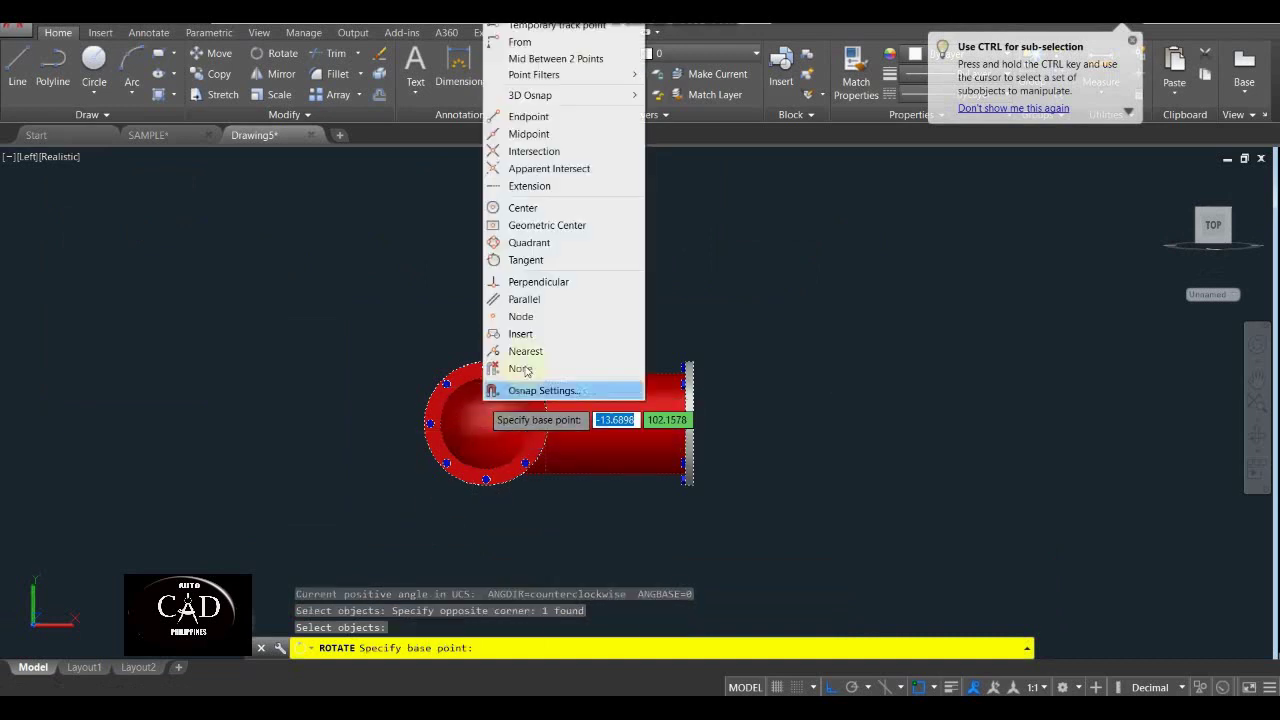
pyautogui.click(573, 211)
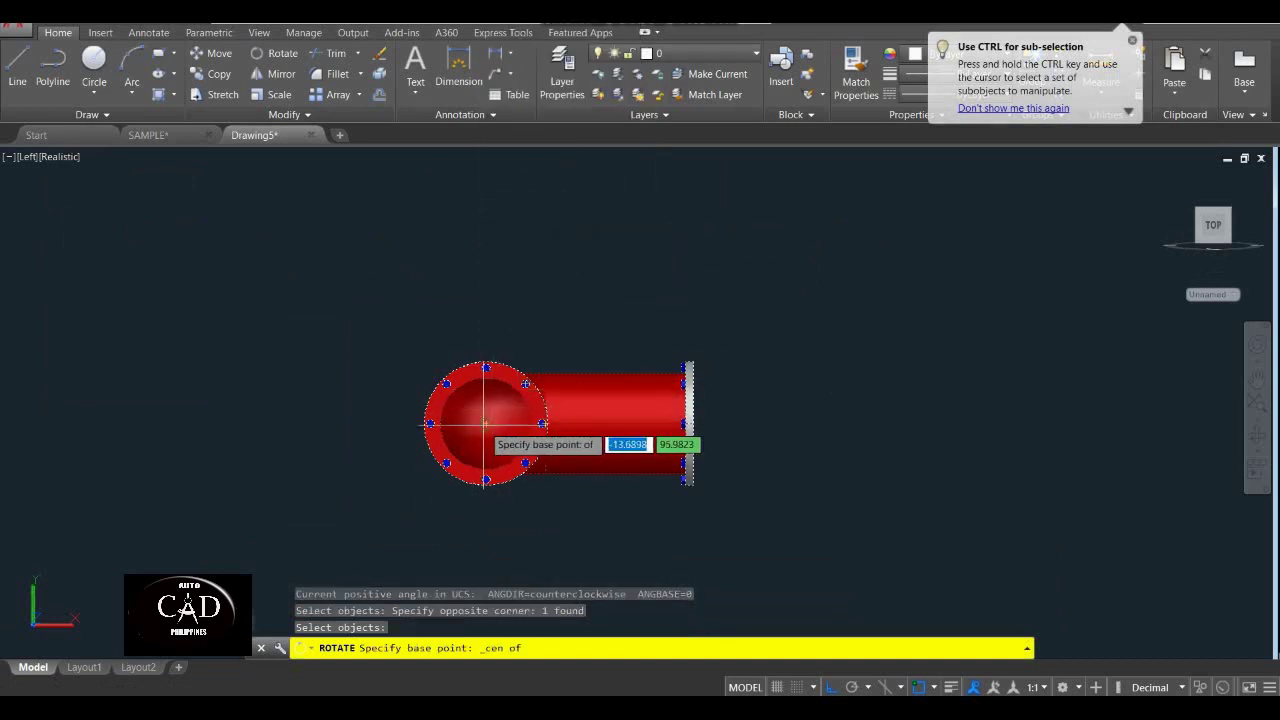
pyautogui.click(485, 423)
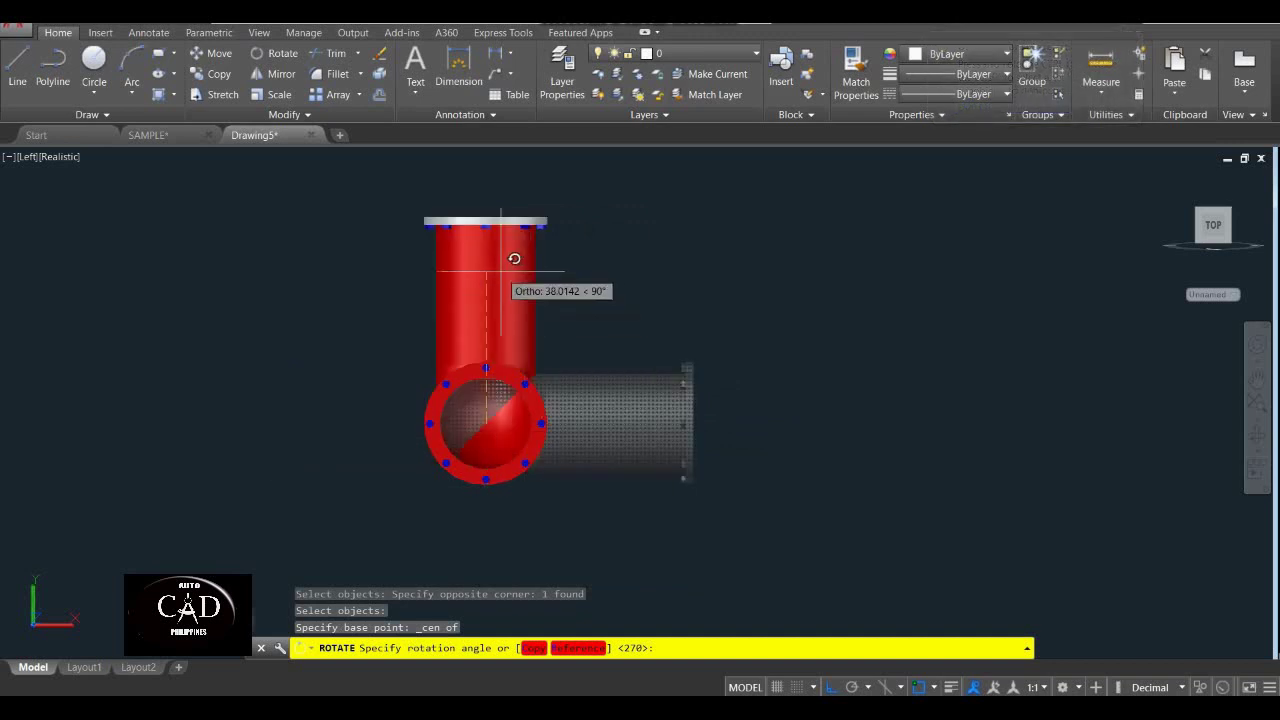
pyautogui.press('Return')
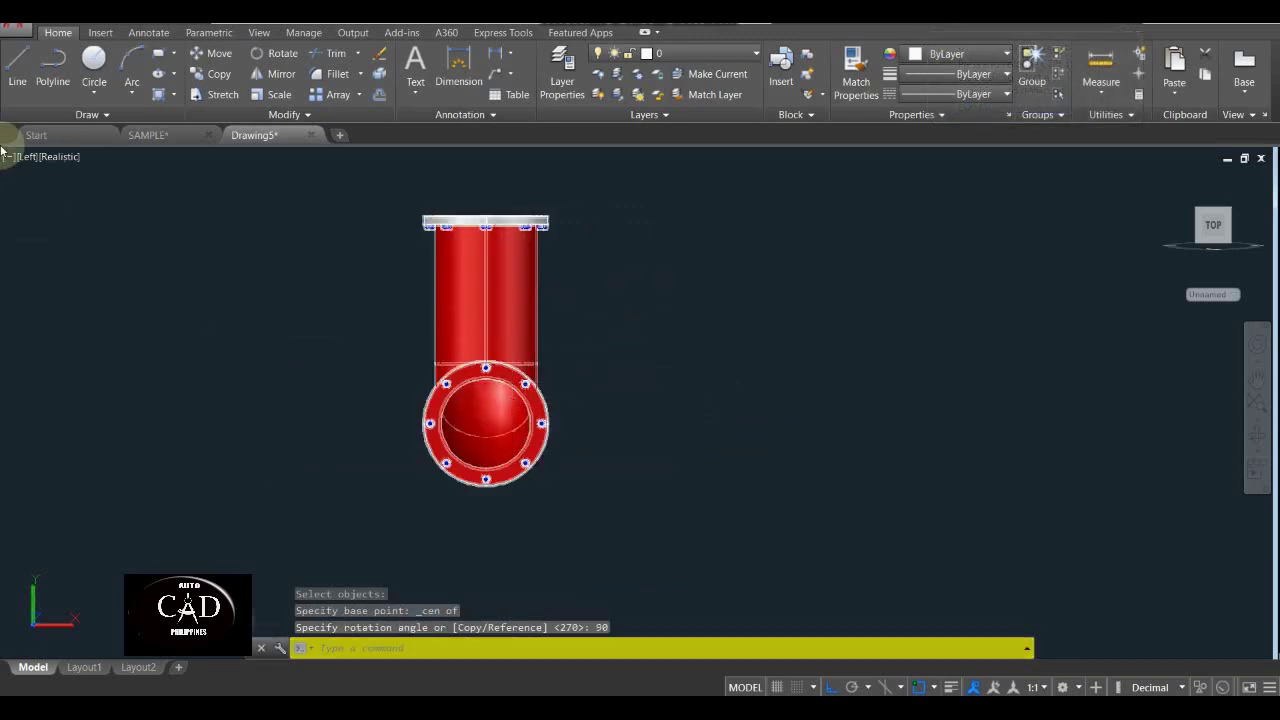
# Return to the SW Isometric view and display the model in the 2D Wireframe visual style.
pyautogui.click(26, 156)
pyautogui.click(66, 291)
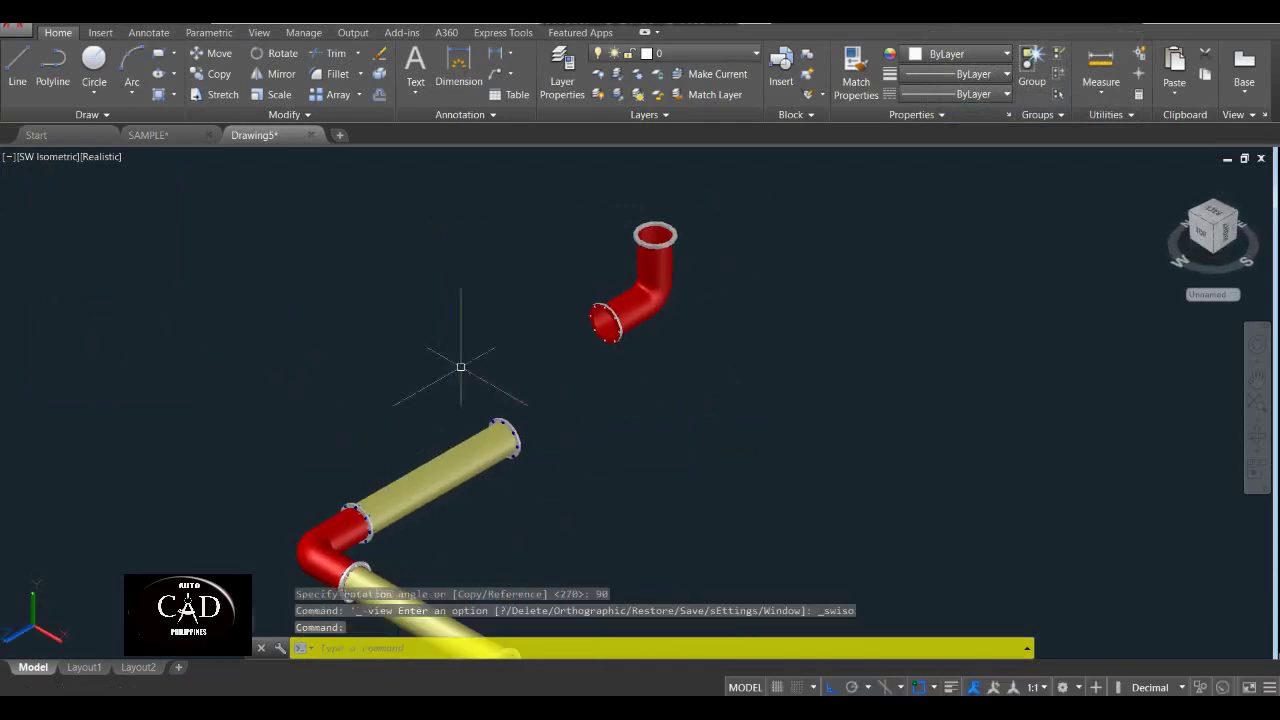
pyautogui.moveTo(460, 367); pyautogui.dragTo(394, 414, button='middle')
pyautogui.click(106, 158)
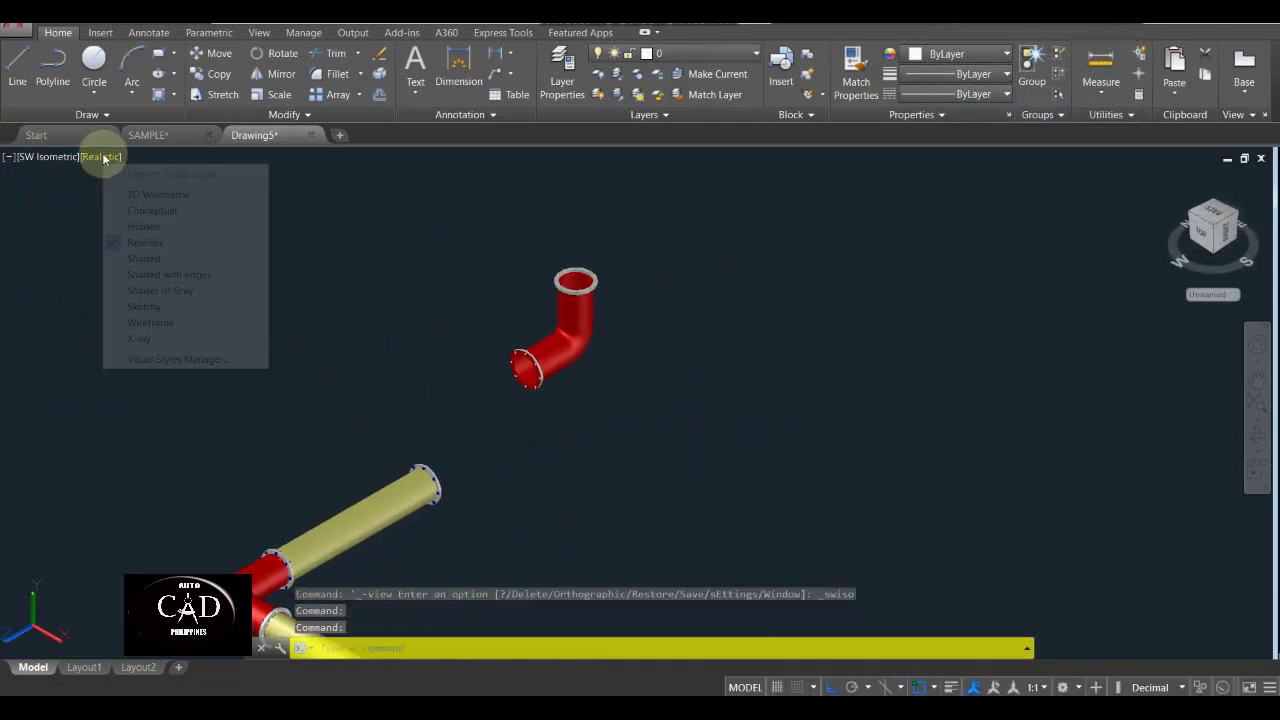
pyautogui.click(160, 195)
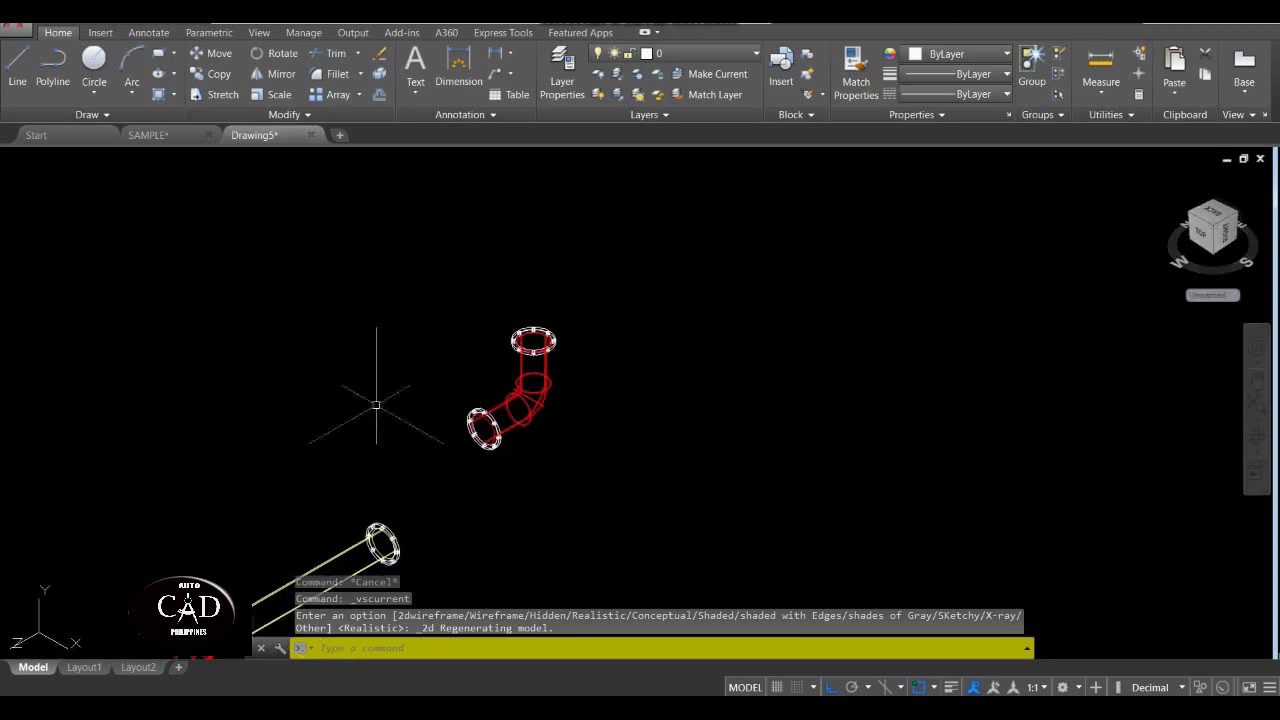
# Move the upturned elbow by its lower flange's centre onto the centre of the straight pipe's open end flange.
pyautogui.moveTo(428, 449); pyautogui.dragTo(499, 419, button='middle')
pyautogui.write('M')
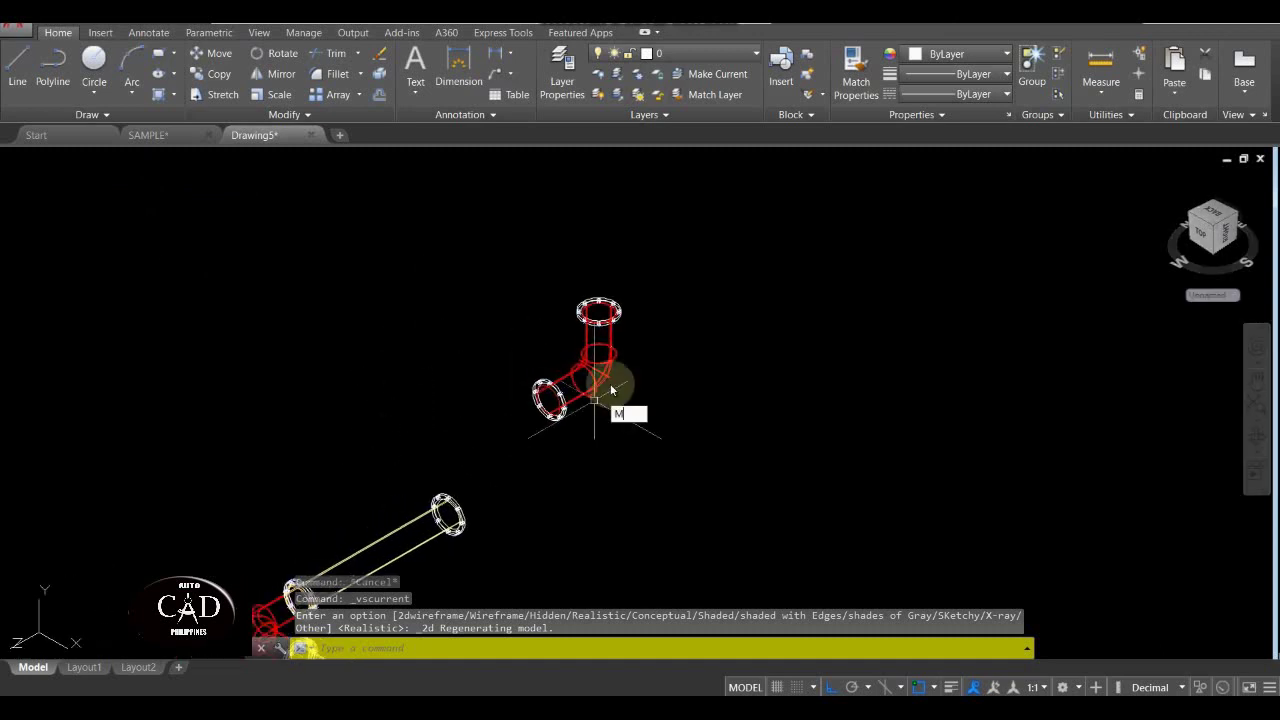
pyautogui.press('Return')
pyautogui.click(689, 257)
pyautogui.click(495, 442)
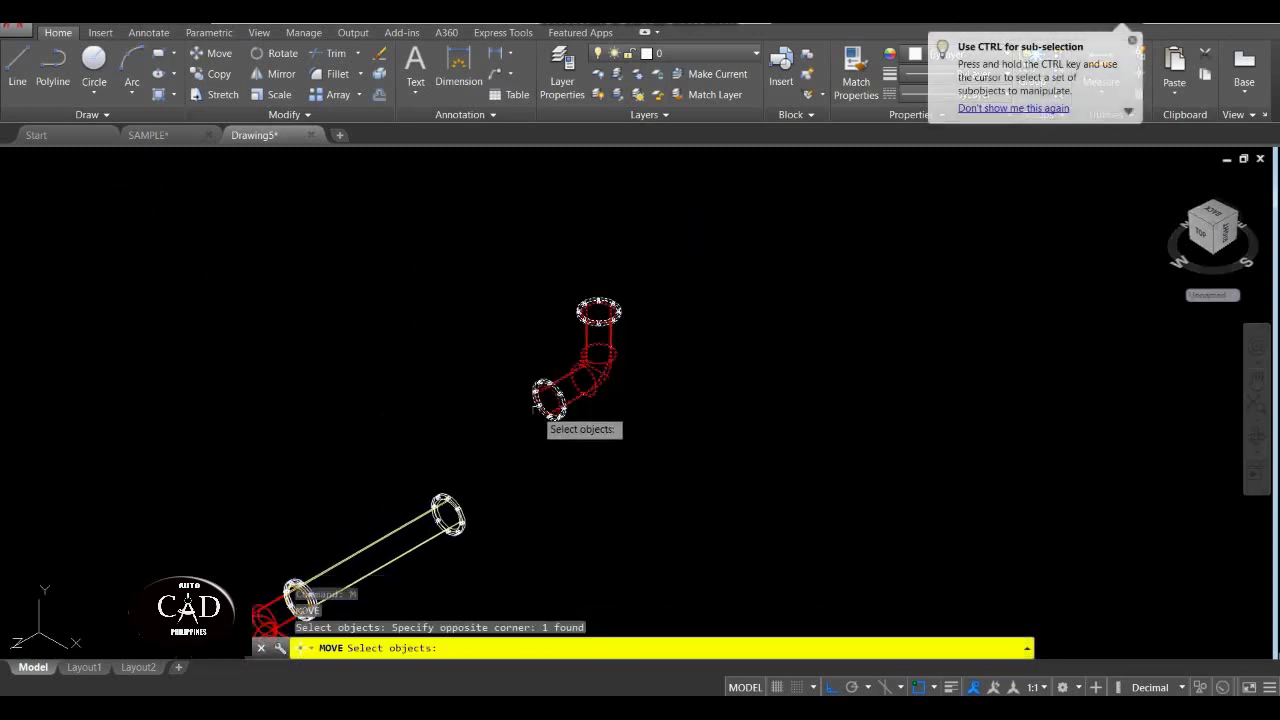
pyautogui.press('Return')
pyautogui.scroll(3, 550, 410)
pyautogui.keyDown('shift'); pyautogui.rightClick(561, 388); pyautogui.keyUp('shift')
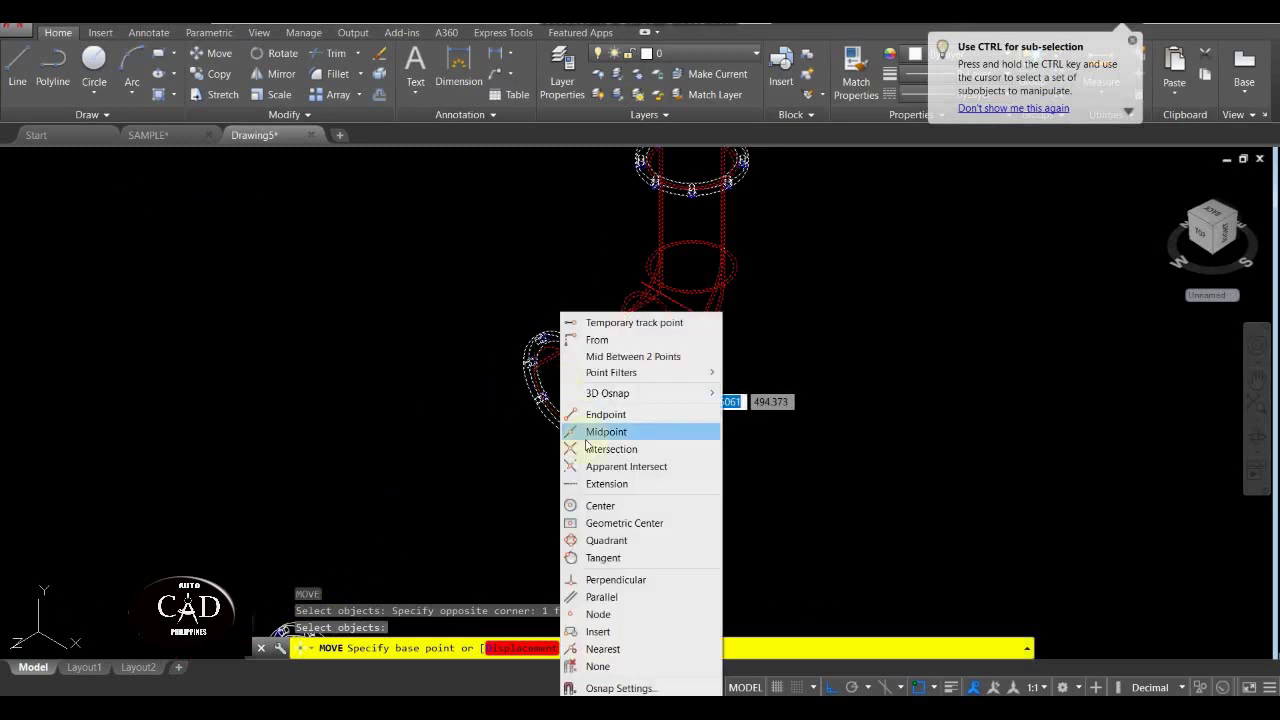
pyautogui.click(618, 504)
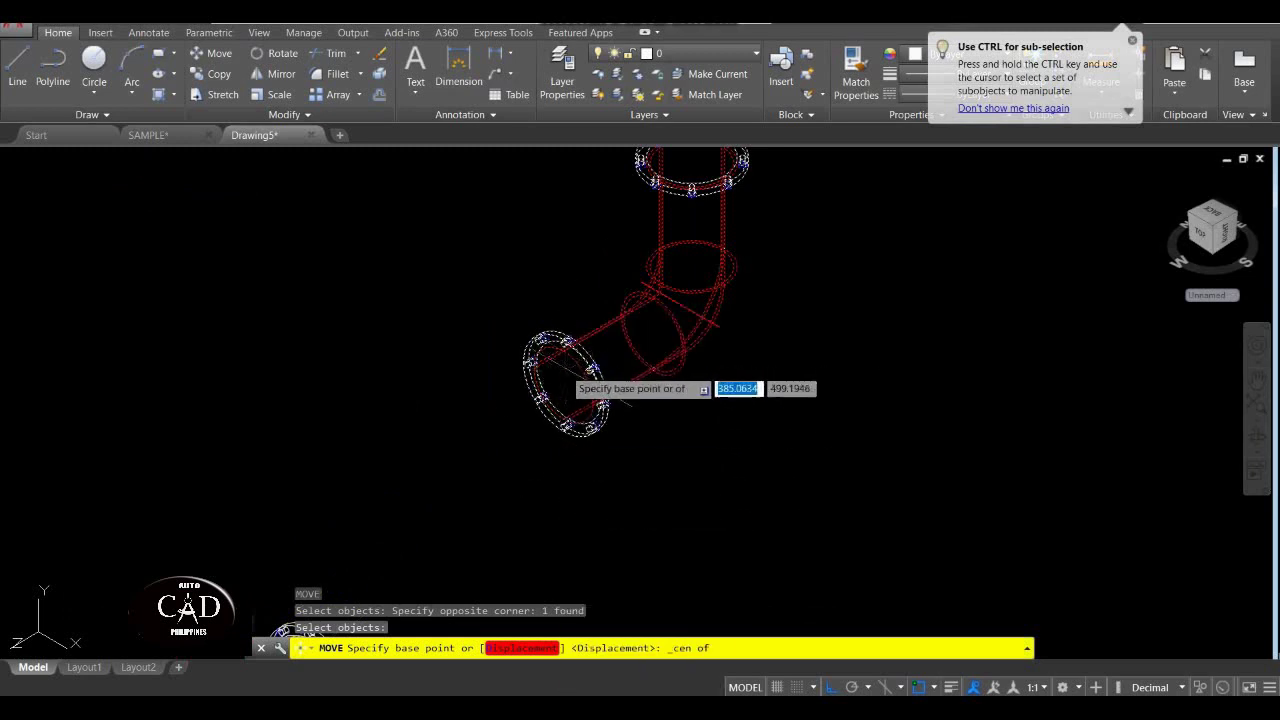
pyautogui.click(565, 383)
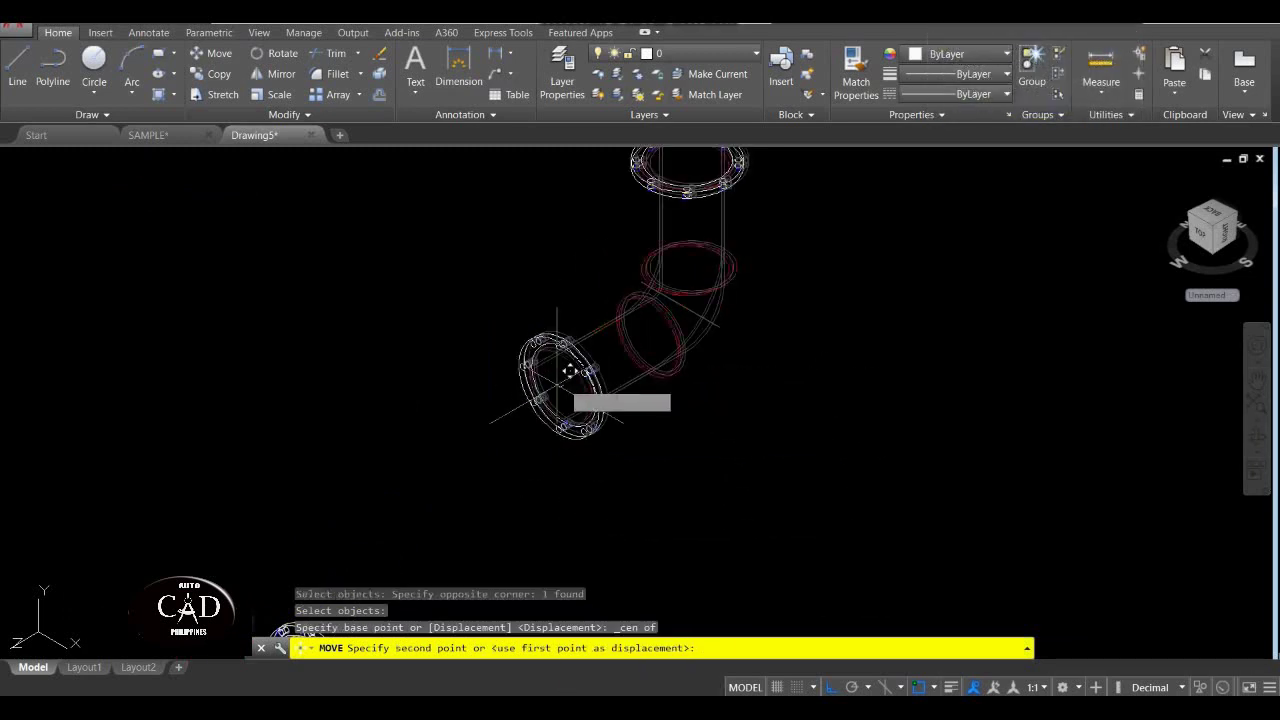
pyautogui.scroll(-3, 471, 449)
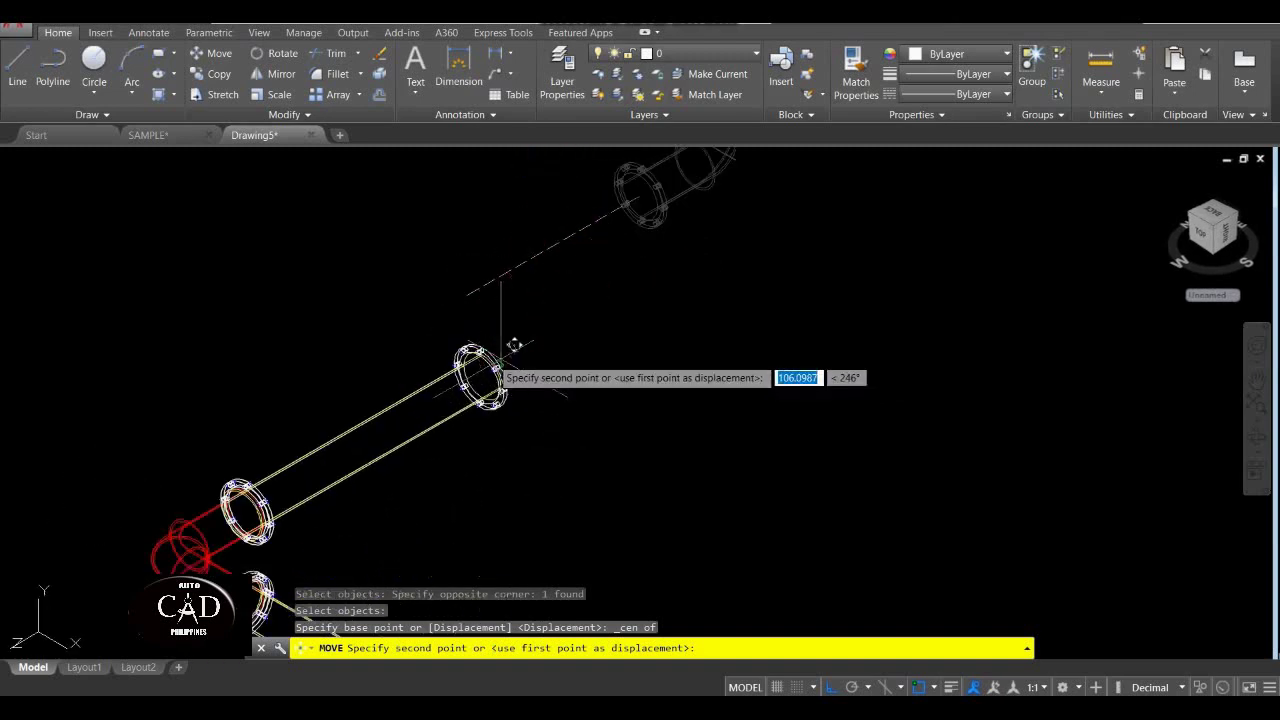
pyautogui.keyDown('shift'); pyautogui.rightClick(478, 370); pyautogui.keyUp('shift')
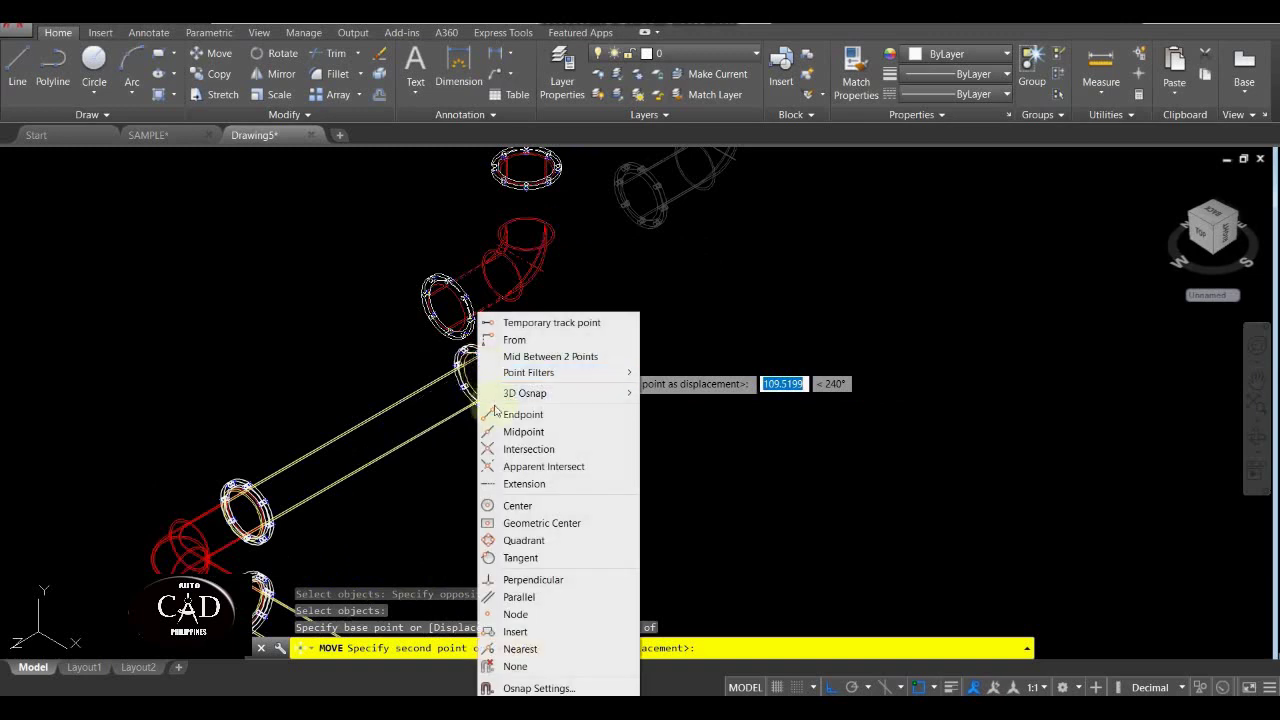
pyautogui.click(520, 503)
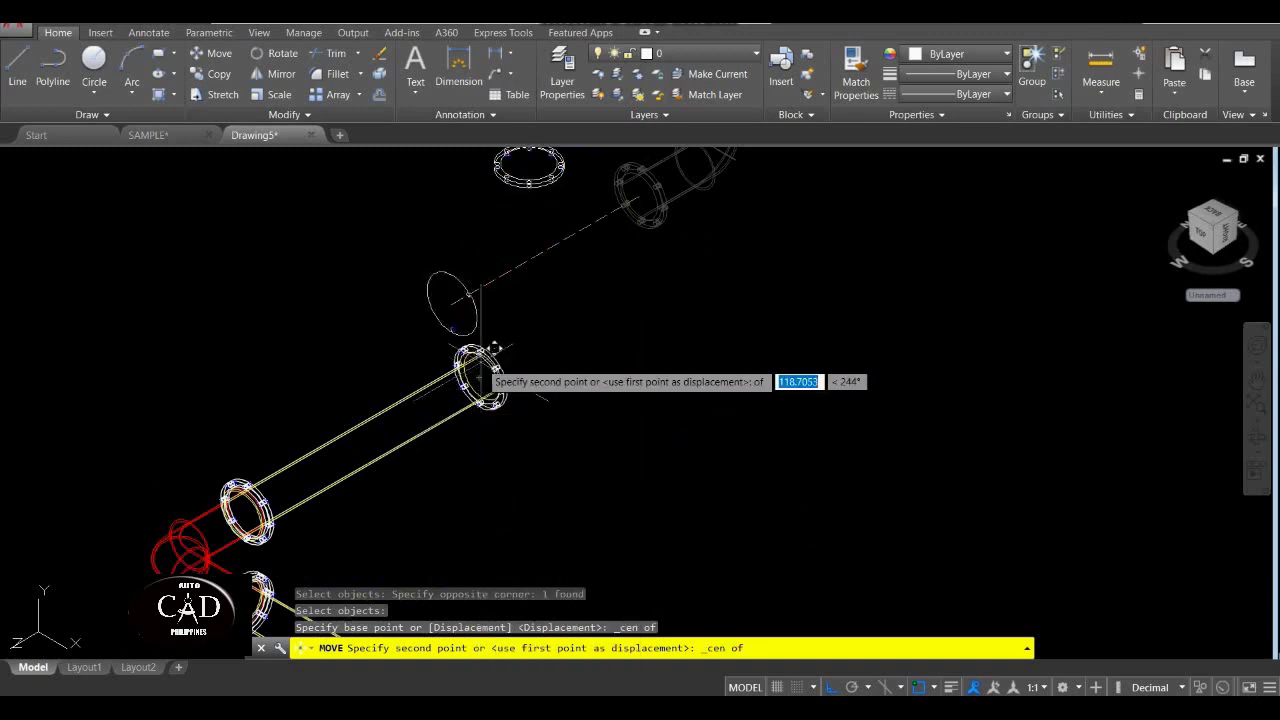
pyautogui.click(495, 380)
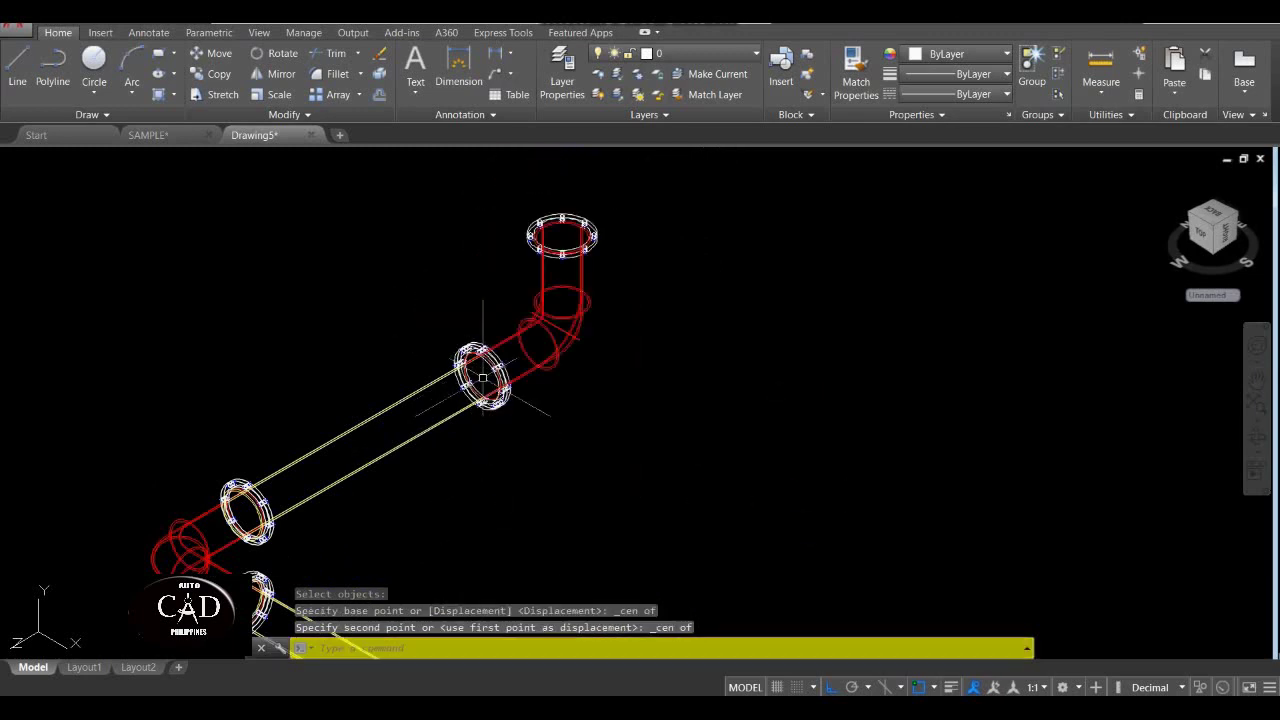
# Set the visual style to Realistic and inspect the joint between the upturned elbow and the straight pipe.
pyautogui.scroll(2, 511, 477)
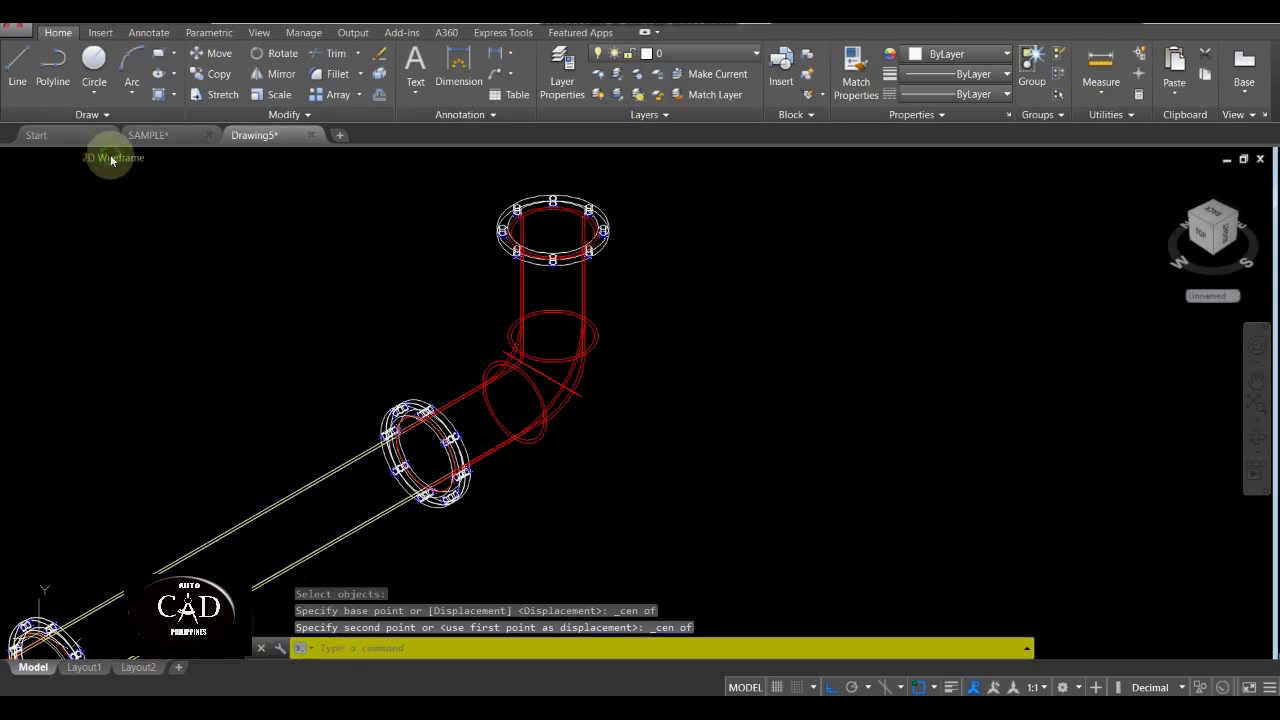
pyautogui.click(112, 160)
pyautogui.click(160, 221)
pyautogui.scroll(-2, 300, 360)
pyautogui.moveTo(307, 387)
pyautogui.mouseDown(button='middle')
pyautogui.moveTo(372, 367)
pyautogui.moveTo(571, 380)
pyautogui.moveTo(486, 362)
pyautogui.mouseUp(button='middle')
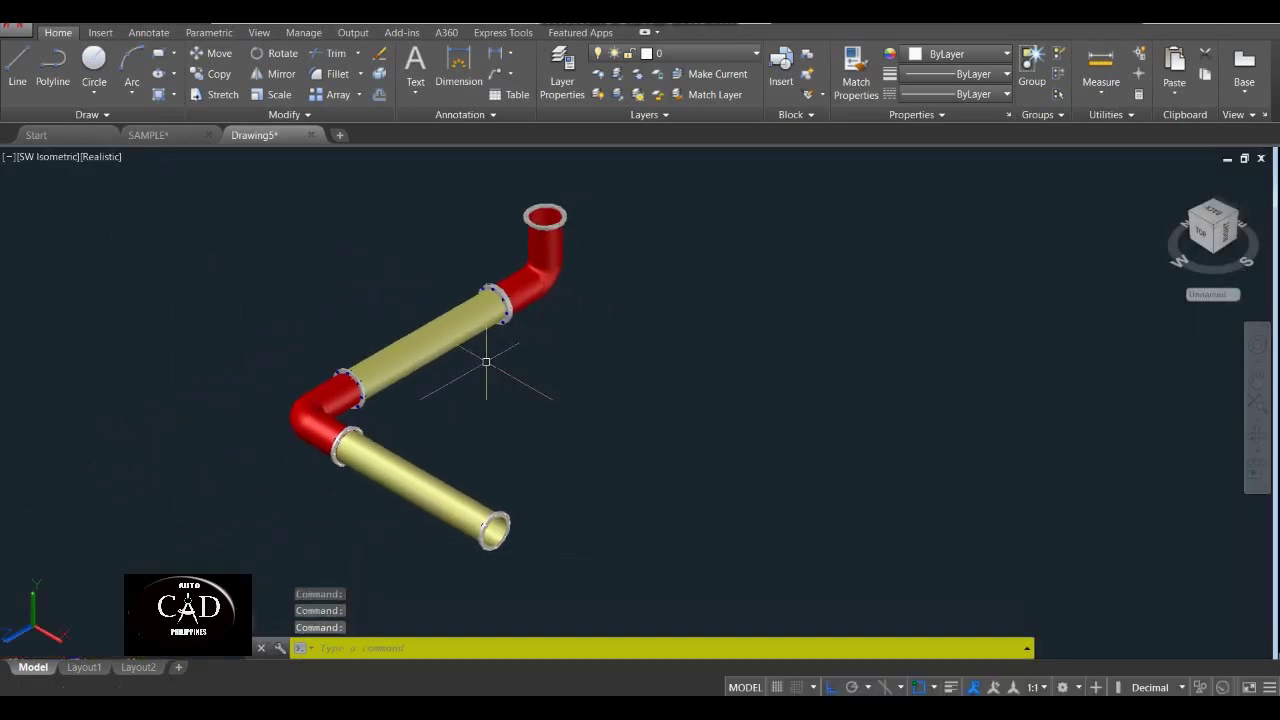
pyautogui.moveTo(456, 426); pyautogui.dragTo(363, 480, button='middle')
pyautogui.scroll(2, 426, 366)
pyautogui.scroll(2, 471, 305)
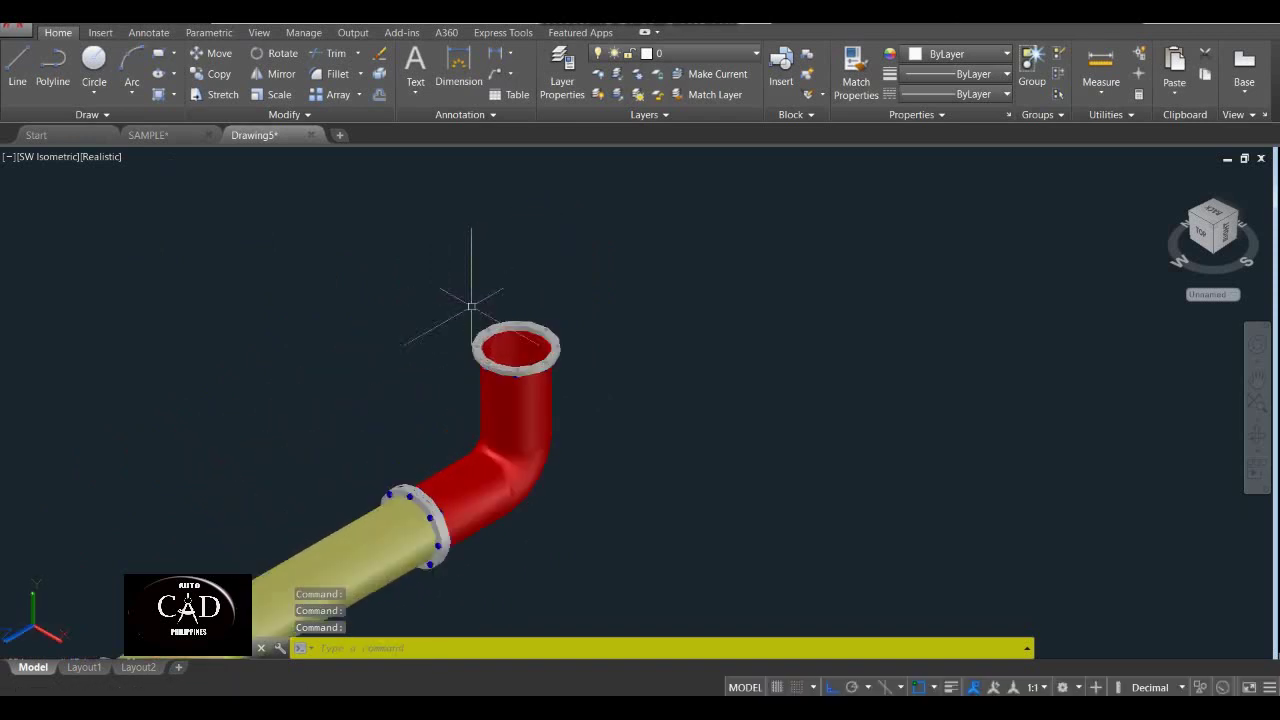
pyautogui.scroll(3, 500, 308)
pyautogui.scroll(-8, 442, 358)
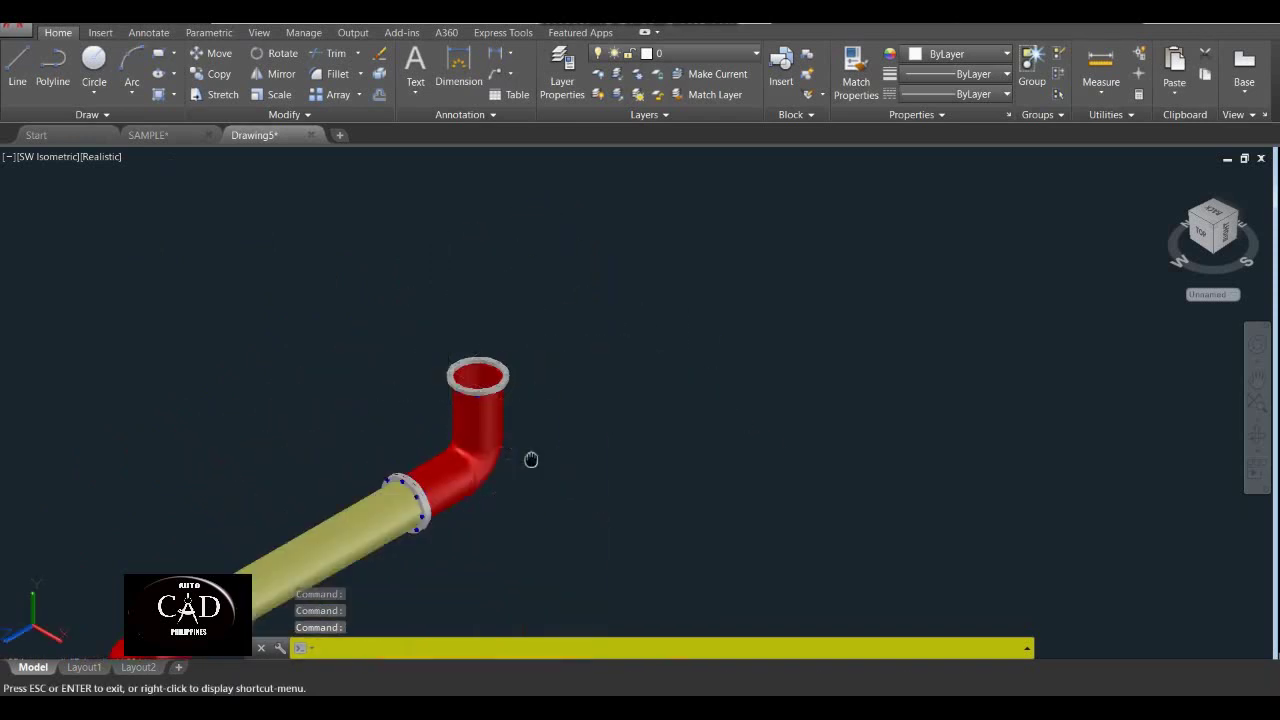
pyautogui.scroll(1, 449, 404)
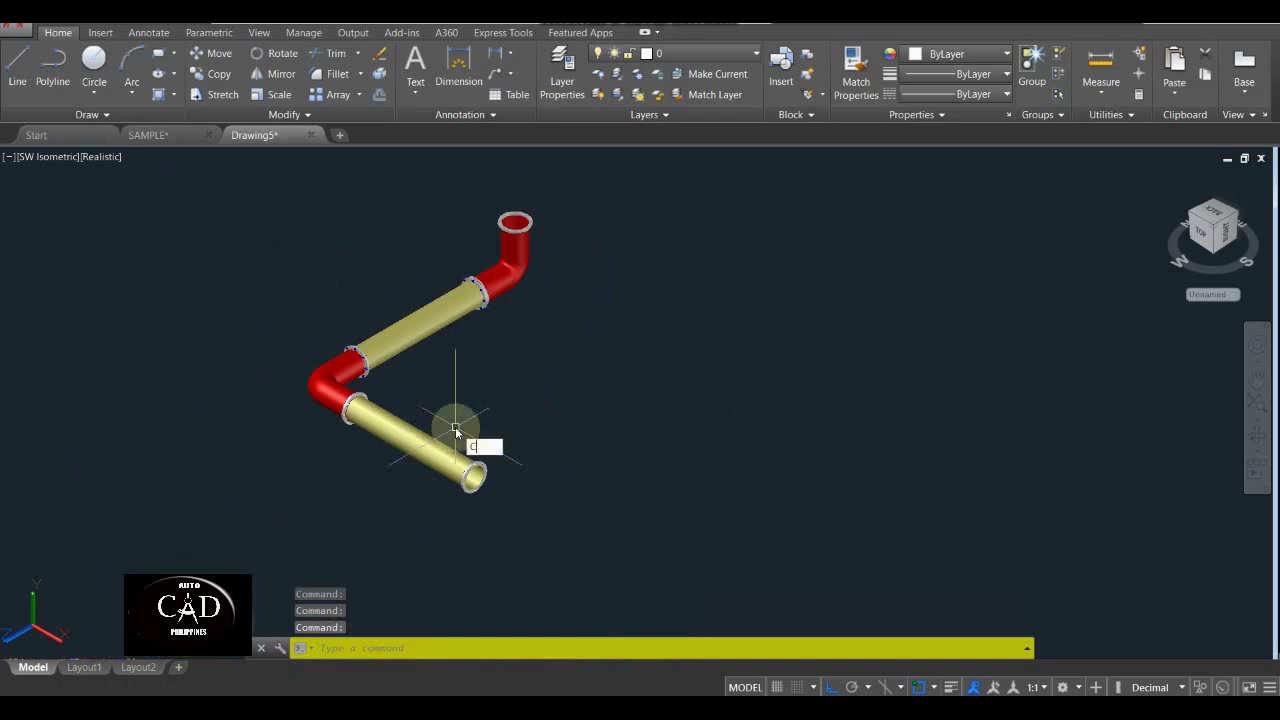
pyautogui.write('o')
pyautogui.press('Return')
pyautogui.click(533, 430)
pyautogui.click(430, 505)
pyautogui.press('Return')
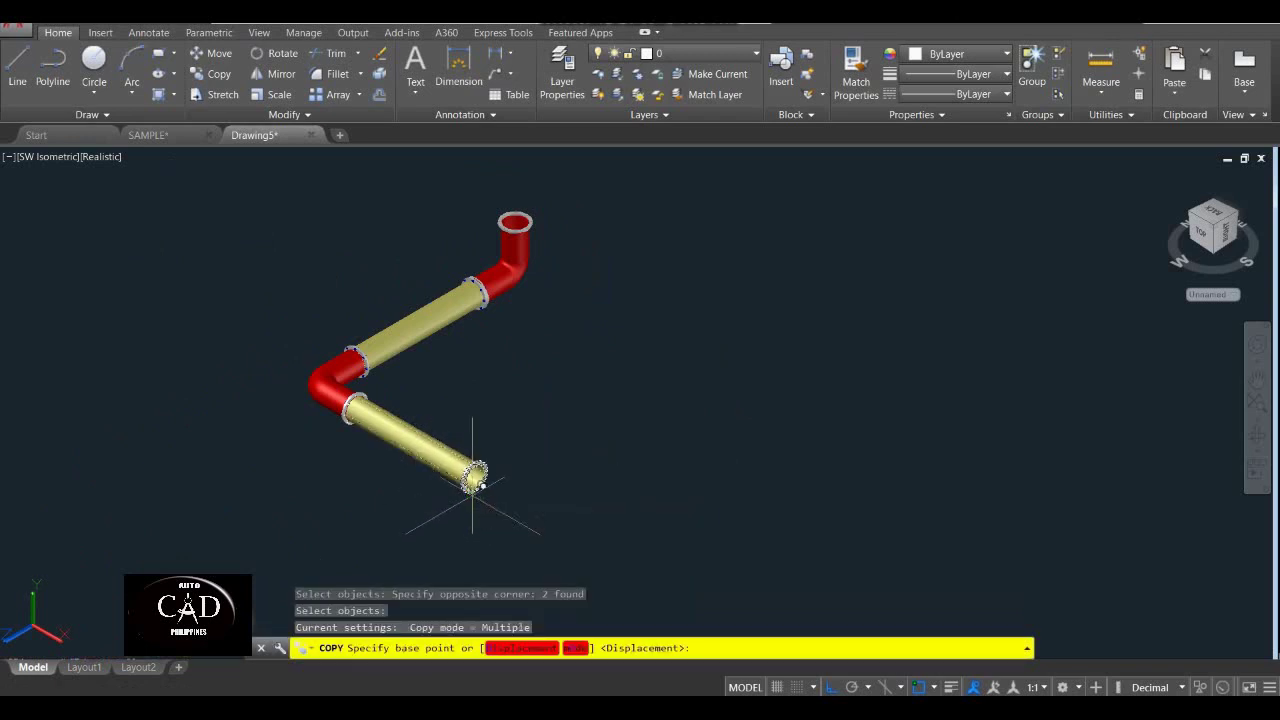
pyautogui.click(473, 479)
pyautogui.press('Escape')
# Copy the near straight pipe with both its end flanges to the empty area beyond the upturned elbow.
pyautogui.scroll(2, 401, 437)
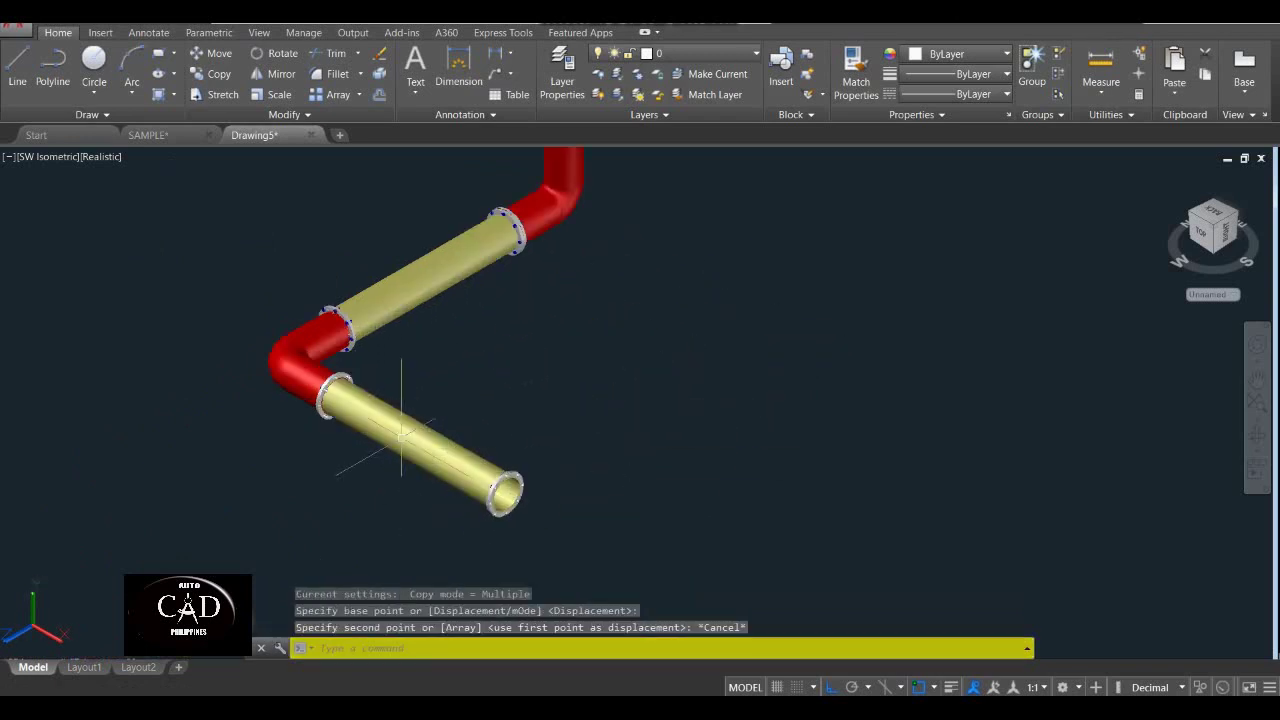
pyautogui.scroll(2, 401, 437)
pyautogui.press('Return')
pyautogui.click(634, 392)
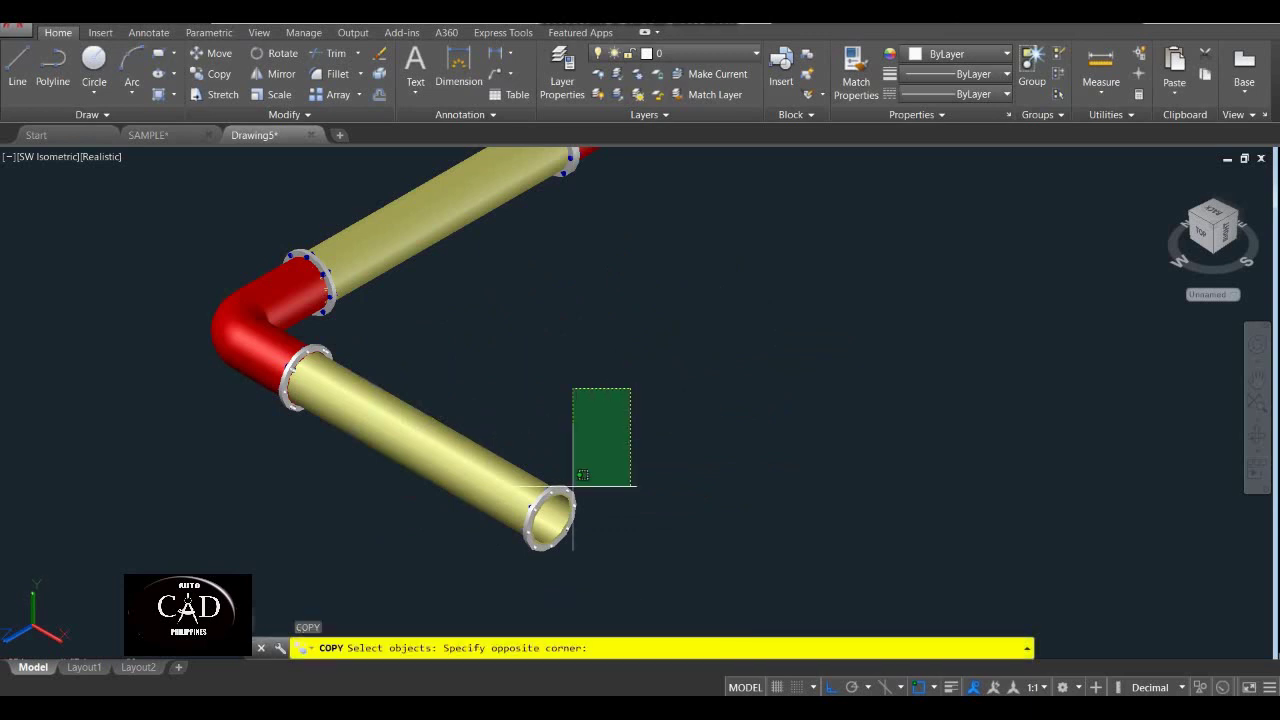
pyautogui.click(422, 460)
pyautogui.scroll(2, 325, 355)
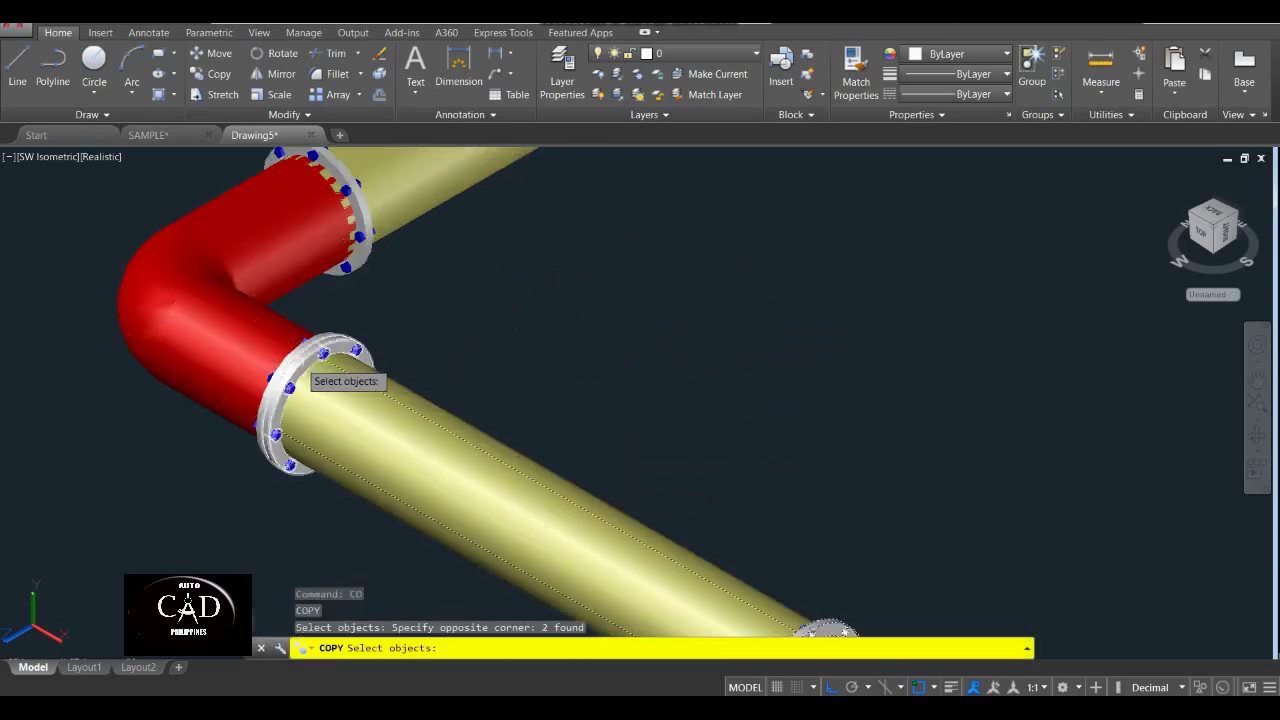
pyautogui.click(300, 375)
pyautogui.scroll(-2, 300, 375)
pyautogui.press('Return')
pyautogui.scroll(-2, 443, 375)
pyautogui.click(443, 371)
pyautogui.moveTo(640, 297); pyautogui.dragTo(519, 422, button='middle')
pyautogui.click(557, 394)
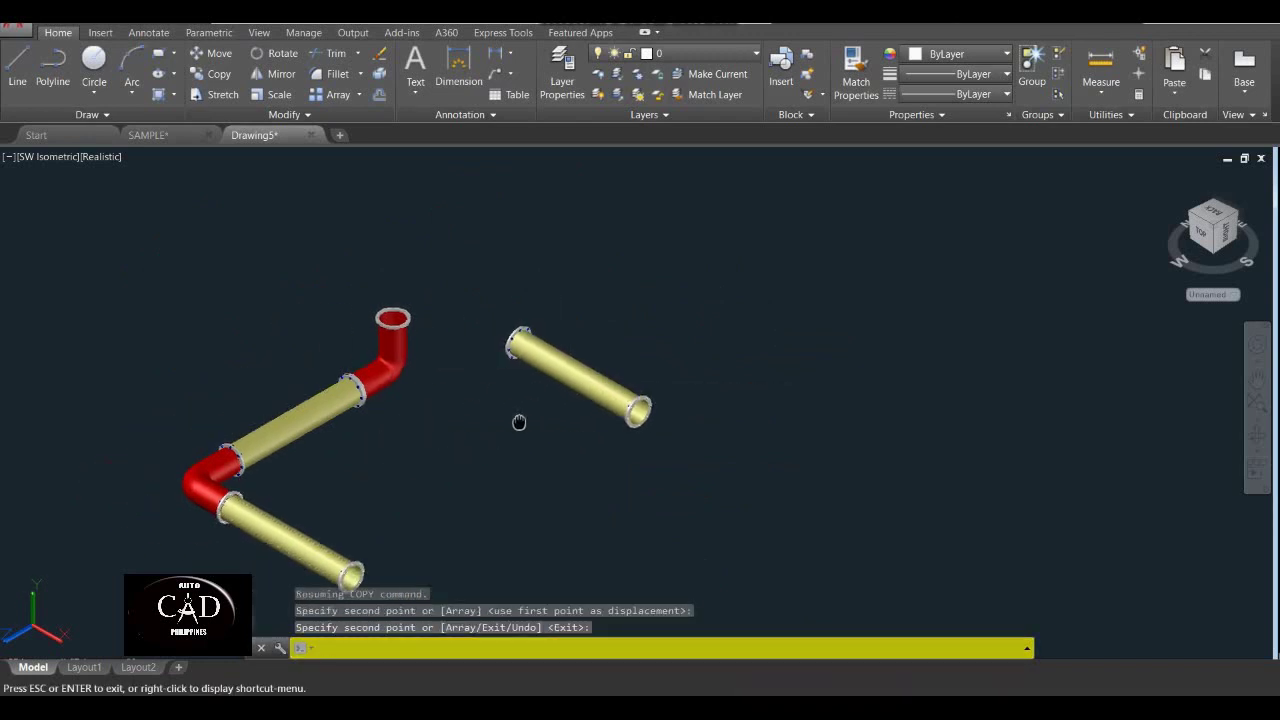
pyautogui.press('Return')
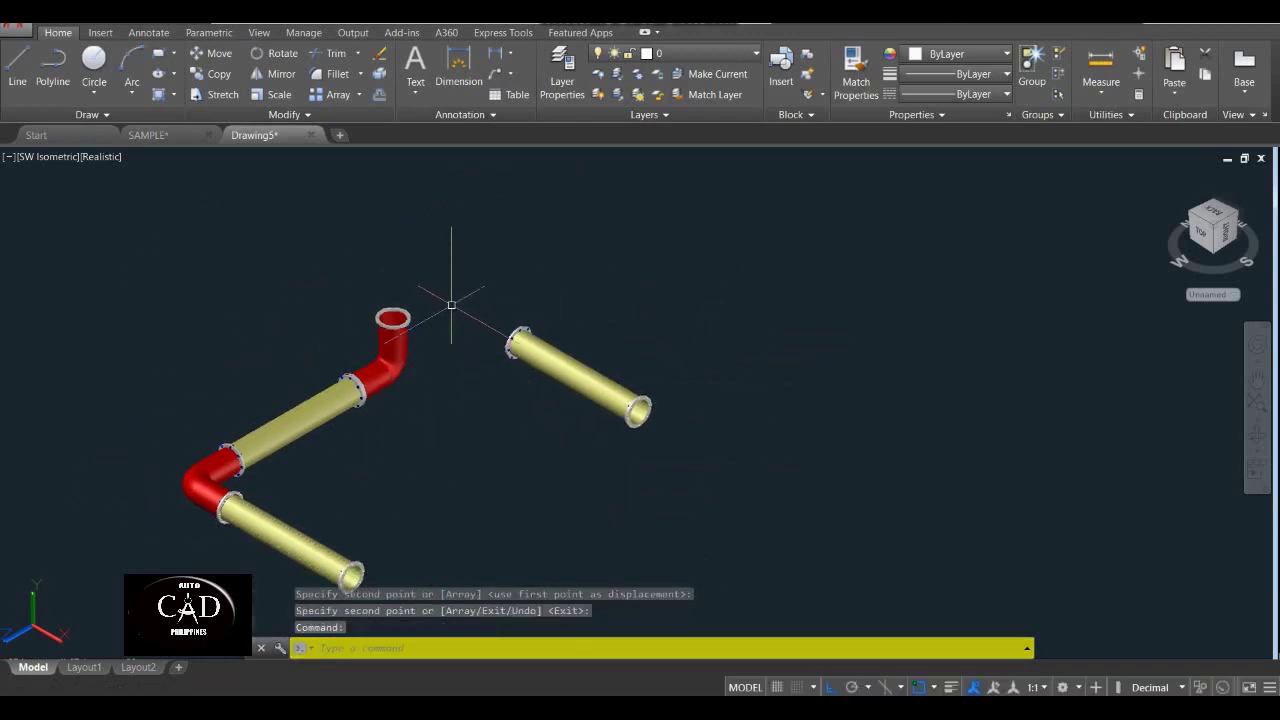
# Rotate the copied flanged pipe 90 degrees to vertical about the centre of its near end flange.
pyautogui.write('ro')
pyautogui.press('Return')
pyautogui.click(798, 236)
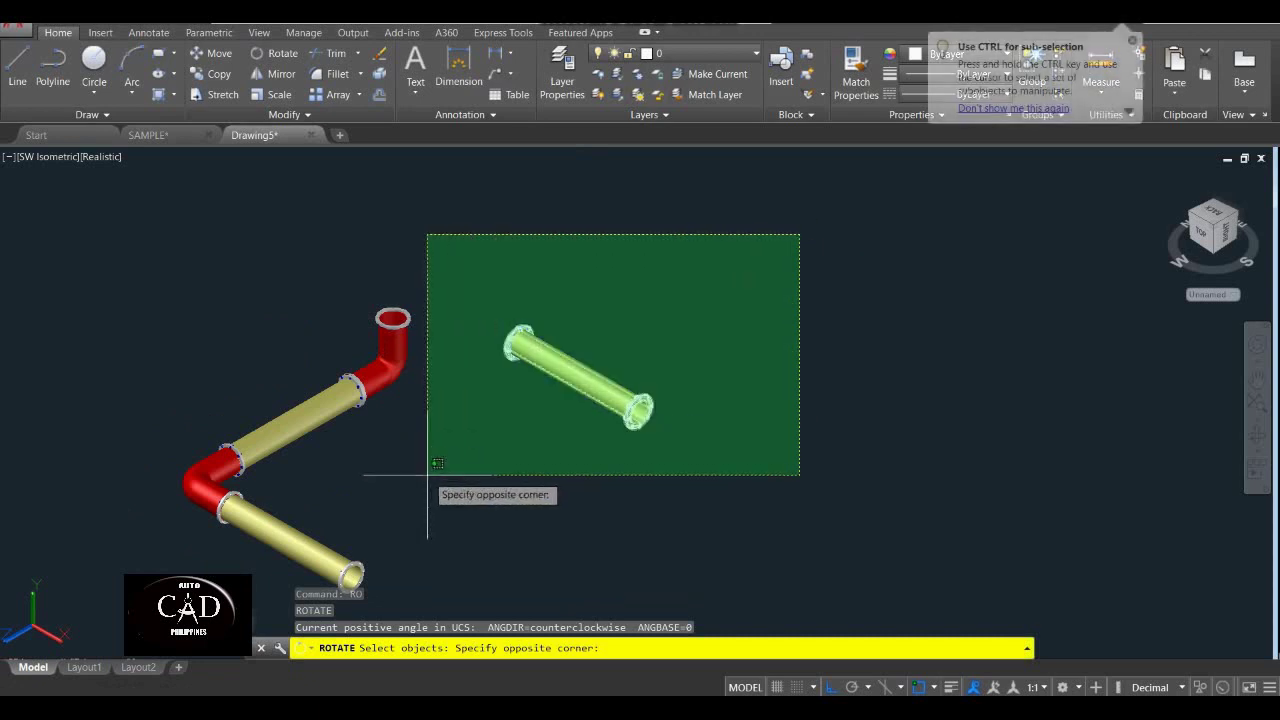
pyautogui.click(554, 414)
pyautogui.press('Return')
pyautogui.keyDown('shift'); pyautogui.rightClick(644, 408); pyautogui.keyUp('shift')
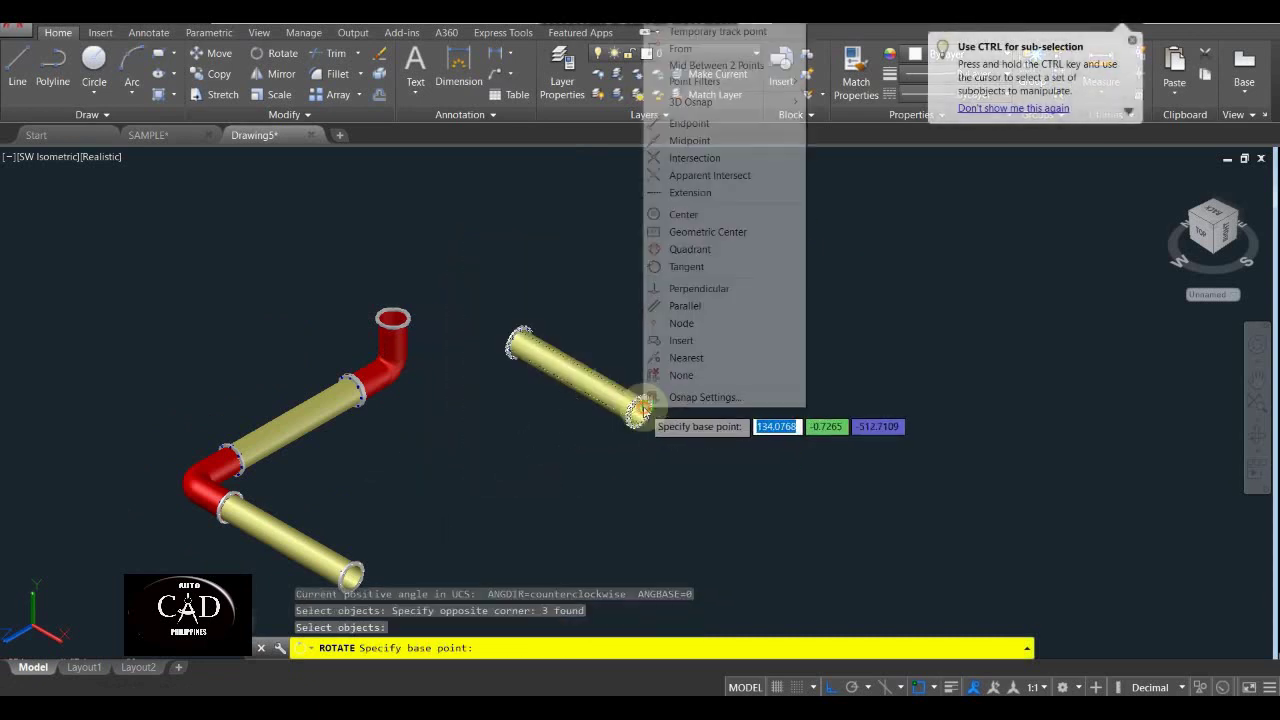
pyautogui.click(722, 218)
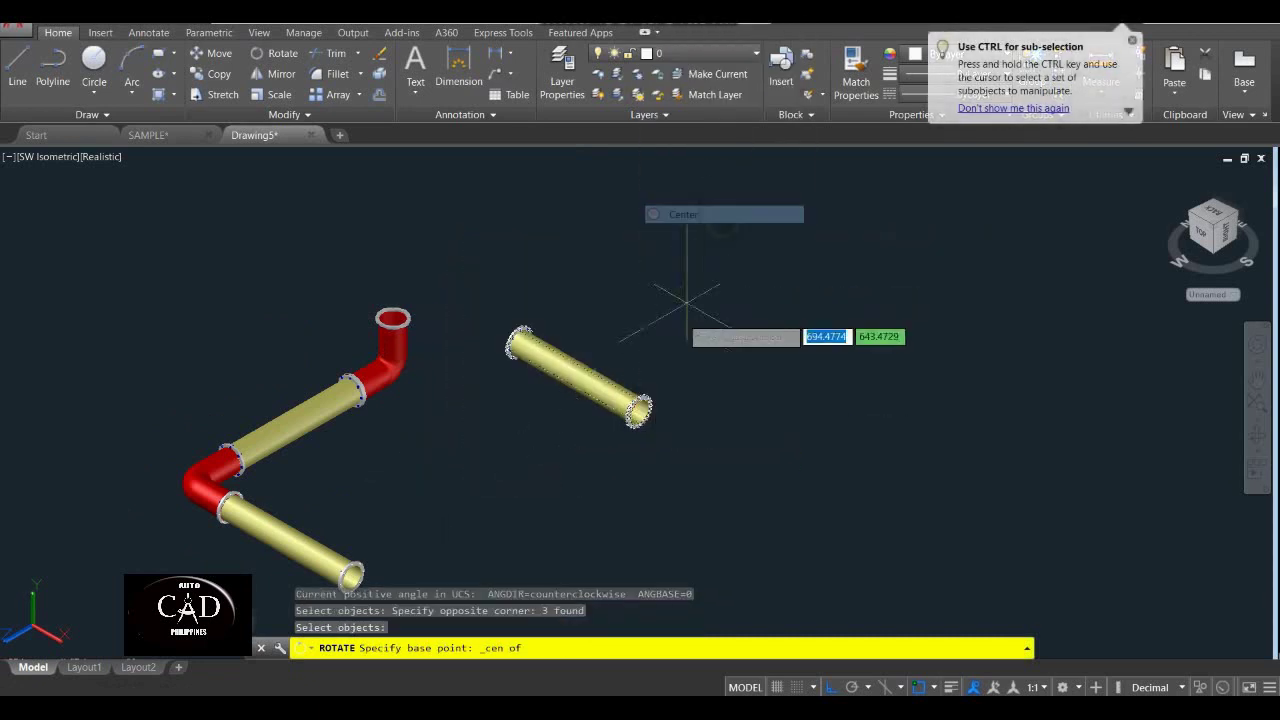
pyautogui.click(639, 410)
pyautogui.write('90')
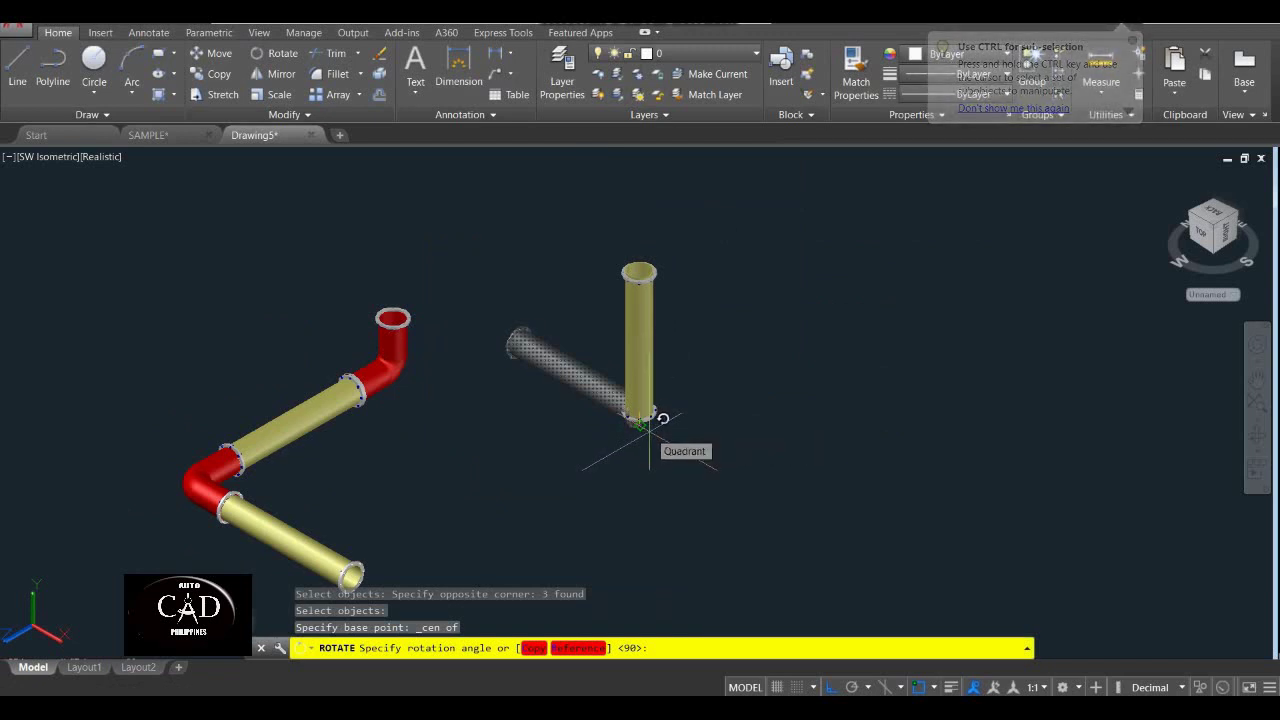
pyautogui.press('Return')
# Display the model in the 2D Wireframe visual style.
pyautogui.moveTo(610, 530); pyautogui.dragTo(580, 495, button='middle')
pyautogui.scroll(2, 603, 437)
pyautogui.moveTo(440, 329); pyautogui.dragTo(580, 474, button='middle')
pyautogui.scroll(-2, 634, 427)
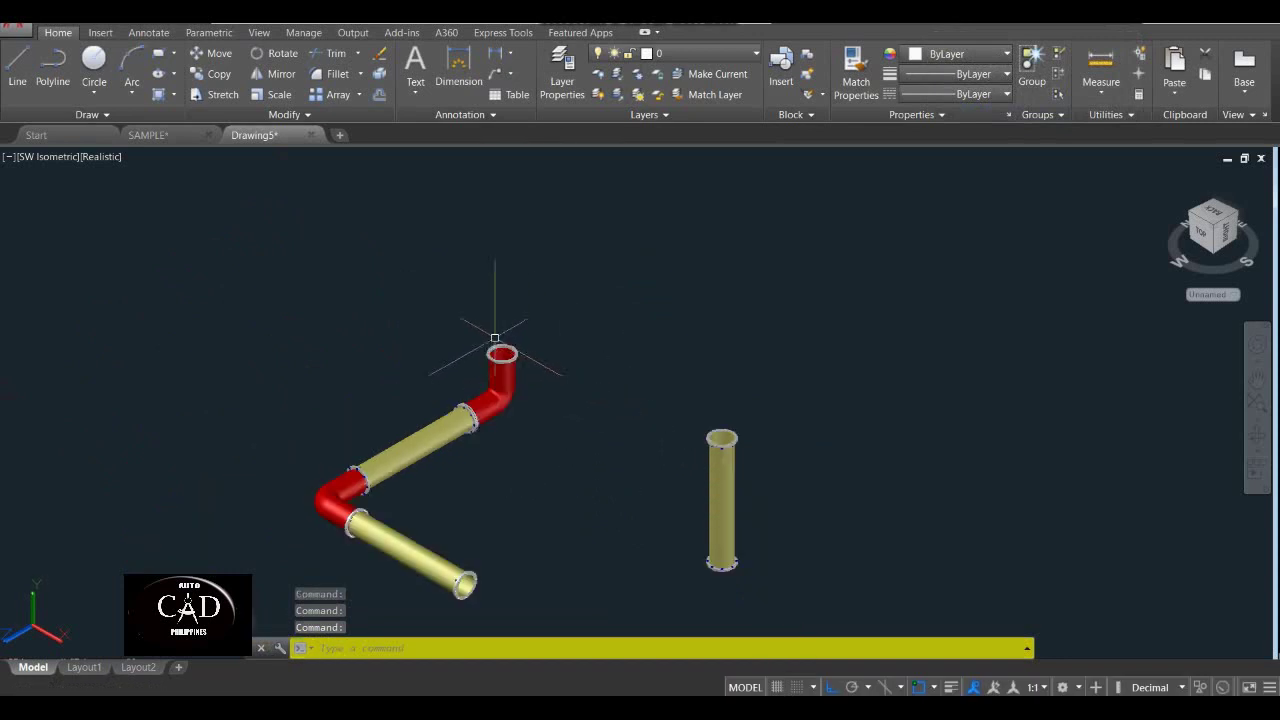
pyautogui.click(101, 157)
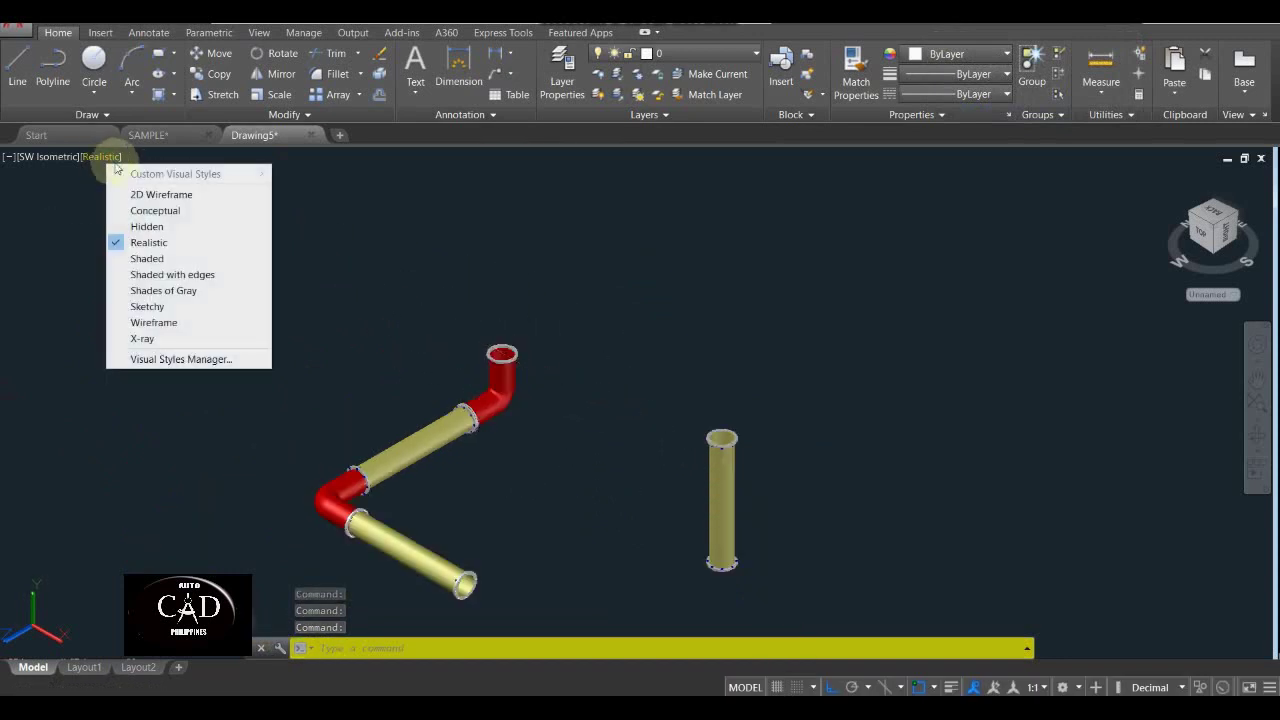
pyautogui.click(623, 429)
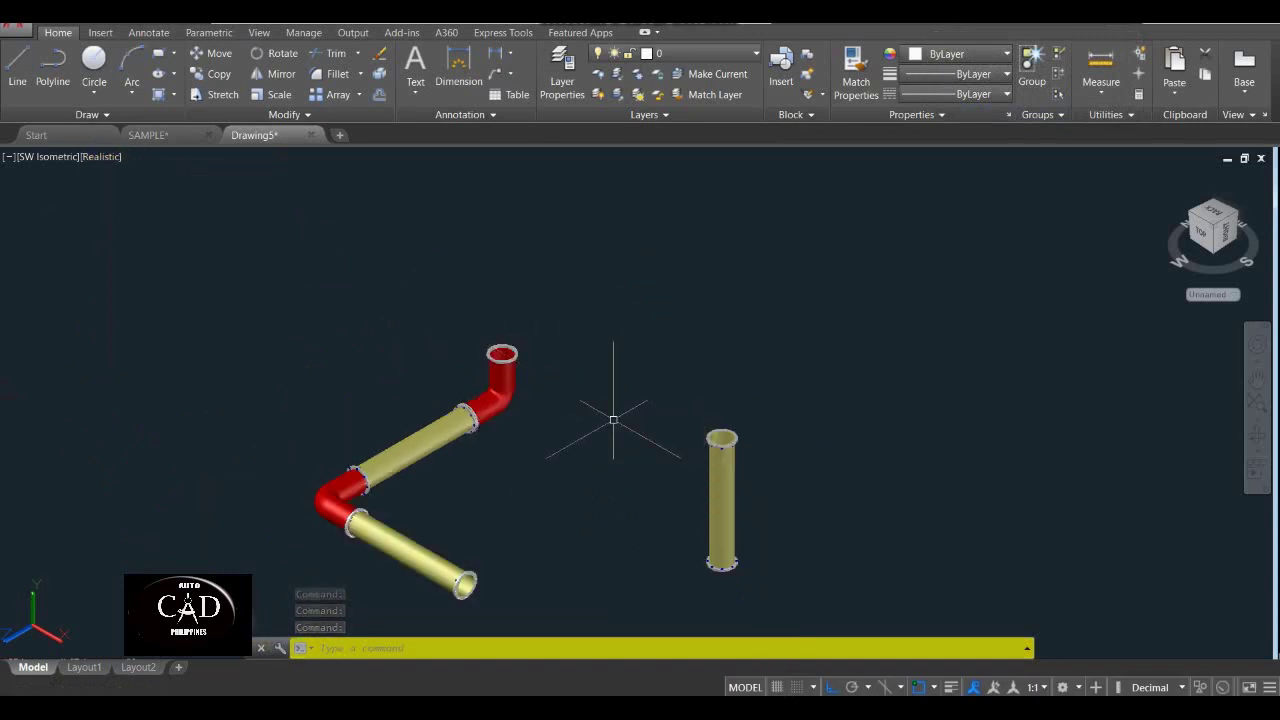
pyautogui.click(105, 157)
pyautogui.click(162, 194)
pyautogui.moveTo(660, 492); pyautogui.dragTo(588, 410, button='middle')
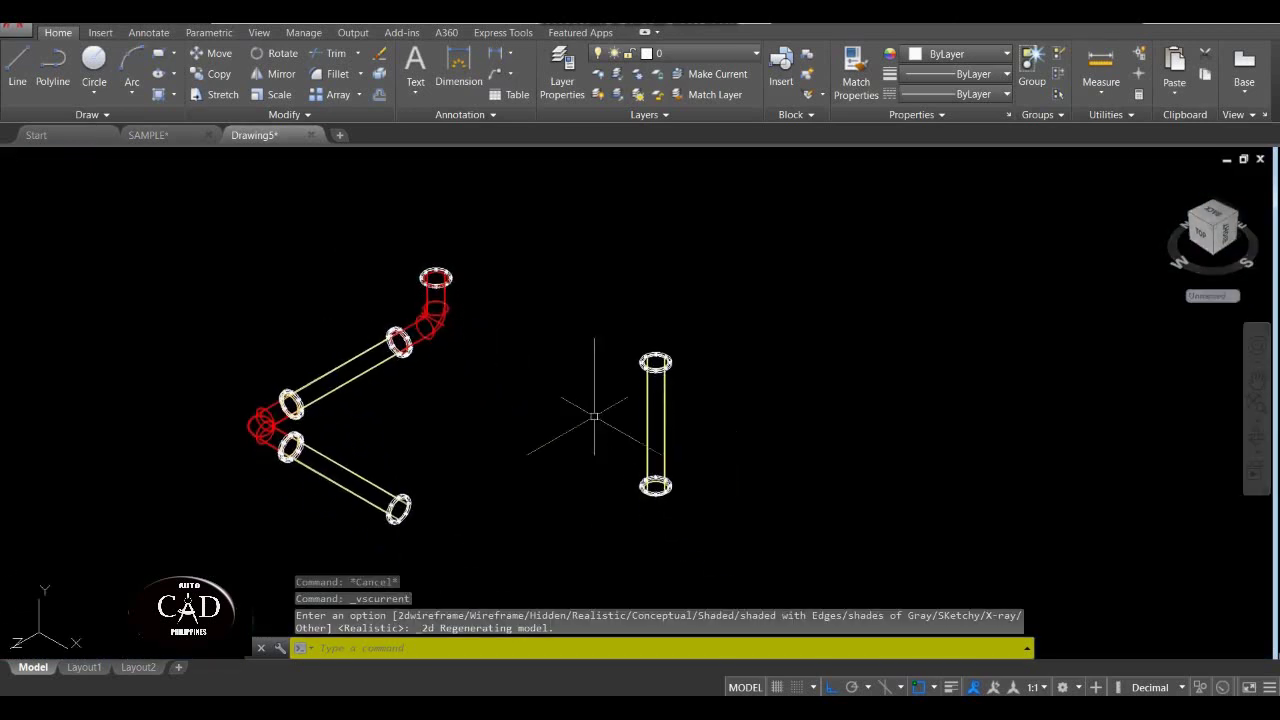
# Move the vertical flanged pipe by its lower flange's centre onto the centre of the upturned elbow's open flange.
pyautogui.write('m')
pyautogui.press('Return')
pyautogui.click(759, 316)
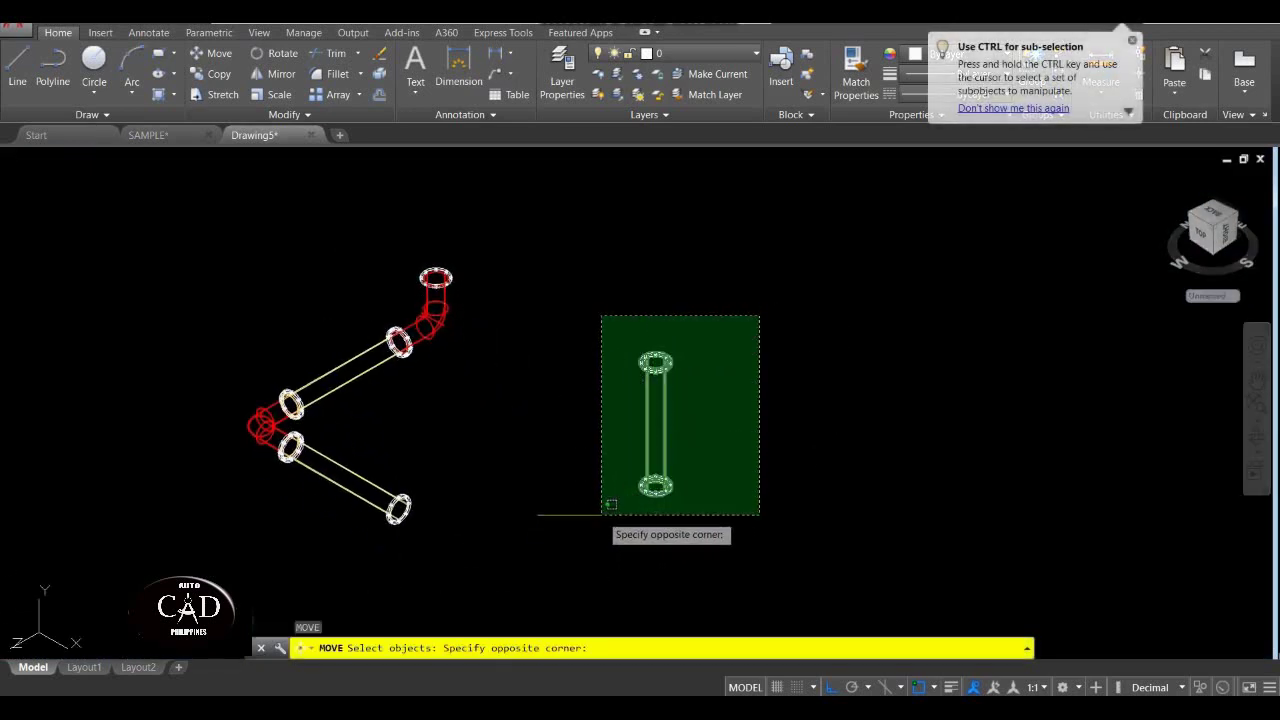
pyautogui.click(597, 527)
pyautogui.press('Return')
pyautogui.scroll(5, 623, 491)
pyautogui.keyDown('shift'); pyautogui.rightClick(675, 490); pyautogui.keyUp('shift')
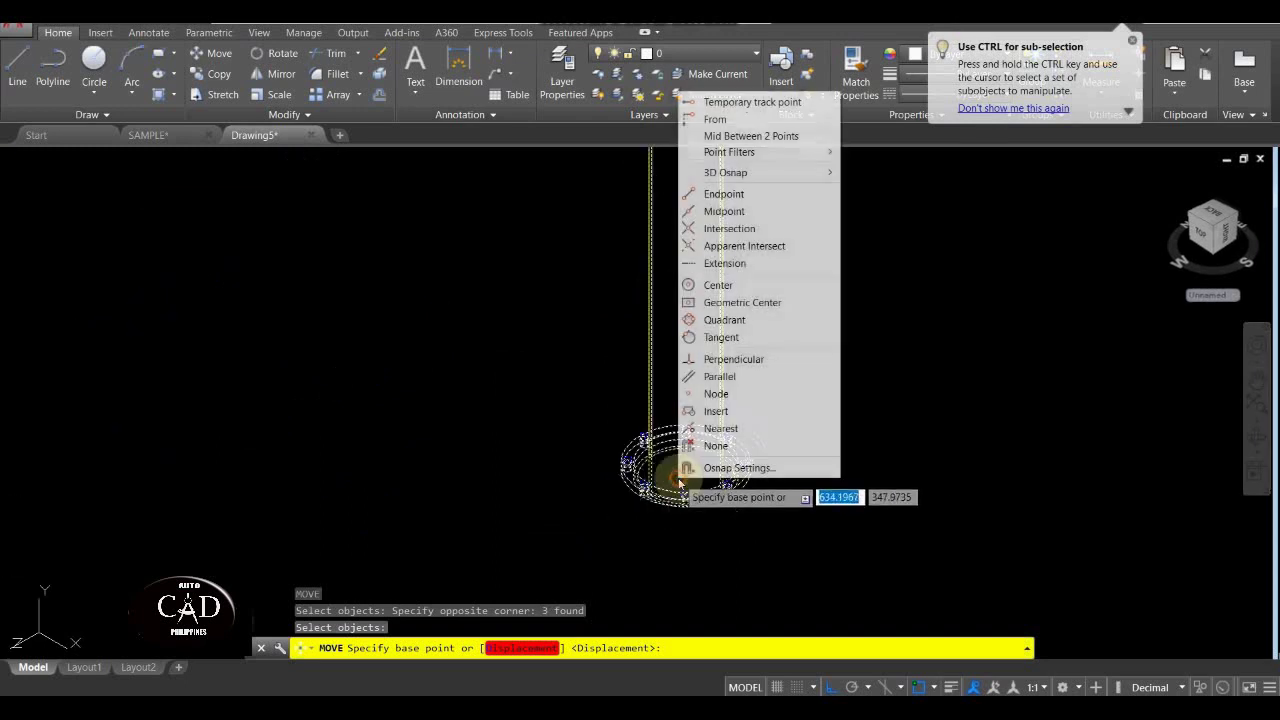
pyautogui.click(730, 286)
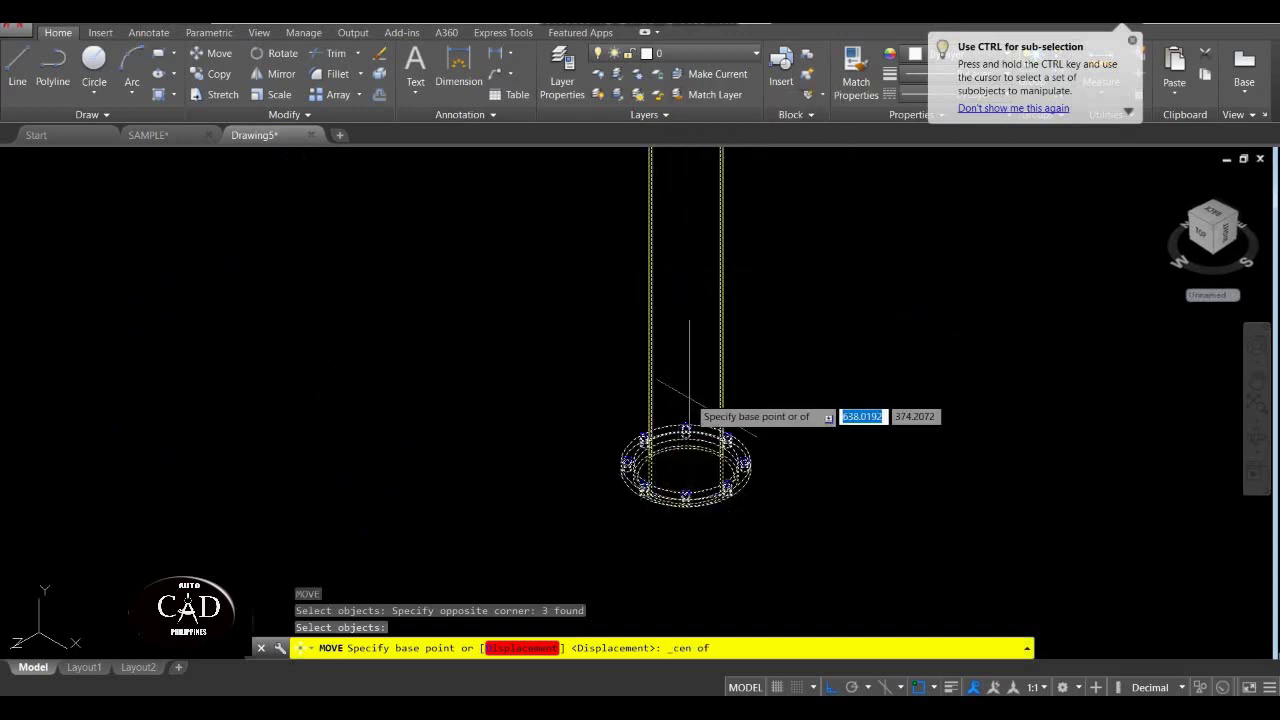
pyautogui.click(684, 462)
pyautogui.scroll(-5, 684, 455)
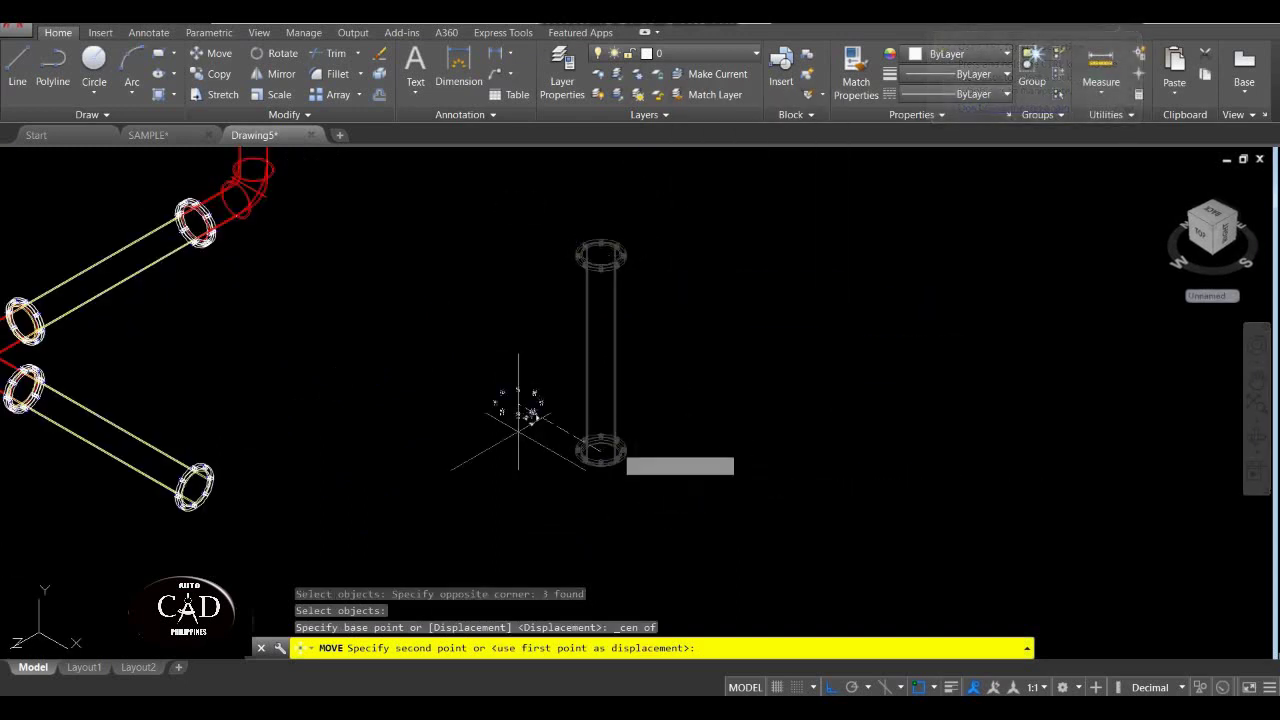
pyautogui.moveTo(509, 400); pyautogui.dragTo(700, 620, button='middle')
pyautogui.scroll(2, 537, 357)
pyautogui.keyDown('shift'); pyautogui.rightClick(492, 316); pyautogui.keyUp('shift')
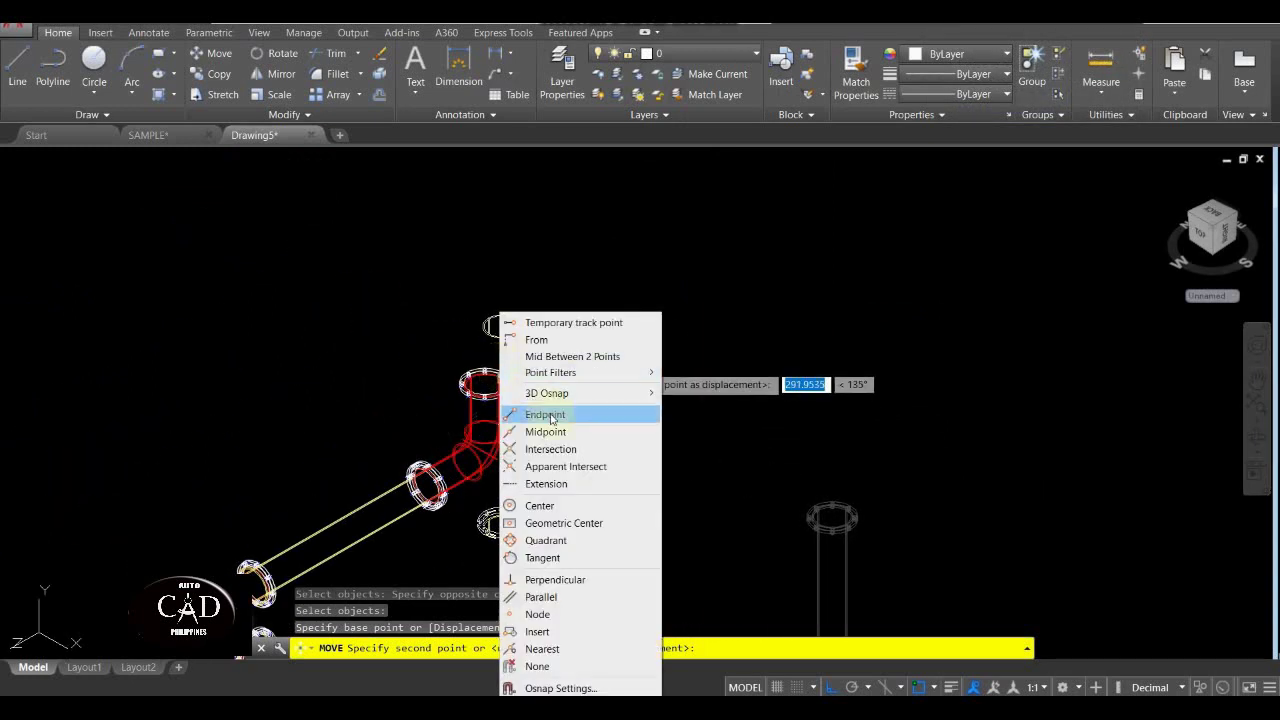
pyautogui.click(550, 504)
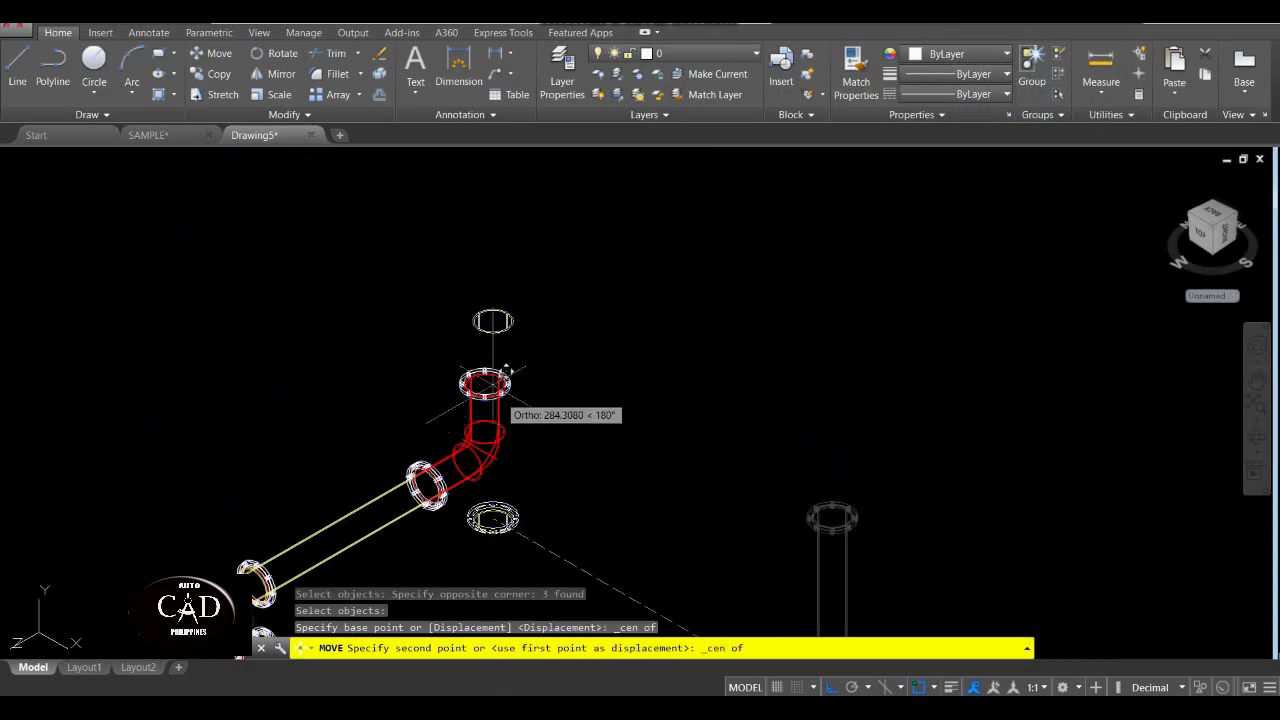
pyautogui.click(497, 375)
pyautogui.scroll(-6, 558, 375)
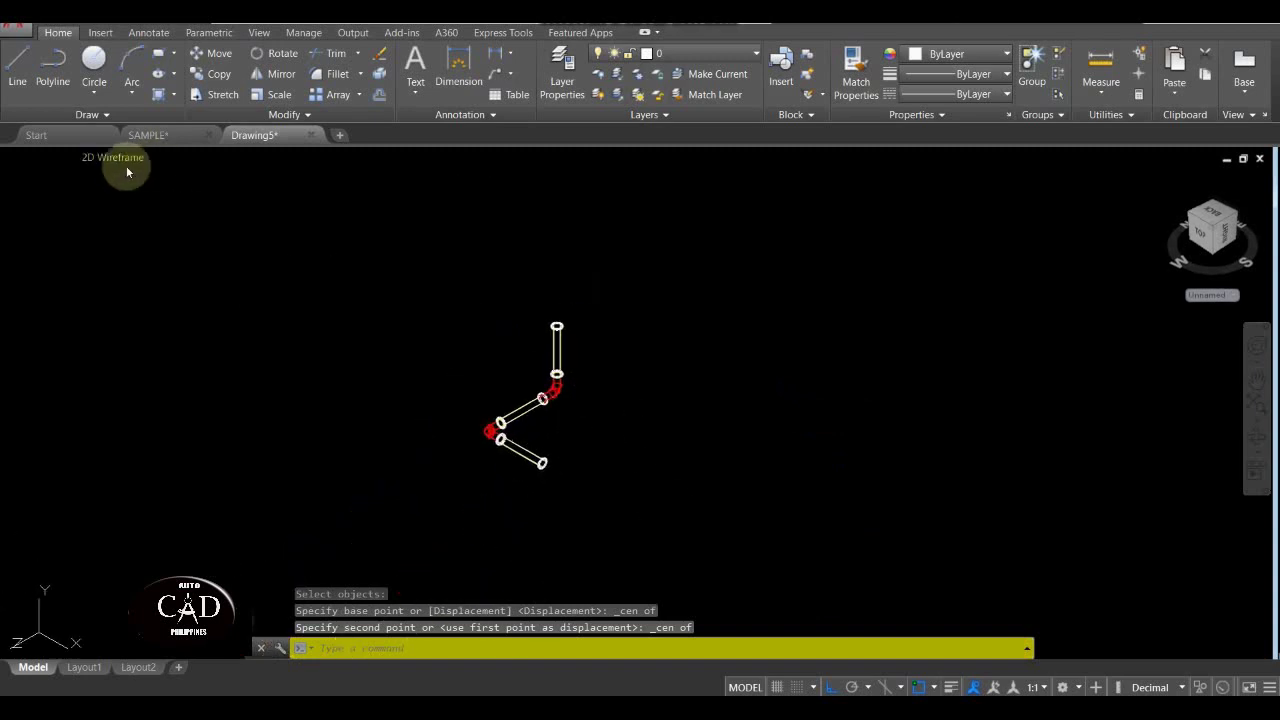
# Set the visual style to Realistic and zoom to a window around the whole pipe assembly.
pyautogui.click(126, 166)
pyautogui.click(160, 240)
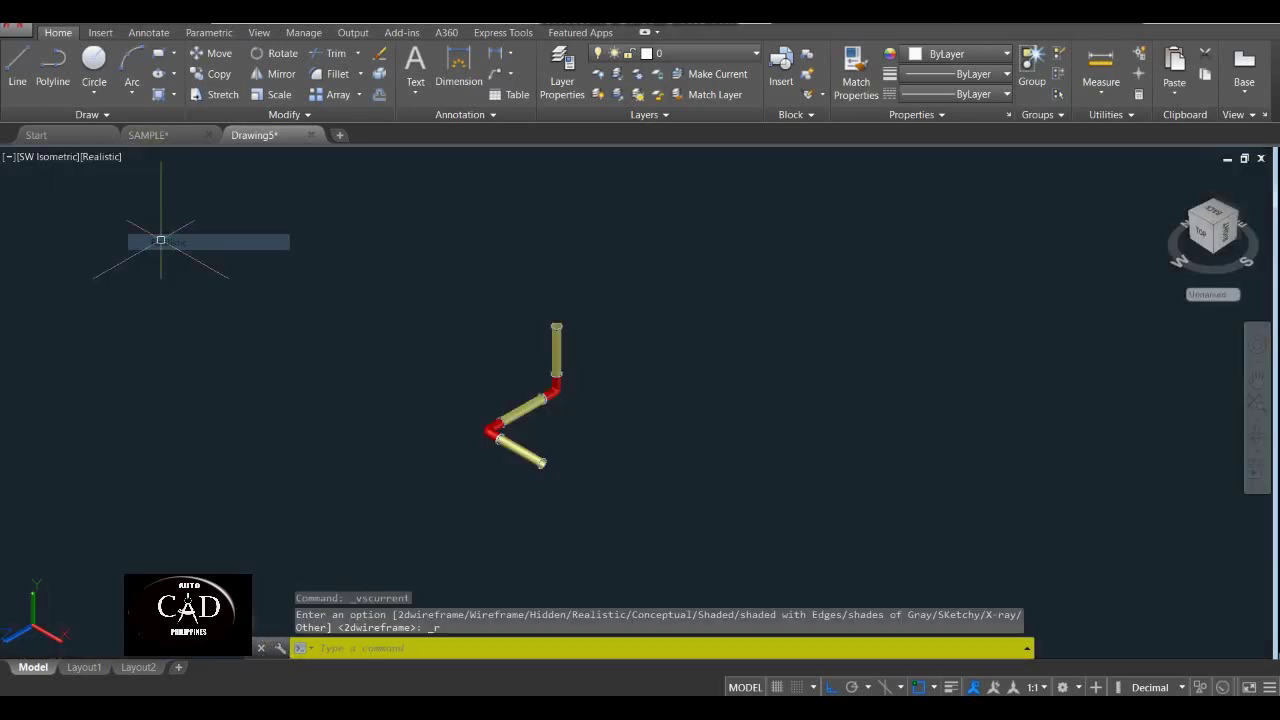
pyautogui.scroll(5, 530, 407)
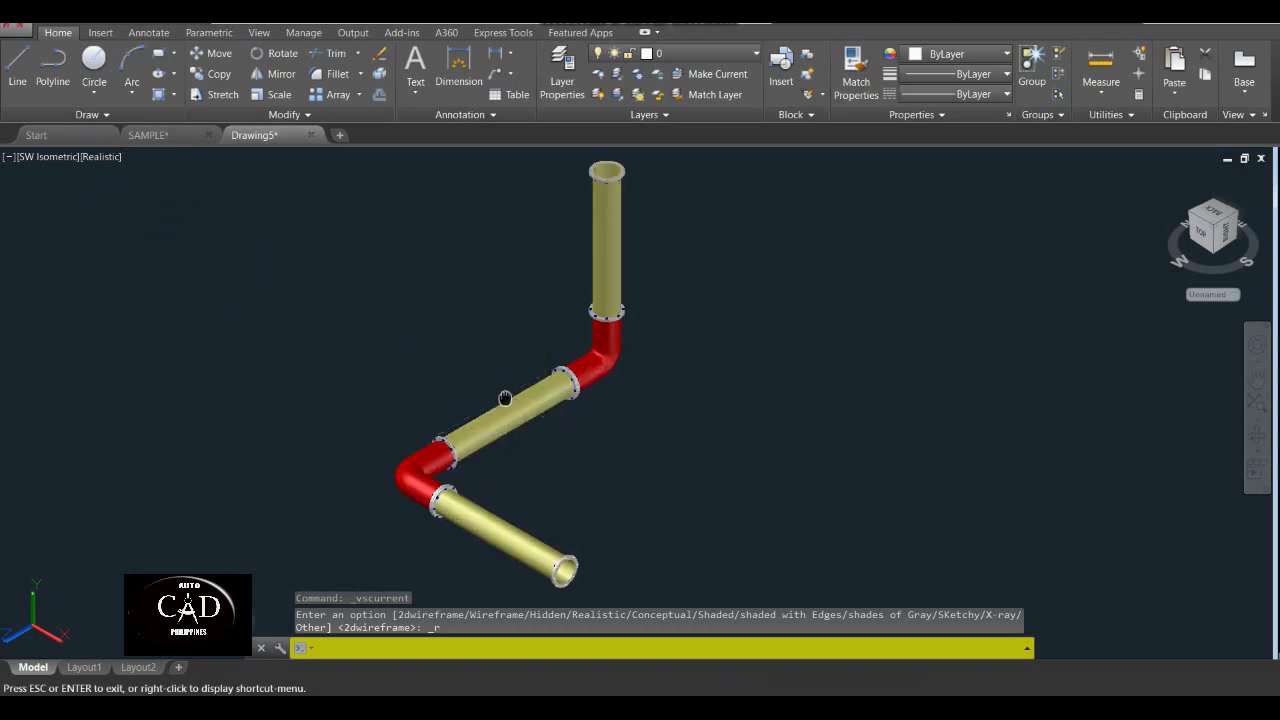
pyautogui.moveTo(505, 398); pyautogui.dragTo(471, 371, button='middle')
pyautogui.press('Escape')
pyautogui.press('Escape')
pyautogui.scroll(-6, 472, 371)
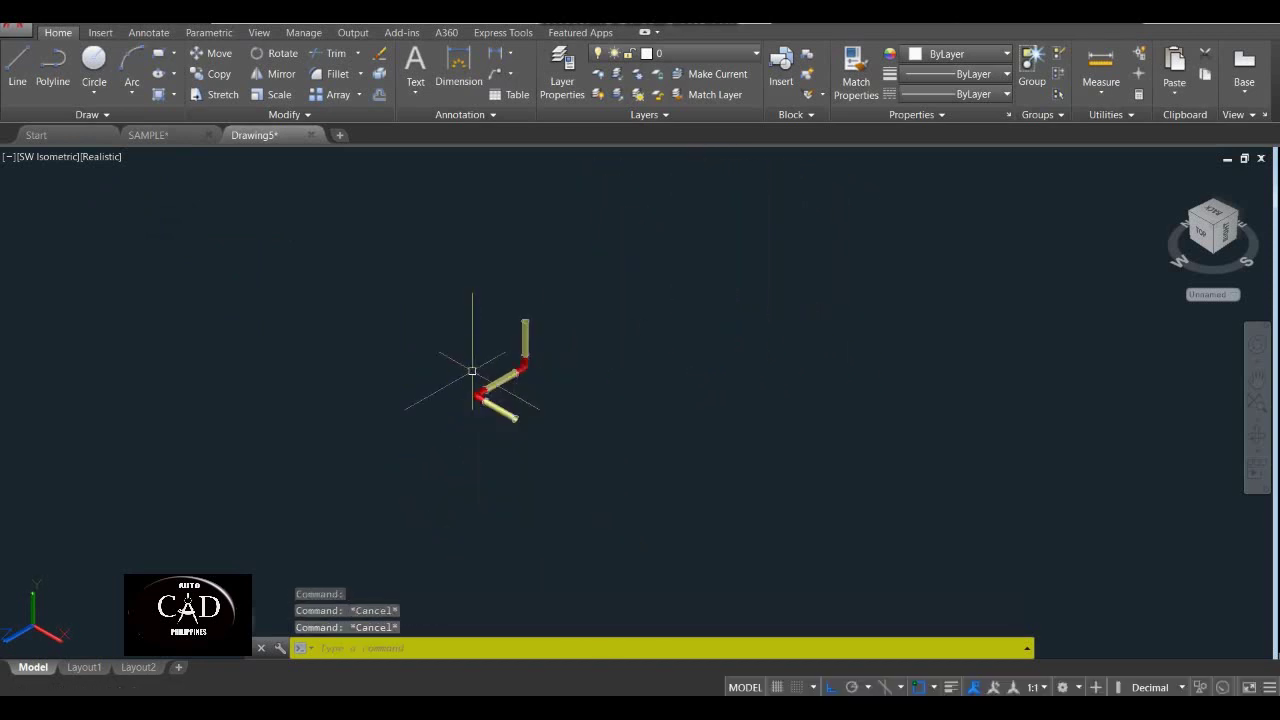
pyautogui.write('z')
pyautogui.press('Return')
pyautogui.click(450, 300)
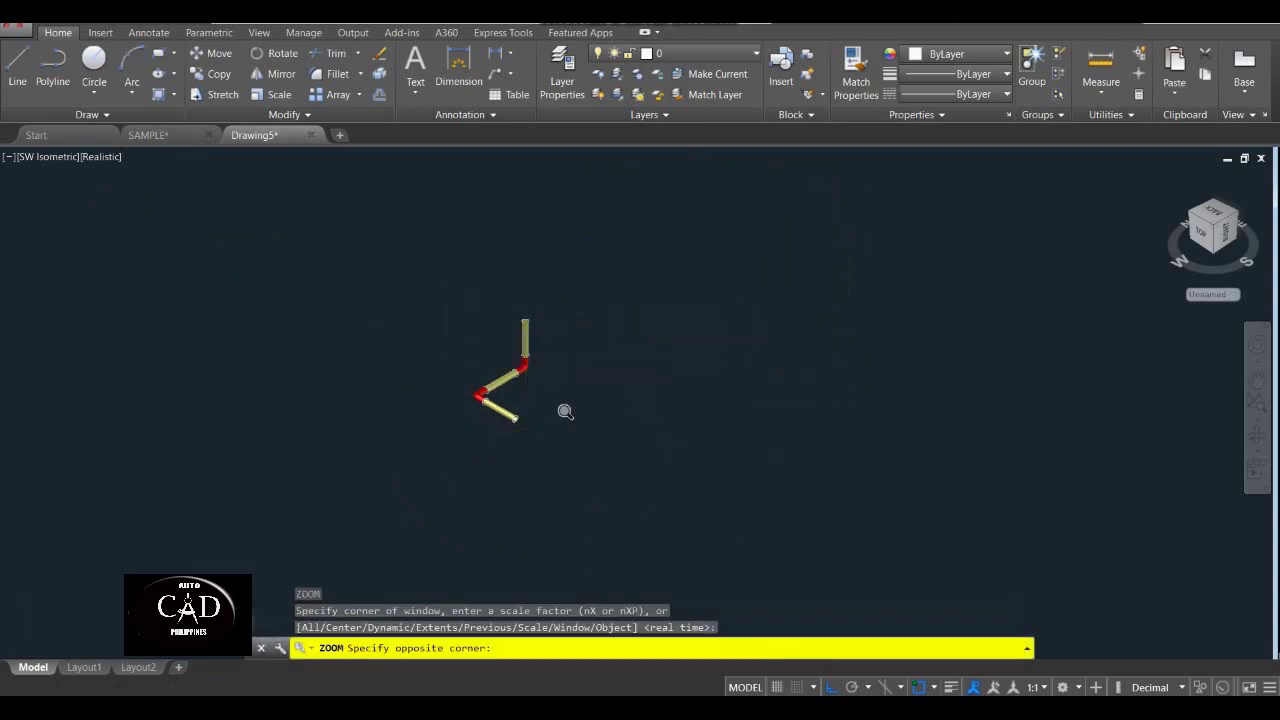
pyautogui.click(565, 411)
pyautogui.moveTo(551, 429); pyautogui.dragTo(541, 387, button='middle')
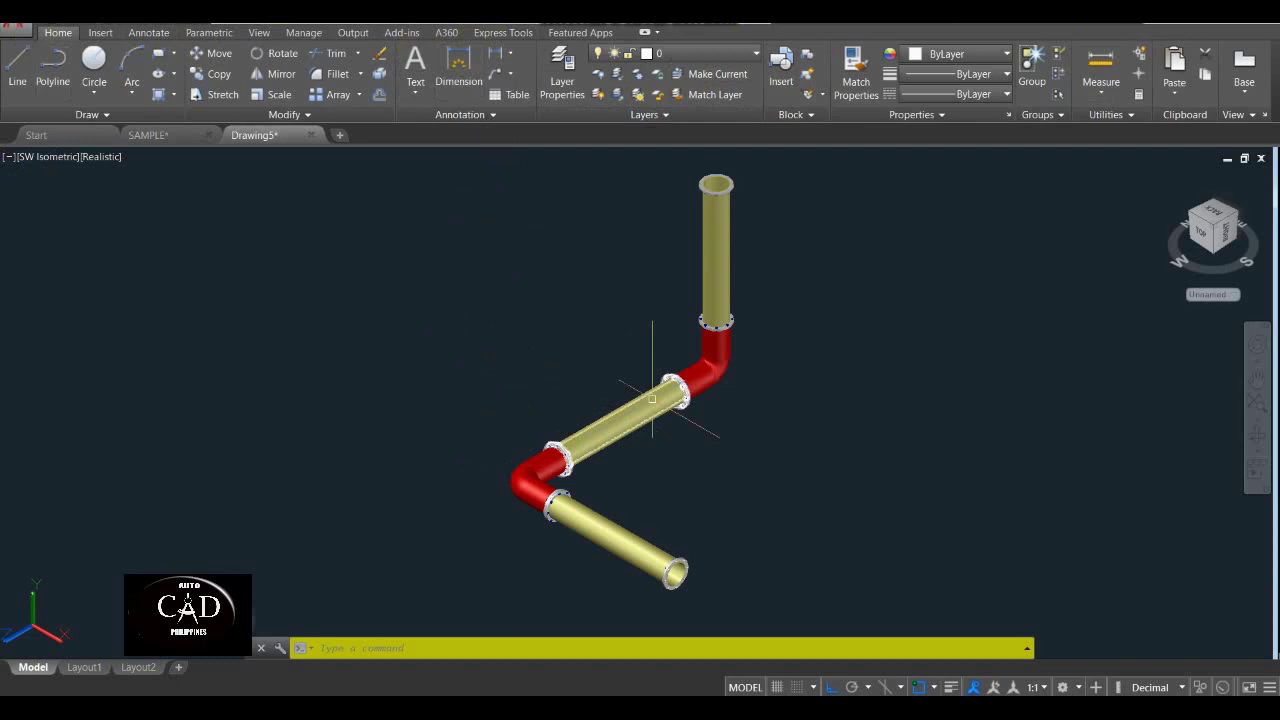
# Select the whole pipe assembly, including all three straight pipes, both elbows and the flanges.
pyautogui.scroll(-3, 757, 409)
pyautogui.moveTo(757, 409); pyautogui.dragTo(738, 381, button='middle')
pyautogui.click(525, 217)
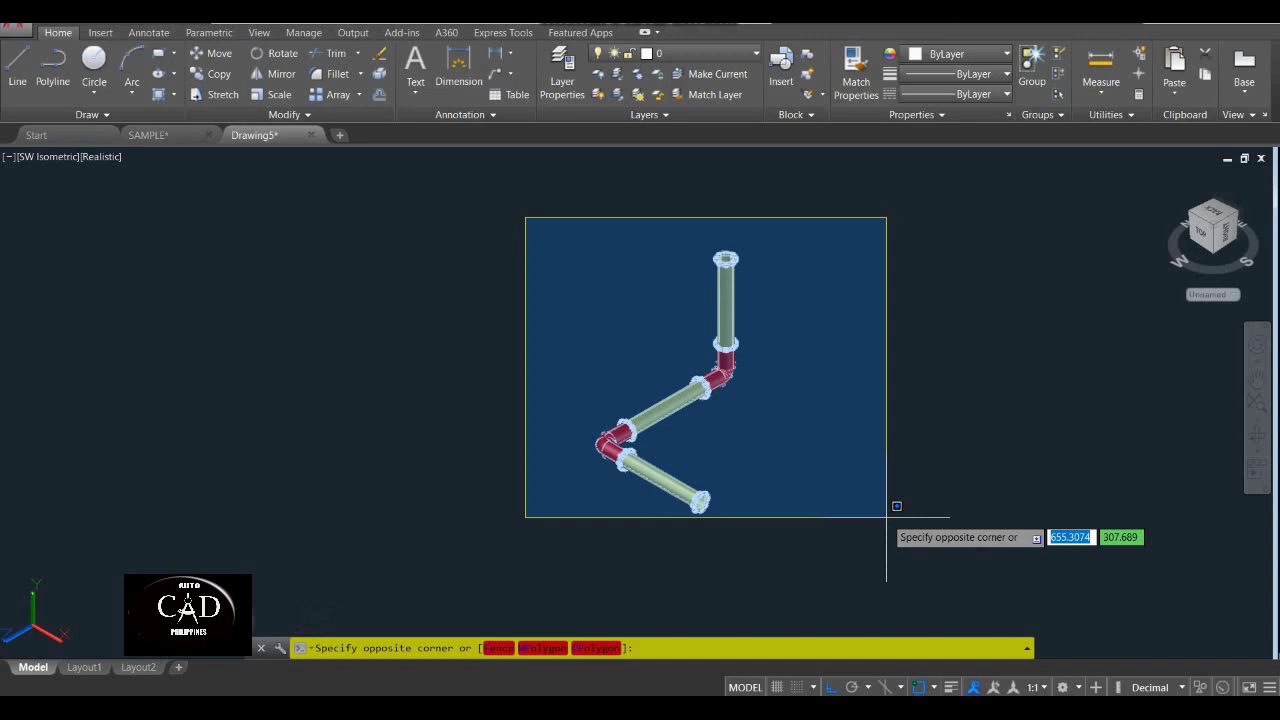
pyautogui.press('Escape')
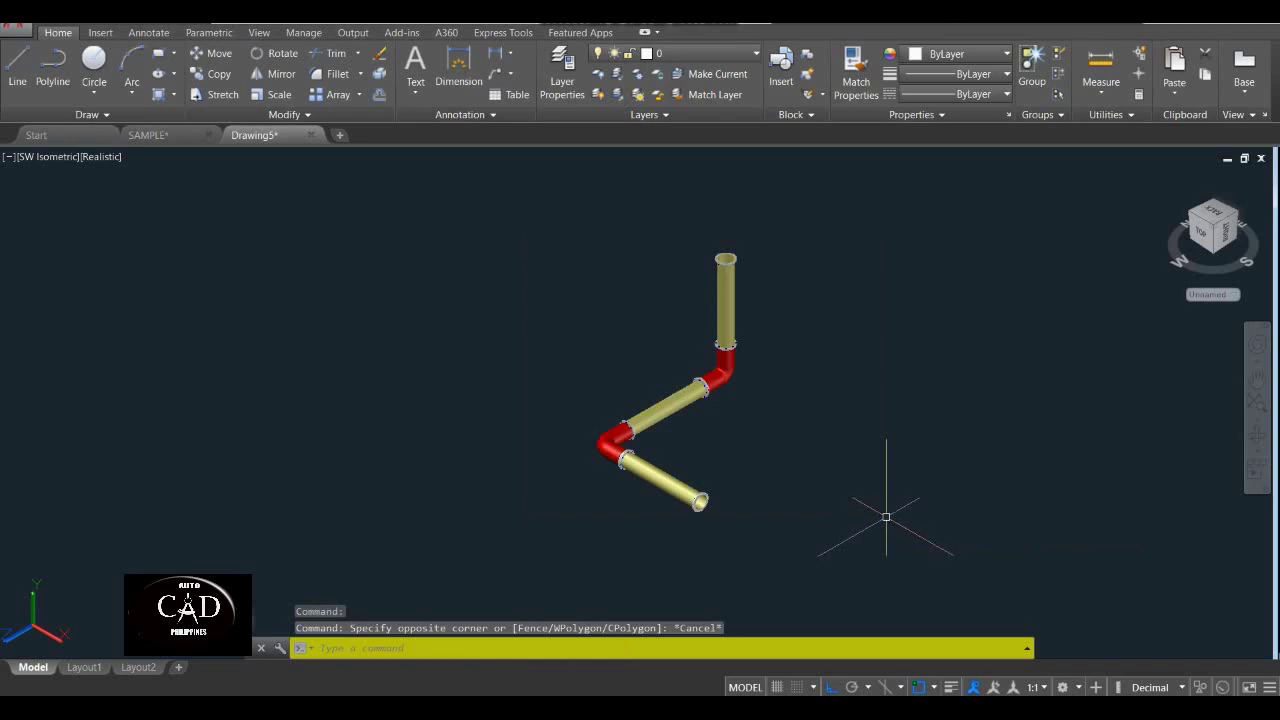
pyautogui.click(500, 228)
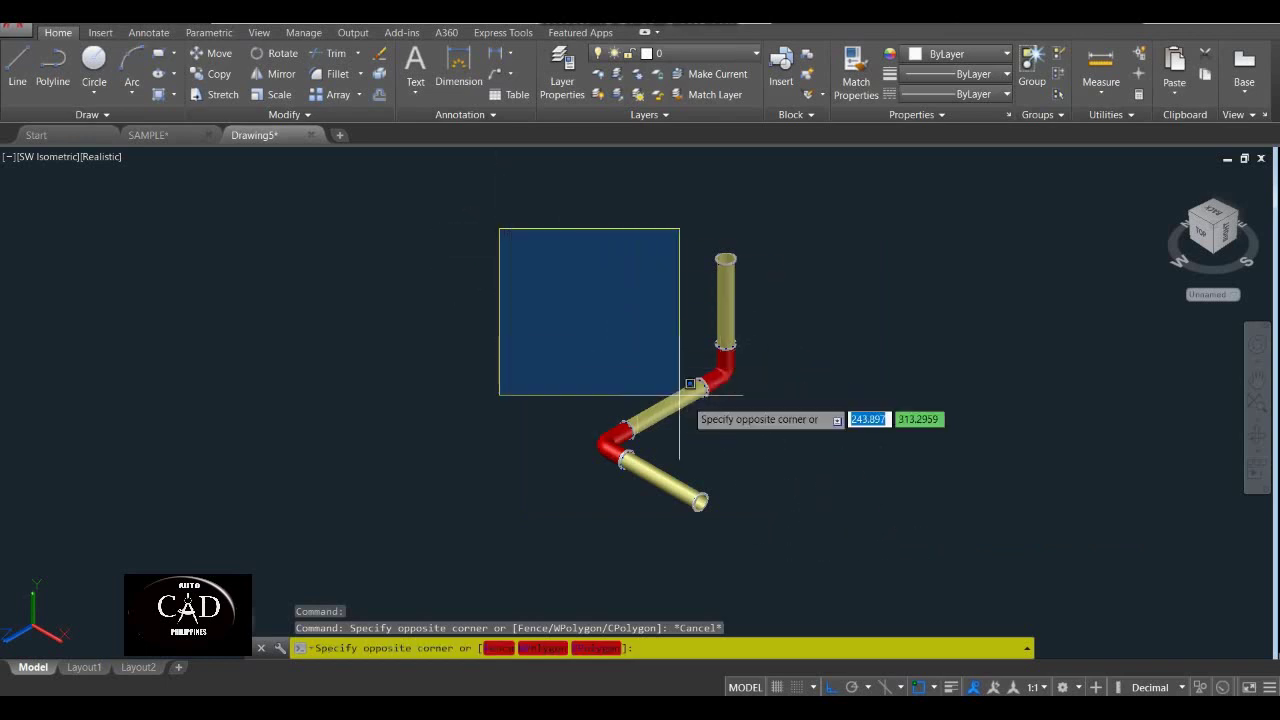
pyautogui.click(886, 537)
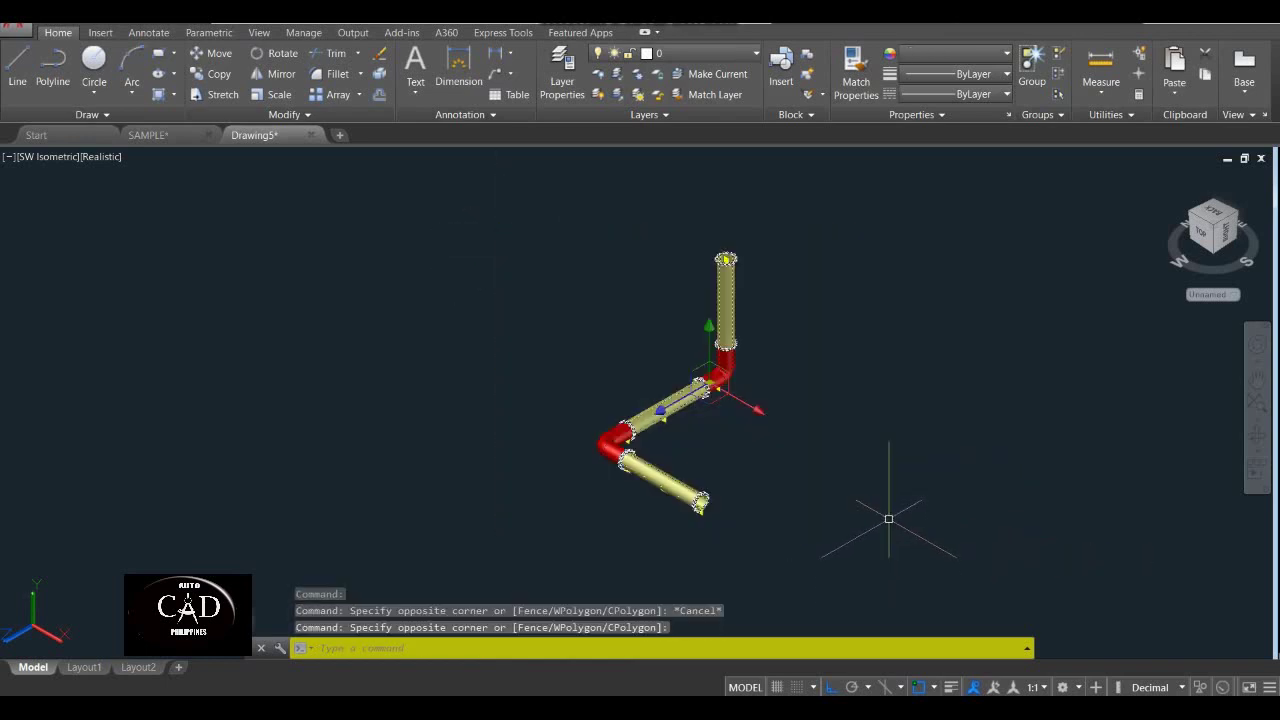